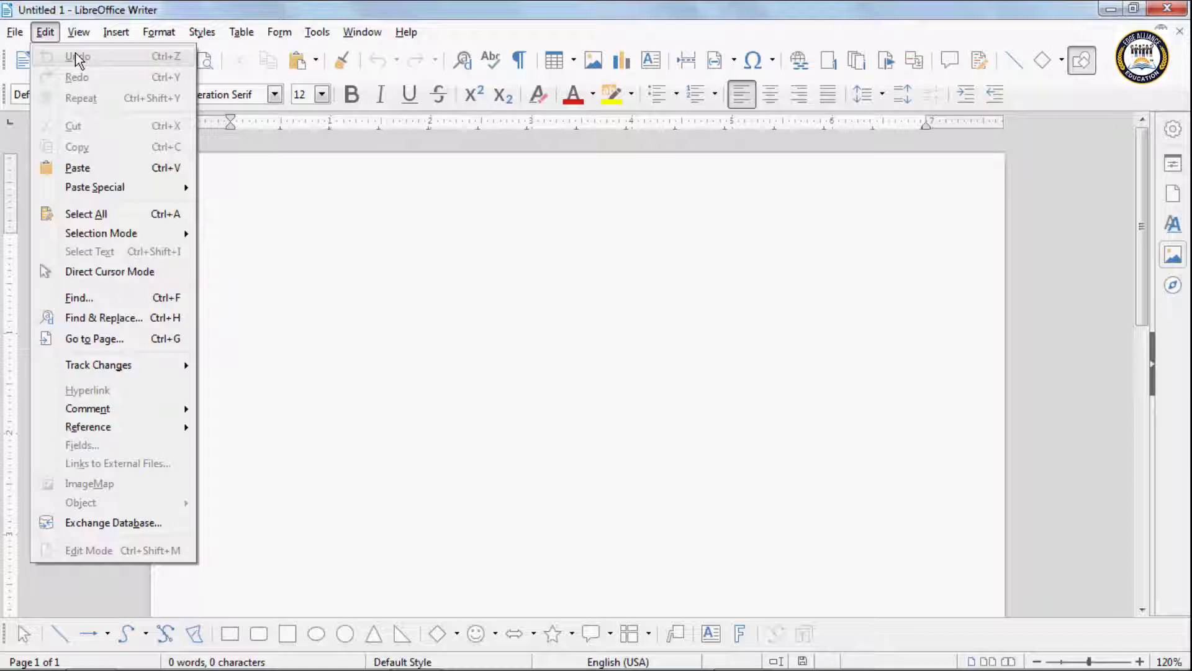
Step: Generate four sample paragraphs with =rand() on the blank page and select the first paragraph
{"action": "left_click", "coordinate": [274, 204]}
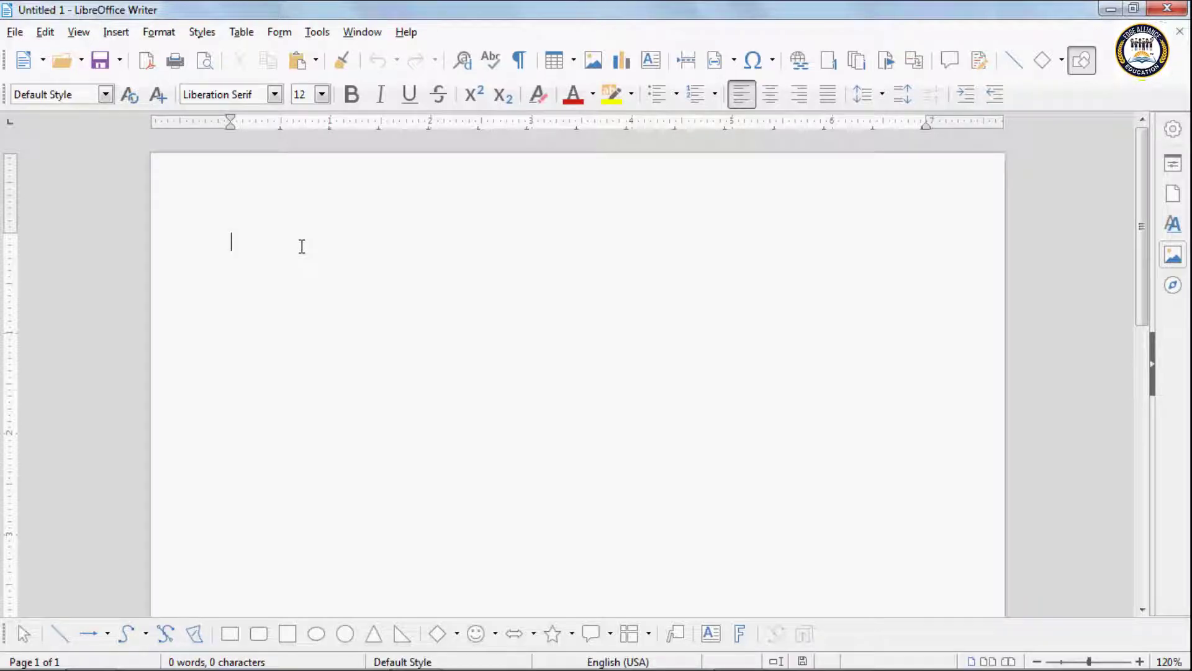
{"action": "type", "text": "="}
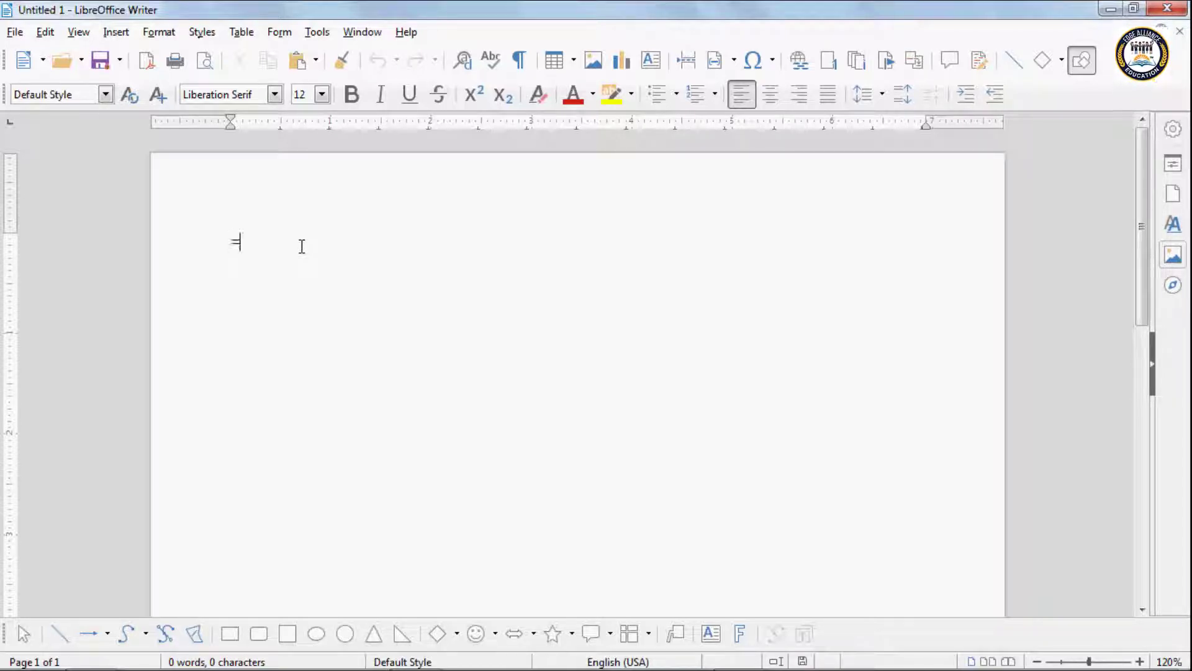
{"action": "type", "text": "rand()"}
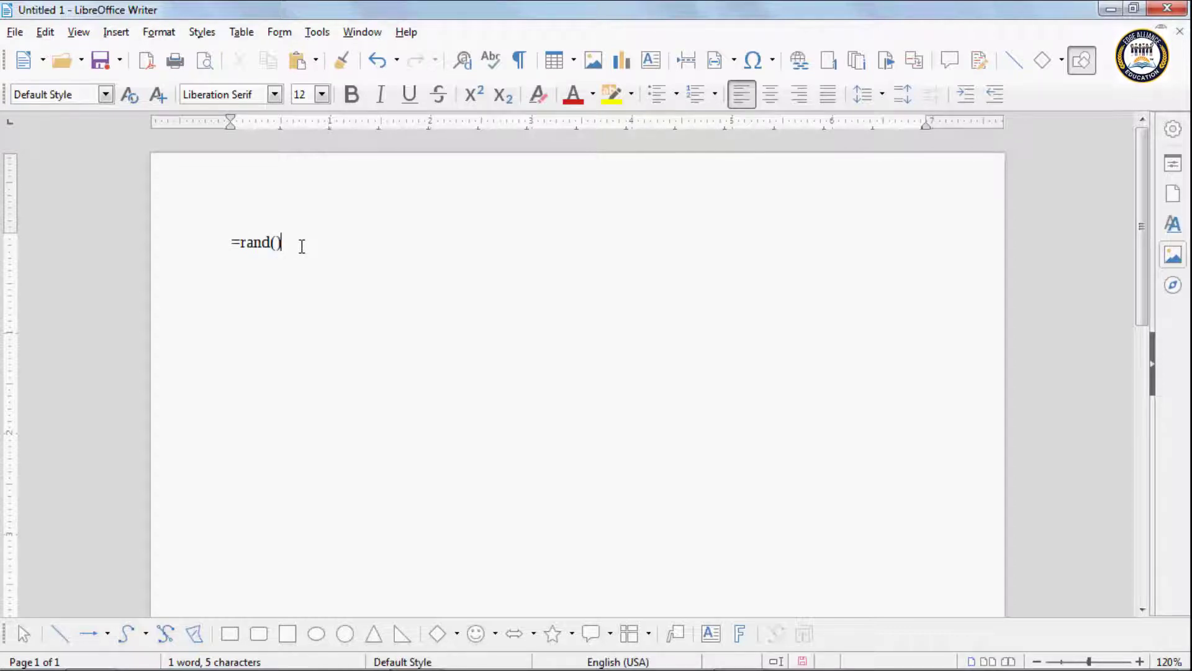
{"action": "key", "text": "Return"}
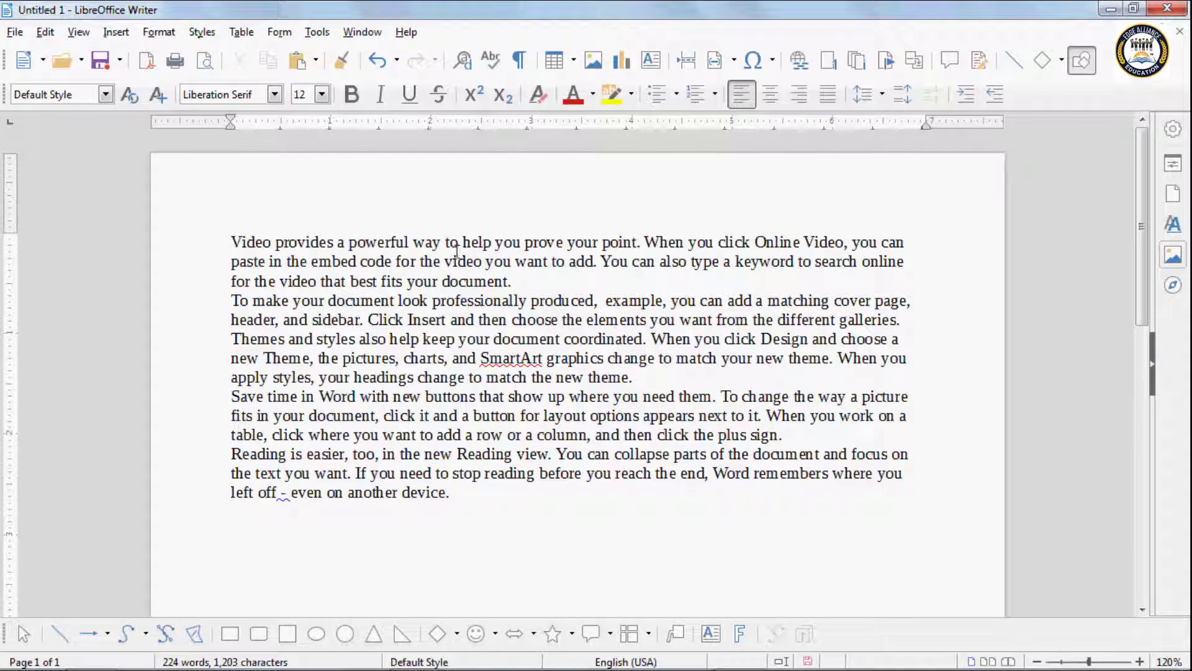
{"action": "left_click_drag", "start_coordinate": [232, 241], "coordinate": [533, 288]}
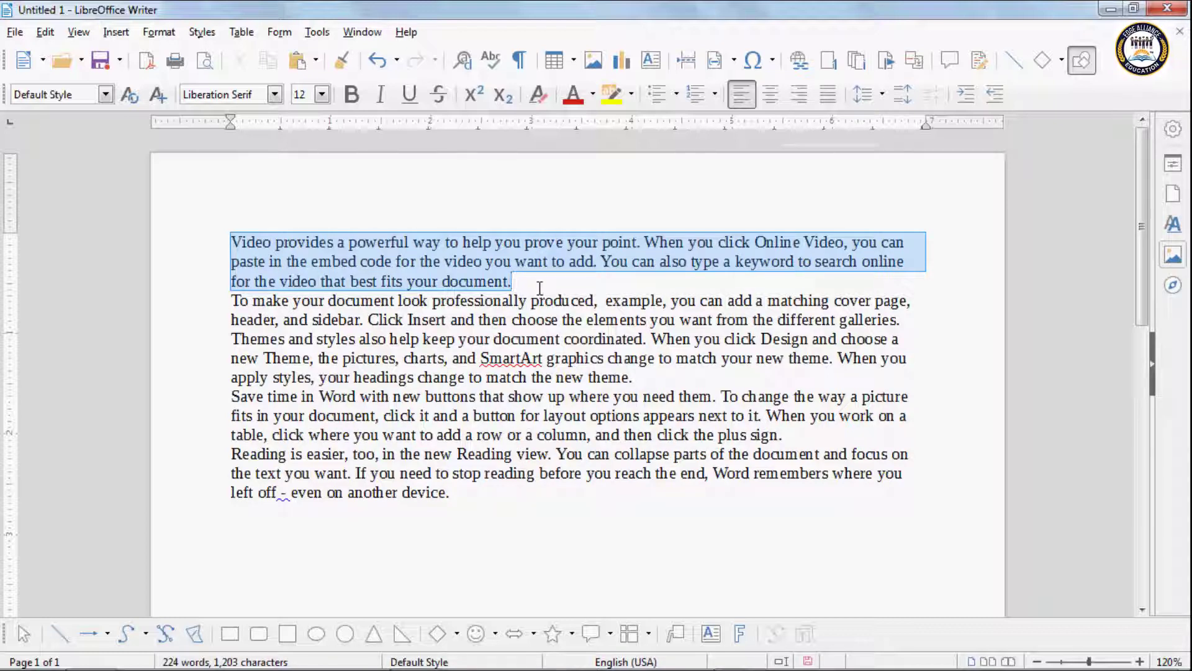
Step: Format the selected first paragraph as bold, italic, 14 pt and Lime font colour
{"action": "left_click", "coordinate": [349, 98]}
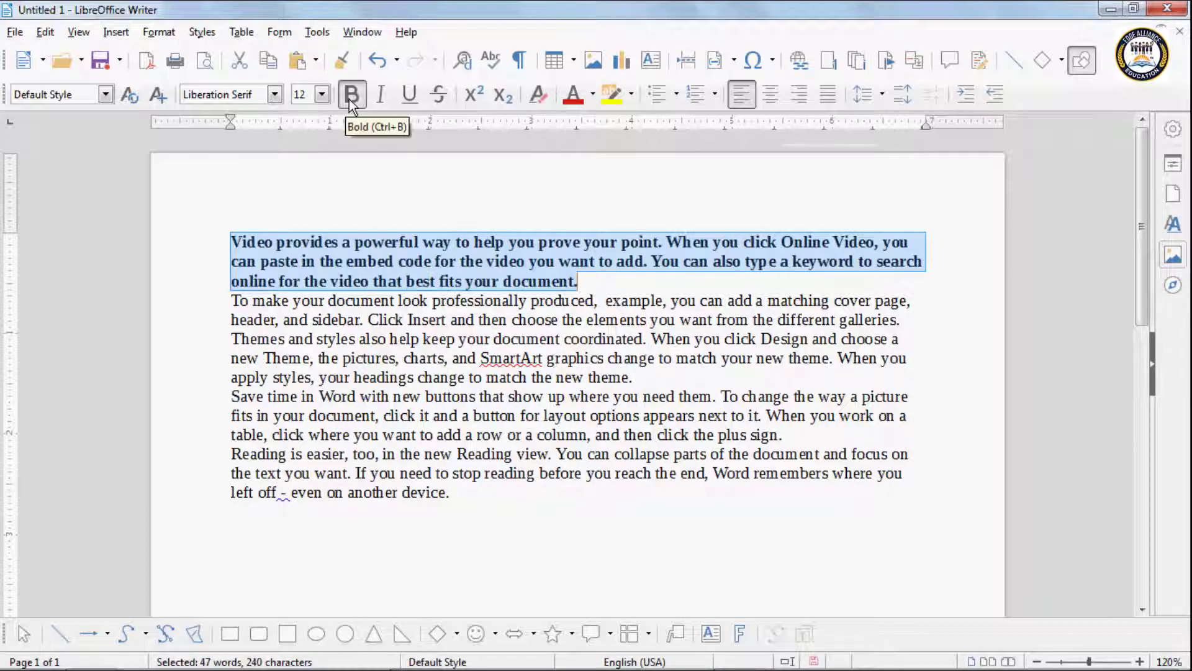
{"action": "left_click", "coordinate": [381, 99]}
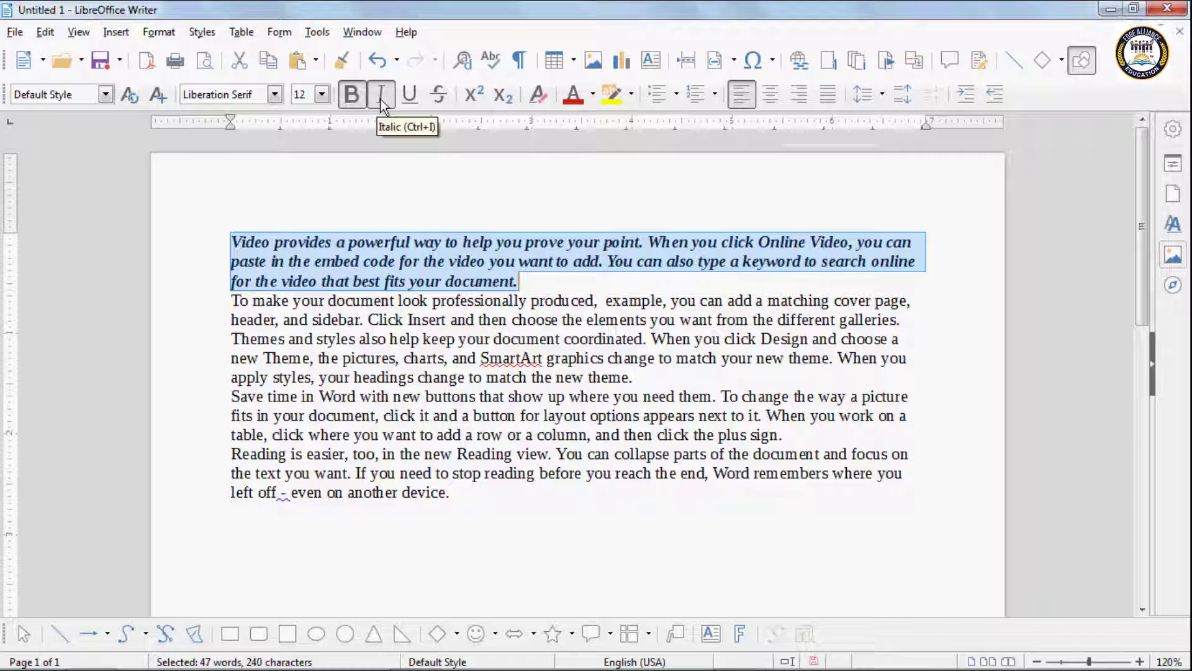
{"action": "left_click", "coordinate": [323, 96]}
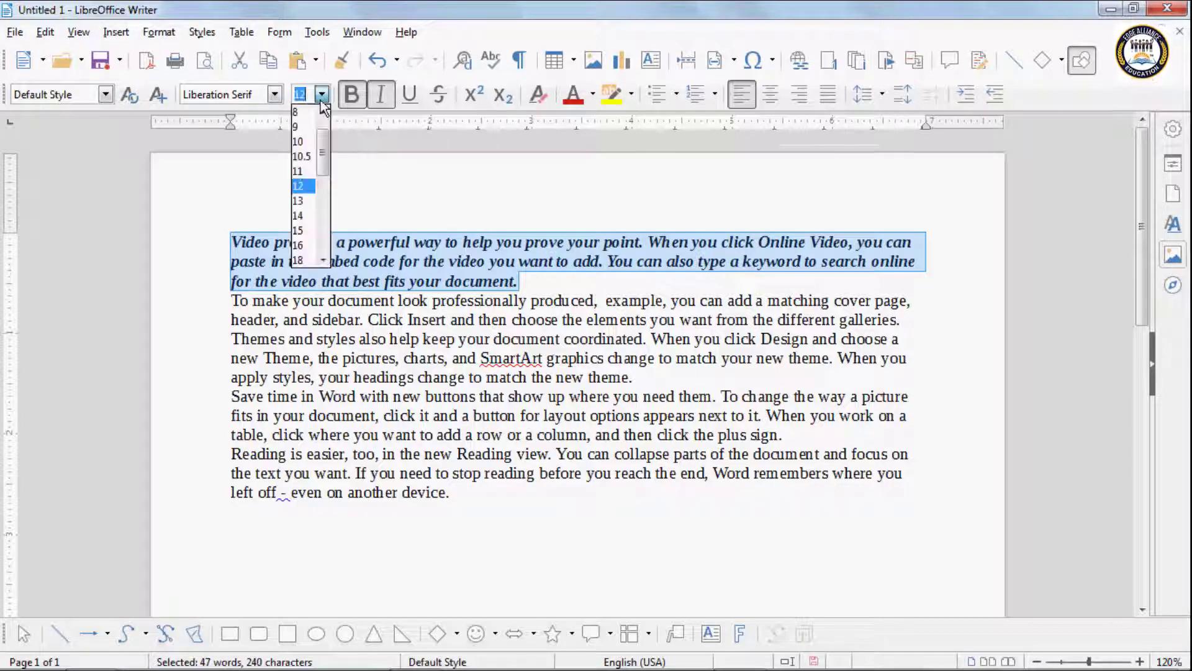
{"action": "left_click", "coordinate": [302, 216]}
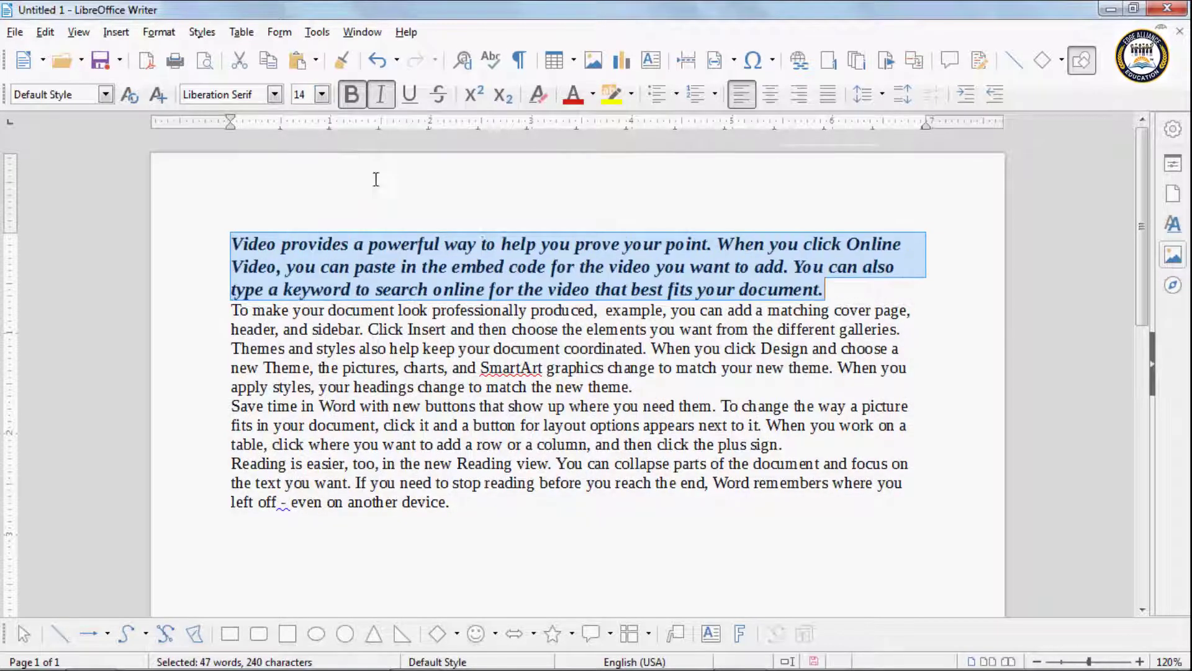
{"action": "left_click", "coordinate": [592, 94]}
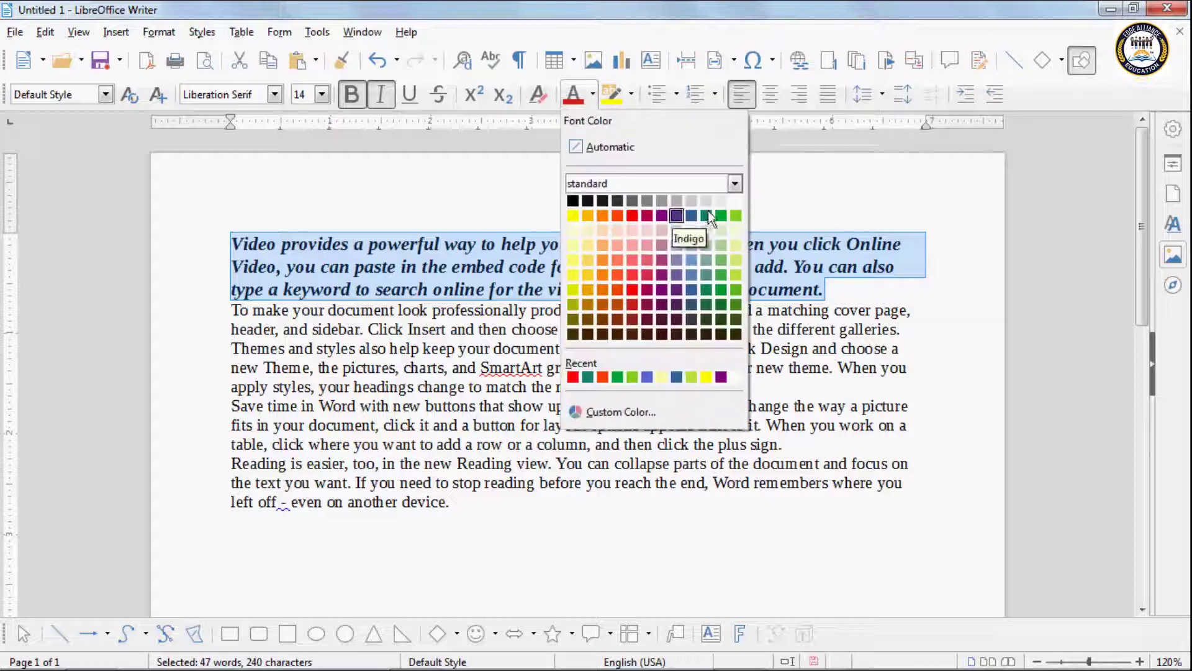
{"action": "left_click", "coordinate": [735, 217]}
{"action": "left_click", "coordinate": [412, 308]}
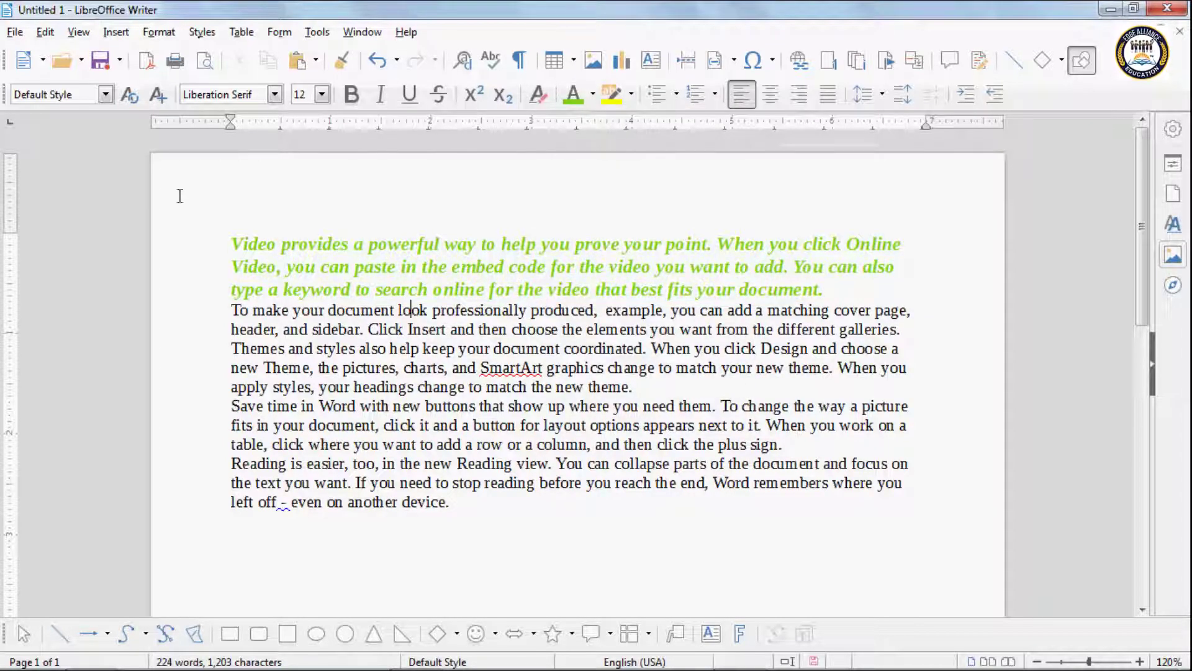
{"action": "left_click", "coordinate": [46, 33]}
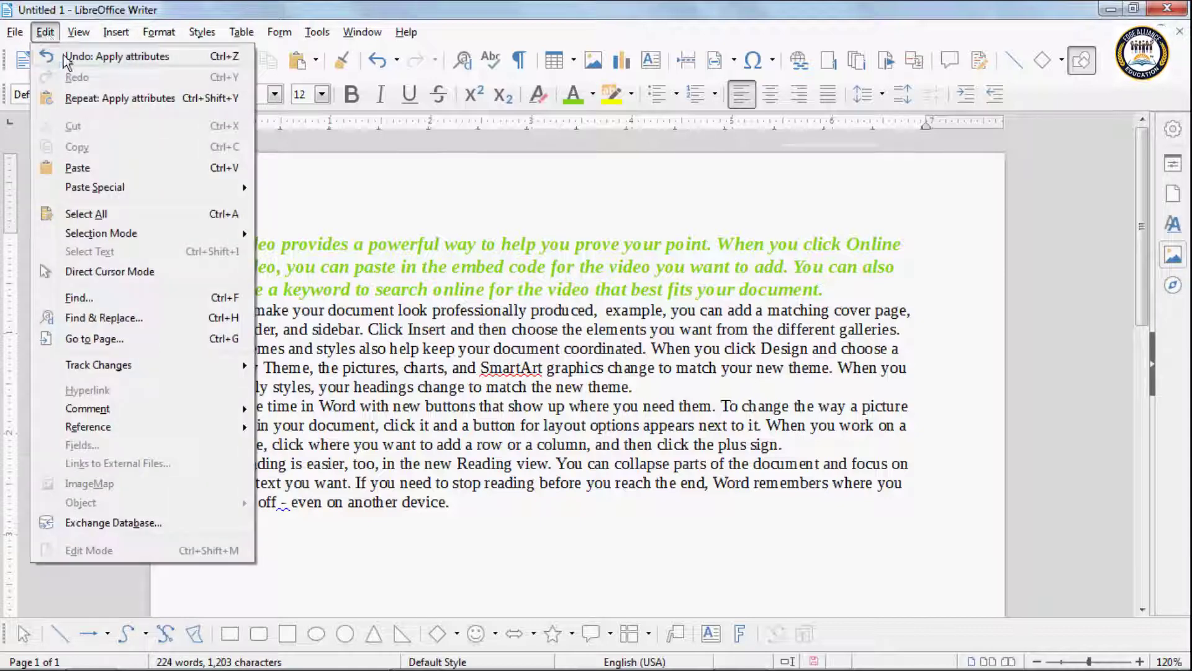
{"action": "left_click", "coordinate": [99, 57]}
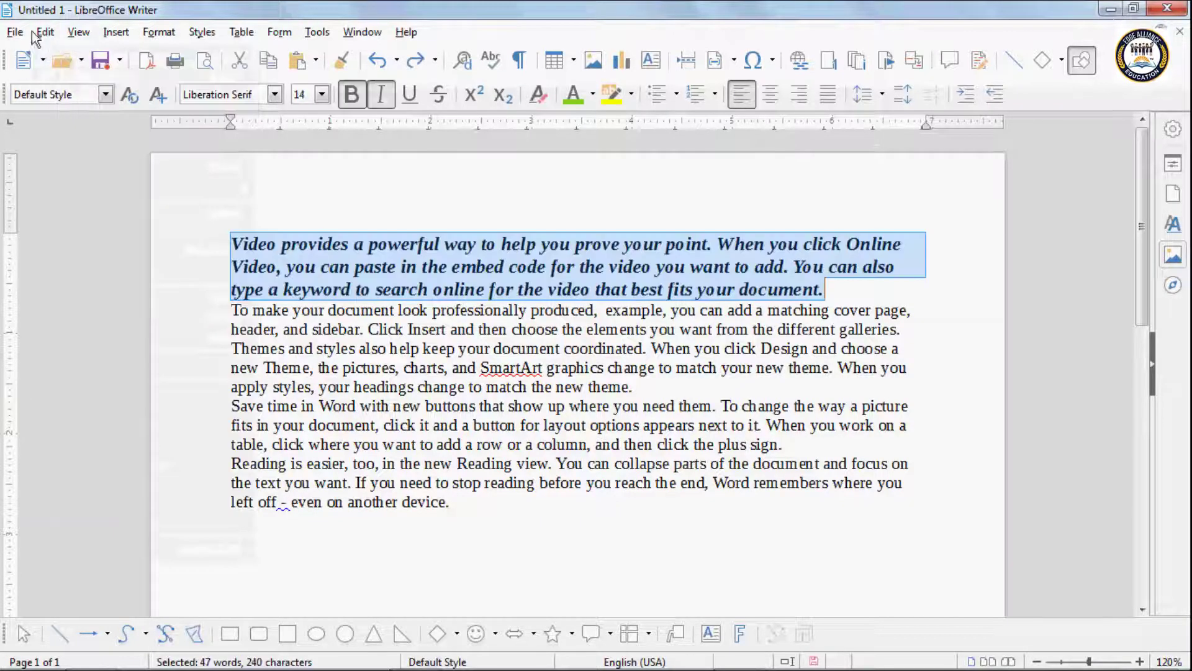
{"action": "left_click", "coordinate": [45, 34]}
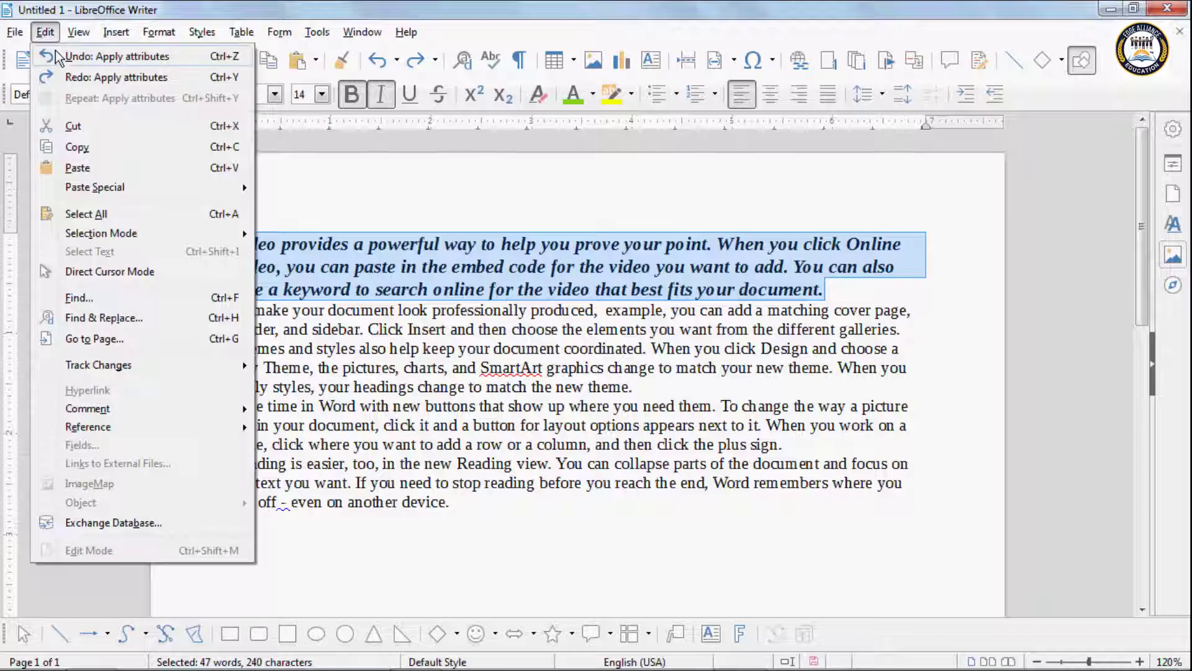
{"action": "left_click", "coordinate": [60, 56]}
{"action": "left_click", "coordinate": [45, 32]}
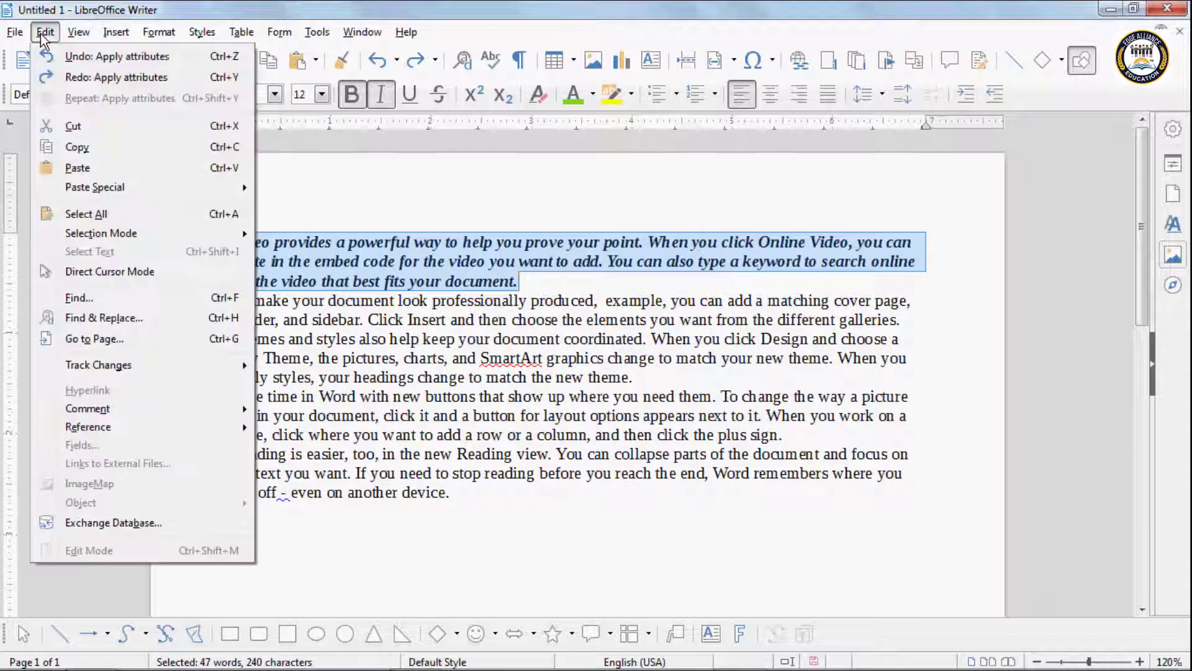
{"action": "left_click", "coordinate": [62, 56]}
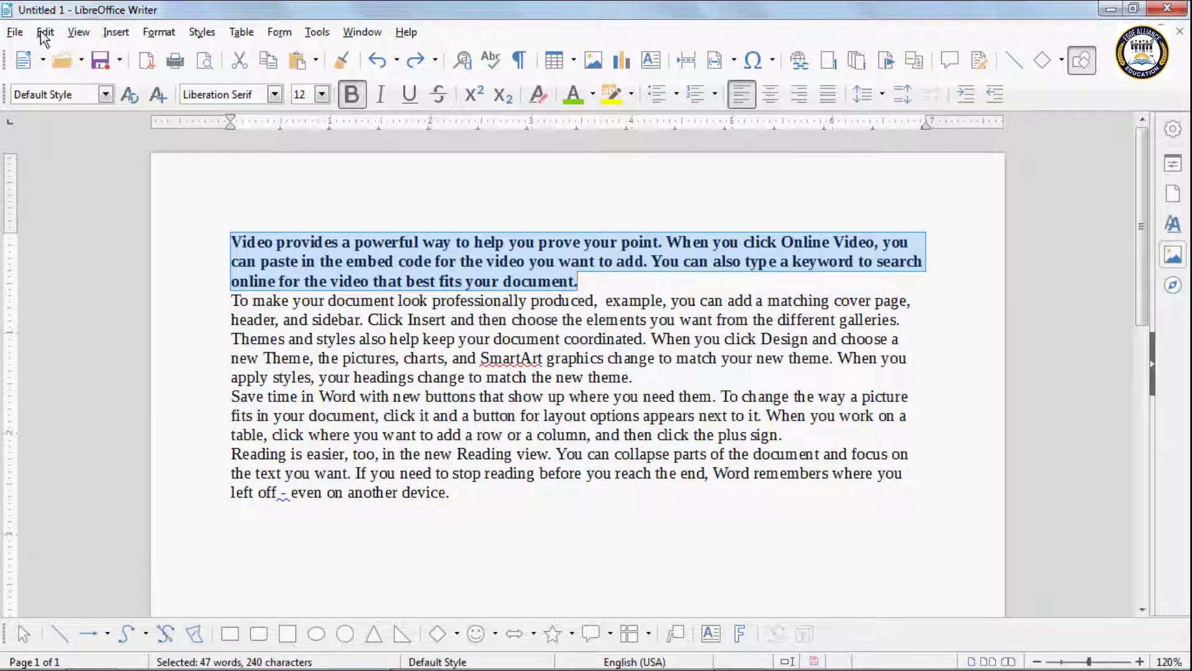
{"action": "left_click", "coordinate": [45, 31]}
{"action": "left_click", "coordinate": [69, 57]}
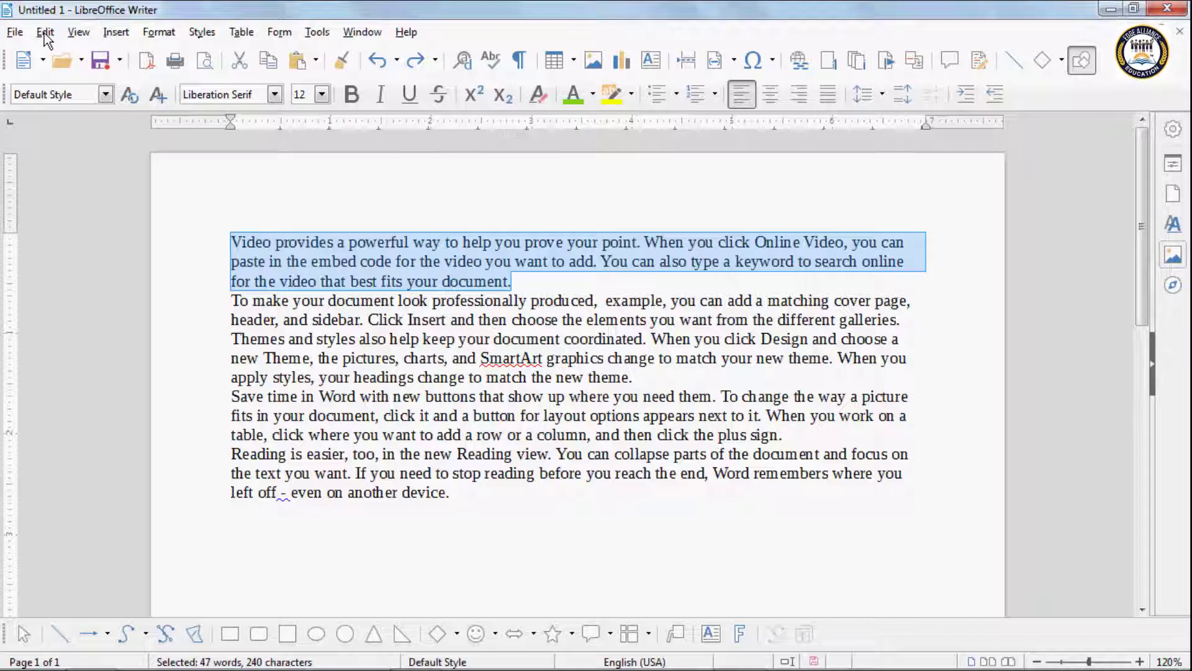
{"action": "left_click", "coordinate": [45, 33]}
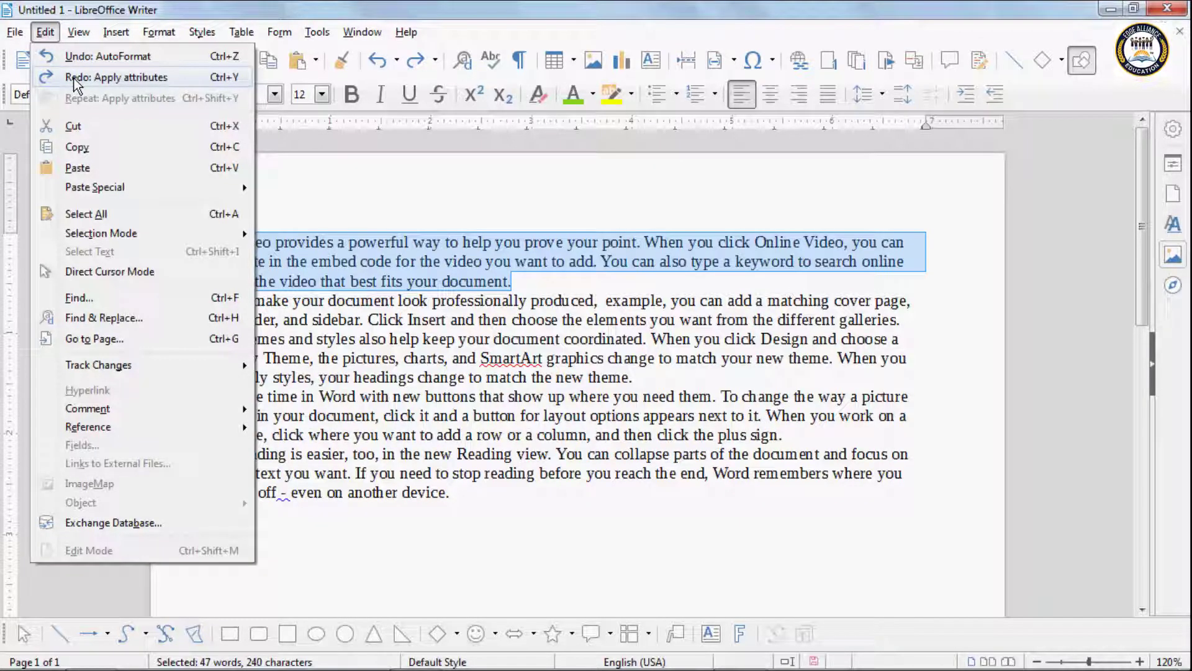
{"action": "left_click", "coordinate": [75, 79]}
{"action": "left_click", "coordinate": [45, 32]}
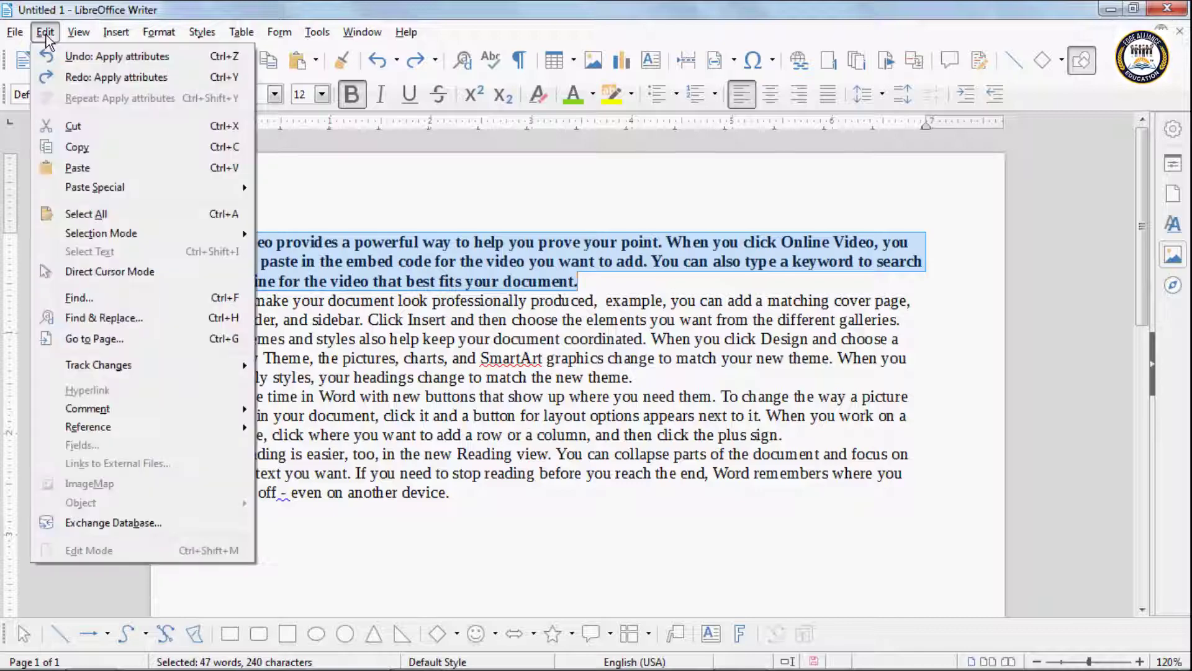
{"action": "left_click", "coordinate": [70, 79]}
{"action": "left_click", "coordinate": [46, 33]}
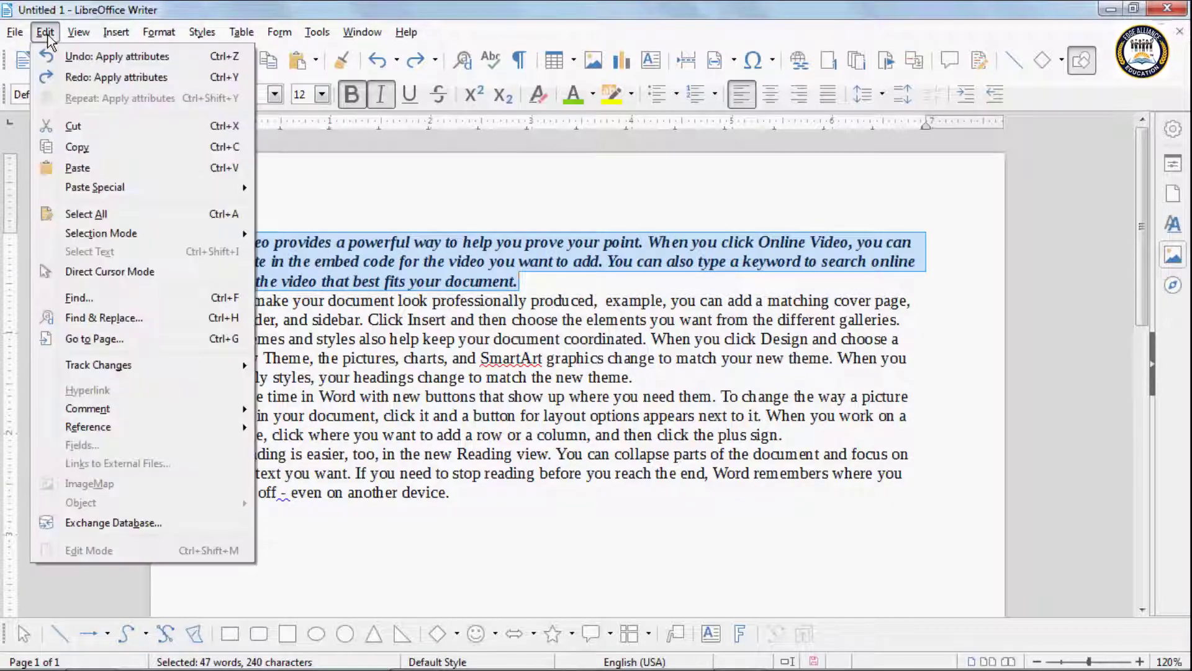
{"action": "left_click", "coordinate": [81, 74]}
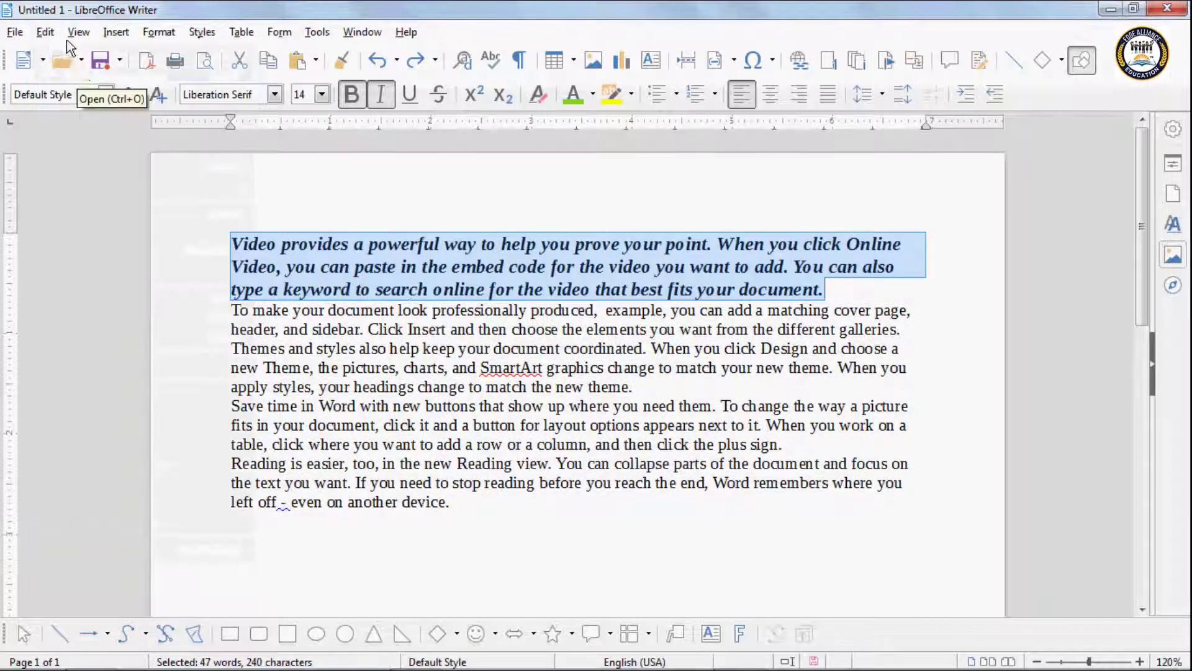
{"action": "left_click", "coordinate": [46, 33]}
{"action": "left_click", "coordinate": [73, 77]}
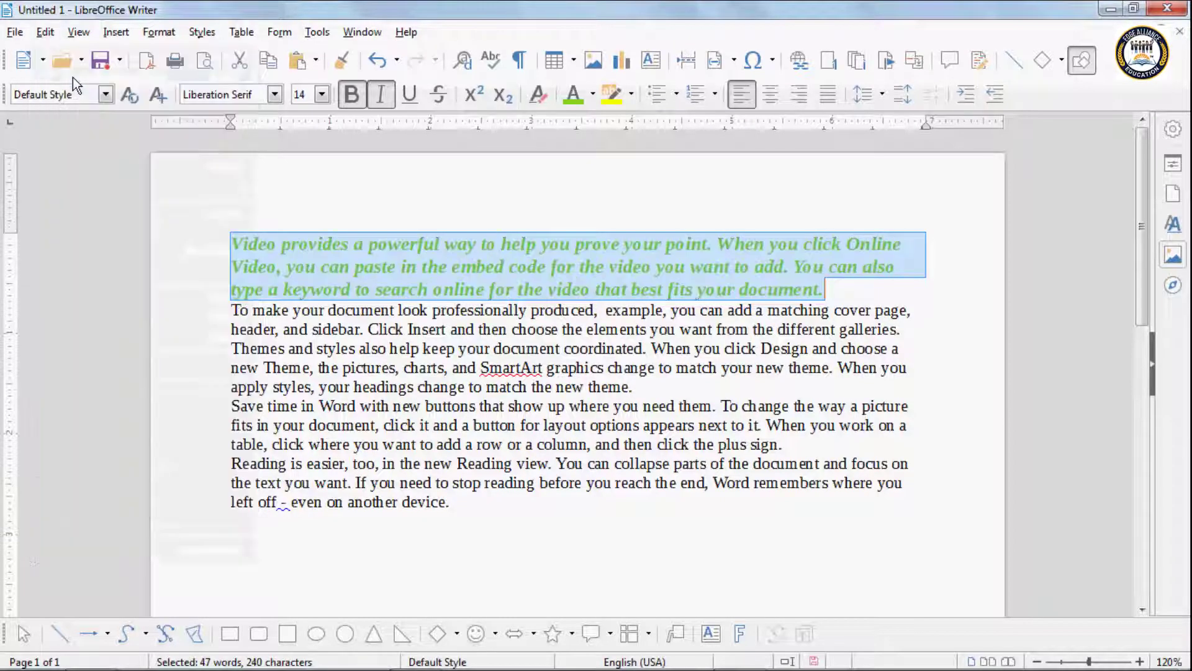
{"action": "left_click", "coordinate": [45, 32]}
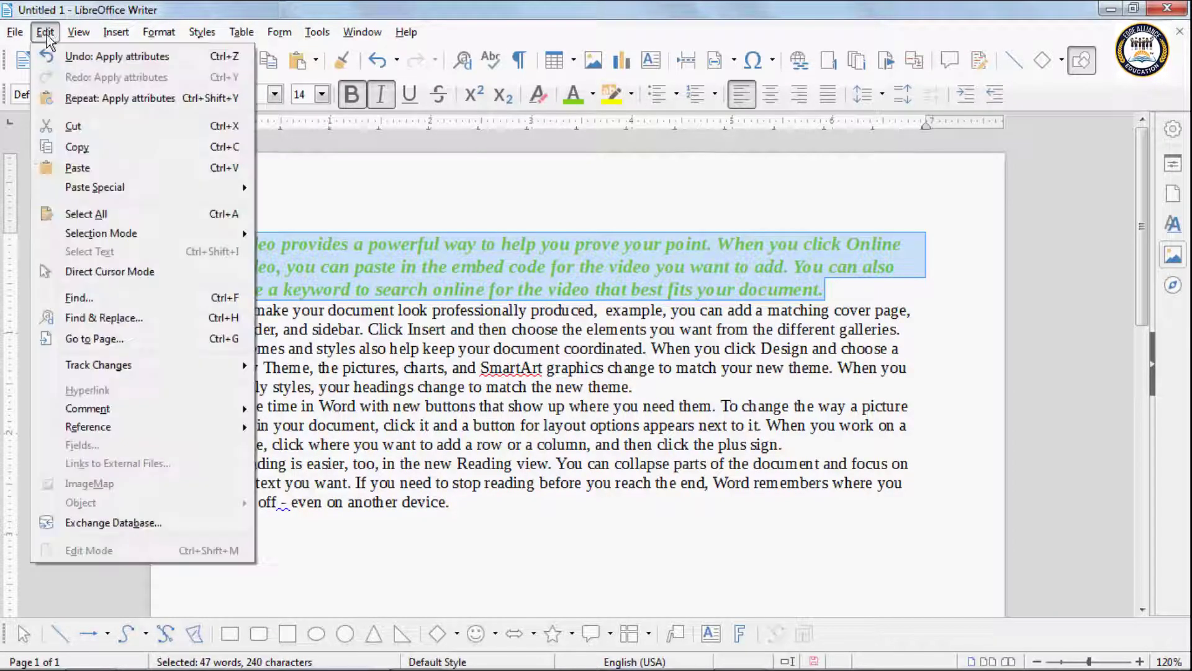
{"action": "left_click", "coordinate": [73, 56]}
{"action": "left_click", "coordinate": [46, 32]}
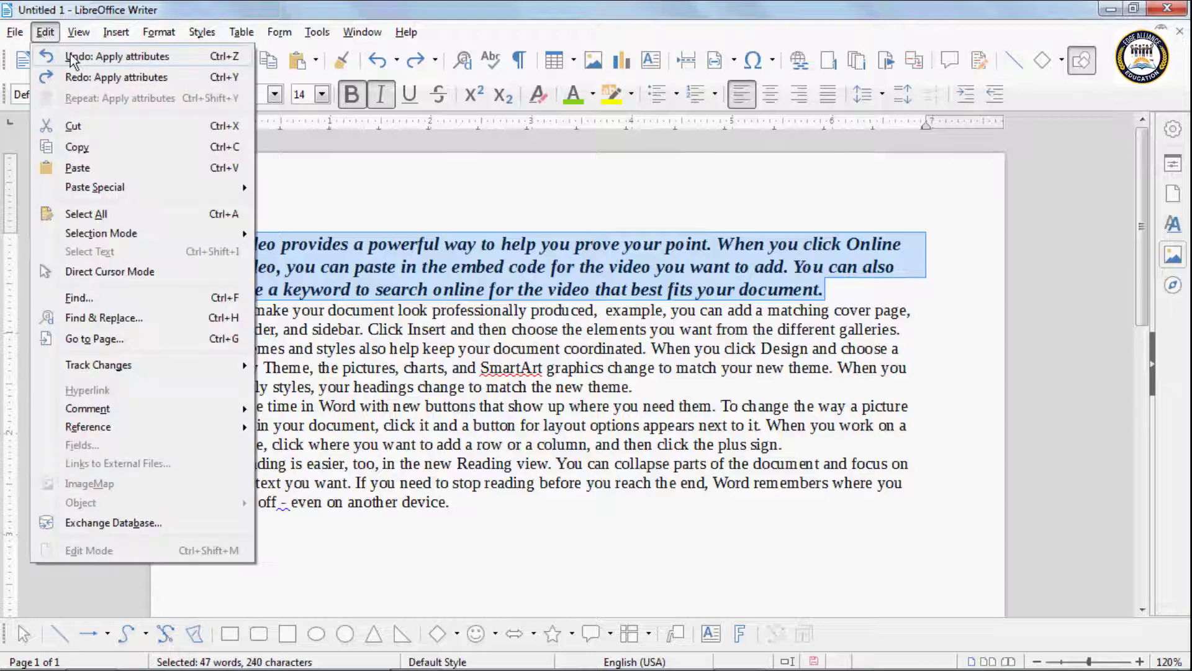
{"action": "left_click", "coordinate": [73, 56]}
{"action": "left_click", "coordinate": [49, 34]}
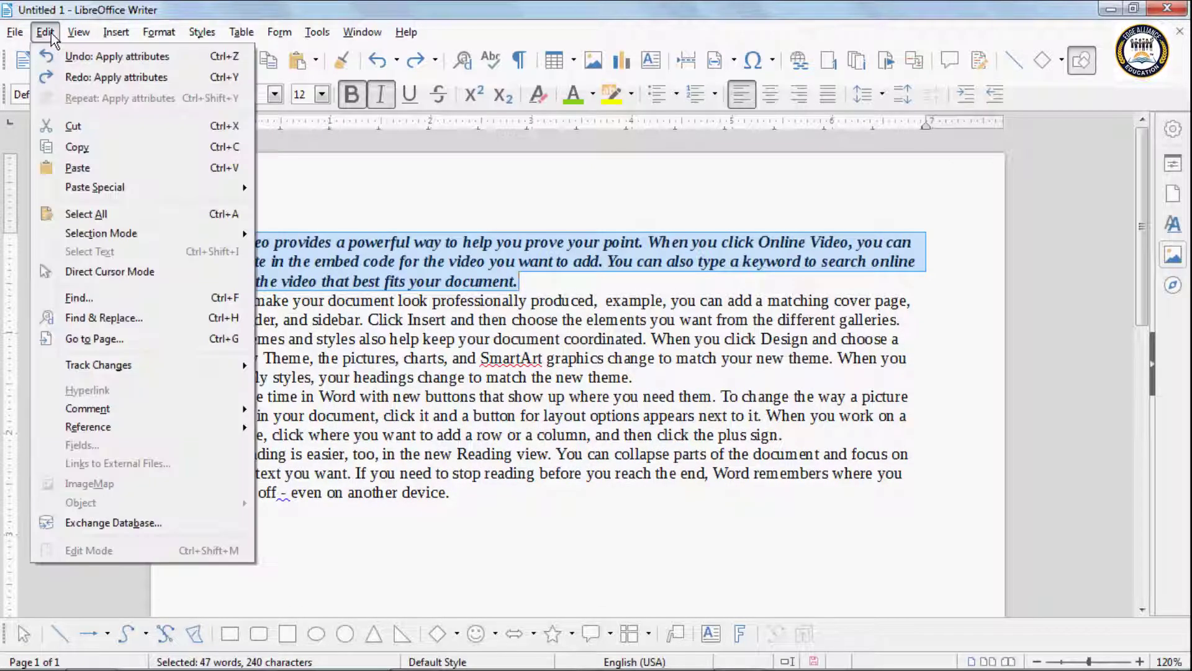
{"action": "left_click", "coordinate": [72, 77]}
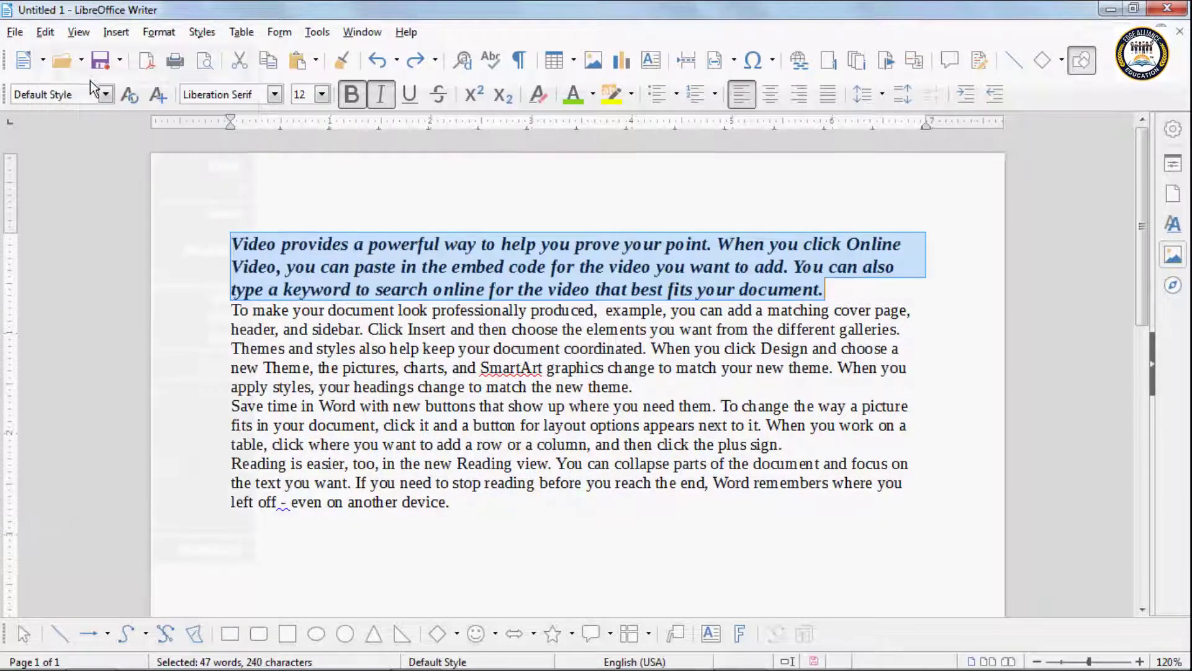
{"action": "left_click", "coordinate": [48, 35]}
{"action": "left_click", "coordinate": [85, 76]}
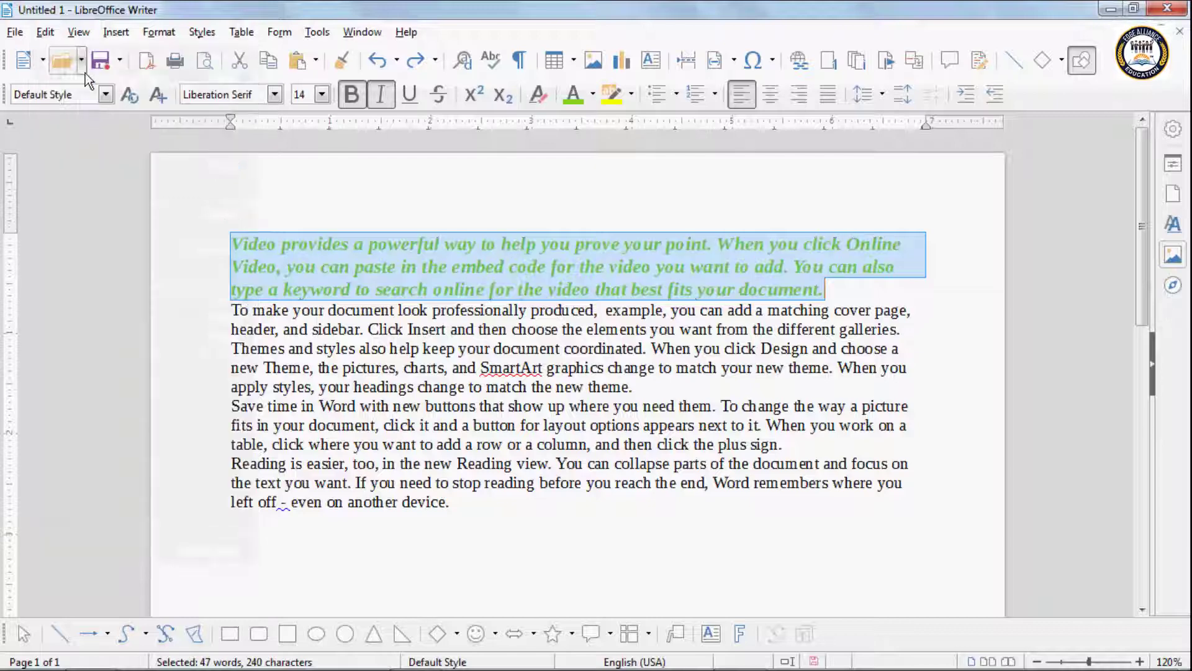
{"action": "left_click", "coordinate": [307, 245]}
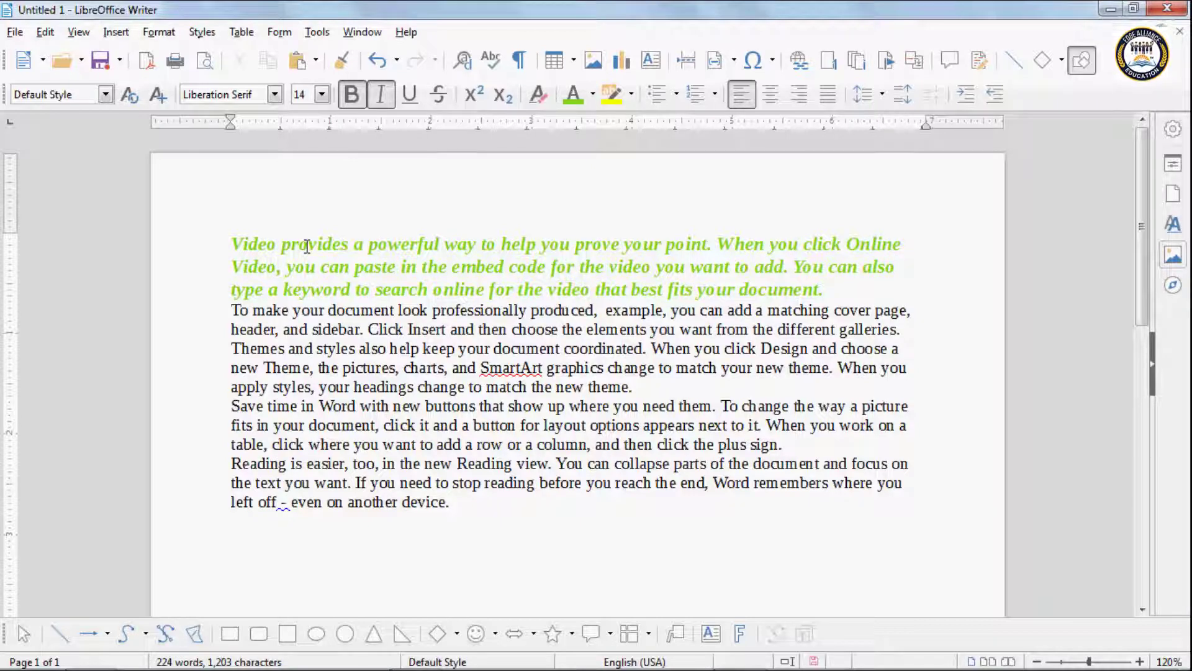
Step: Undo the colour, formatting and sample text, then redo back to the bold italic 14 pt paragraph
{"action": "triple_click", "coordinate": [306, 246]}
{"action": "key", "text": "ctrl+z"}
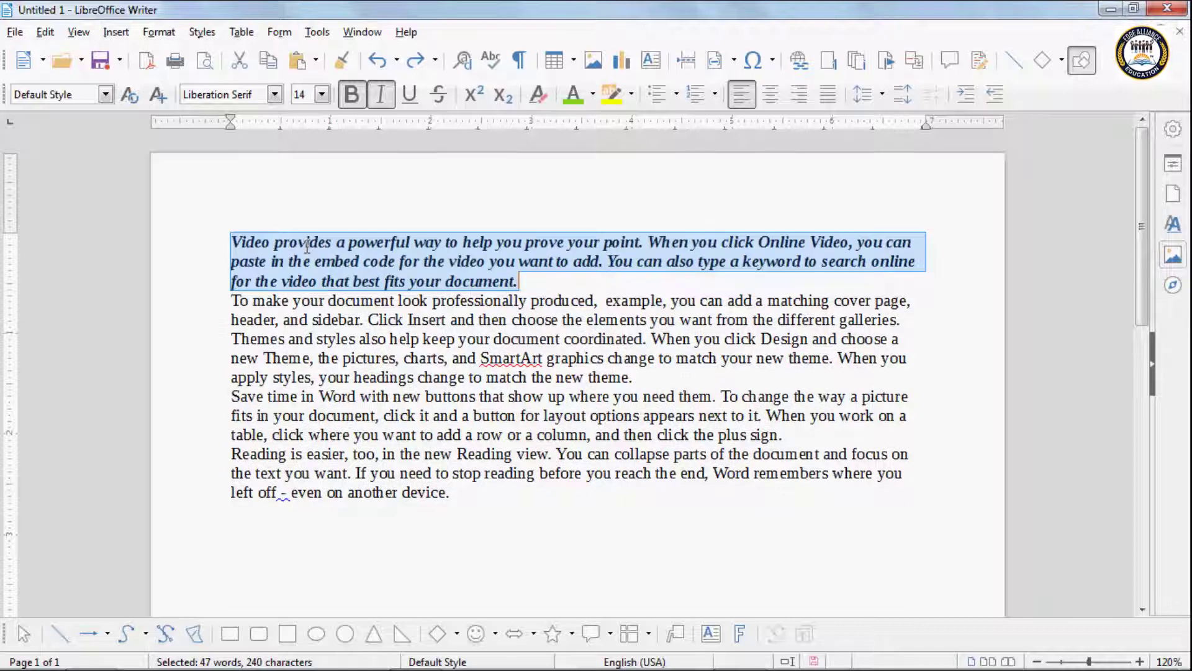
{"action": "key", "text": "ctrl+z"}
{"action": "key", "text": "ctrl+z"}
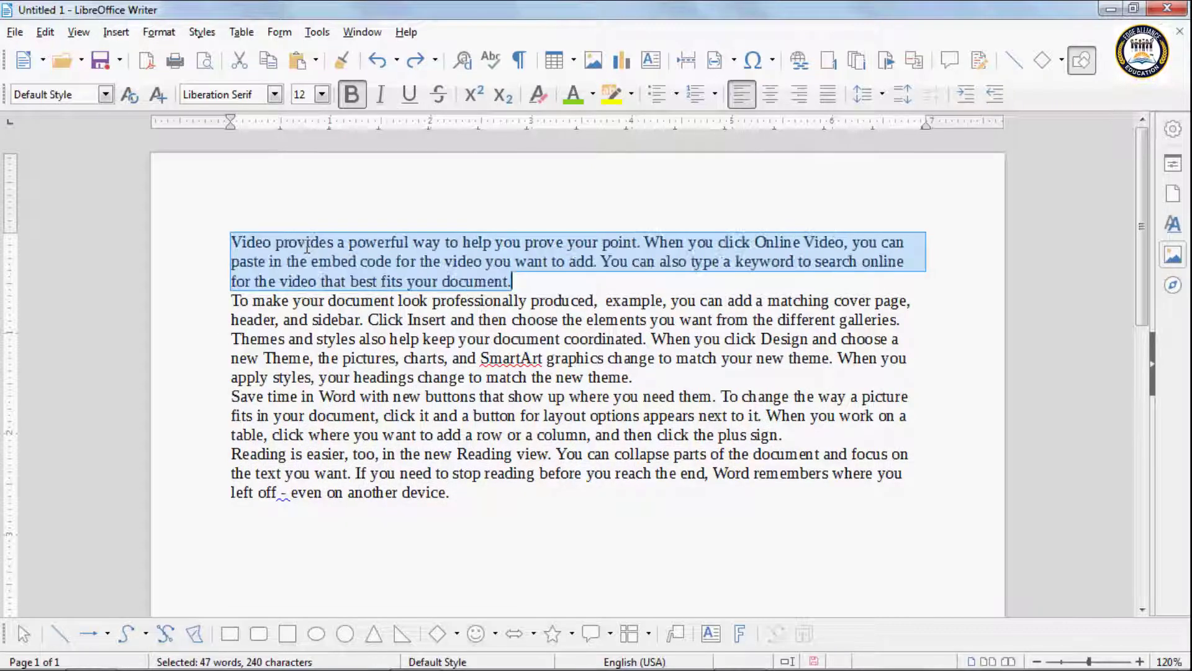
{"action": "key", "text": "ctrl+z"}
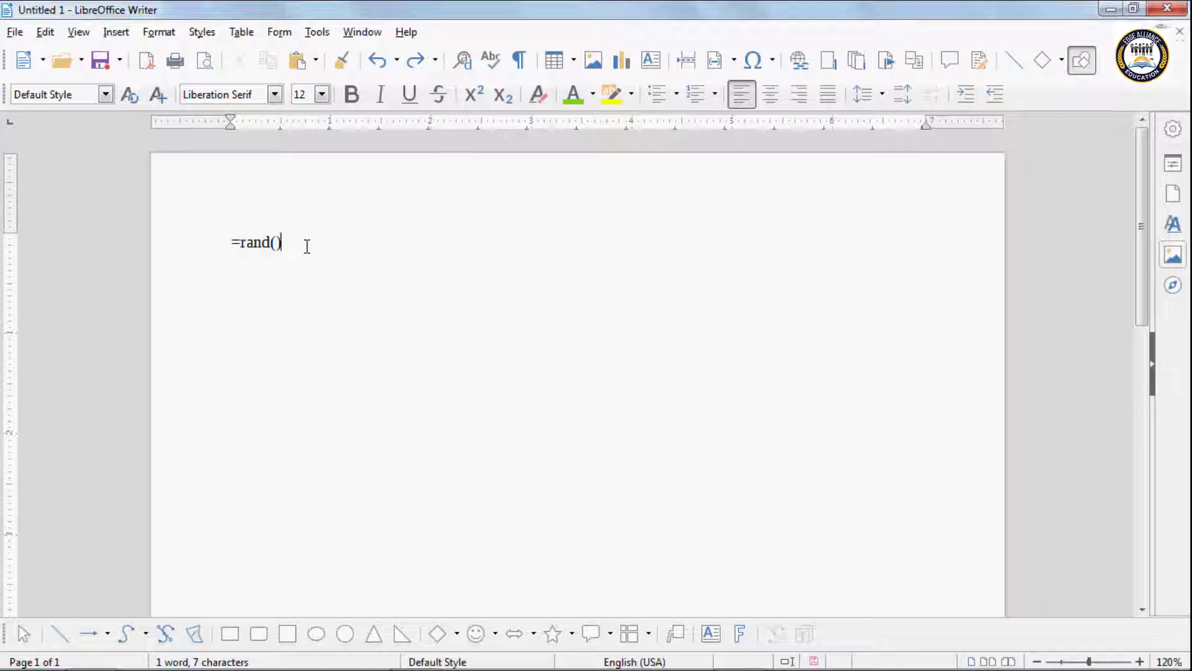
{"action": "key", "text": "ctrl+y"}
{"action": "key", "text": "ctrl+y"}
{"action": "key", "text": "ctrl+y"}
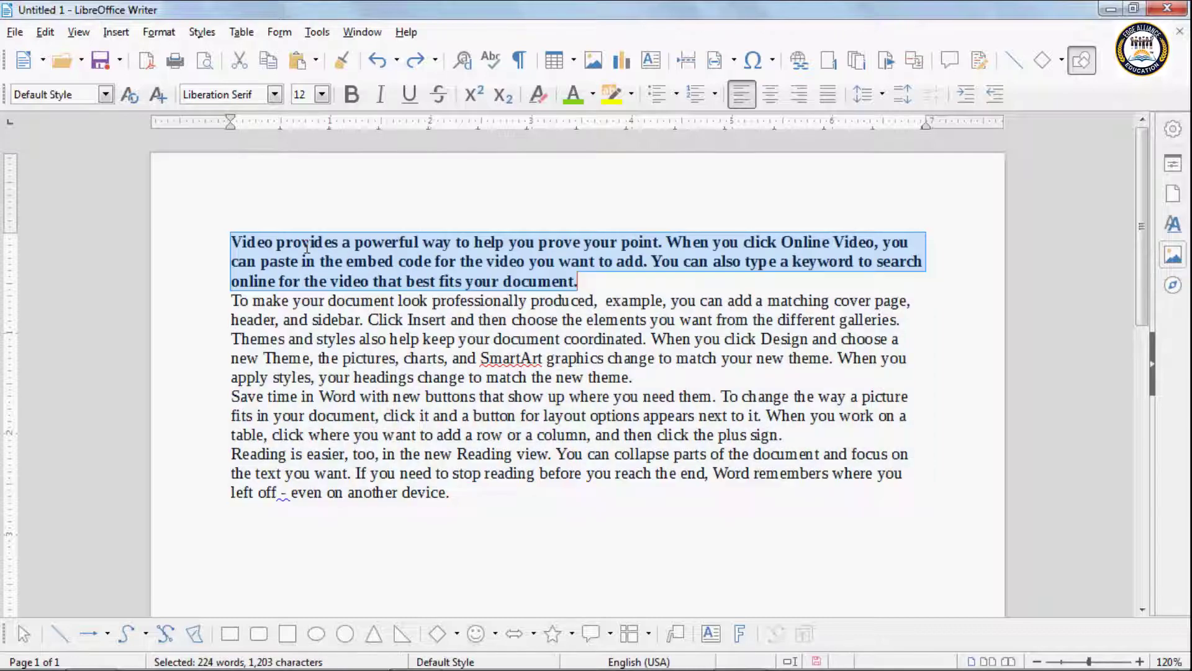
{"action": "key", "text": "ctrl+y"}
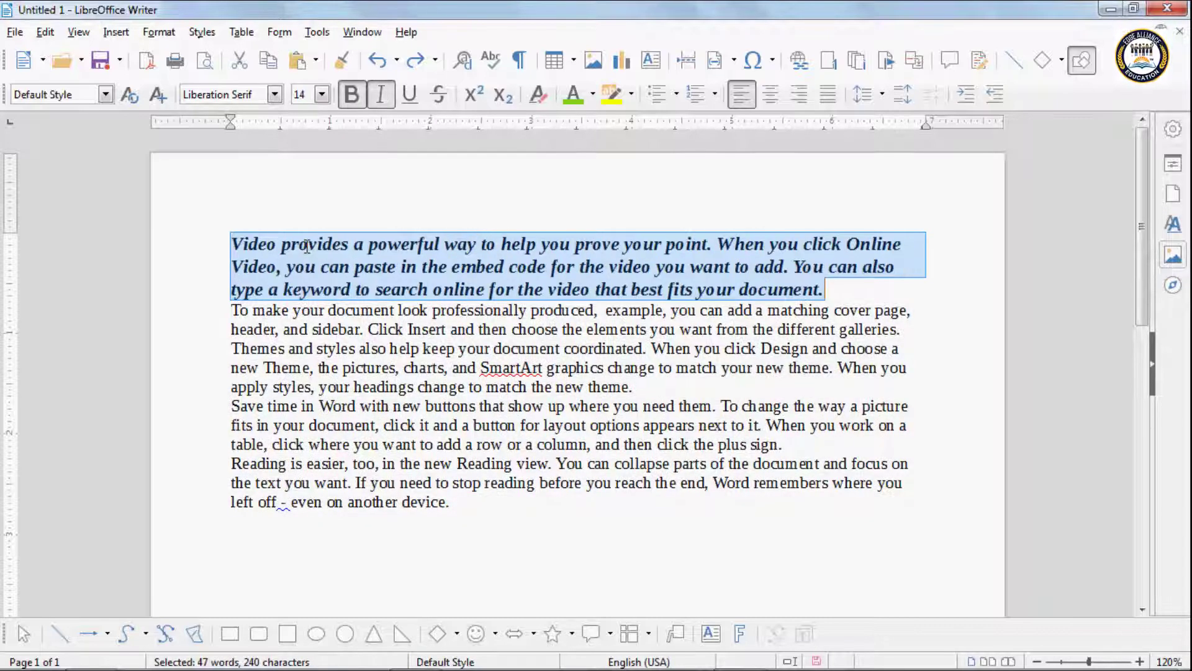
Step: Redo the lime green colour on the first paragraph, then select the opening Themes words
{"action": "key", "text": "ctrl+y"}
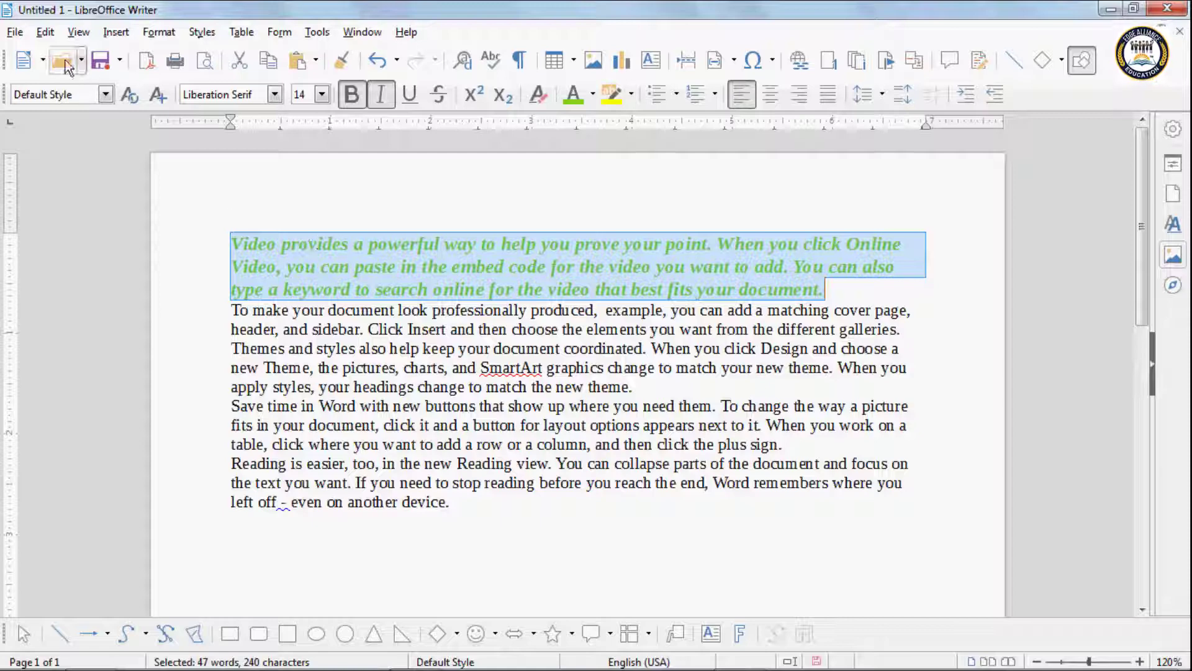
{"action": "left_click", "coordinate": [45, 34]}
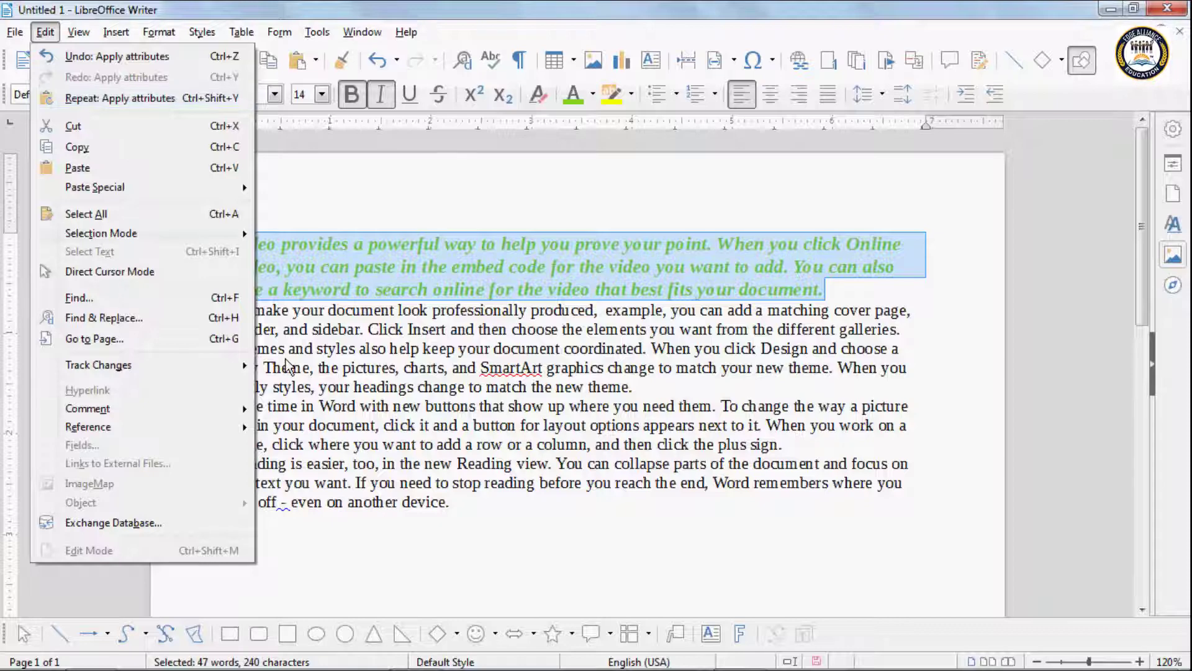
{"action": "left_click", "coordinate": [121, 146]}
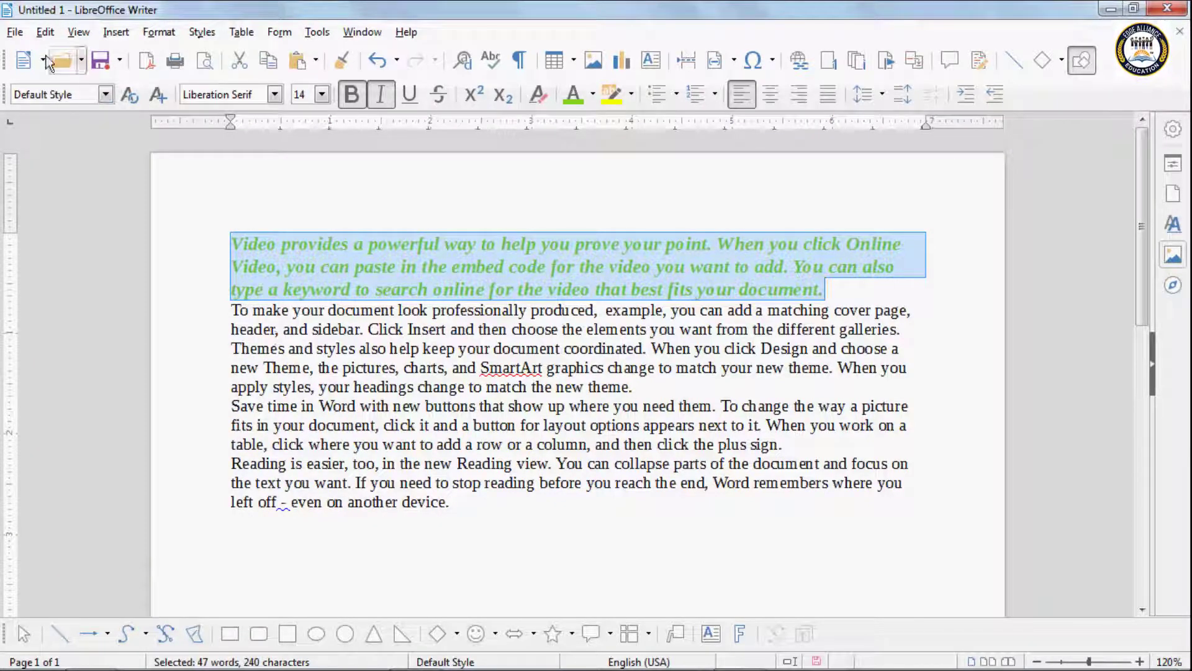
{"action": "left_click", "coordinate": [45, 33]}
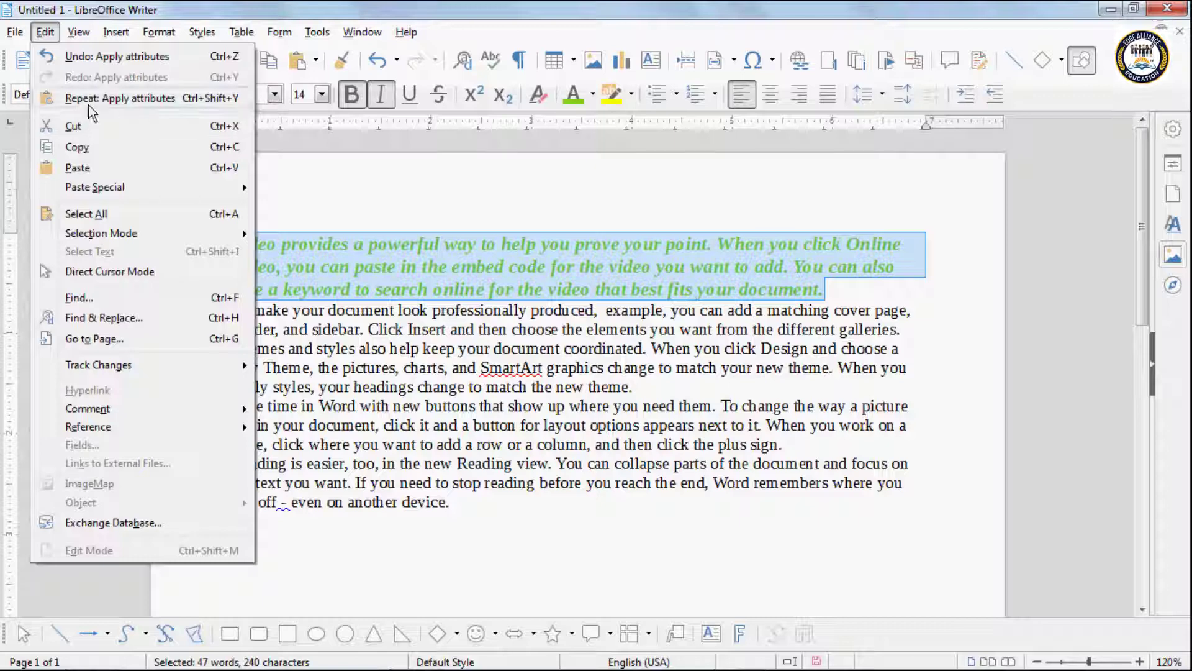
{"action": "left_click", "coordinate": [336, 373]}
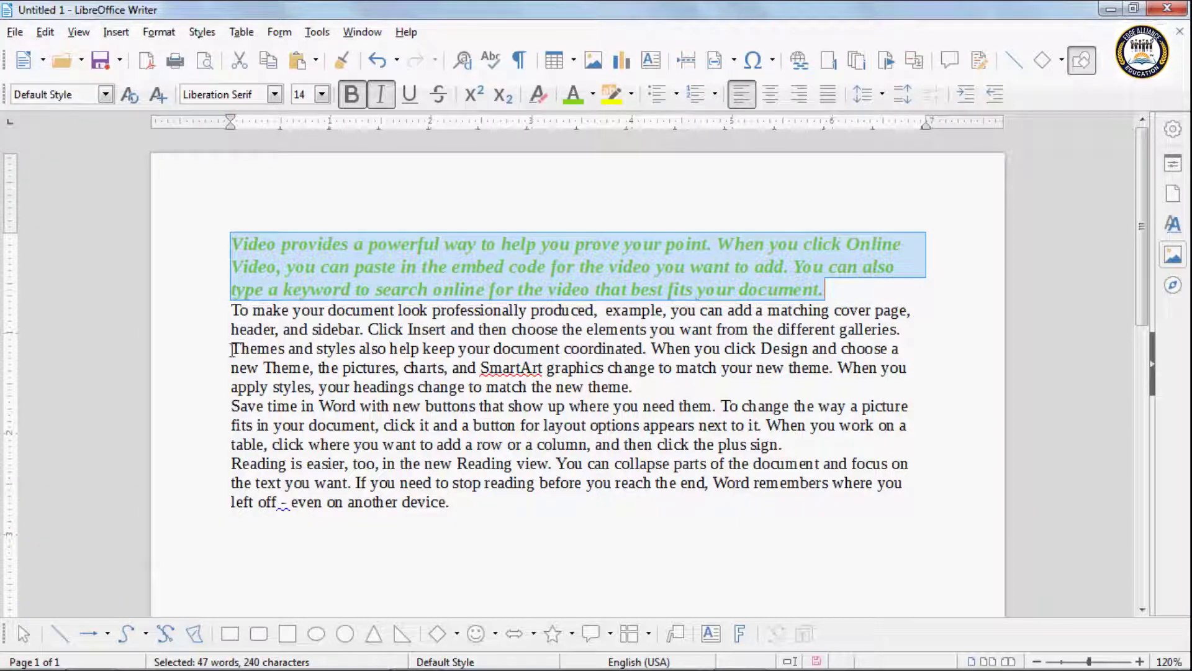
{"action": "left_click_drag", "start_coordinate": [231, 348], "coordinate": [490, 349]}
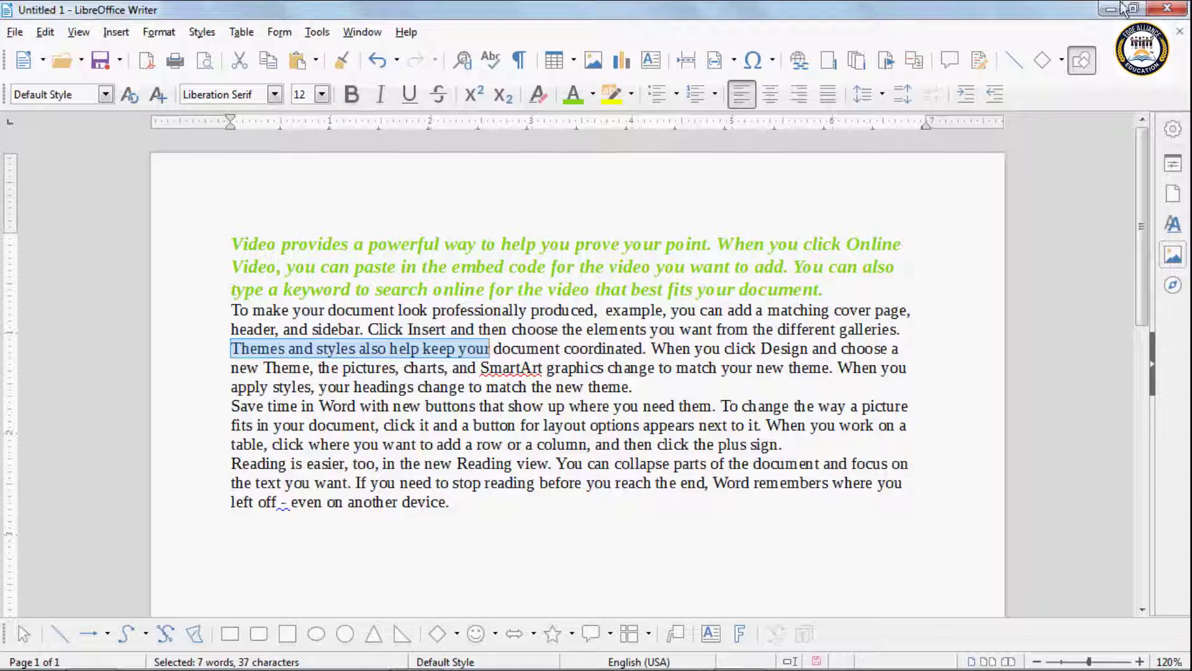
Step: Make 'Themes and styles also help keep your' bold, Librarian font and Brick colour
{"action": "left_click", "coordinate": [355, 104]}
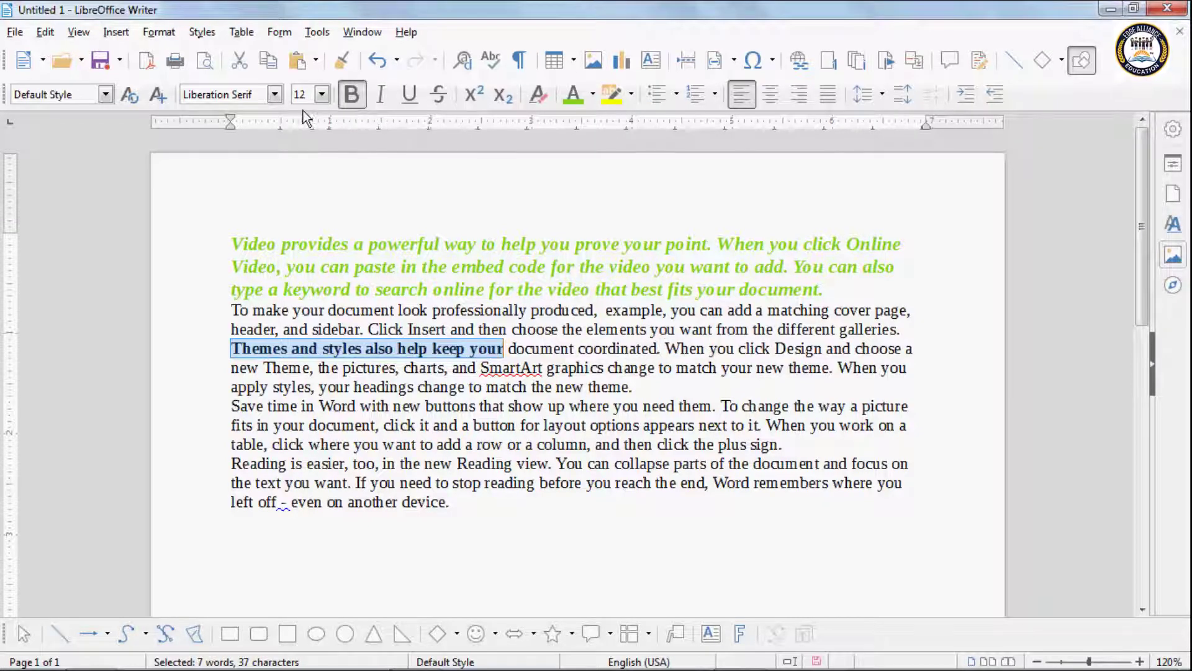
{"action": "left_click", "coordinate": [275, 94]}
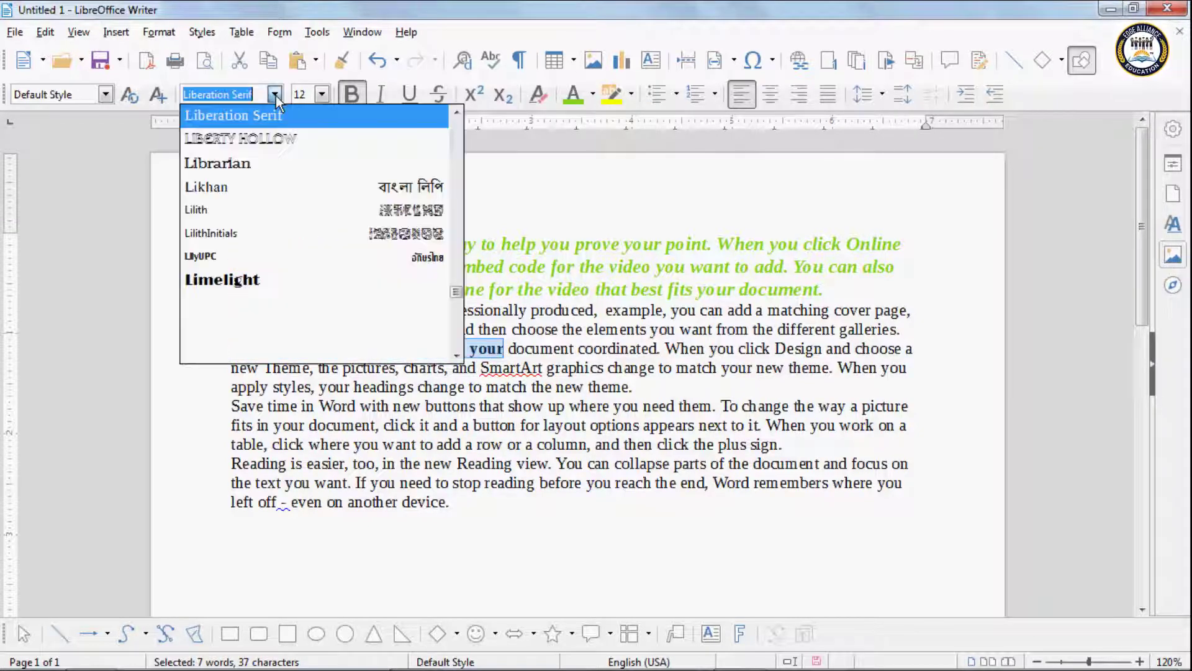
{"action": "left_click", "coordinate": [229, 162]}
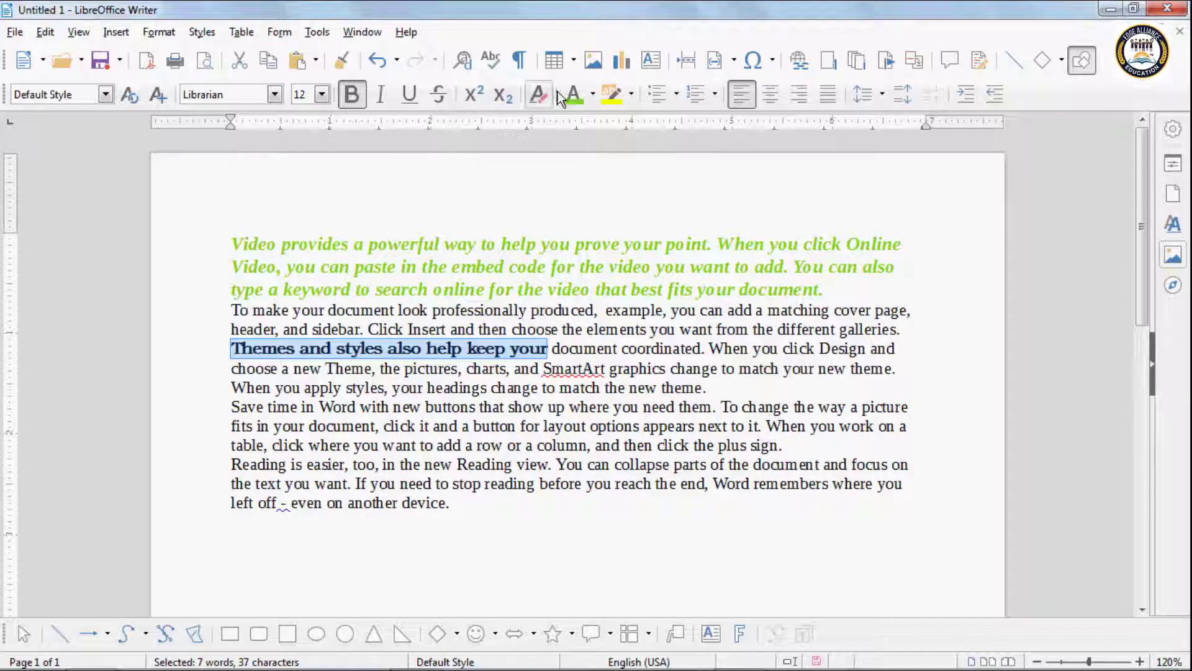
{"action": "left_click", "coordinate": [593, 94]}
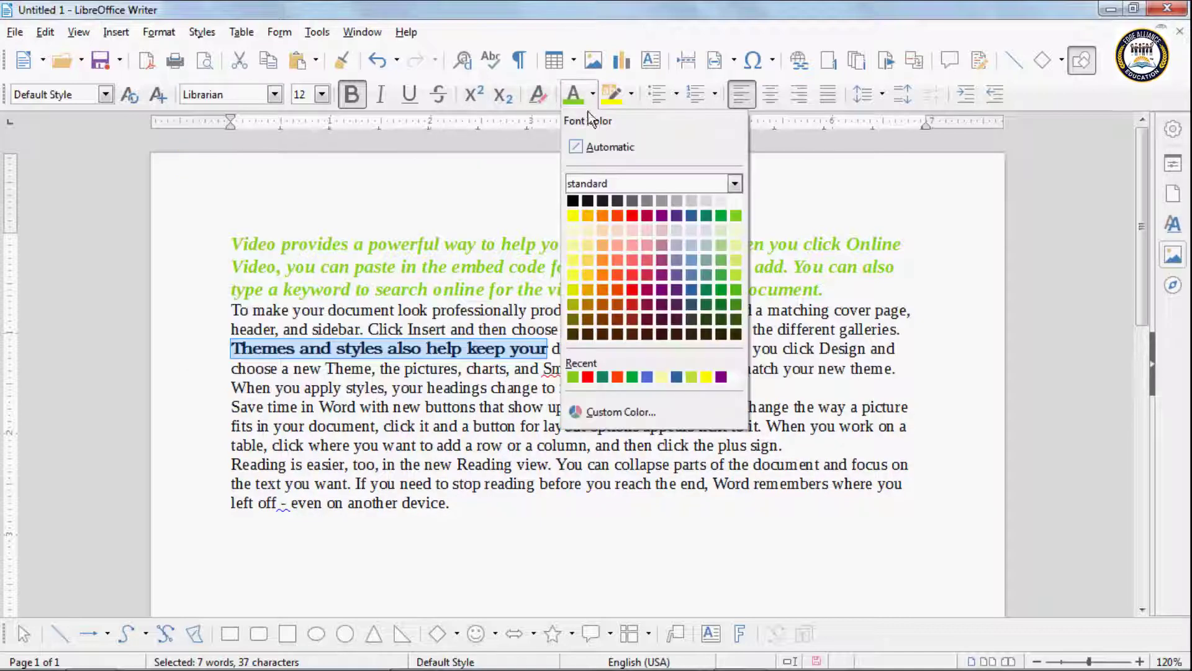
{"action": "left_click", "coordinate": [618, 215]}
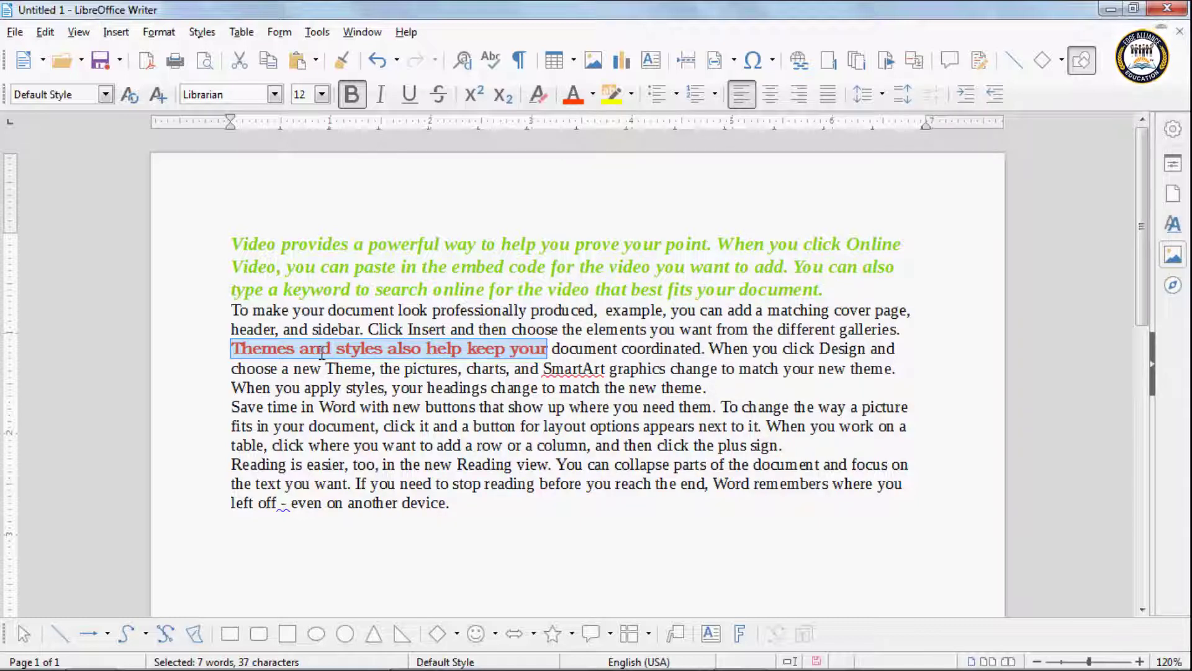
{"action": "left_click", "coordinate": [478, 445]}
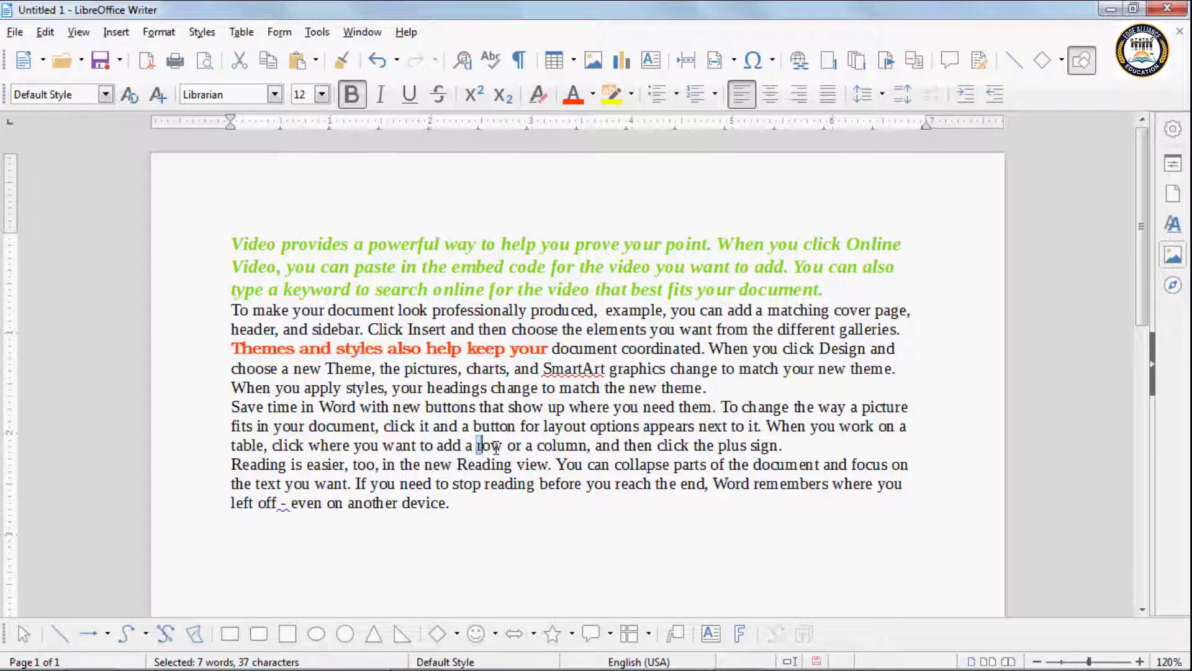
Step: Apply the same brick red to 'row or a column, and then click' using Edit > Repeat
{"action": "left_click_drag", "start_coordinate": [495, 446], "coordinate": [692, 448]}
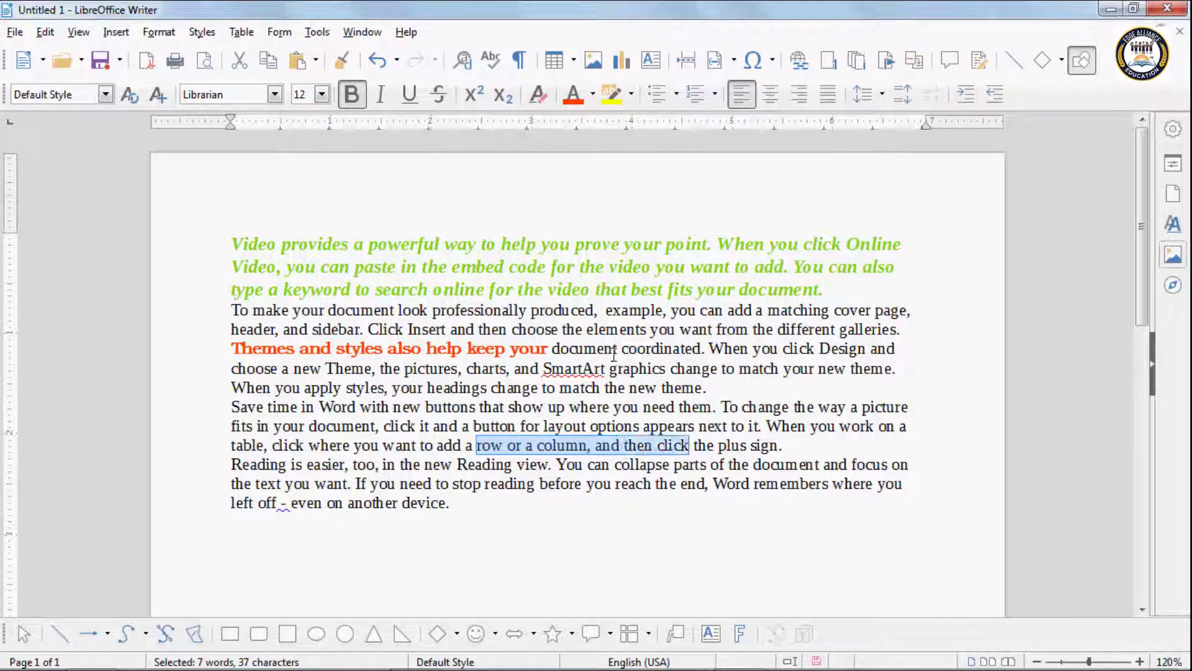
{"action": "left_click", "coordinate": [49, 35]}
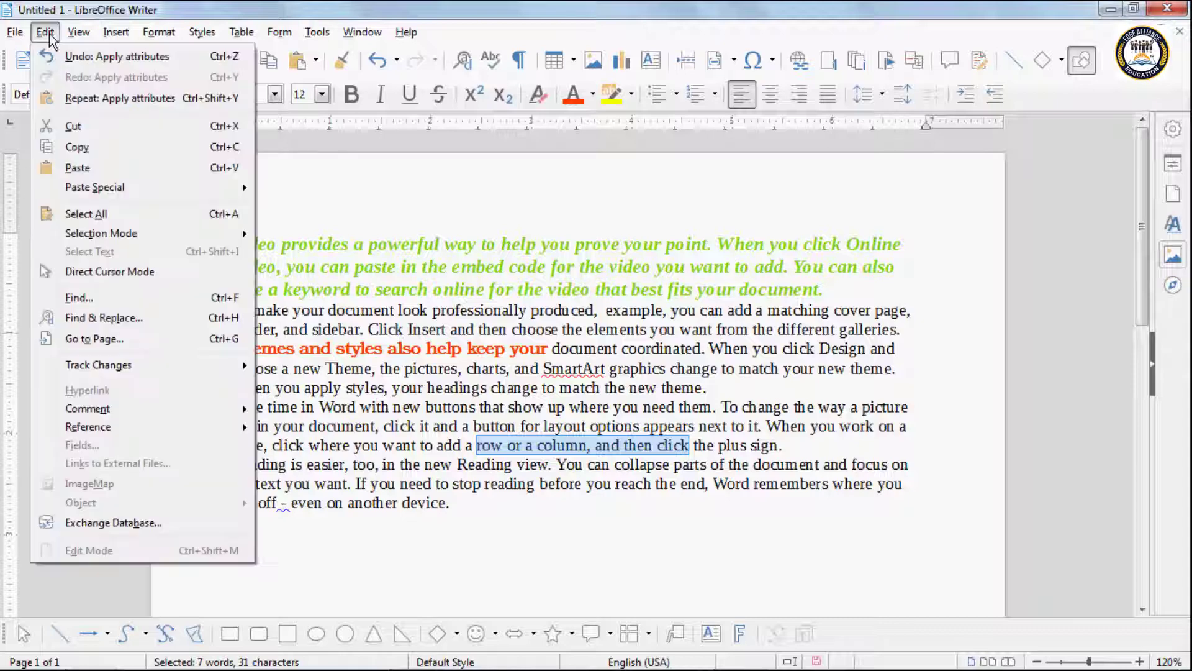
{"action": "left_click", "coordinate": [80, 100]}
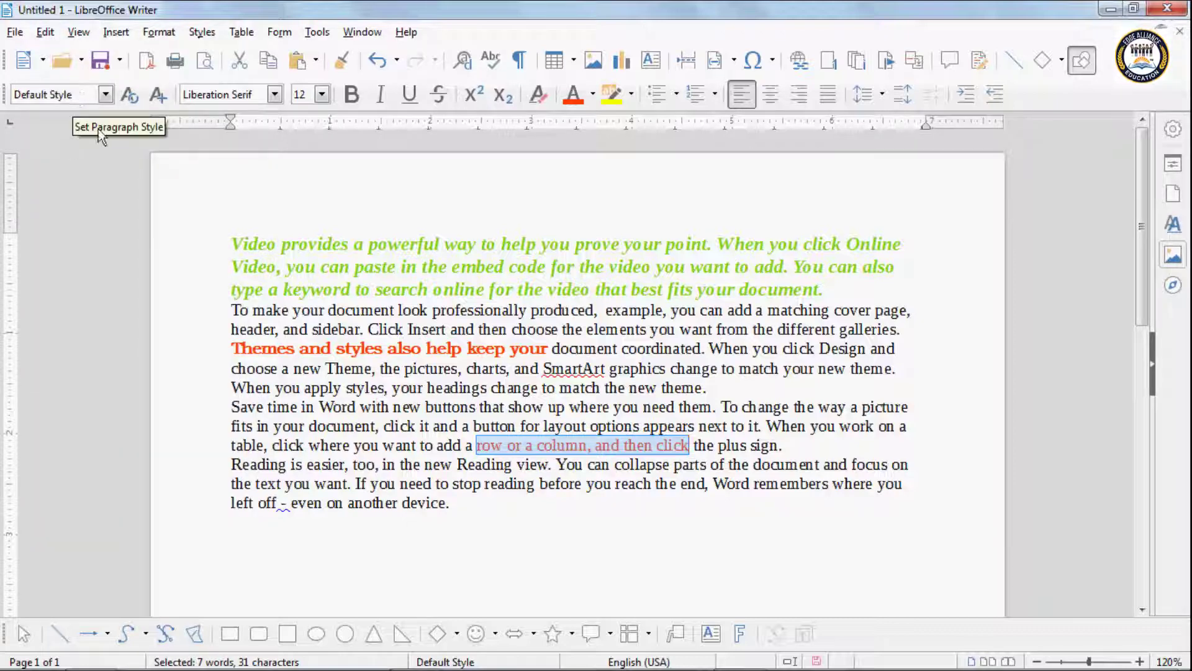
{"action": "left_click", "coordinate": [249, 351]}
{"action": "left_click", "coordinate": [309, 349]}
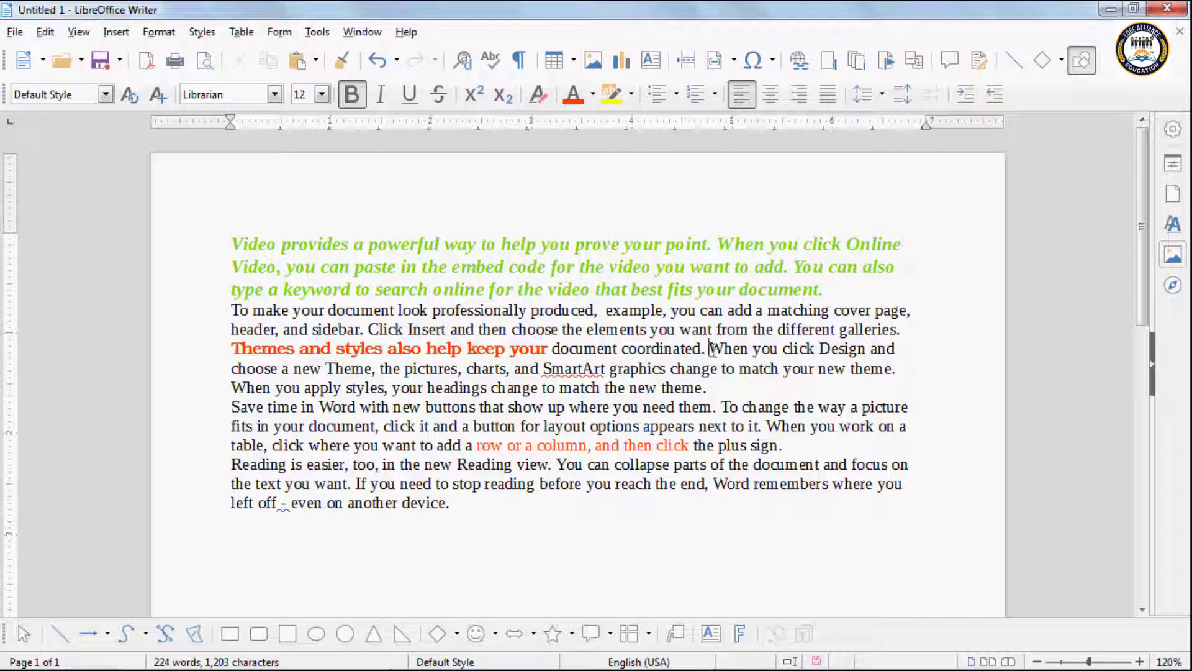
Step: Format 'When you click Design and' as bold, purple, 14 pt .VnCooper, then select the Reading words
{"action": "left_click_drag", "start_coordinate": [709, 349], "coordinate": [907, 348]}
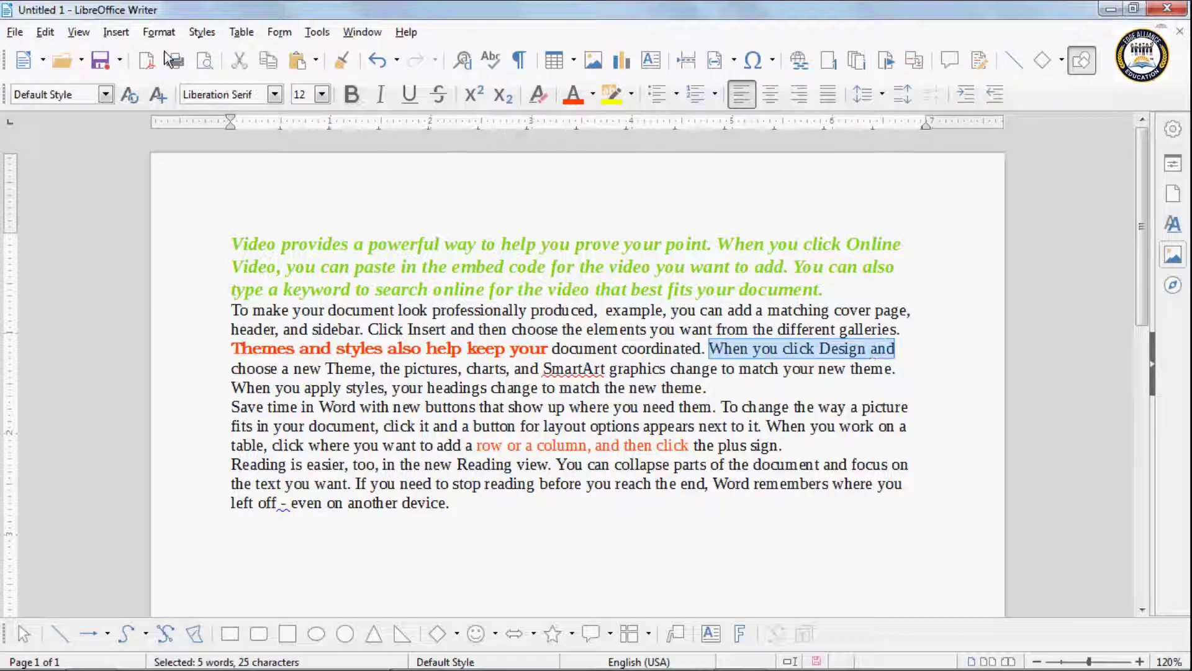
{"action": "left_click", "coordinate": [351, 93]}
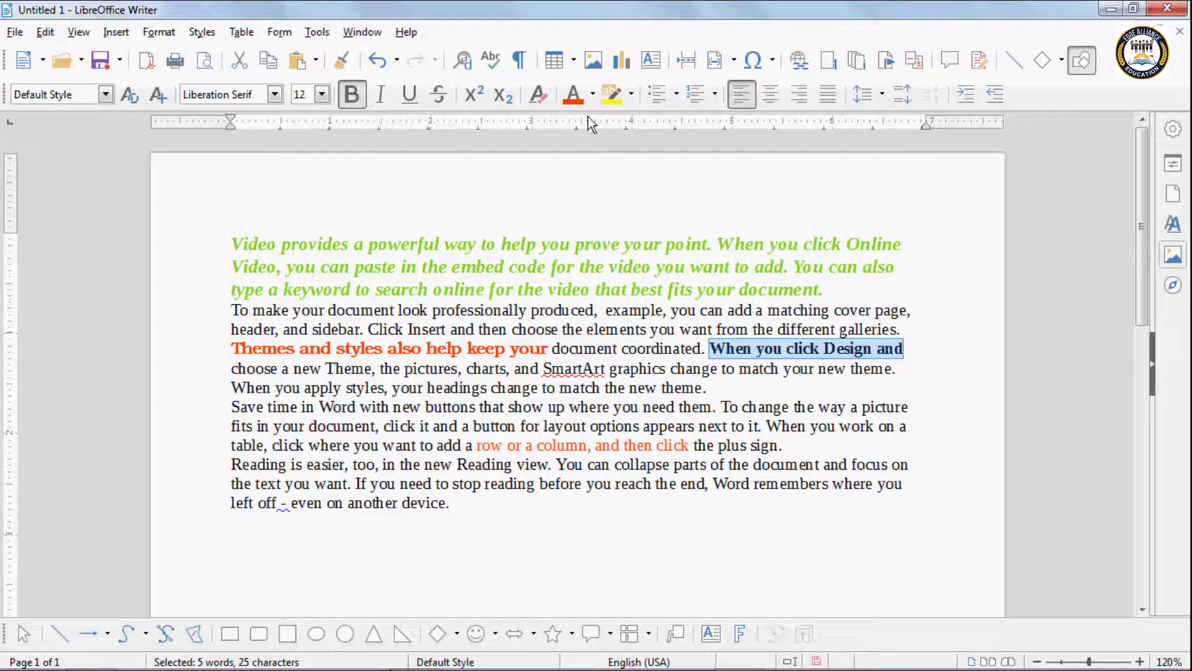
{"action": "left_click", "coordinate": [593, 95]}
{"action": "left_click", "coordinate": [662, 215]}
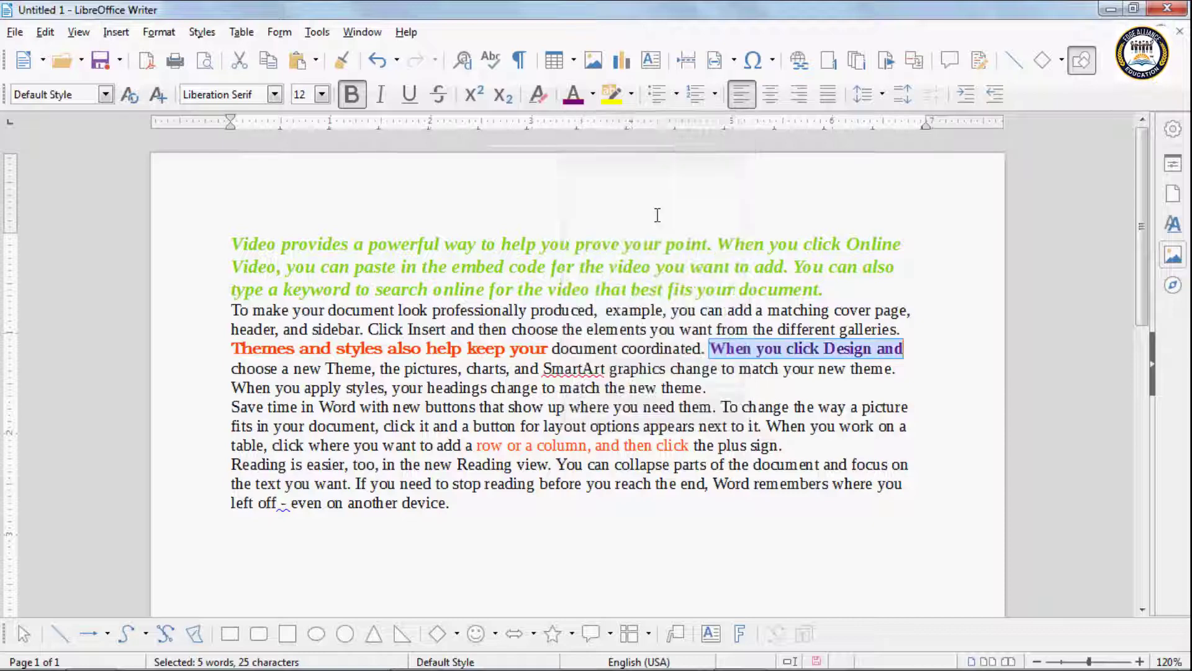
{"action": "left_click", "coordinate": [322, 94]}
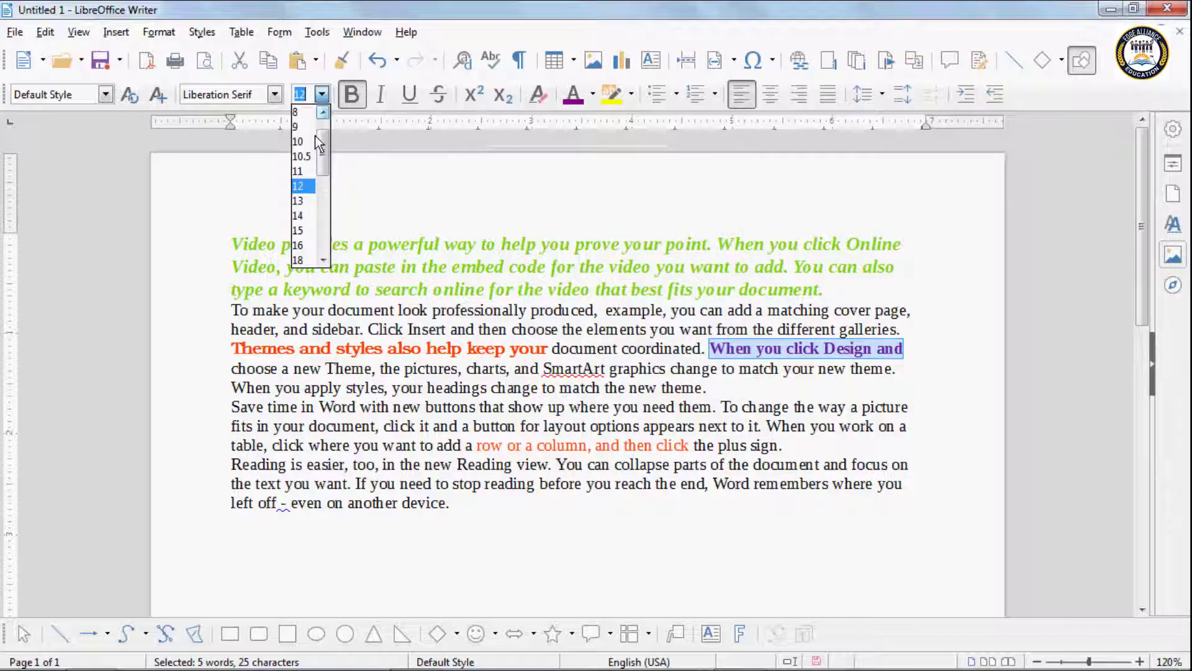
{"action": "left_click", "coordinate": [300, 216]}
{"action": "left_click", "coordinate": [273, 94]}
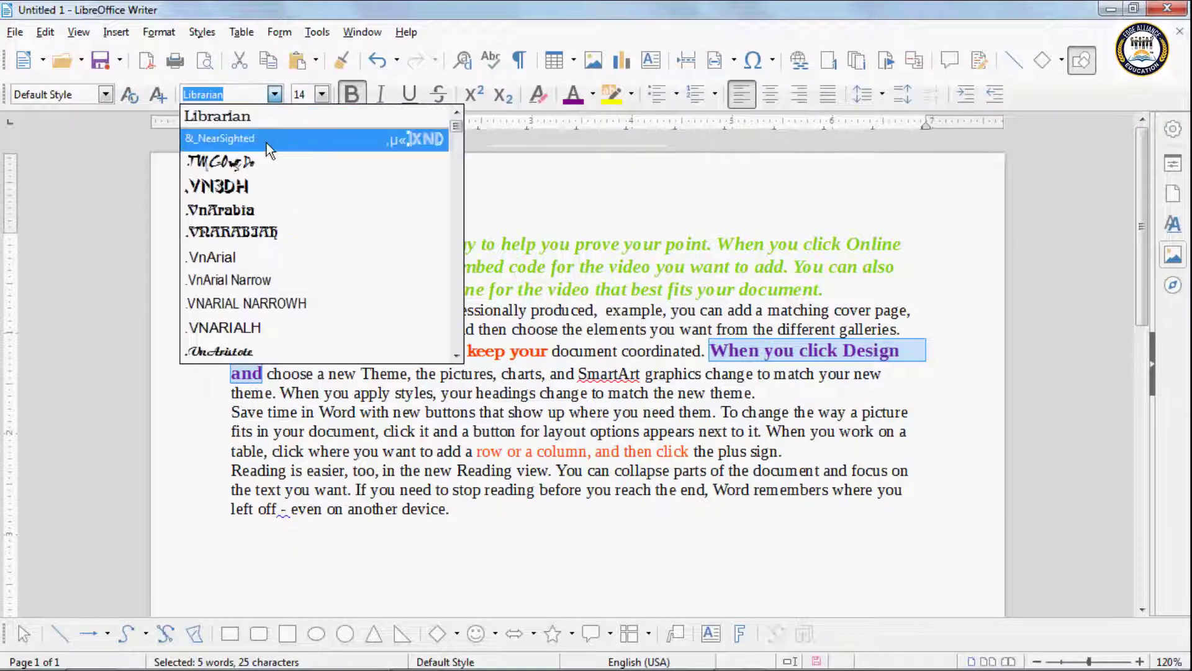
{"action": "scroll", "coordinate": [258, 249], "scroll_direction": "down", "scroll_amount": 6}
{"action": "scroll", "coordinate": [258, 249], "scroll_direction": "down", "scroll_amount": 1}
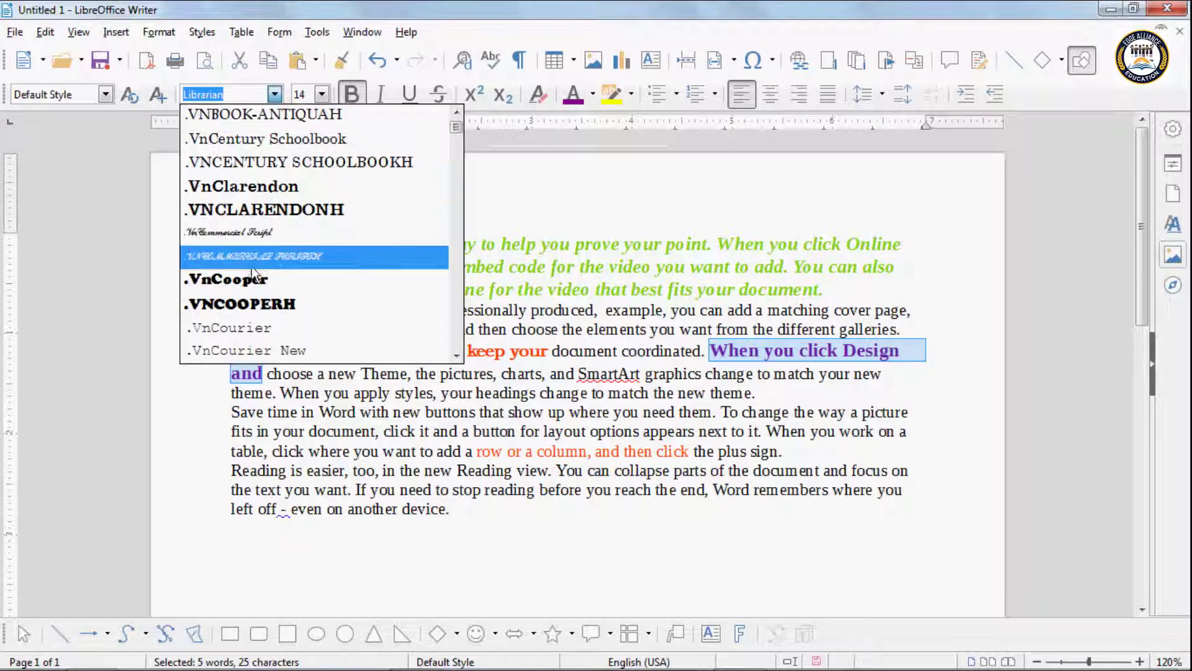
{"action": "left_click", "coordinate": [251, 279]}
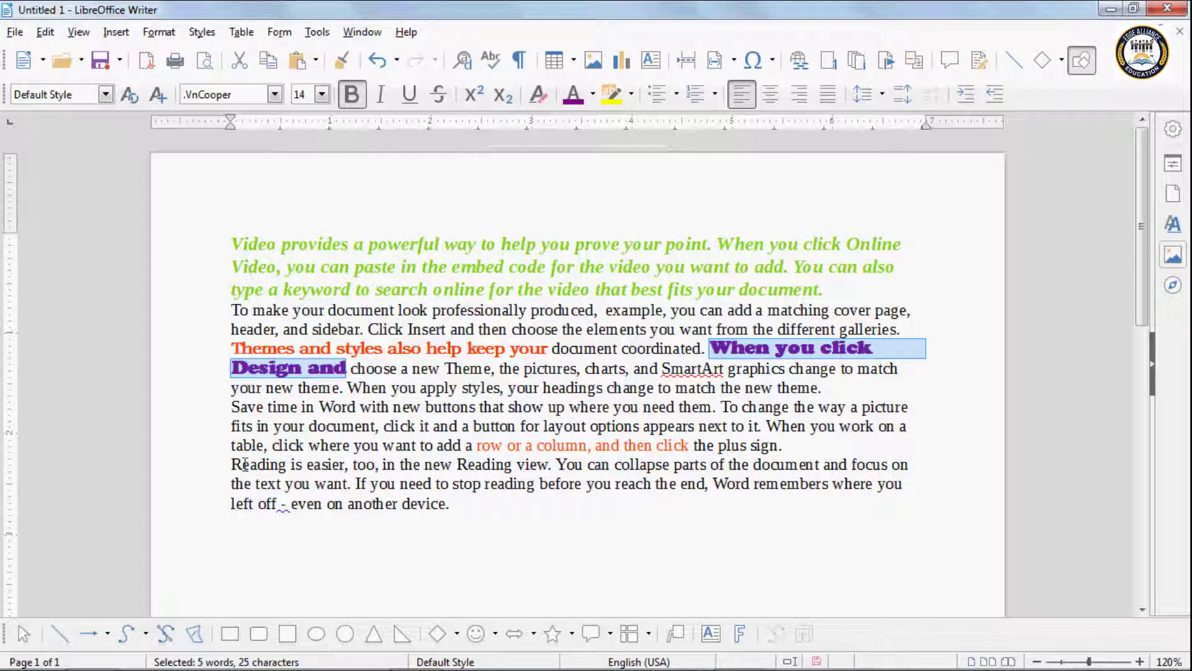
{"action": "left_click_drag", "start_coordinate": [242, 465], "coordinate": [453, 466]}
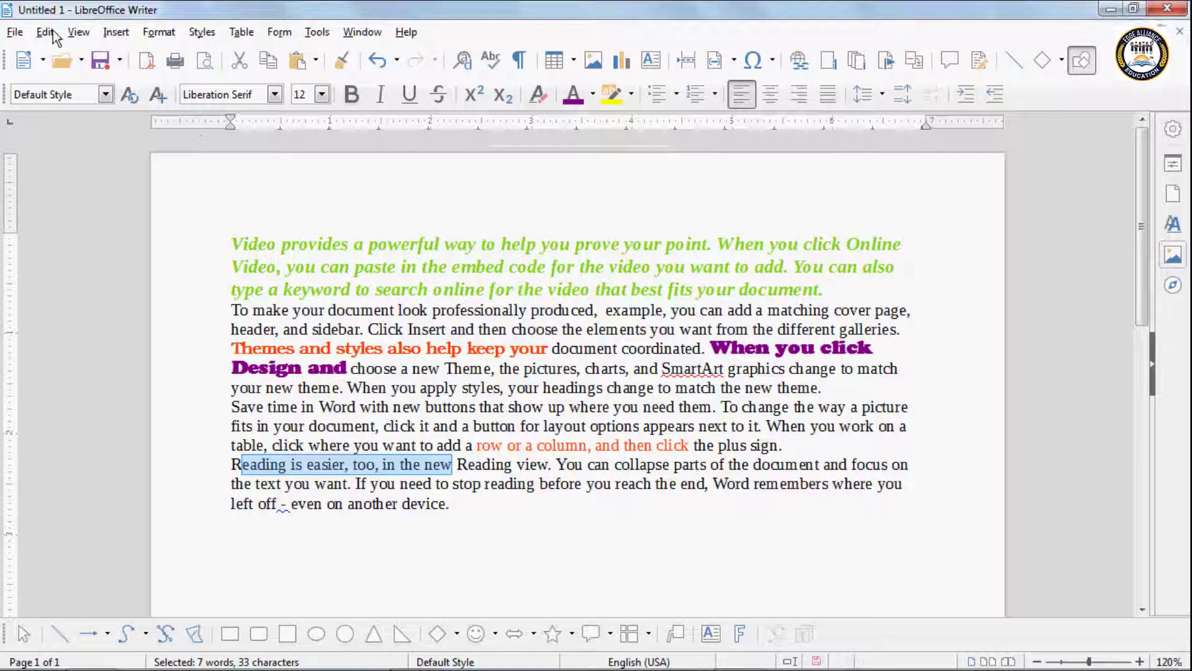
Step: Reapply the bold .VnCooper font to the Reading paragraph's opening words with Edit > Repeat
{"action": "left_click", "coordinate": [46, 33]}
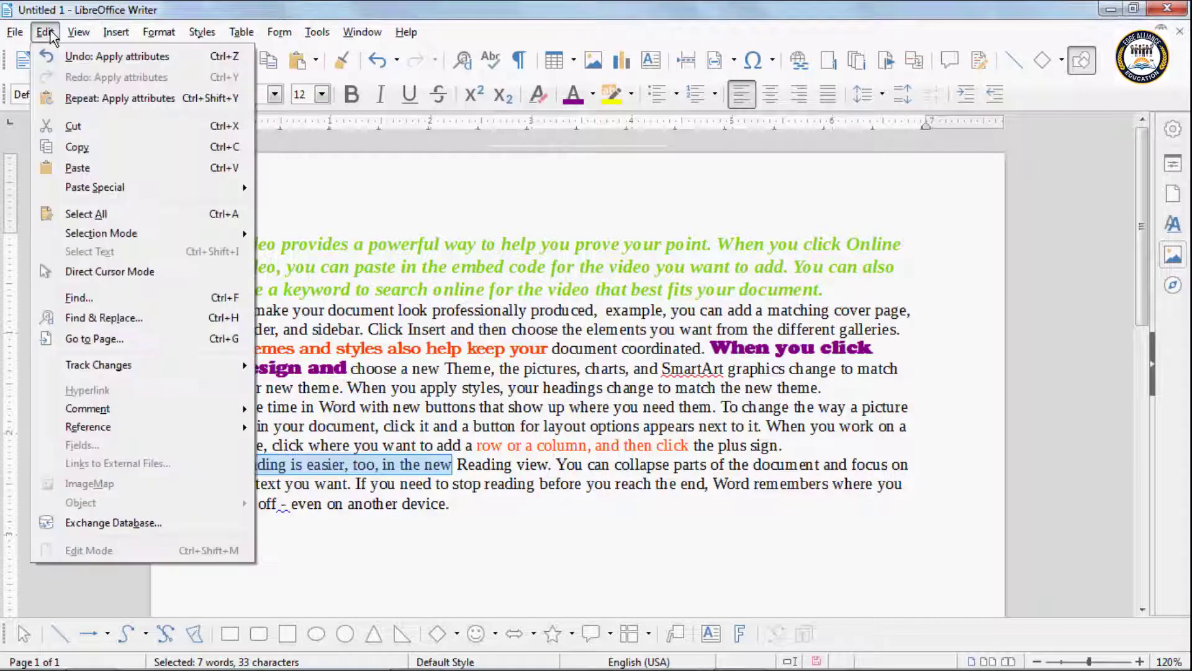
{"action": "left_click", "coordinate": [79, 102]}
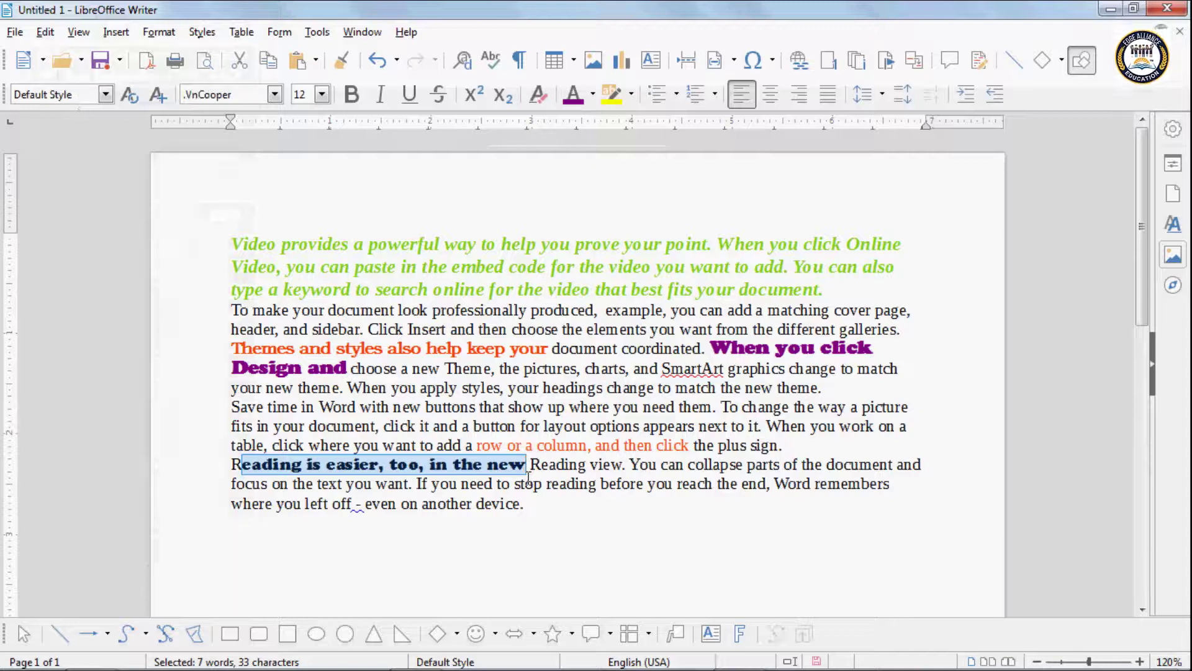
{"action": "key", "text": "Right"}
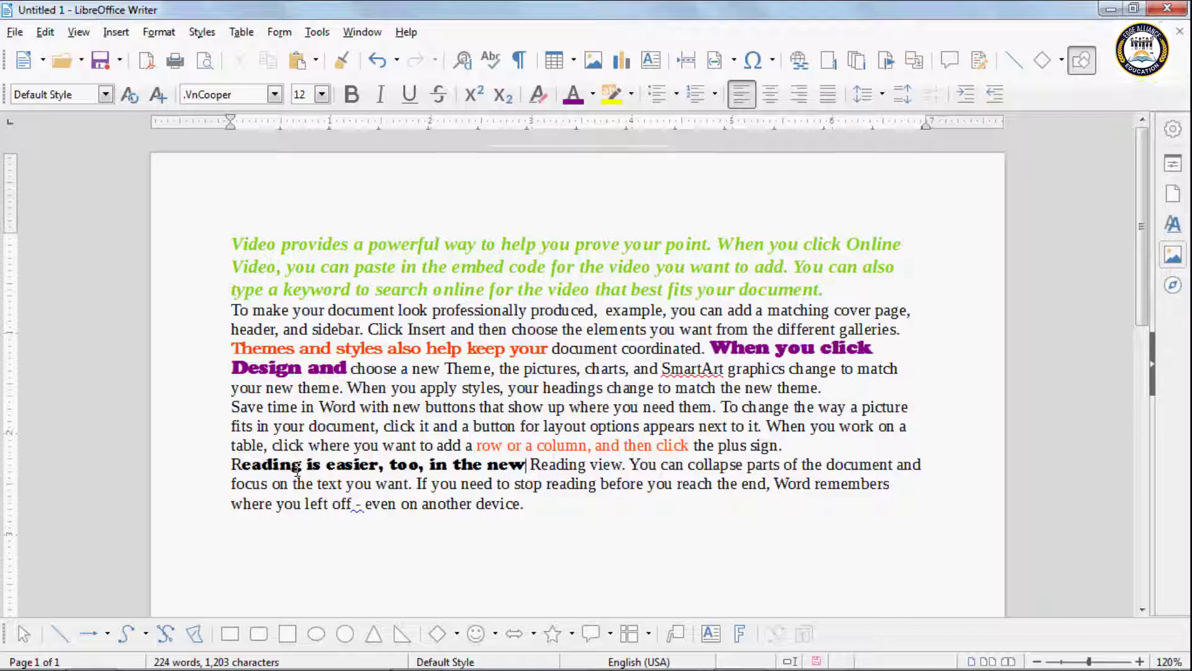
{"action": "left_click", "coordinate": [41, 33]}
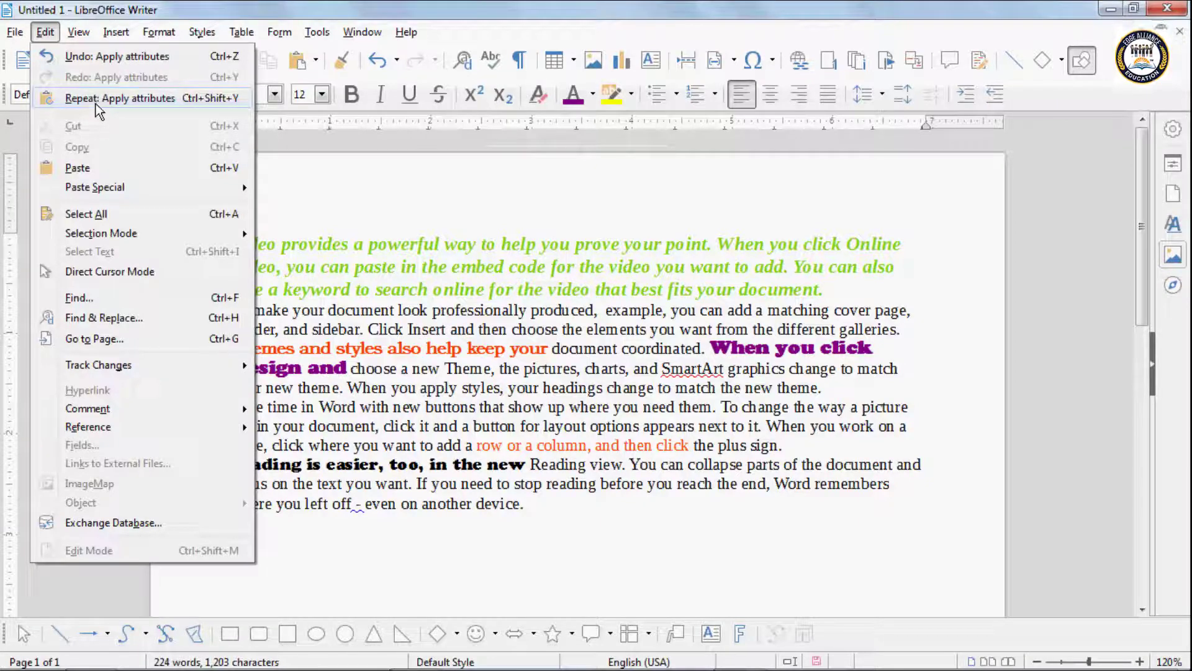
{"action": "left_click", "coordinate": [502, 392]}
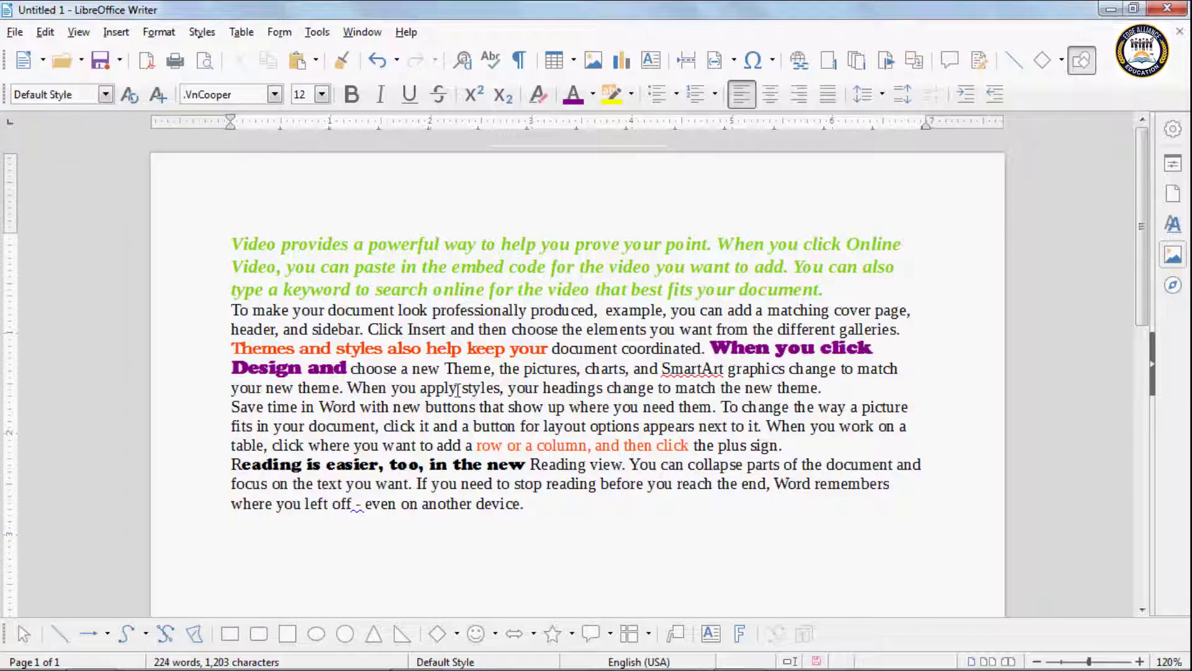
{"action": "left_click_drag", "start_coordinate": [459, 388], "coordinate": [658, 391]}
{"action": "key", "text": "ctrl+b"}
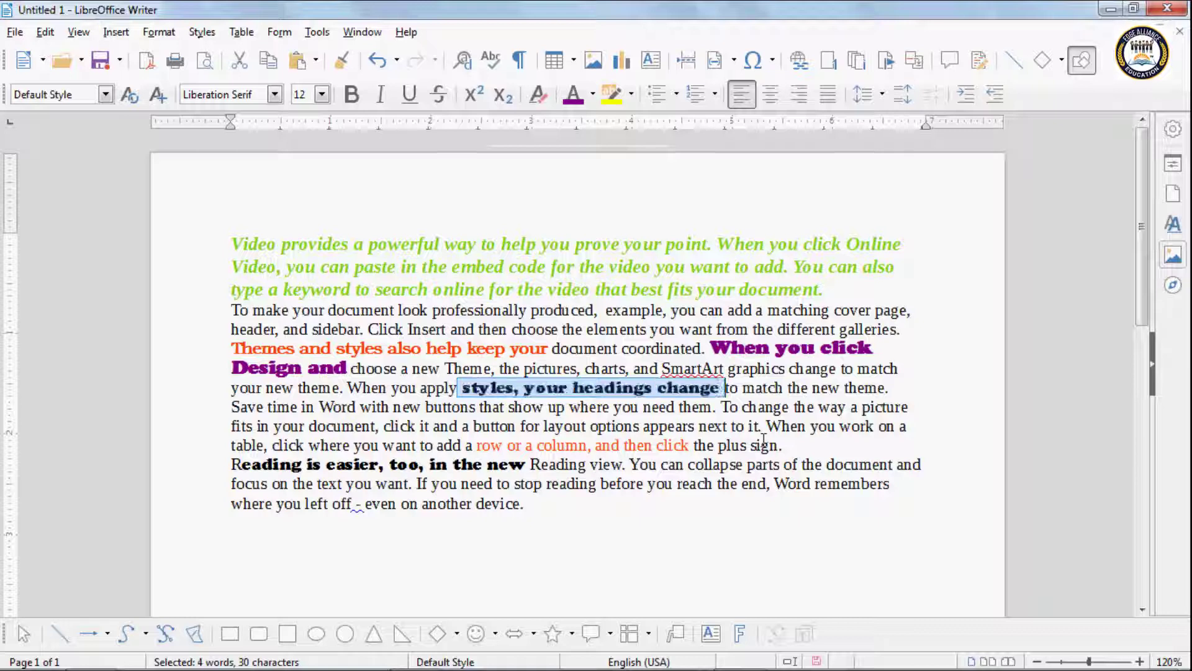
{"action": "left_click", "coordinate": [606, 410]}
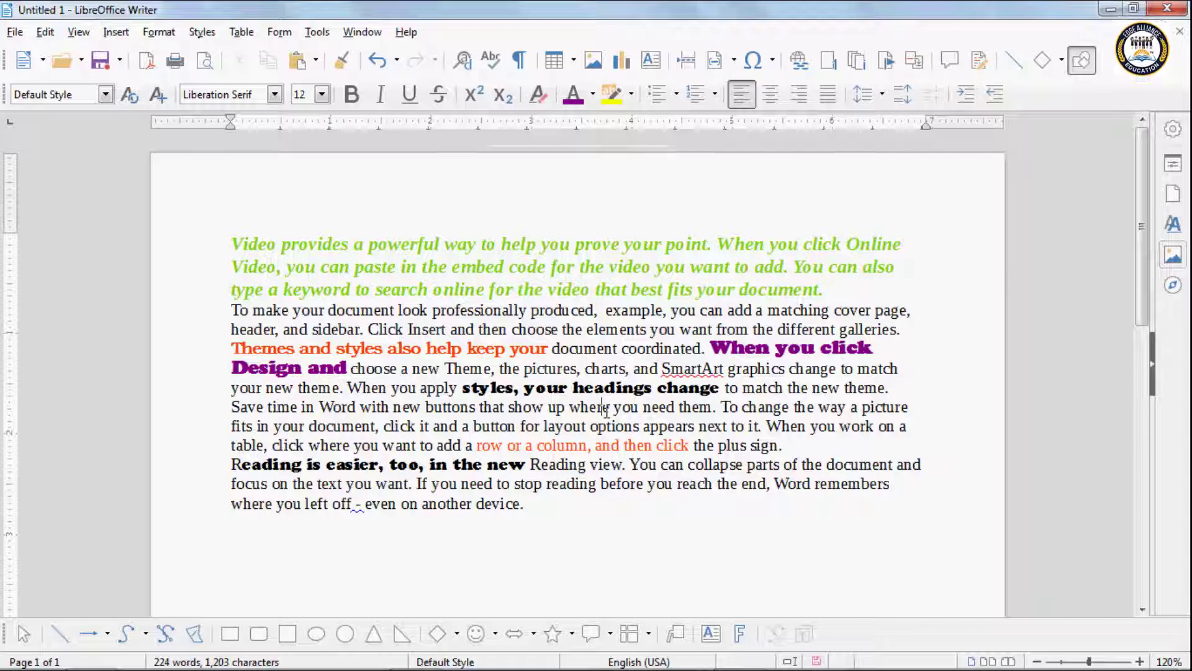
{"action": "left_click", "coordinate": [44, 32]}
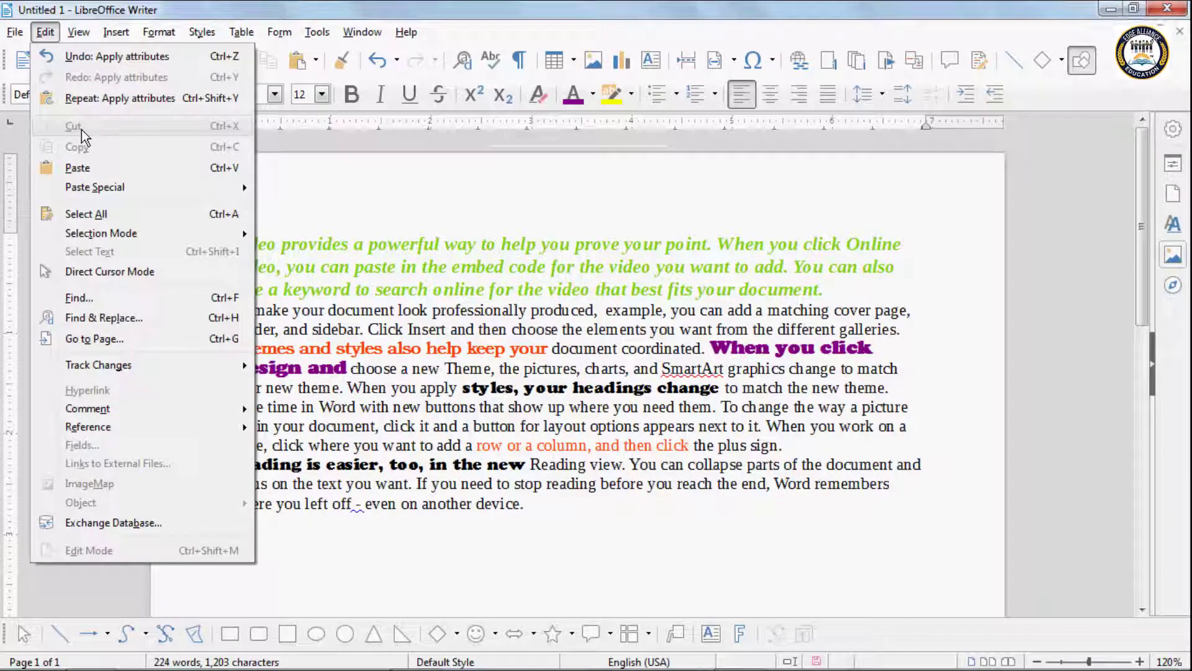
{"action": "left_click", "coordinate": [340, 292]}
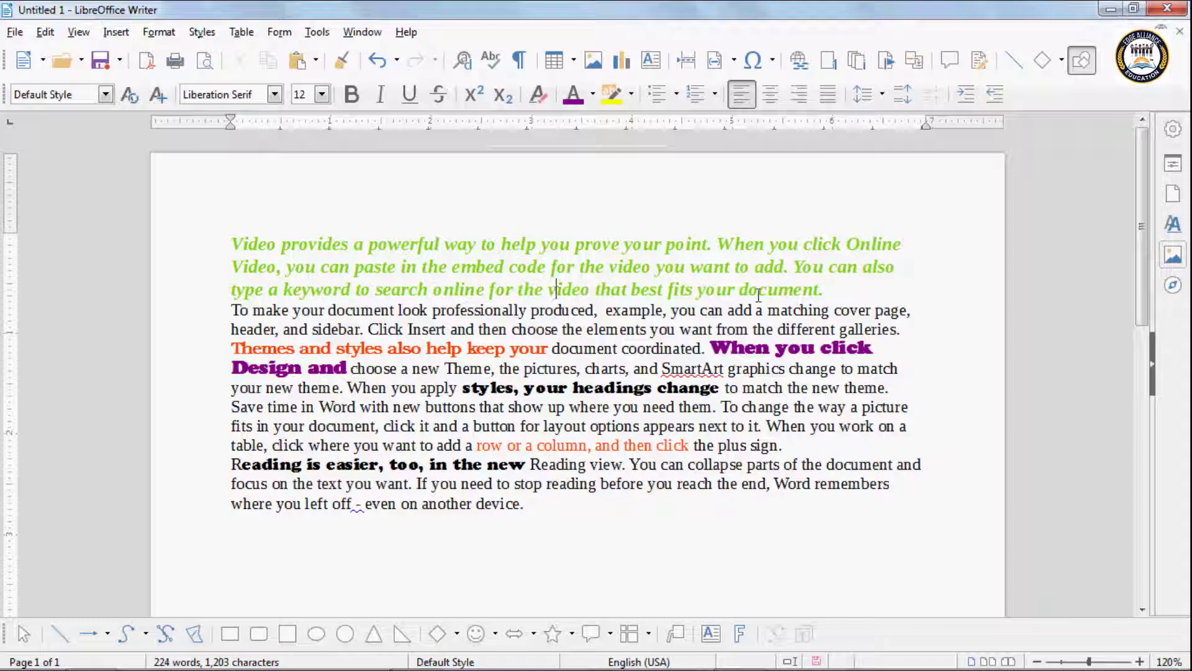
Step: Select the whole green italic first paragraph and remove it with Edit > Cut
{"action": "left_click", "coordinate": [826, 290]}
{"action": "left_click_drag", "start_coordinate": [829, 291], "coordinate": [229, 242]}
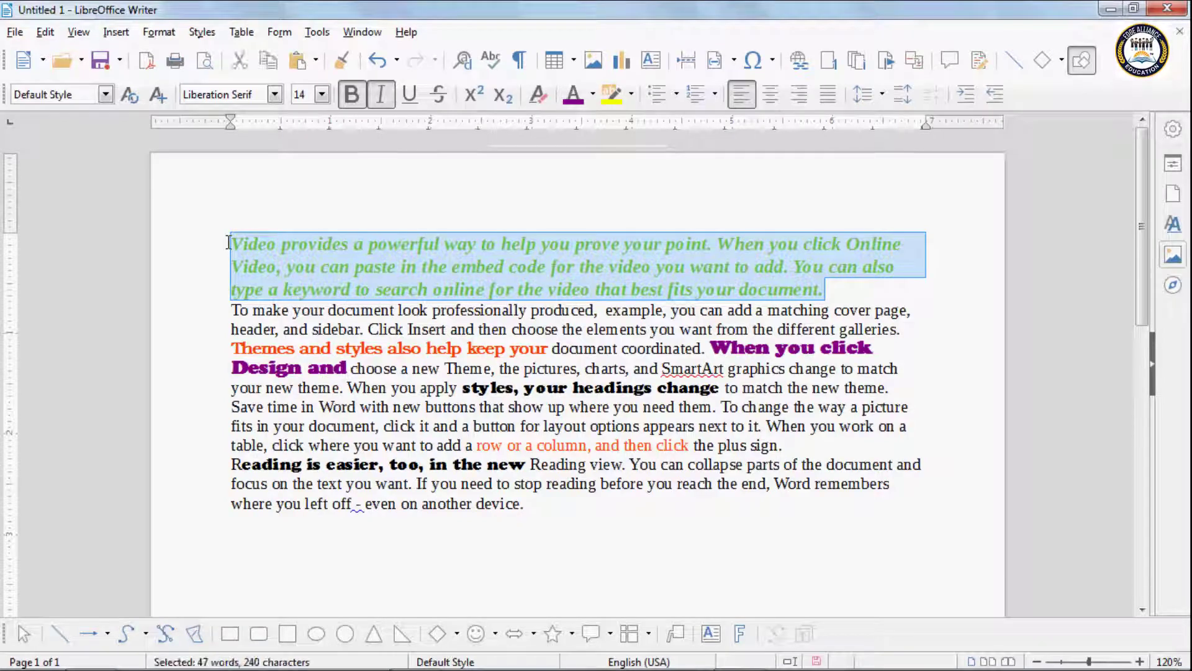
{"action": "left_click", "coordinate": [45, 32]}
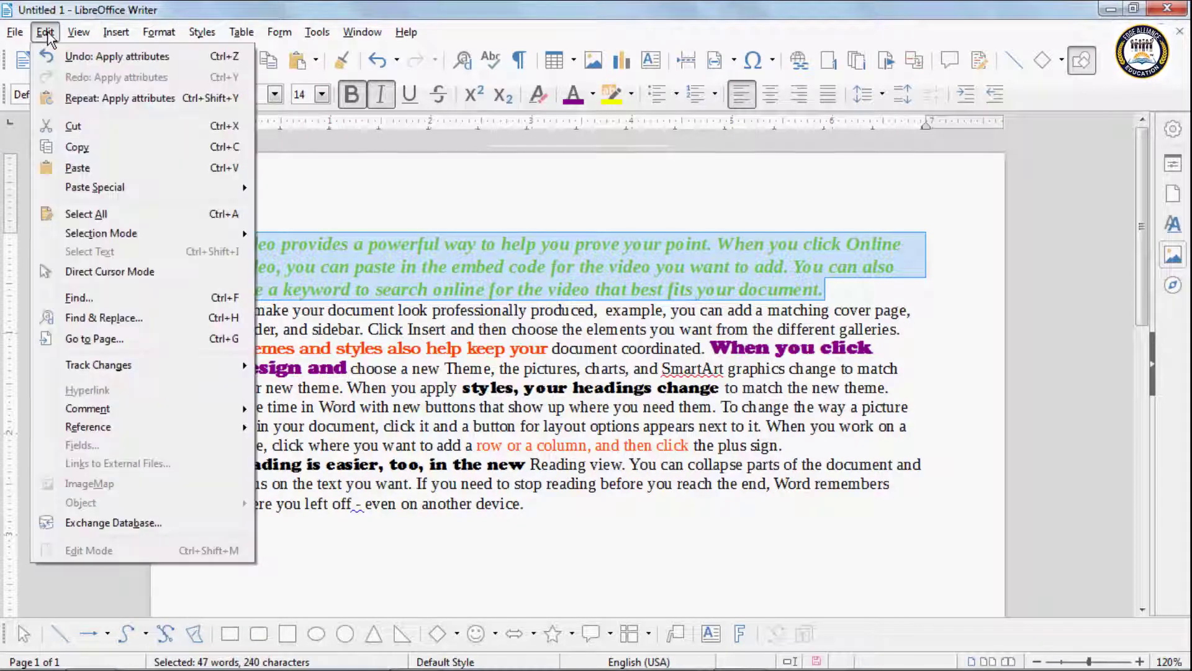
{"action": "left_click", "coordinate": [72, 126]}
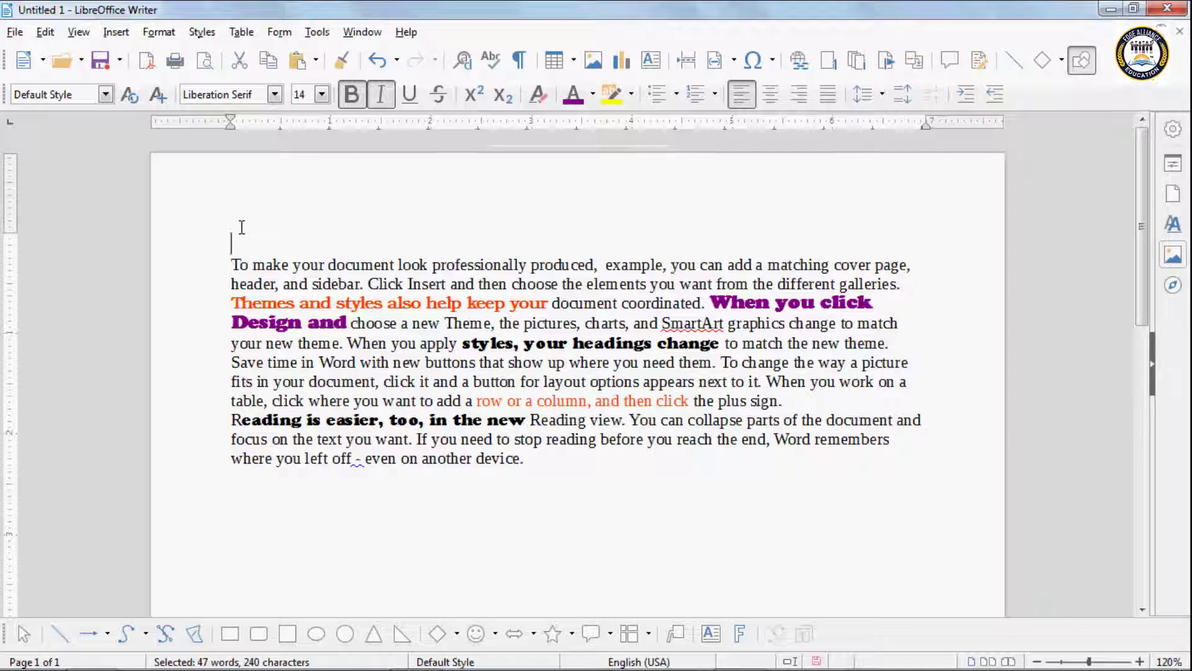
{"action": "left_click", "coordinate": [535, 463]}
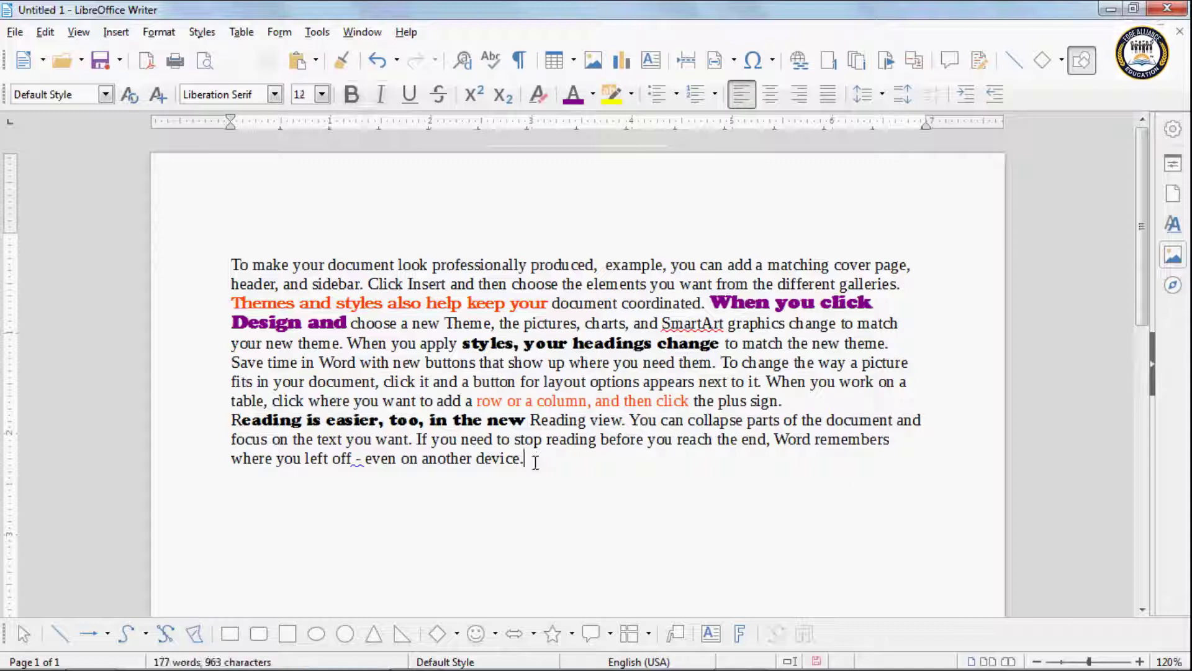
Step: Paste the green paragraph after blank lines at the document's end, then select the first line
{"action": "key", "text": "Return"}
{"action": "key", "text": "Return"}
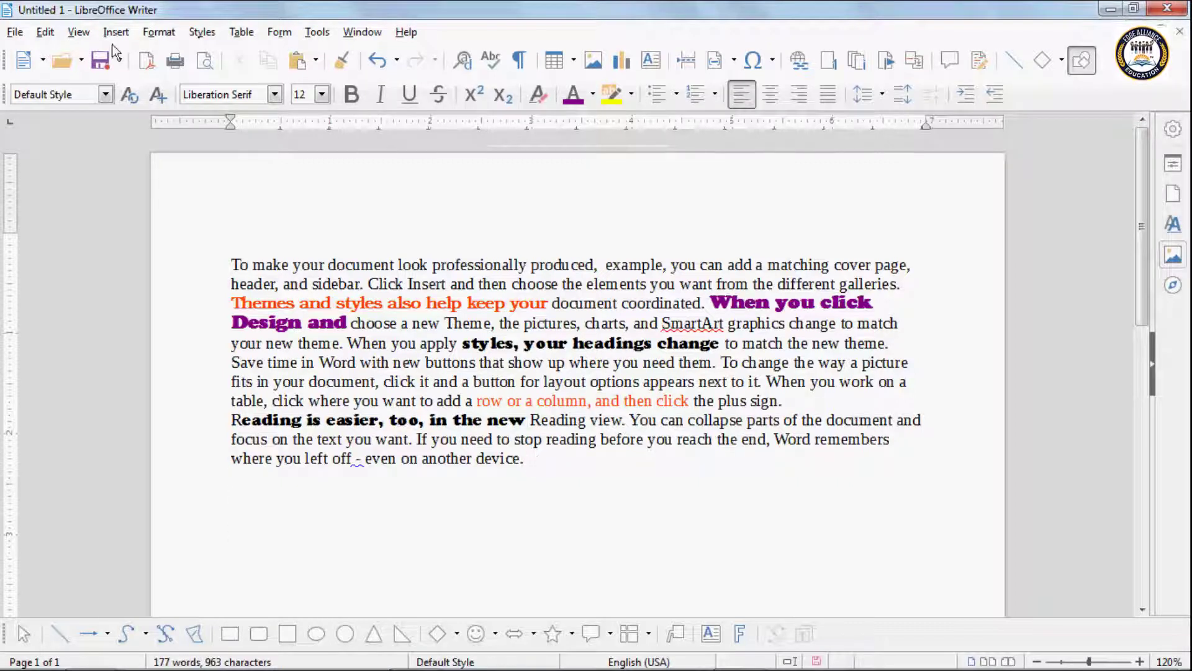
{"action": "left_click", "coordinate": [49, 32]}
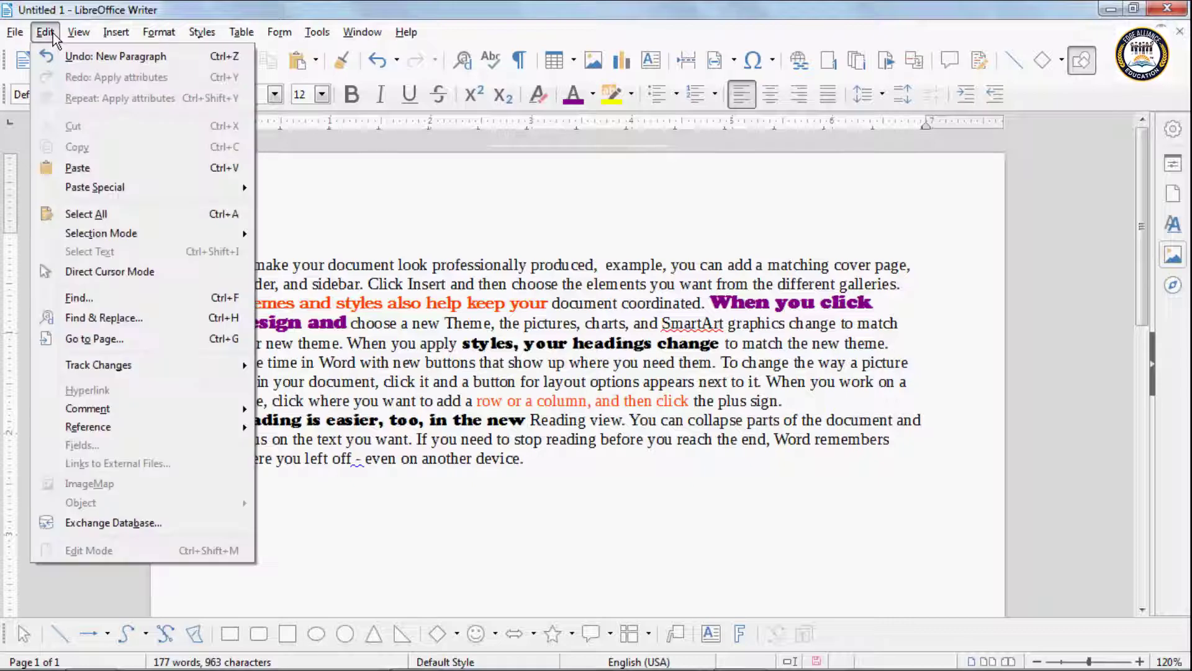
{"action": "left_click", "coordinate": [83, 163]}
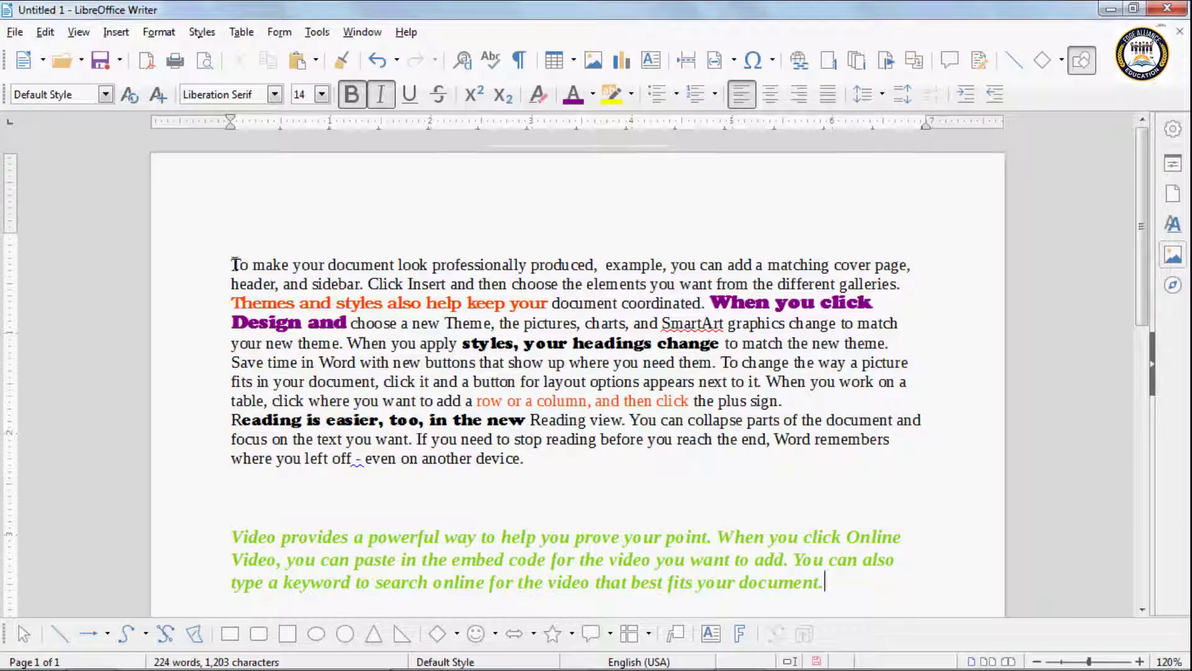
{"action": "left_click_drag", "start_coordinate": [233, 265], "coordinate": [919, 266]}
{"action": "key", "text": "ctrl+c"}
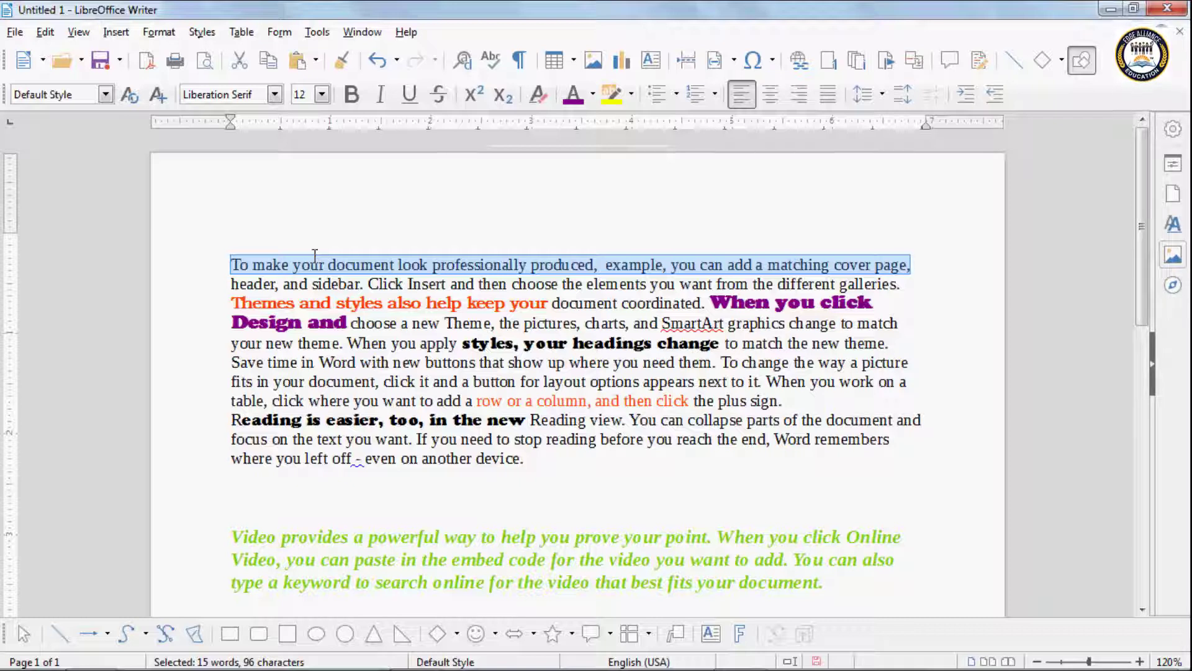
Step: Move the opening line 'To make your document look professionally produced…' onto a new line below the green paragraph
{"action": "key", "text": "Delete"}
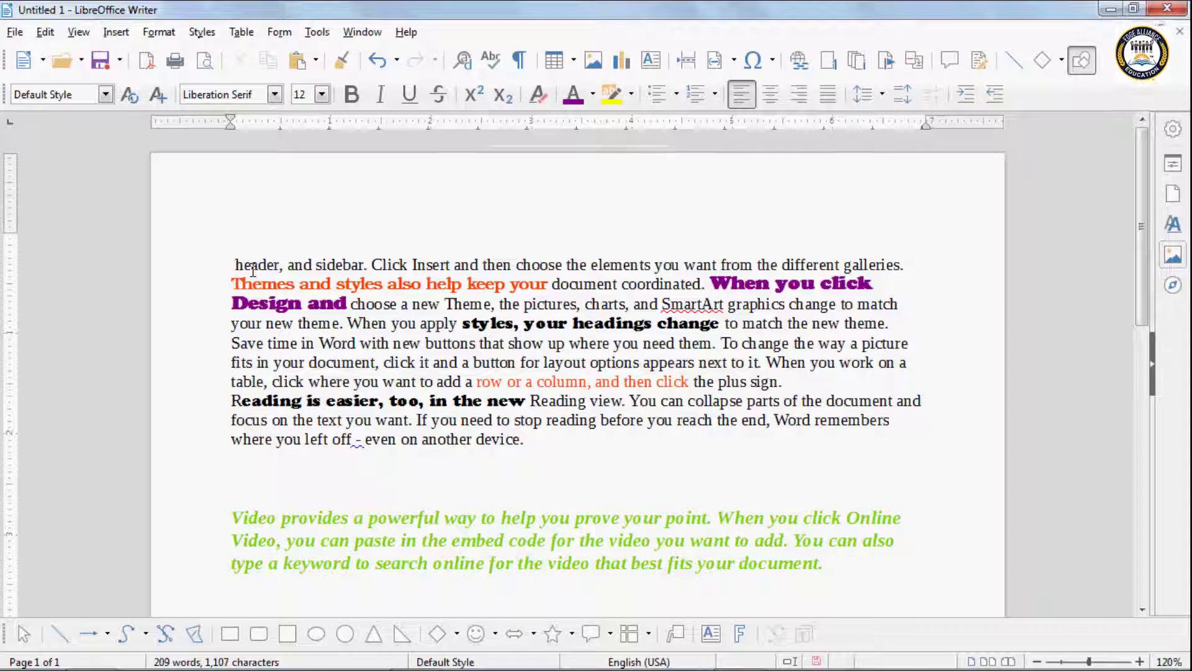
{"action": "scroll", "coordinate": [268, 319], "scroll_direction": "down", "scroll_amount": 3}
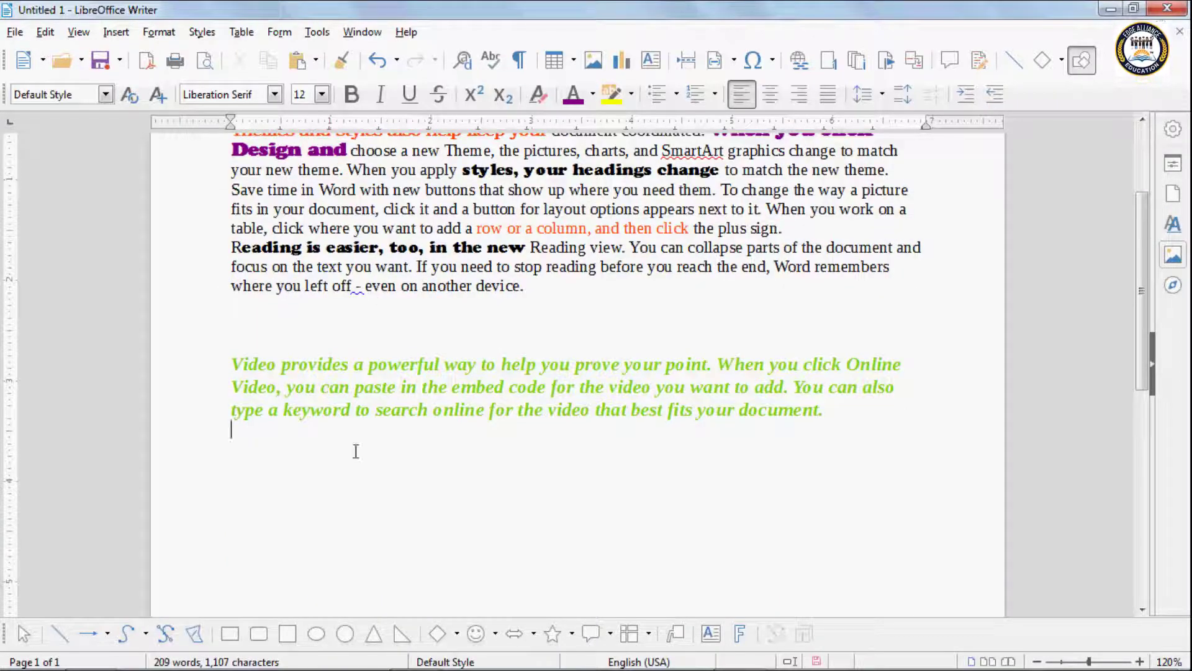
{"action": "left_click", "coordinate": [382, 450]}
{"action": "key", "text": "Return"}
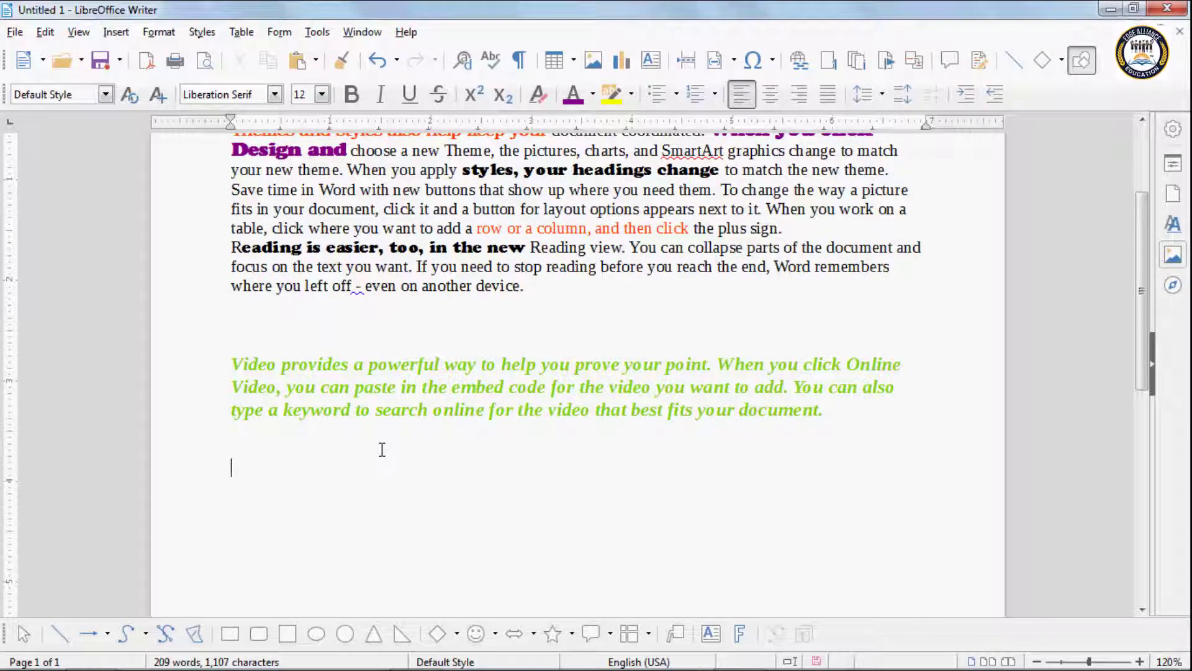
{"action": "key", "text": "ctrl+v"}
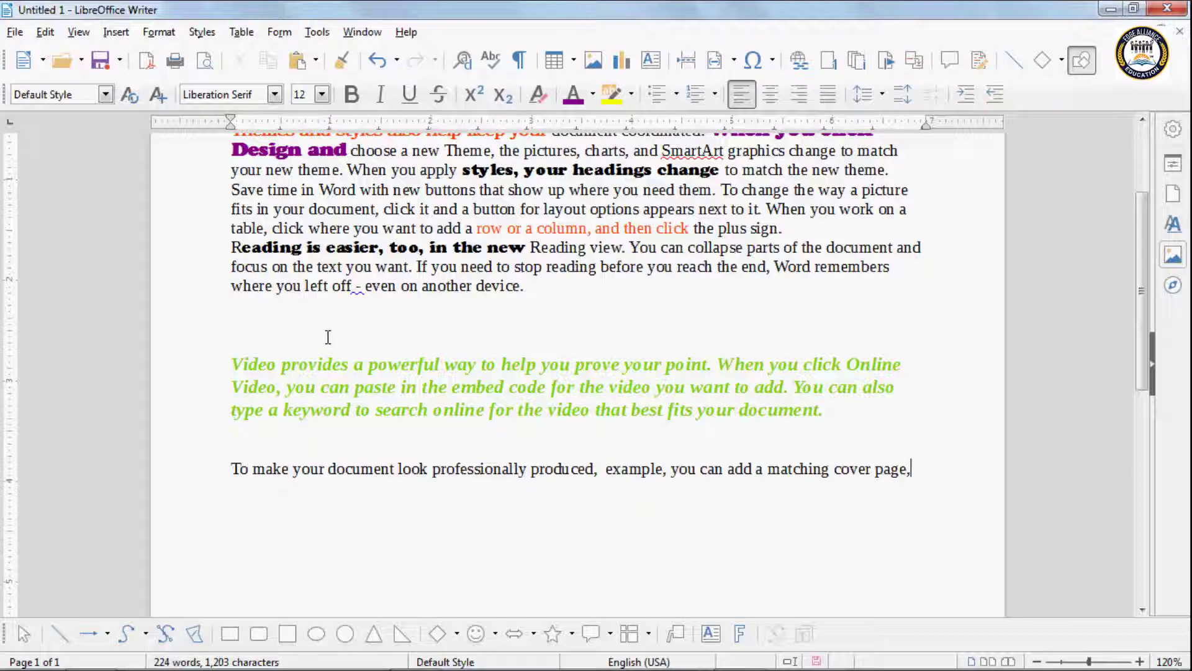
{"action": "scroll", "coordinate": [269, 200], "scroll_direction": "up", "scroll_amount": 1}
{"action": "left_click", "coordinate": [45, 32]}
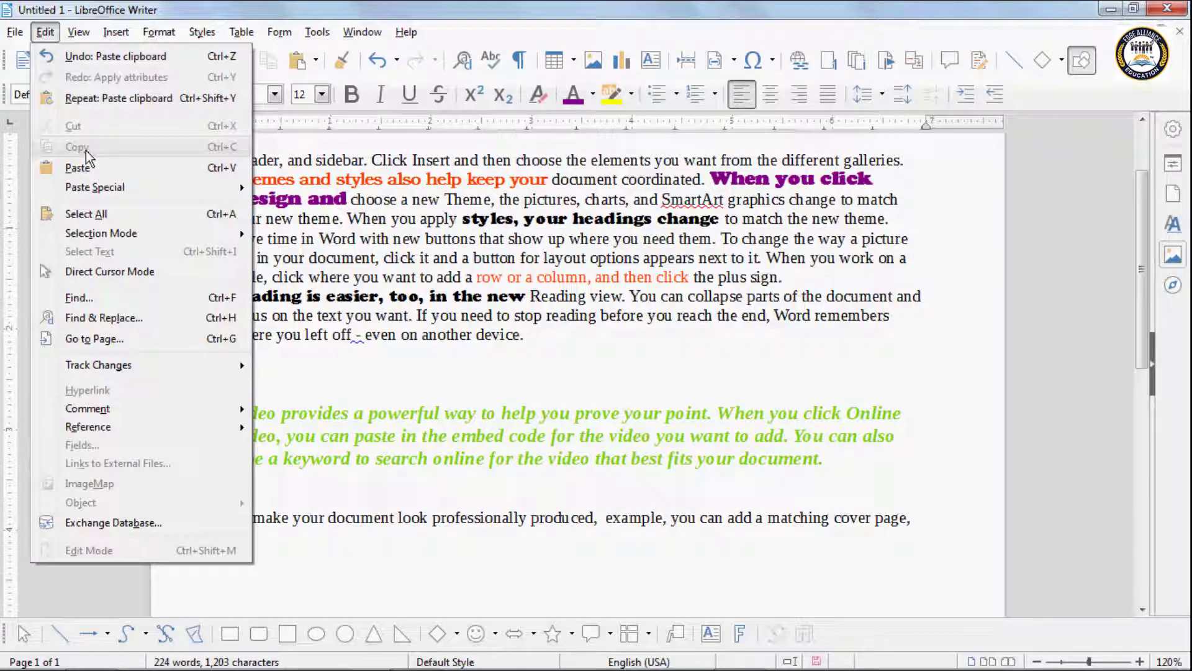
{"action": "left_click", "coordinate": [337, 377]}
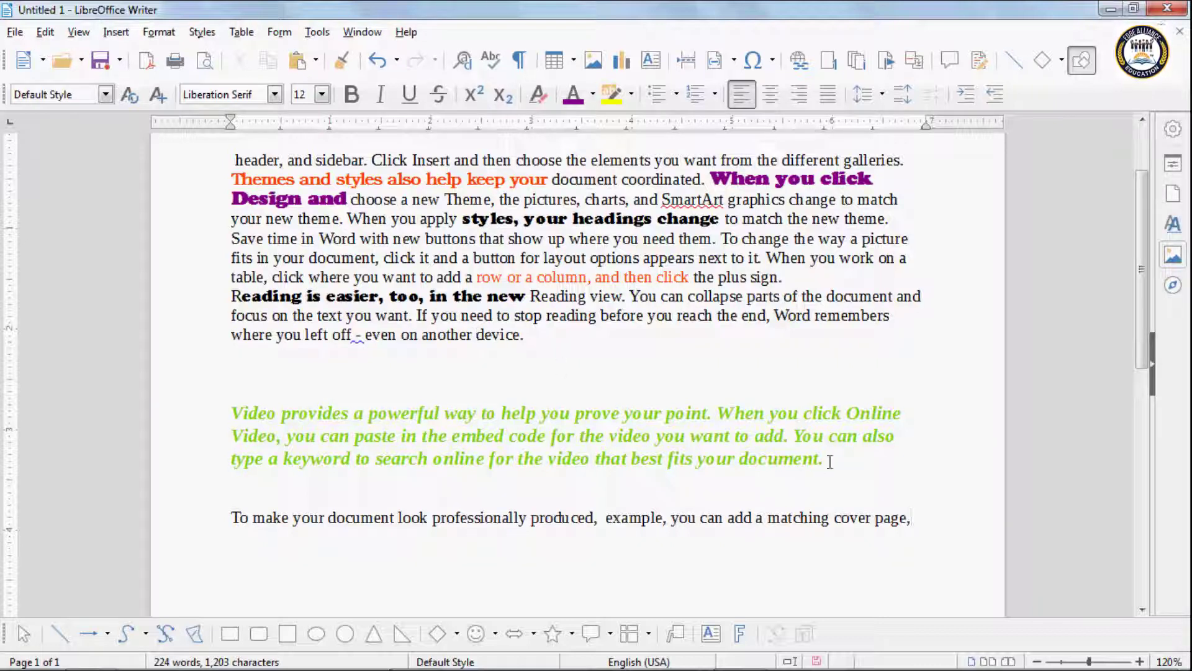
Step: Select the green italic paragraph near the end and copy it with Edit > Copy
{"action": "left_click_drag", "start_coordinate": [824, 459], "coordinate": [234, 413]}
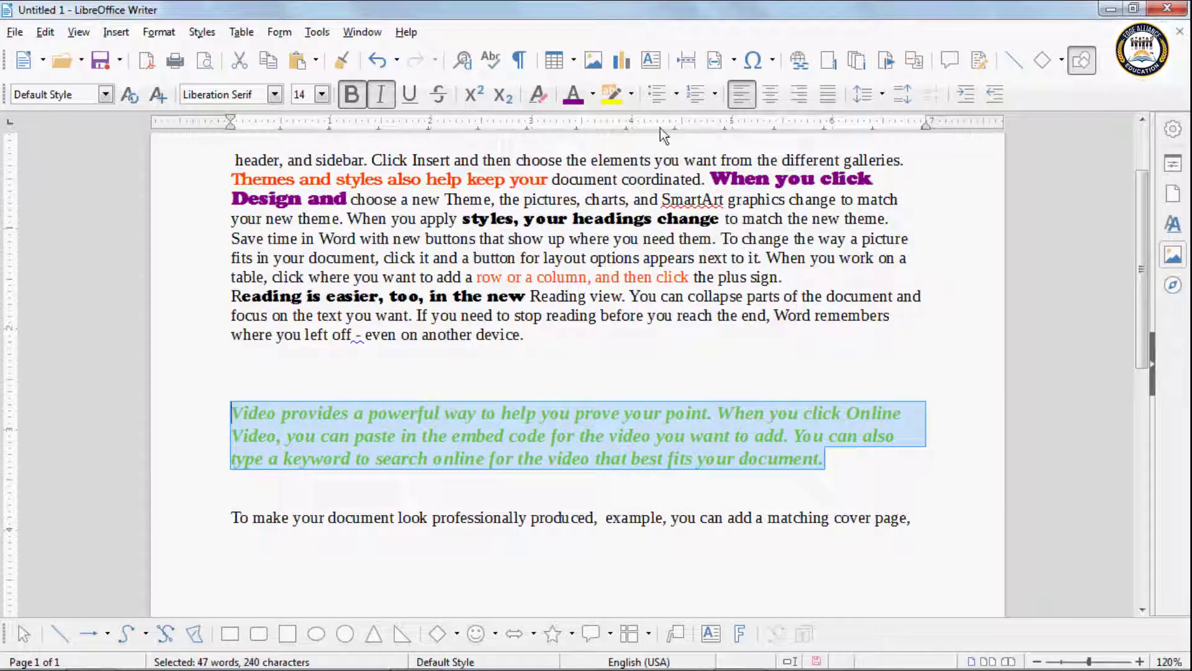
{"action": "left_click", "coordinate": [45, 33]}
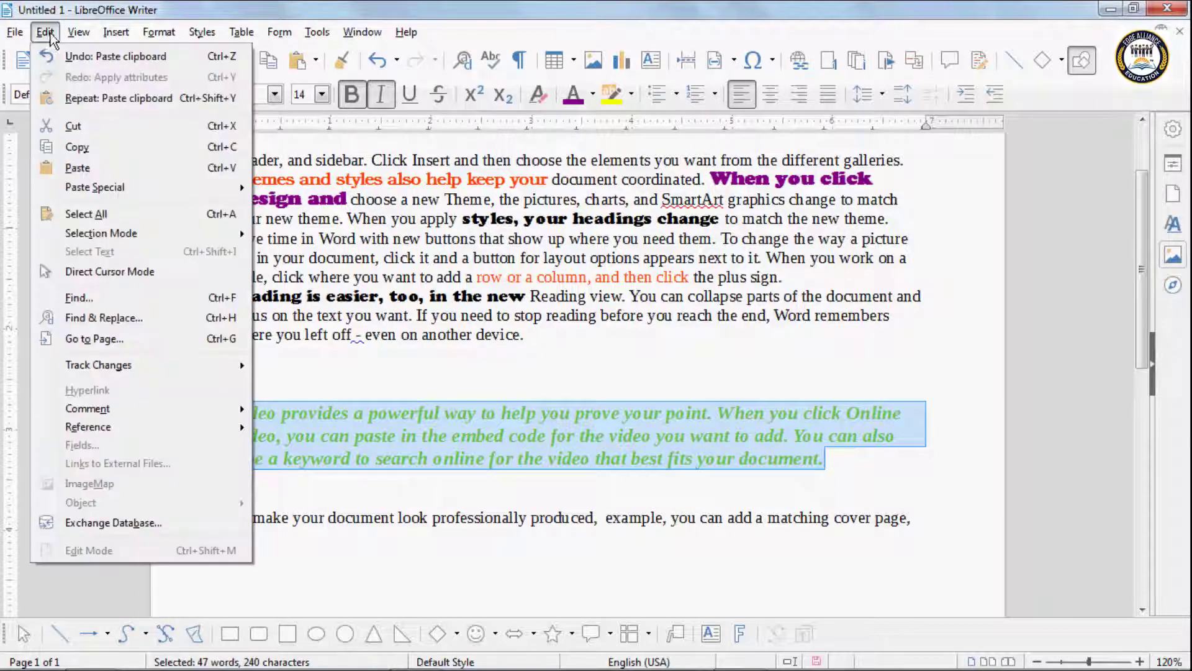
{"action": "left_click", "coordinate": [77, 148]}
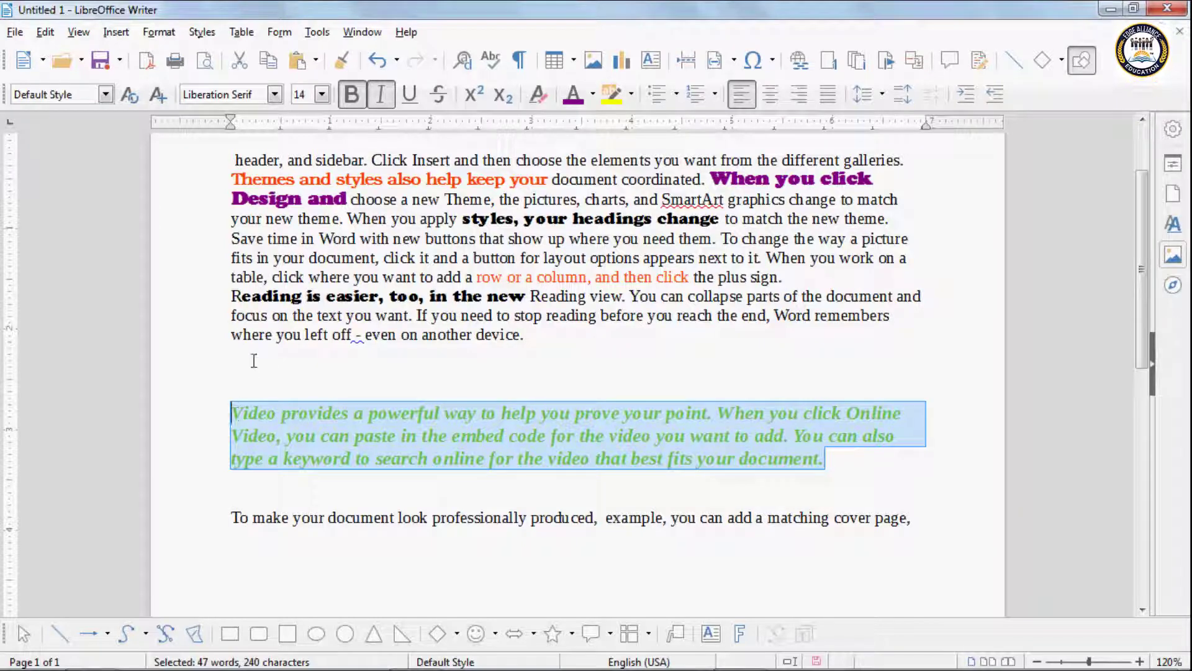
{"action": "scroll", "coordinate": [254, 361], "scroll_direction": "up", "scroll_amount": 2}
Step: Paste the copied green paragraph at the very top of the document
{"action": "left_click", "coordinate": [241, 219]}
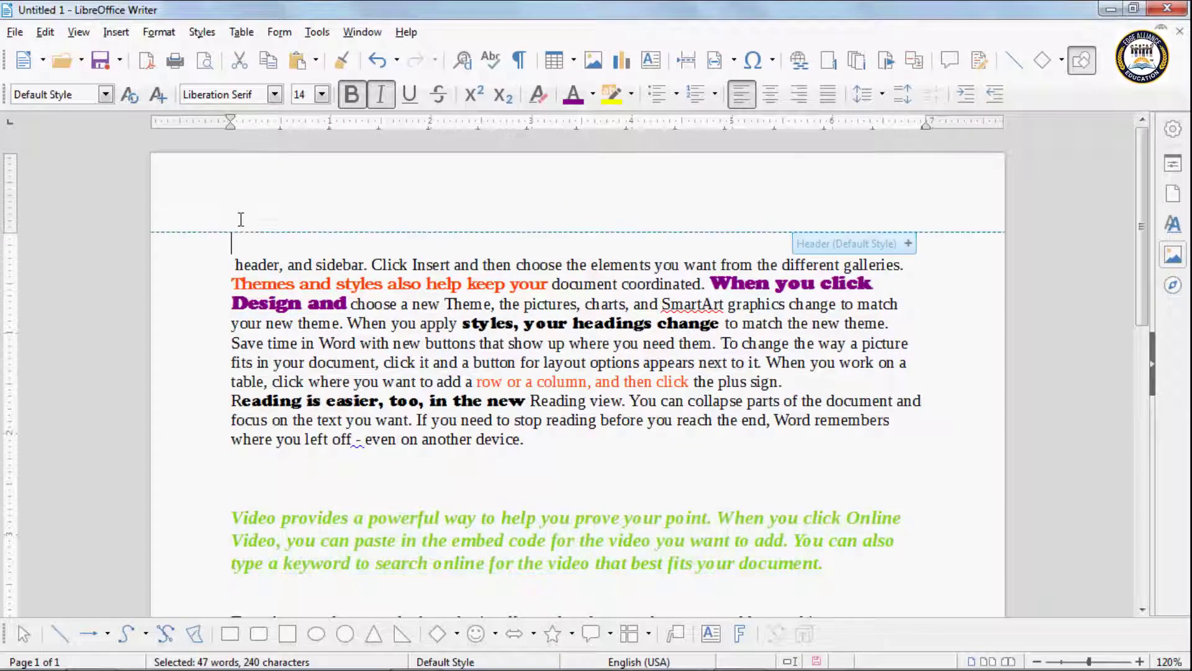
{"action": "left_click", "coordinate": [45, 32]}
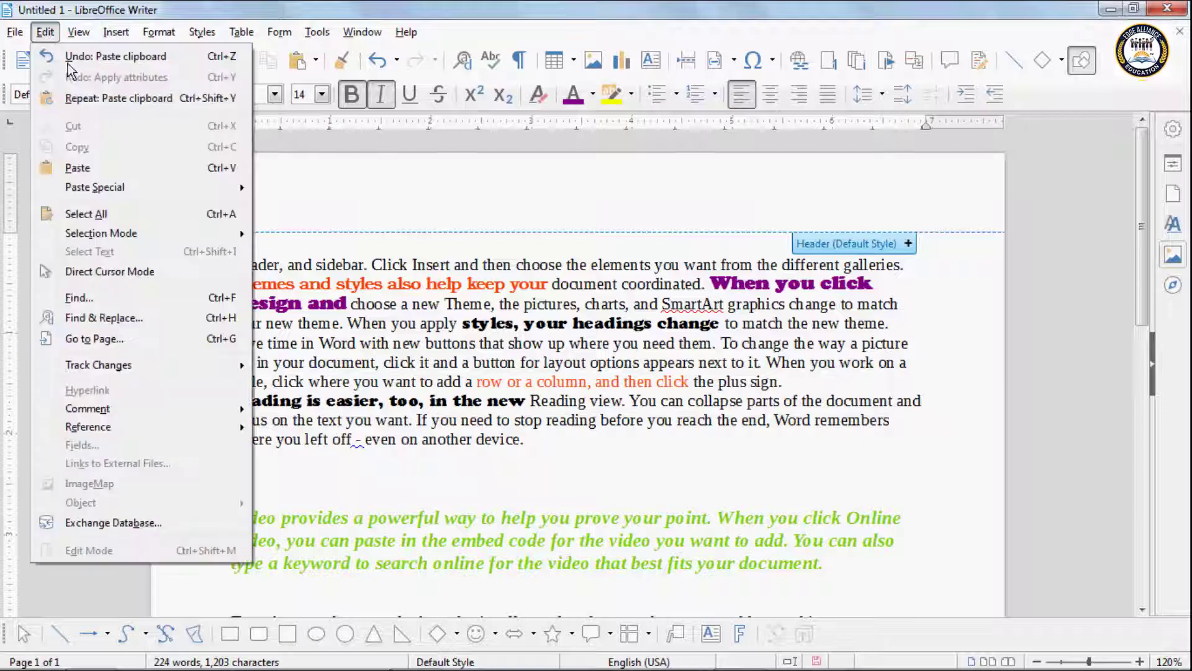
{"action": "left_click", "coordinate": [99, 166]}
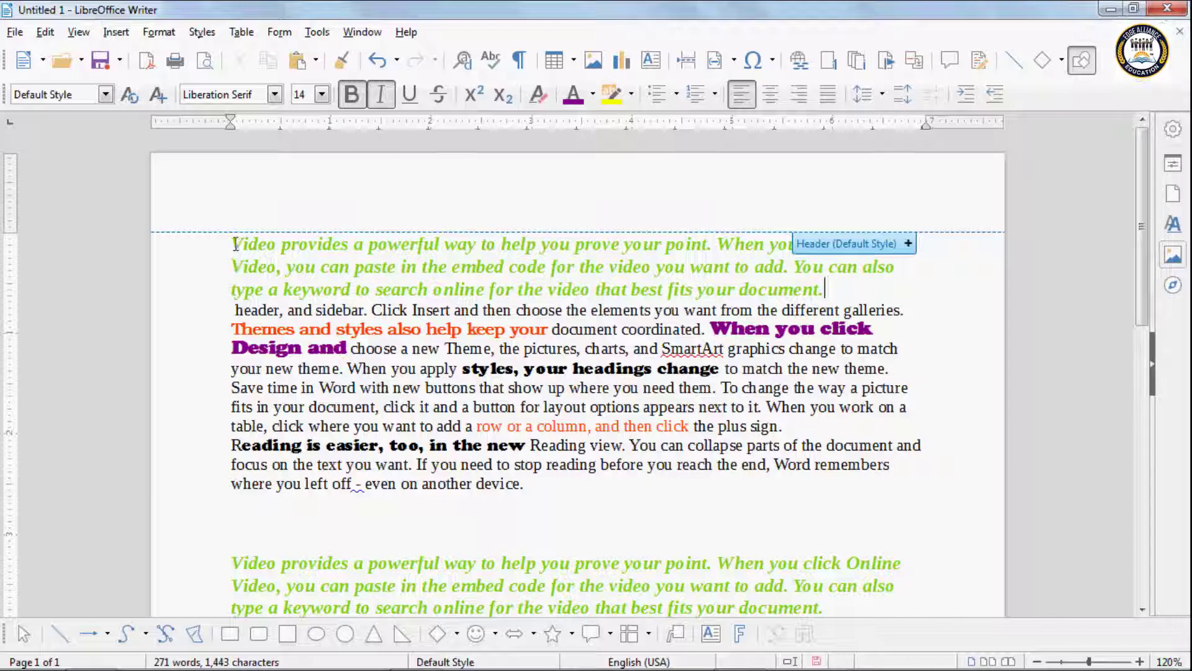
Step: Select the words 'your new theme.' and then clear the selection
{"action": "left_click", "coordinate": [45, 32]}
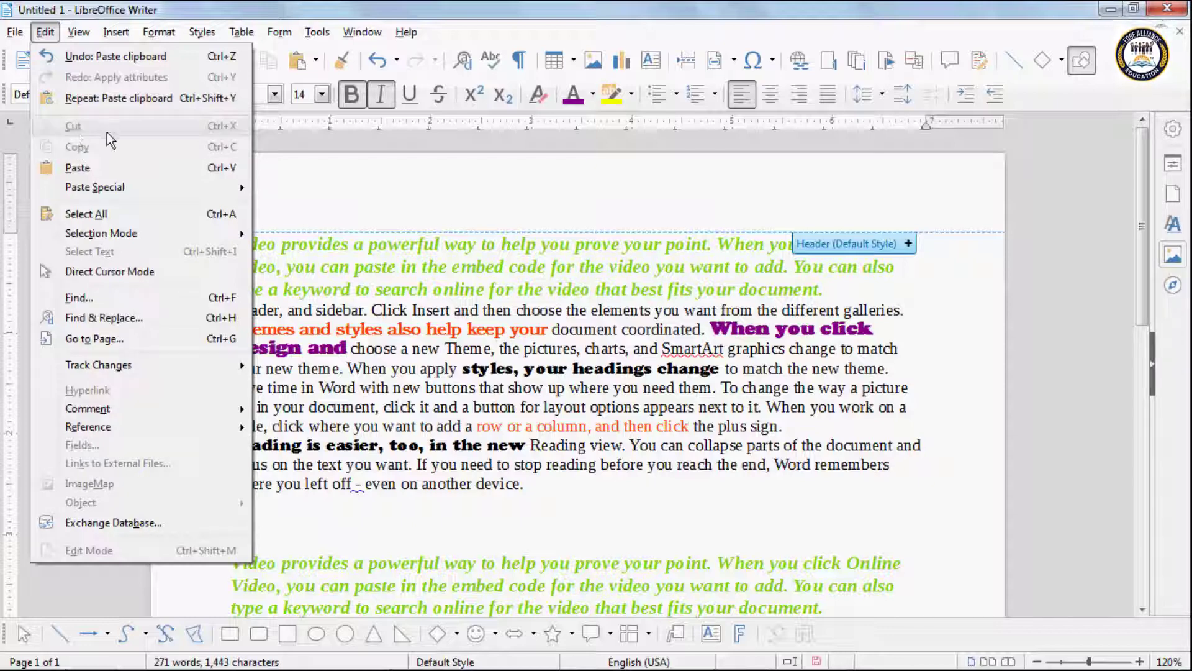
{"action": "left_click", "coordinate": [303, 384]}
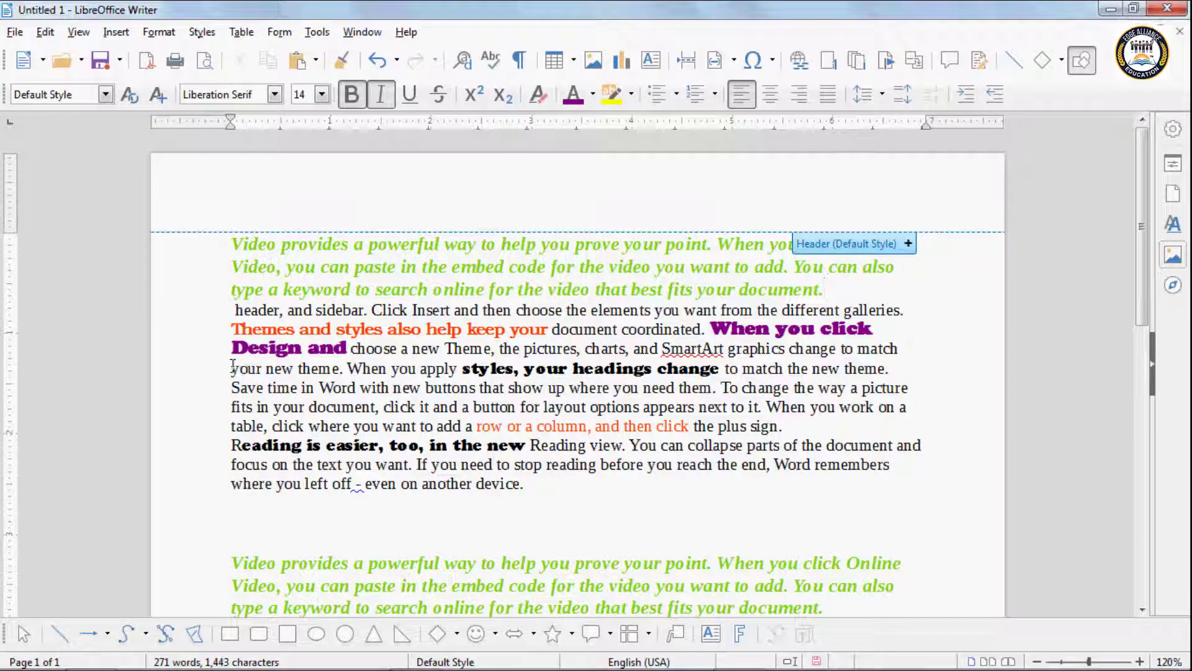
{"action": "left_click_drag", "start_coordinate": [233, 366], "coordinate": [343, 371]}
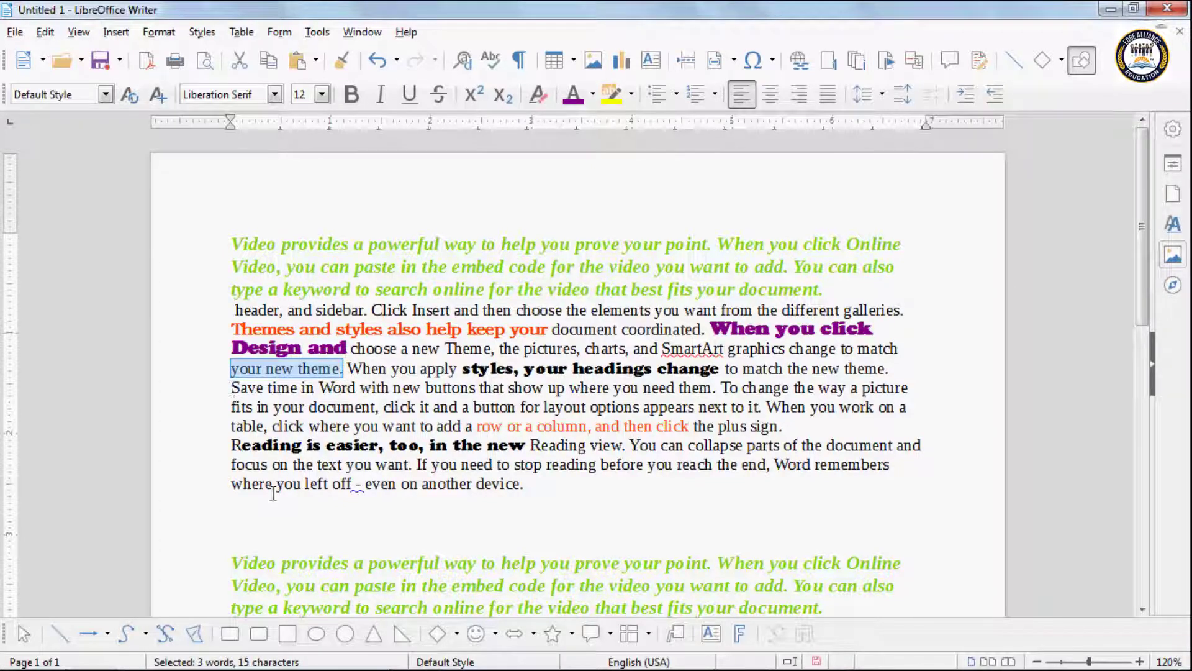
{"action": "left_click", "coordinate": [247, 523]}
{"action": "scroll", "coordinate": [254, 546], "scroll_direction": "down", "scroll_amount": 1}
{"action": "scroll", "coordinate": [257, 554], "scroll_direction": "down", "scroll_amount": 3}
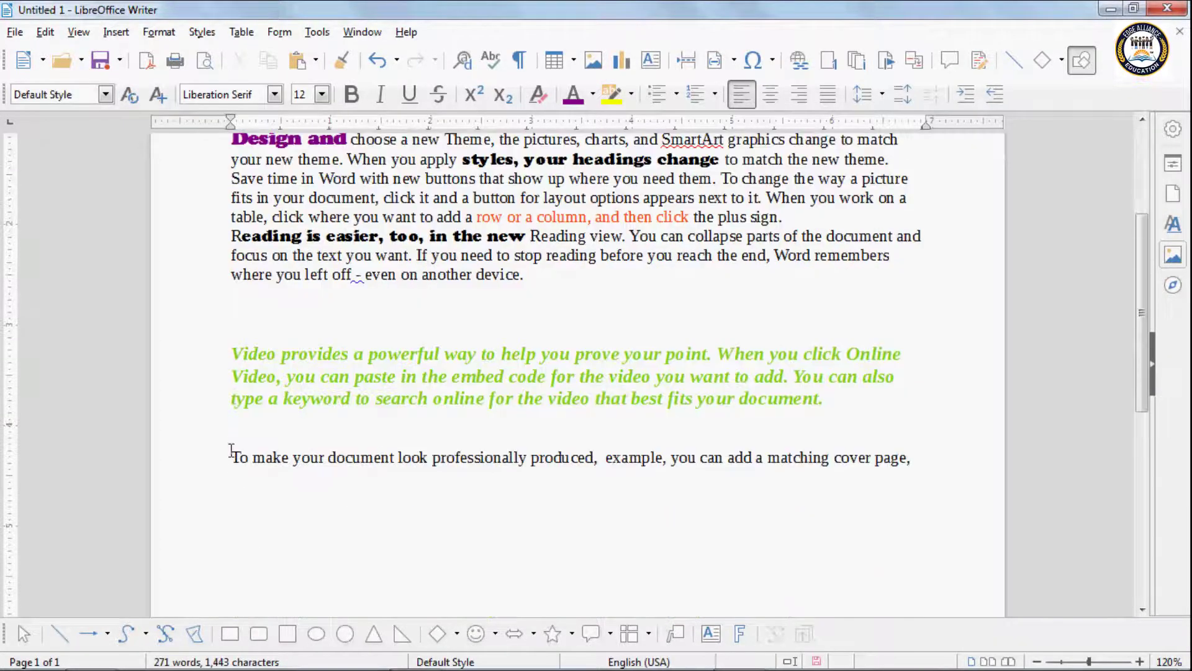
Step: Select the sentence beginning 'Save time in Word' in the top green paragraph
{"action": "scroll", "coordinate": [231, 452], "scroll_direction": "up", "scroll_amount": 3}
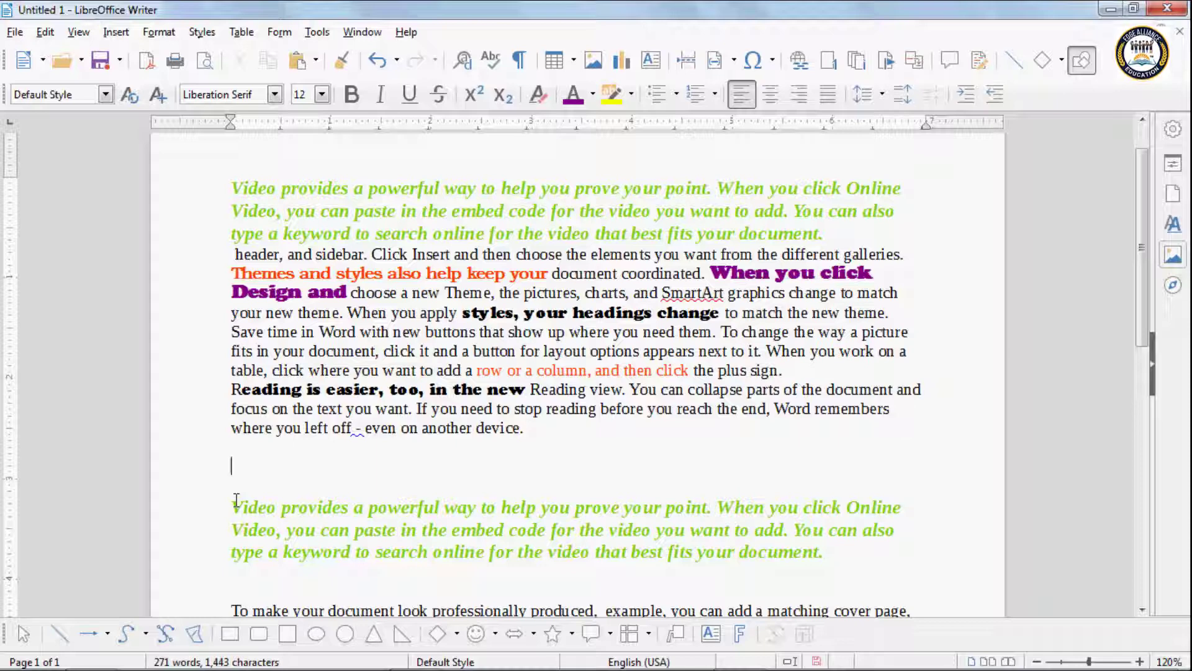
{"action": "left_click", "coordinate": [235, 189]}
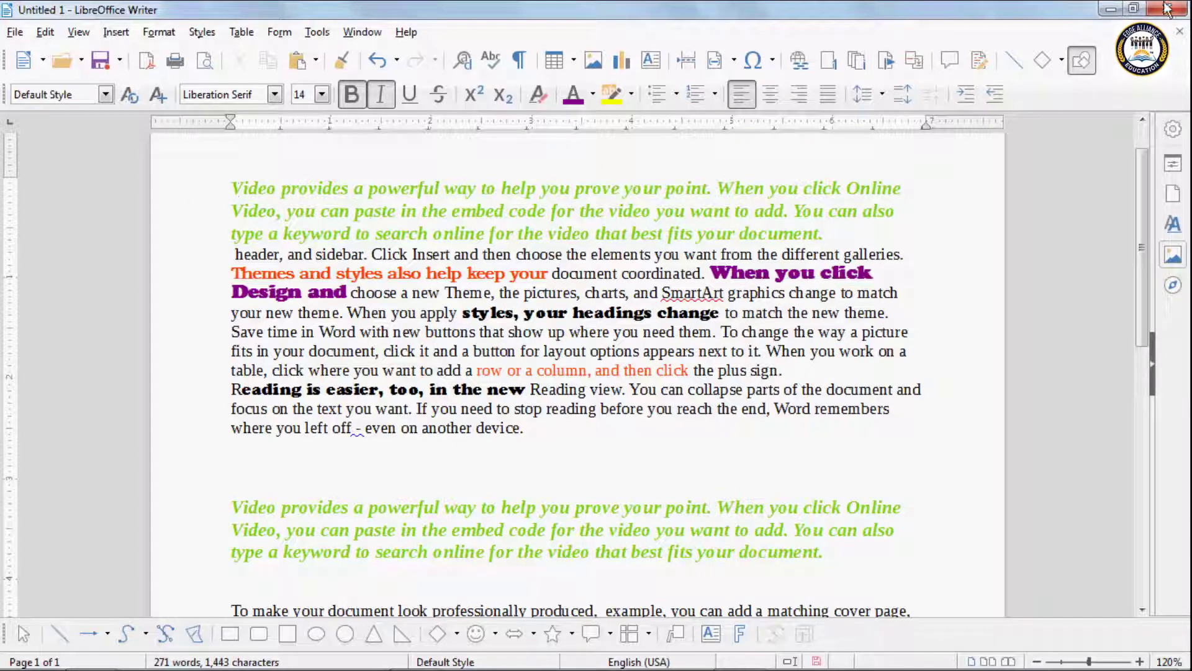
{"action": "left_click", "coordinate": [44, 32]}
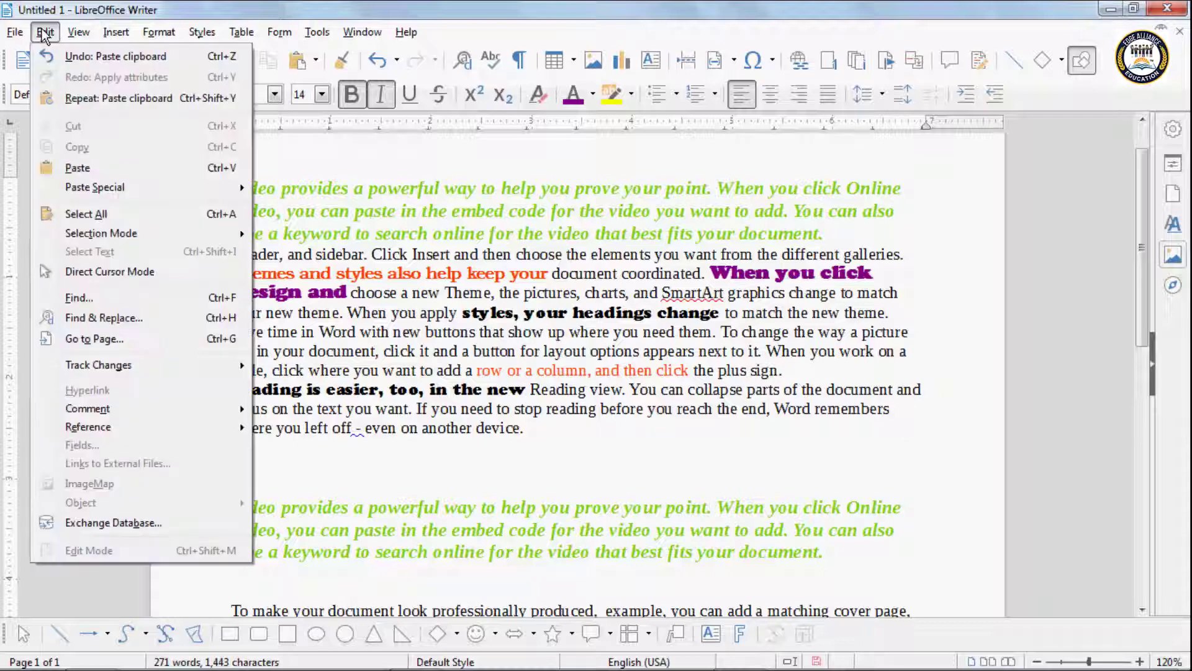
{"action": "left_click", "coordinate": [442, 306]}
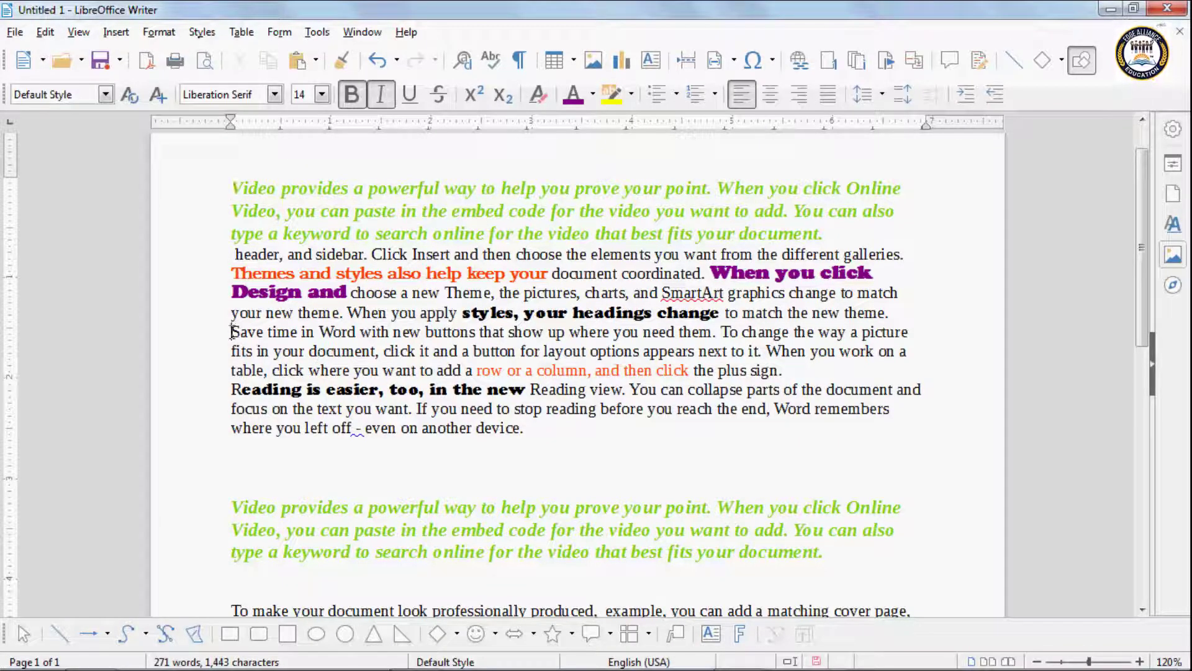
{"action": "left_click_drag", "start_coordinate": [231, 332], "coordinate": [718, 332]}
{"action": "key", "text": "ctrl+c"}
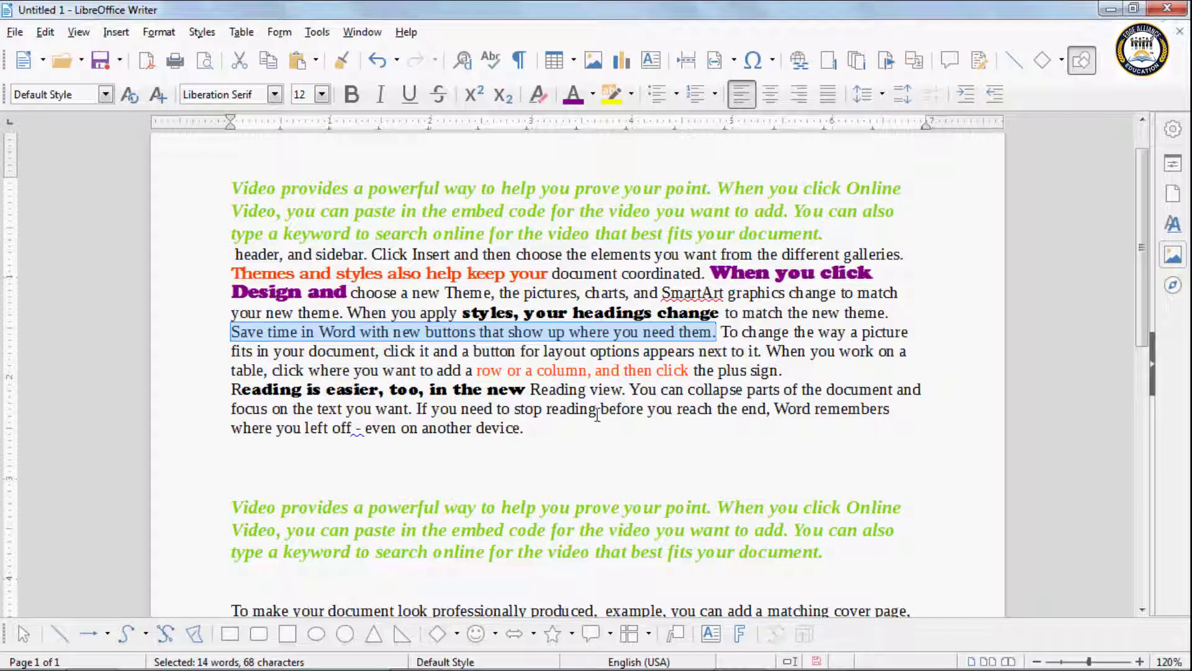
Step: Paste the 'Save time in Word…' sentence onto the blank line above the lower green paragraph
{"action": "scroll", "coordinate": [445, 416], "scroll_direction": "down", "scroll_amount": 3}
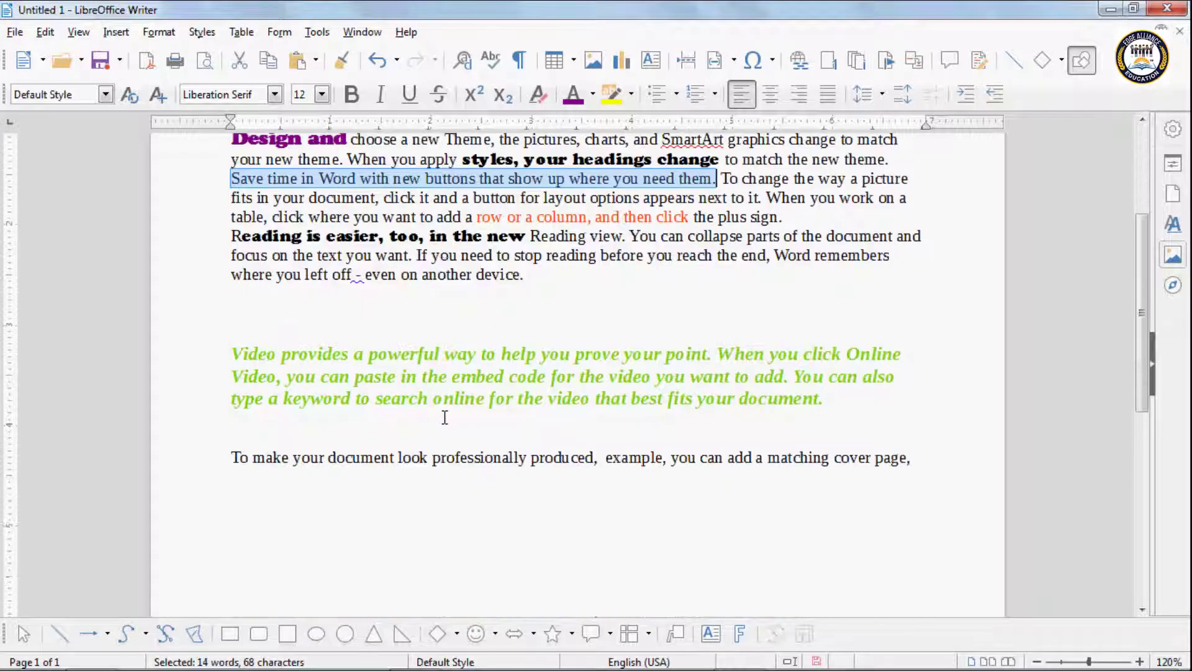
{"action": "left_click", "coordinate": [238, 311]}
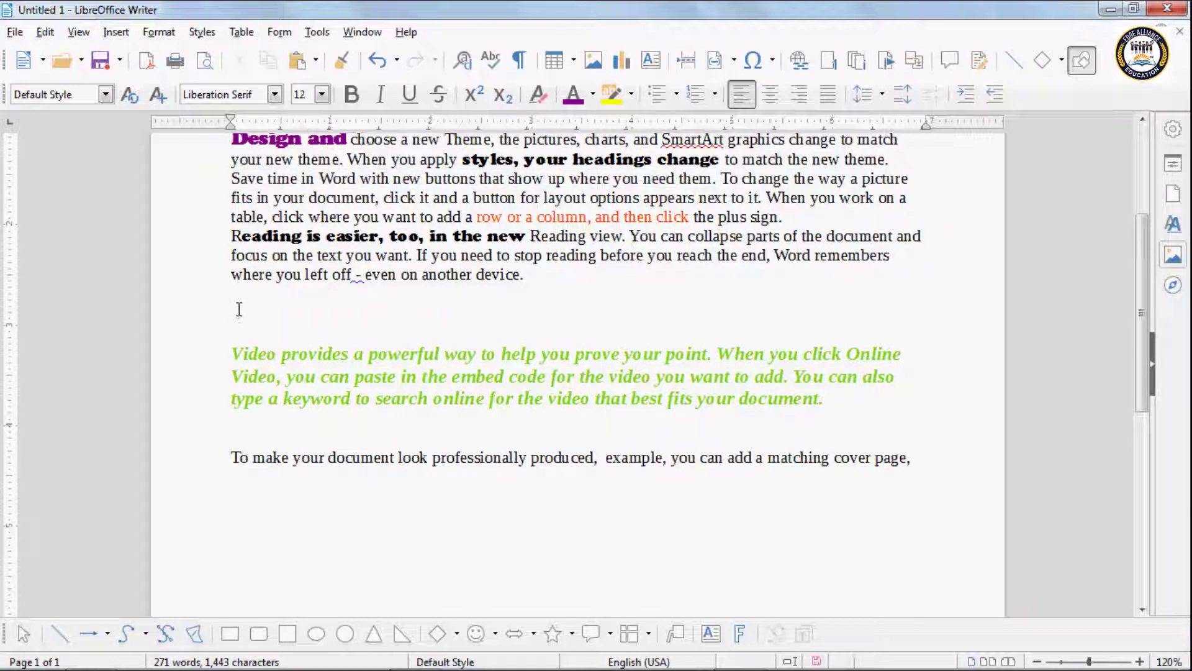
{"action": "key", "text": "ctrl+v"}
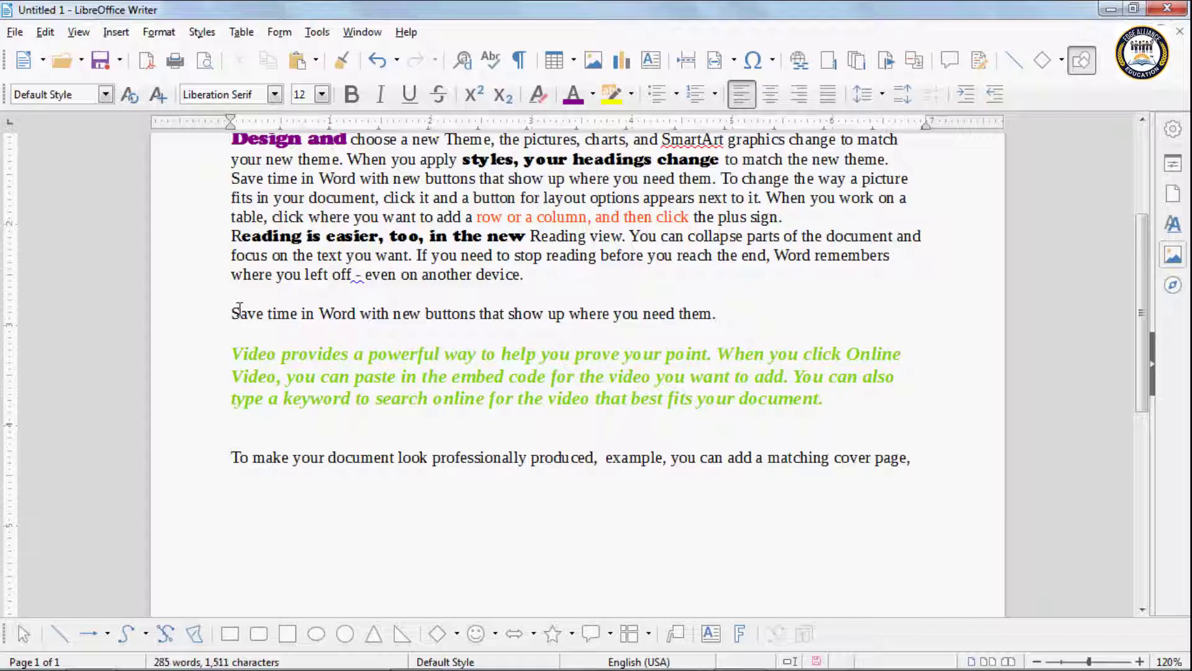
{"action": "scroll", "coordinate": [385, 370], "scroll_direction": "up", "scroll_amount": 3}
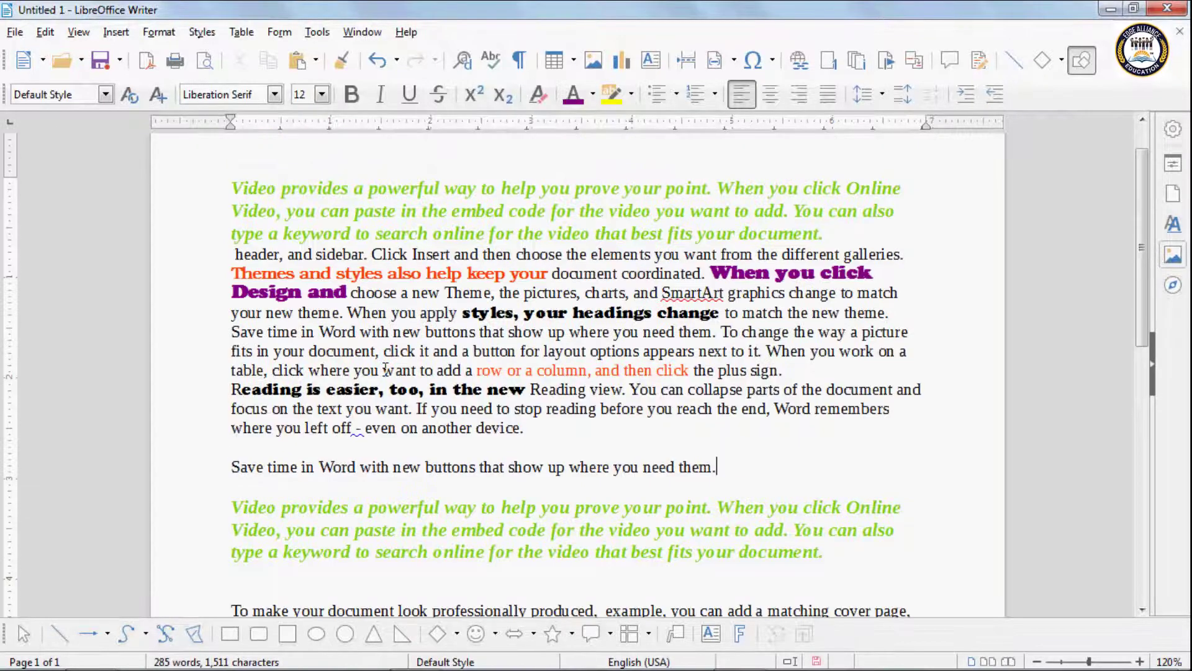
{"action": "left_click", "coordinate": [46, 31]}
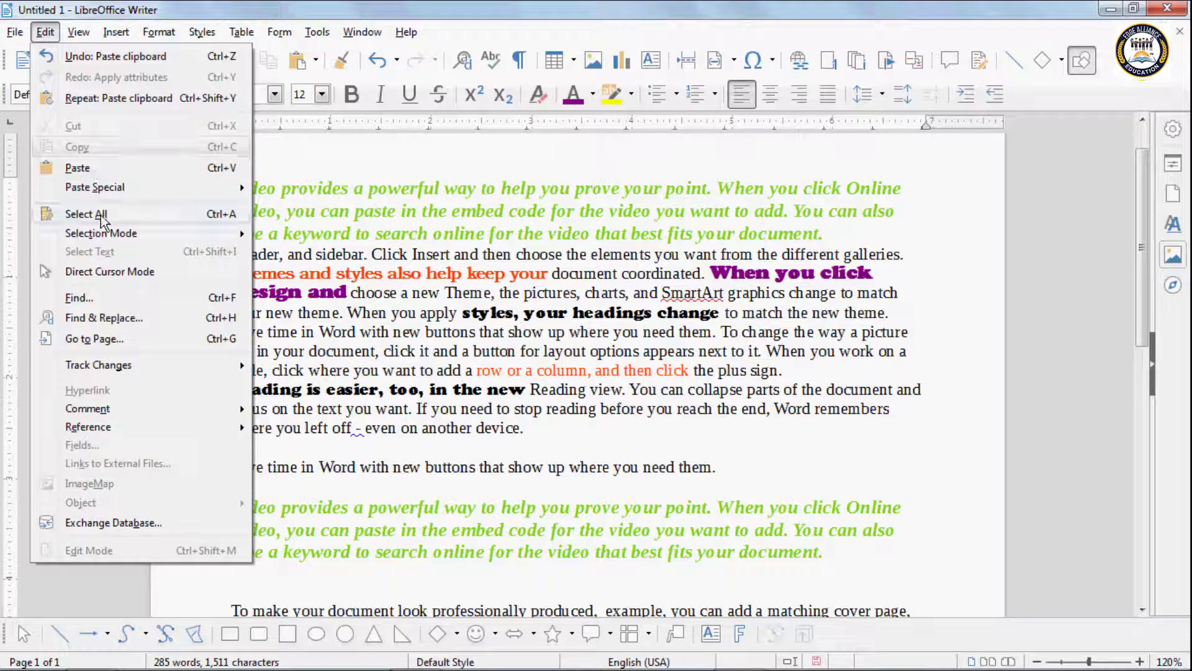
{"action": "left_click", "coordinate": [398, 292]}
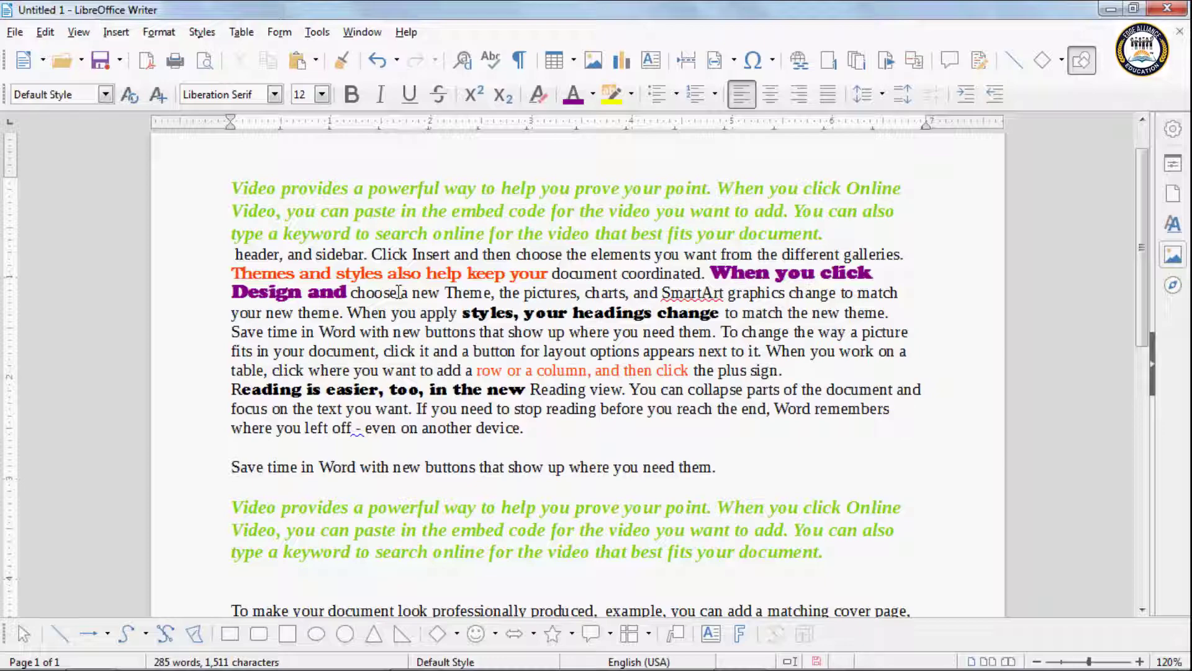
{"action": "scroll", "coordinate": [277, 309], "scroll_direction": "down", "scroll_amount": 3}
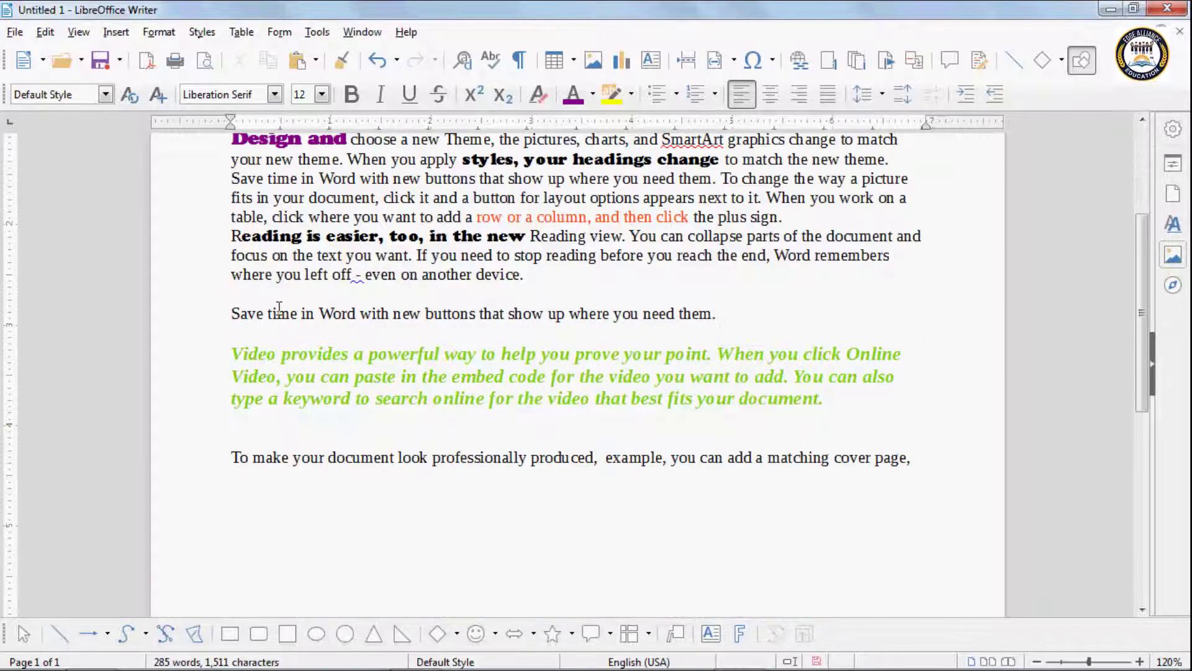
{"action": "scroll", "coordinate": [277, 309], "scroll_direction": "up", "scroll_amount": 2}
{"action": "scroll", "coordinate": [278, 309], "scroll_direction": "up", "scroll_amount": 2}
{"action": "scroll", "coordinate": [279, 307], "scroll_direction": "down", "scroll_amount": 5}
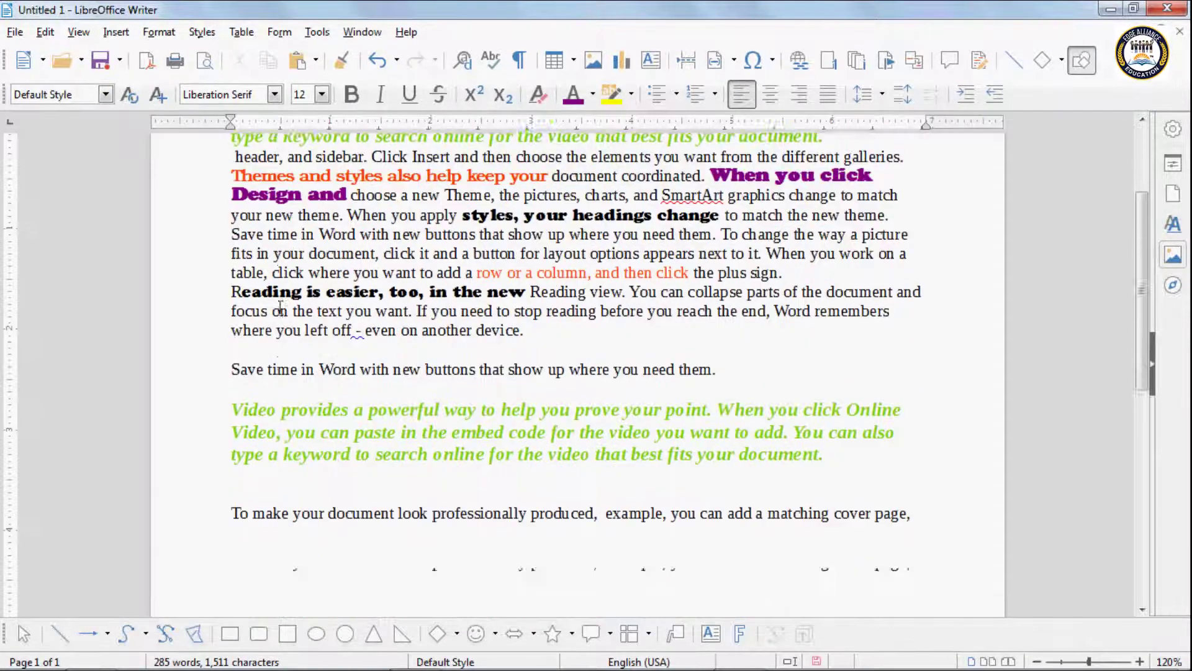
{"action": "scroll", "coordinate": [281, 307], "scroll_direction": "down", "scroll_amount": 1}
{"action": "scroll", "coordinate": [279, 308], "scroll_direction": "up", "scroll_amount": 5}
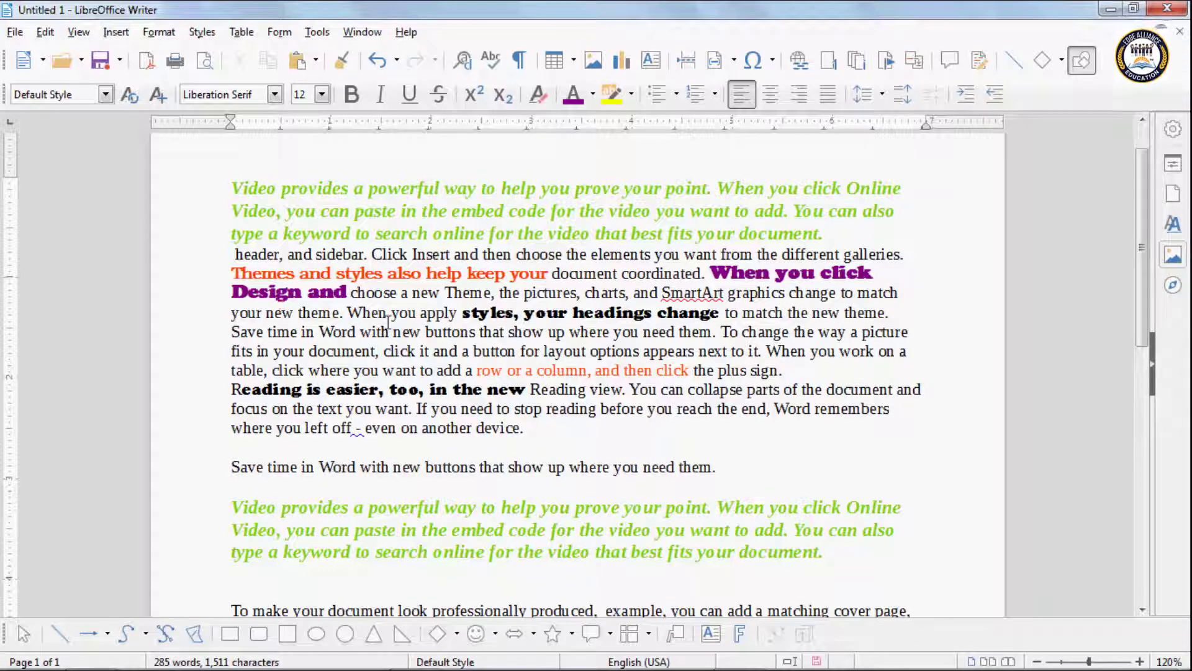
{"action": "left_click", "coordinate": [44, 32]}
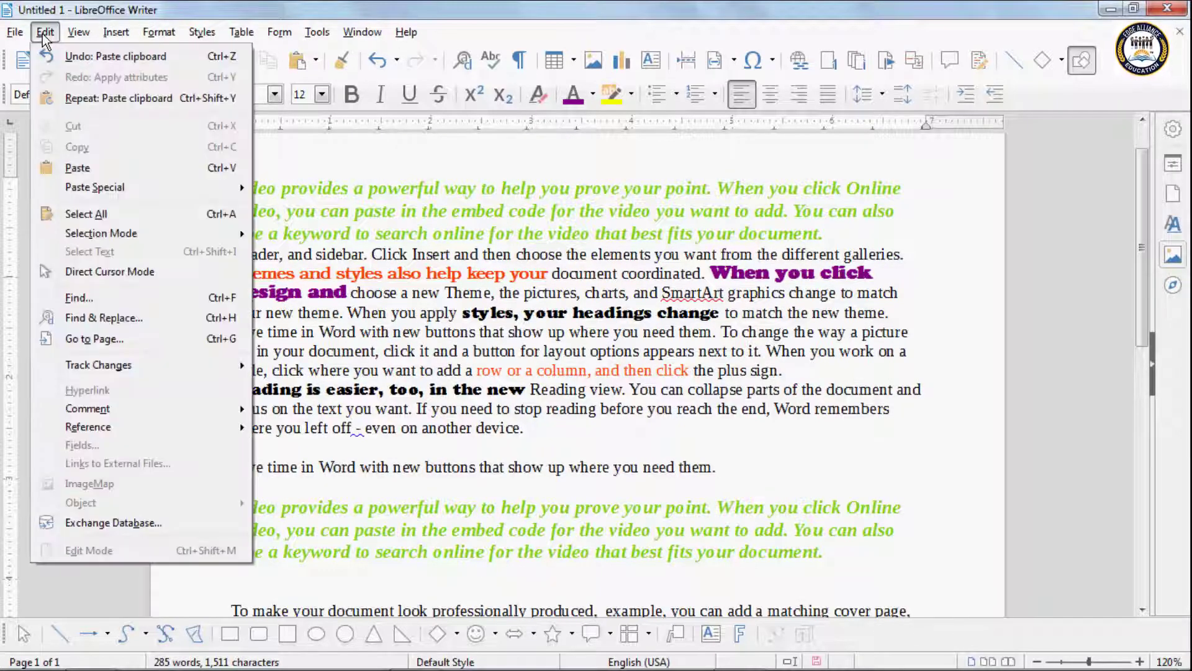
{"action": "left_click", "coordinate": [92, 209]}
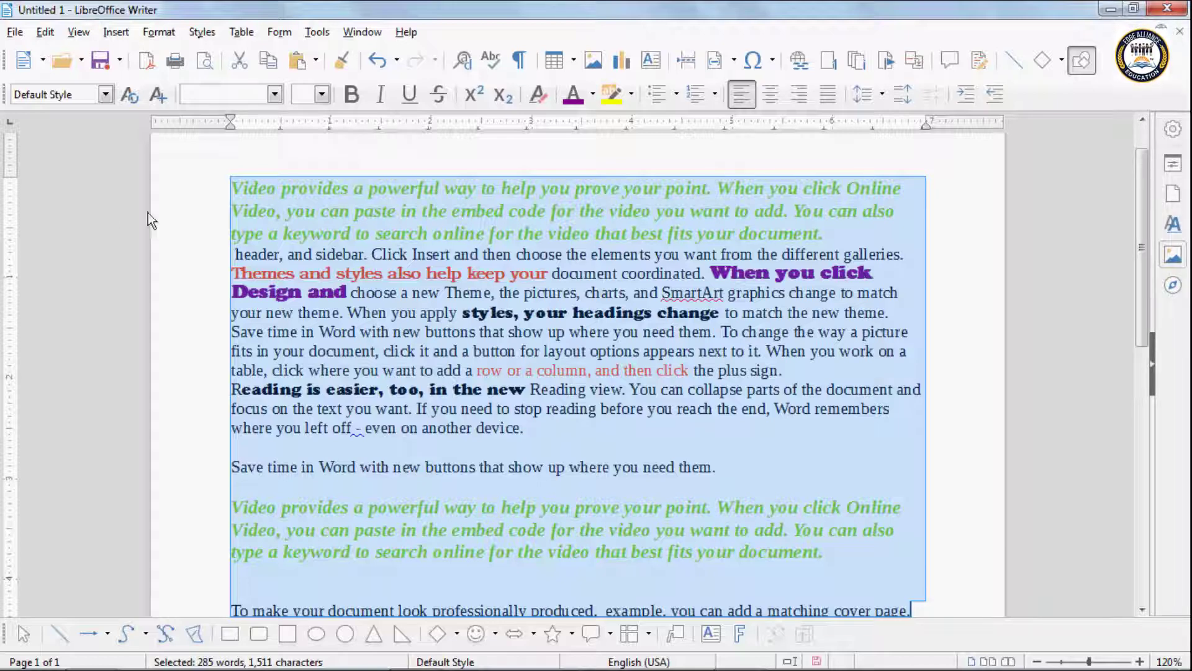
{"action": "left_click", "coordinate": [236, 188]}
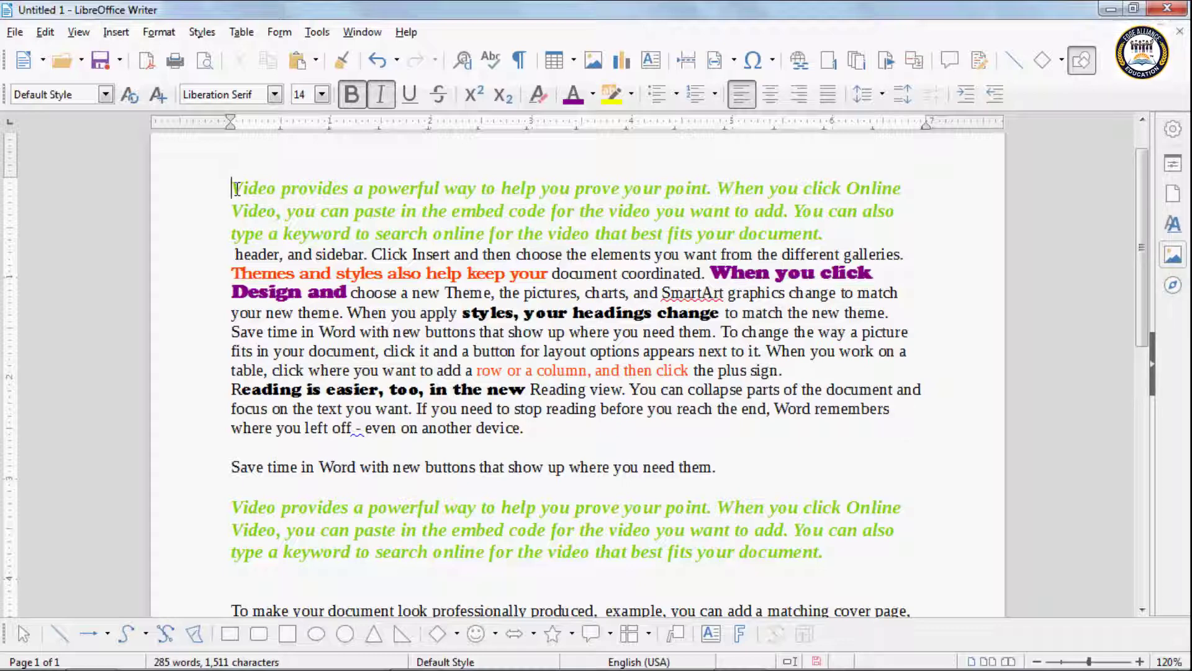
{"action": "key", "text": "ctrl+a"}
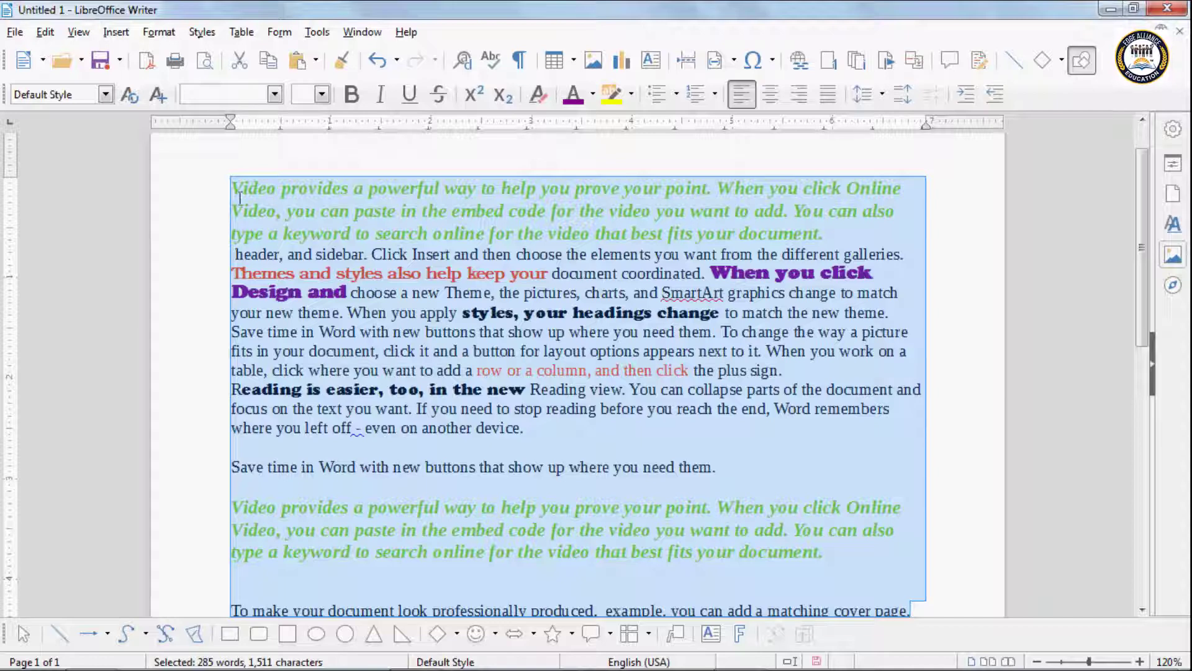
{"action": "left_click", "coordinate": [197, 159]}
{"action": "left_click", "coordinate": [43, 33]}
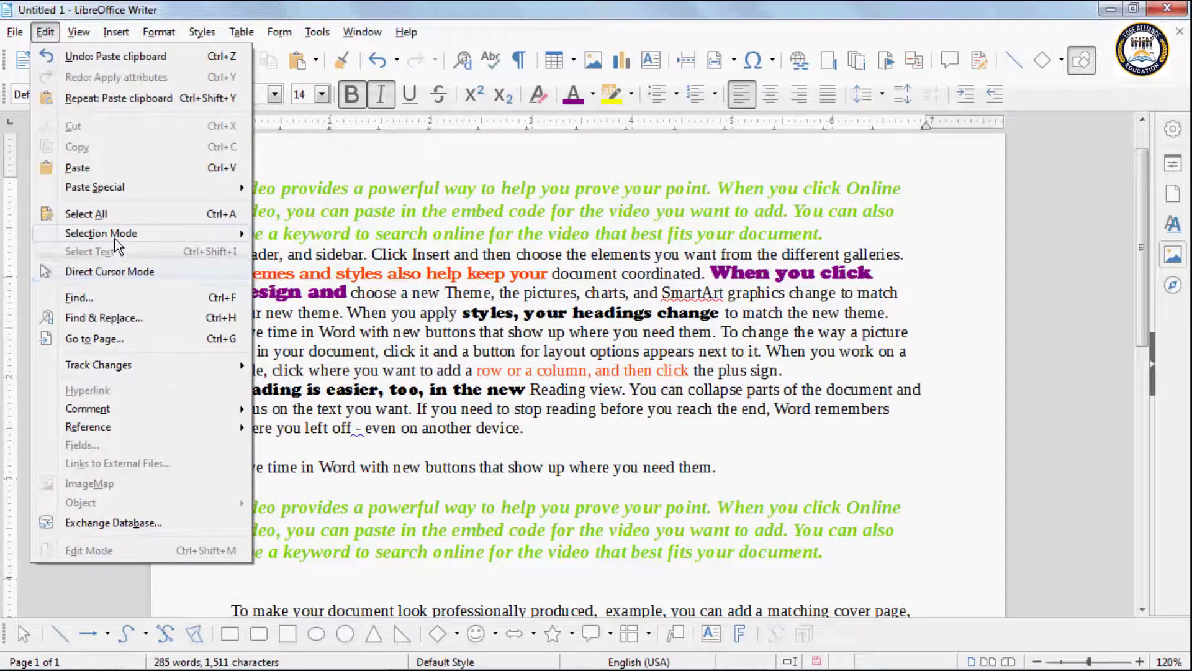
{"action": "mouse_move", "coordinate": [246, 235]}
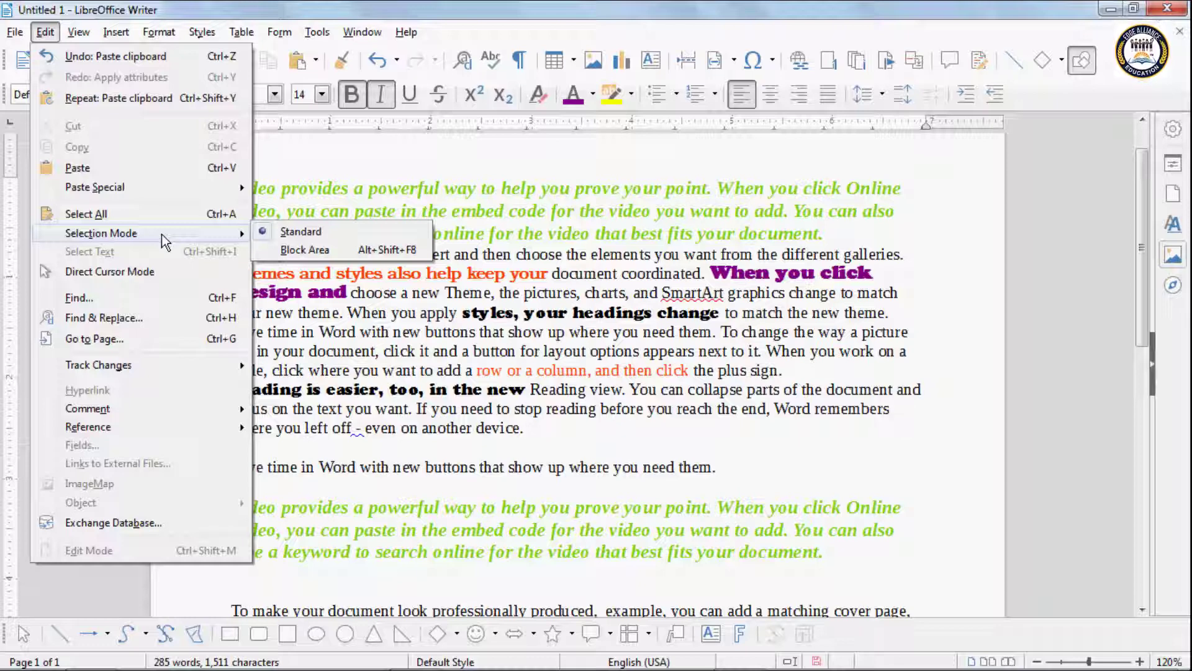
{"action": "left_click", "coordinate": [295, 232]}
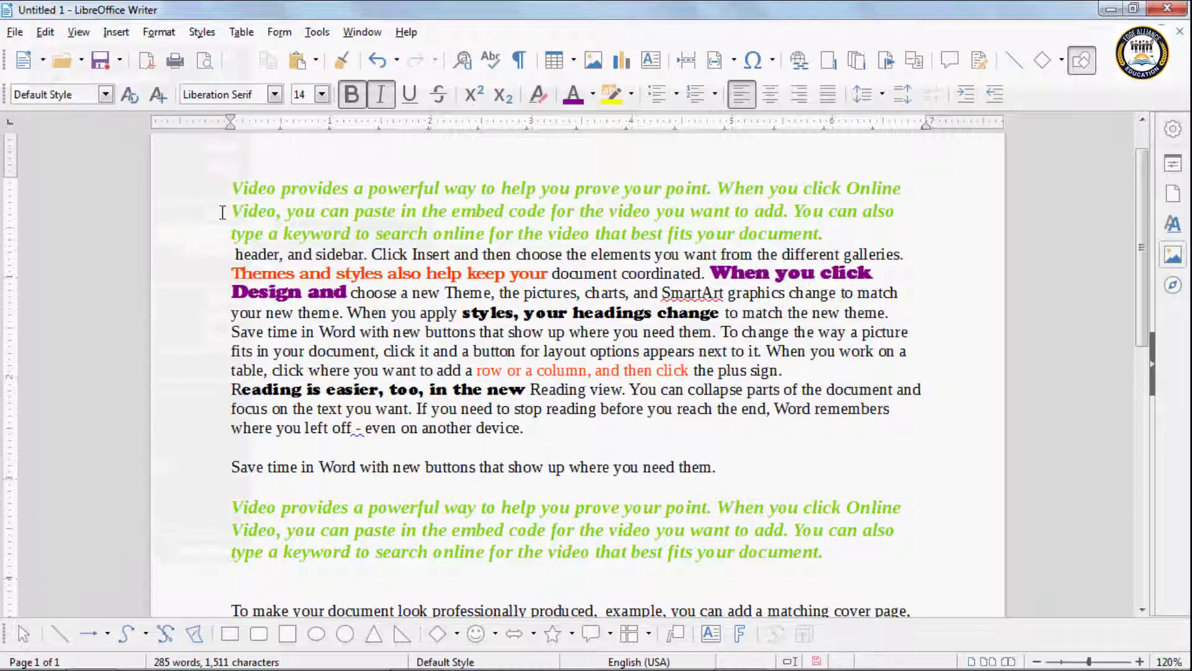
{"action": "left_click_drag", "start_coordinate": [231, 187], "coordinate": [730, 467]}
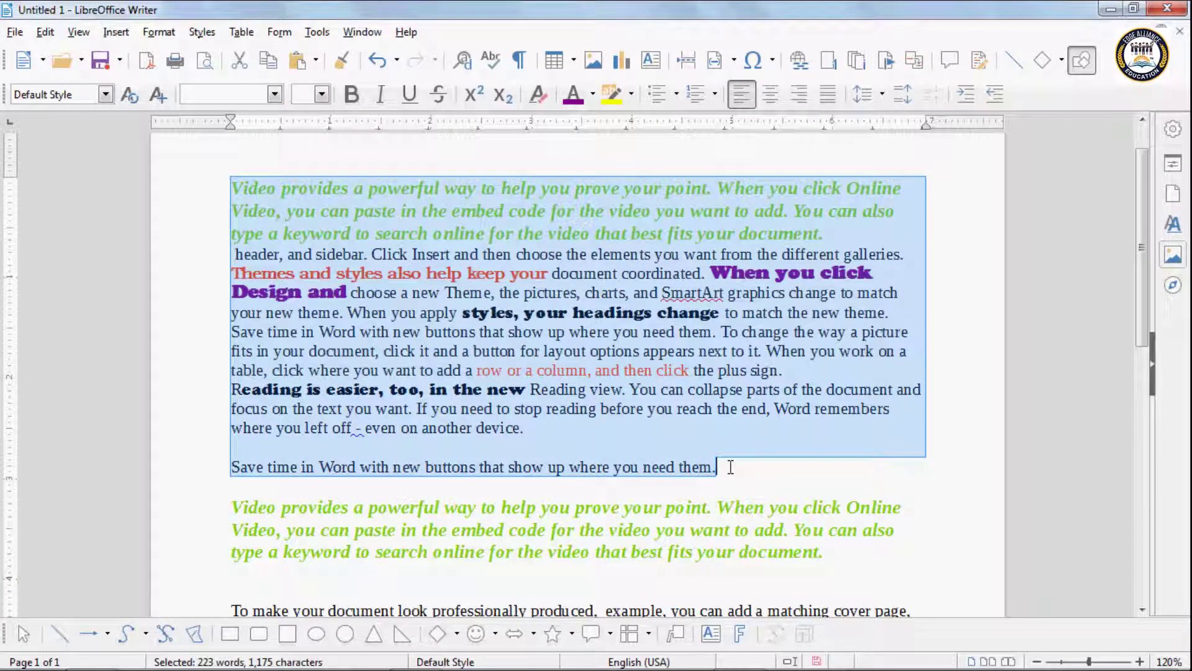
{"action": "left_click", "coordinate": [558, 338]}
{"action": "left_click", "coordinate": [45, 31]}
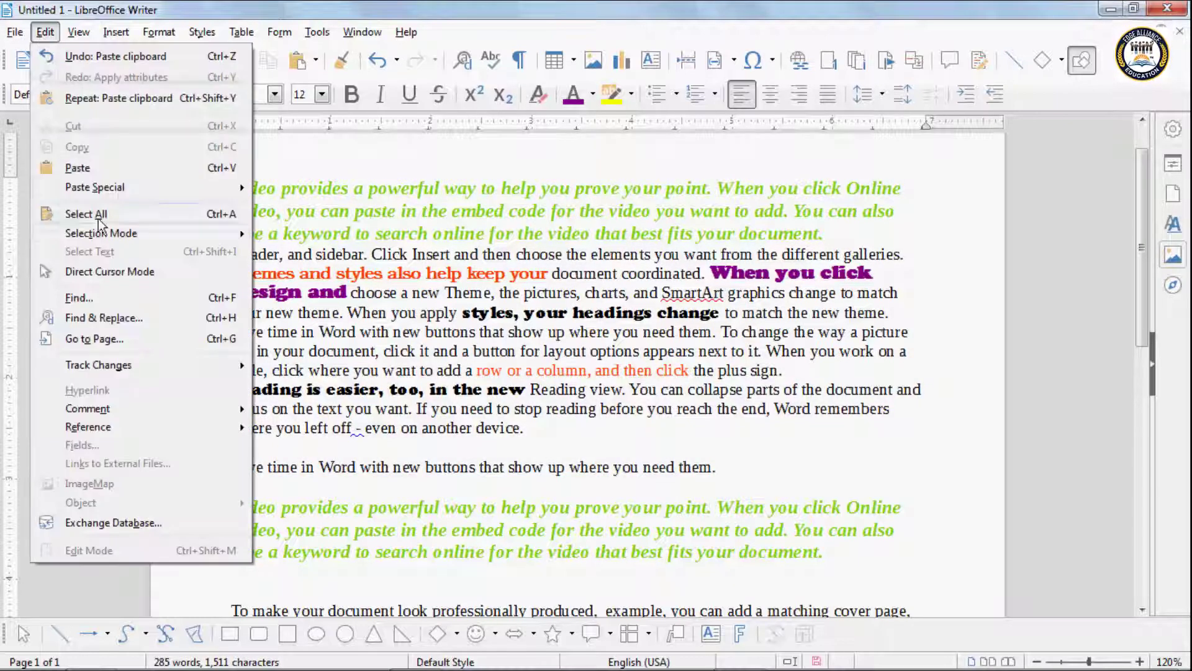
{"action": "mouse_move", "coordinate": [102, 231]}
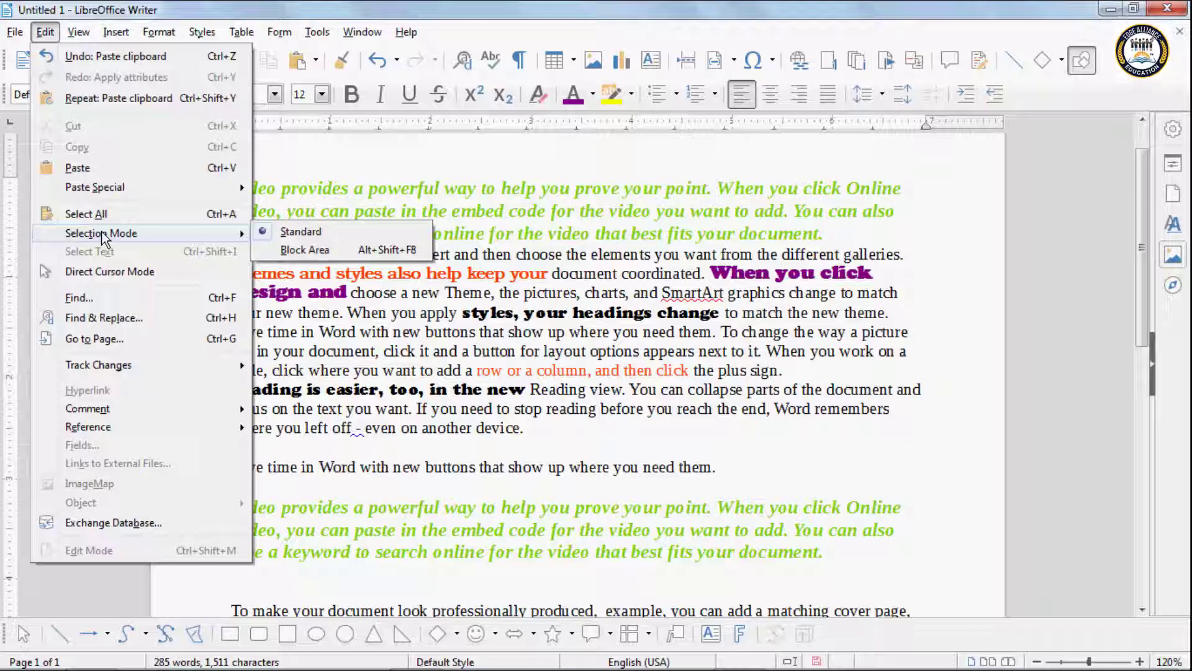
{"action": "left_click", "coordinate": [285, 251]}
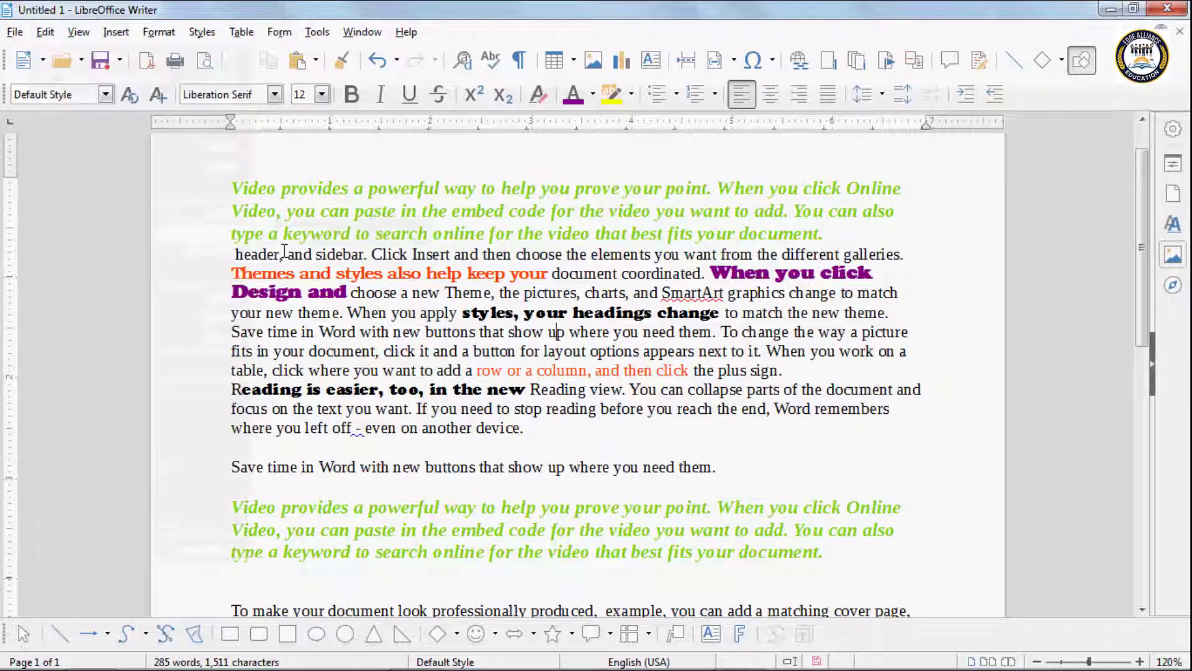
{"action": "left_click_drag", "start_coordinate": [231, 187], "coordinate": [952, 452]}
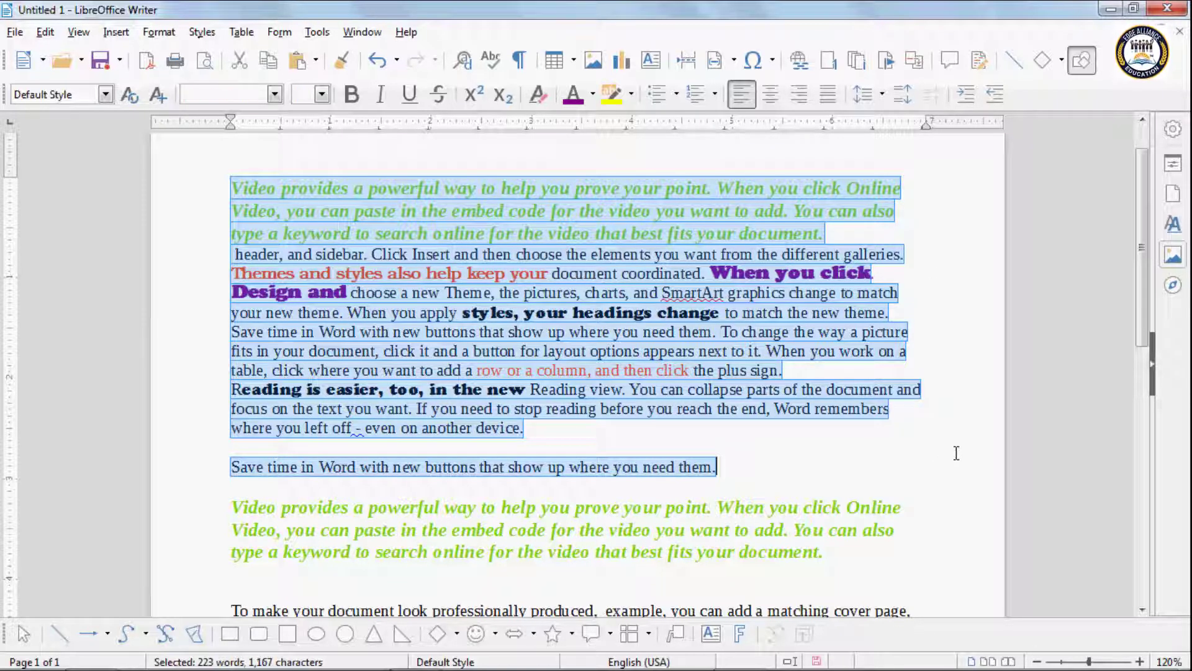
{"action": "left_click", "coordinate": [50, 30]}
{"action": "mouse_move", "coordinate": [103, 236]}
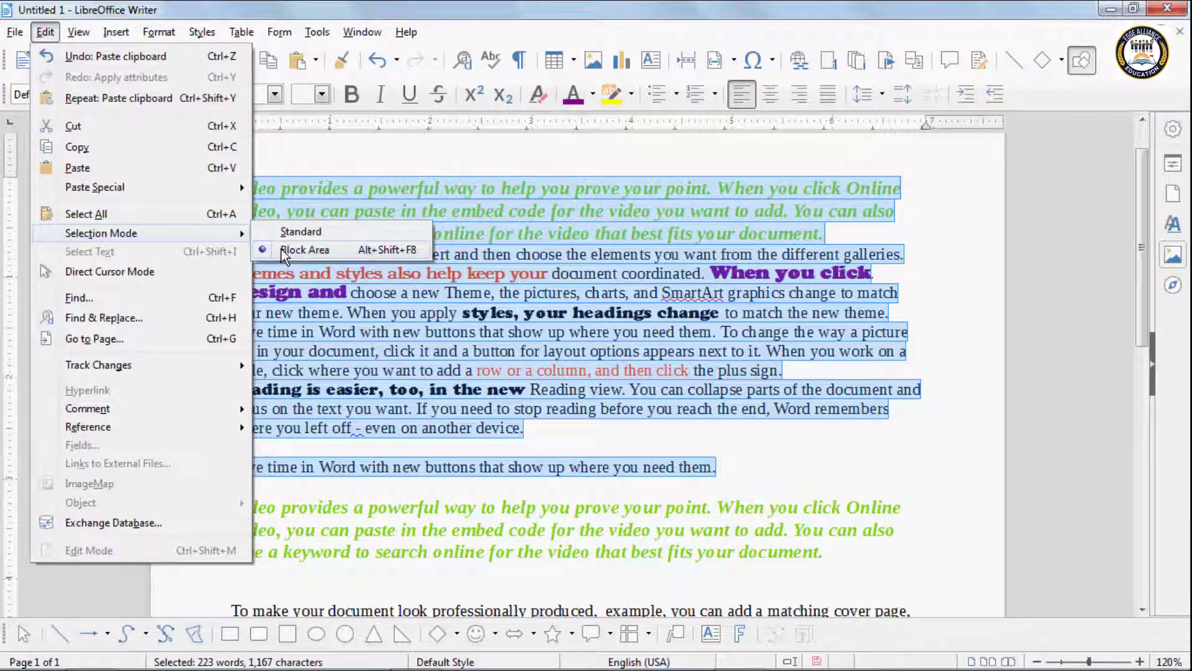
{"action": "left_click", "coordinate": [280, 233]}
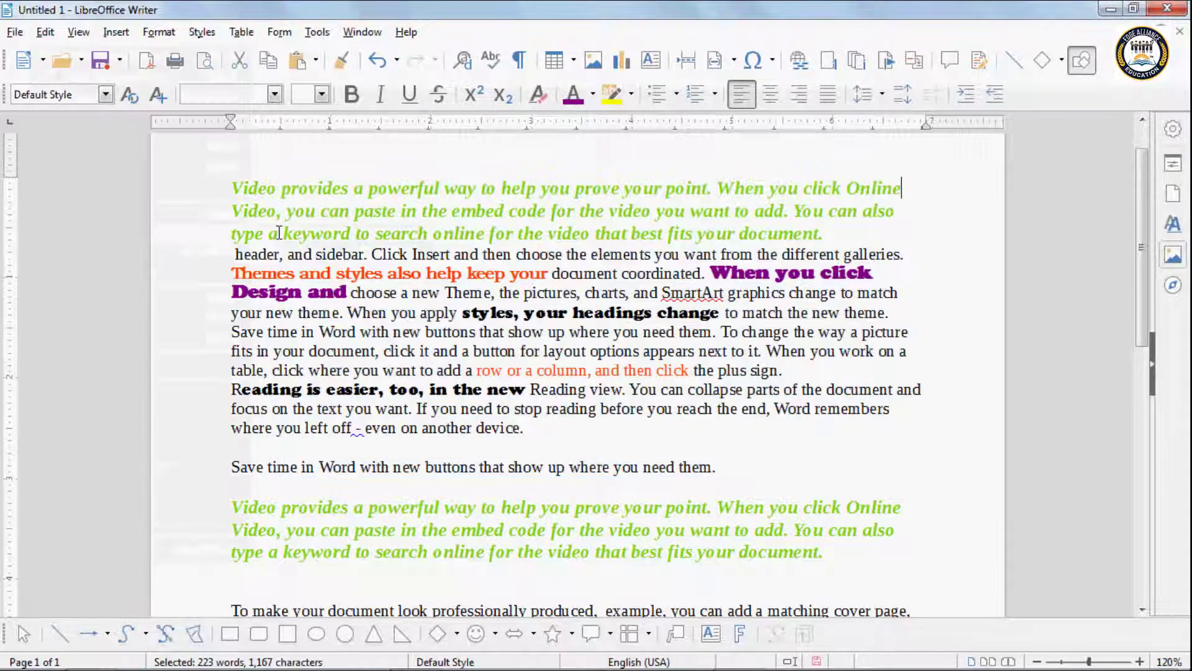
{"action": "left_click", "coordinate": [249, 312]}
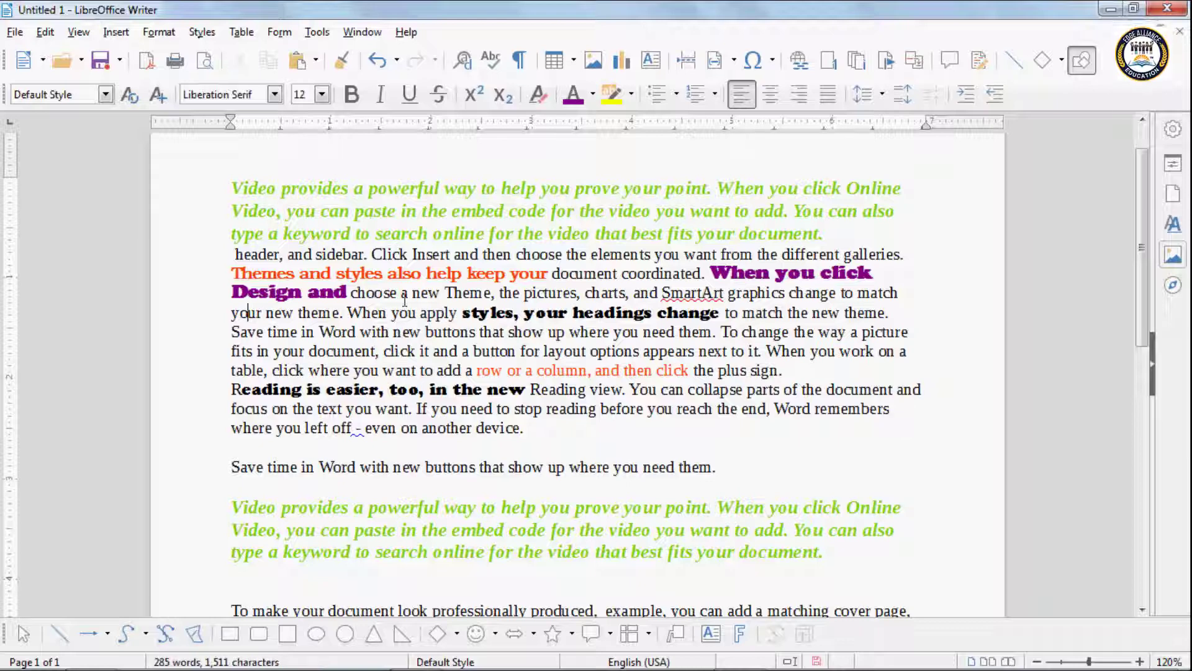
{"action": "left_click", "coordinate": [39, 32]}
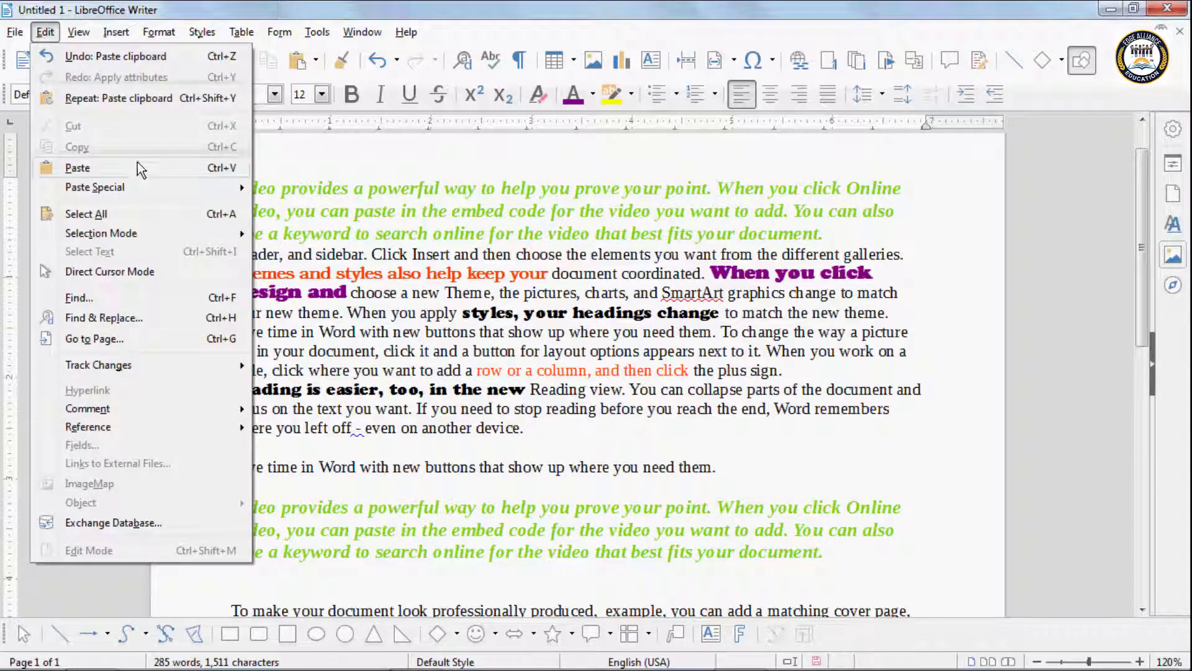
{"action": "mouse_move", "coordinate": [122, 187]}
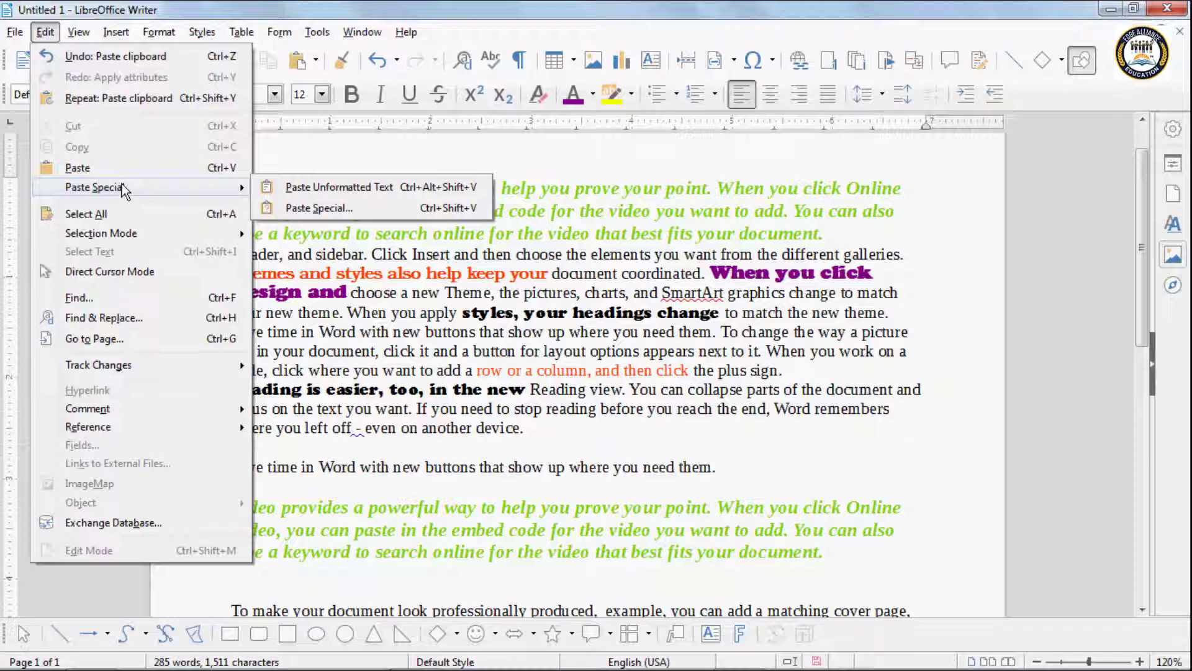
{"action": "key", "text": "Escape"}
{"action": "key", "text": "Escape"}
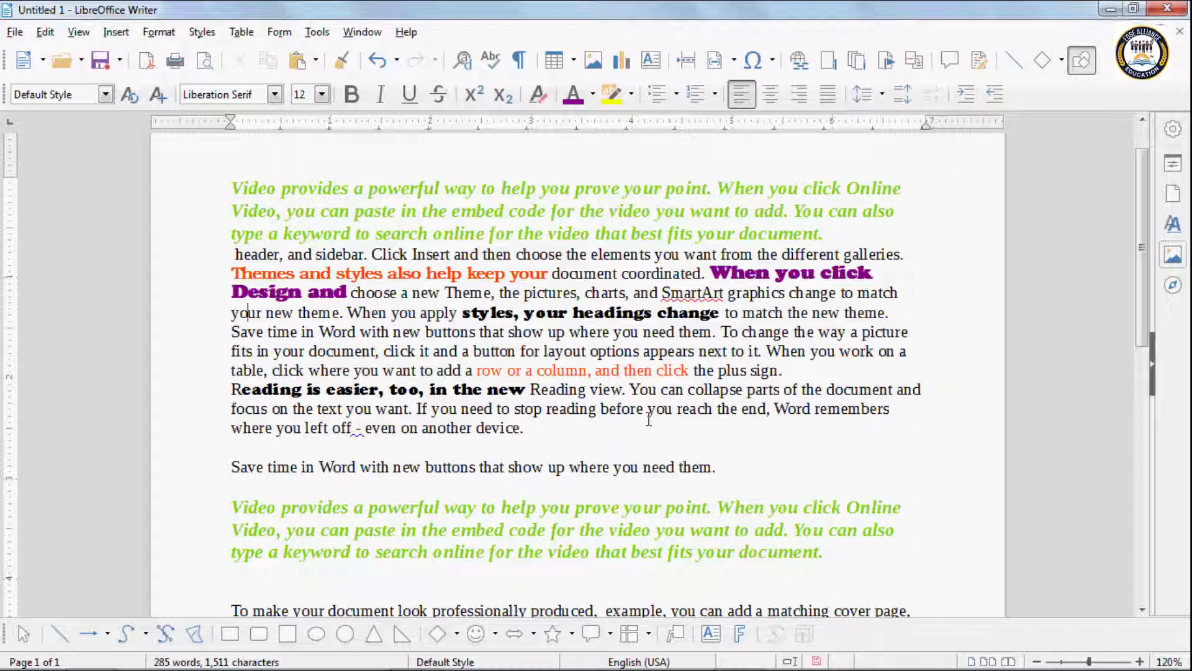
Step: Clear all the document text and type 'This is my new document' on the first line
{"action": "key", "text": "ctrl+a"}
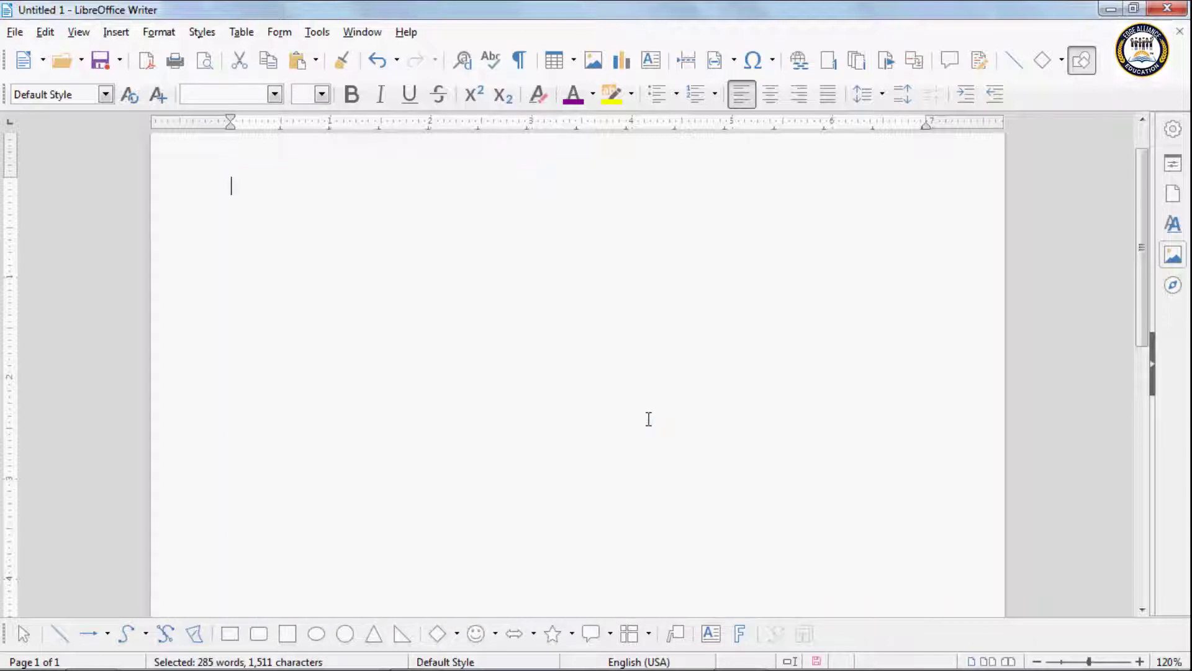
{"action": "key", "text": "Delete"}
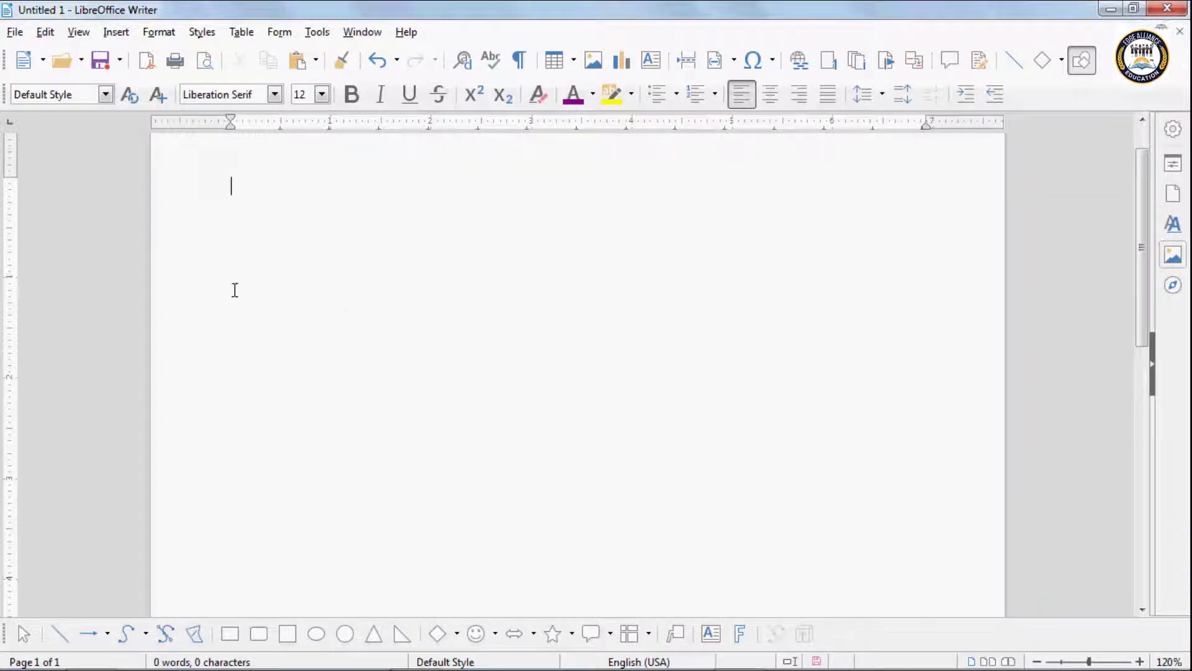
{"action": "type", "text": "c"}
{"action": "key", "text": "BackSpace"}
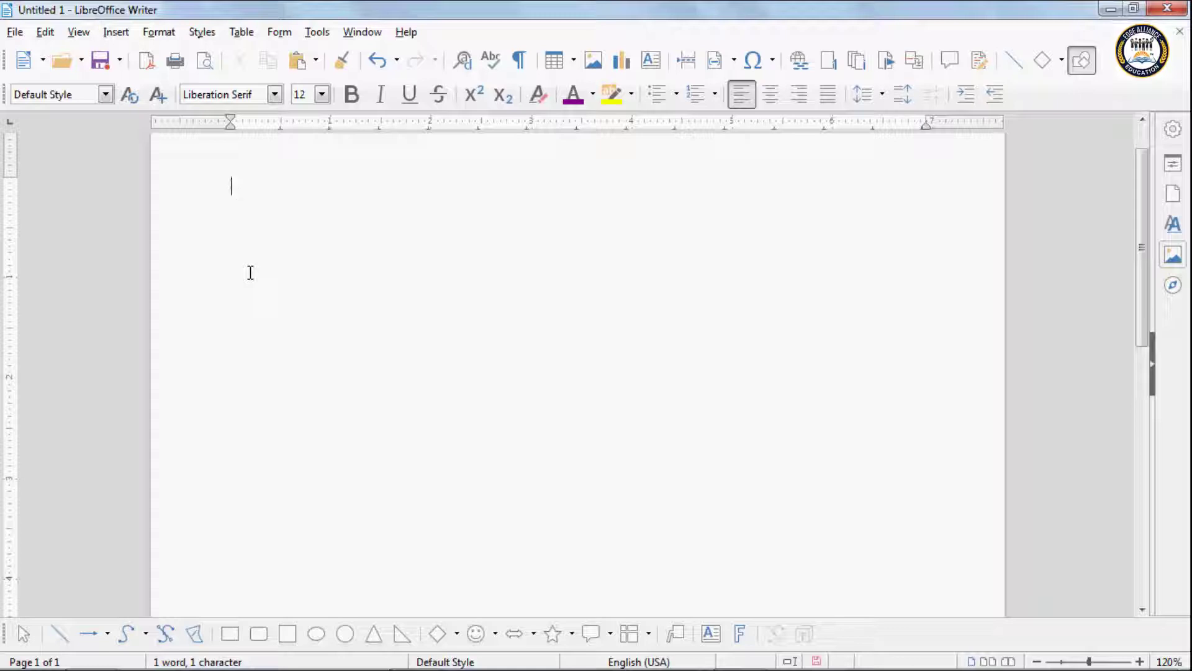
{"action": "type", "text": "this is my"}
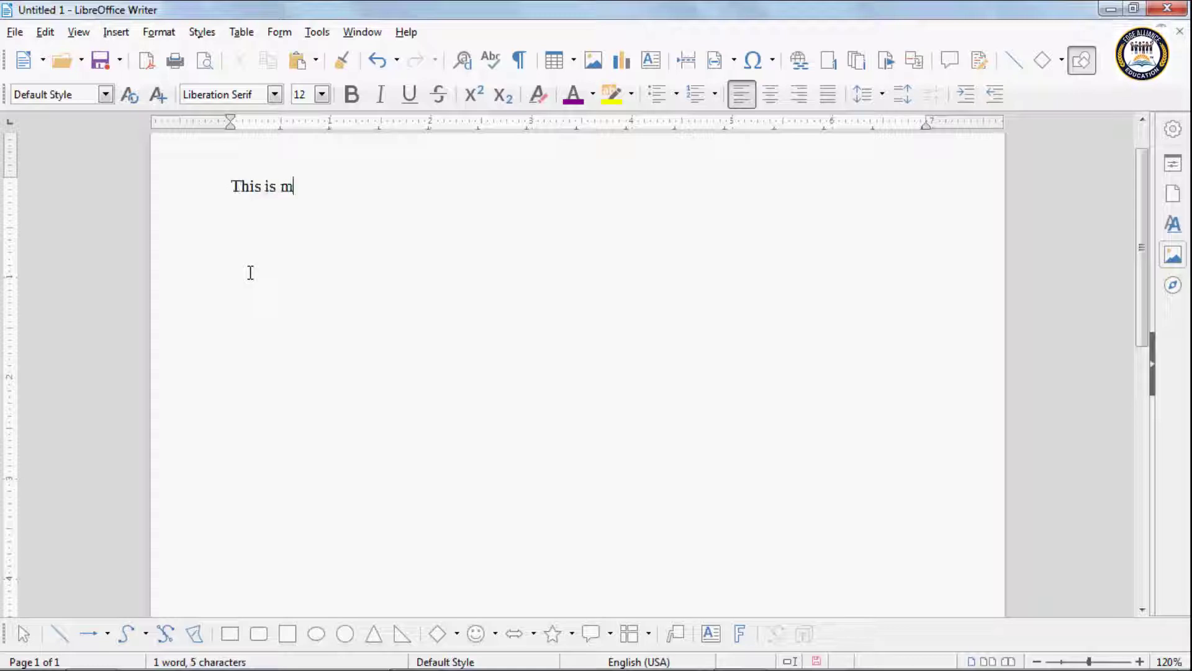
{"action": "type", "text": " ne w"}
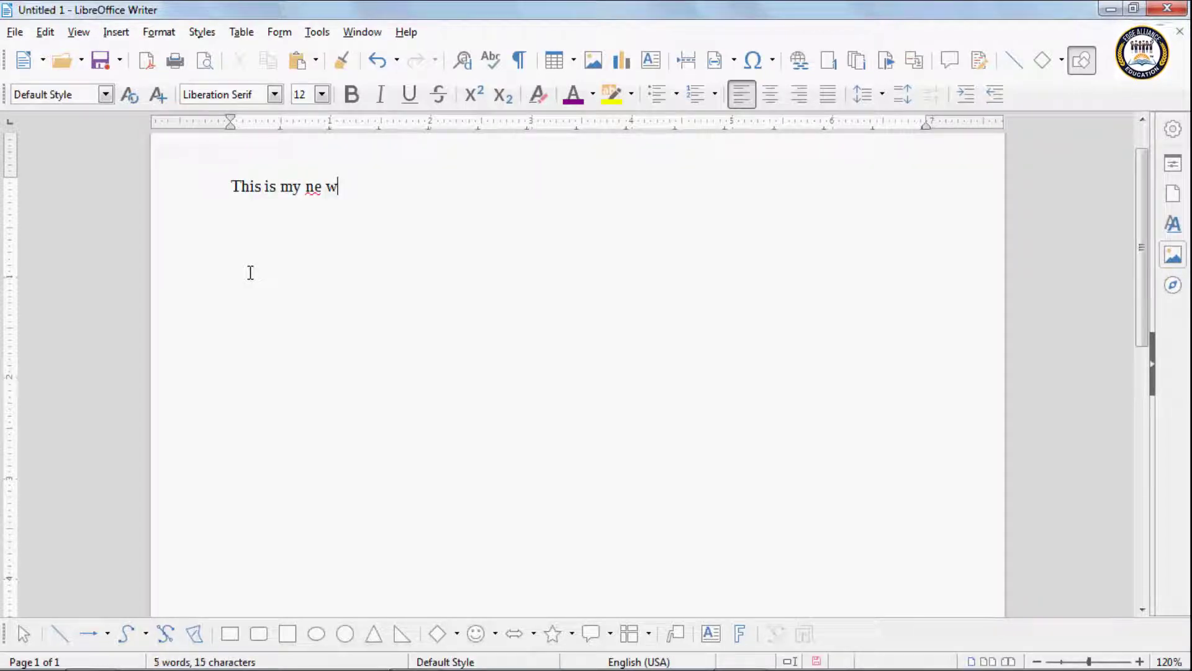
{"action": "key", "text": "BackSpace"}
{"action": "key", "text": "BackSpace"}
{"action": "type", "text": "w doc"}
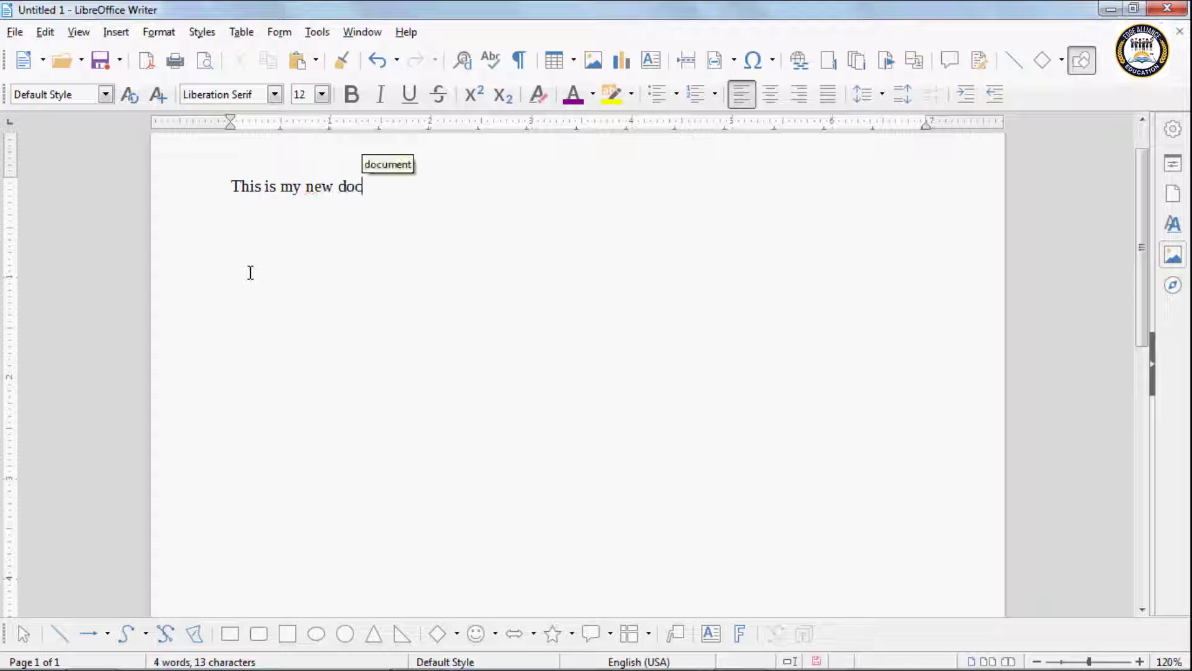
{"action": "type", "text": "ument"}
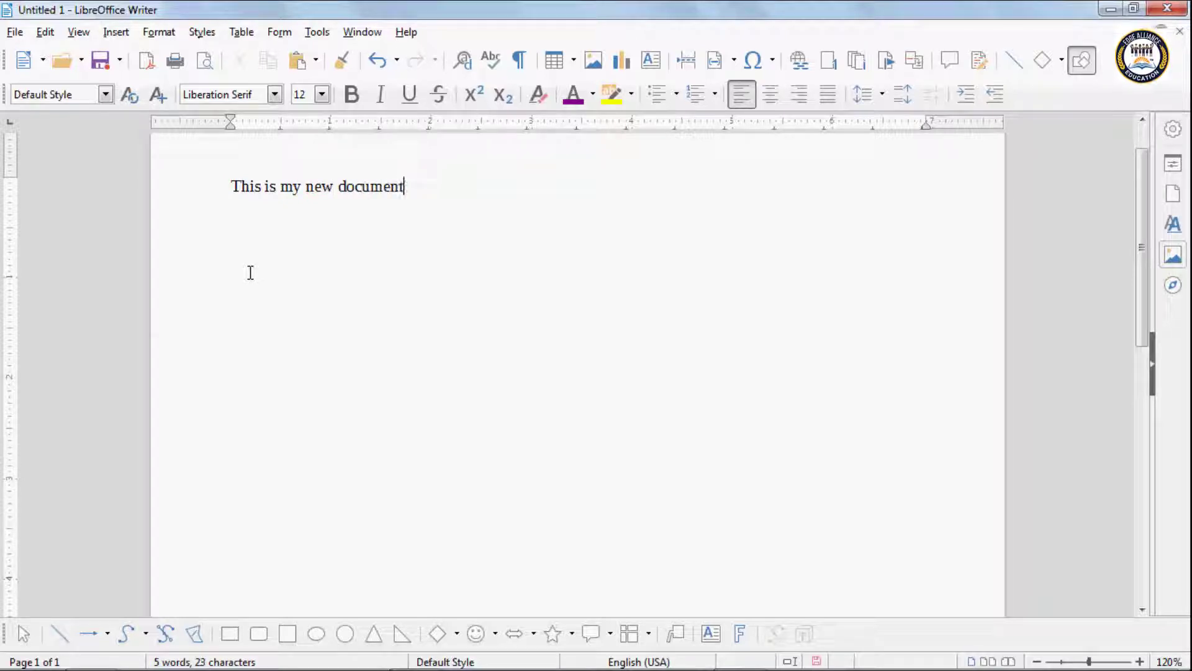
Step: Format the line 'This is my new document' as Librarian, 13 pt, bold and red
{"action": "left_click_drag", "start_coordinate": [405, 188], "coordinate": [231, 186]}
{"action": "left_click", "coordinate": [272, 94]}
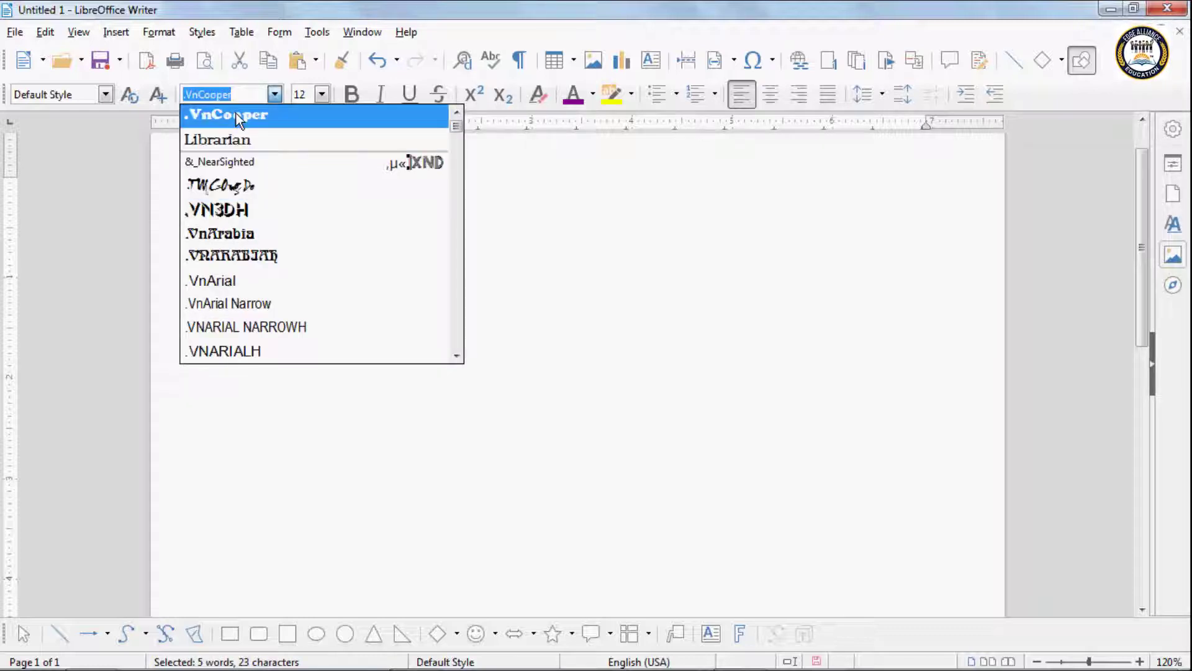
{"action": "left_click", "coordinate": [236, 115]}
{"action": "left_click", "coordinate": [274, 94]}
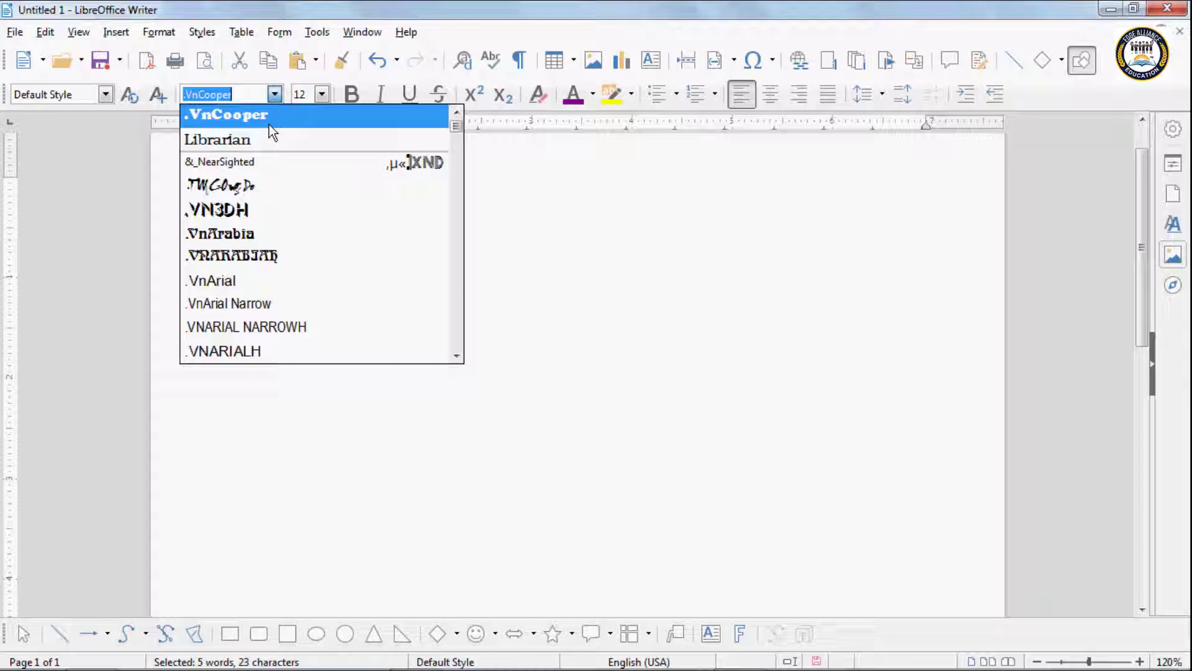
{"action": "left_click", "coordinate": [236, 133]}
{"action": "left_click", "coordinate": [322, 94]}
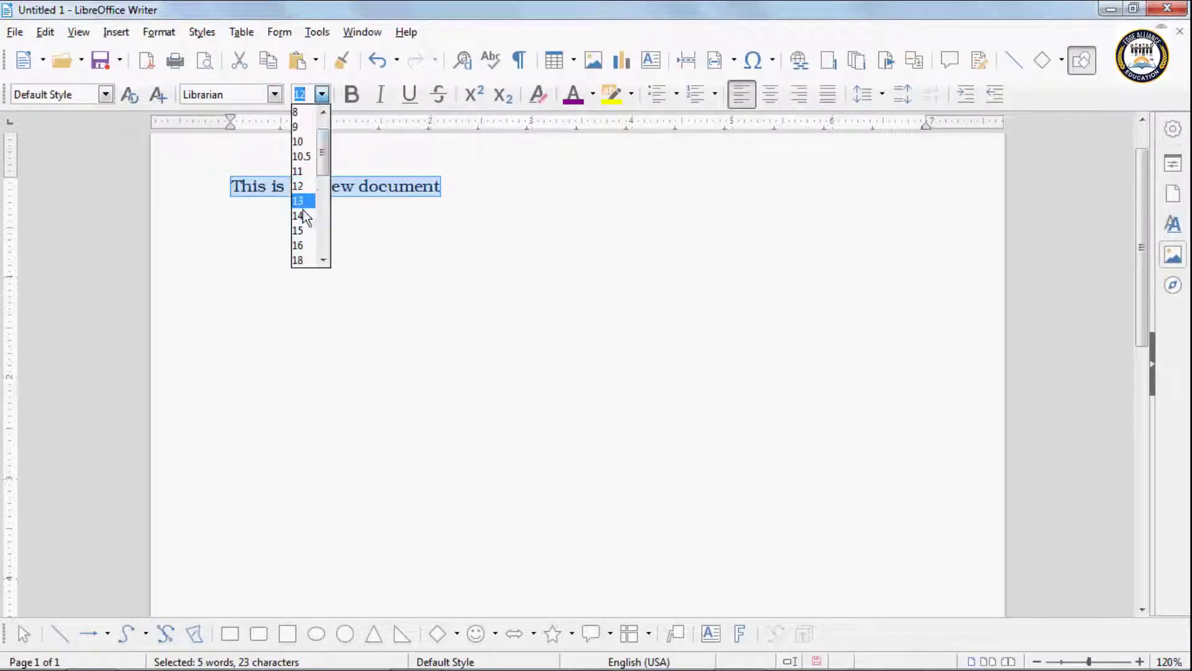
{"action": "left_click", "coordinate": [303, 204]}
{"action": "left_click", "coordinate": [348, 96]}
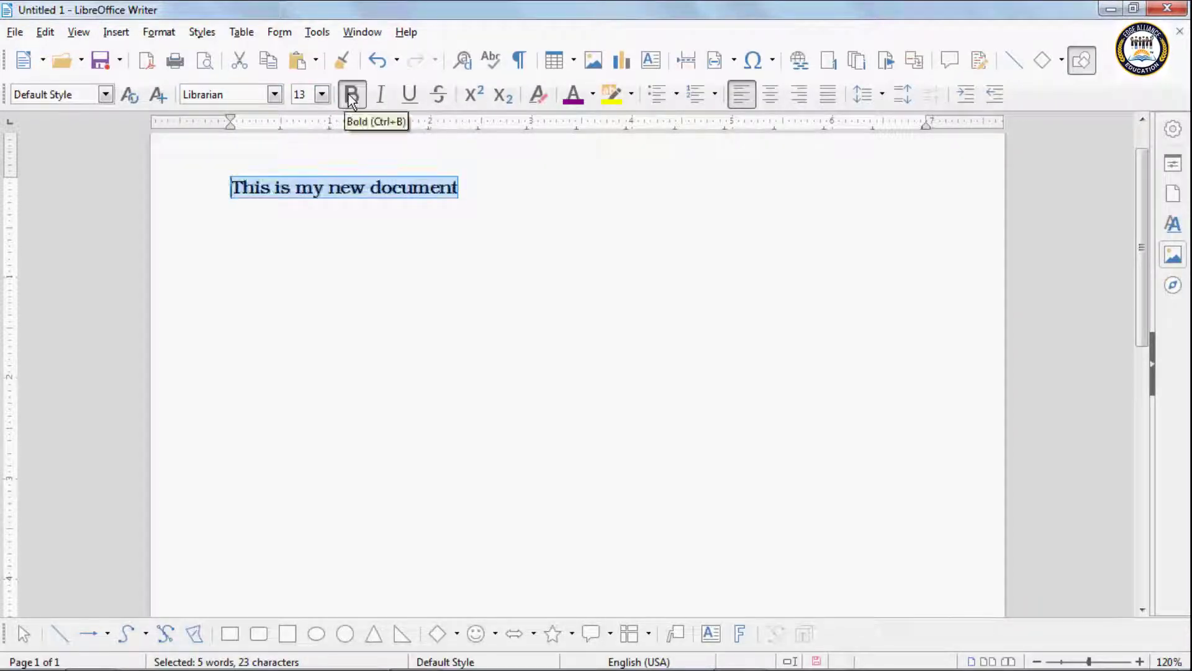
{"action": "left_click", "coordinate": [591, 95]}
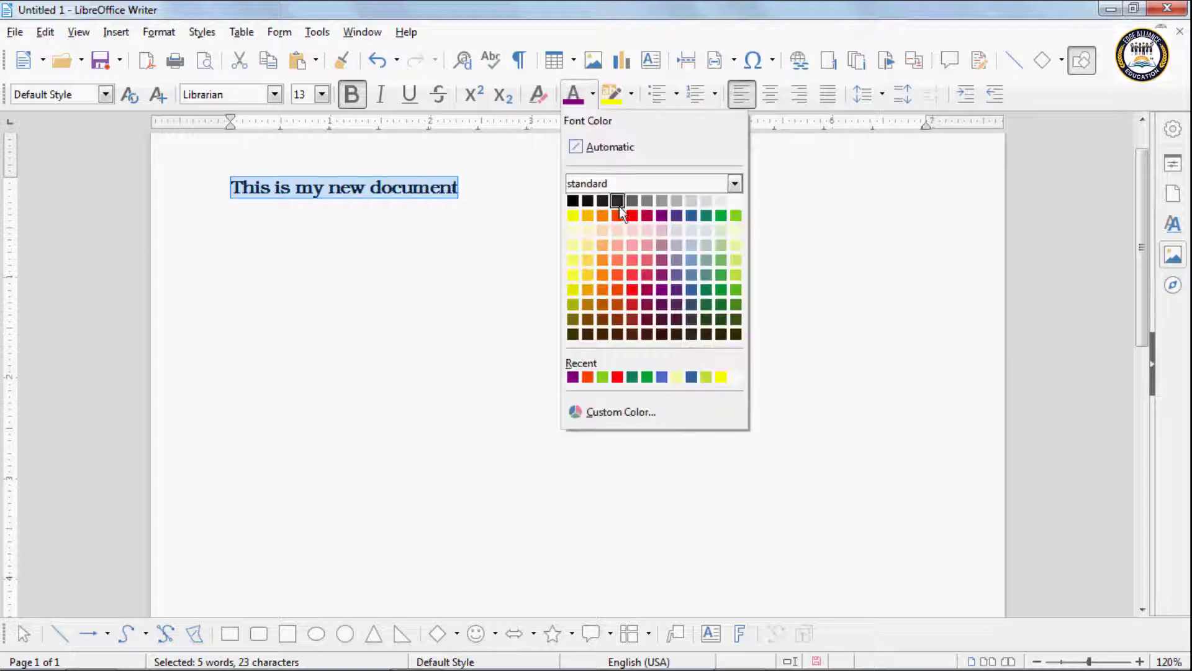
{"action": "left_click", "coordinate": [616, 215]}
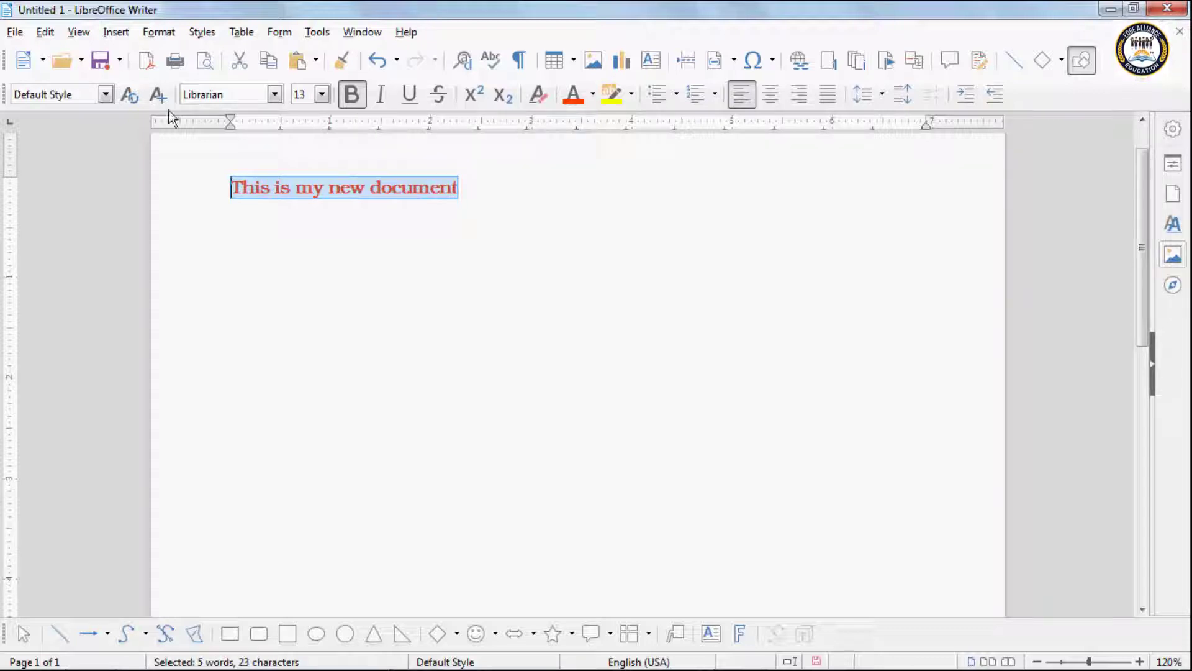
Step: Clear the direct formatting back to plain Liberation Serif 12 and add an empty paragraph below
{"action": "left_click", "coordinate": [537, 103]}
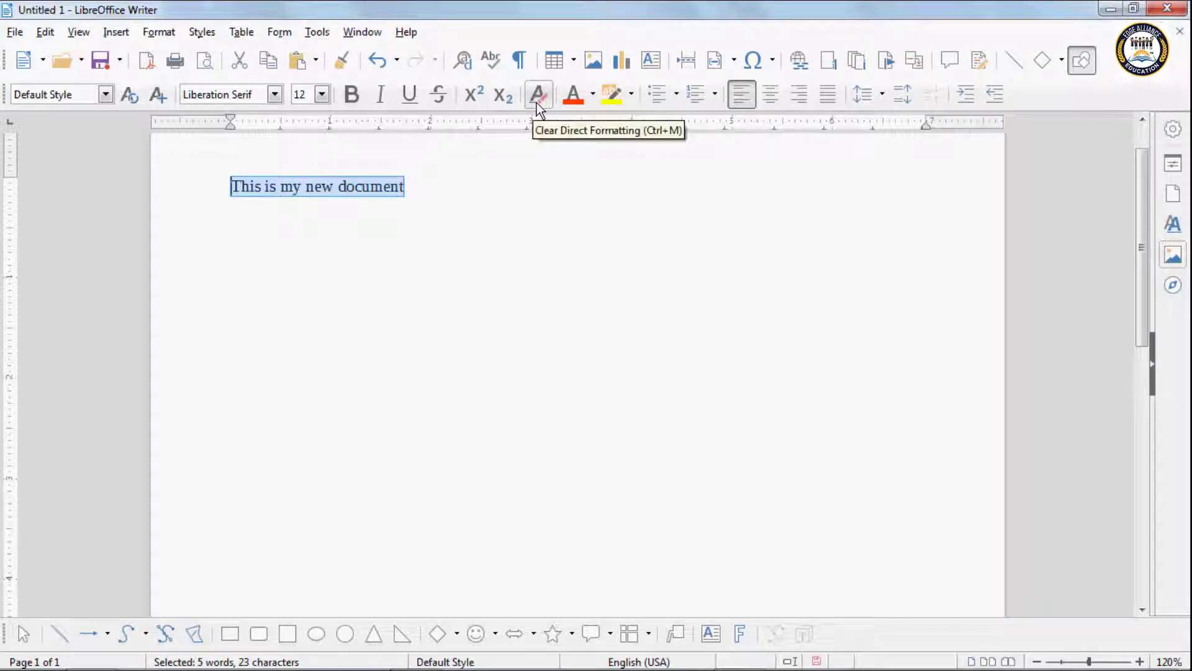
{"action": "left_click", "coordinate": [410, 189]}
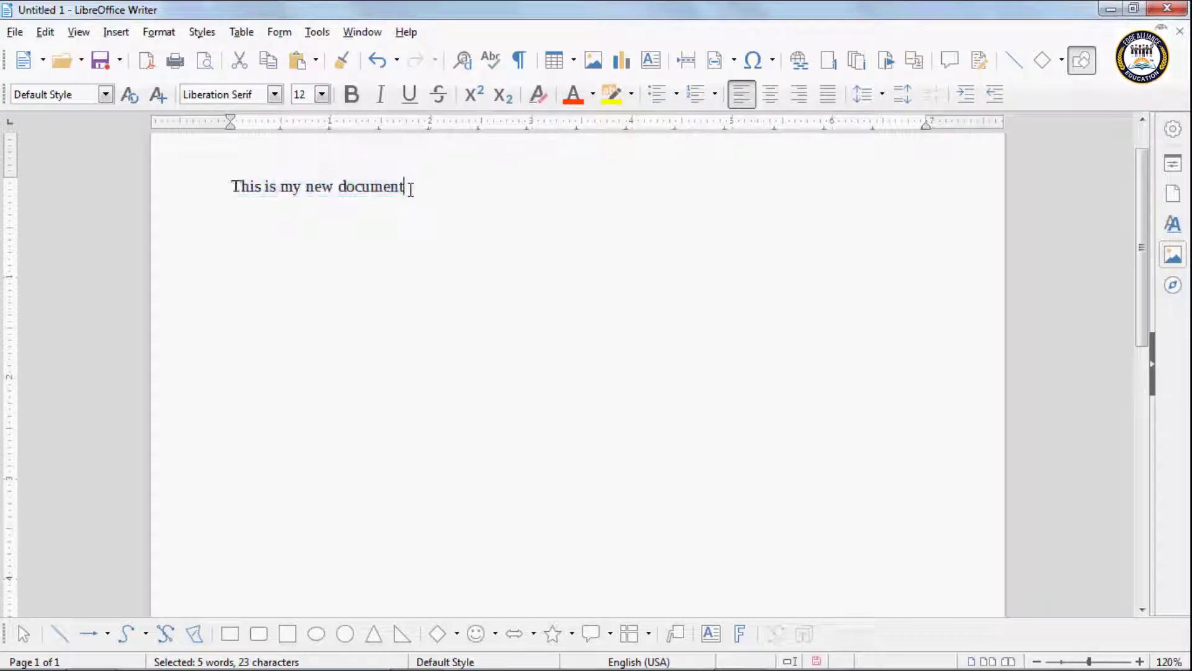
{"action": "key", "text": "Return"}
{"action": "key", "text": "Return"}
{"action": "key", "text": "Return"}
{"action": "key", "text": "Return"}
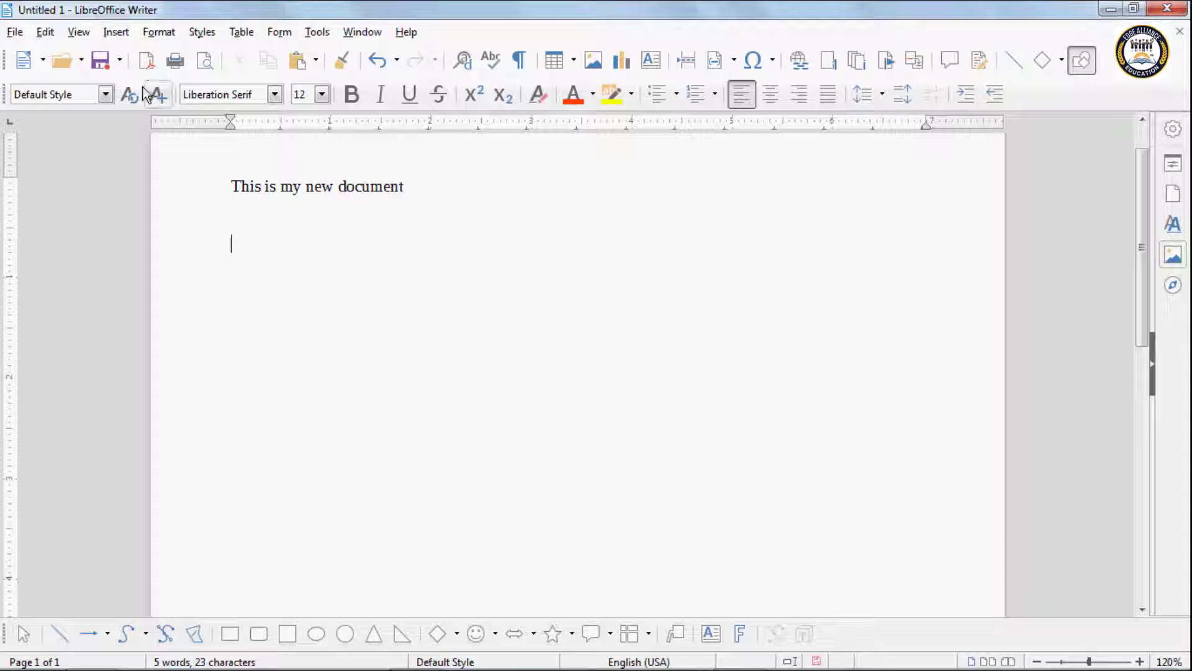
Step: Paste the sentence as unformatted text on the second line and add 'computer machine' after it
{"action": "left_click", "coordinate": [45, 32]}
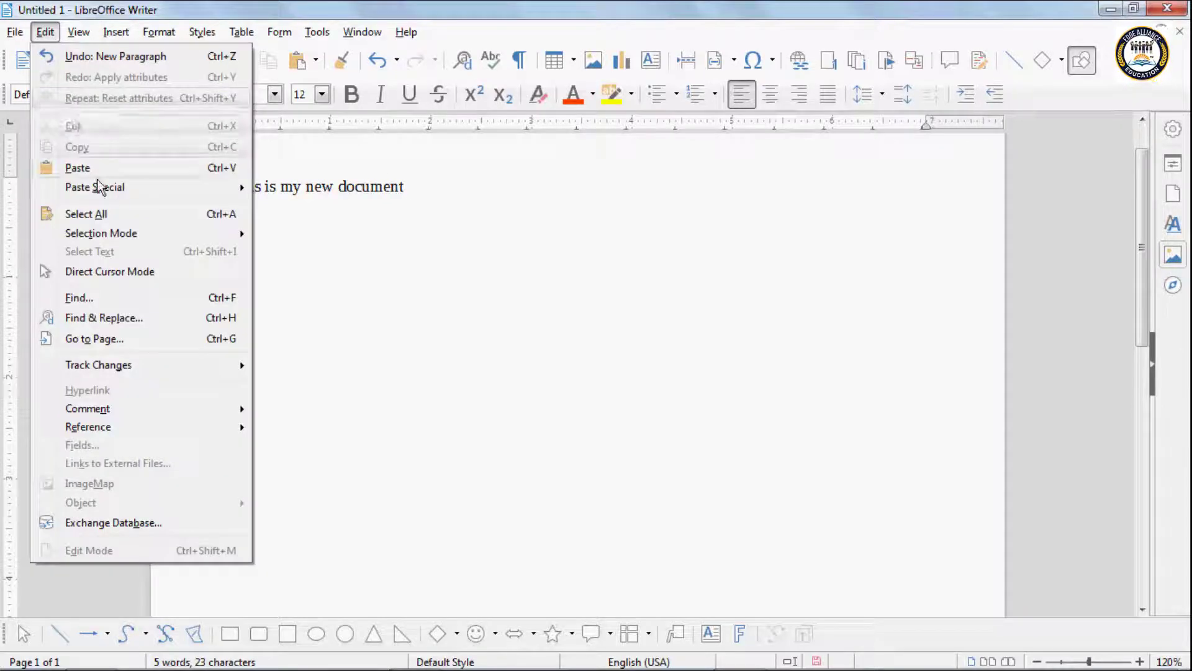
{"action": "mouse_move", "coordinate": [99, 192]}
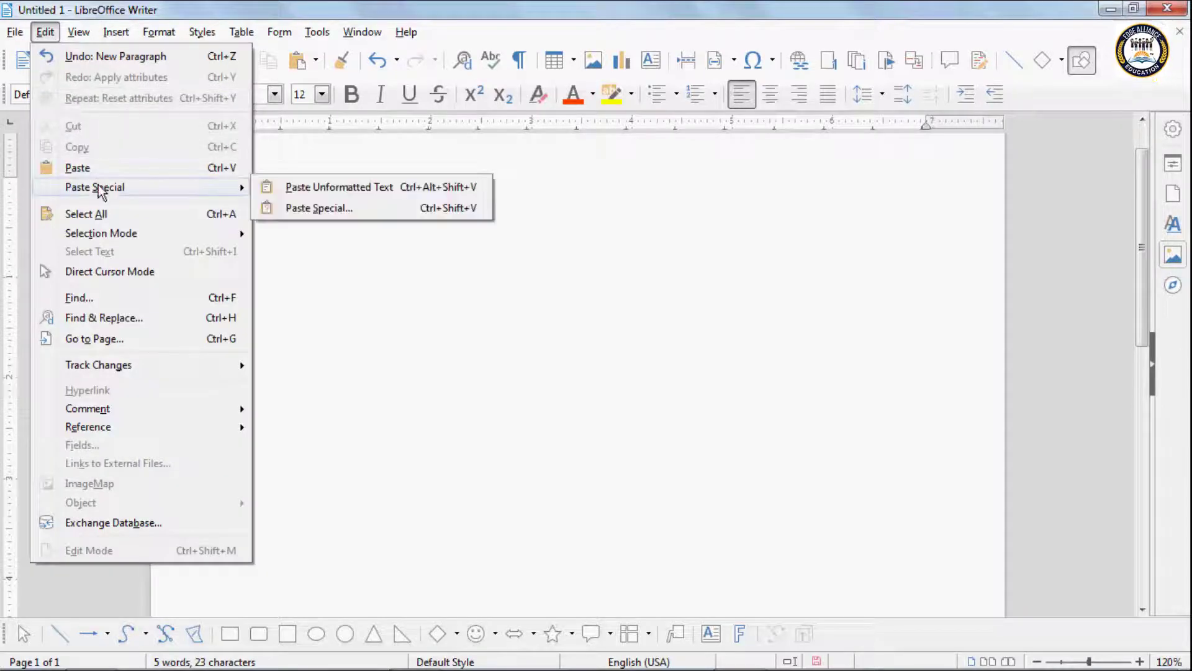
{"action": "left_click", "coordinate": [288, 187]}
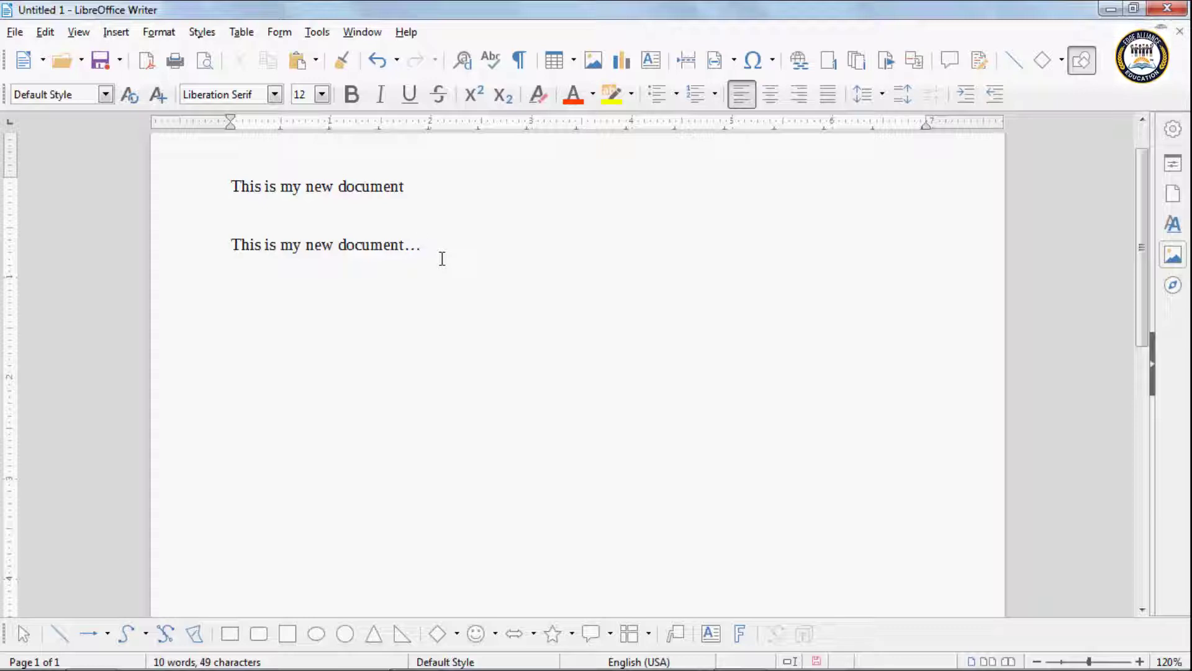
{"action": "type", "text": "comp"}
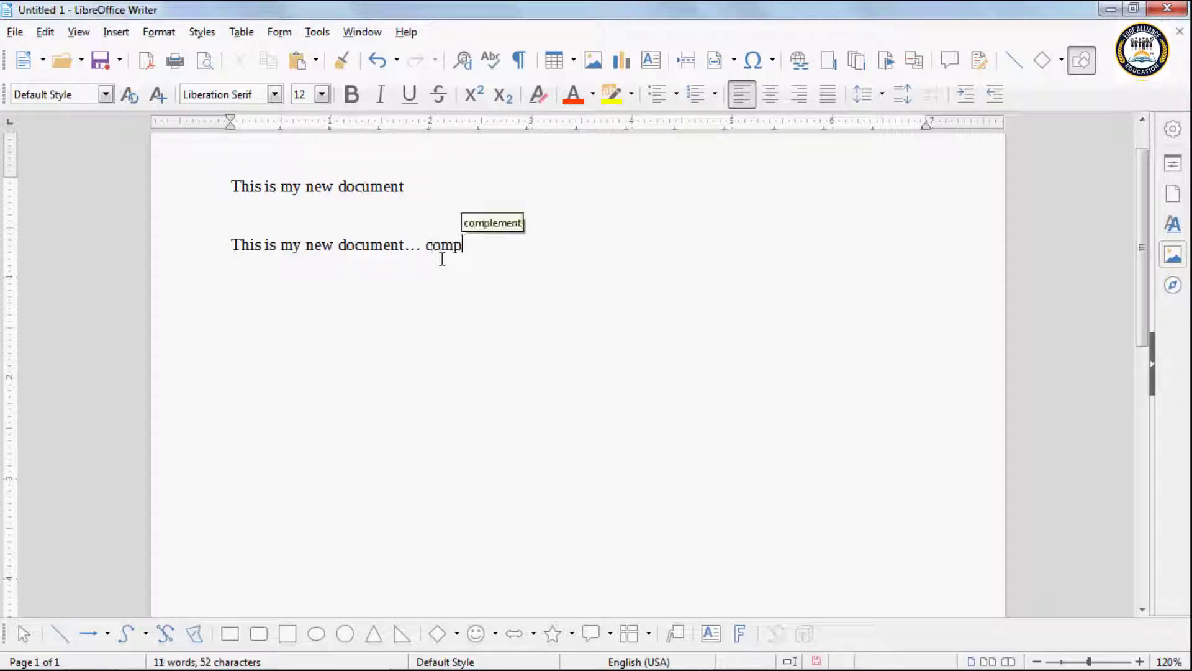
{"action": "type", "text": "uter mac"}
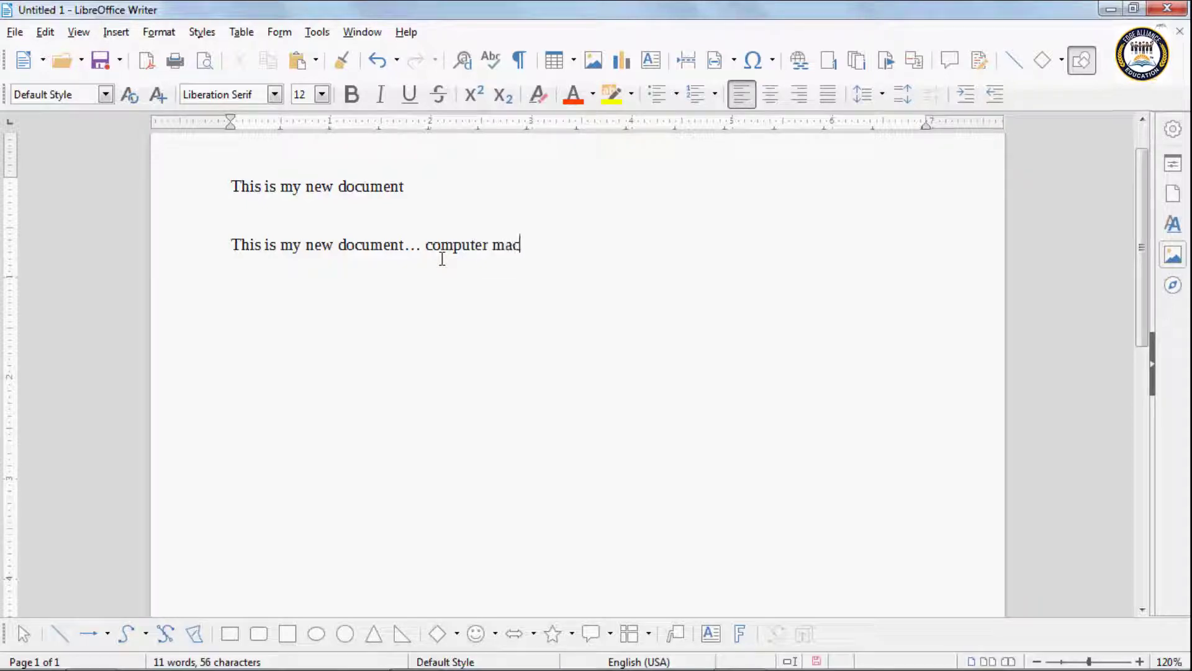
{"action": "type", "text": "hine"}
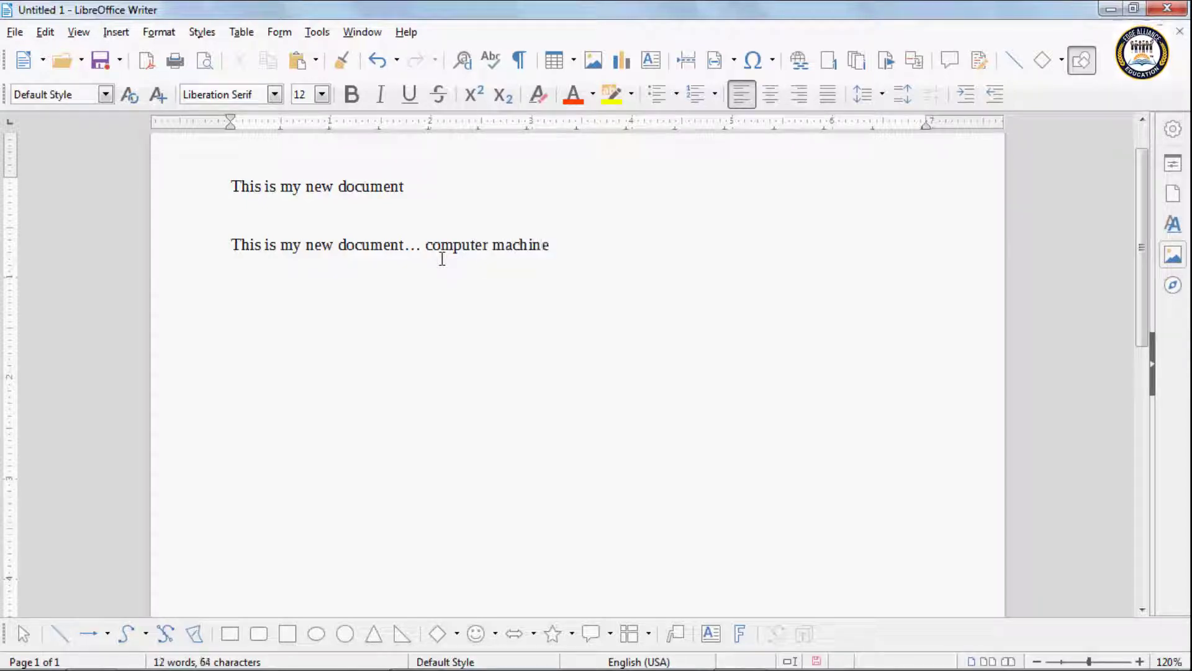
Step: On a new line, paste the sentence as RTF keeping red bold, then type '. this is my computer'
{"action": "key", "text": "Return"}
{"action": "key", "text": "Return"}
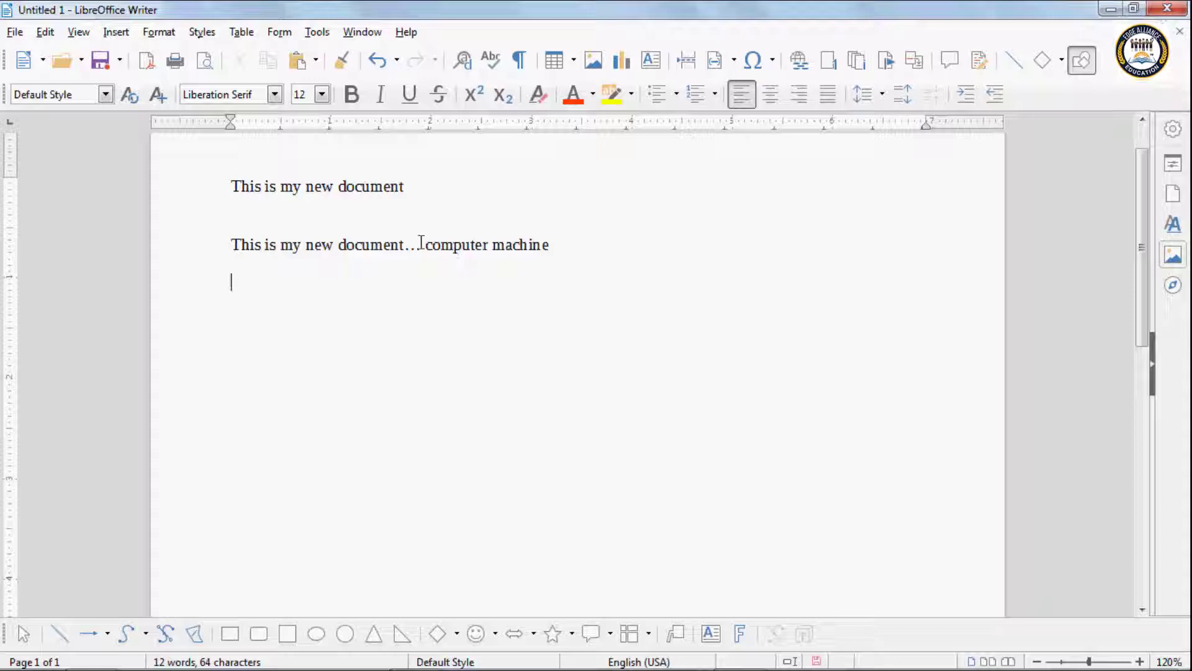
{"action": "left_click", "coordinate": [50, 34]}
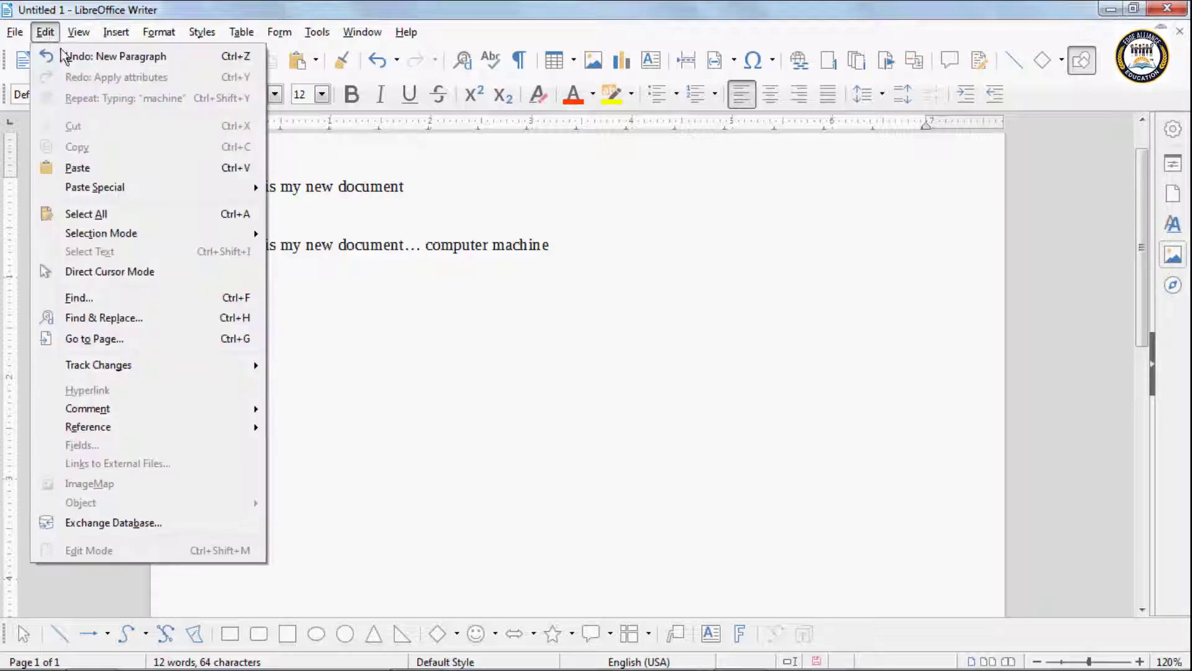
{"action": "mouse_move", "coordinate": [142, 189]}
{"action": "left_click", "coordinate": [315, 209]}
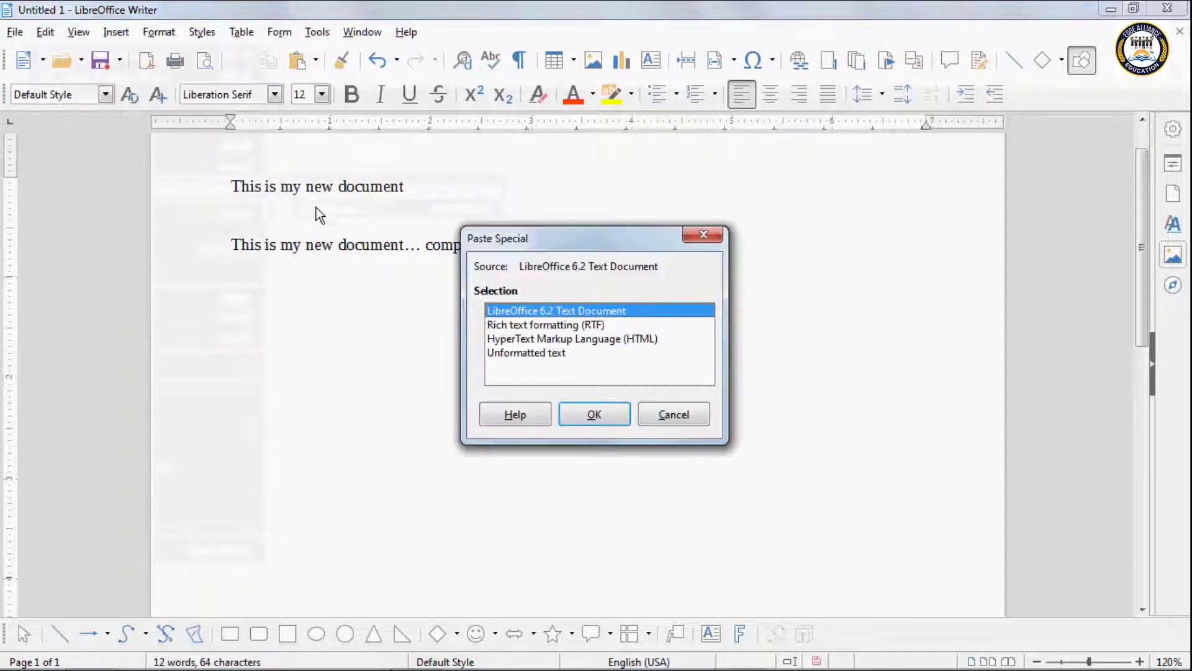
{"action": "left_click", "coordinate": [574, 325]}
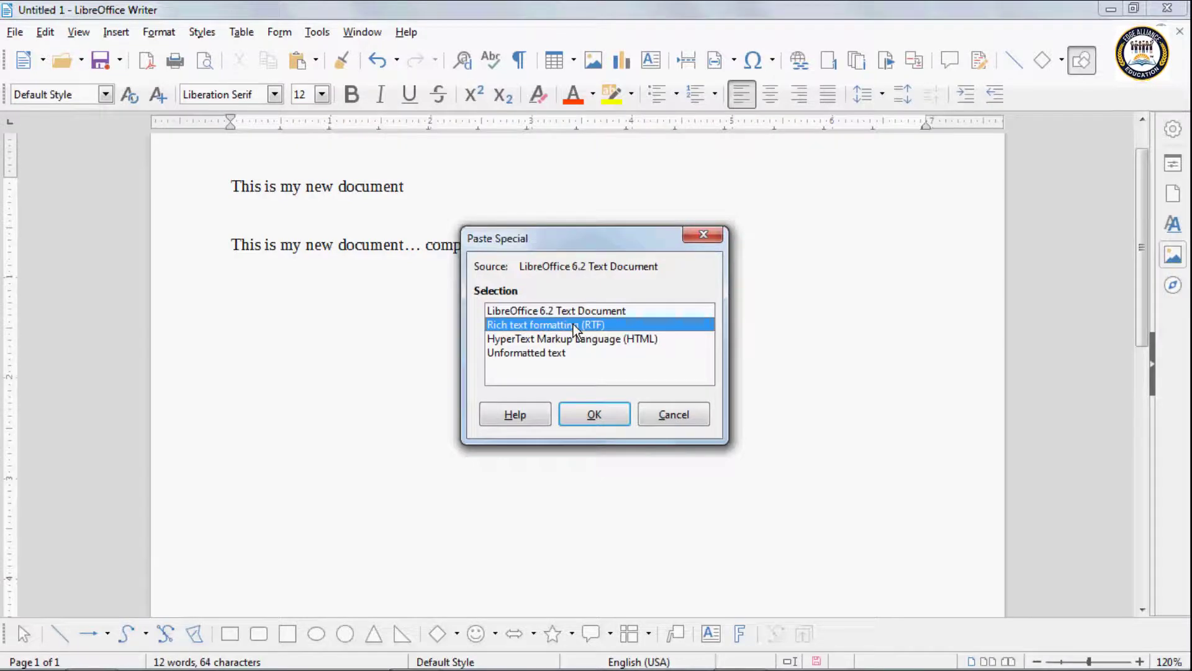
{"action": "left_click", "coordinate": [604, 417]}
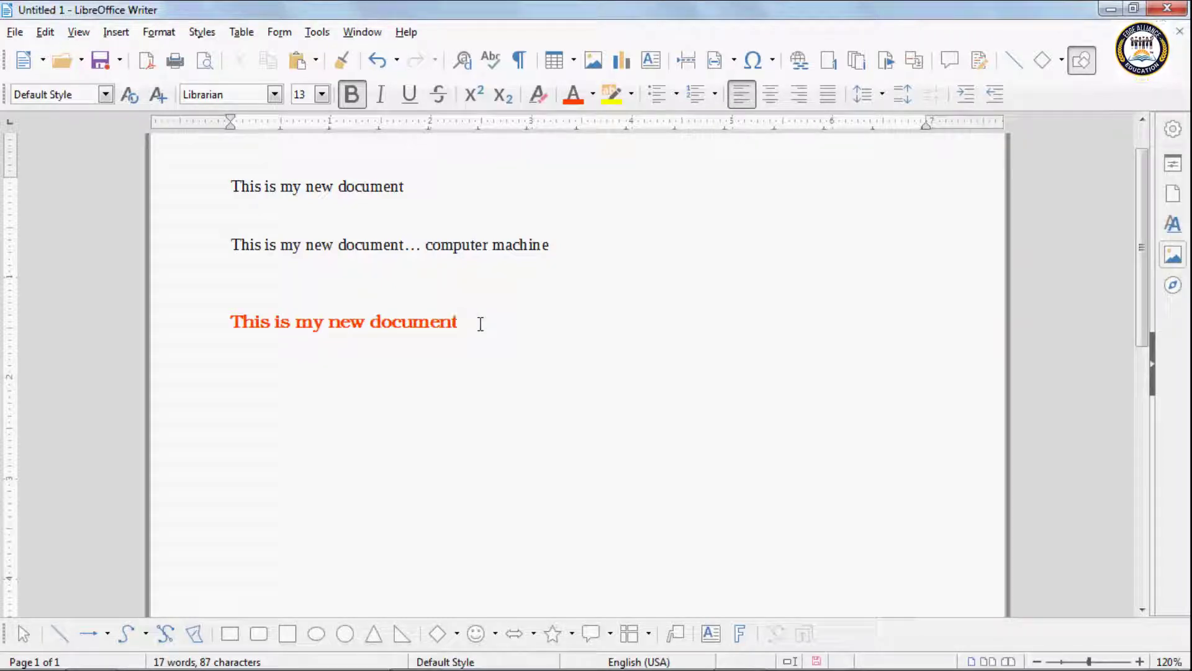
{"action": "type", "text": ". th"}
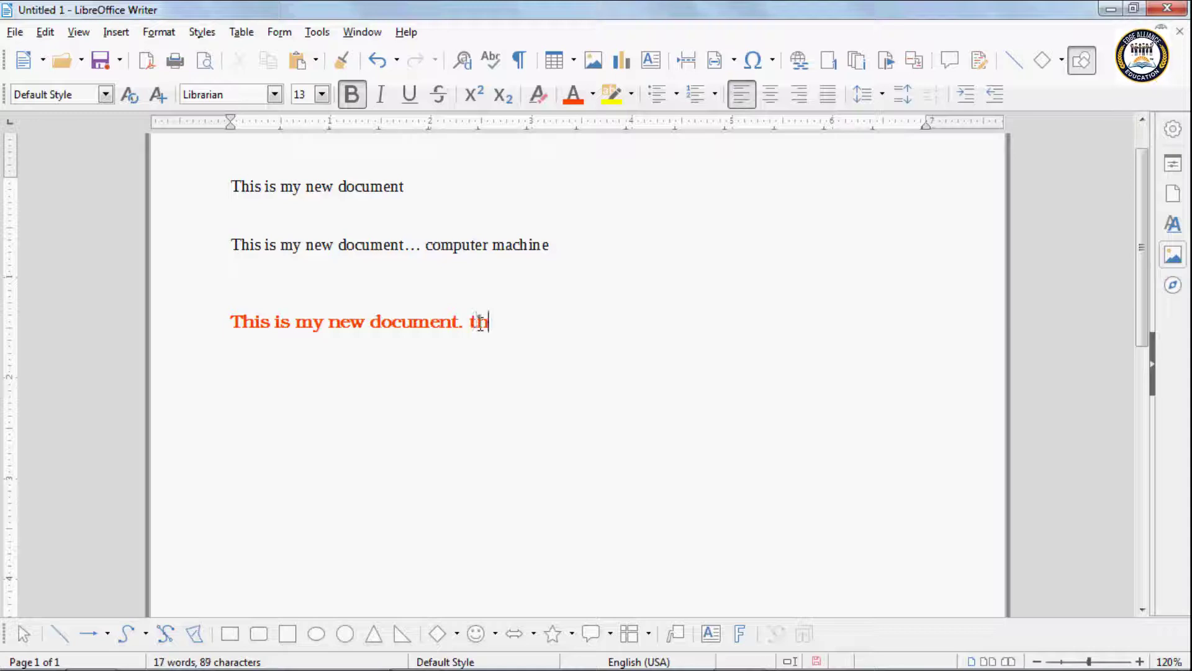
{"action": "type", "text": "is is m"}
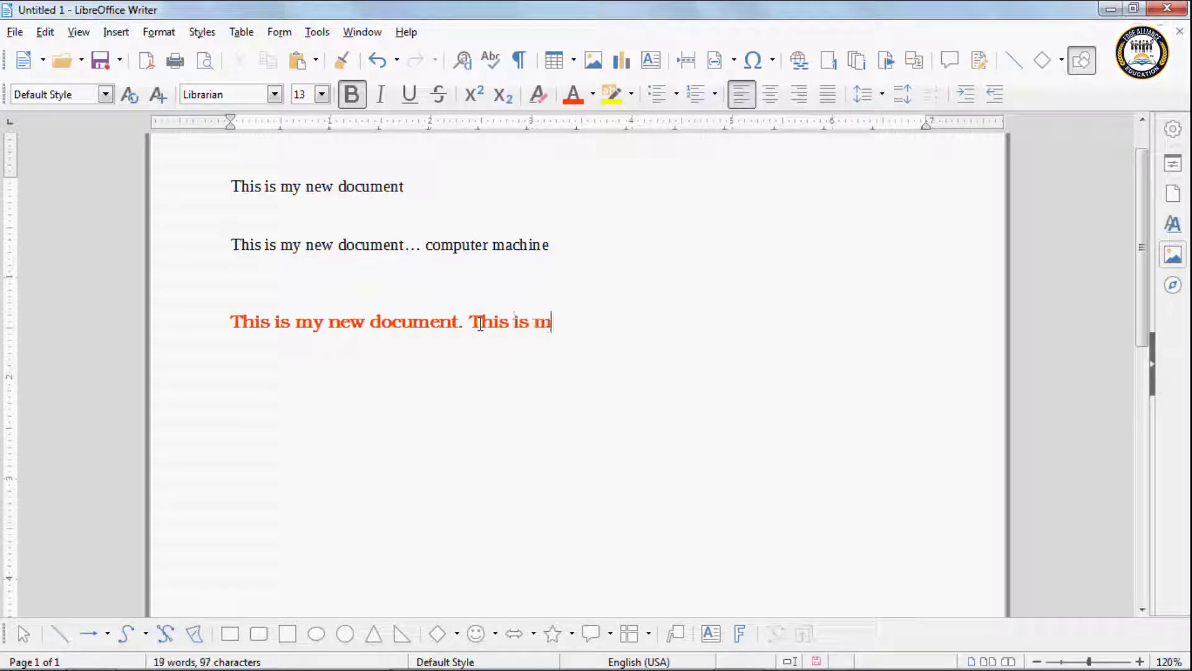
{"action": "type", "text": "y computer"}
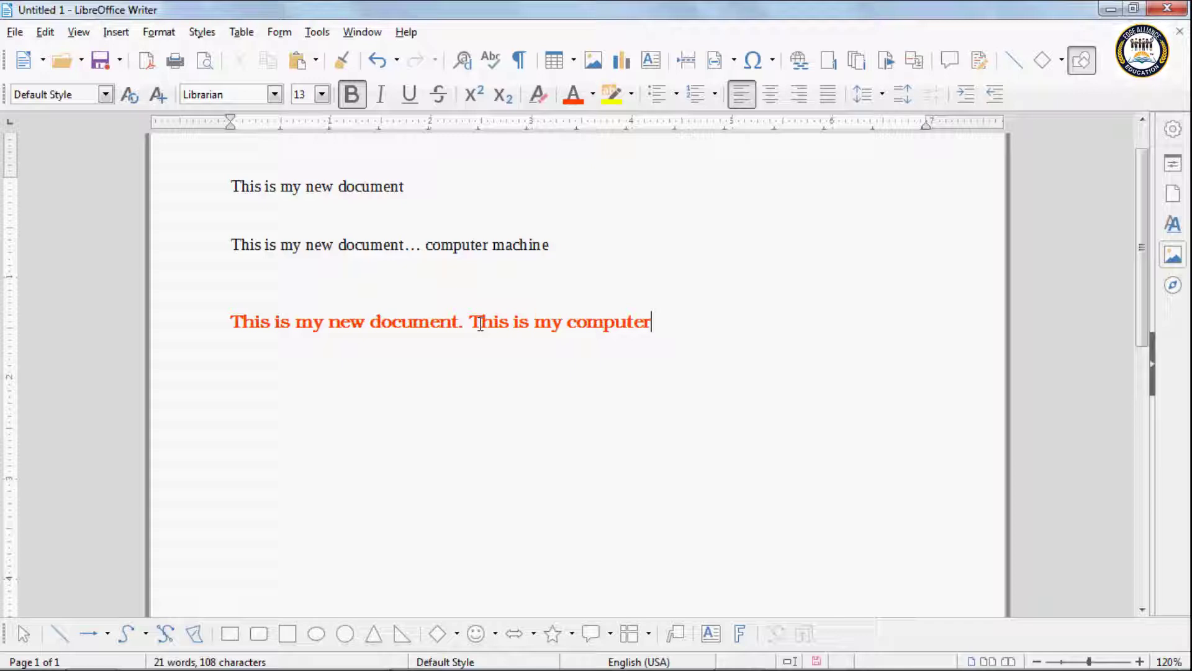
{"action": "scroll", "coordinate": [434, 382], "scroll_direction": "up", "scroll_amount": 2}
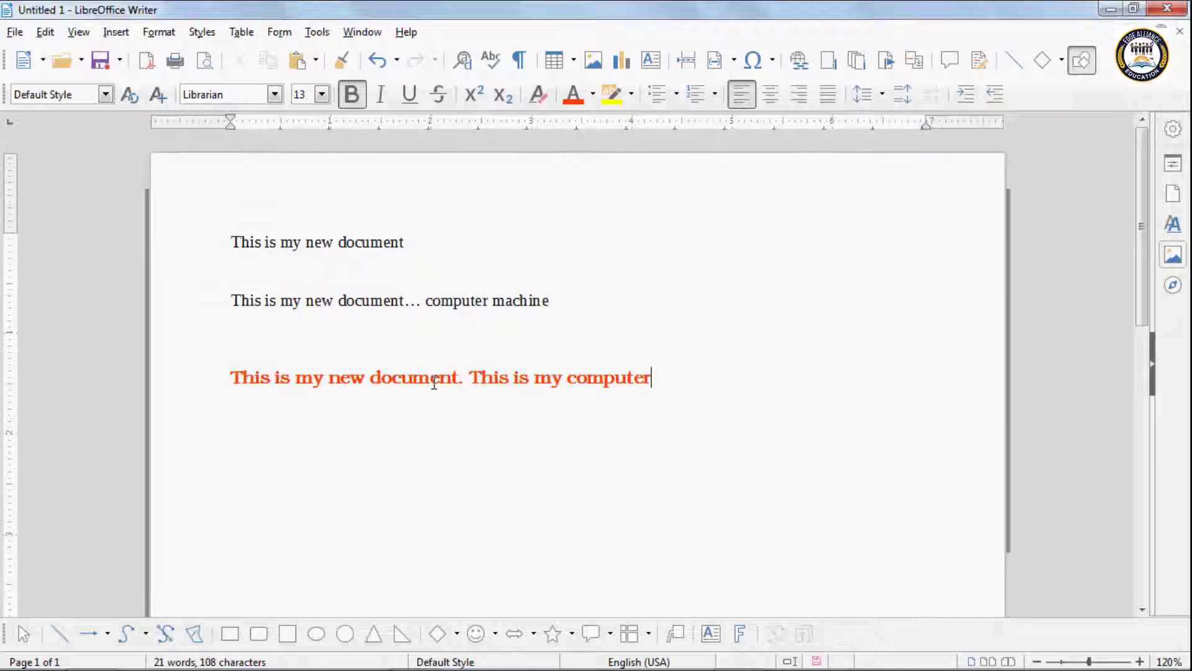
{"action": "scroll", "coordinate": [251, 463], "scroll_direction": "down", "scroll_amount": 5}
{"action": "scroll", "coordinate": [250, 445], "scroll_direction": "up", "scroll_amount": 2}
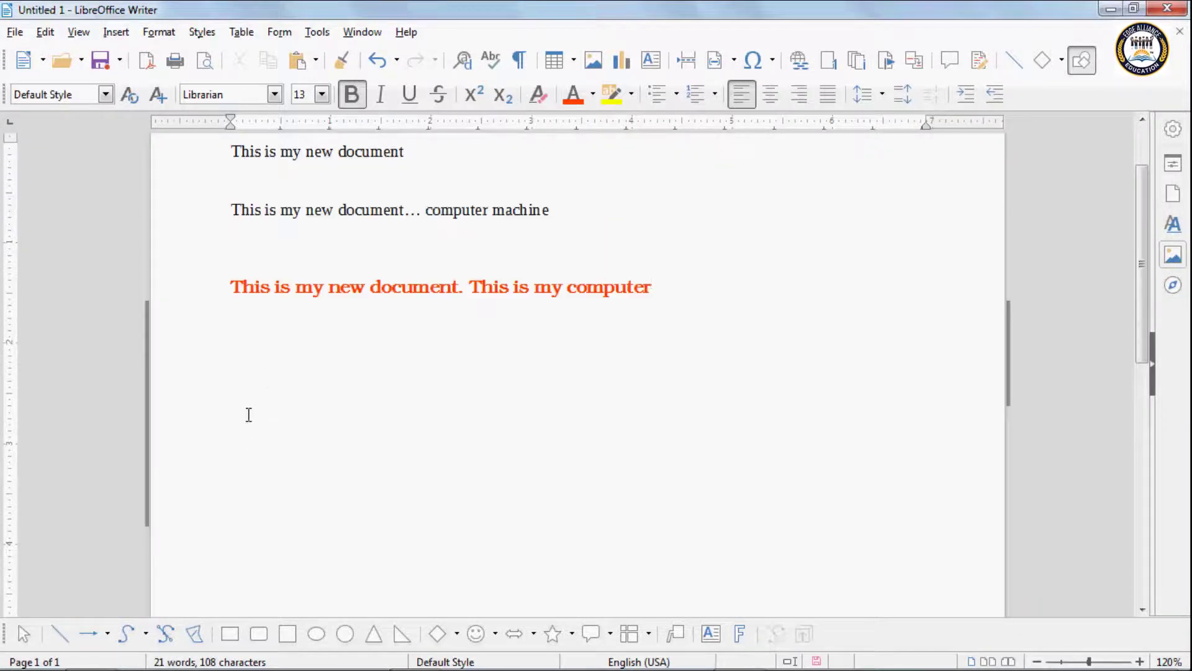
Step: Reopen Paste Special and cancel it, then move to the empty line below the first sentence
{"action": "left_click", "coordinate": [45, 32]}
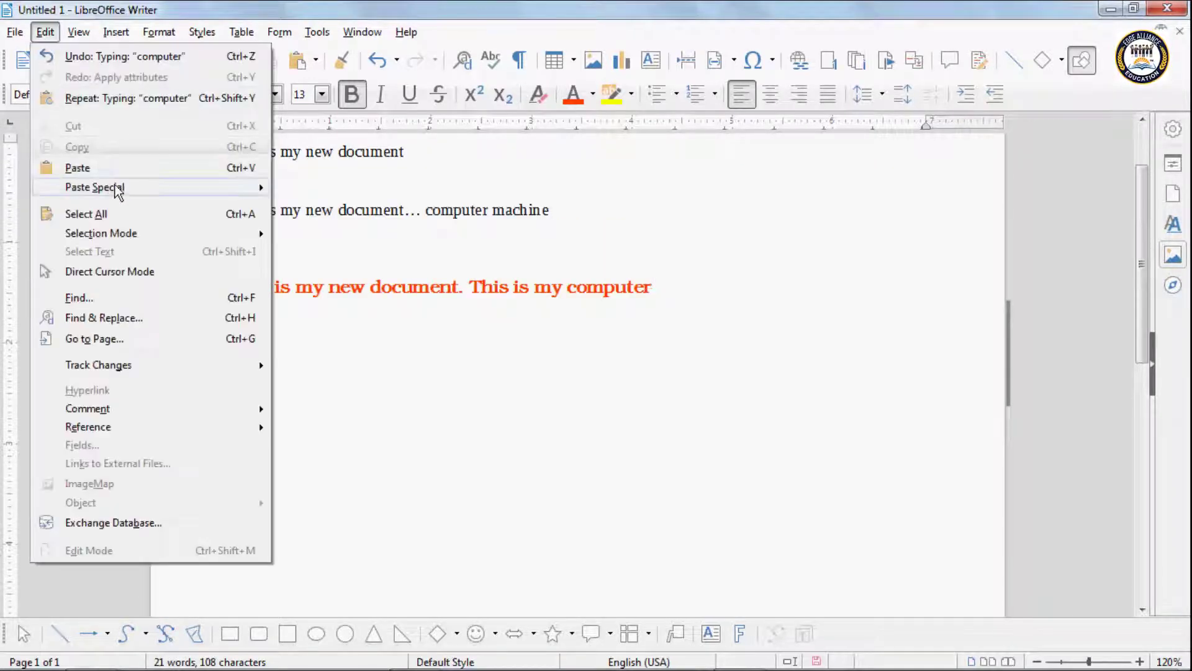
{"action": "mouse_move", "coordinate": [211, 188]}
{"action": "left_click", "coordinate": [333, 210]}
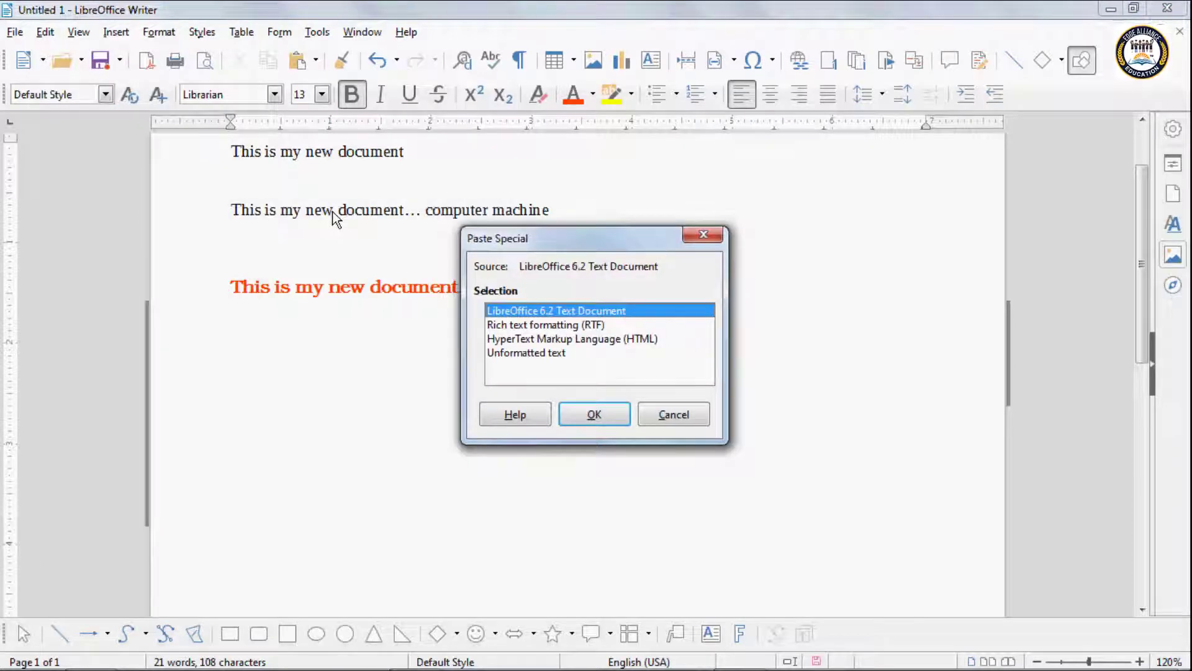
{"action": "left_click", "coordinate": [662, 417]}
{"action": "scroll", "coordinate": [522, 336], "scroll_direction": "up", "scroll_amount": 3}
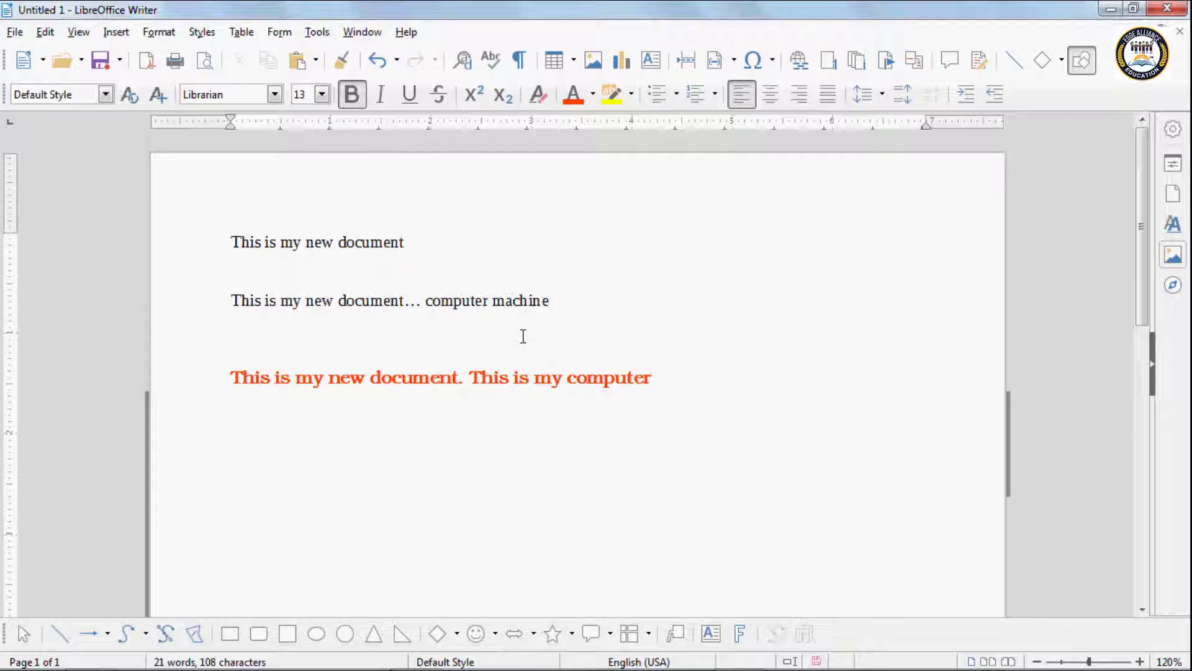
{"action": "left_click", "coordinate": [361, 257]}
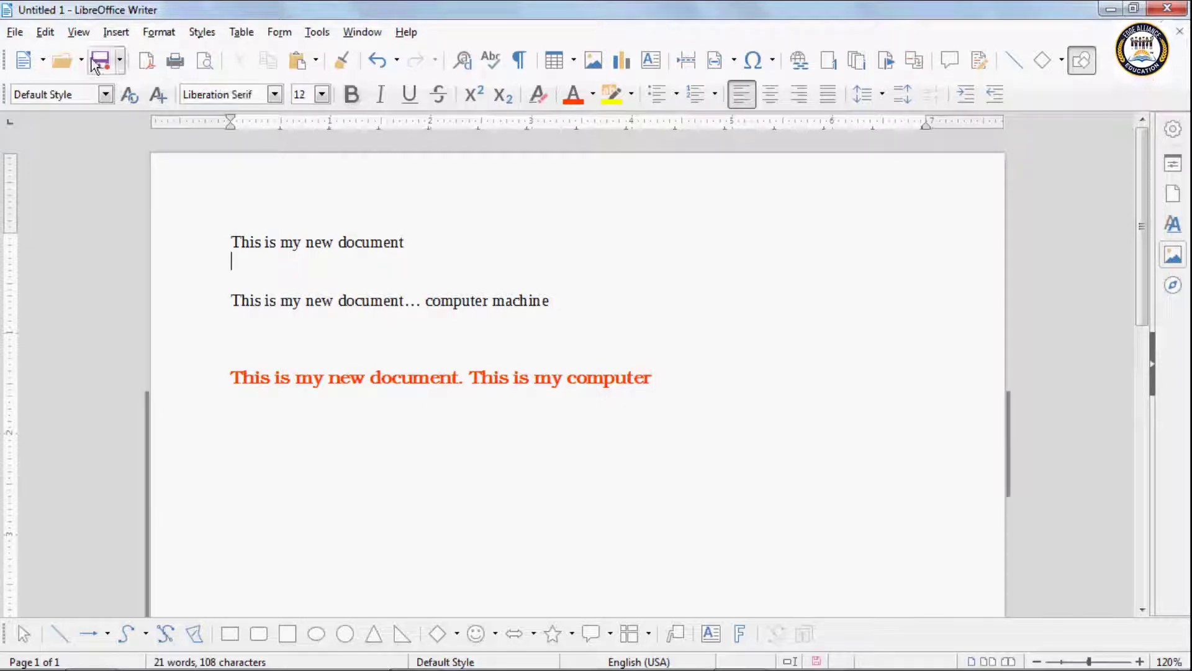
{"action": "left_click", "coordinate": [48, 33]}
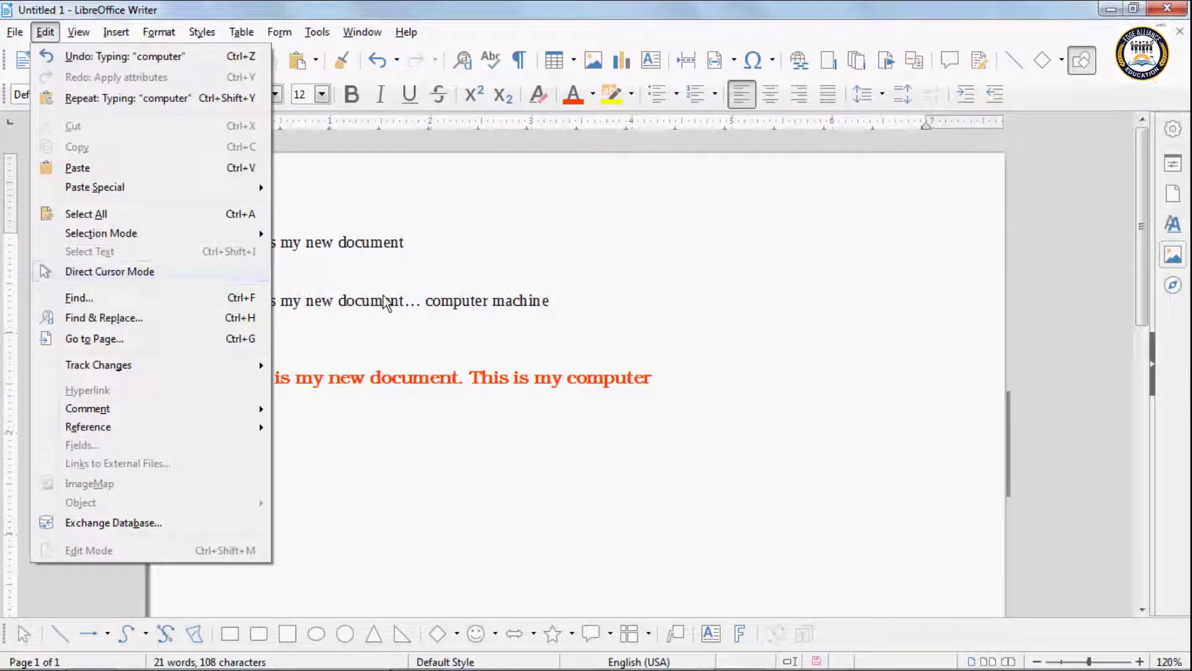
Step: Delete all the document text and type 'this' in red bold at the top
{"action": "left_click", "coordinate": [411, 299]}
{"action": "key", "text": "ctrl+a"}
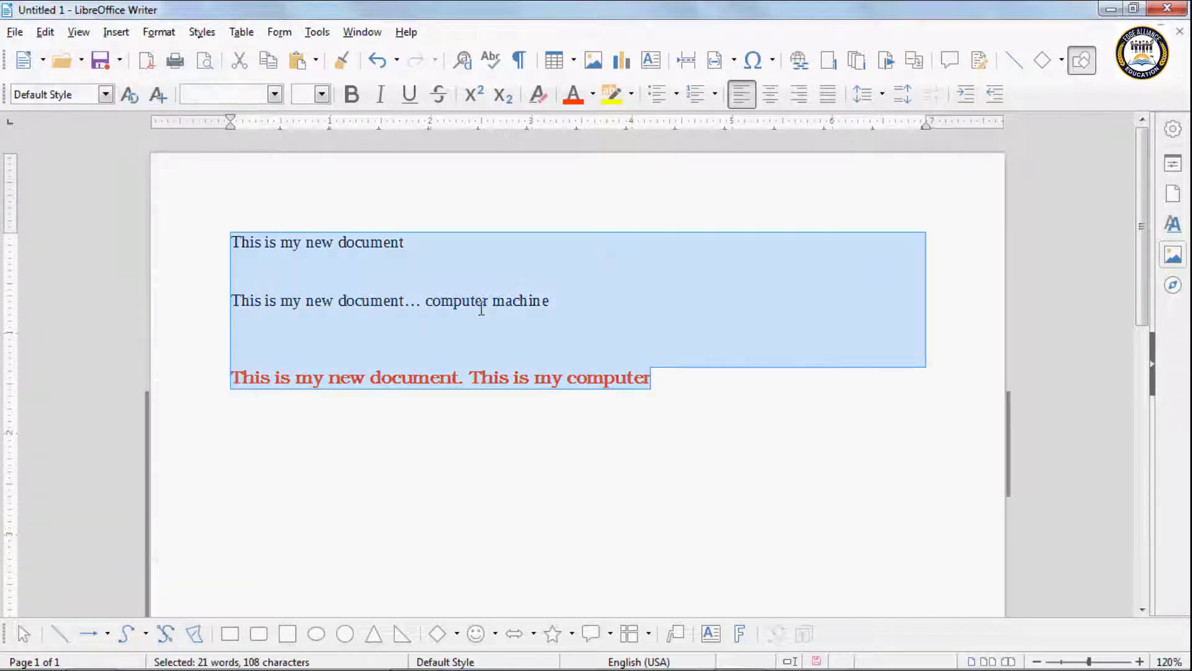
{"action": "key", "text": "Delete"}
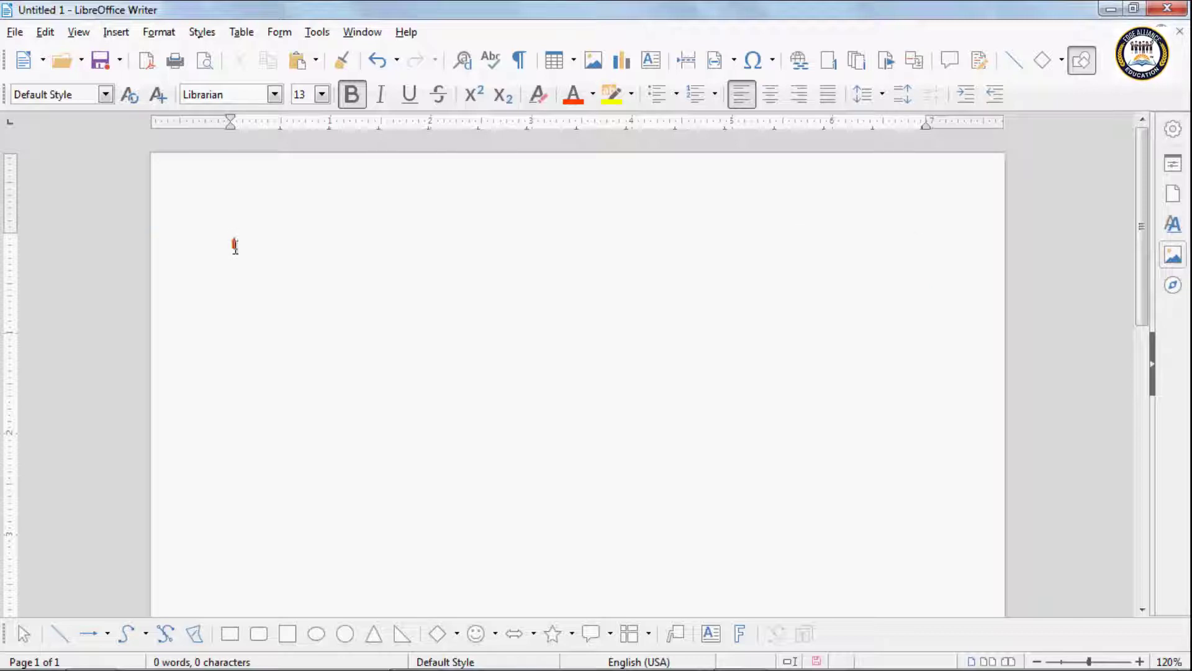
{"action": "type", "text": "this"}
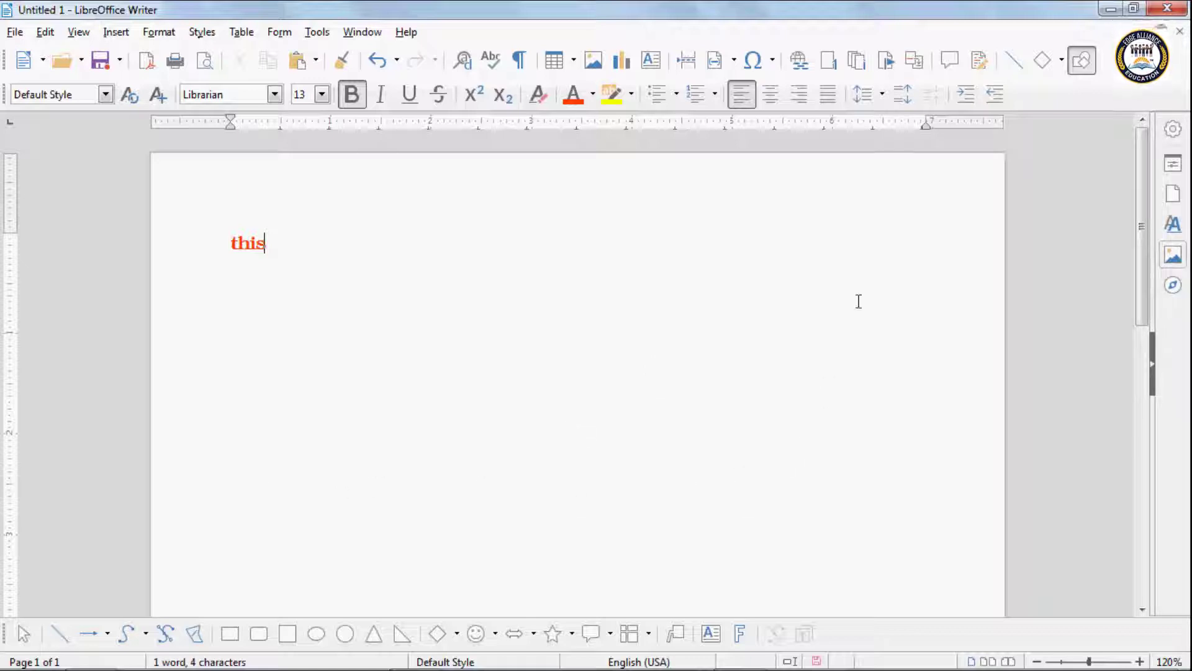
{"action": "scroll", "coordinate": [590, 532], "scroll_direction": "down", "scroll_amount": 3}
{"action": "scroll", "coordinate": [389, 455], "scroll_direction": "up", "scroll_amount": 3}
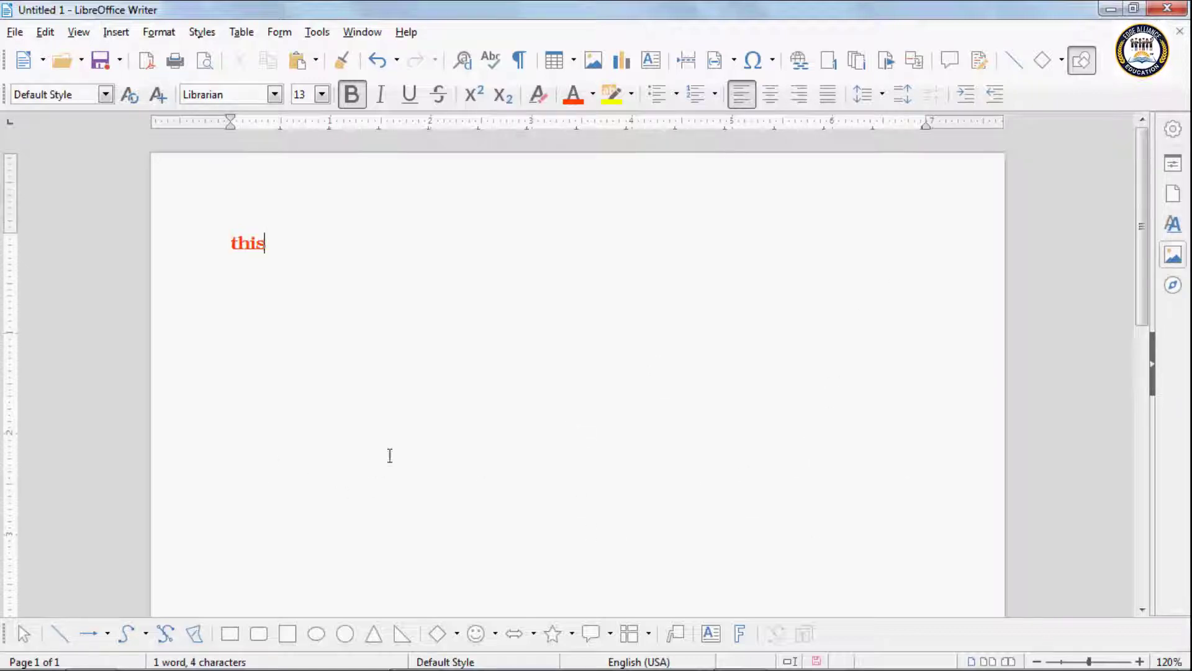
{"action": "scroll", "coordinate": [648, 590], "scroll_direction": "down", "scroll_amount": 3}
{"action": "scroll", "coordinate": [337, 535], "scroll_direction": "up", "scroll_amount": 3}
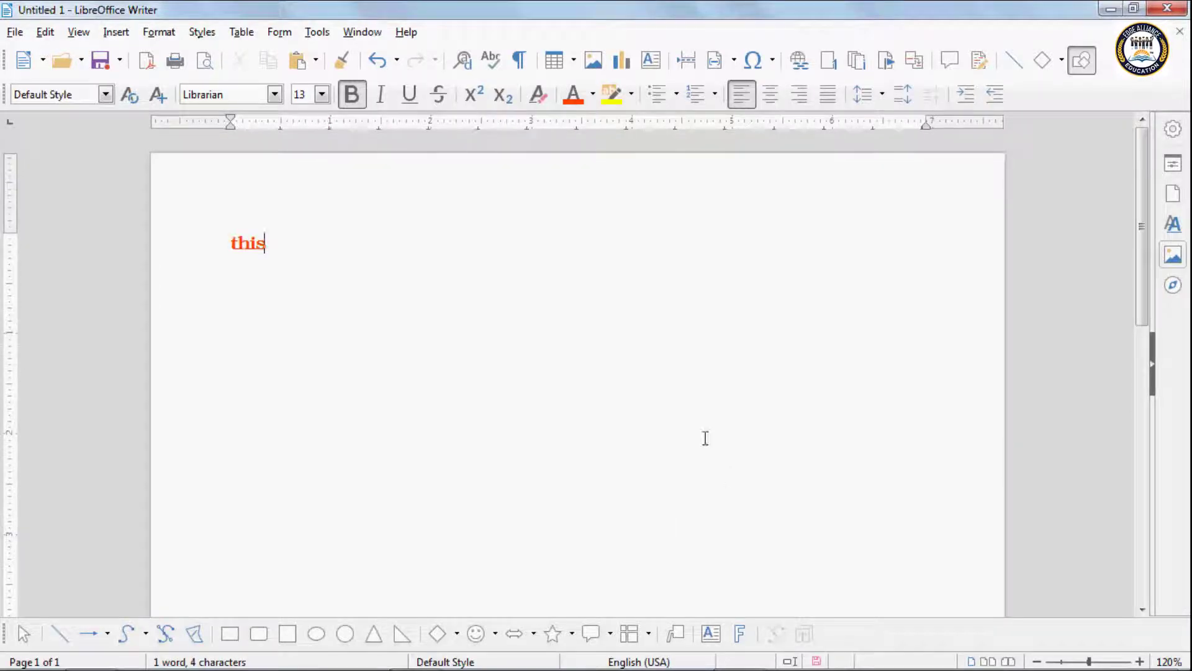
Step: With Direct Cursor Mode on, type 'ggjgh', 'this', 'that' and 'off' at free spots across the page
{"action": "left_click", "coordinate": [44, 32]}
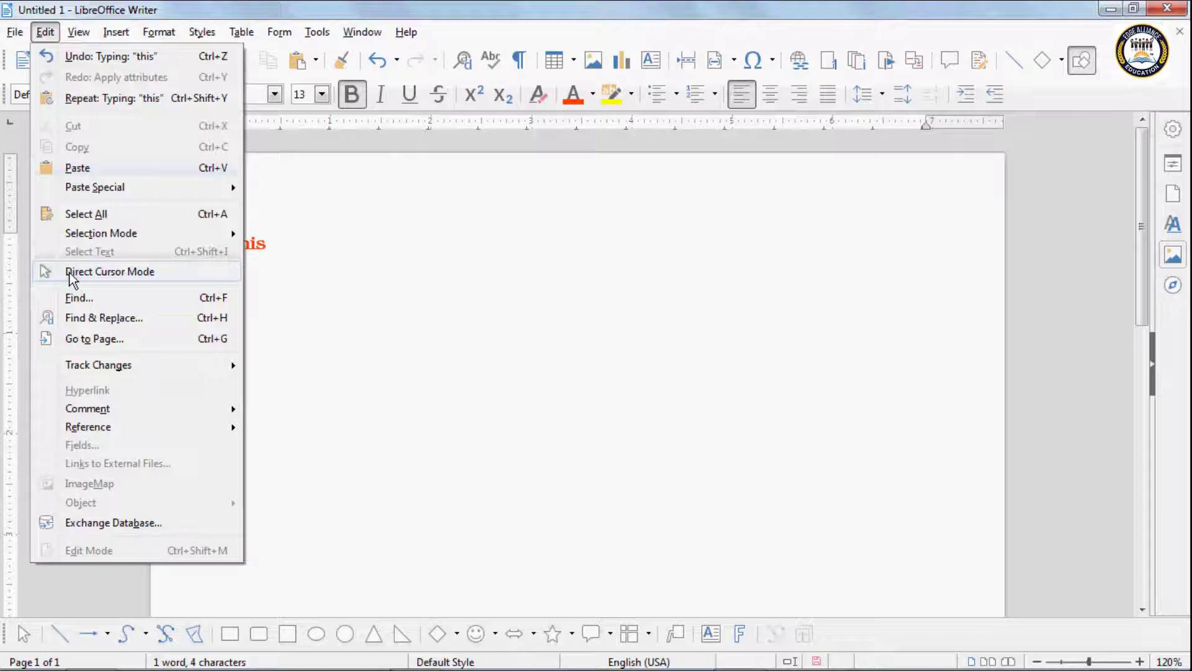
{"action": "left_click", "coordinate": [70, 272]}
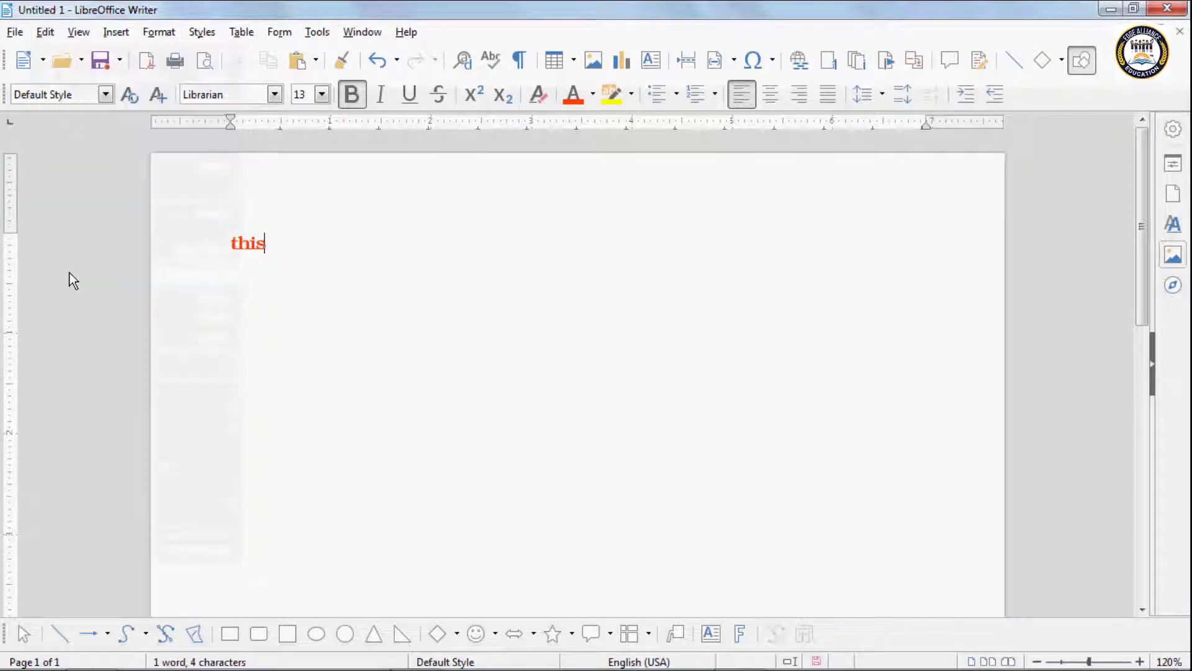
{"action": "left_click", "coordinate": [744, 457]}
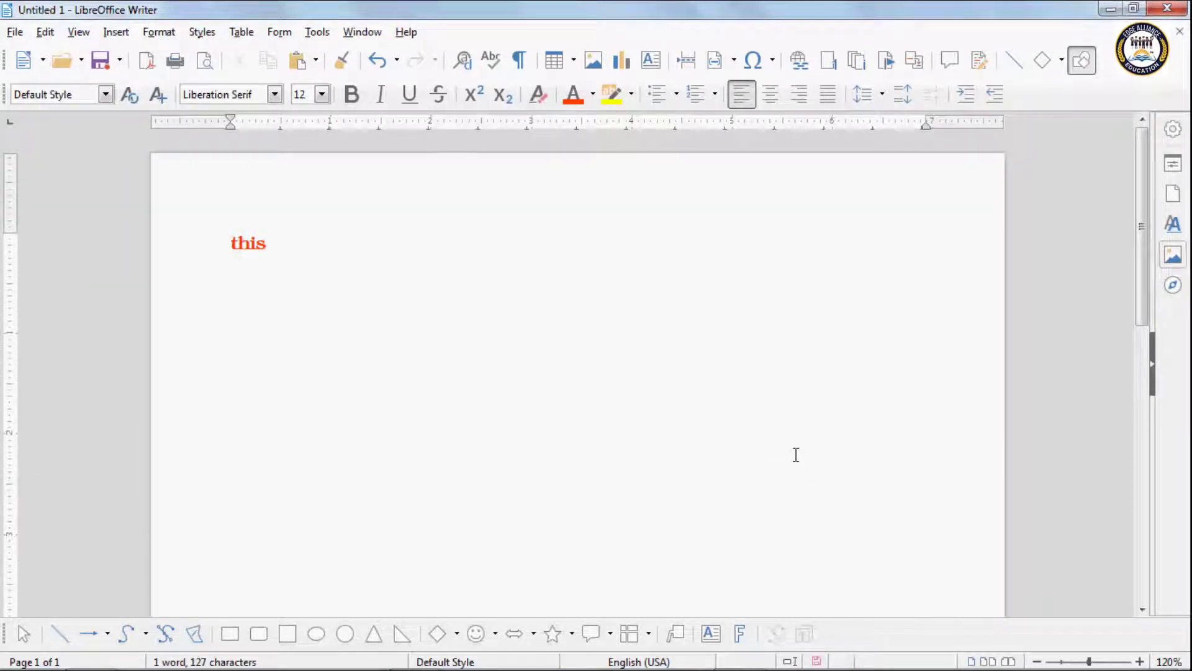
{"action": "type", "text": "ggjgh"}
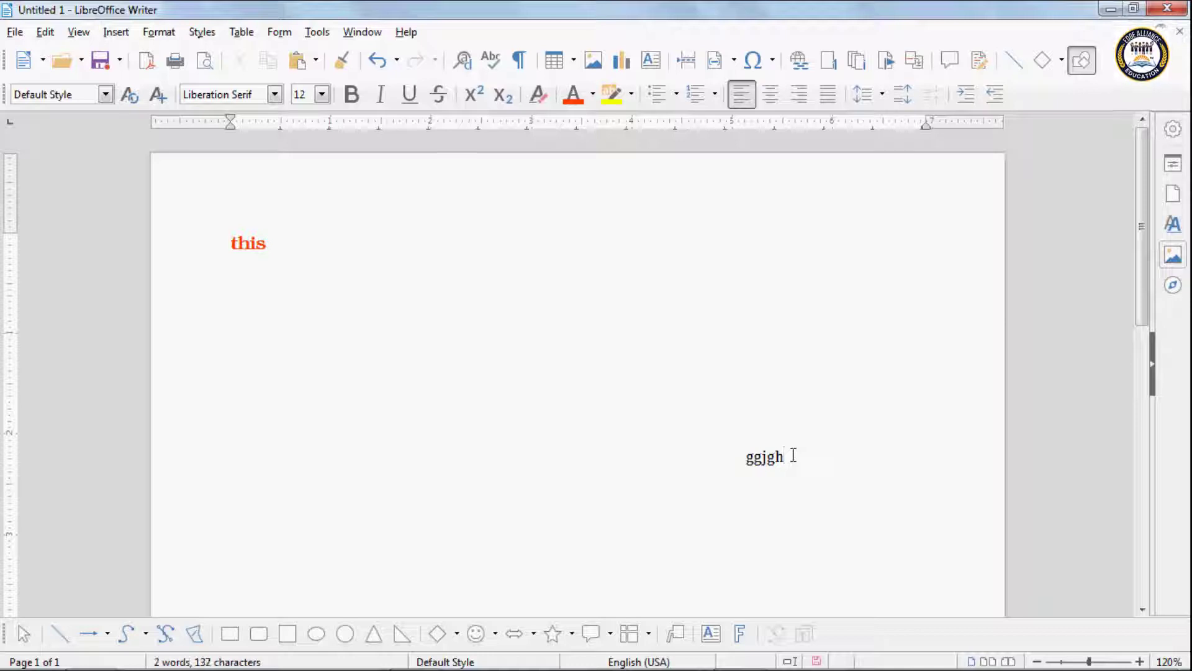
{"action": "left_click", "coordinate": [758, 263]}
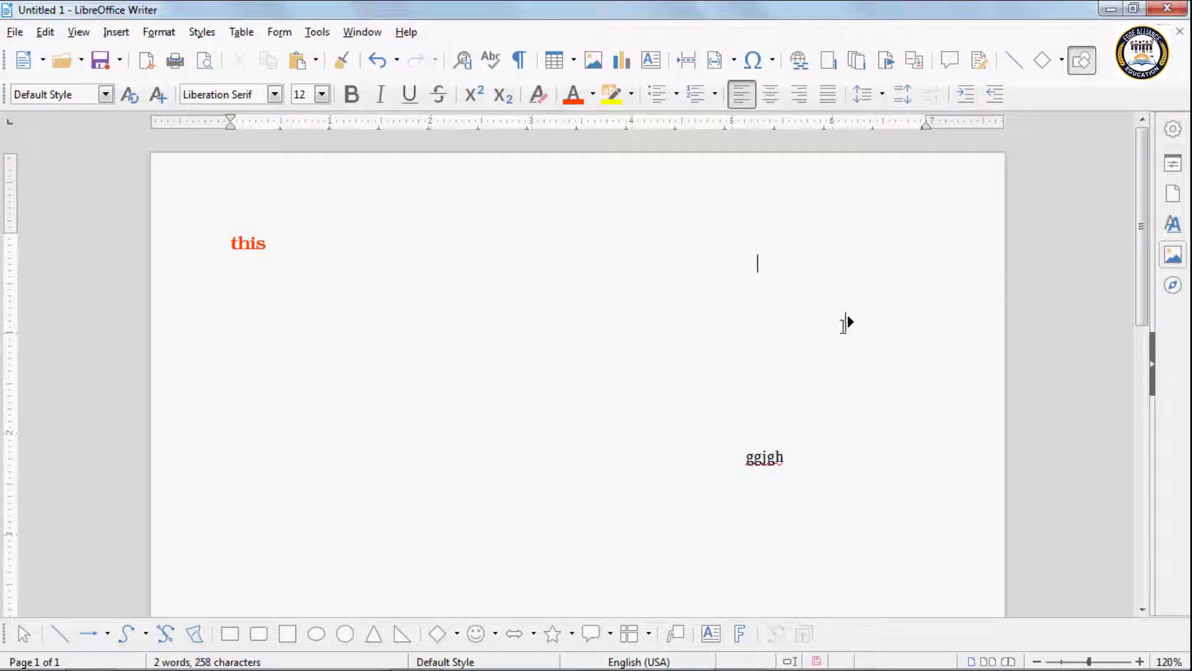
{"action": "type", "text": "this"}
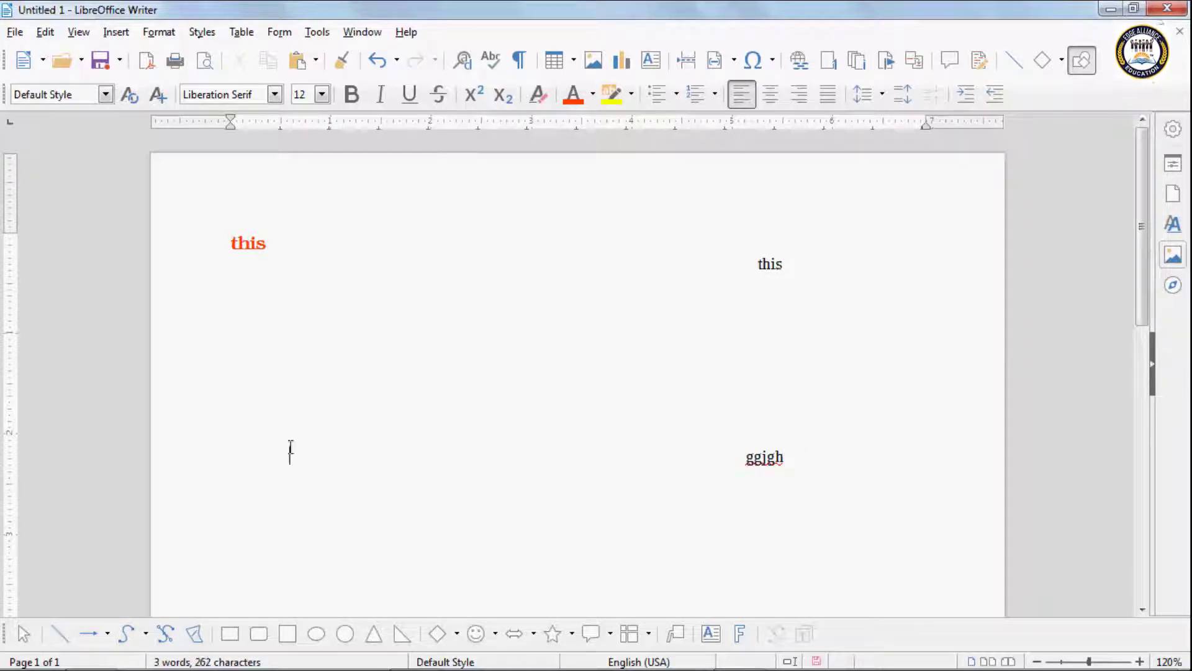
{"action": "left_click", "coordinate": [288, 444]}
{"action": "type", "text": "that"}
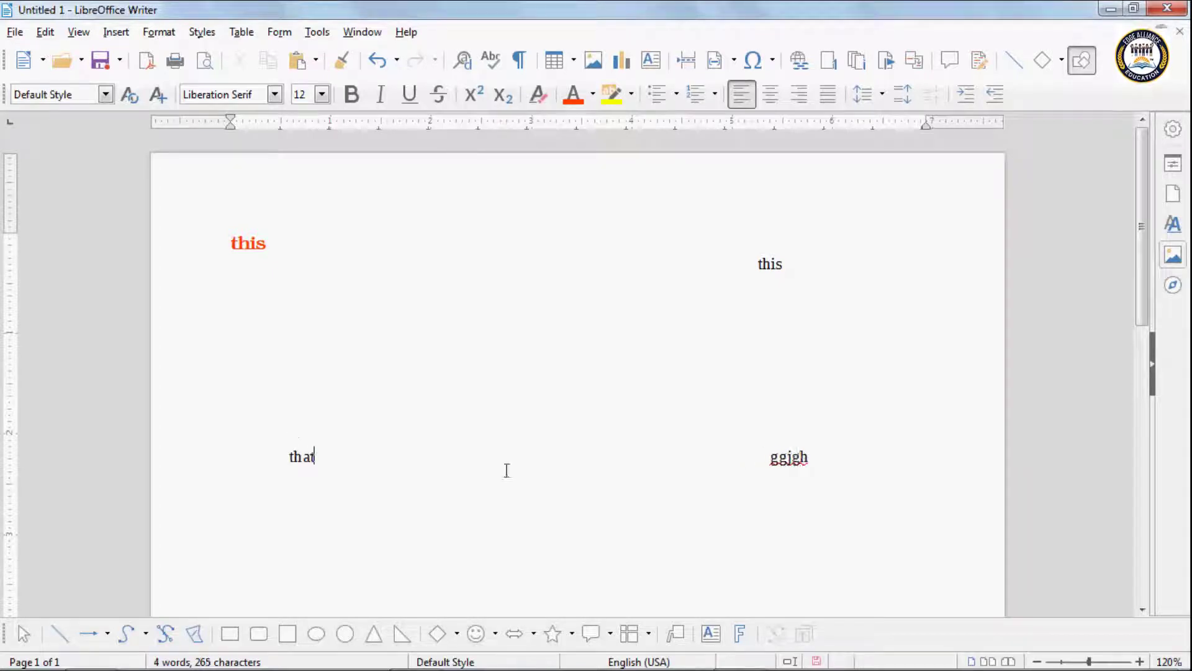
{"action": "left_click", "coordinate": [755, 552]}
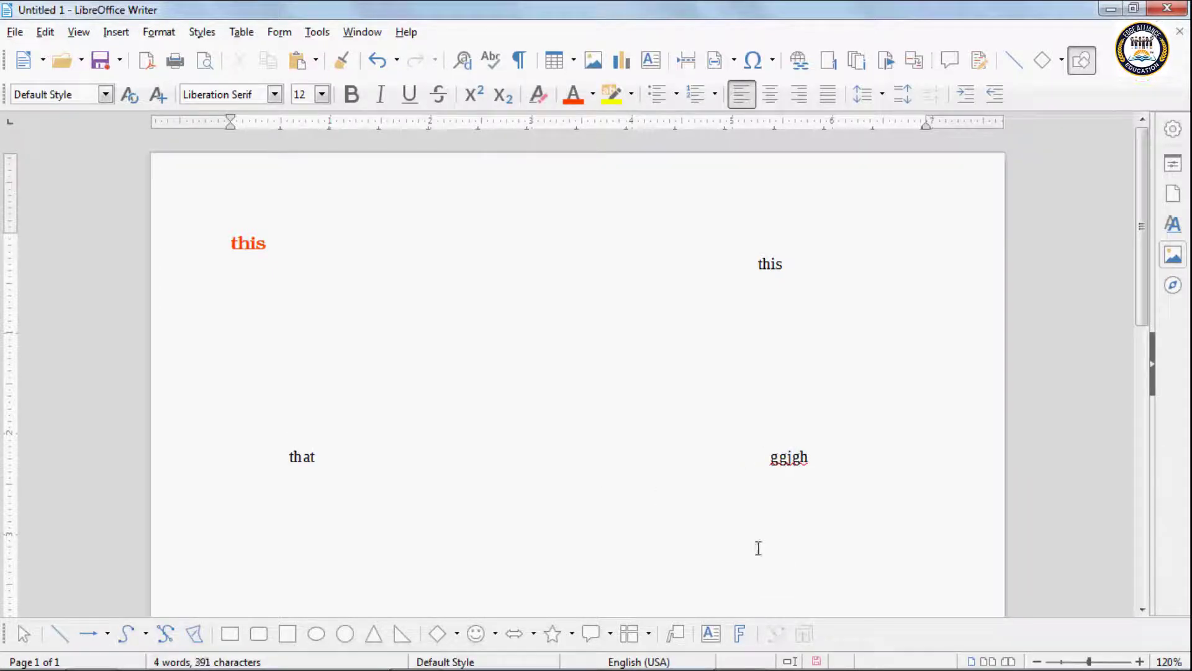
{"action": "type", "text": "off"}
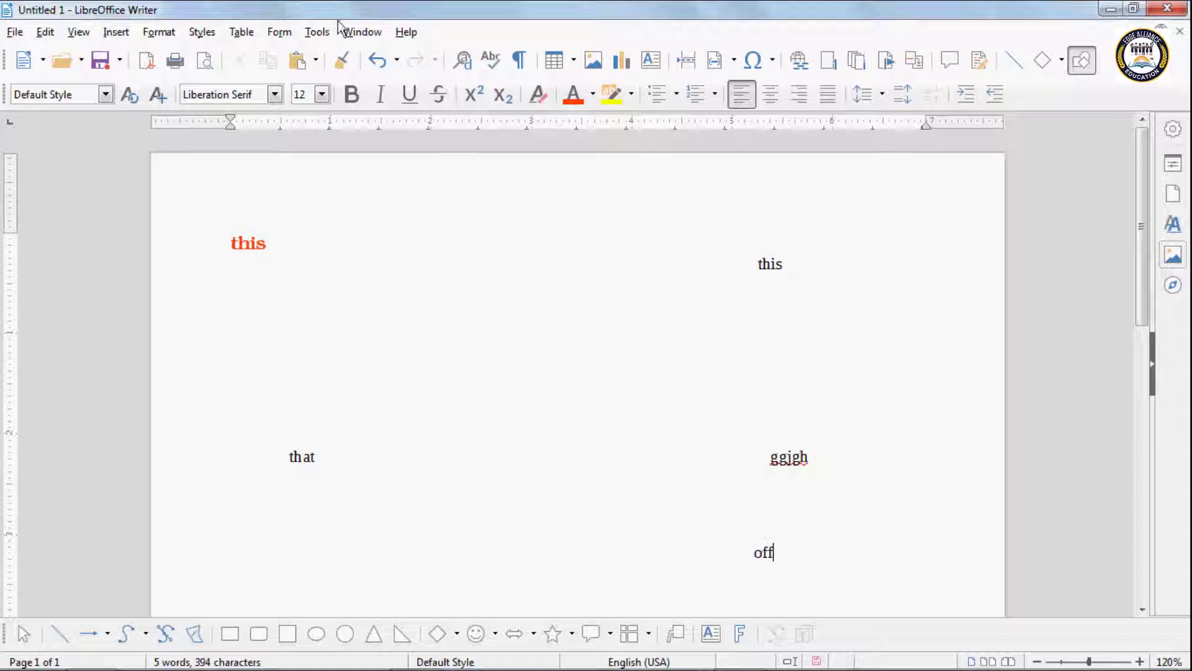
Step: Turn Direct Cursor Mode off, add 'this' after the red heading, and test clicking empty spaces
{"action": "left_click", "coordinate": [45, 32]}
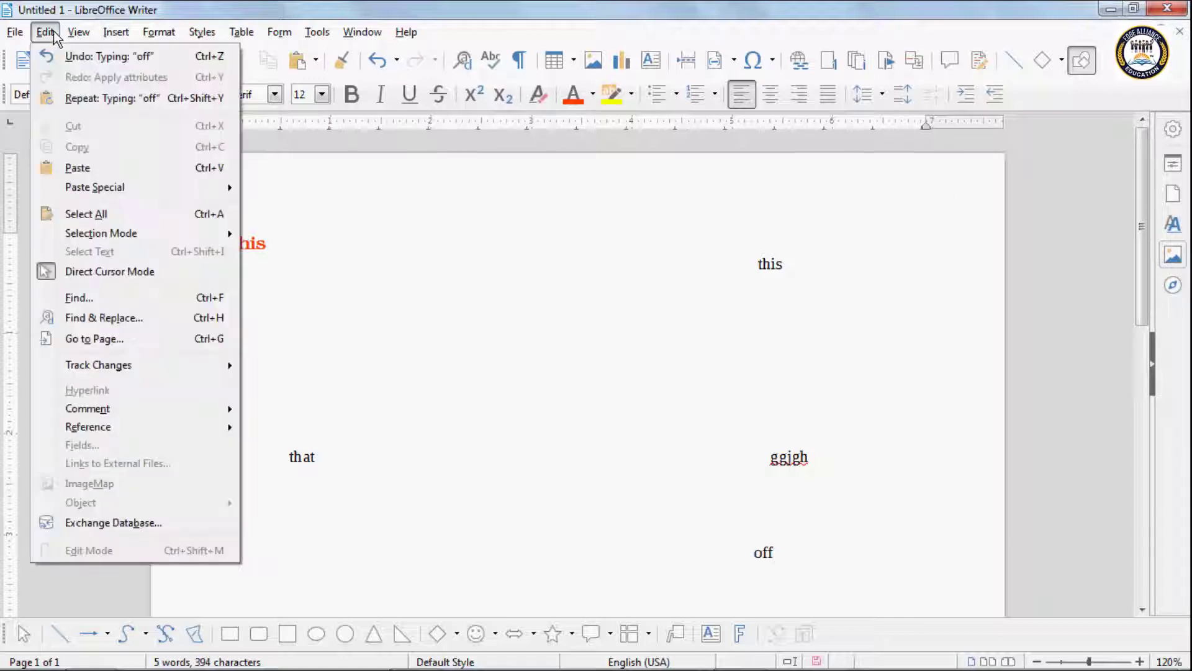
{"action": "left_click", "coordinate": [76, 272]}
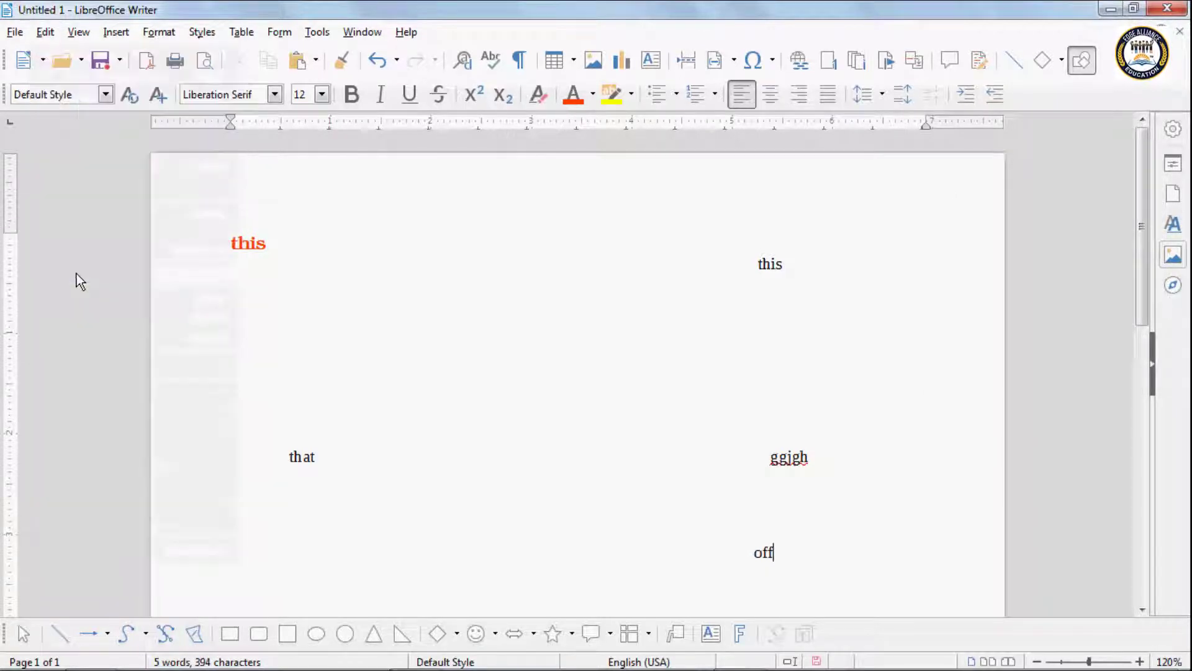
{"action": "left_click", "coordinate": [346, 249]}
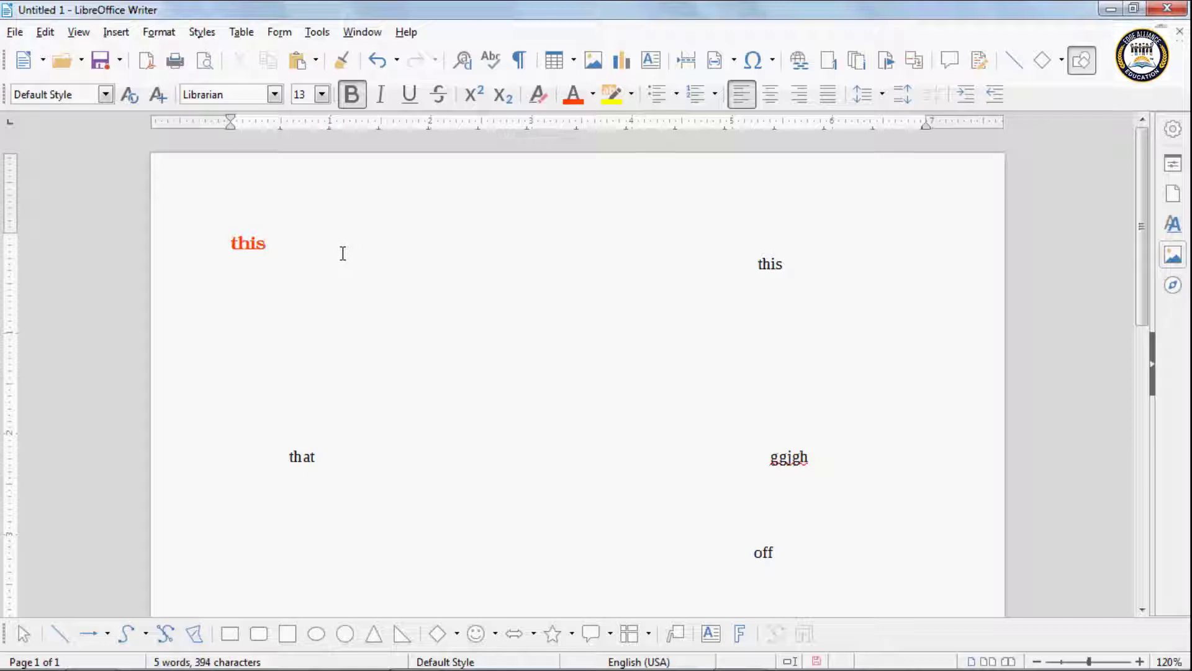
{"action": "type", "text": "this"}
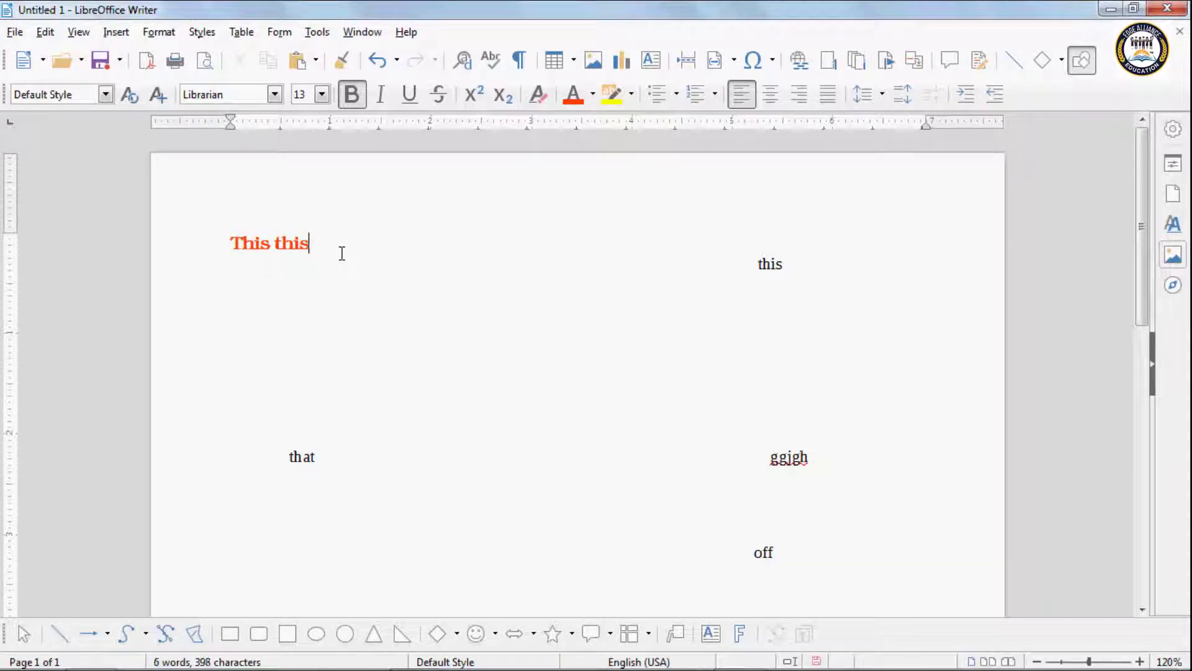
{"action": "left_click", "coordinate": [653, 328]}
{"action": "left_click", "coordinate": [345, 346]}
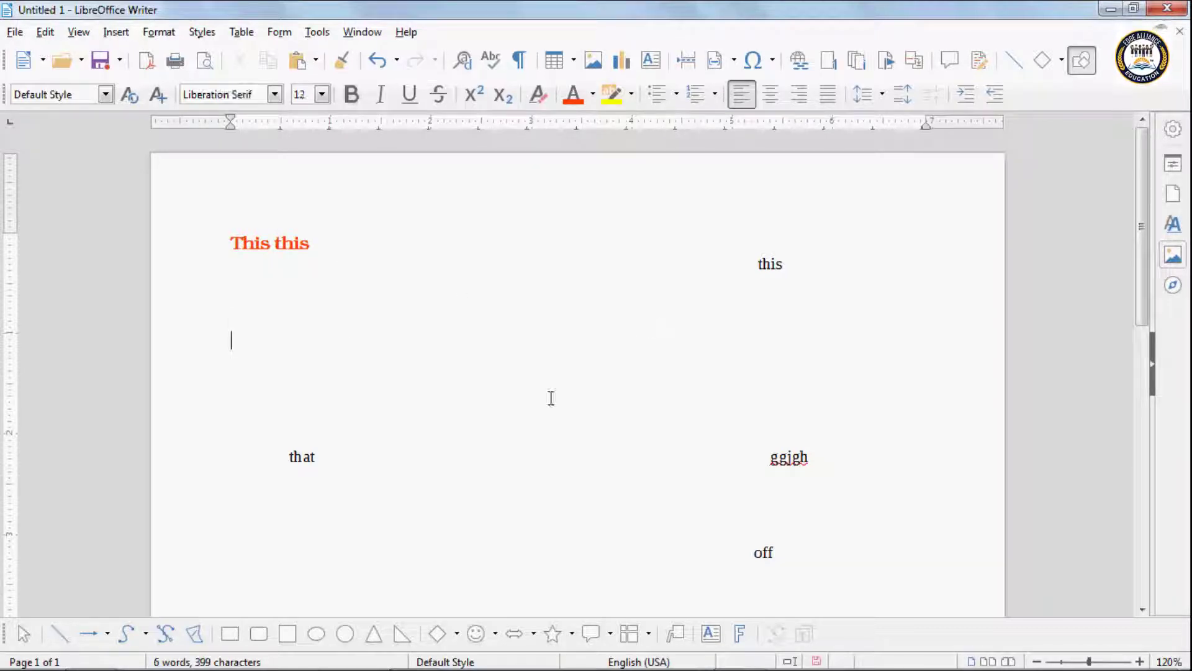
{"action": "left_click", "coordinate": [550, 399]}
{"action": "left_click", "coordinate": [729, 381]}
{"action": "left_click", "coordinate": [799, 329]}
{"action": "left_click", "coordinate": [867, 282]}
{"action": "left_click", "coordinate": [641, 398]}
{"action": "left_click", "coordinate": [443, 529]}
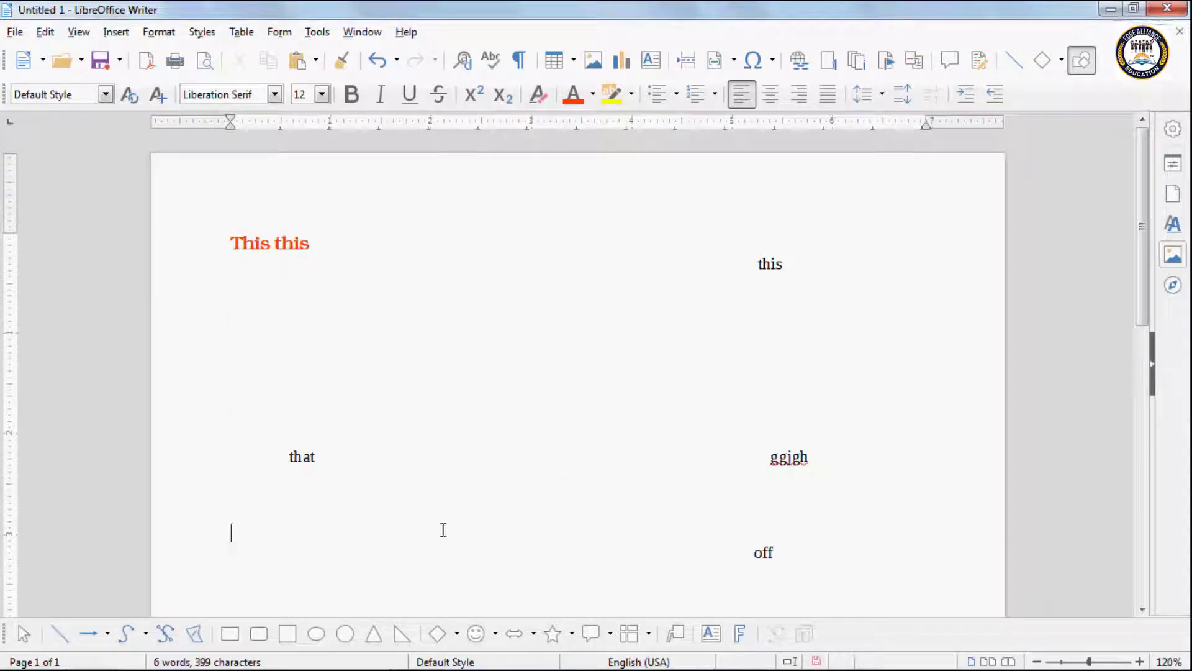
{"action": "left_click", "coordinate": [496, 516]}
{"action": "left_click", "coordinate": [575, 338]}
{"action": "left_click", "coordinate": [536, 277]}
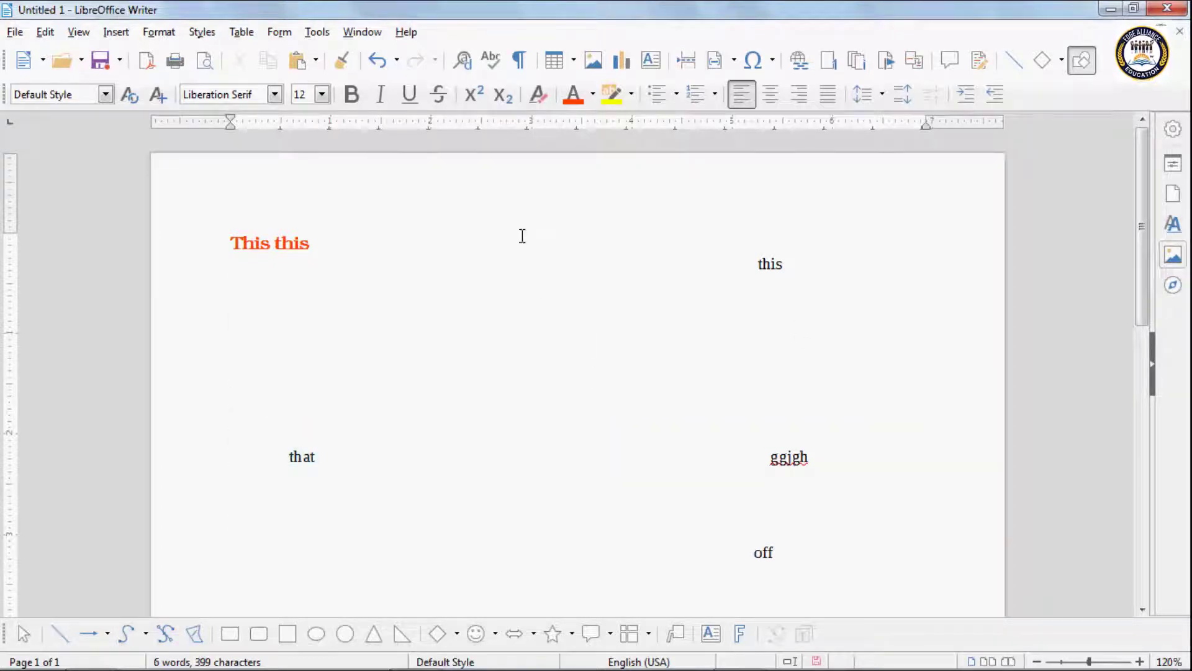
Step: Turn Direct Cursor Mode back on, type 'fhfh' mid-page, and select all the text
{"action": "left_click", "coordinate": [44, 31]}
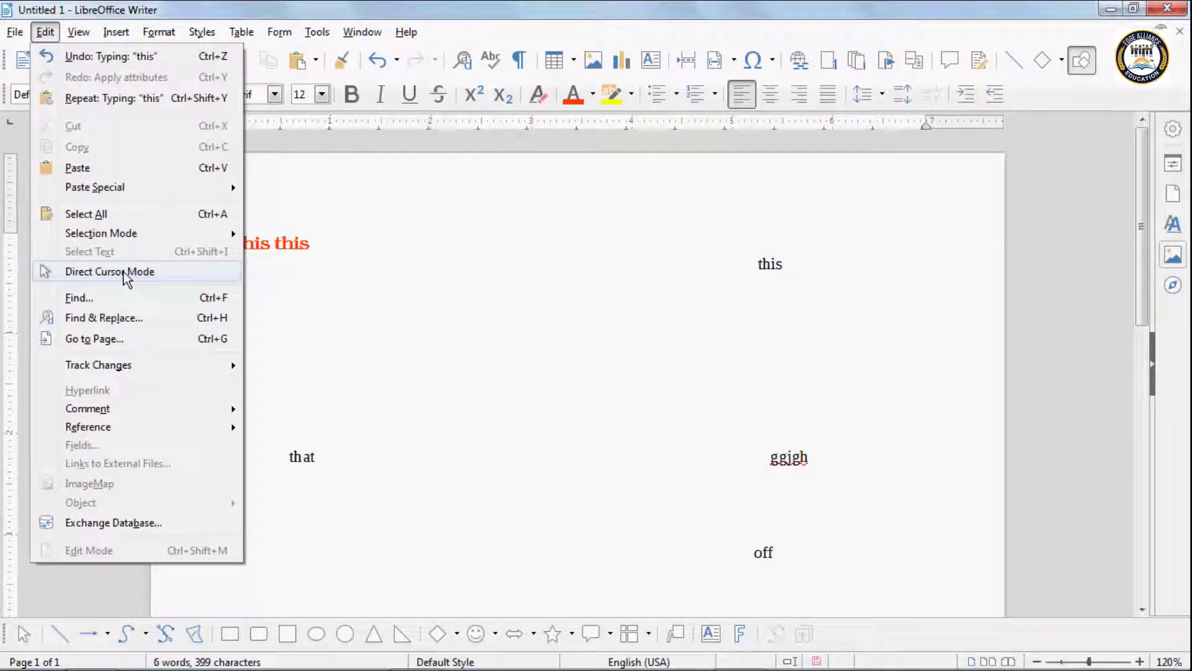
{"action": "left_click", "coordinate": [125, 274]}
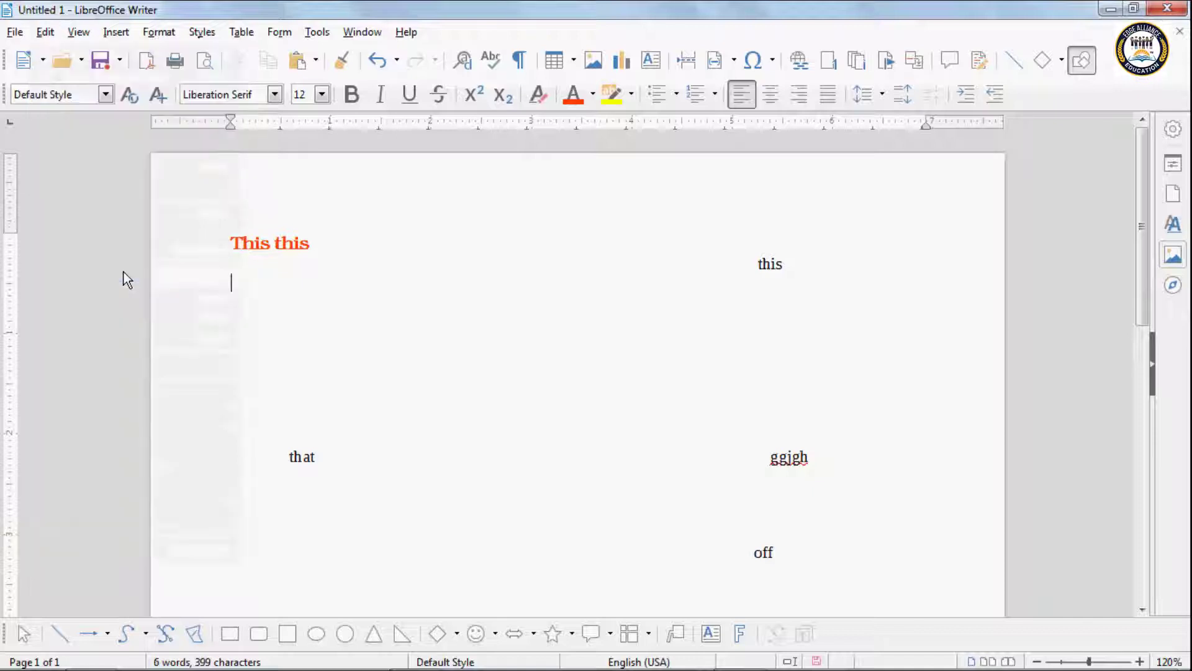
{"action": "left_click", "coordinate": [533, 399]}
{"action": "type", "text": "fhfh"}
{"action": "key", "text": "Return"}
{"action": "left_click", "coordinate": [603, 410]}
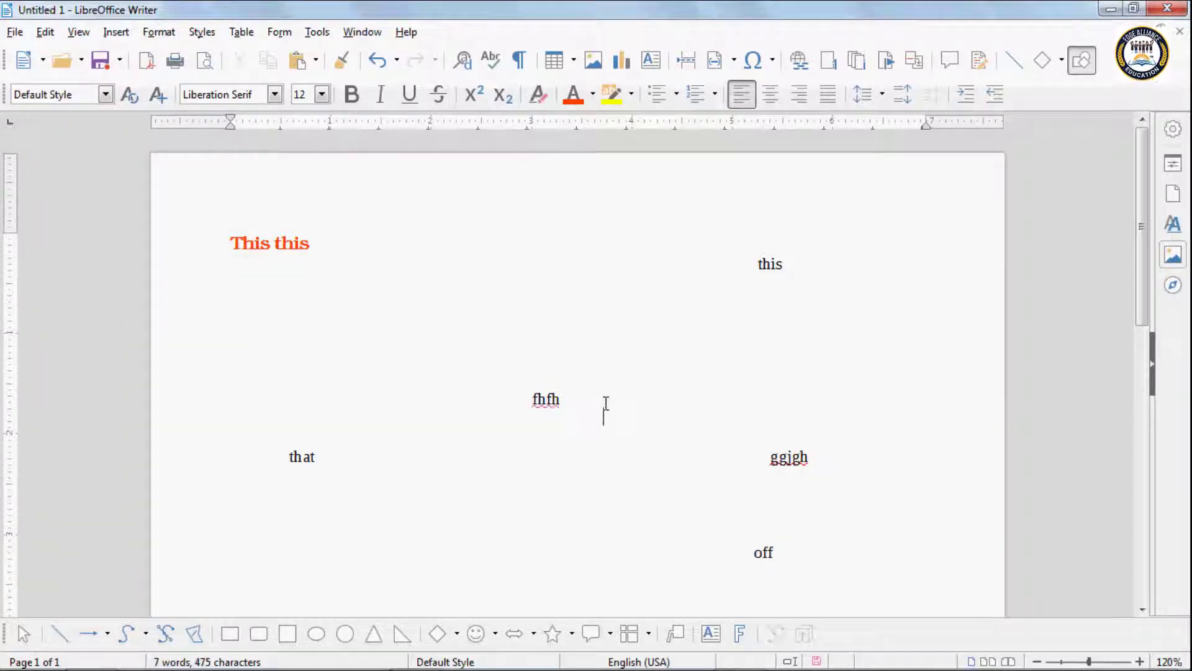
{"action": "key", "text": "ctrl+a"}
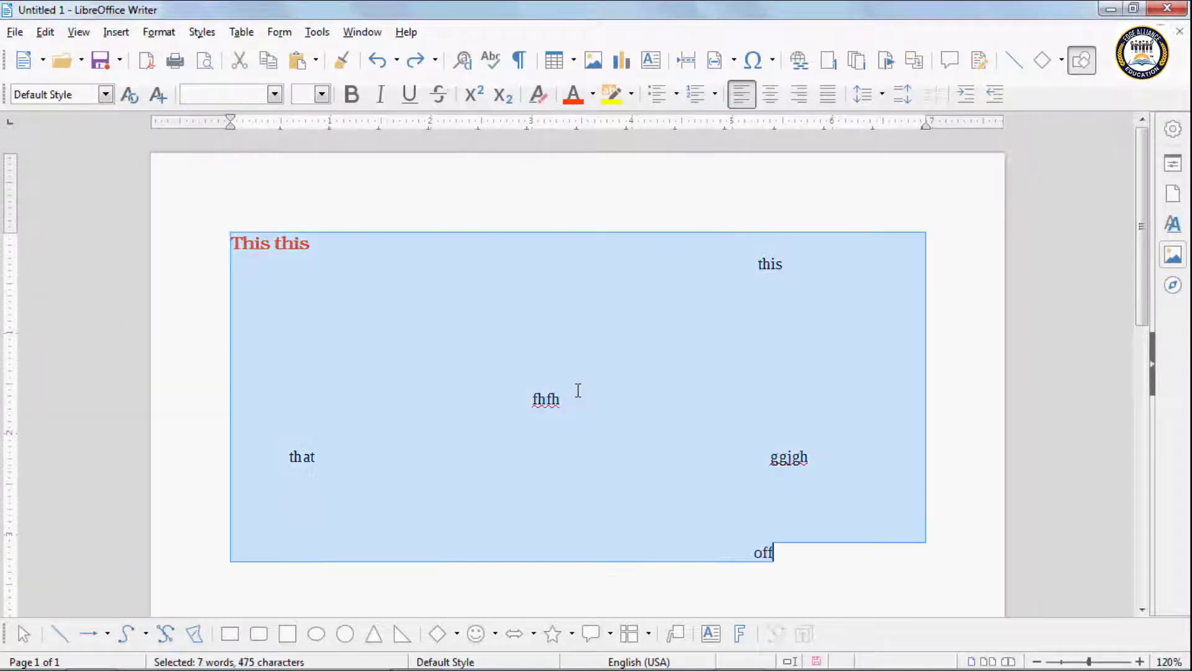
Step: Replace all the page text with the sentence 'This is my new File.' with a capital T
{"action": "key", "text": "Delete"}
{"action": "left_click", "coordinate": [310, 283]}
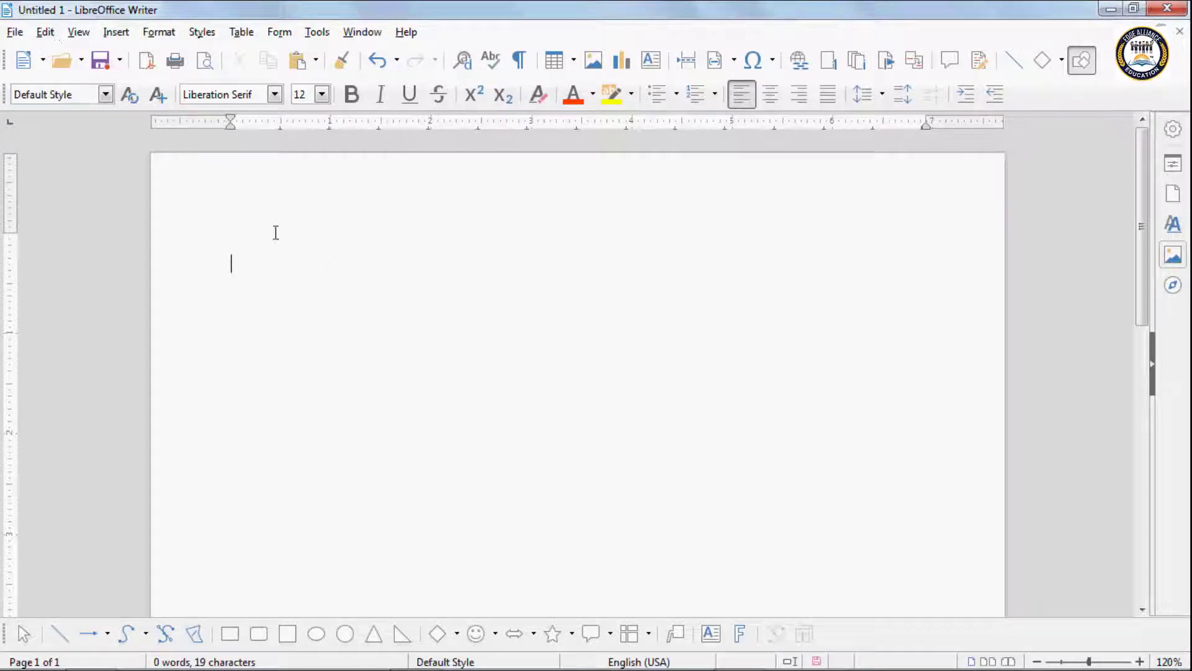
{"action": "type", "text": "this is "}
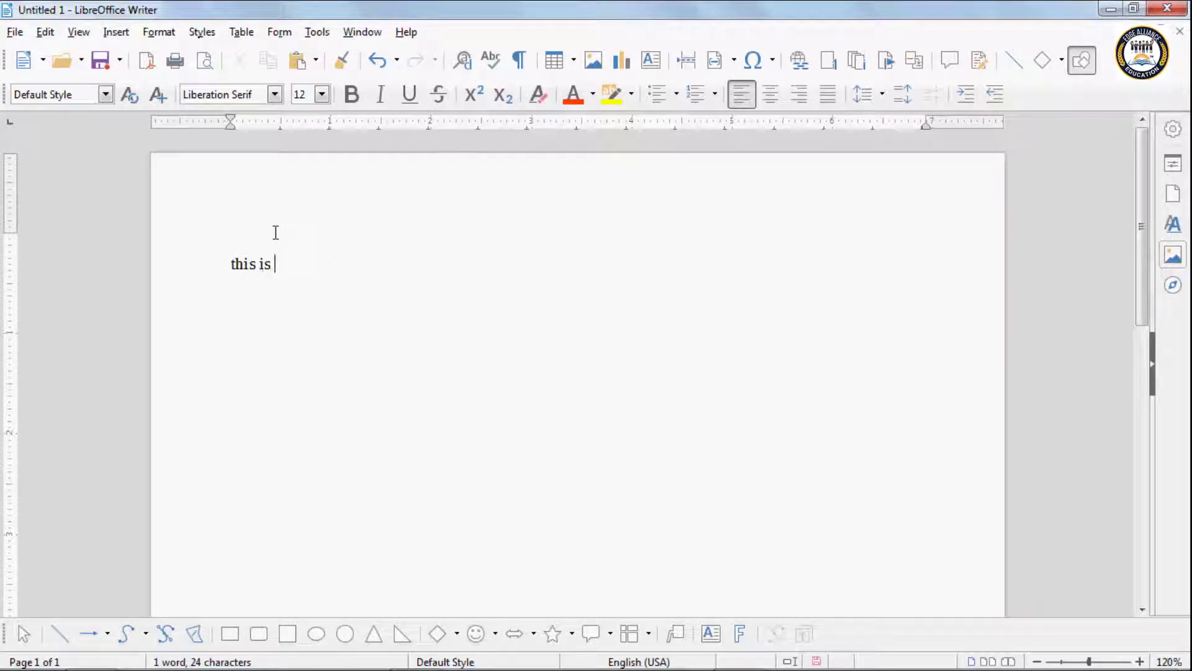
{"action": "type", "text": "my new"}
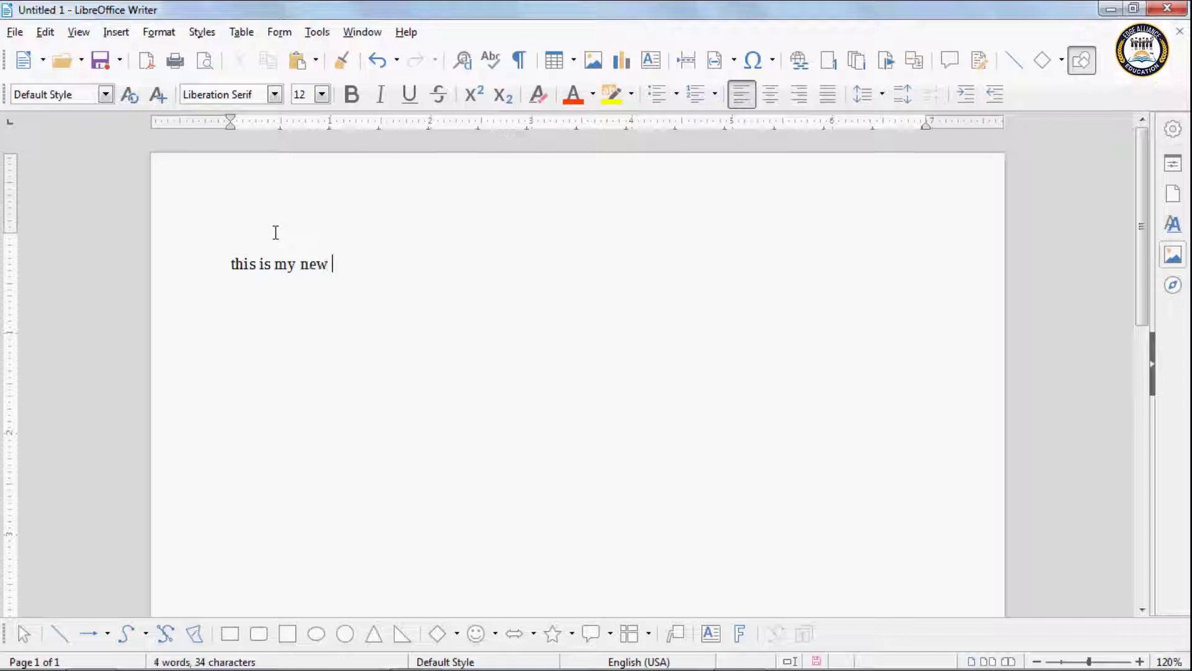
{"action": "type", "text": " File"}
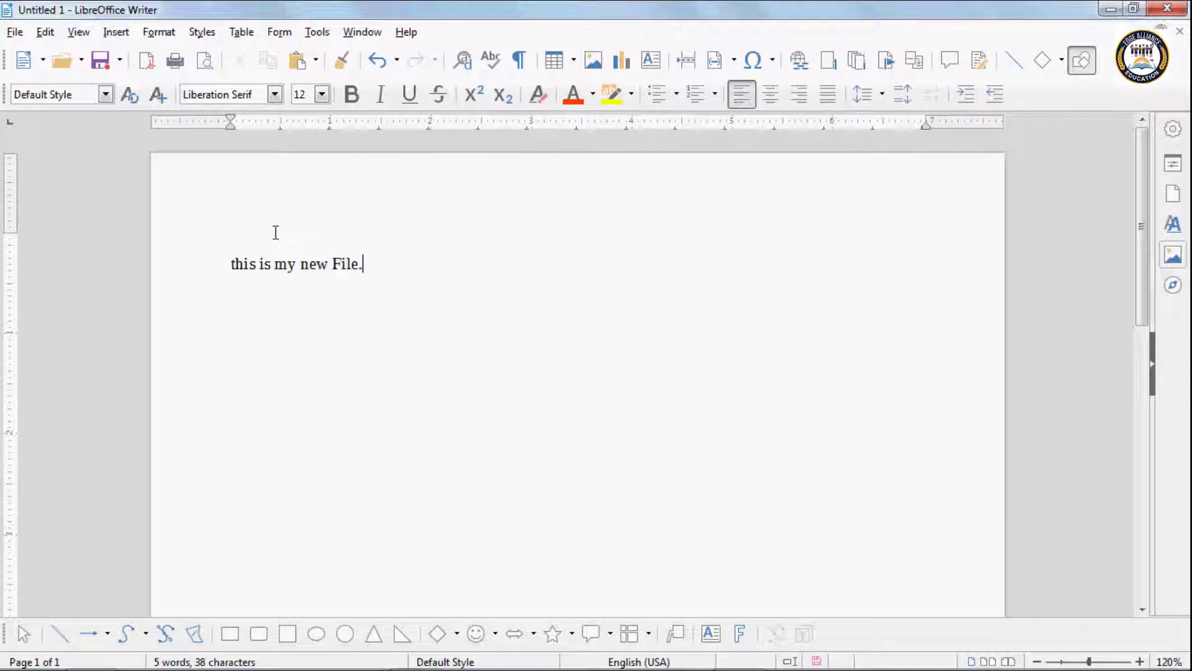
{"action": "type", "text": "."}
{"action": "left_click_drag", "start_coordinate": [364, 264], "coordinate": [231, 263]}
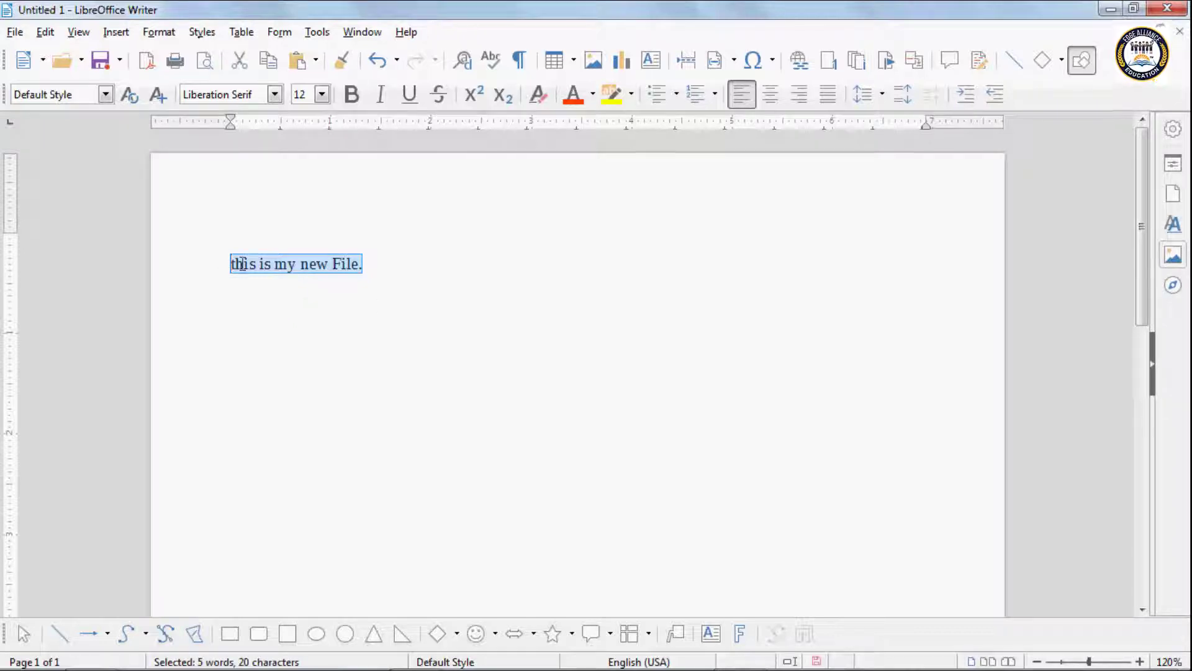
{"action": "left_click", "coordinate": [241, 264]}
{"action": "key", "text": "BackSpace"}
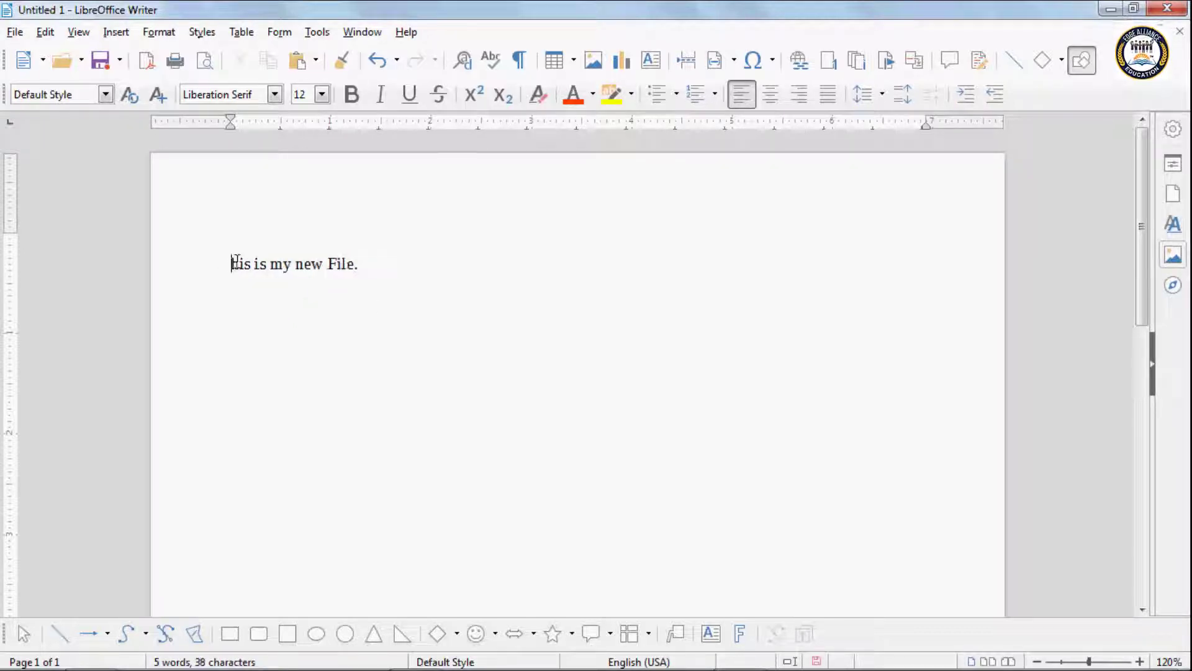
{"action": "type", "text": "T"}
Step: Copy the sentence and paste it repeatedly to lengthen the paragraph
{"action": "left_click_drag", "start_coordinate": [374, 265], "coordinate": [229, 264]}
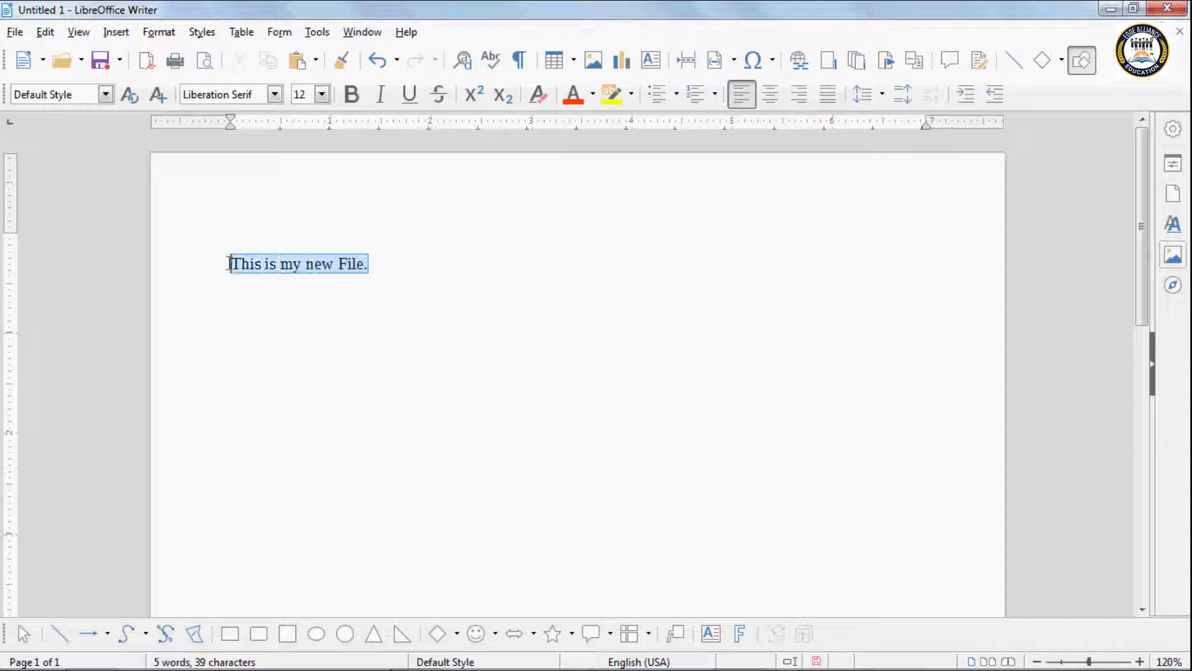
{"action": "key", "text": "ctrl+c"}
{"action": "key", "text": "ctrl+v"}
{"action": "key", "text": "ctrl+v"}
{"action": "key", "text": "ctrl+v"}
{"action": "key", "text": "ctrl+v"}
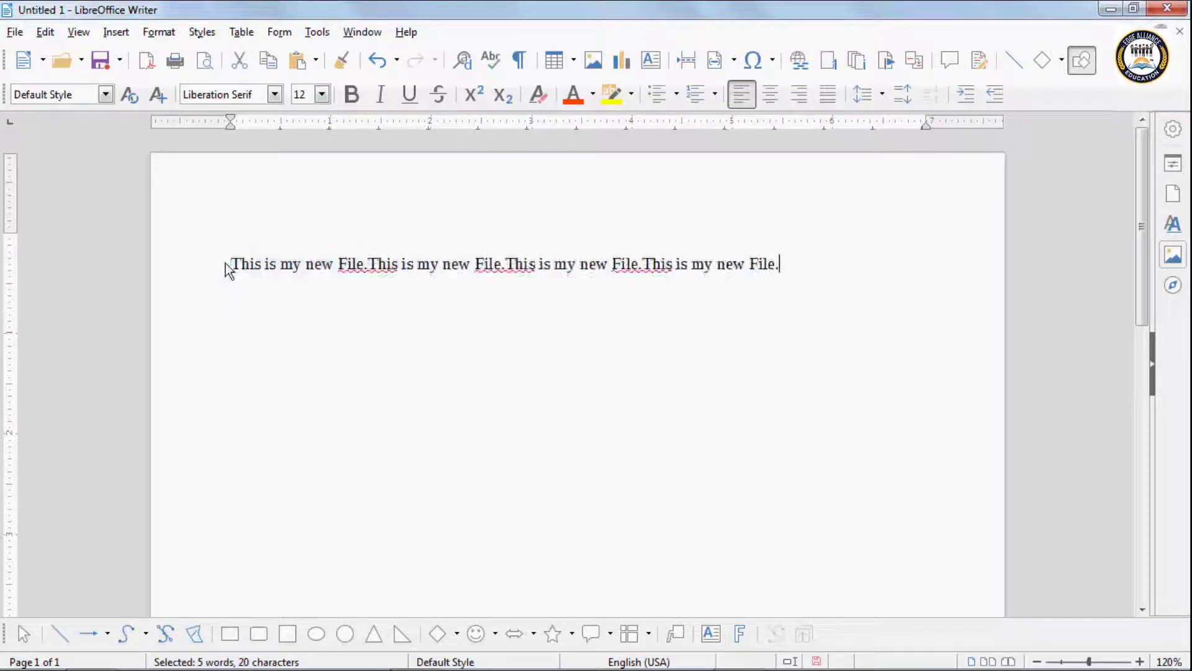
{"action": "key", "text": "ctrl+v"}
{"action": "key", "text": "ctrl+v"}
{"action": "key", "text": "ctrl+v"}
{"action": "key", "text": "ctrl+v"}
{"action": "key", "text": "ctrl+v"}
{"action": "key", "text": "ctrl+v"}
{"action": "key", "text": "ctrl+v"}
{"action": "key", "text": "ctrl+v"}
{"action": "key", "text": "ctrl+v"}
{"action": "key", "text": "ctrl+v"}
{"action": "key", "text": "ctrl+v"}
{"action": "key", "text": "ctrl+v"}
{"action": "key", "text": "ctrl+v"}
{"action": "key", "text": "ctrl+v"}
{"action": "key", "text": "ctrl+v"}
{"action": "key", "text": "ctrl+v"}
{"action": "key", "text": "ctrl+v"}
{"action": "key", "text": "ctrl+v"}
{"action": "key", "text": "ctrl+v"}
{"action": "key", "text": "ctrl+v"}
{"action": "key", "text": "ctrl+v"}
{"action": "key", "text": "ctrl+v"}
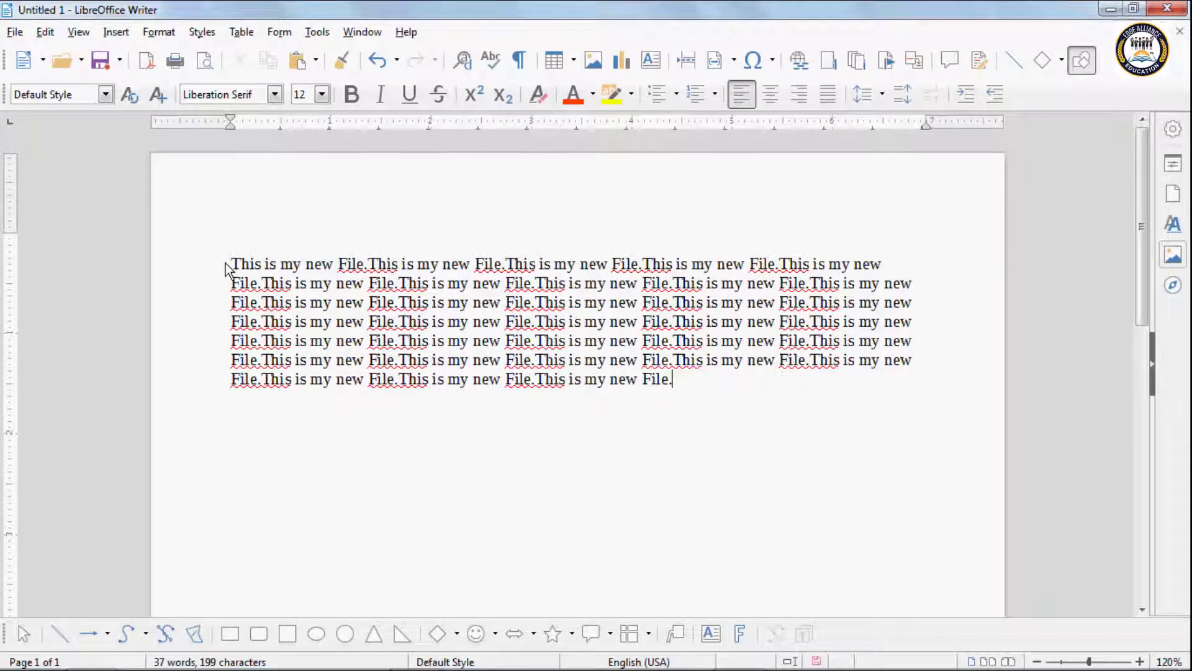
{"action": "left_click", "coordinate": [45, 33]}
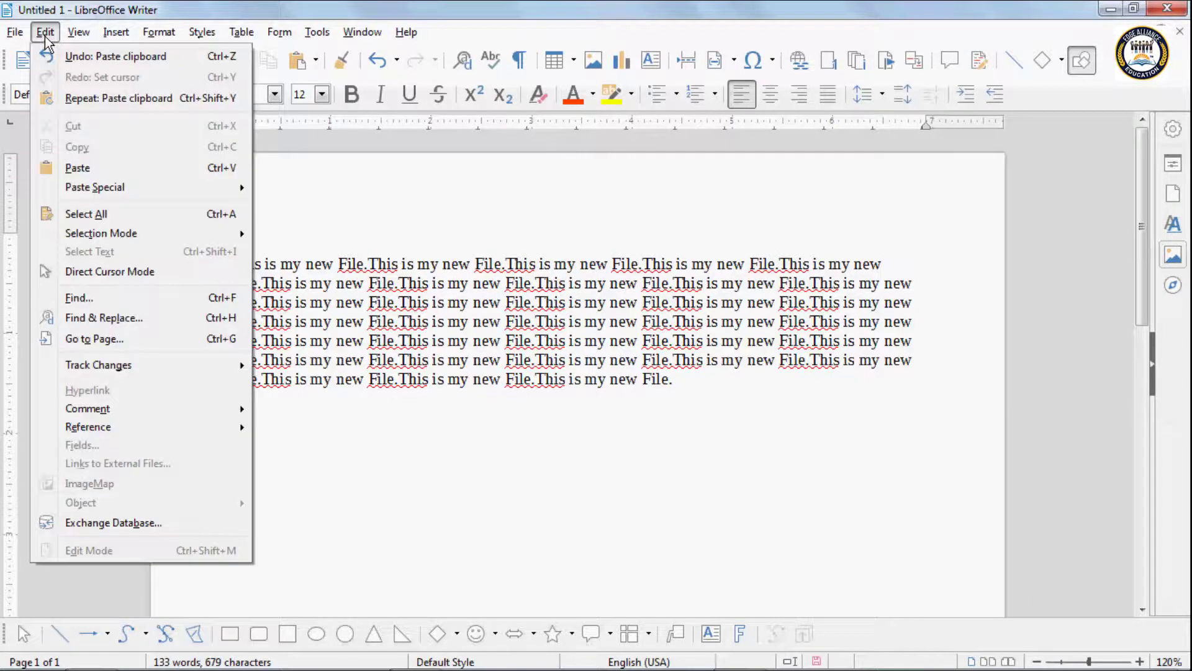
Step: Search the text for 'file' and step forward through its matches
{"action": "left_click", "coordinate": [88, 295]}
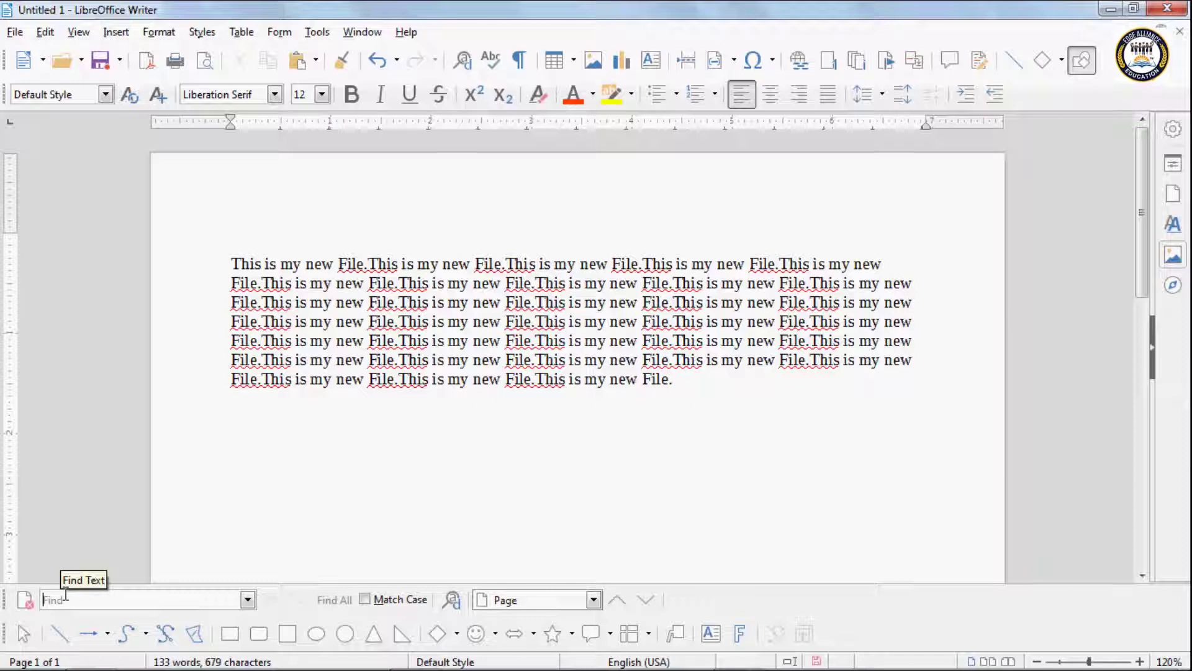
{"action": "type", "text": "fil"}
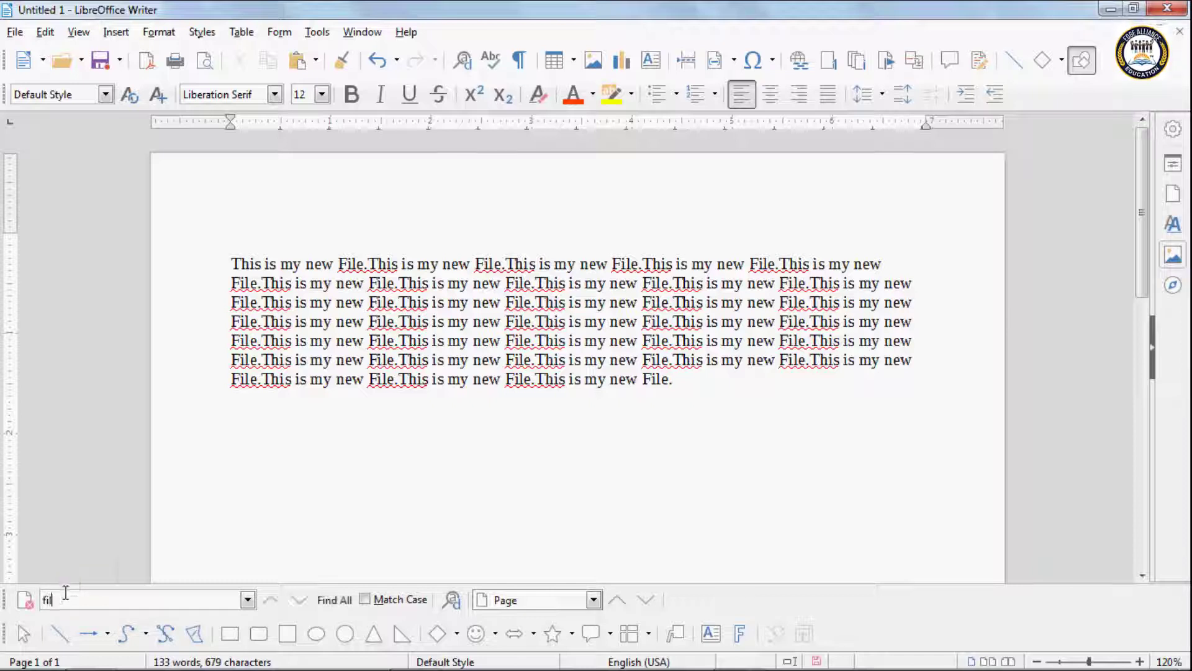
{"action": "type", "text": "e"}
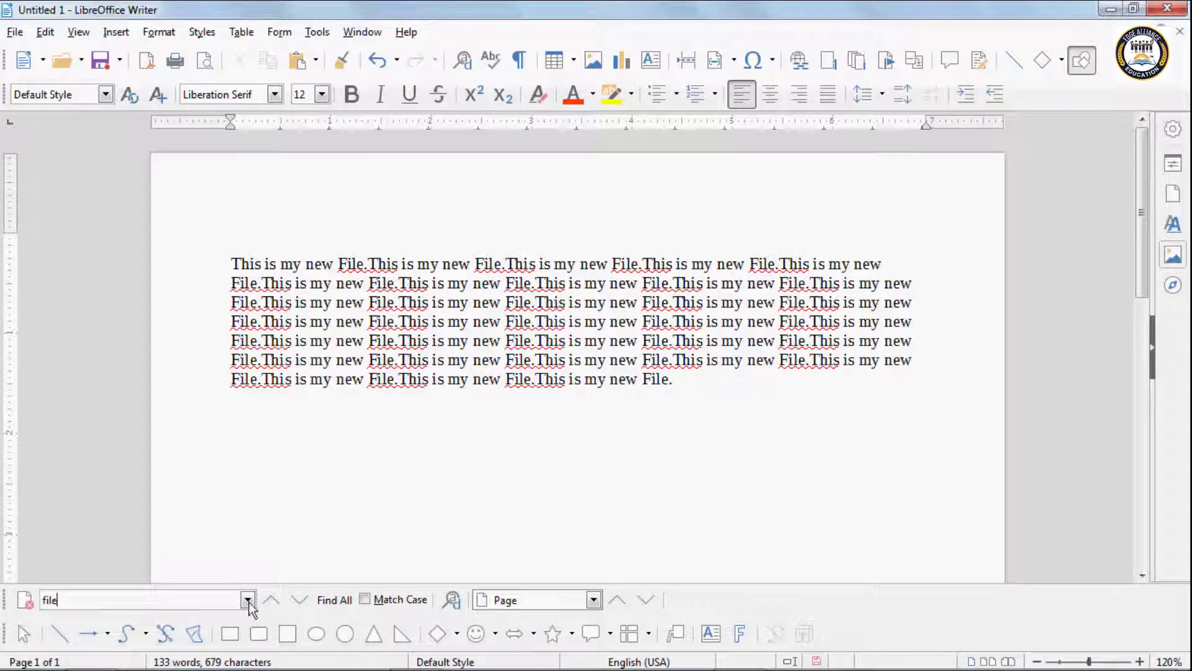
{"action": "left_click", "coordinate": [303, 598]}
{"action": "left_click", "coordinate": [303, 598]}
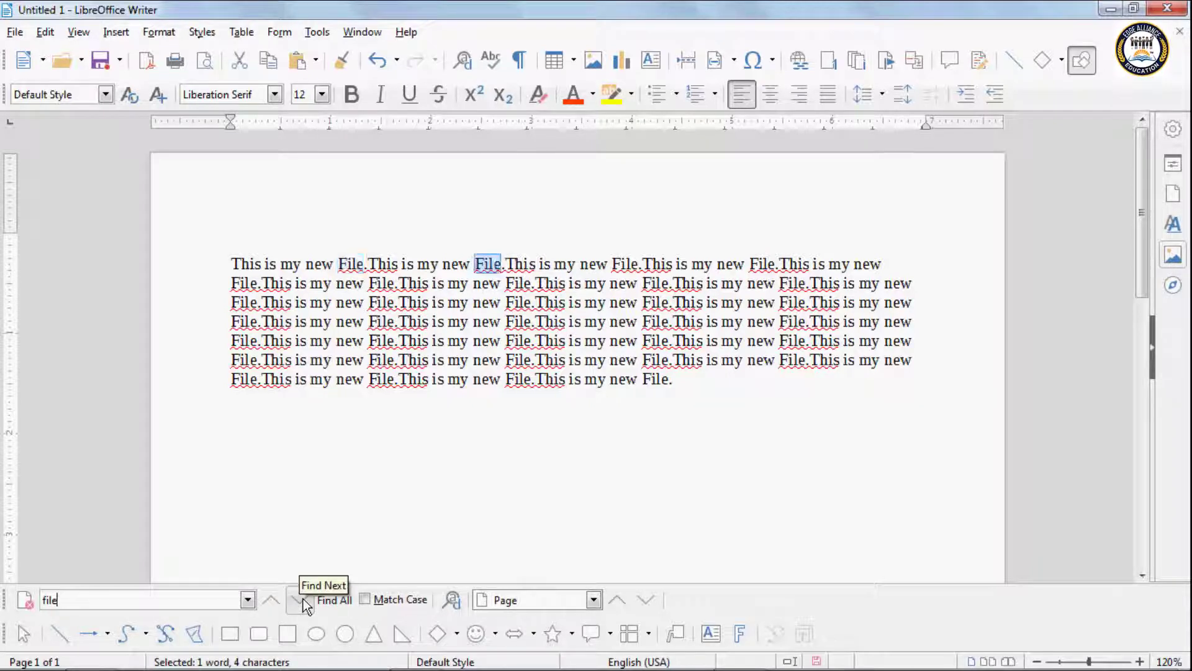
{"action": "left_click", "coordinate": [303, 598]}
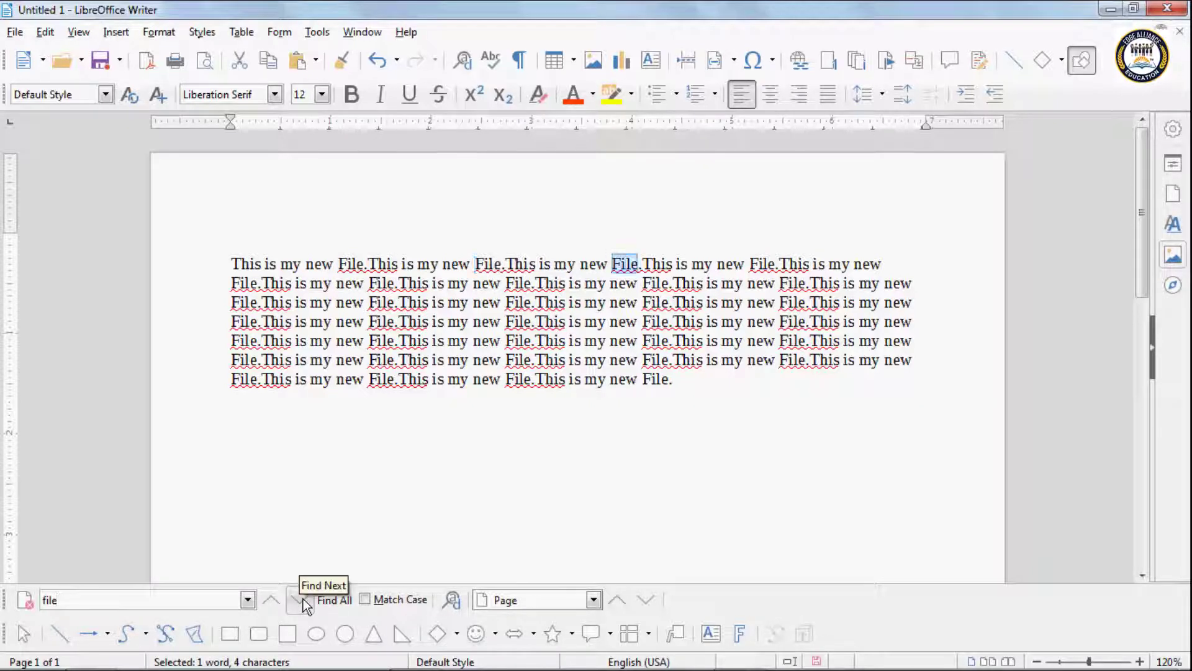
{"action": "left_click", "coordinate": [303, 598]}
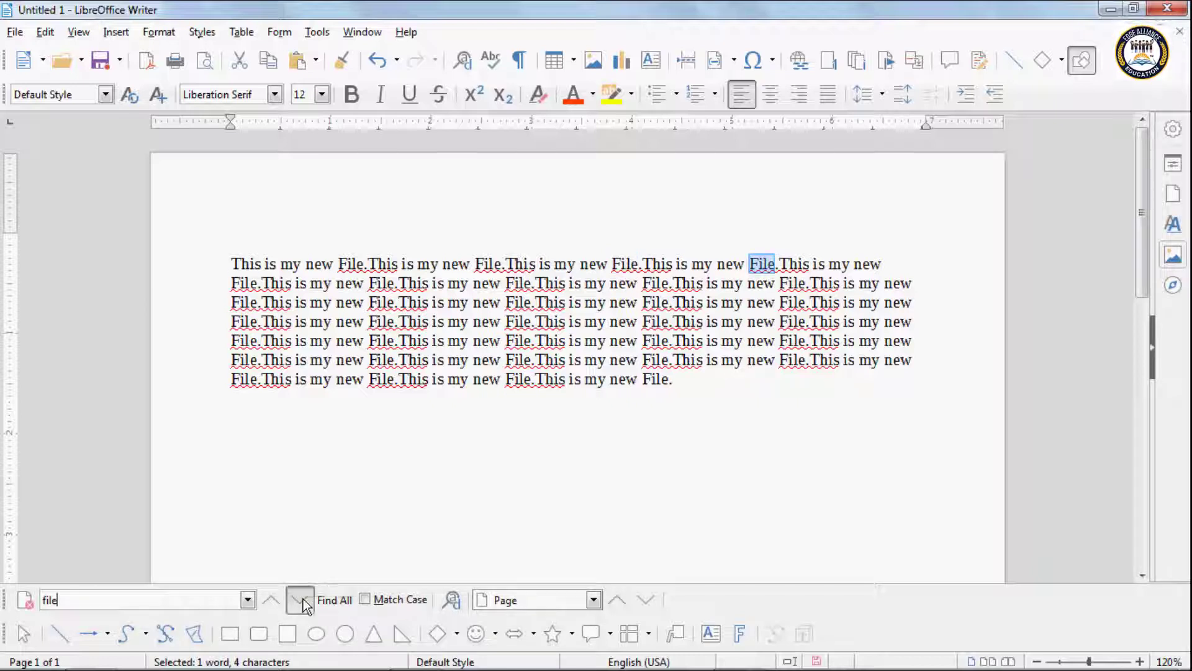
{"action": "left_click", "coordinate": [303, 598]}
{"action": "left_click", "coordinate": [303, 598]}
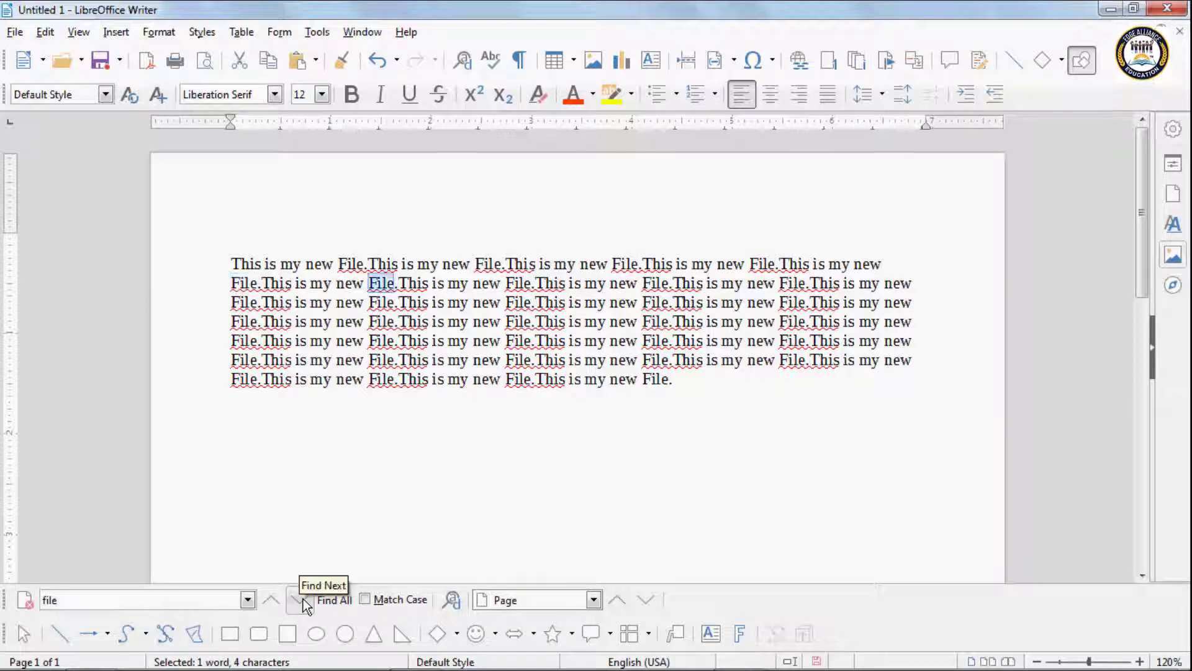
{"action": "left_click", "coordinate": [303, 598]}
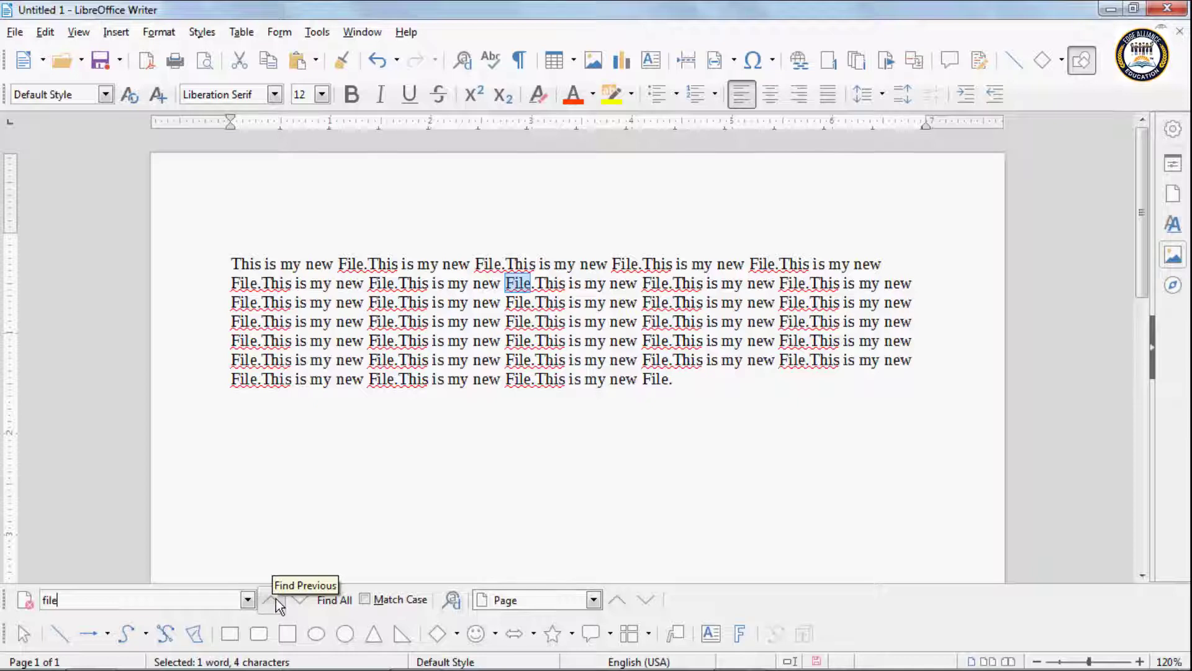
Step: Step back and forth through the matches, then enable Match Case and Find All
{"action": "left_click", "coordinate": [277, 600]}
{"action": "left_click", "coordinate": [278, 599]}
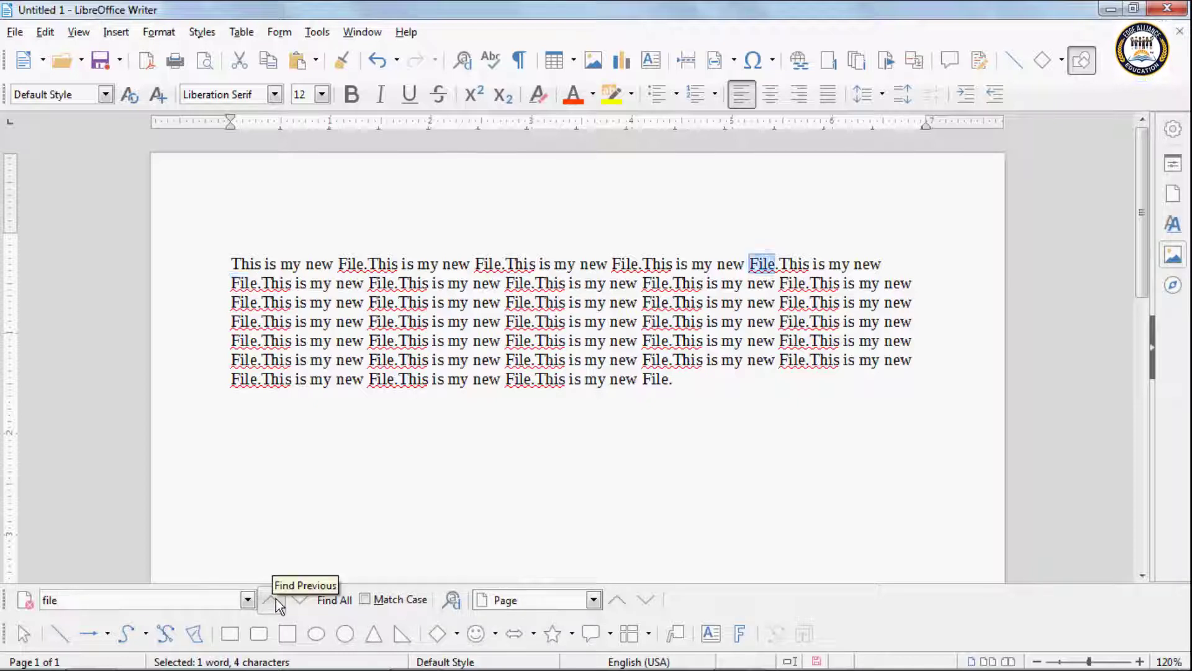
{"action": "left_click", "coordinate": [277, 600]}
{"action": "left_click", "coordinate": [277, 599]}
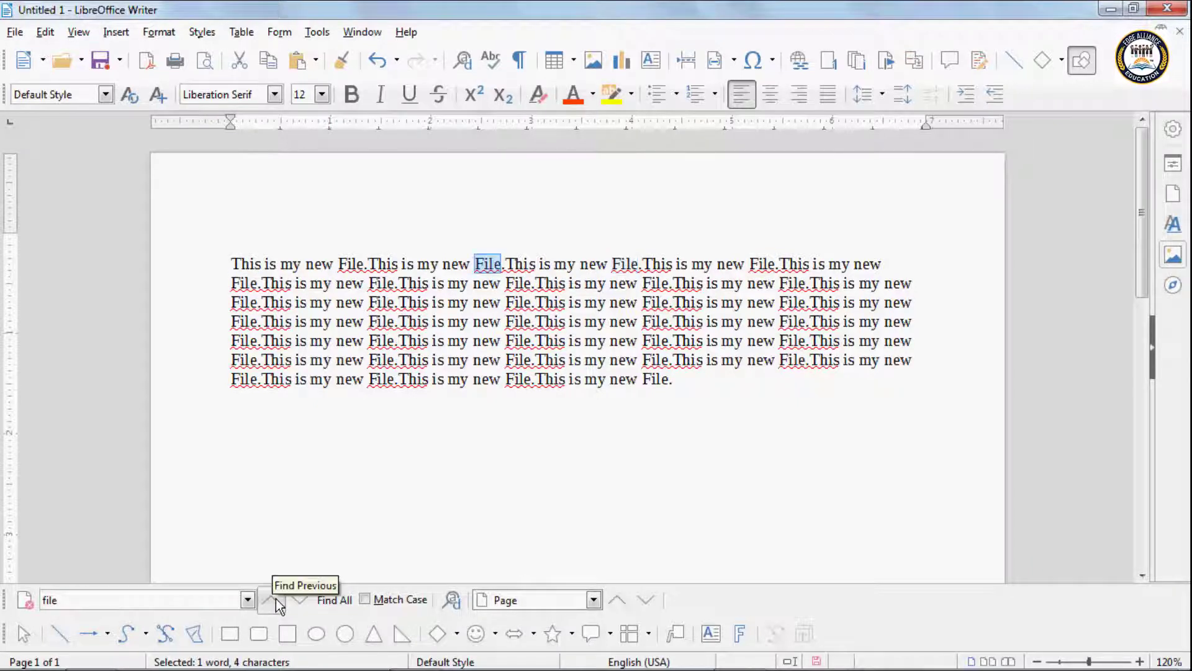
{"action": "left_click", "coordinate": [278, 600]}
{"action": "left_click", "coordinate": [309, 601]}
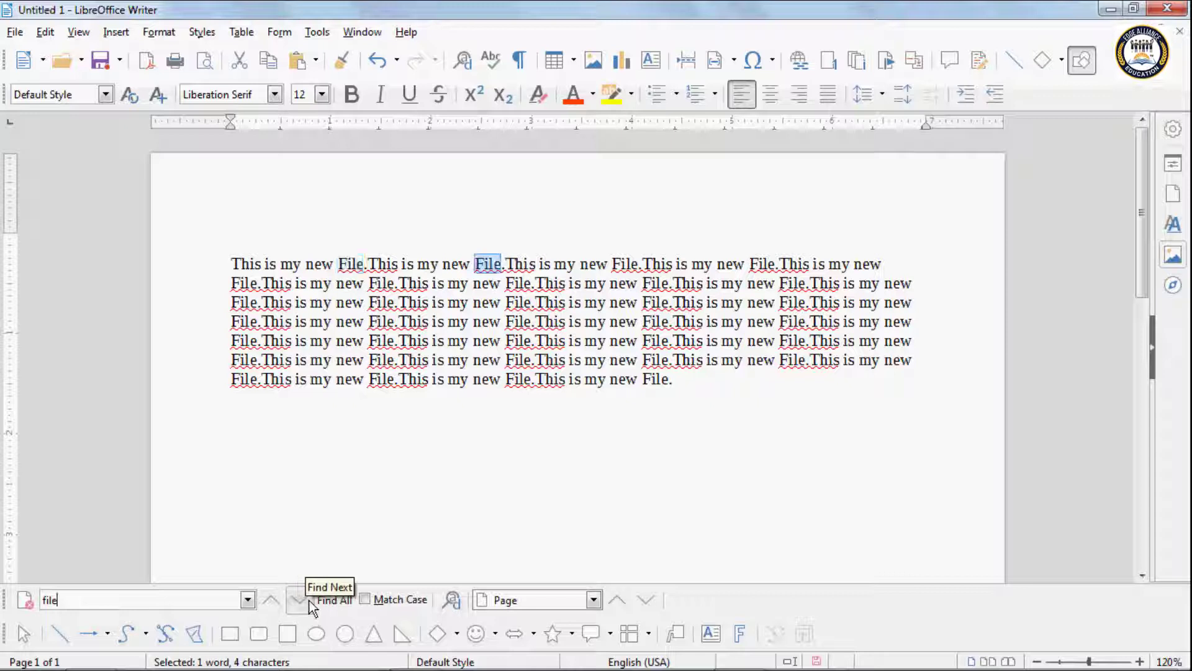
{"action": "left_click", "coordinate": [309, 601]}
{"action": "left_click", "coordinate": [309, 601]}
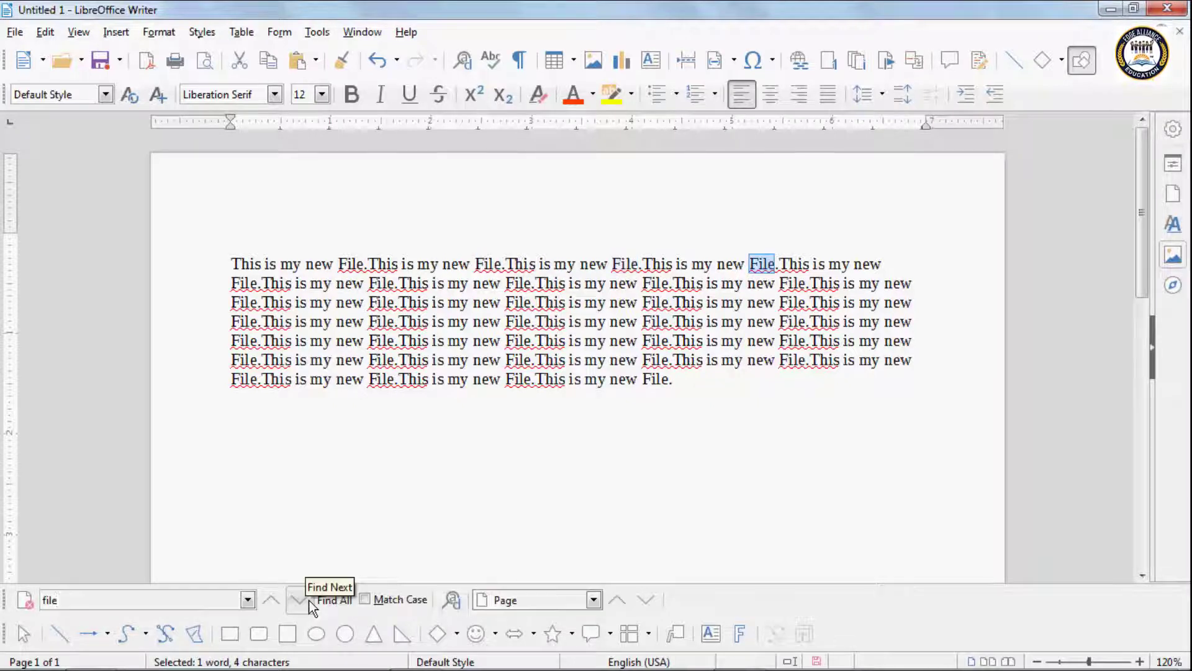
{"action": "left_click", "coordinate": [310, 601]}
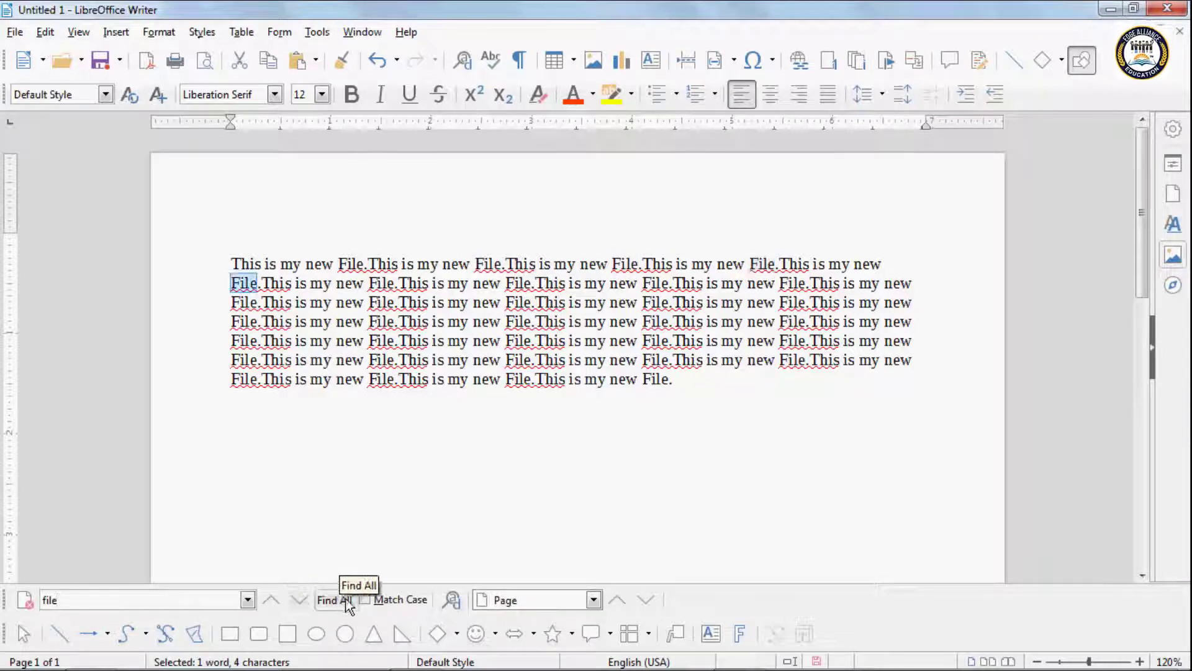
{"action": "left_click", "coordinate": [366, 600]}
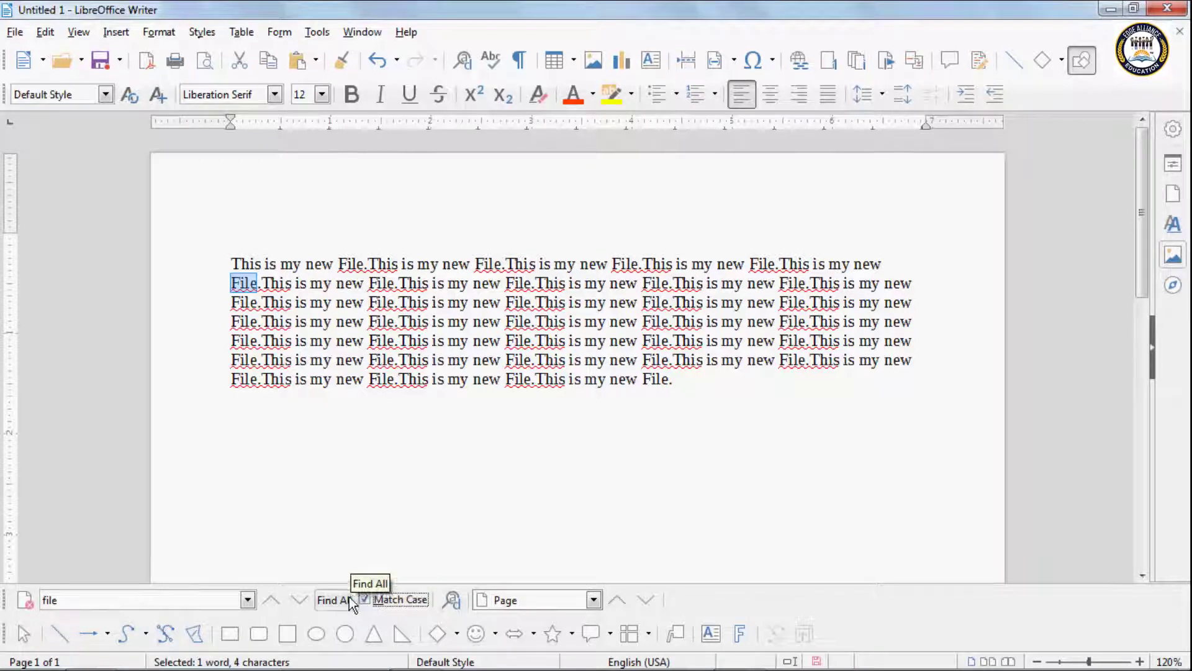
{"action": "left_click", "coordinate": [338, 598]}
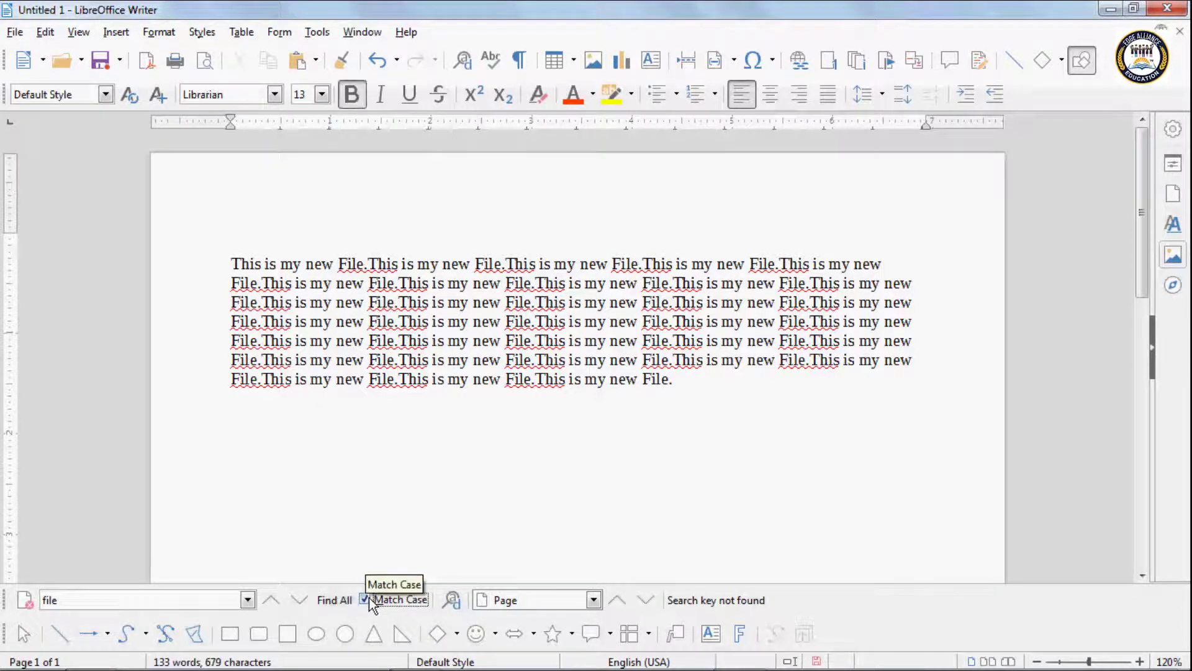
{"action": "left_click", "coordinate": [365, 600]}
{"action": "left_click", "coordinate": [338, 598]}
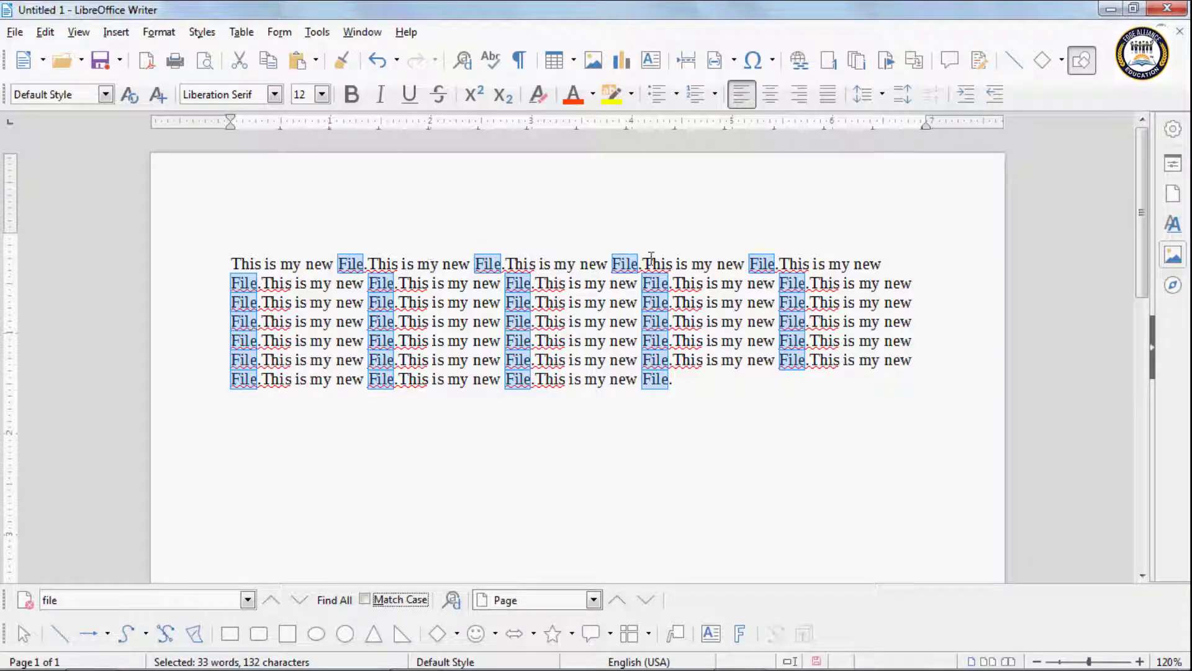
{"action": "left_click", "coordinate": [367, 600]}
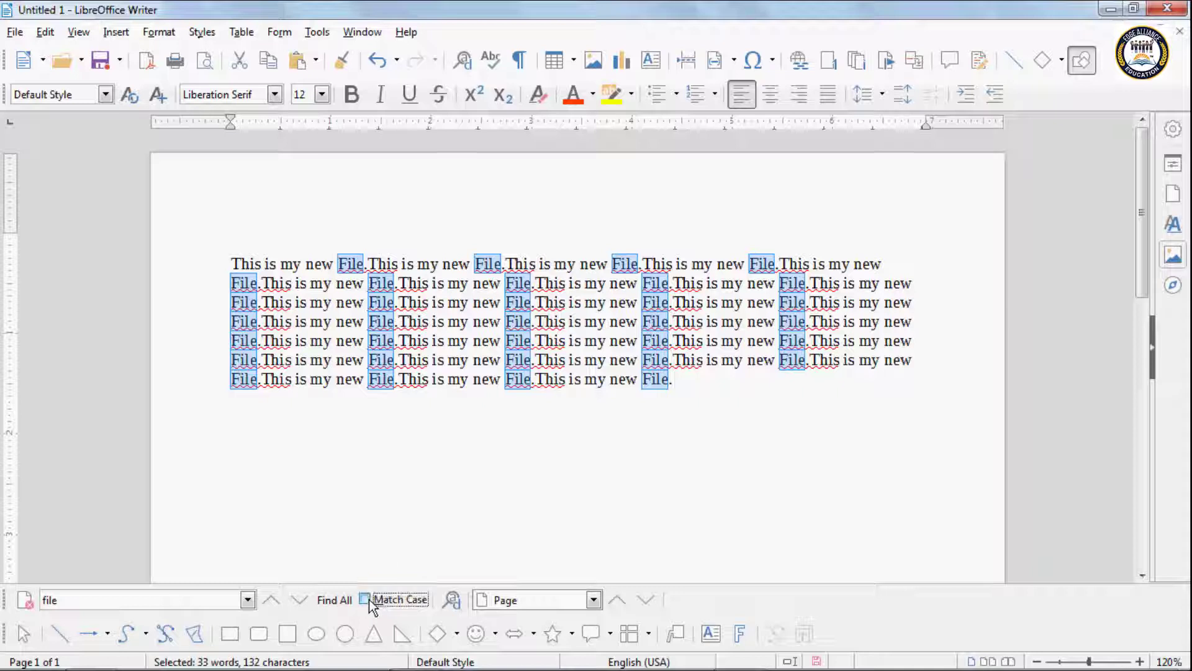
{"action": "left_click", "coordinate": [299, 601]}
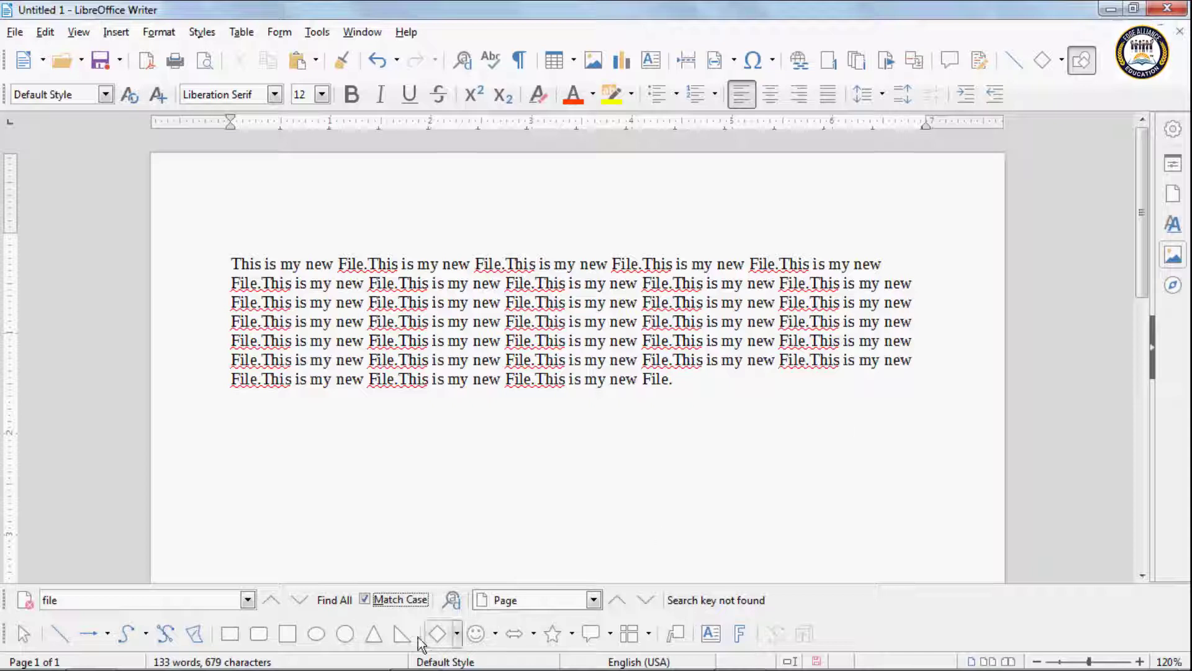
Step: Turn off Match Case and step through the 'file' matches
{"action": "left_click", "coordinate": [365, 599]}
{"action": "left_click", "coordinate": [308, 600]}
{"action": "left_click", "coordinate": [308, 600]}
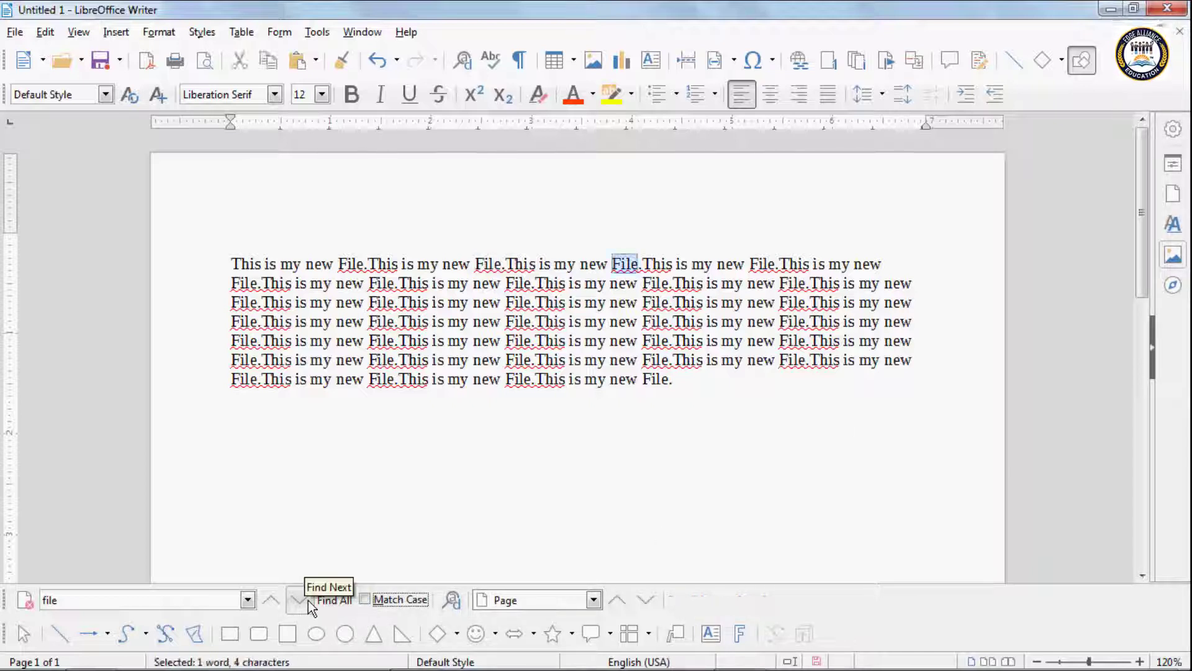
{"action": "left_click", "coordinate": [308, 600]}
{"action": "left_click", "coordinate": [308, 600]}
{"action": "left_click", "coordinate": [308, 599]}
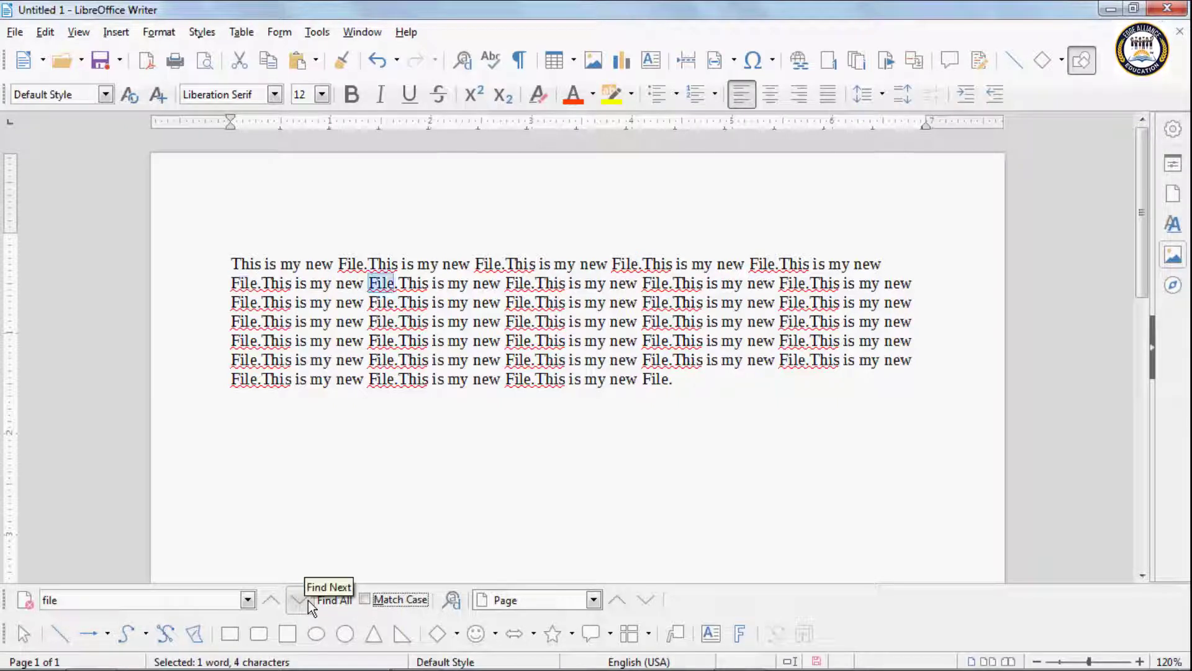
{"action": "left_click", "coordinate": [308, 600]}
Step: Re-enable Match Case, search for capitalised 'File', and step through its matches
{"action": "left_click", "coordinate": [368, 600]}
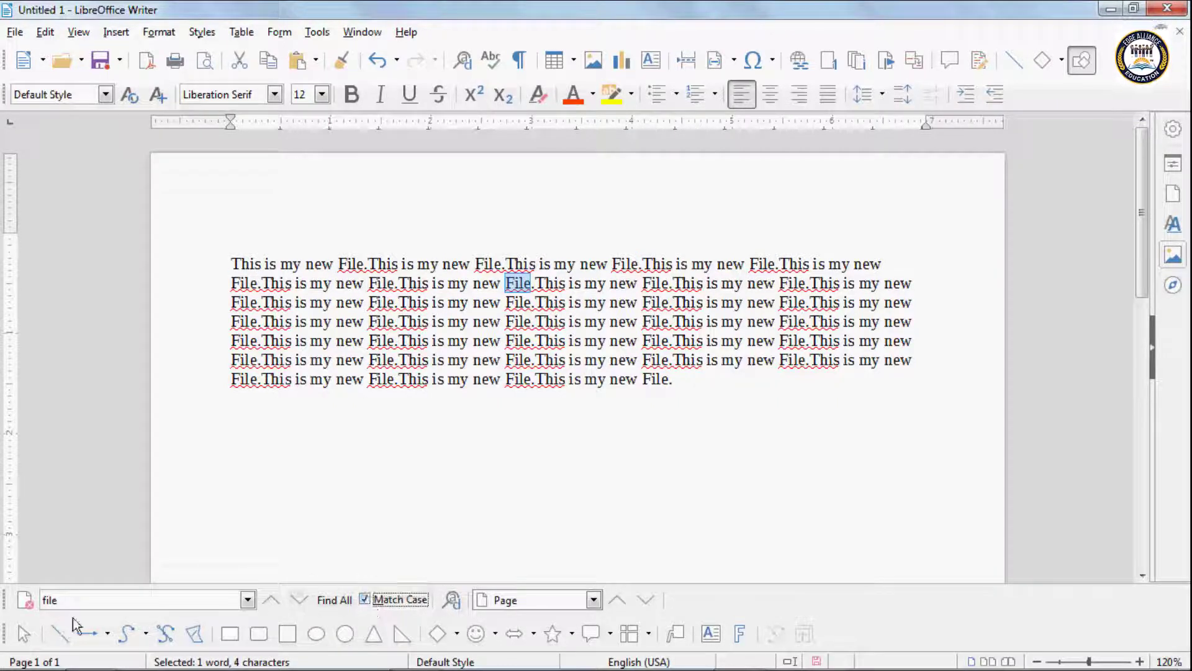
{"action": "type", "text": "F"}
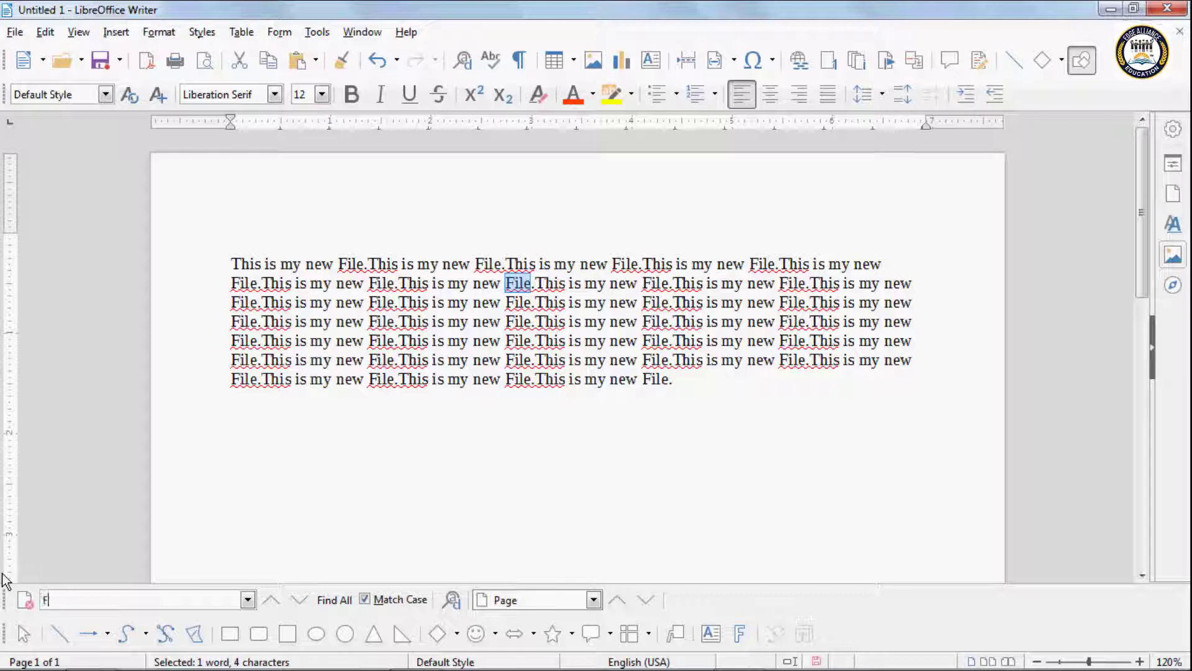
{"action": "type", "text": "ile"}
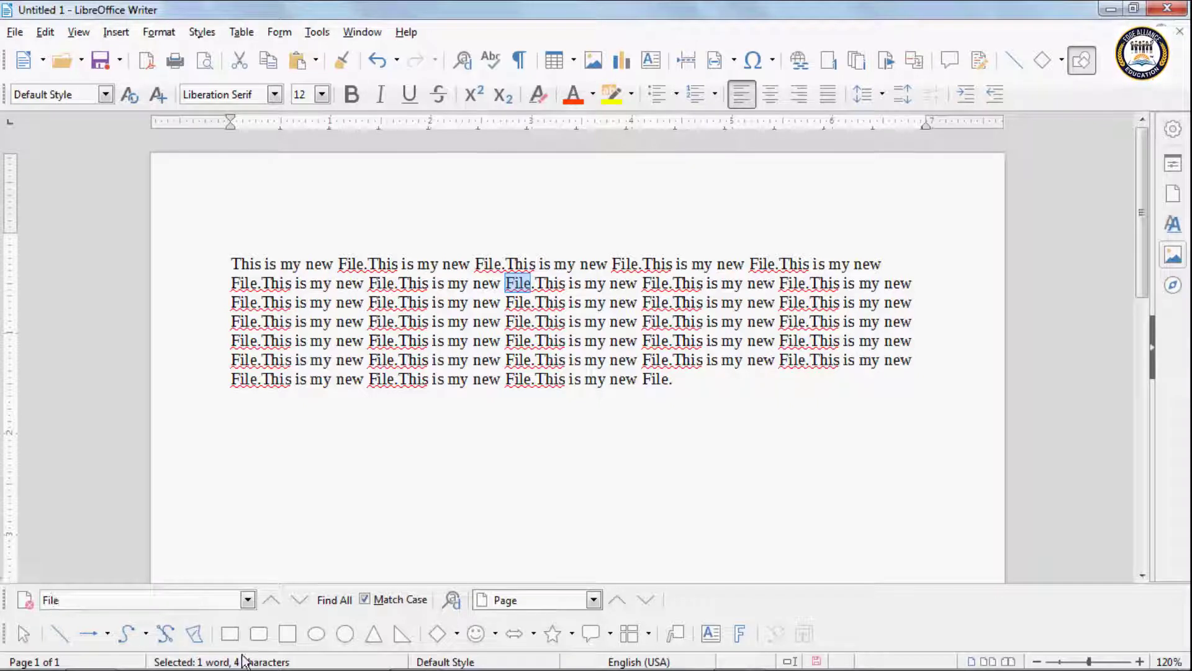
{"action": "left_click", "coordinate": [291, 605]}
{"action": "left_click", "coordinate": [290, 605]}
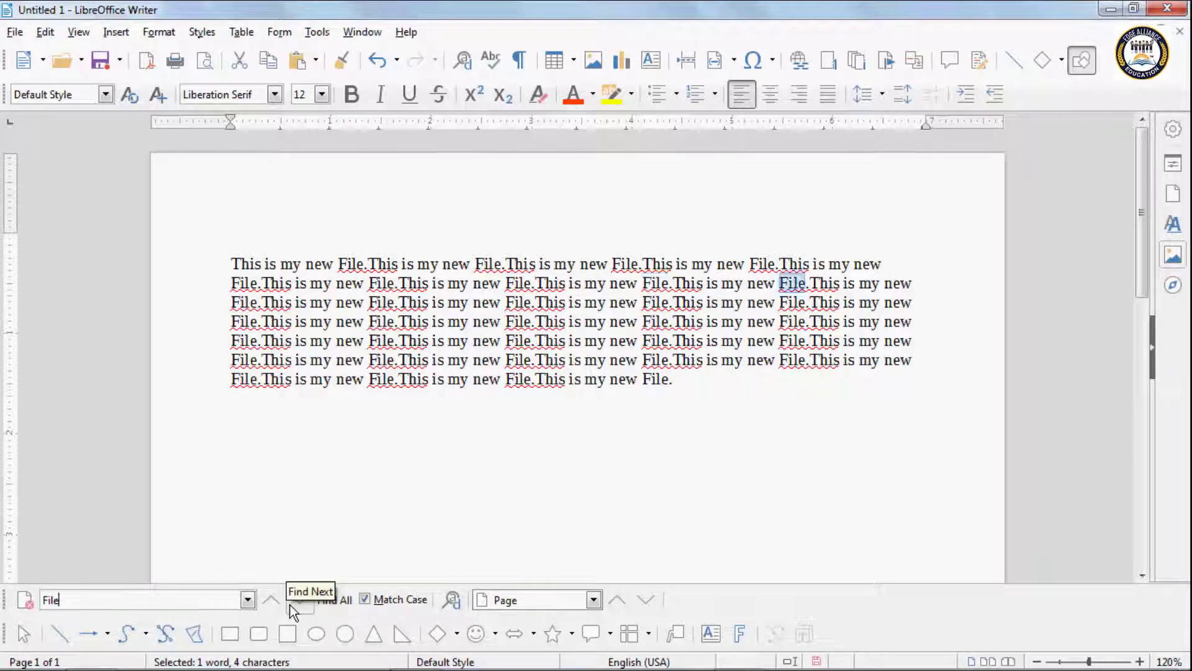
{"action": "left_click", "coordinate": [289, 605]}
{"action": "left_click", "coordinate": [289, 605]}
{"action": "left_click", "coordinate": [289, 605]}
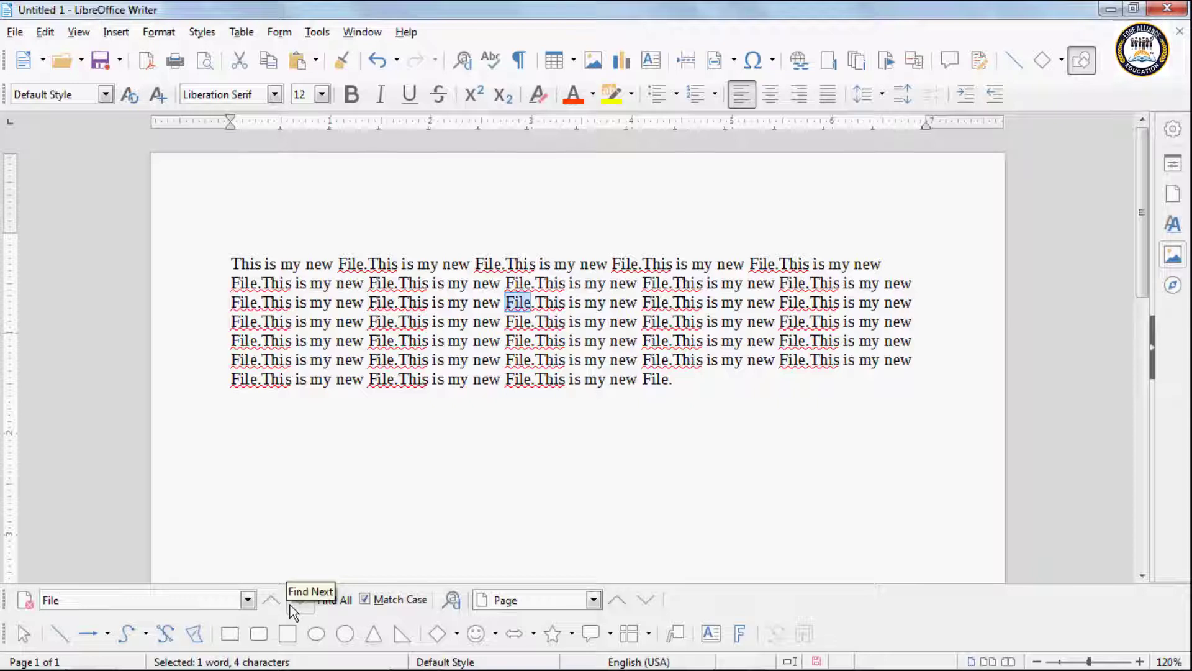
{"action": "left_click", "coordinate": [289, 605]}
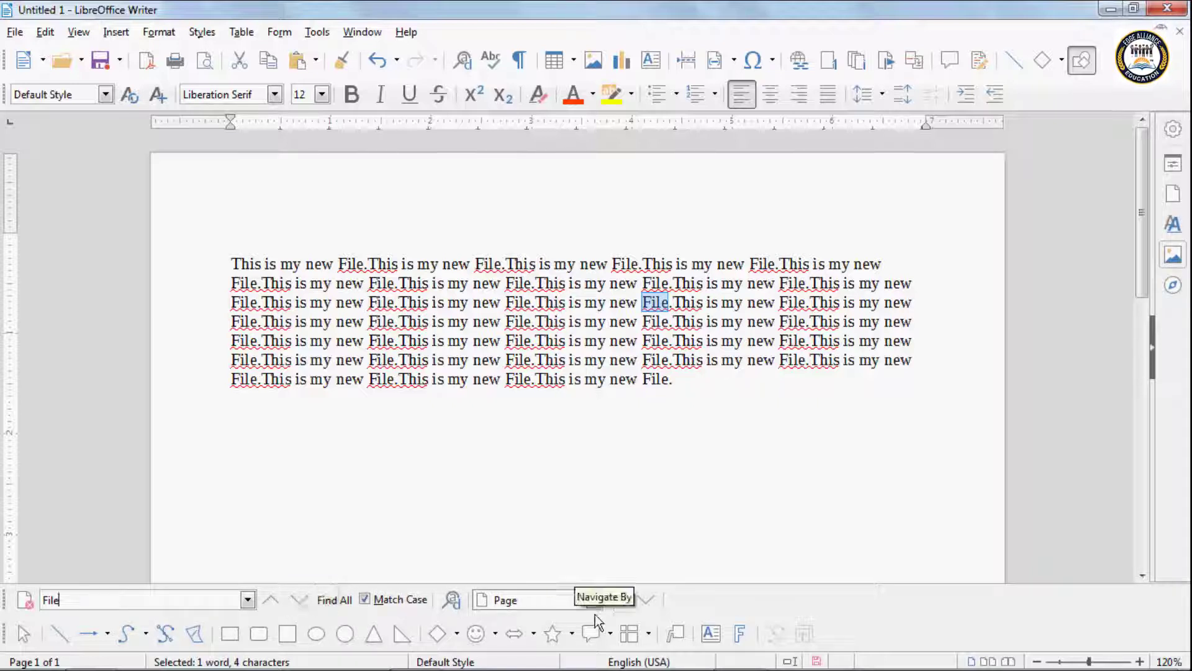
Step: Replace 'File' with 'Document' three times singly, then Replace All for 30 replacements
{"action": "left_click", "coordinate": [455, 609]}
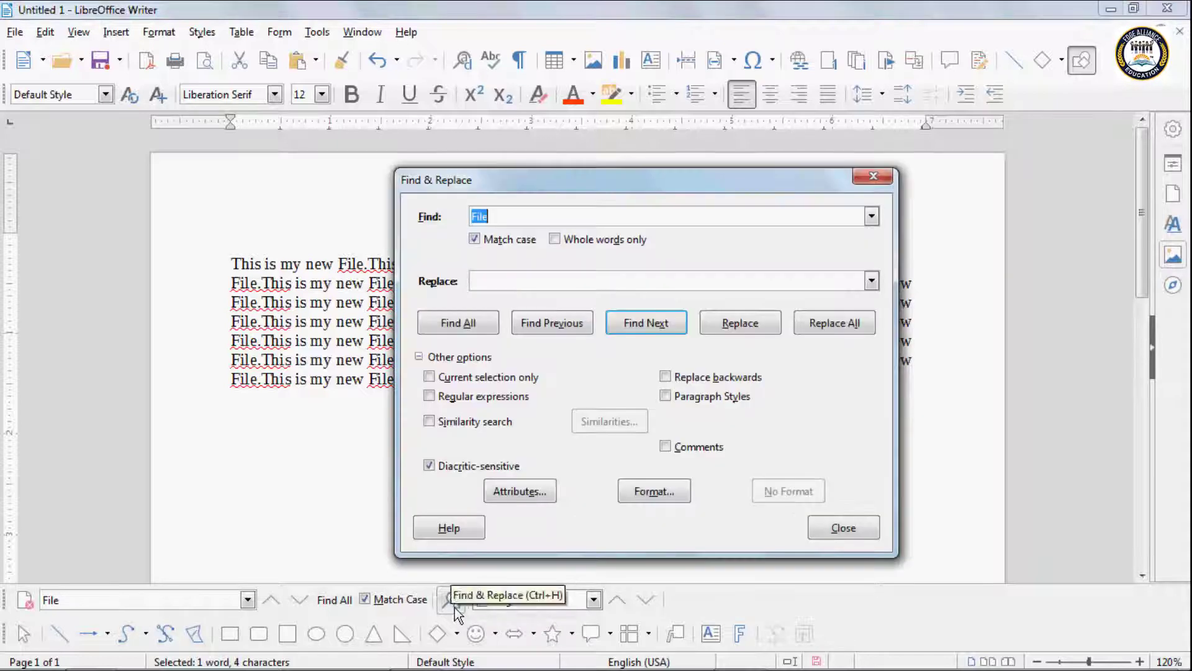
{"action": "left_click_drag", "start_coordinate": [504, 195], "coordinate": [427, 404]}
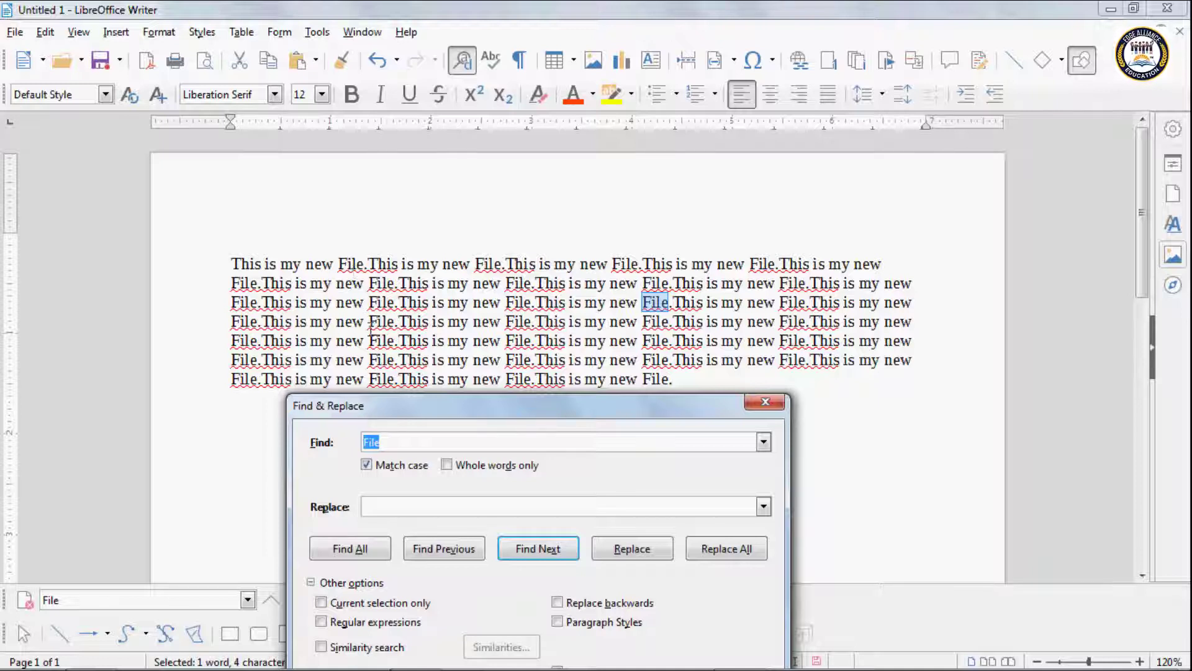
{"action": "left_click", "coordinate": [383, 508]}
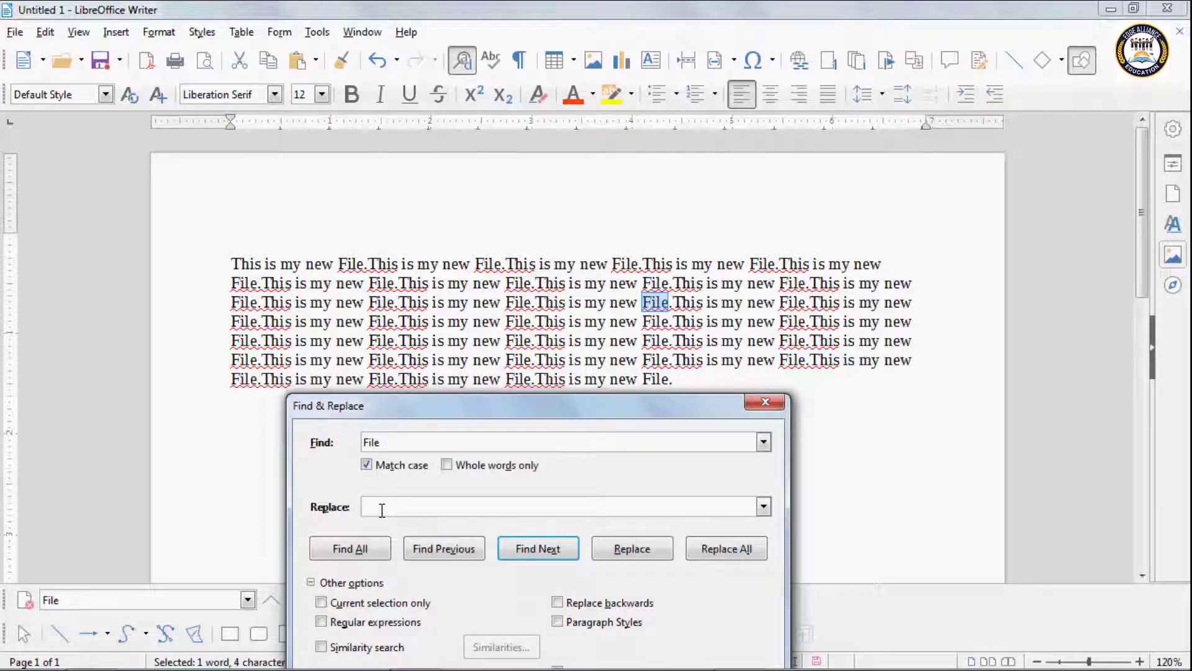
{"action": "type", "text": "Document"}
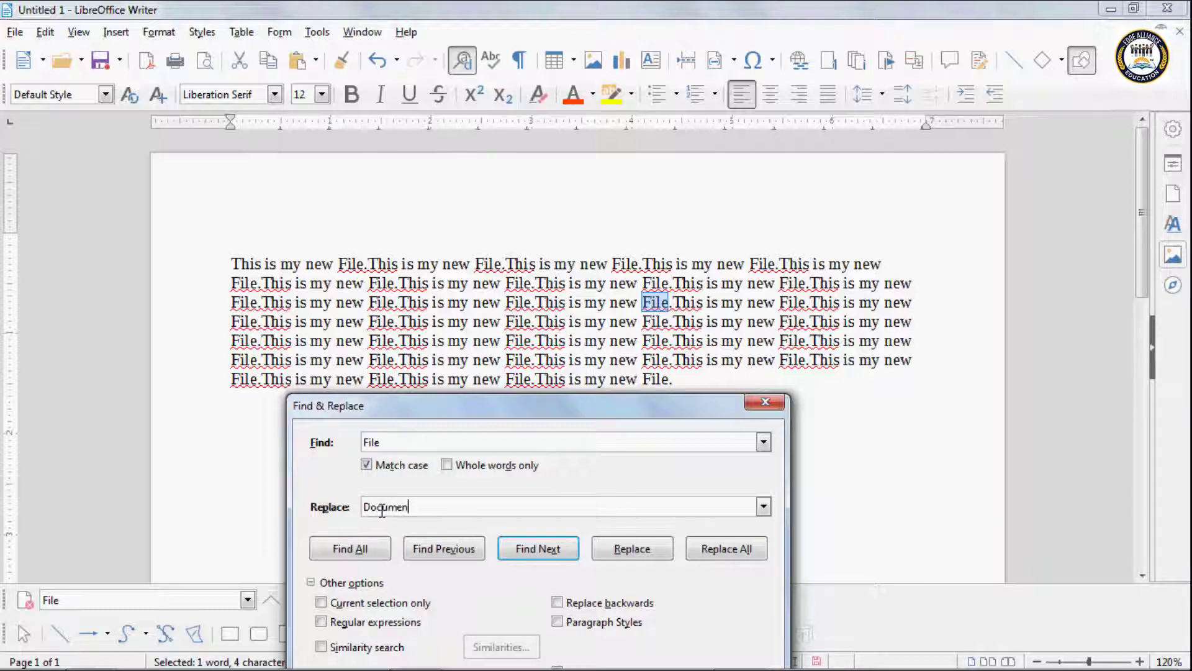
{"action": "left_click", "coordinate": [628, 547]}
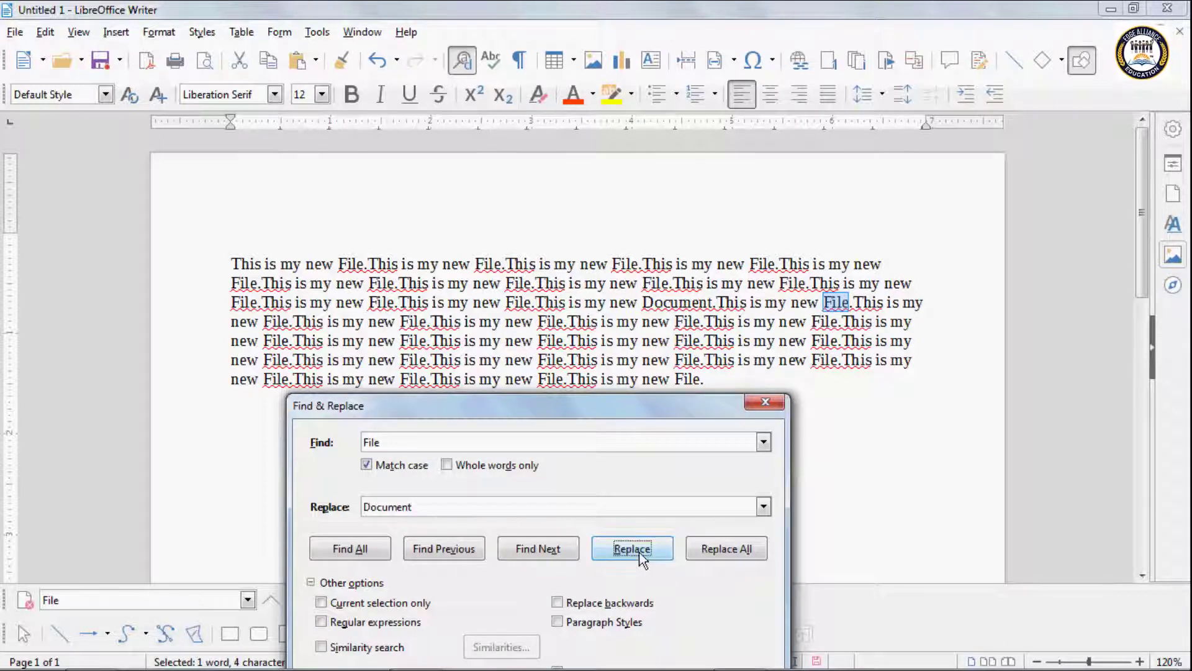
{"action": "left_click", "coordinate": [640, 557]}
{"action": "left_click", "coordinate": [640, 557]}
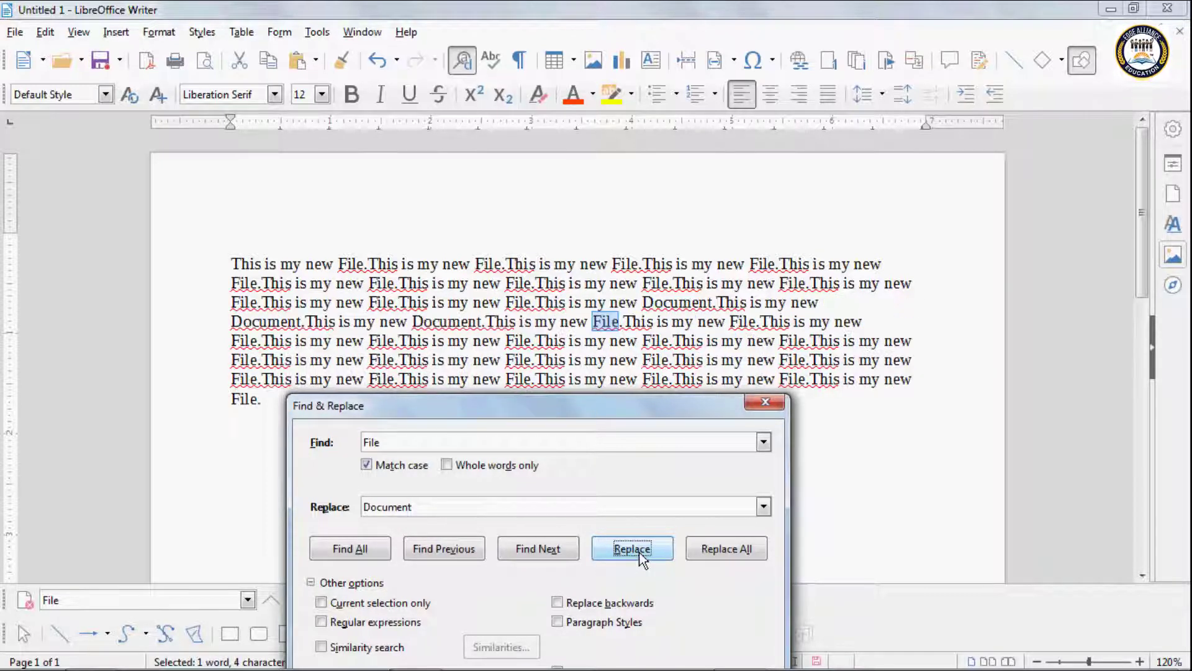
{"action": "left_click", "coordinate": [714, 550]}
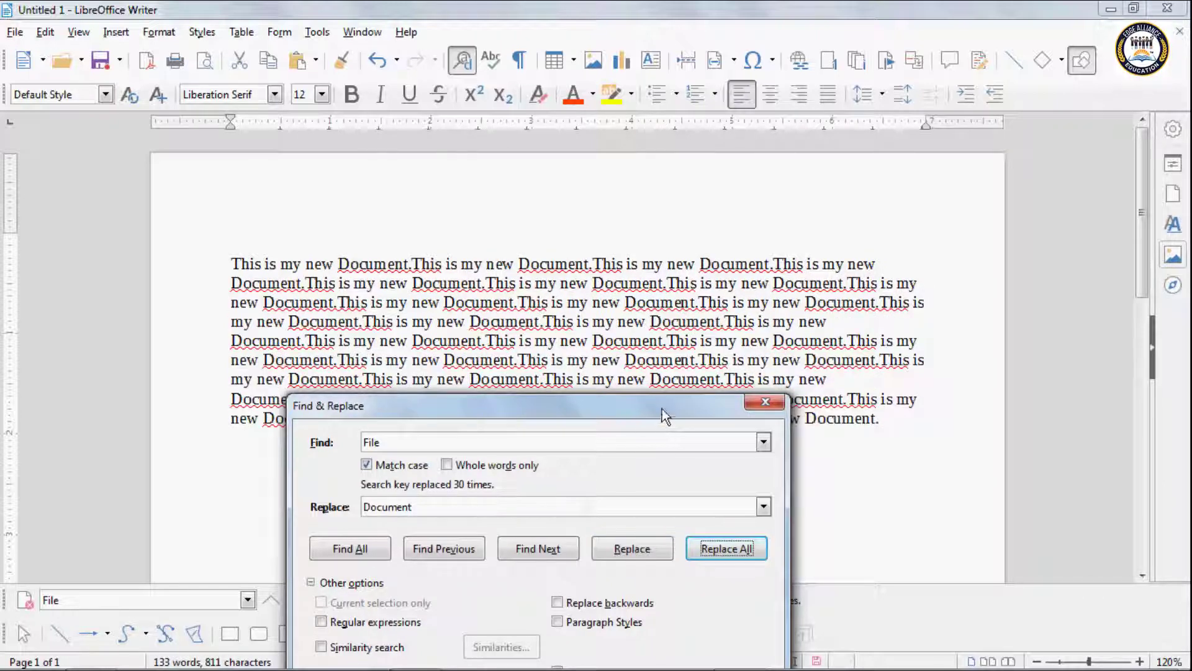
{"action": "left_click_drag", "start_coordinate": [662, 413], "coordinate": [670, 466]}
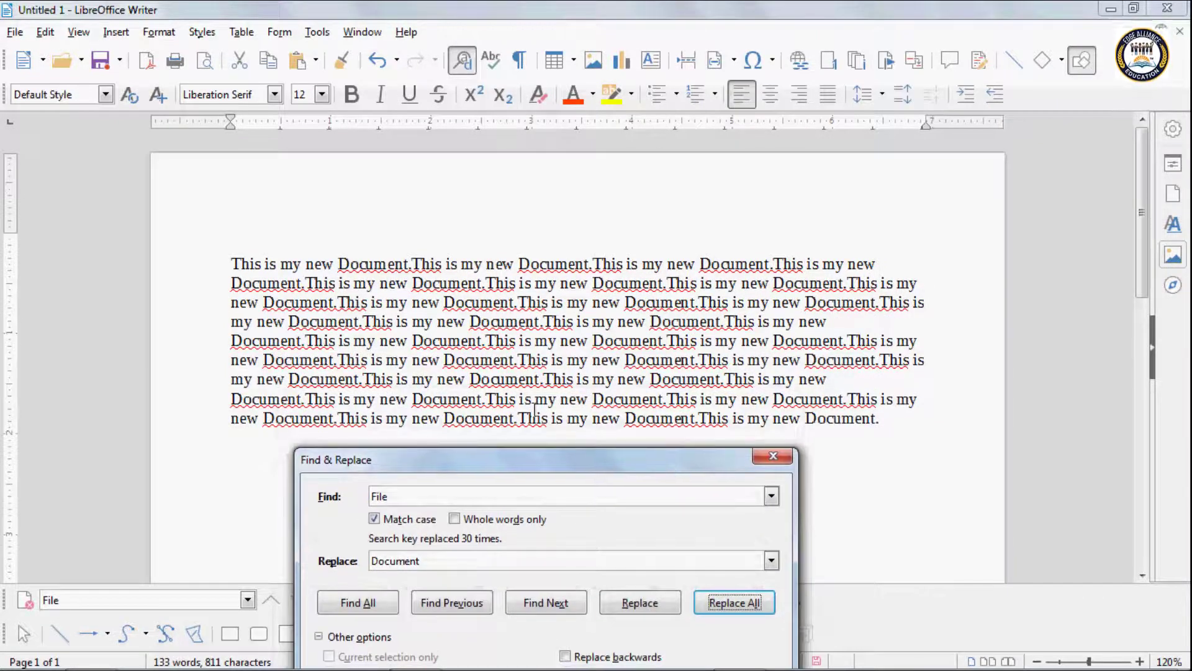
Step: Close Find & Replace and scroll through the four-page sample document
{"action": "left_click", "coordinate": [775, 458]}
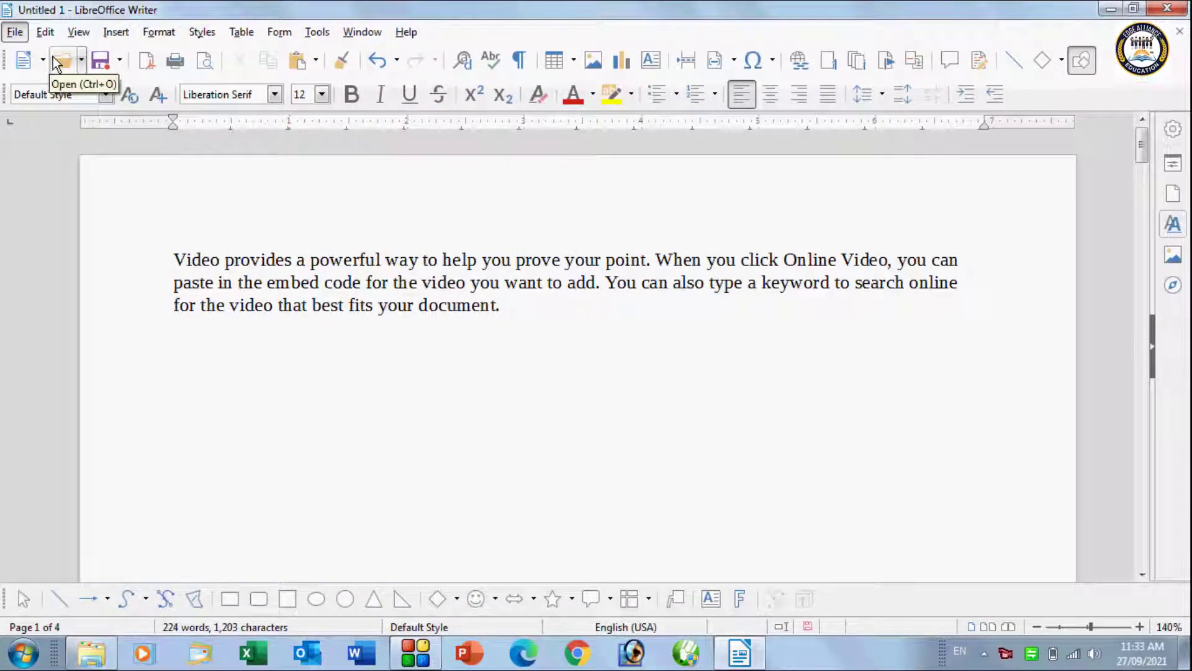
{"action": "left_click", "coordinate": [46, 35]}
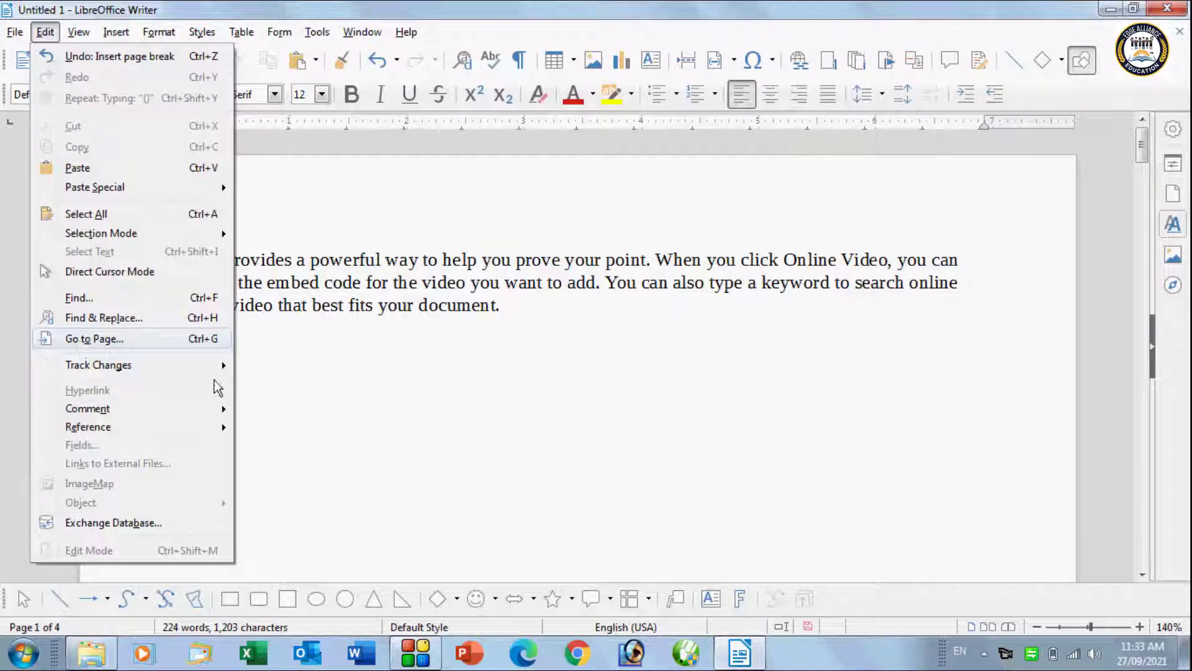
{"action": "left_click", "coordinate": [503, 414]}
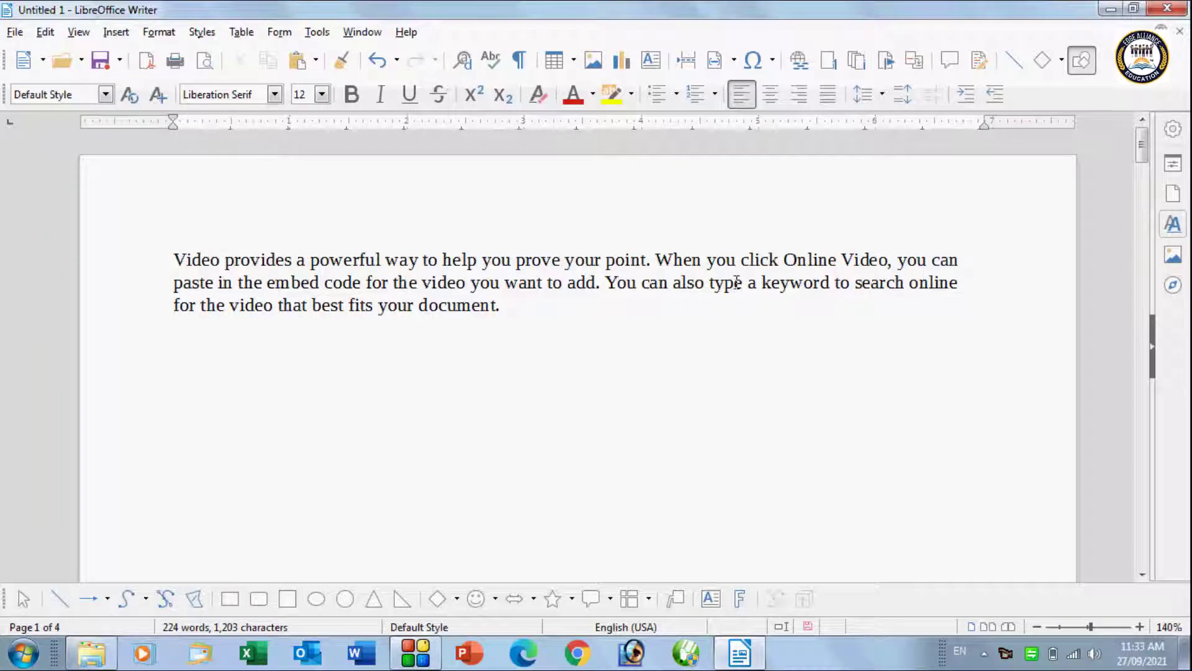
{"action": "scroll", "coordinate": [392, 367], "scroll_direction": "down", "scroll_amount": 5}
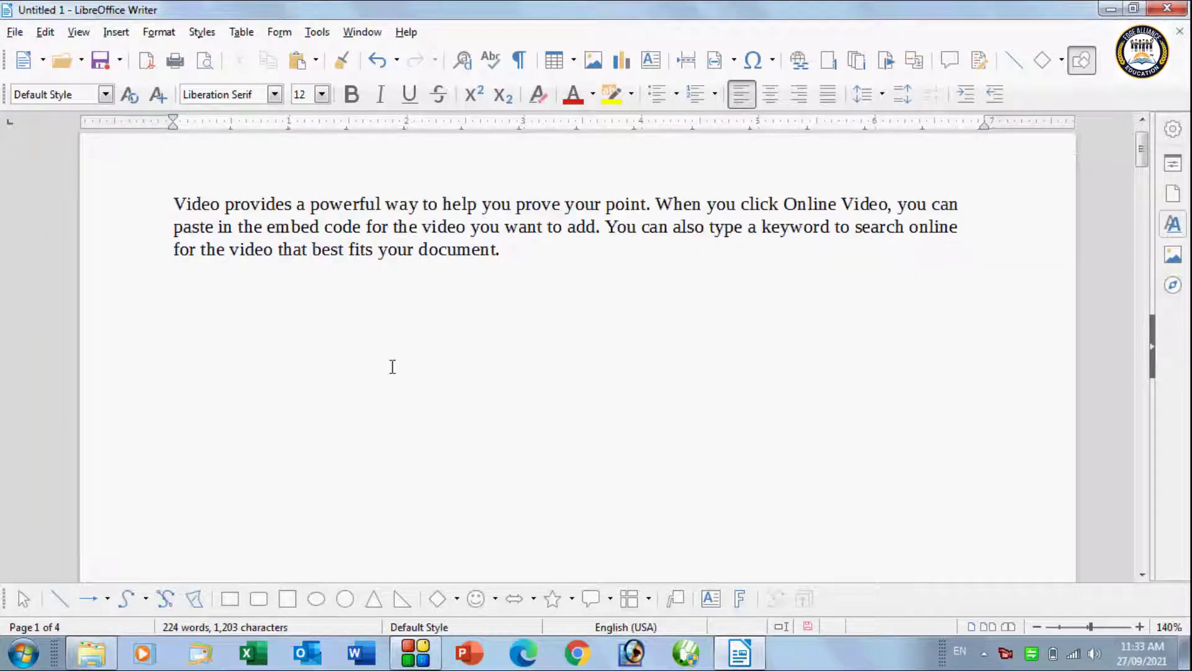
{"action": "scroll", "coordinate": [393, 367], "scroll_direction": "down", "scroll_amount": 10}
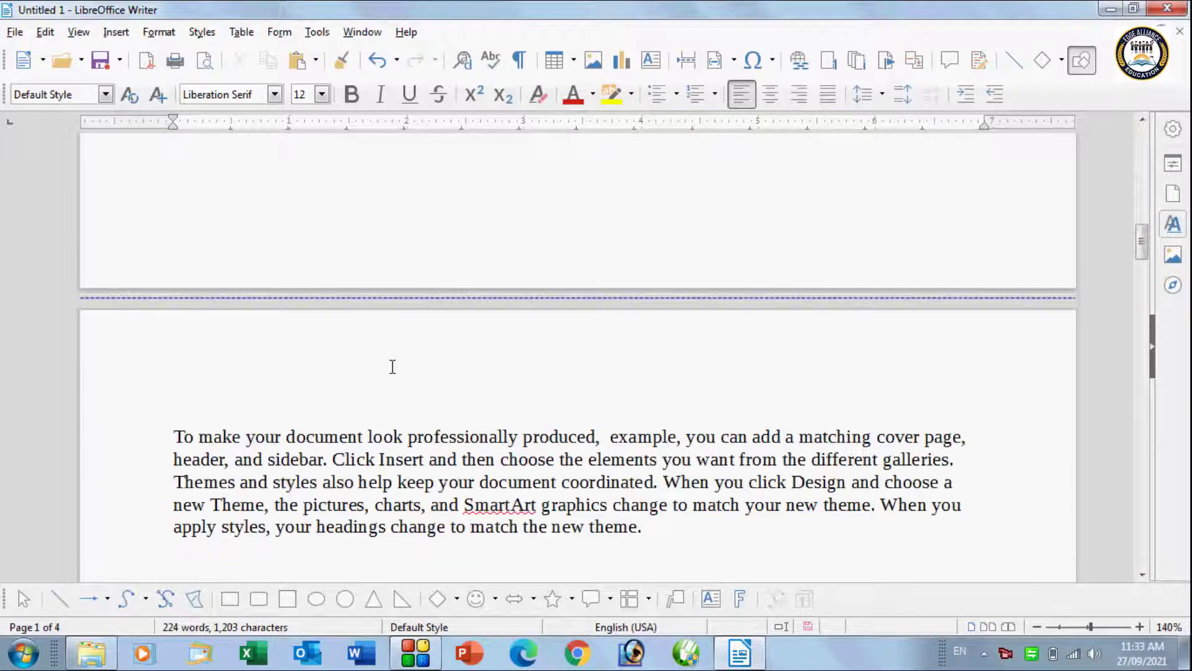
{"action": "scroll", "coordinate": [392, 367], "scroll_direction": "down", "scroll_amount": 5}
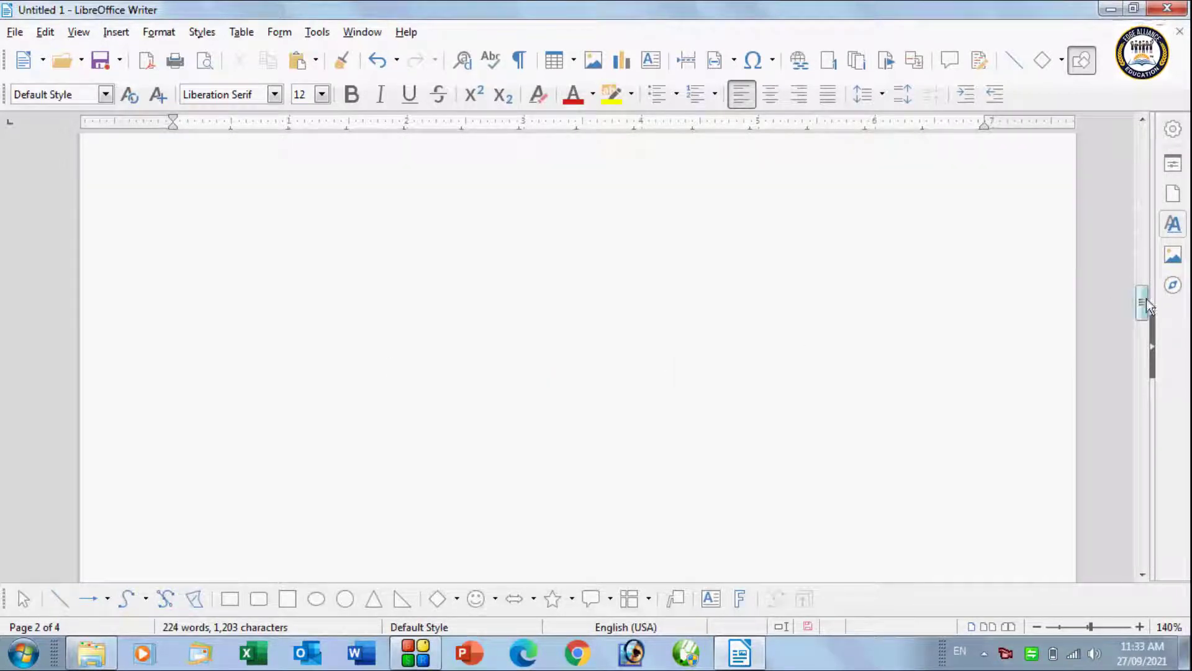
{"action": "left_click_drag", "start_coordinate": [1150, 298], "coordinate": [1107, 125]}
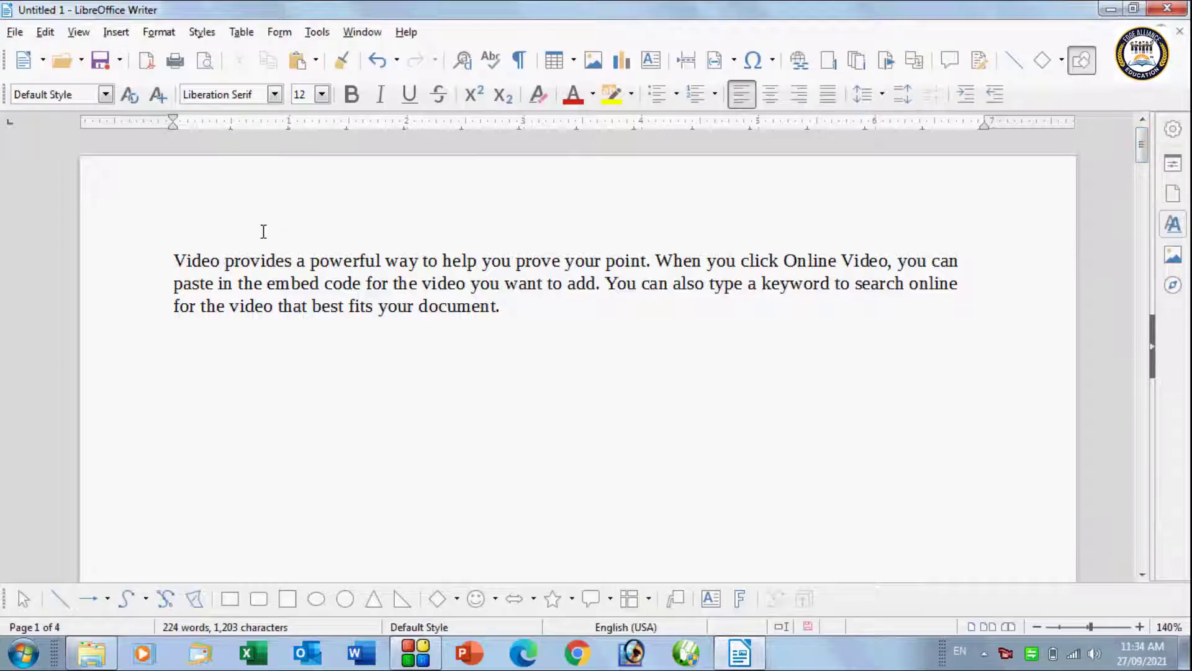
{"action": "left_click", "coordinate": [45, 32]}
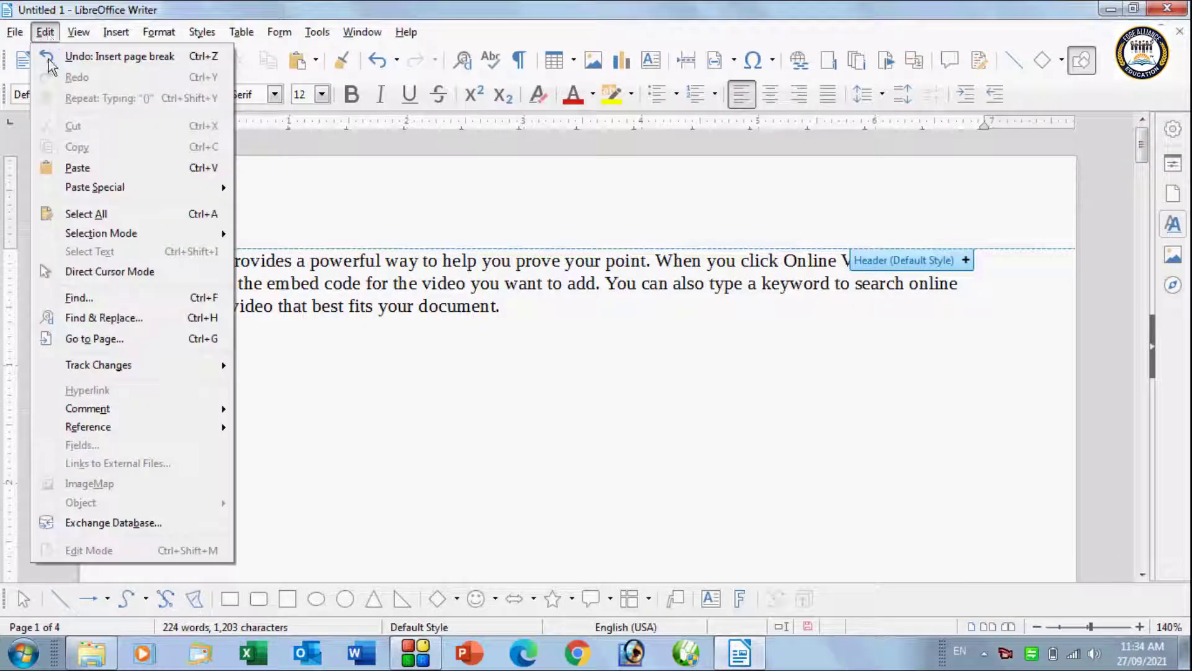
{"action": "left_click", "coordinate": [130, 343]}
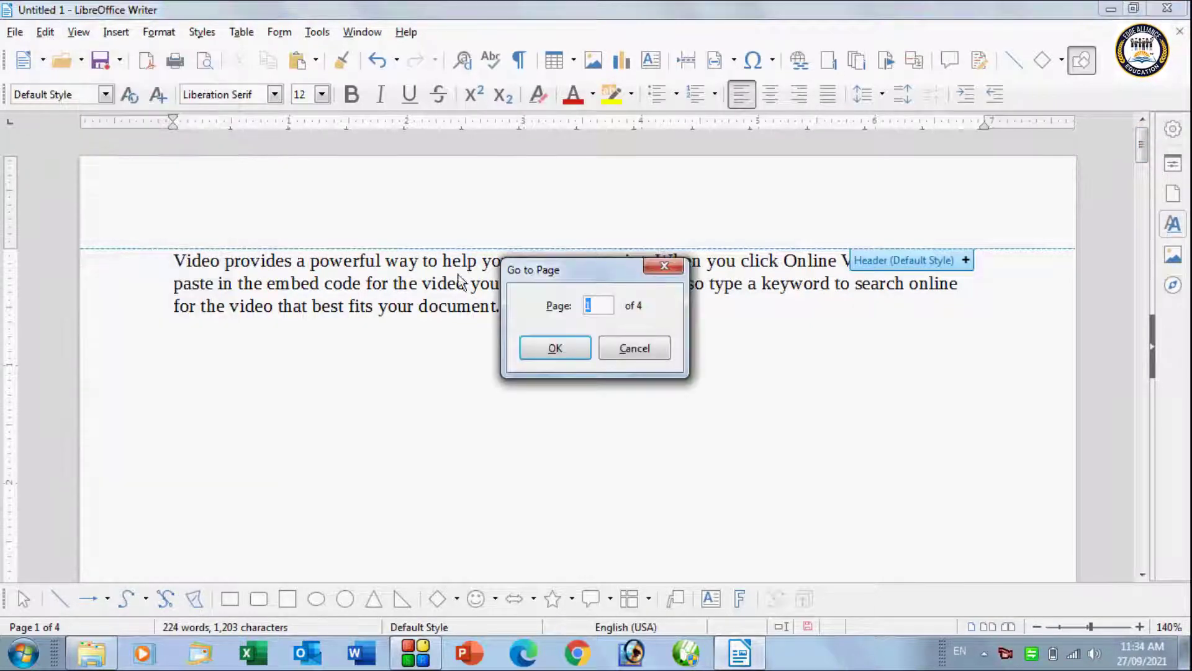
{"action": "left_click_drag", "start_coordinate": [528, 271], "coordinate": [543, 325]}
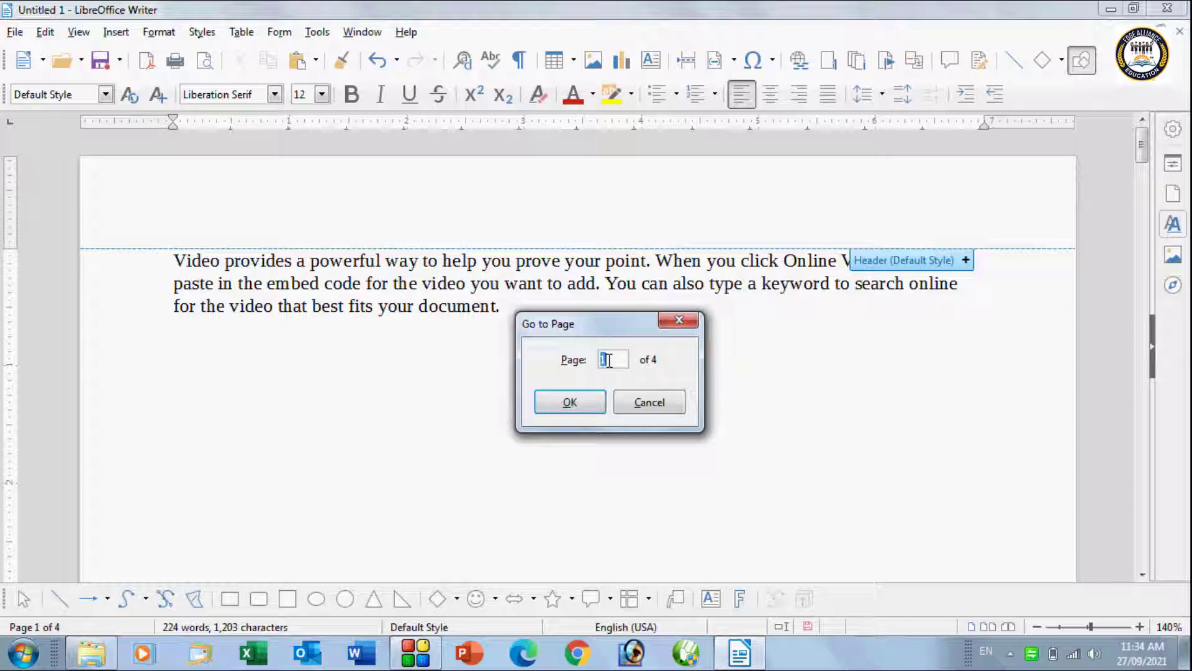
{"action": "type", "text": "3"}
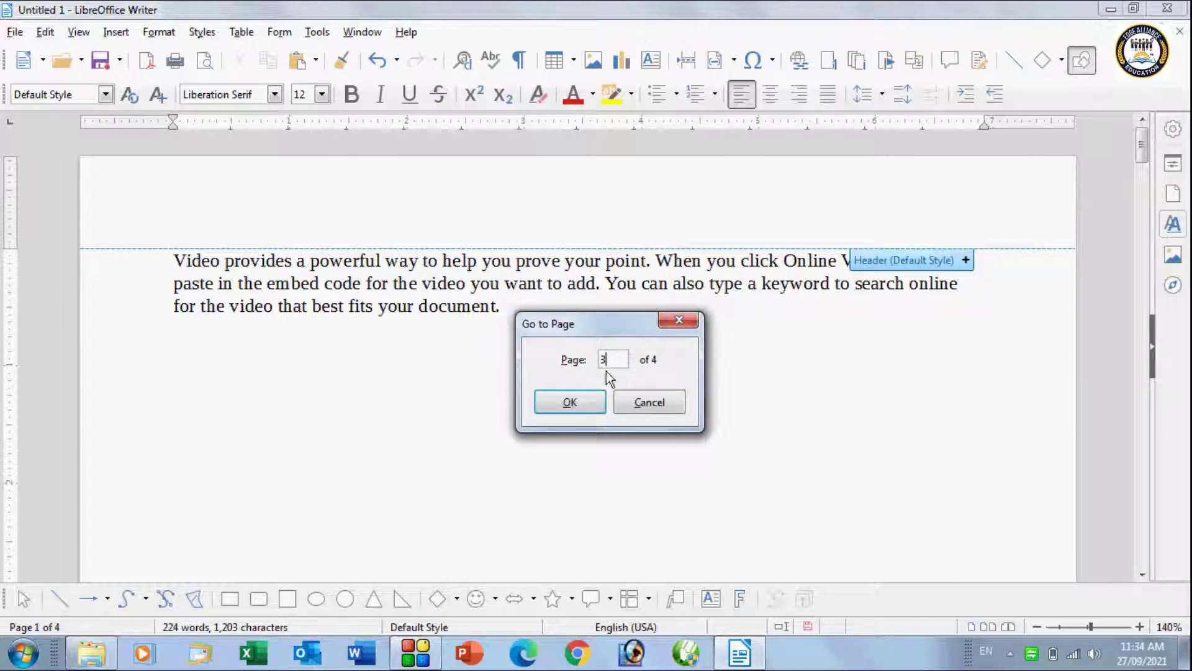
{"action": "left_click", "coordinate": [570, 401]}
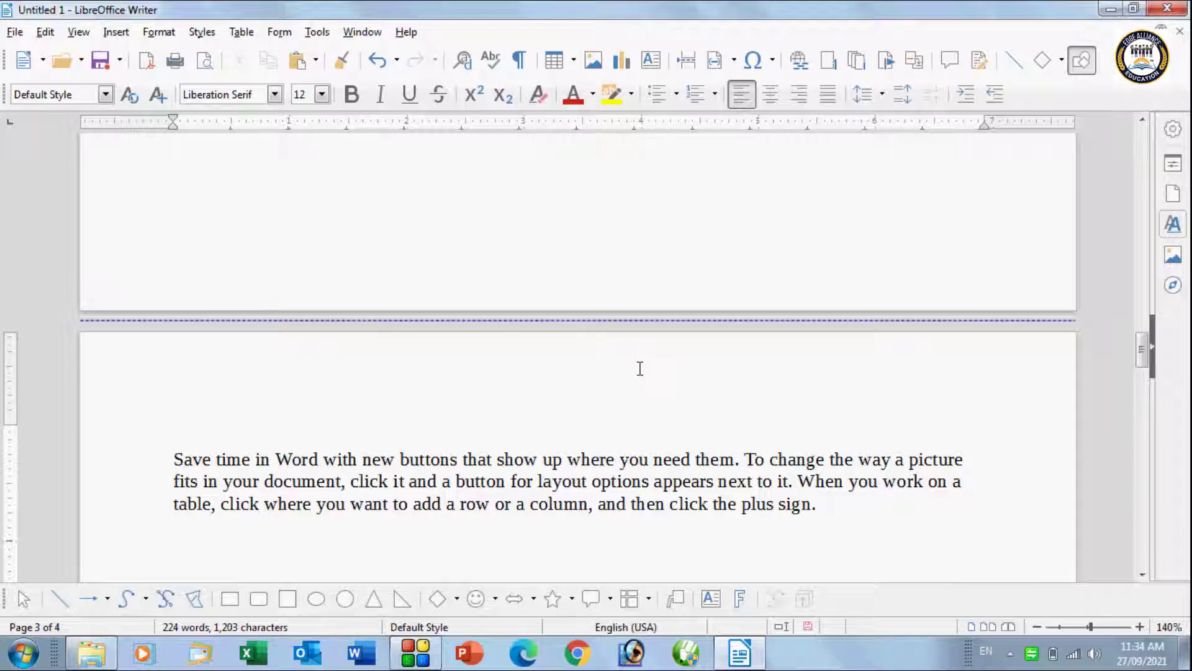
{"action": "left_click", "coordinate": [44, 34]}
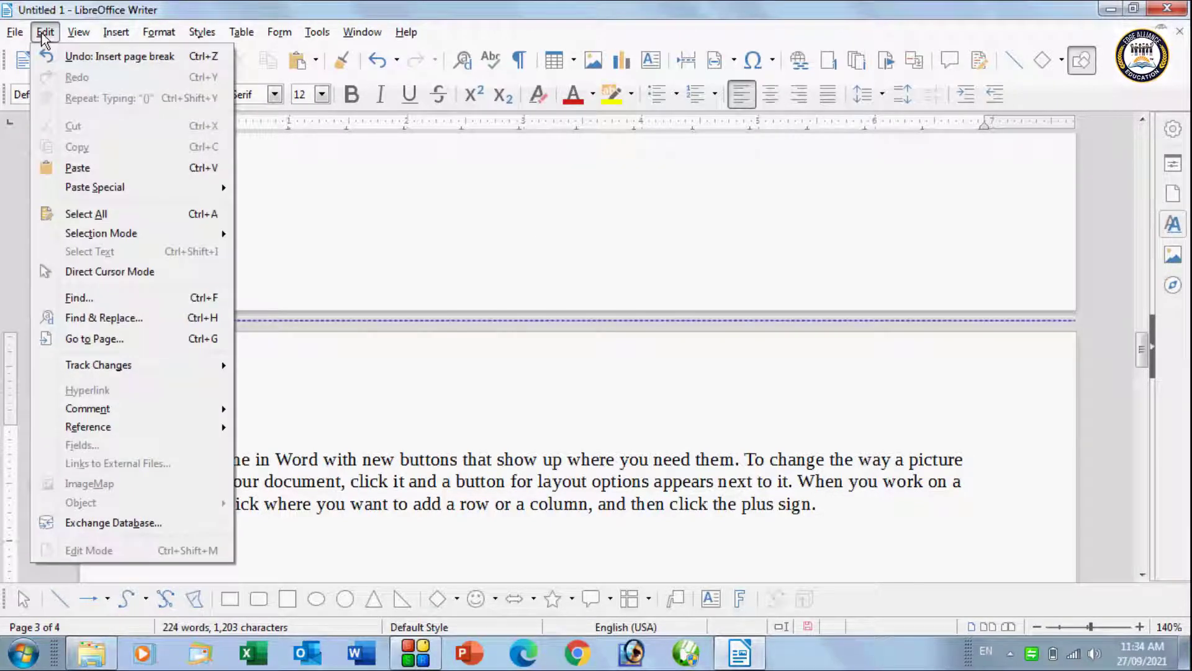
{"action": "left_click", "coordinate": [114, 339]}
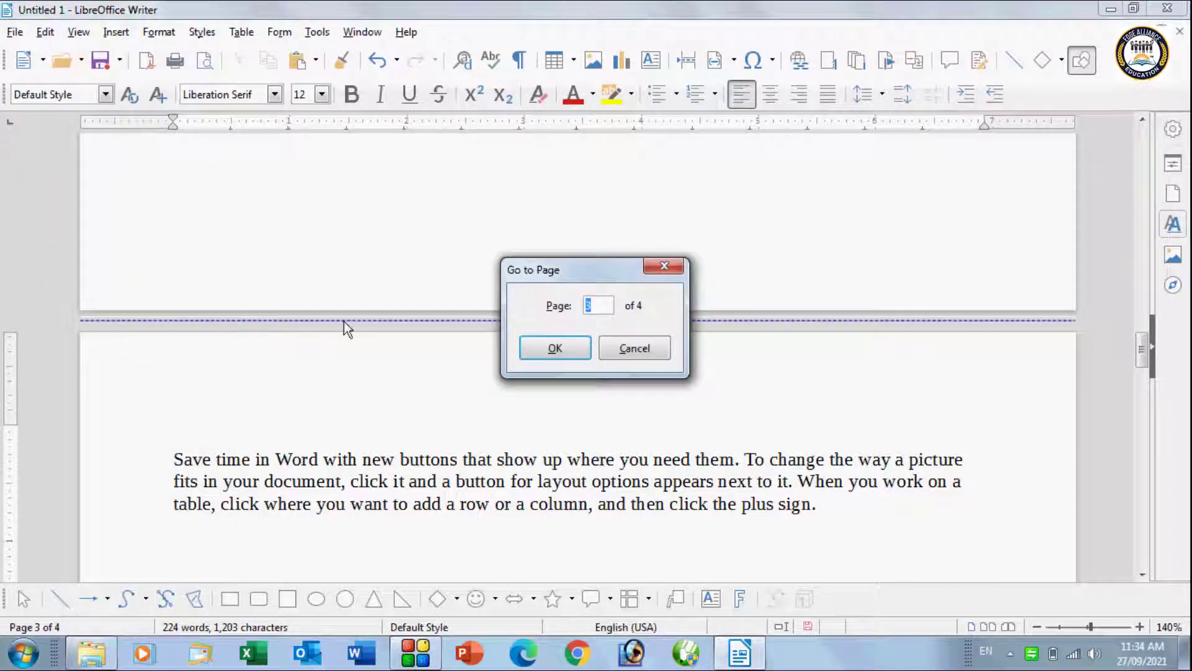
{"action": "type", "text": "1"}
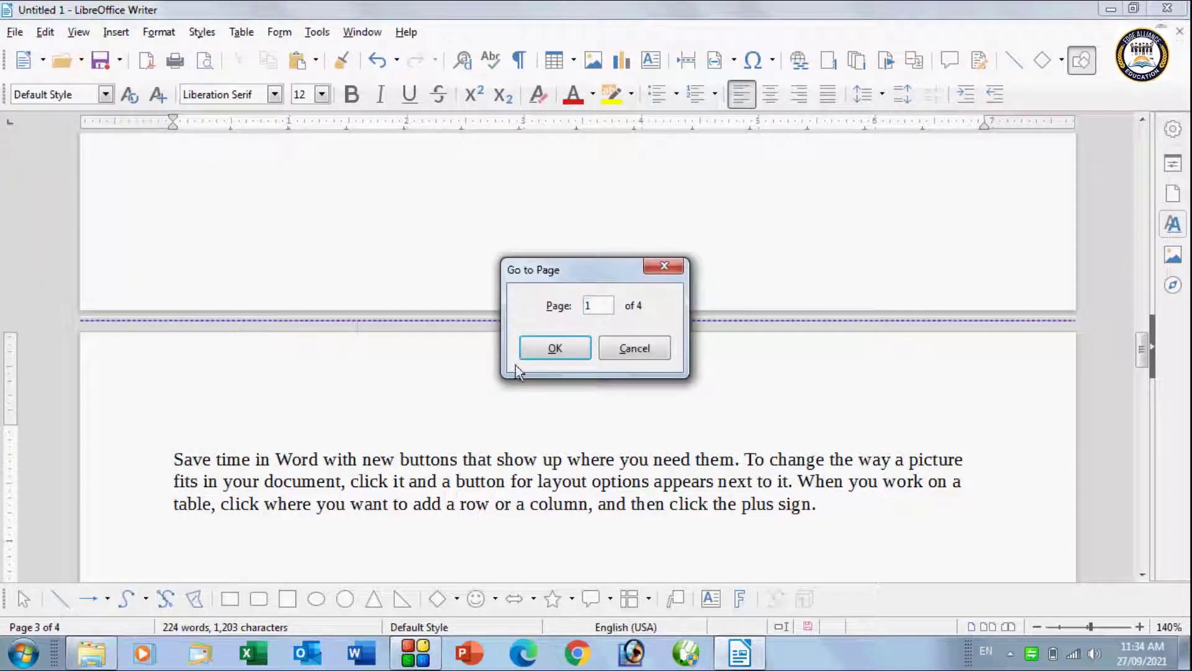
{"action": "left_click", "coordinate": [555, 349]}
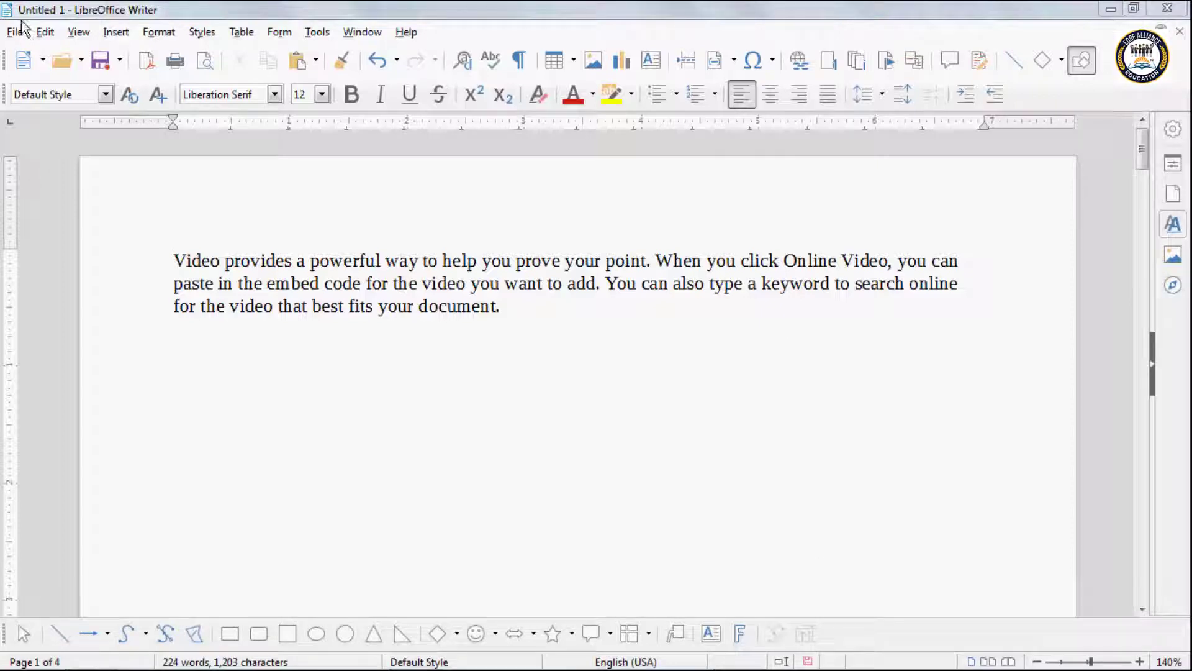
Step: Undo the page breaks so all four paragraphs sit on one page
{"action": "left_click", "coordinate": [45, 33]}
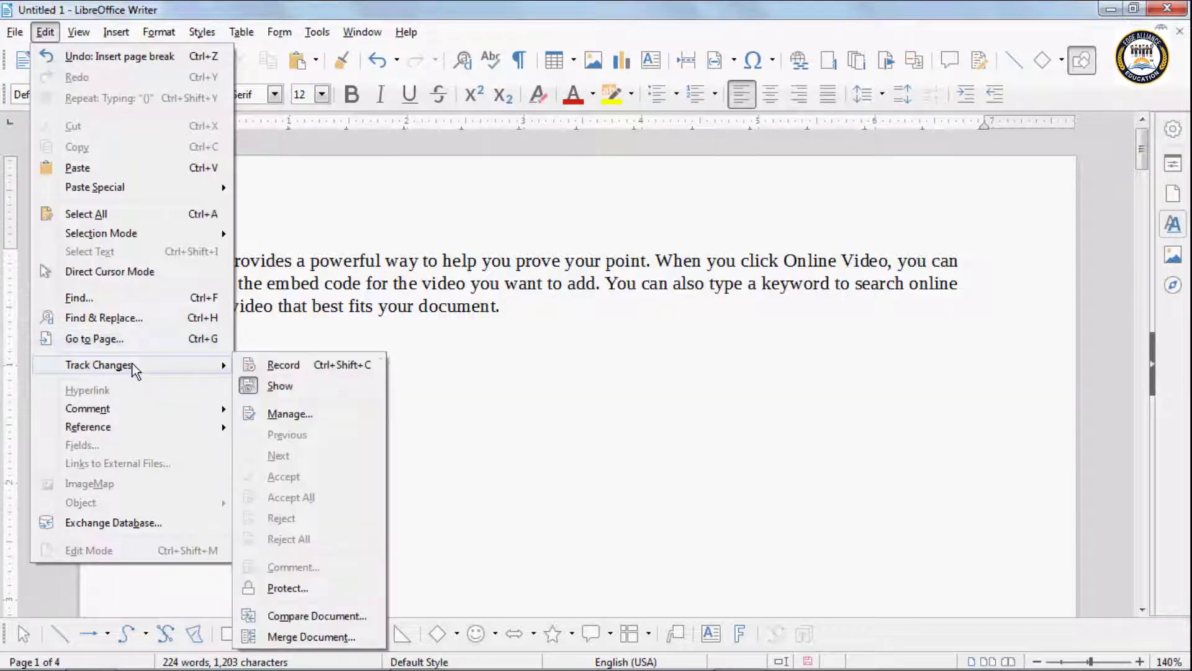
{"action": "left_click", "coordinate": [481, 356]}
{"action": "key", "text": "ctrl+z"}
{"action": "key", "text": "ctrl+z"}
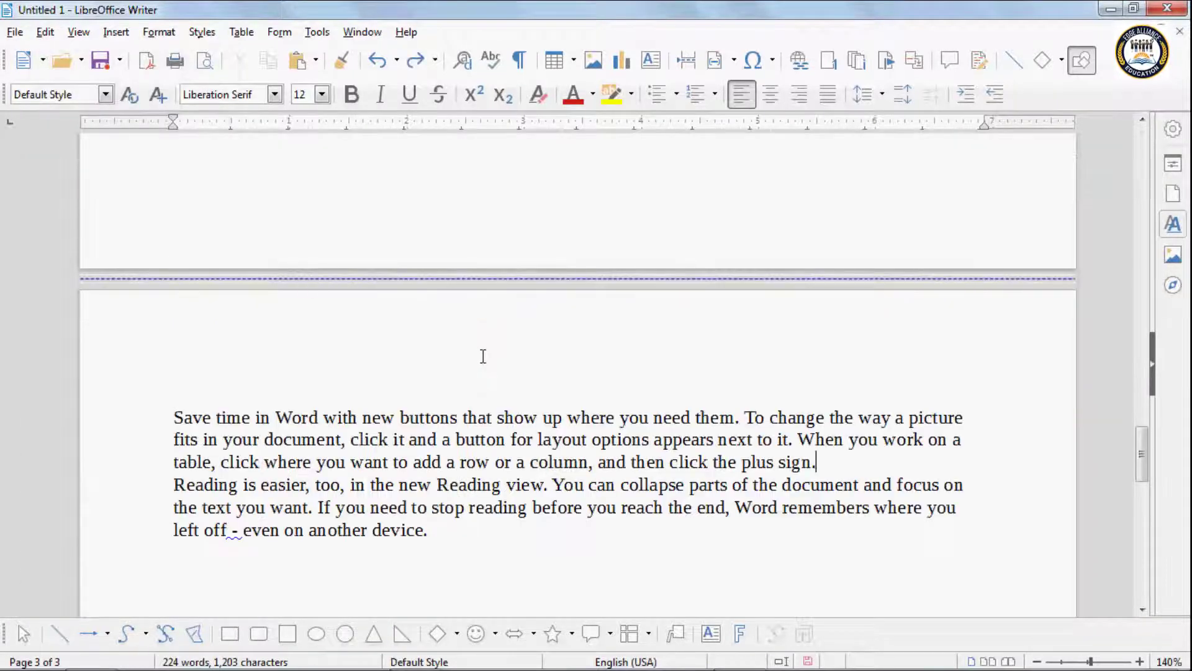
{"action": "key", "text": "ctrl+z"}
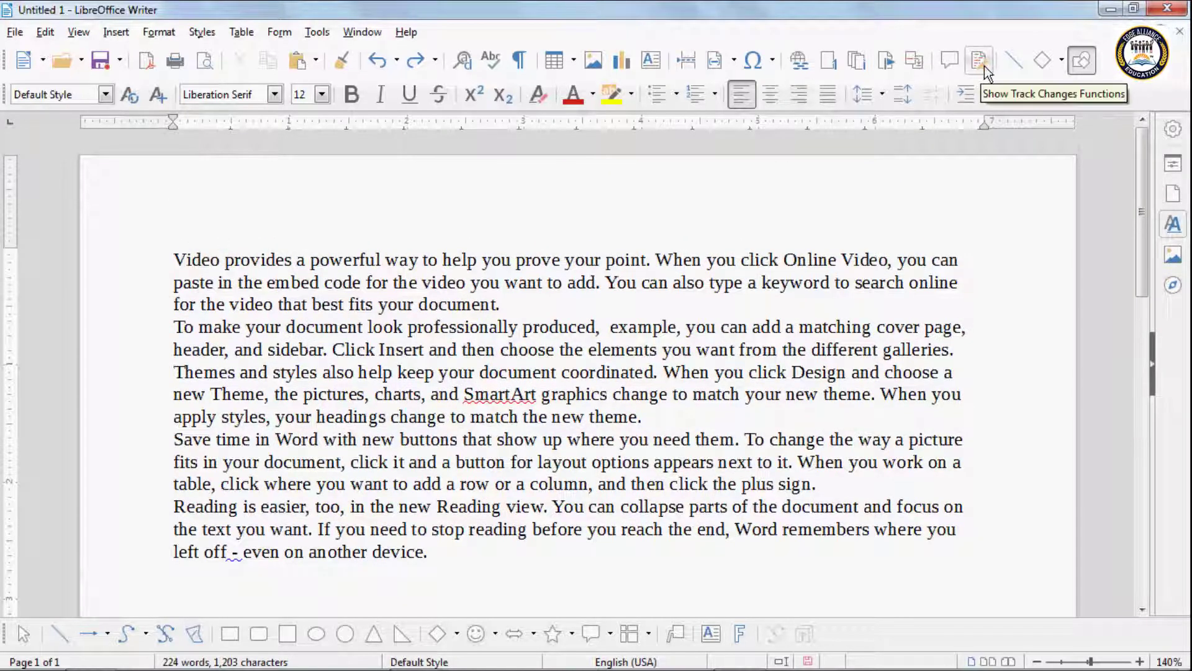
Step: Turn on recording of tracked changes with Edit > Track Changes > Record
{"action": "left_click", "coordinate": [45, 32]}
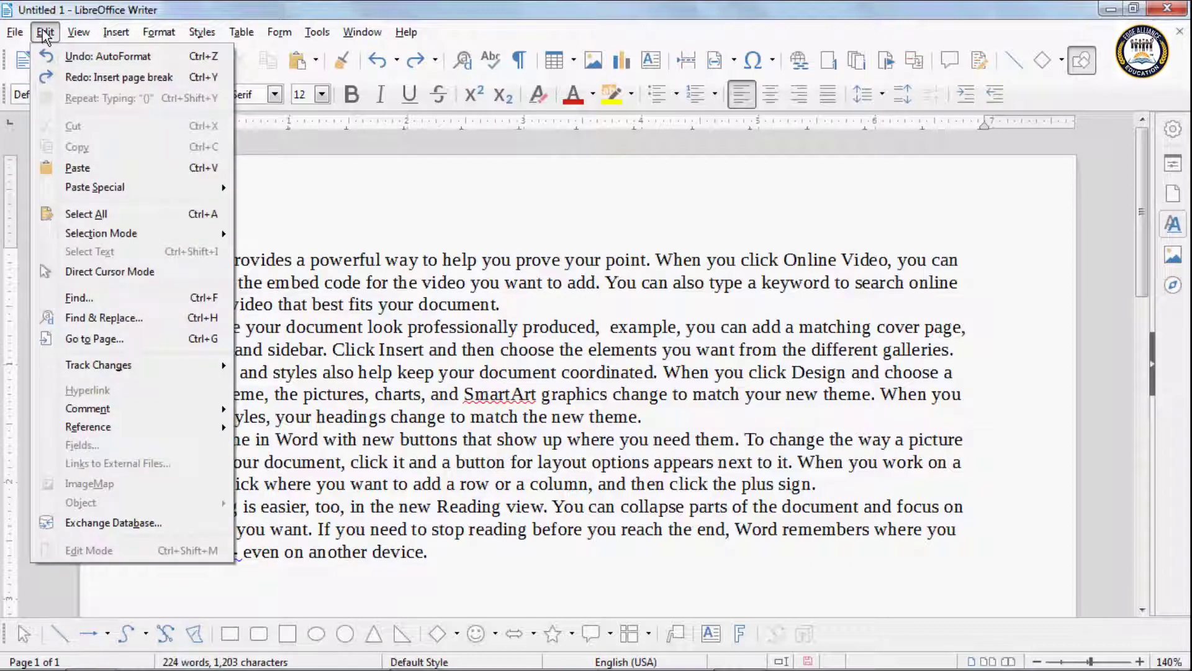
{"action": "mouse_move", "coordinate": [151, 359]}
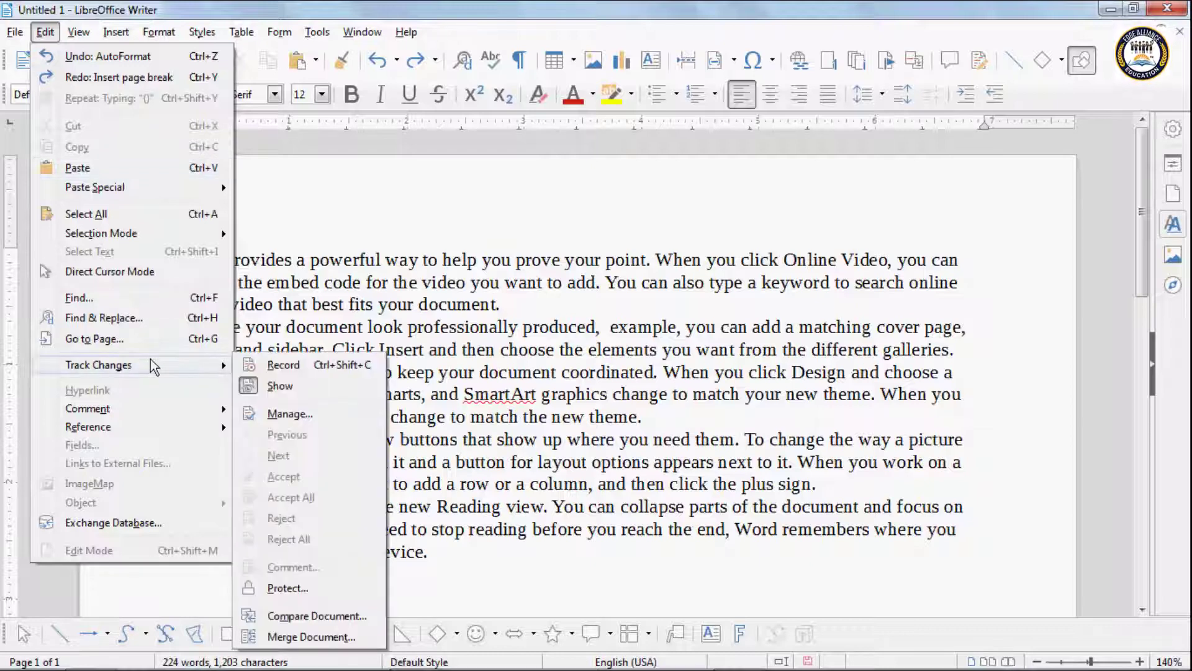
{"action": "left_click", "coordinate": [301, 283]}
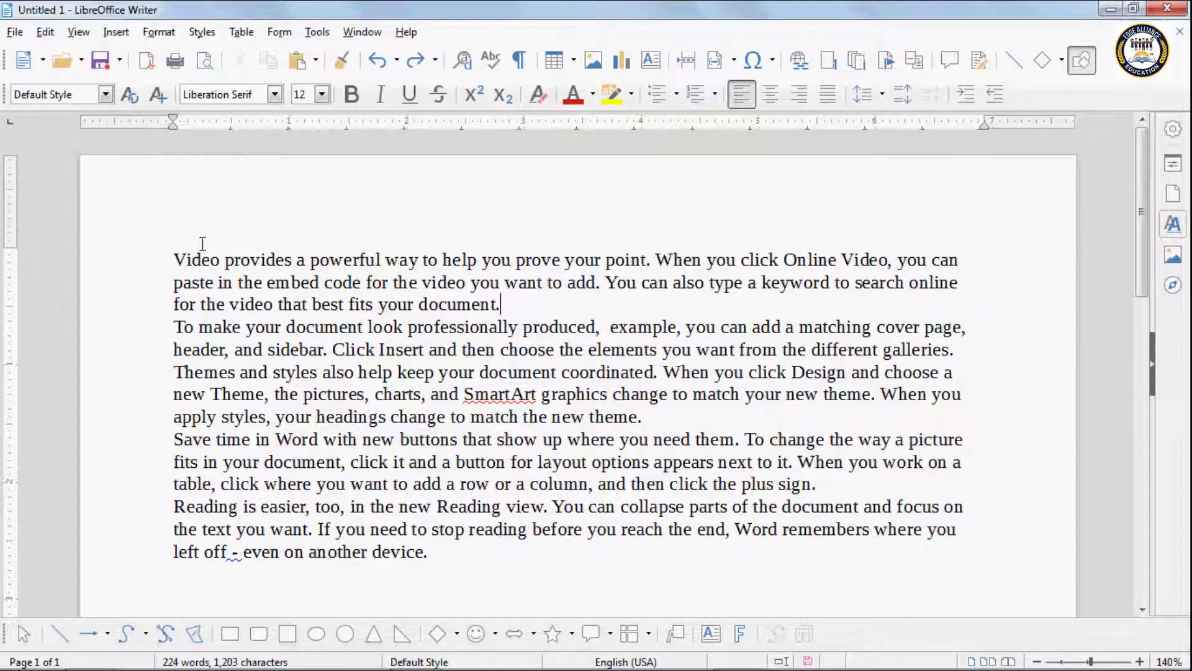
{"action": "left_click", "coordinate": [45, 34]}
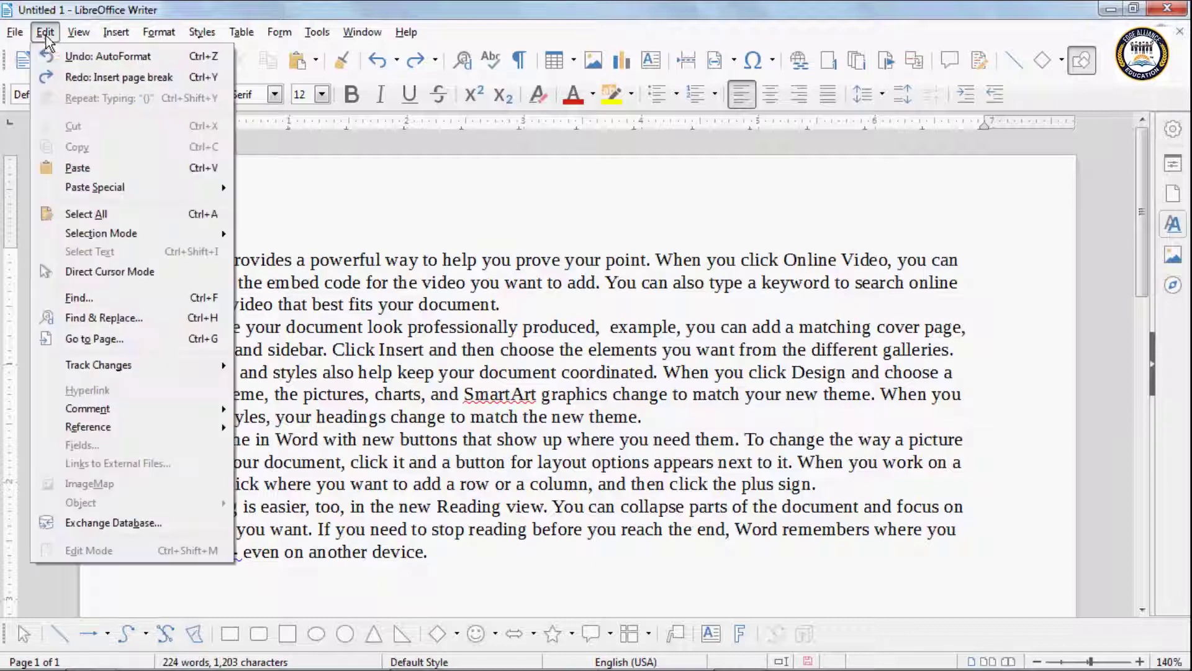
{"action": "mouse_move", "coordinate": [86, 362]}
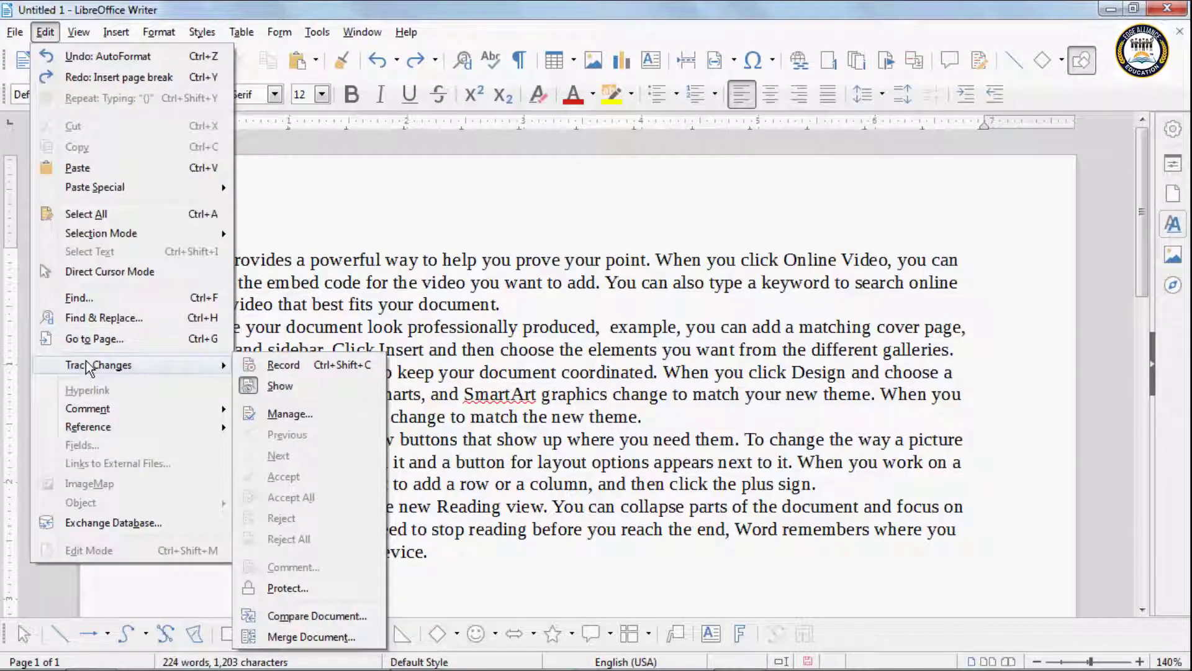
{"action": "left_click", "coordinate": [281, 365]}
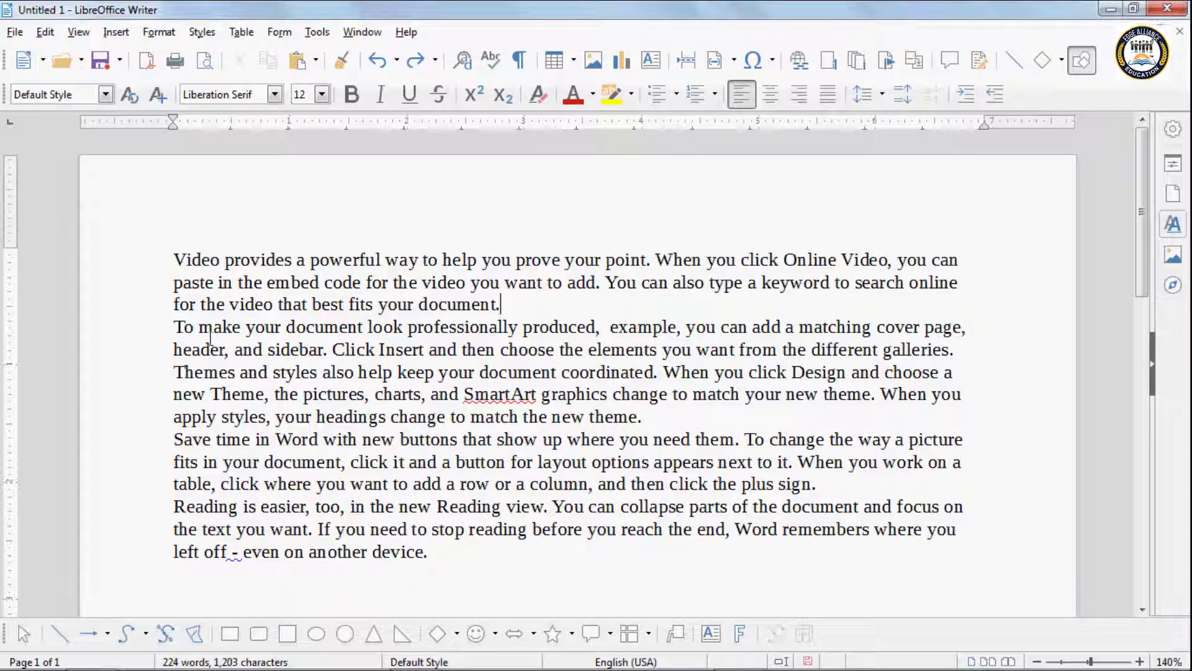
Step: Insert 'this is my new document' after 'Video' in the first line
{"action": "left_click", "coordinate": [226, 261]}
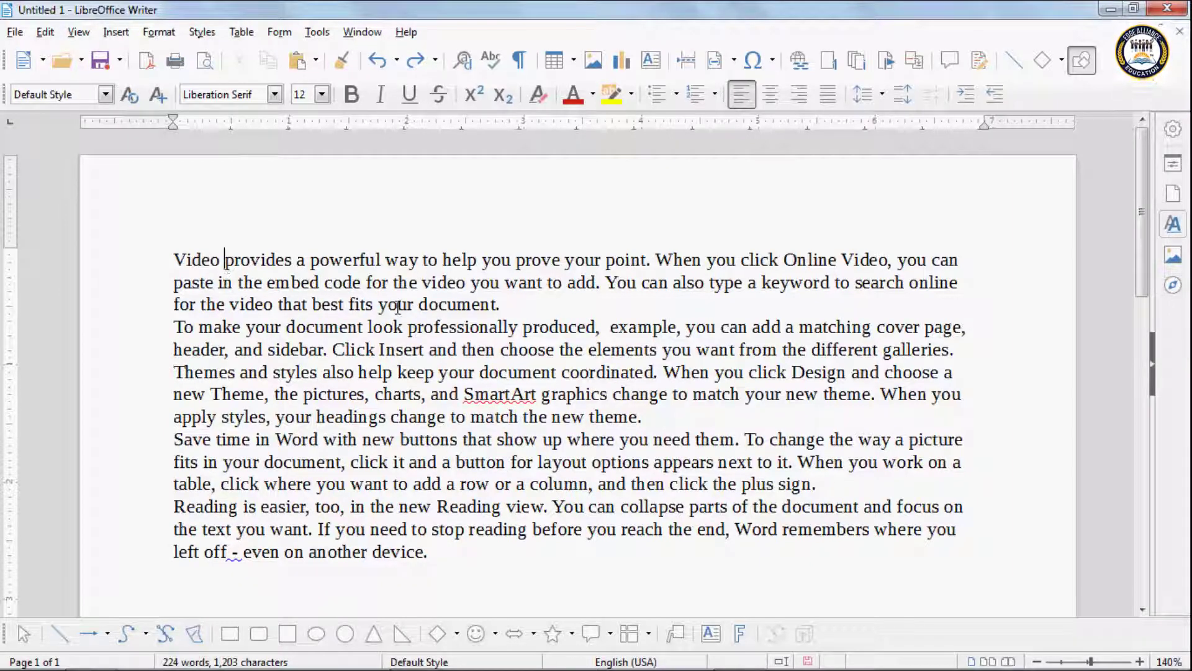
{"action": "type", "text": "thi"}
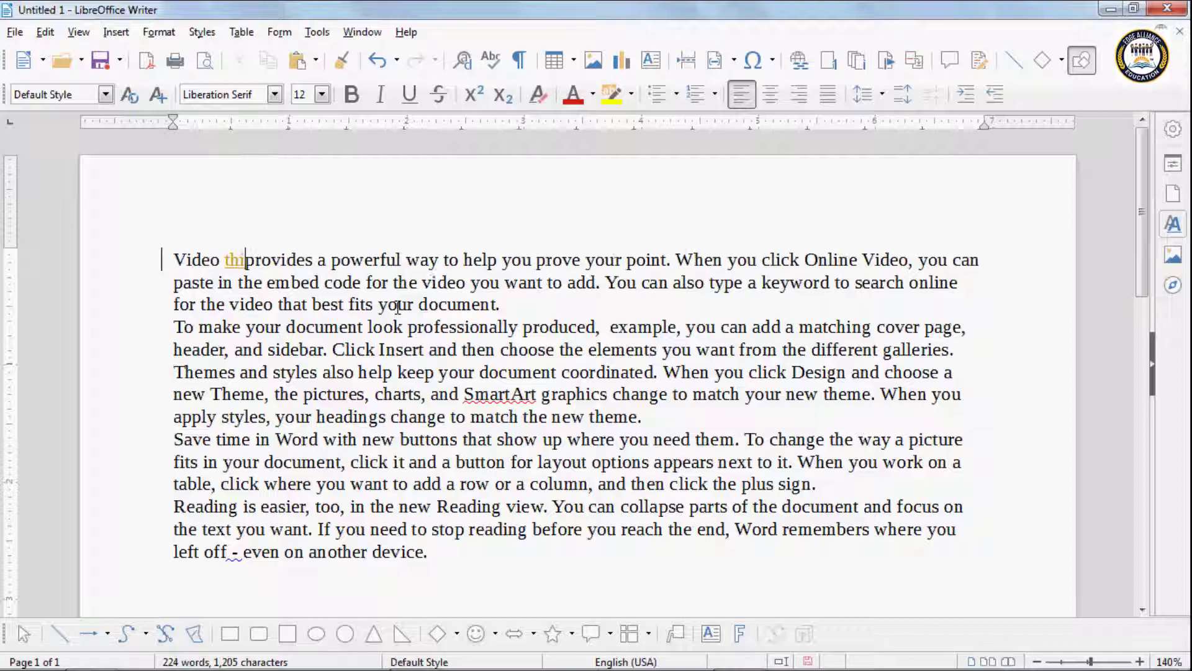
{"action": "type", "text": "s is mu"}
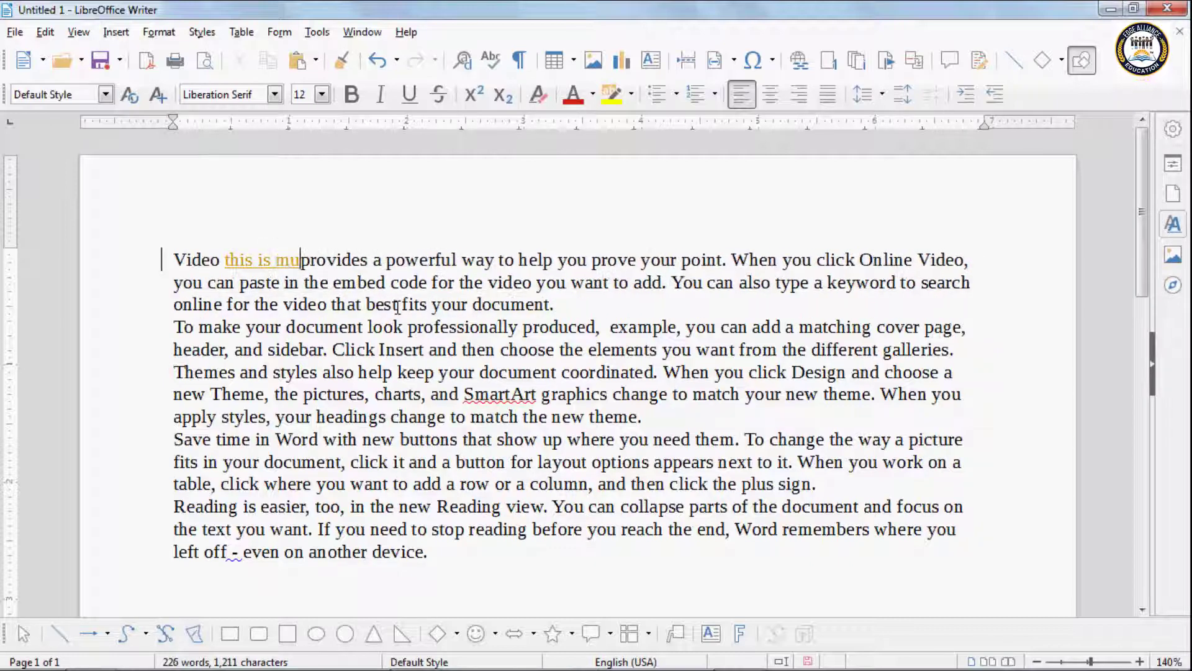
{"action": "key", "text": "BackSpace"}
{"action": "type", "text": "y n"}
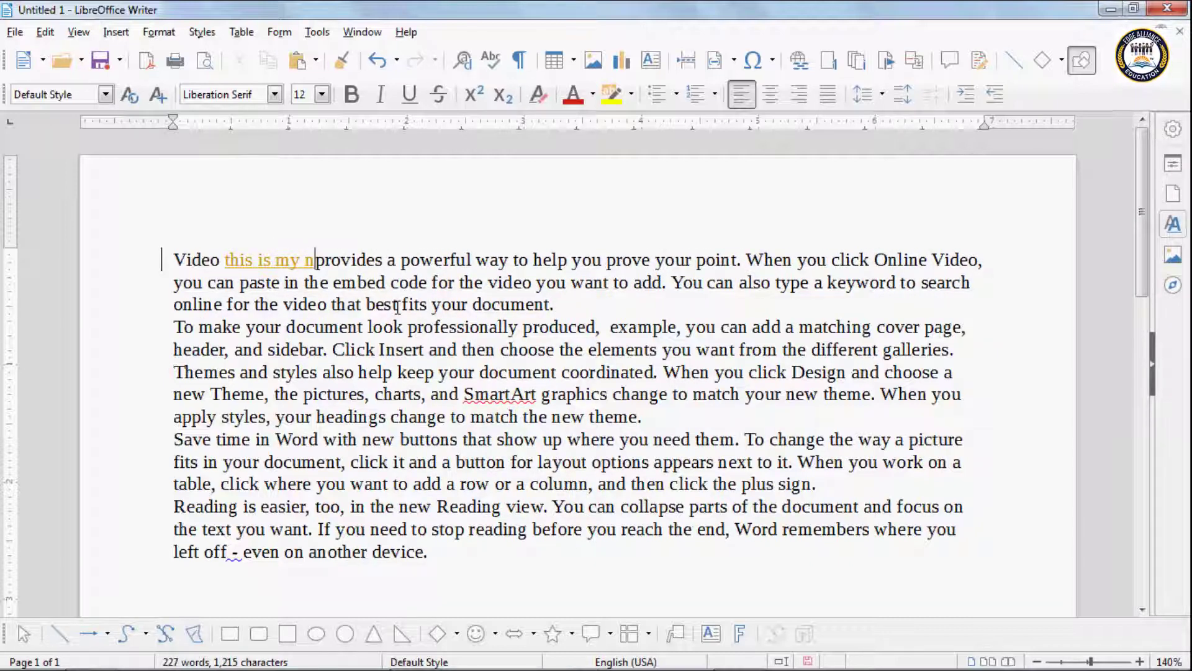
{"action": "type", "text": "ew  do"}
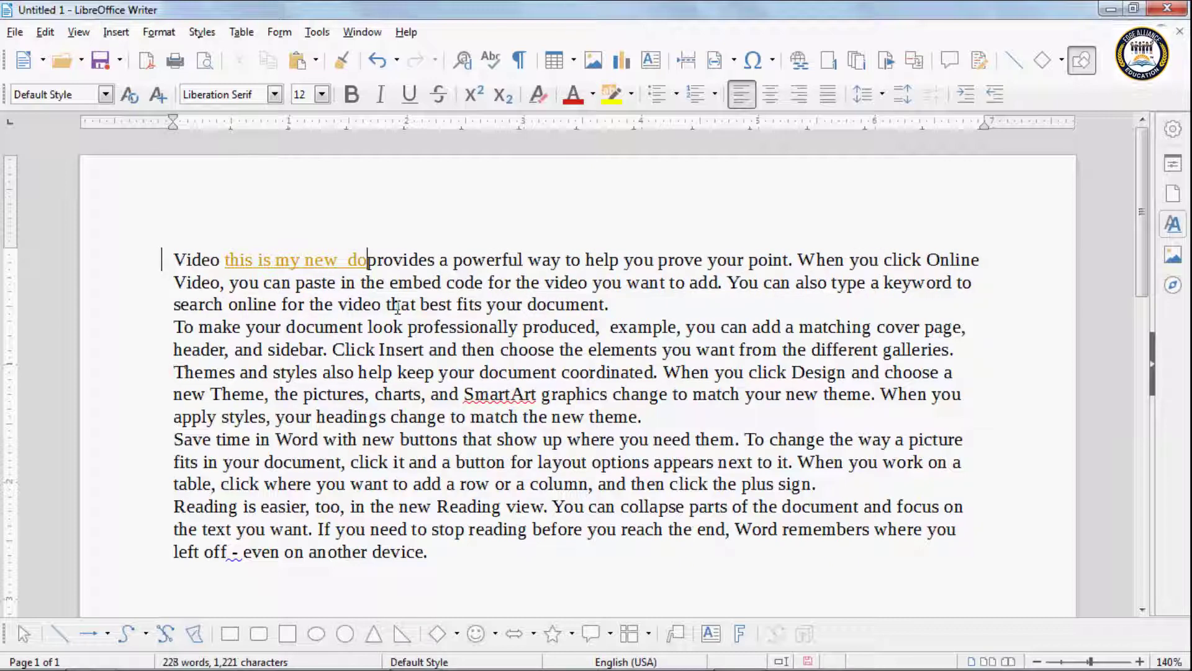
{"action": "key", "text": "BackSpace"}
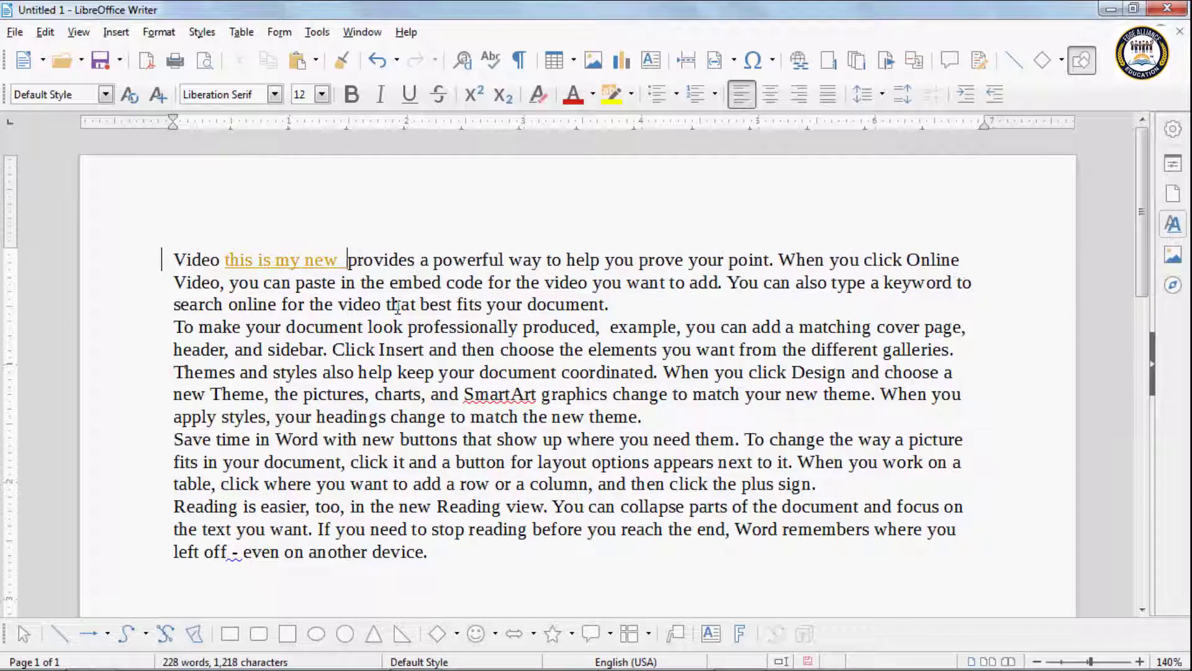
{"action": "type", "text": "do"}
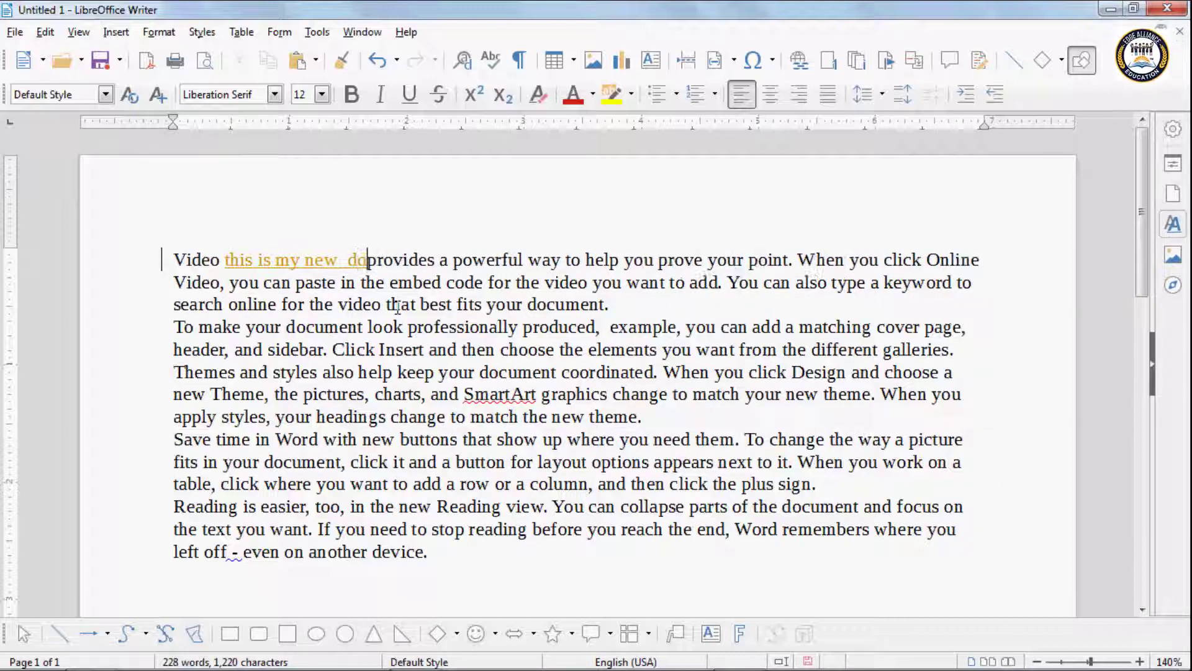
{"action": "type", "text": "cumen"}
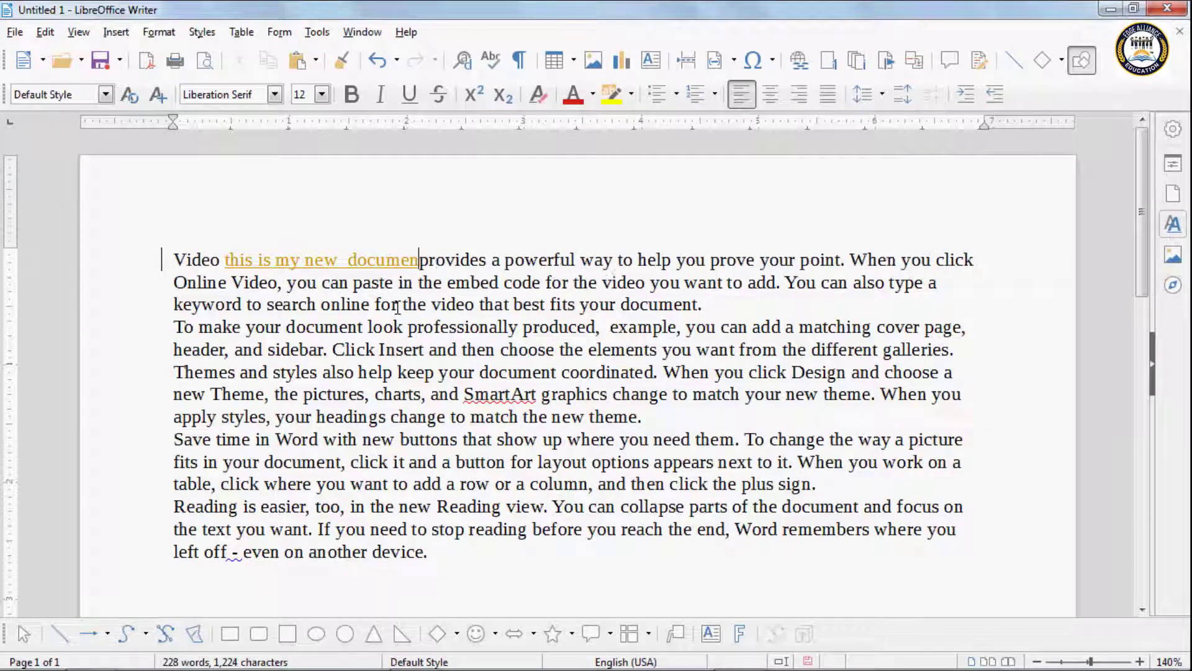
{"action": "type", "text": "t"}
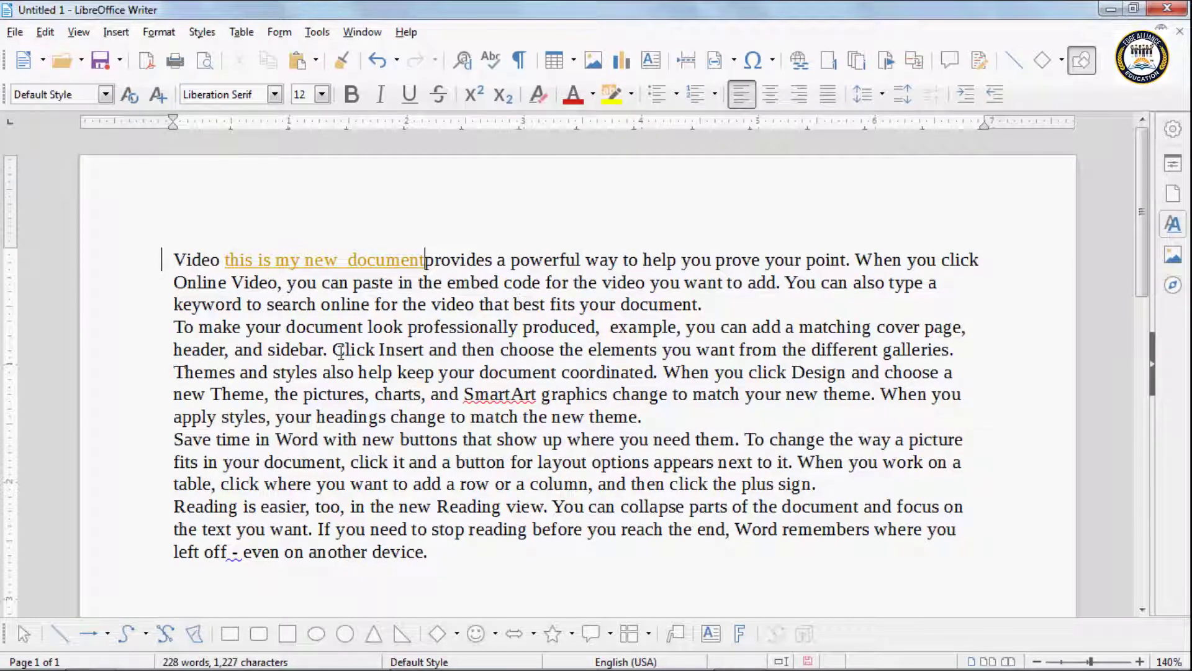
Step: Delete the text from 'Click Insert' to 'SmartArt graphics' as a tracked deletion
{"action": "left_click_drag", "start_coordinate": [334, 350], "coordinate": [609, 393]}
{"action": "key", "text": "Delete"}
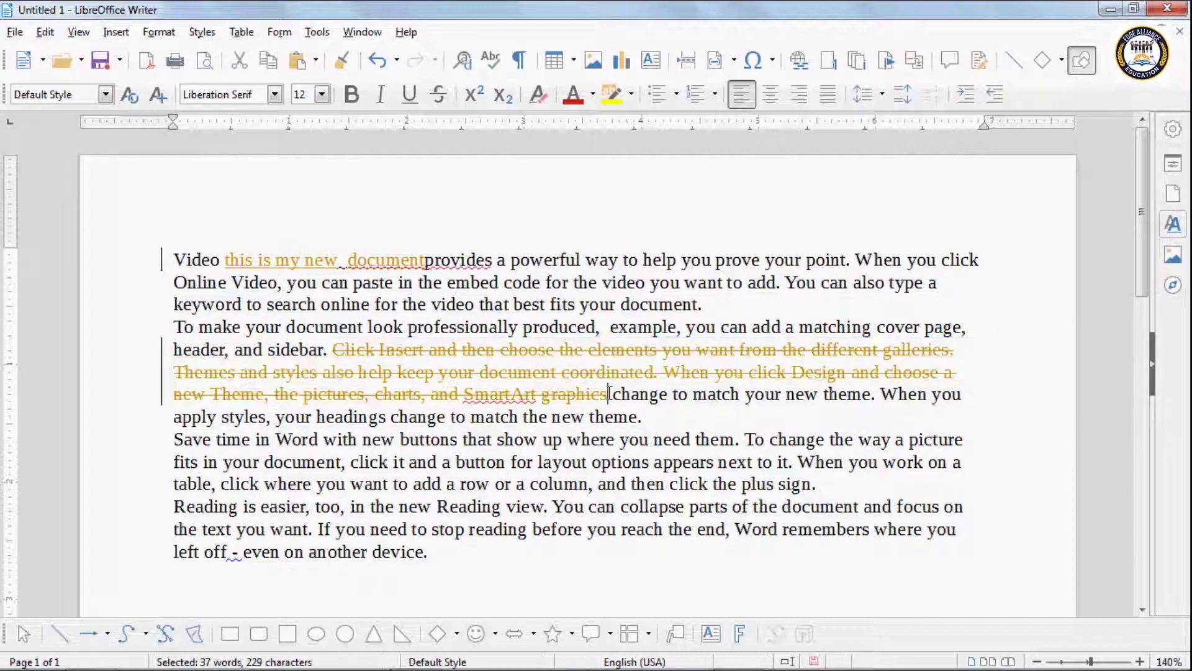
{"action": "mouse_move", "coordinate": [349, 356]}
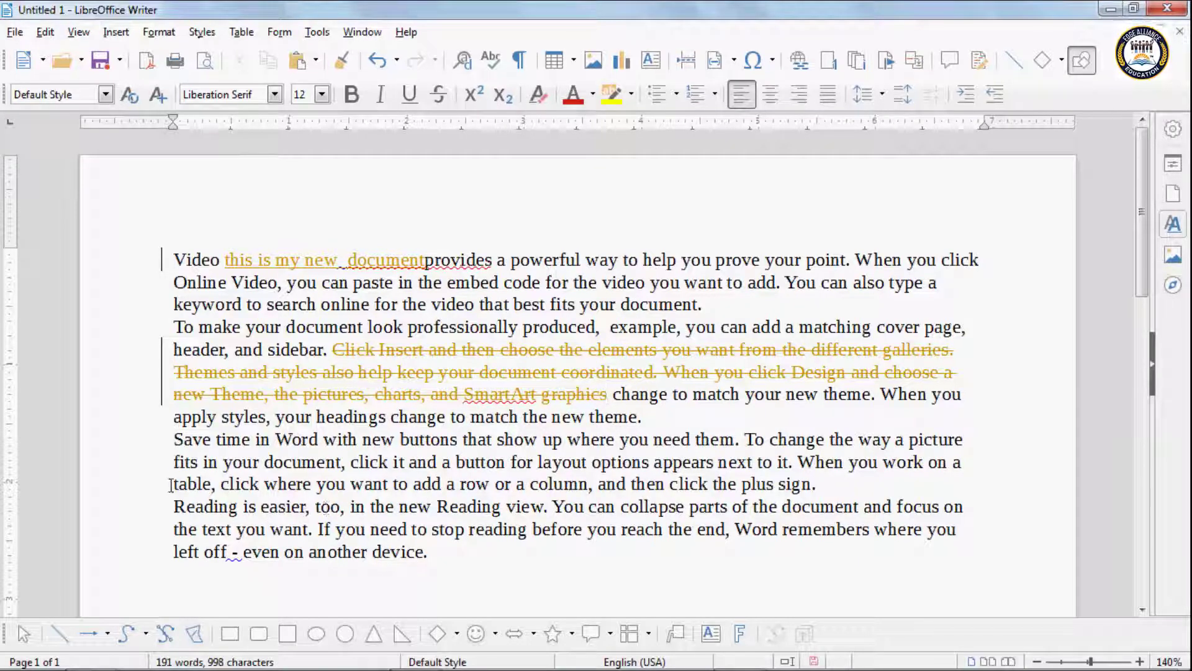
Step: Format the 'table, click…Reading view.' span in Librarian font at 13 pt
{"action": "left_click_drag", "start_coordinate": [173, 485], "coordinate": [553, 507]}
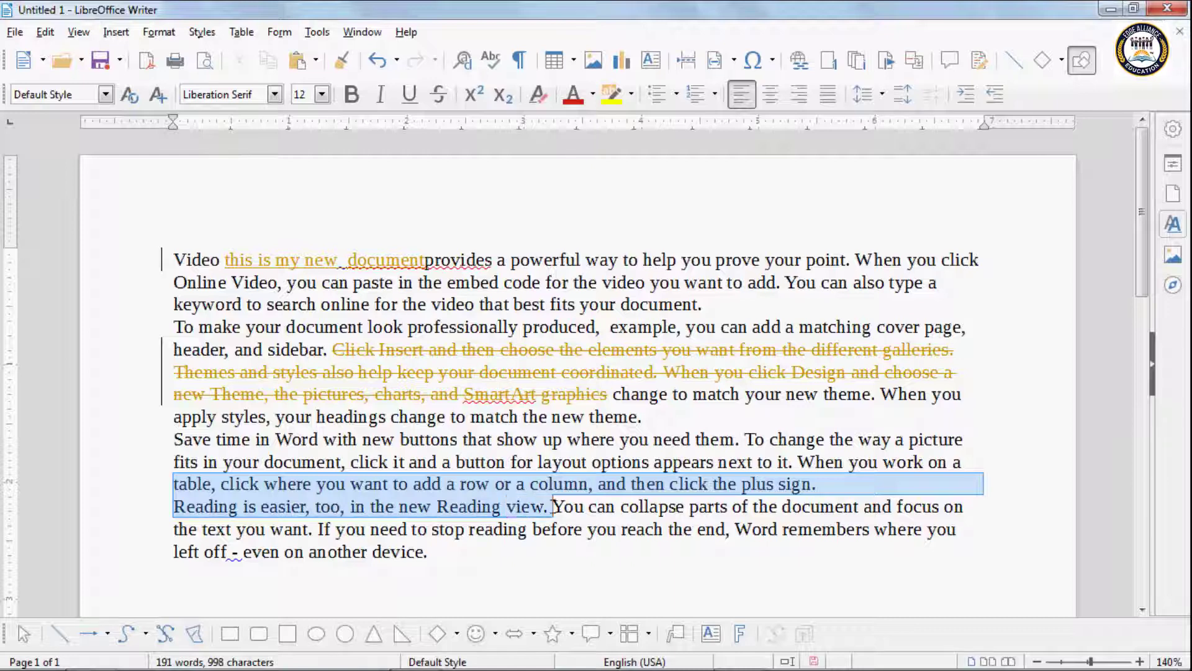
{"action": "left_click", "coordinate": [275, 97]}
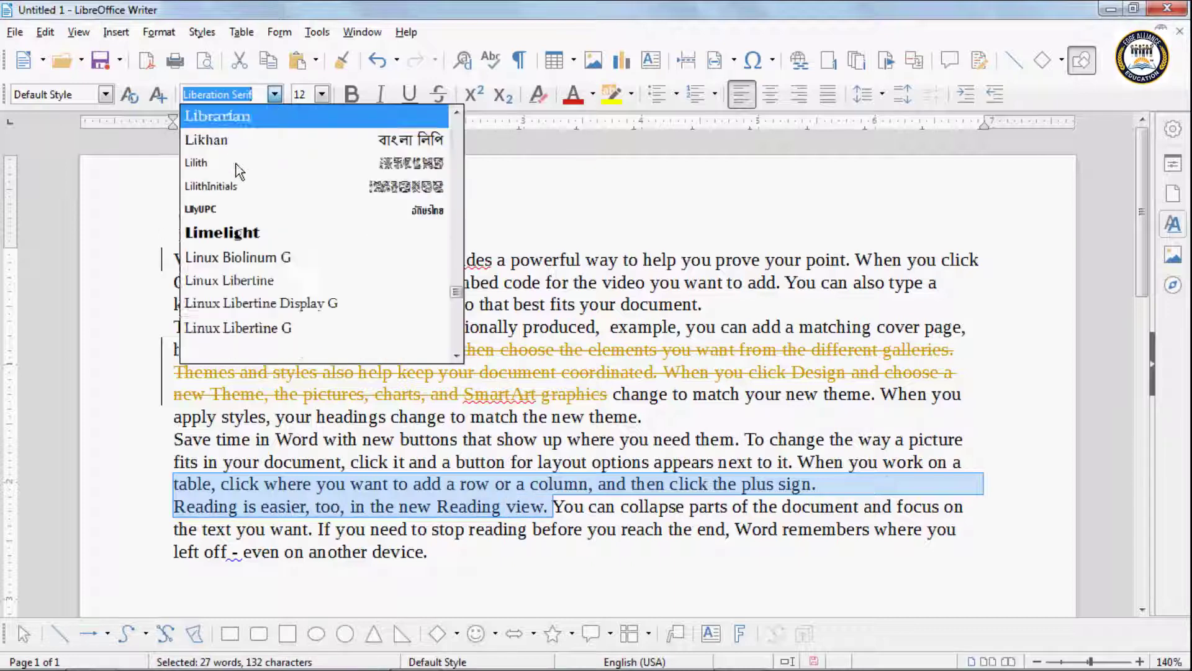
{"action": "left_click", "coordinate": [245, 162]}
{"action": "left_click", "coordinate": [322, 94]}
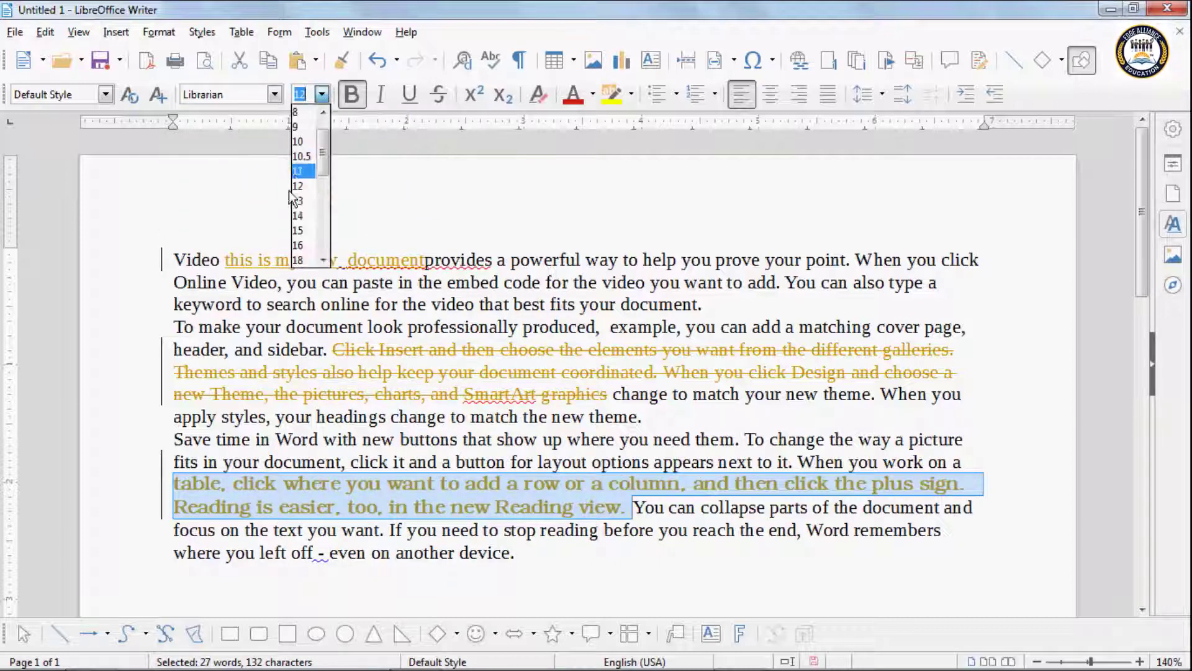
{"action": "left_click", "coordinate": [301, 200]}
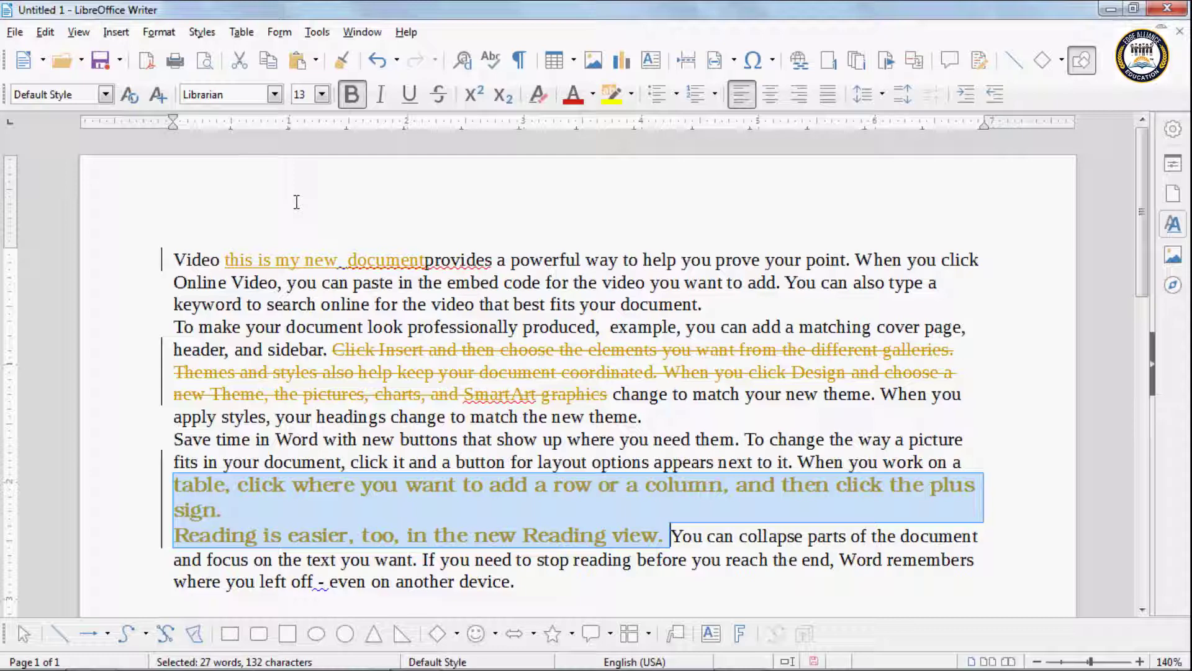
{"action": "left_click", "coordinate": [388, 509]}
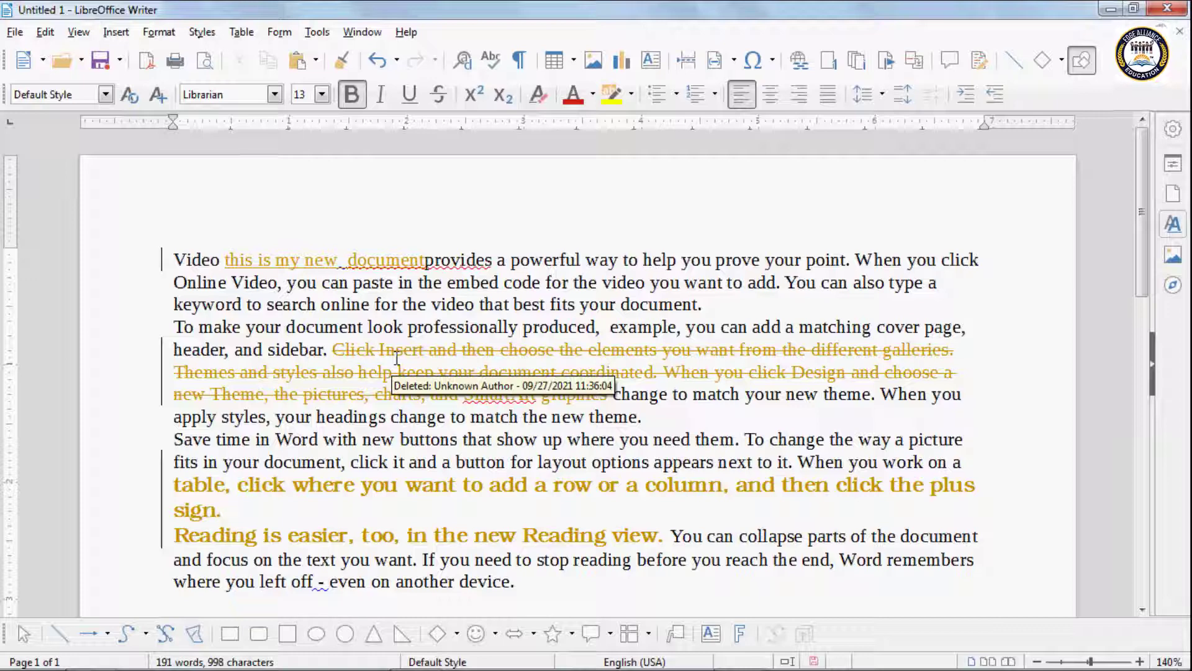
Step: Hide the tracked-change markup with Edit > Track Changes > Show
{"action": "left_click", "coordinate": [46, 32]}
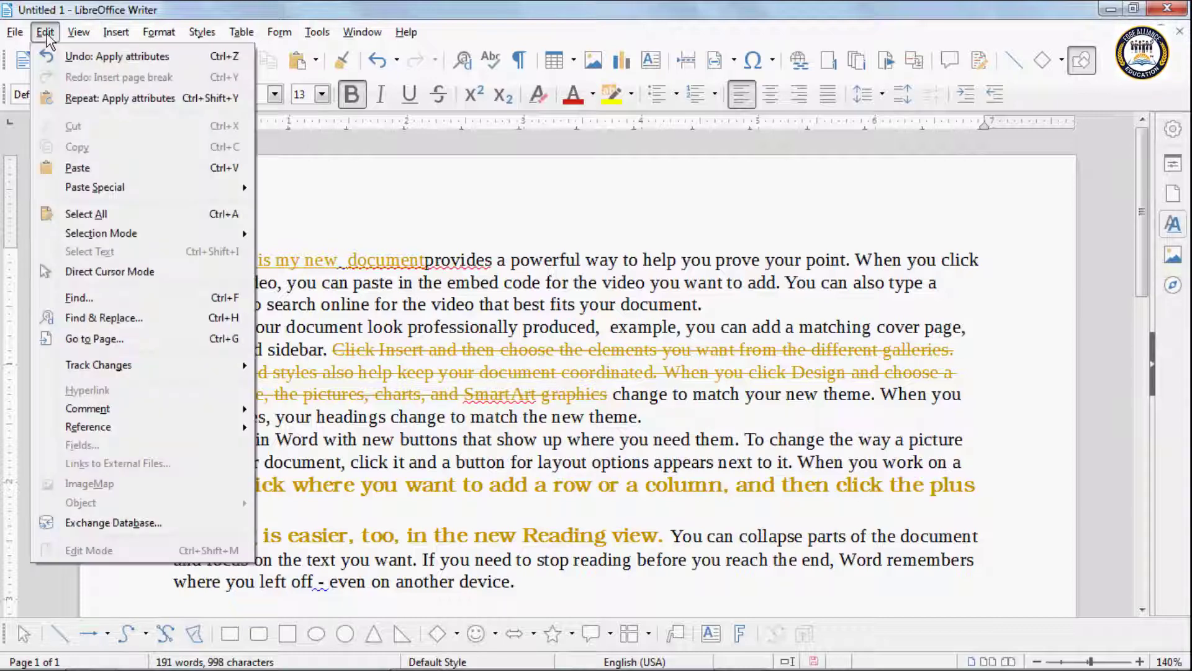
{"action": "mouse_move", "coordinate": [107, 366]}
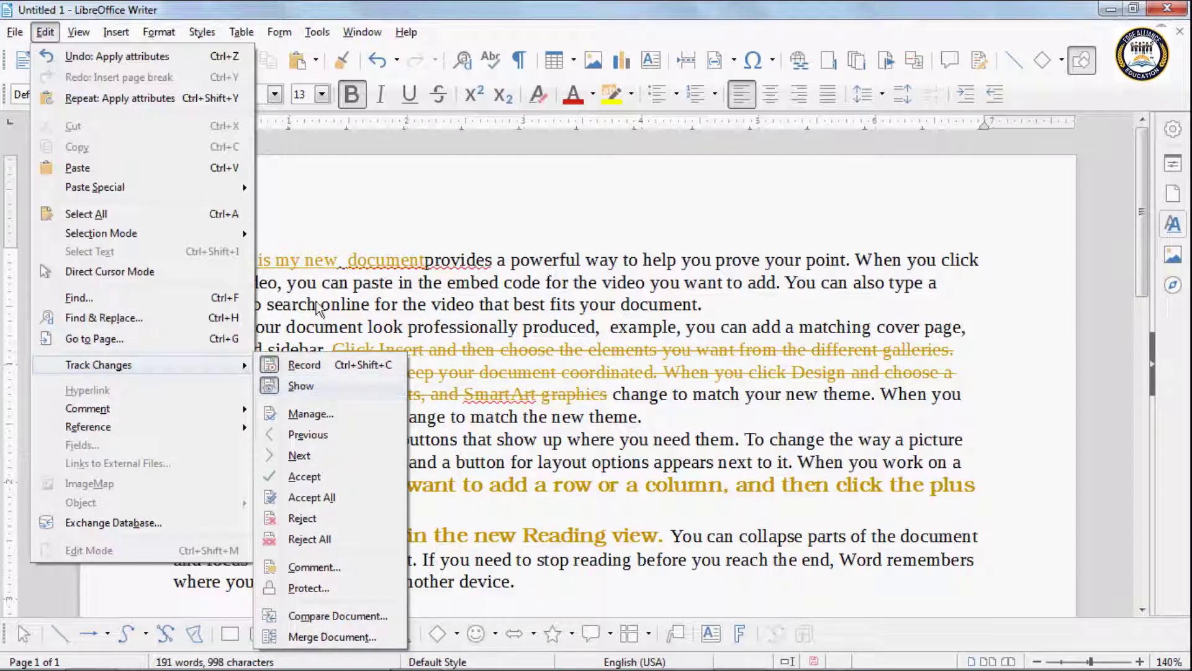
{"action": "left_click", "coordinate": [304, 287]}
{"action": "mouse_move", "coordinate": [383, 262]}
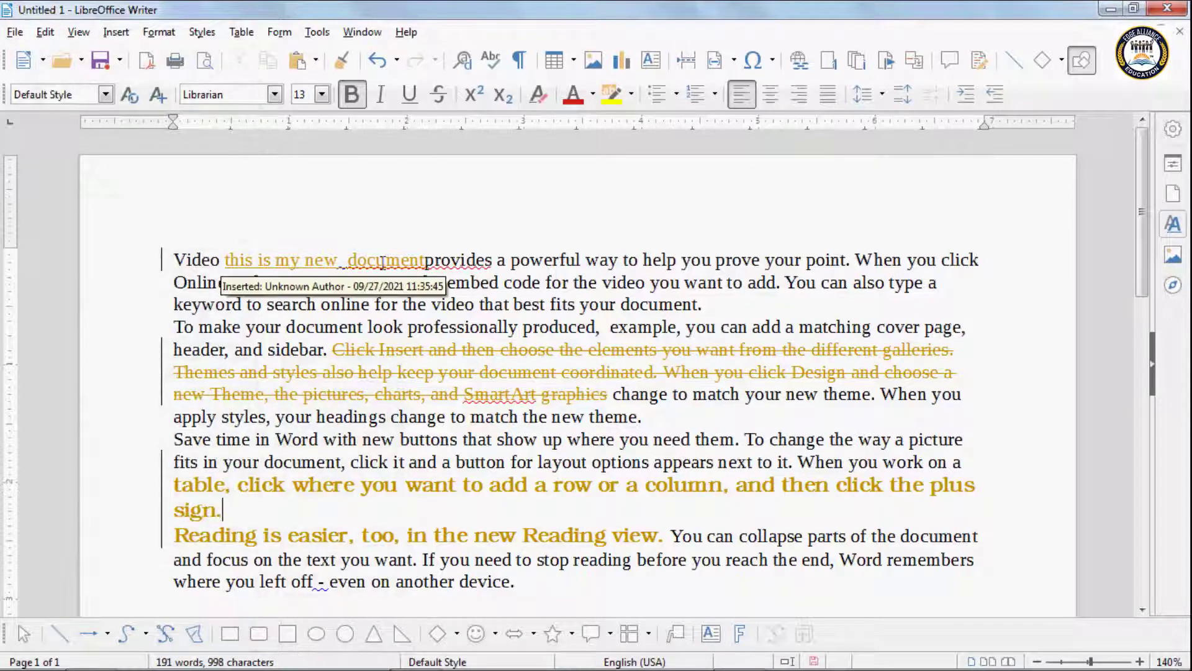
{"action": "left_click", "coordinate": [44, 32]}
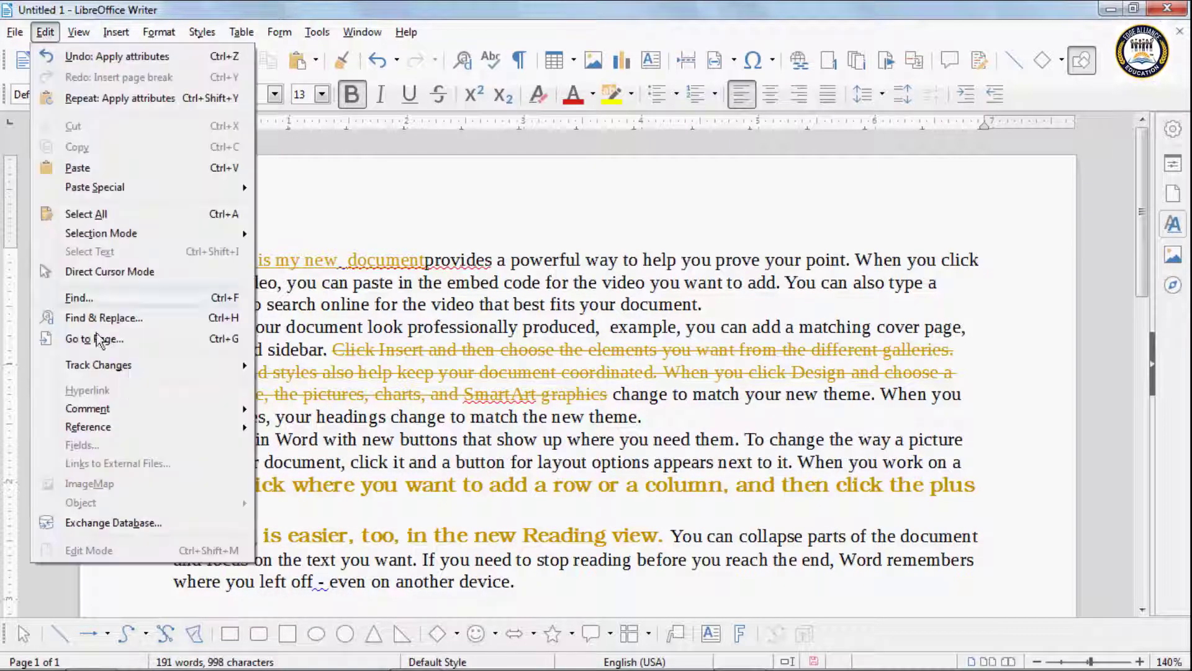
{"action": "left_click", "coordinate": [279, 383]}
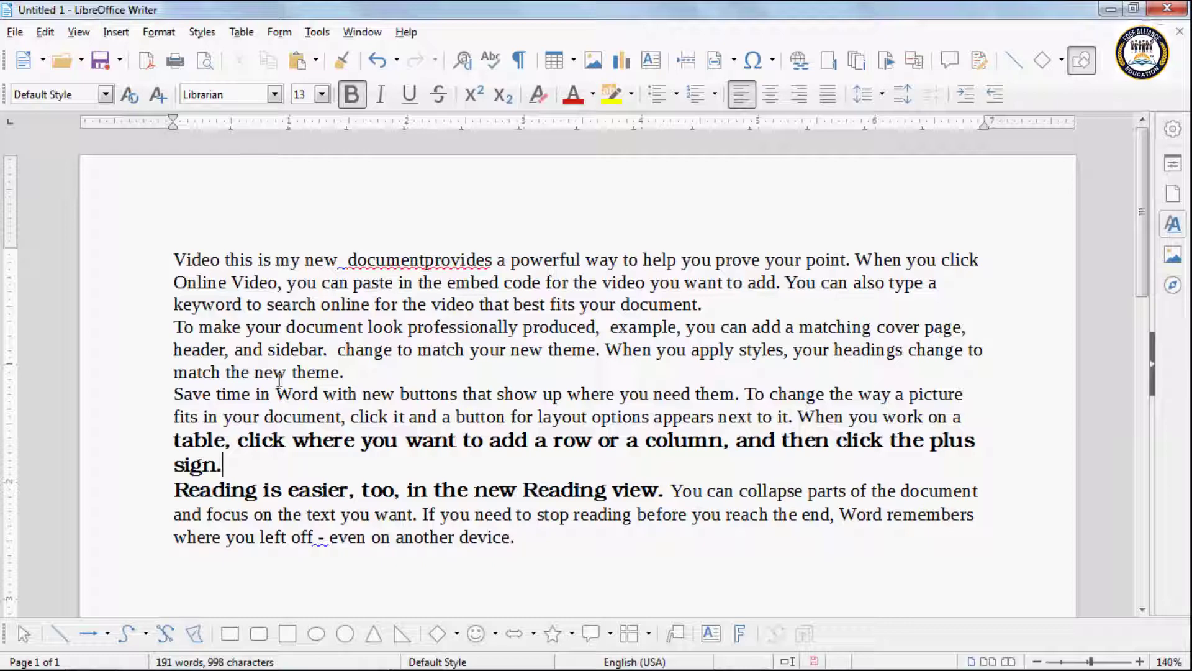
Step: Show the tracked-change markup again and bring up the Track Changes commands
{"action": "mouse_move", "coordinate": [365, 256]}
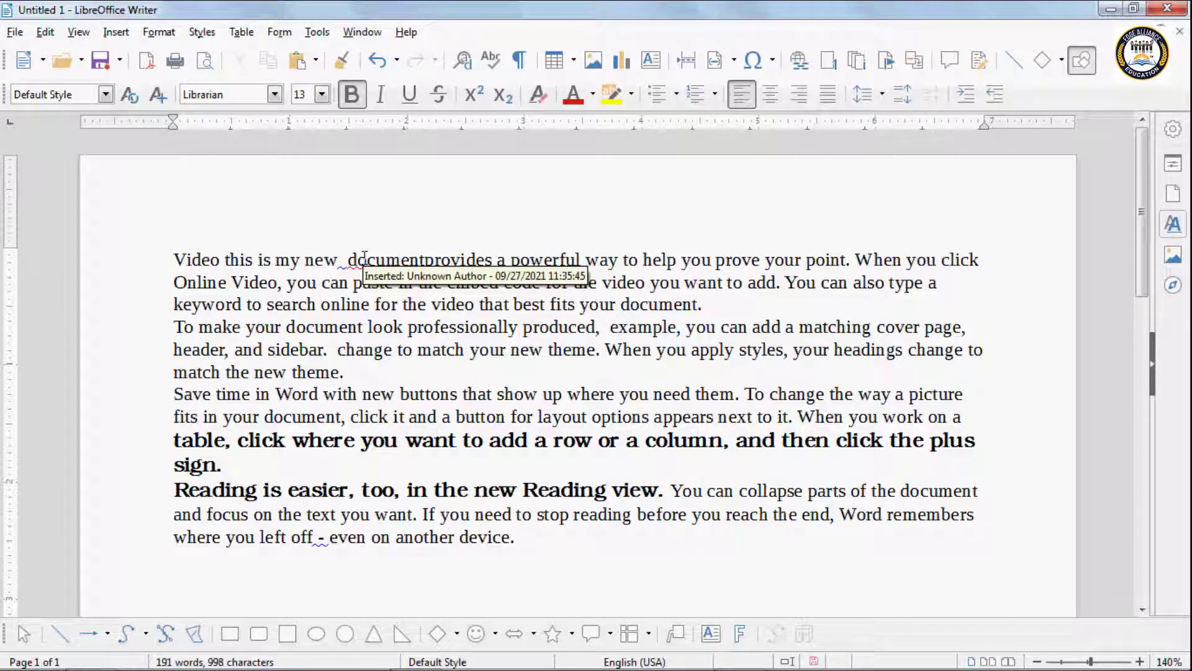
{"action": "left_click", "coordinate": [45, 32]}
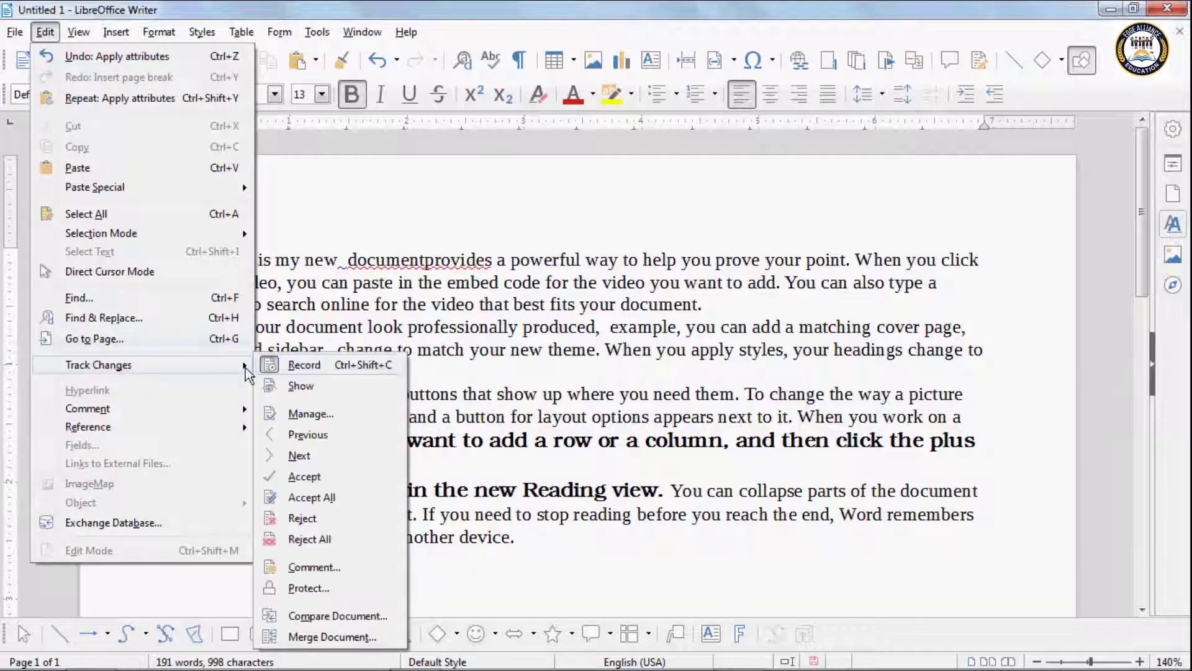
{"action": "left_click", "coordinate": [301, 386]}
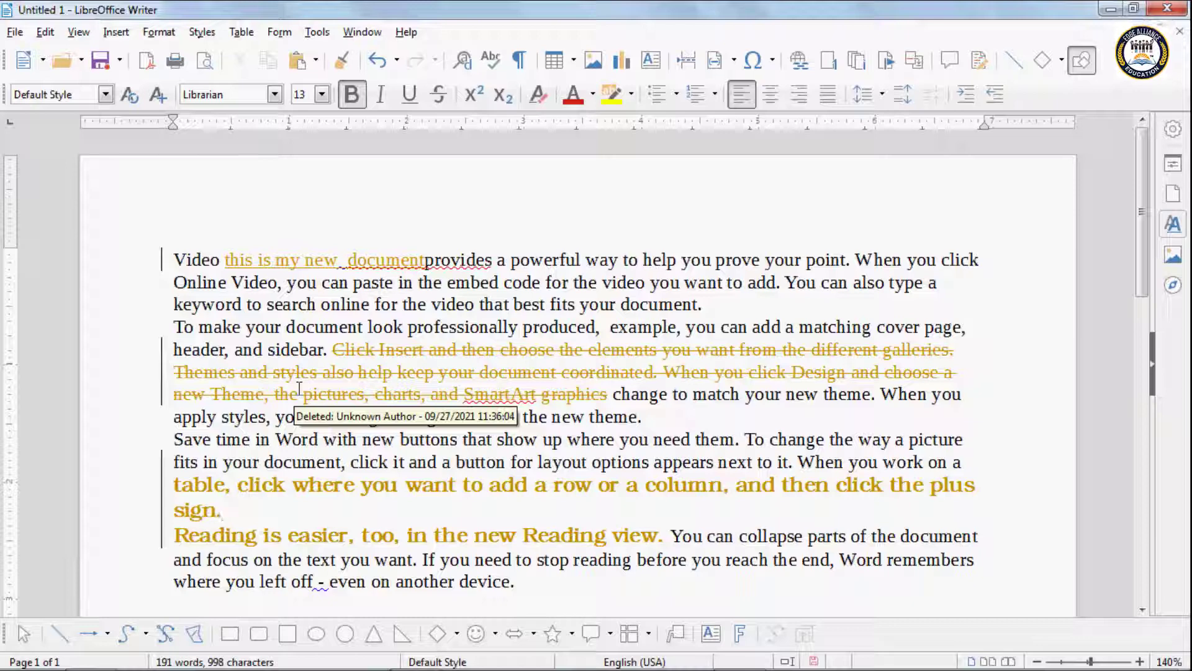
{"action": "left_click", "coordinate": [44, 32]}
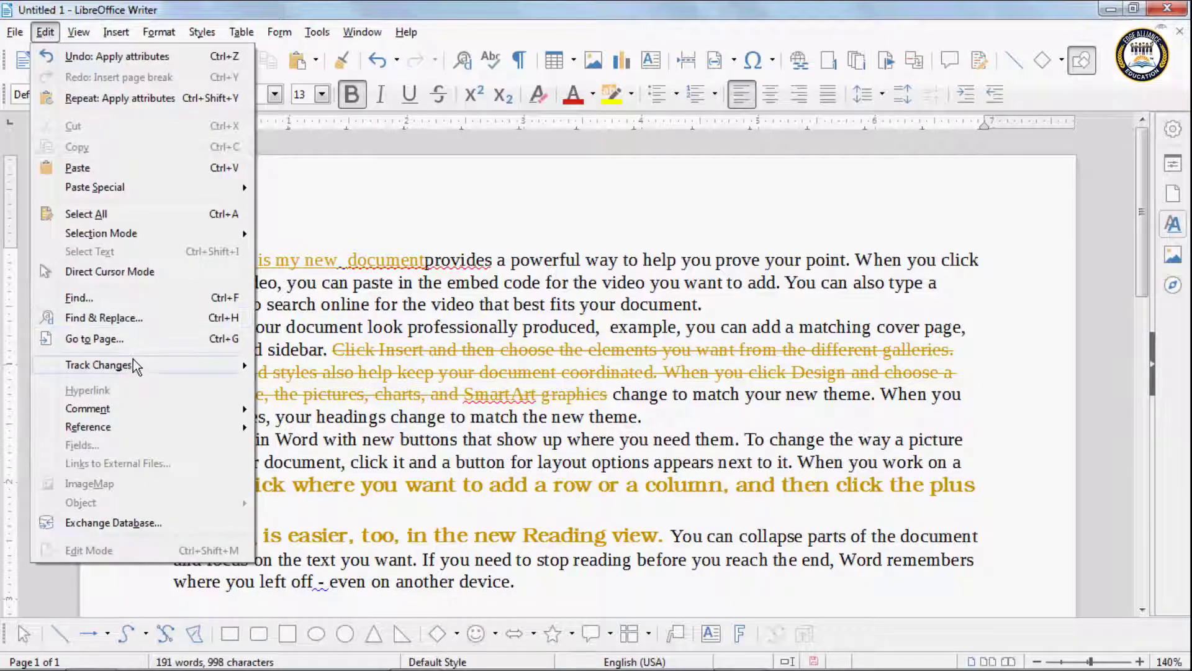
{"action": "mouse_move", "coordinate": [133, 360]}
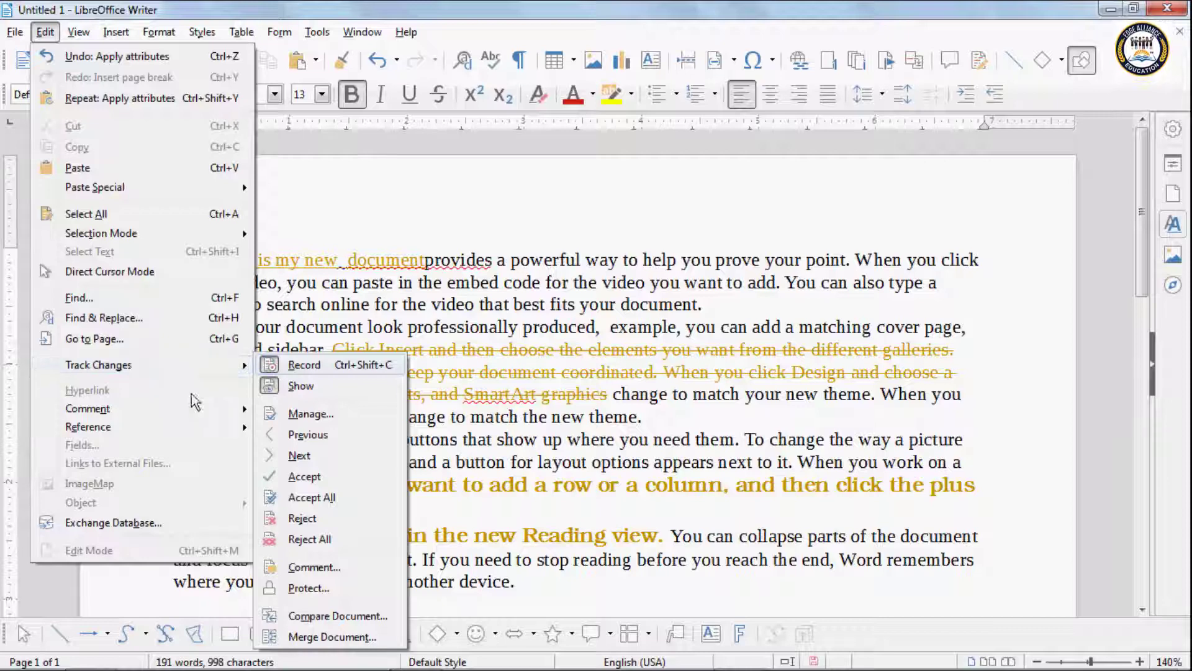
Step: Open Manage Changes, move it aside, and select each of the three tracked changes
{"action": "left_click", "coordinate": [311, 415]}
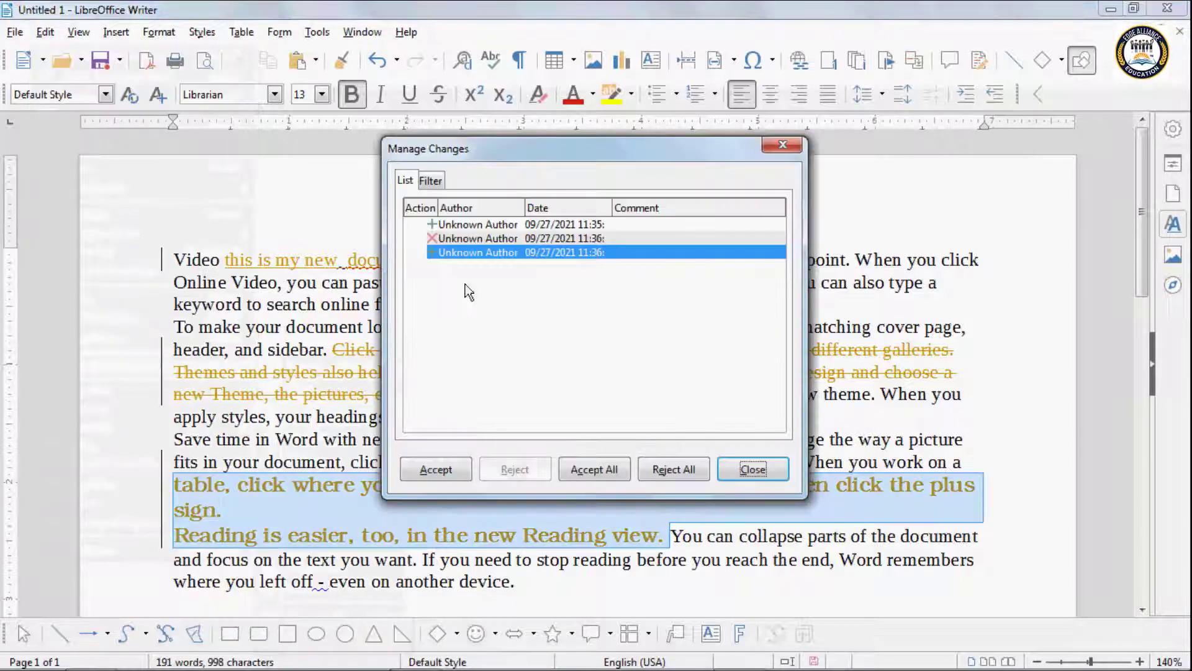
{"action": "left_click_drag", "start_coordinate": [484, 147], "coordinate": [743, 144]}
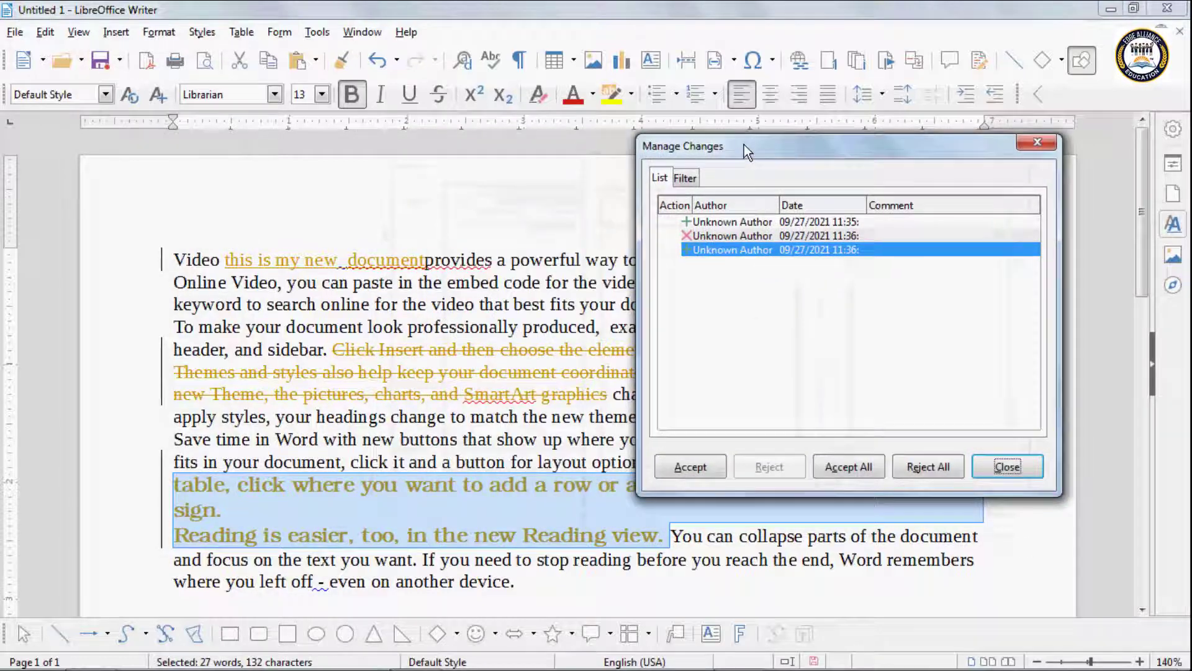
{"action": "left_click", "coordinate": [693, 223]}
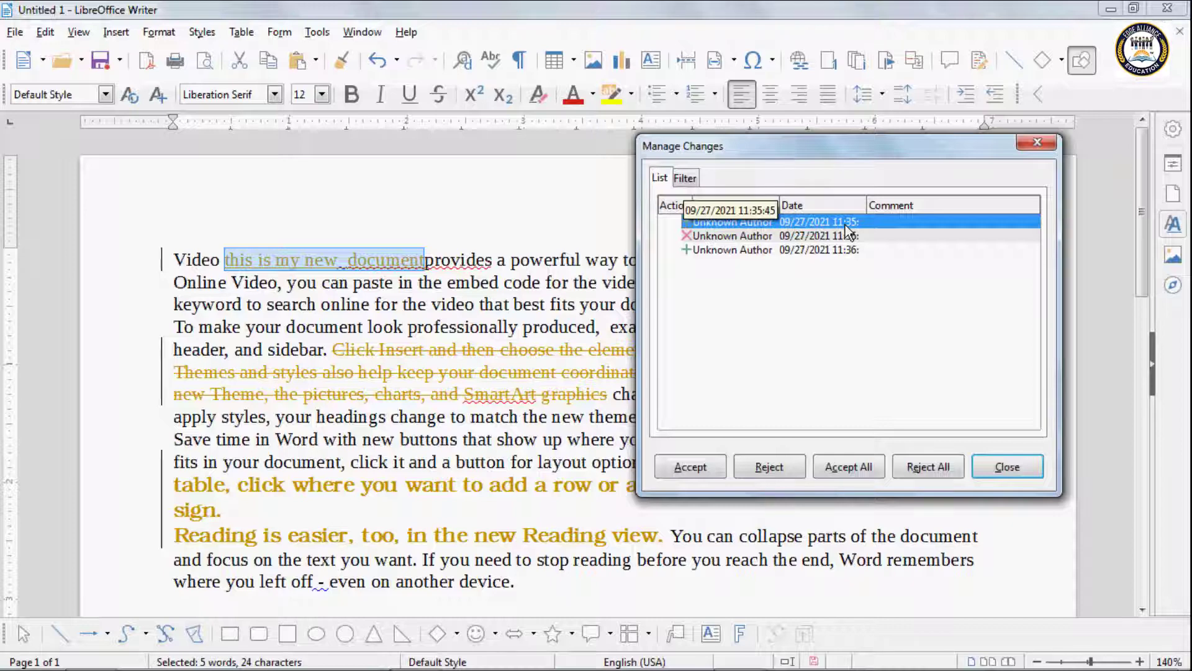
{"action": "left_click", "coordinate": [689, 238]}
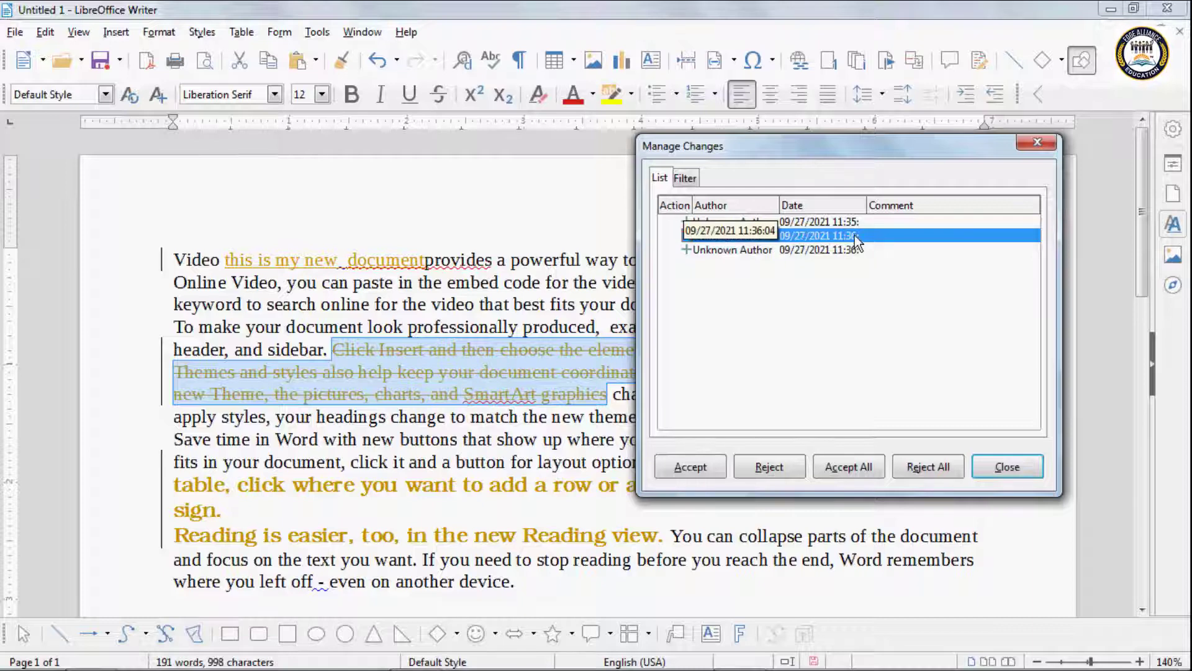
{"action": "left_click", "coordinate": [707, 251]}
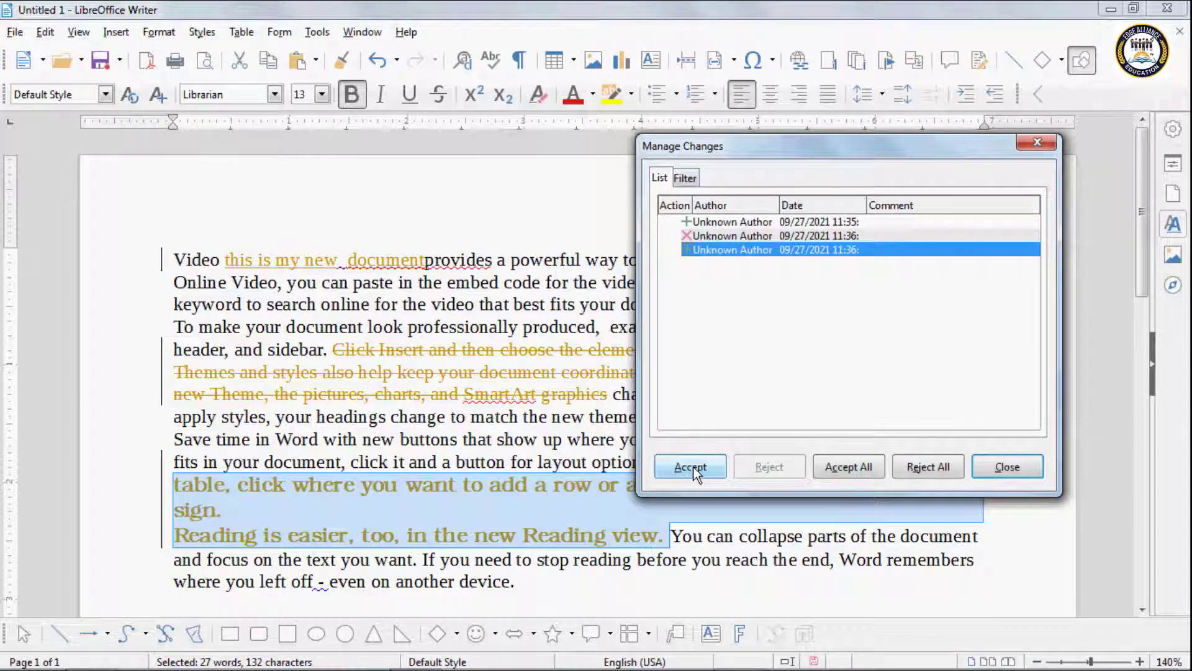
{"action": "left_click", "coordinate": [709, 234]}
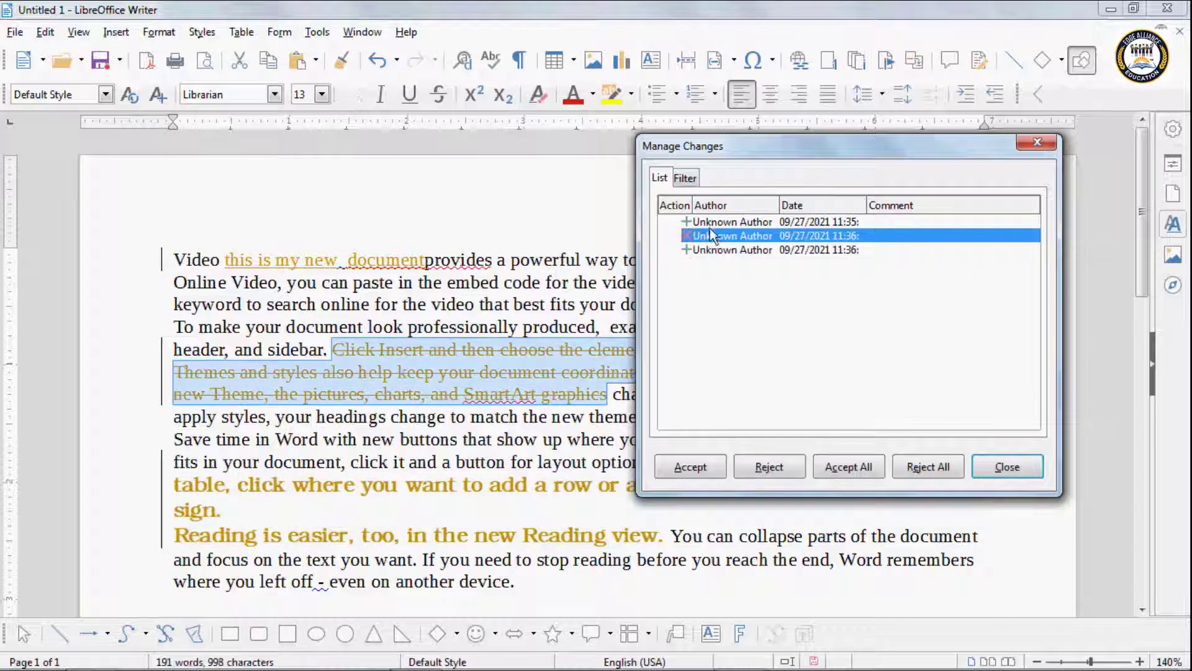
{"action": "left_click", "coordinate": [711, 225]}
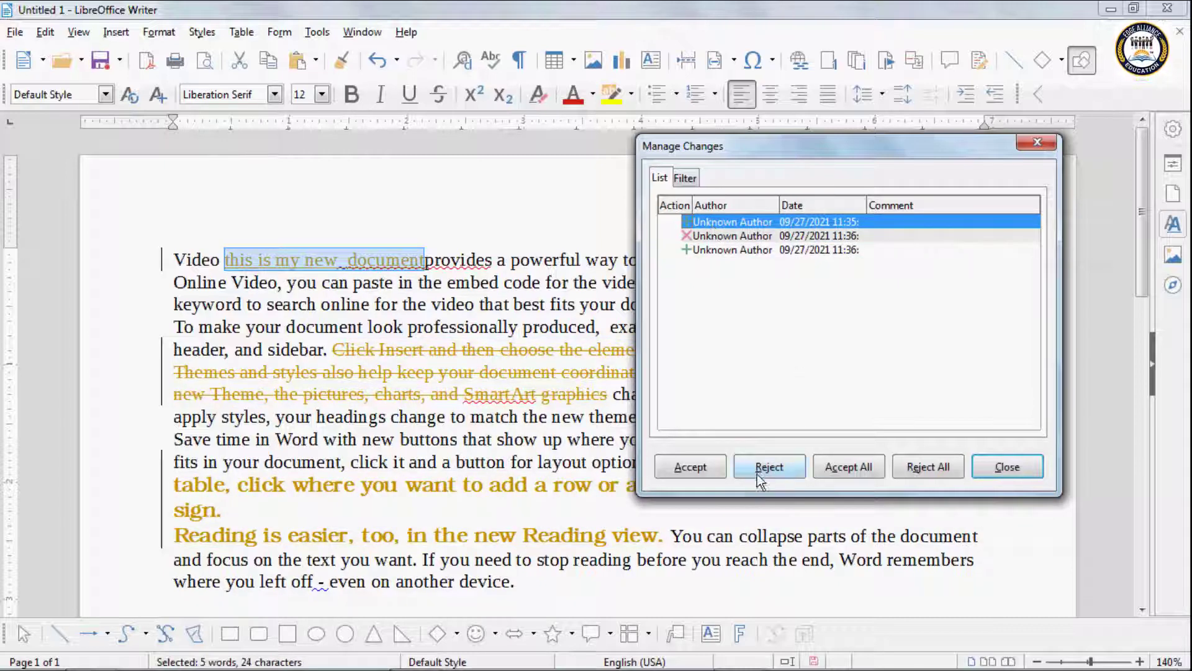
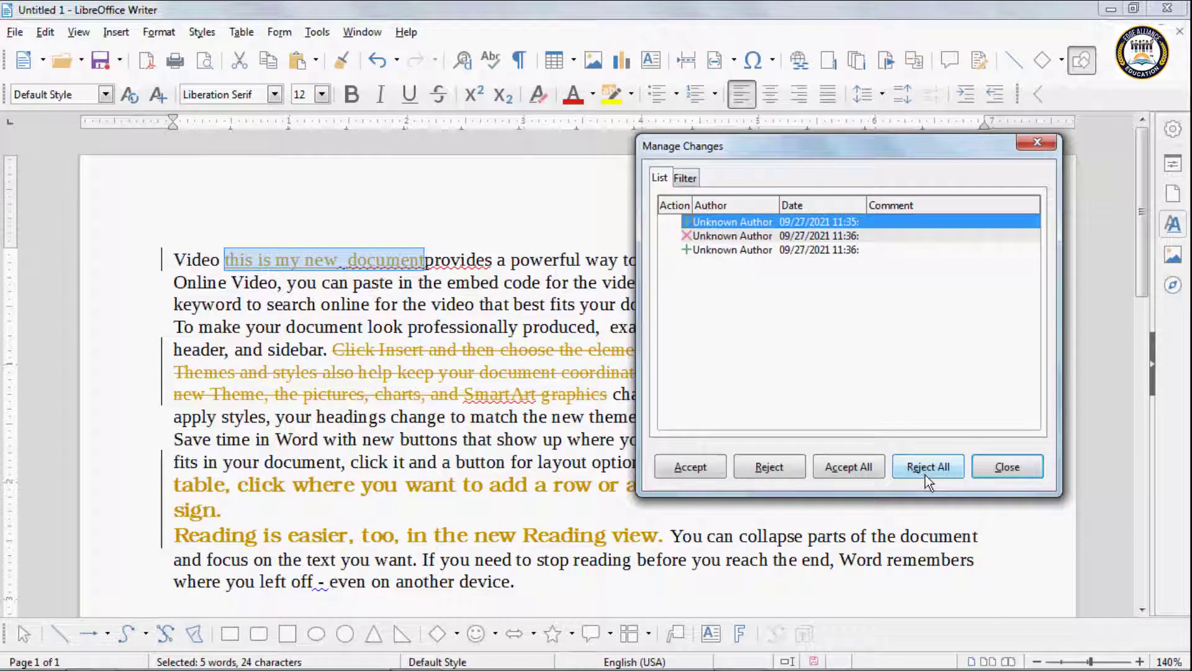
Step: Close Manage Changes and jump to the previous tracked change with Track Changes > Previous
{"action": "left_click", "coordinate": [1001, 470]}
{"action": "left_click", "coordinate": [45, 32]}
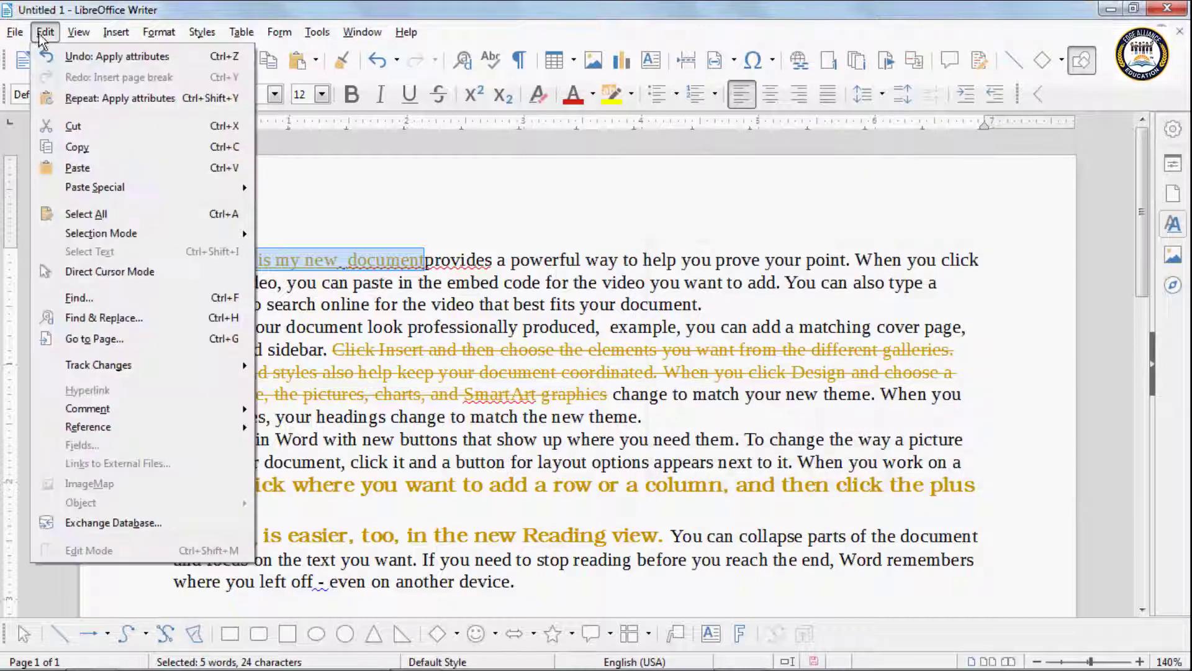
{"action": "mouse_move", "coordinate": [113, 365]}
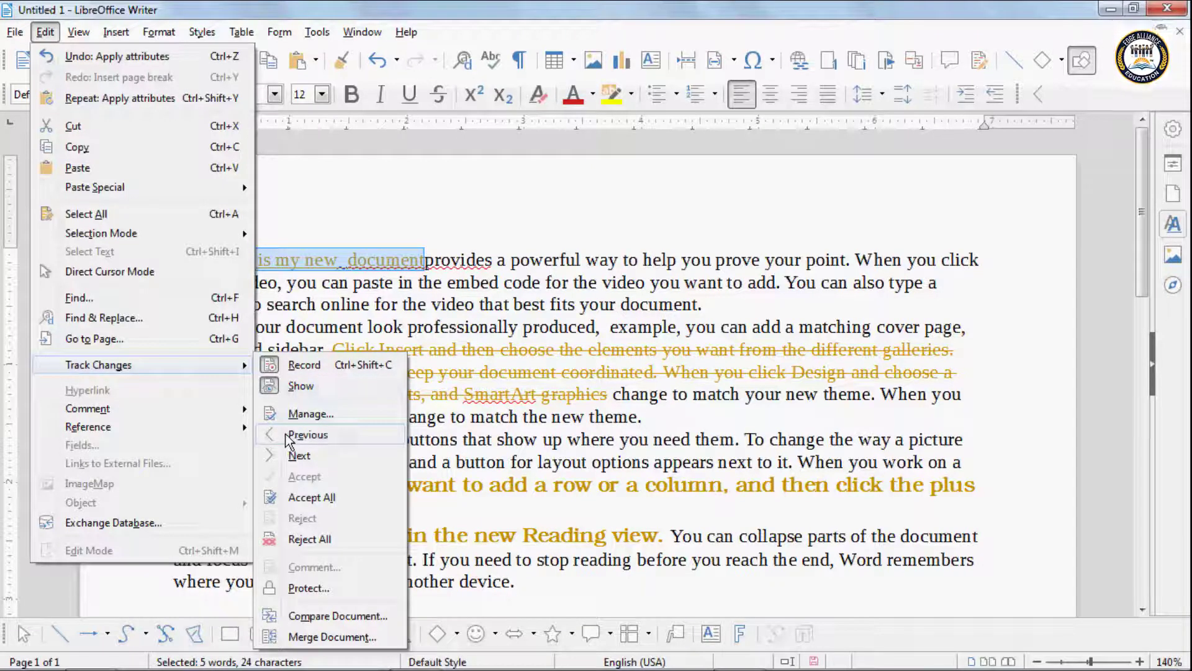
{"action": "left_click", "coordinate": [308, 438]}
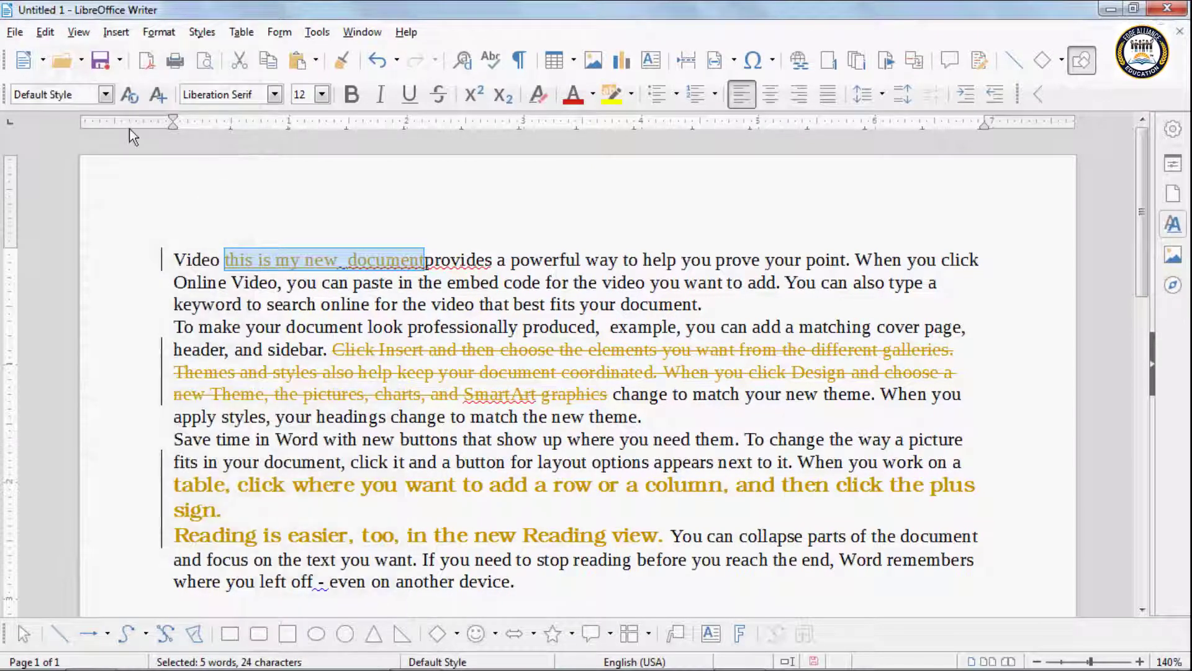
Step: Step forward to the deletion, then the formatting change, with Track Changes > Next
{"action": "left_click", "coordinate": [45, 31]}
{"action": "mouse_move", "coordinate": [124, 366]}
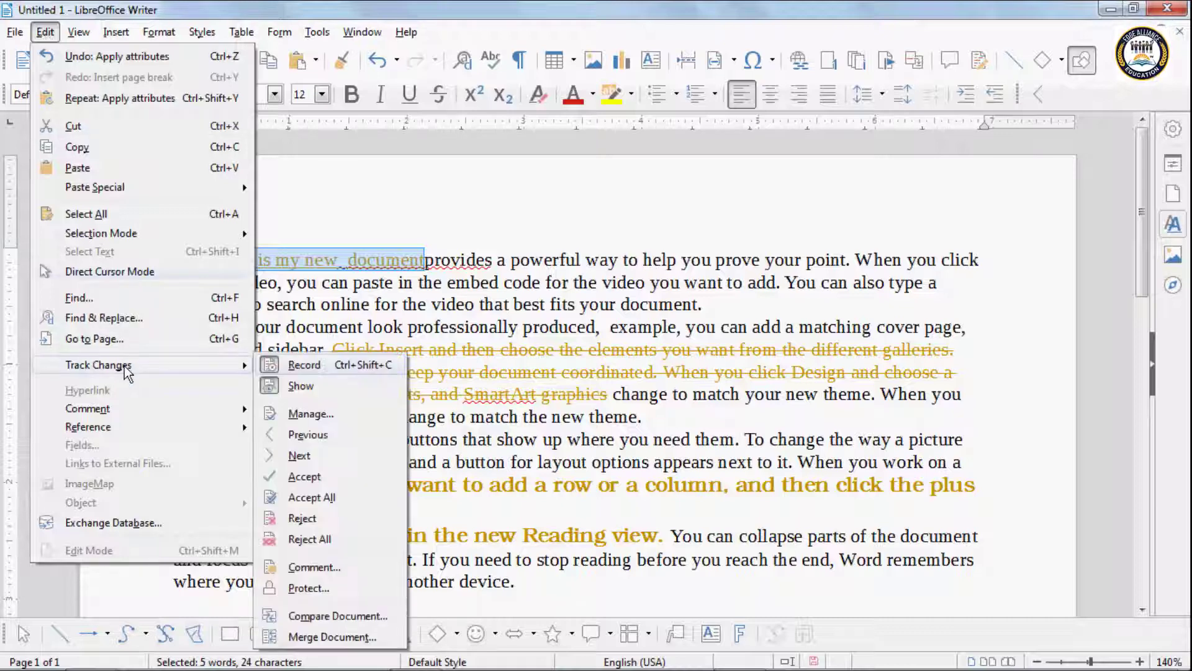
{"action": "left_click", "coordinate": [300, 455]}
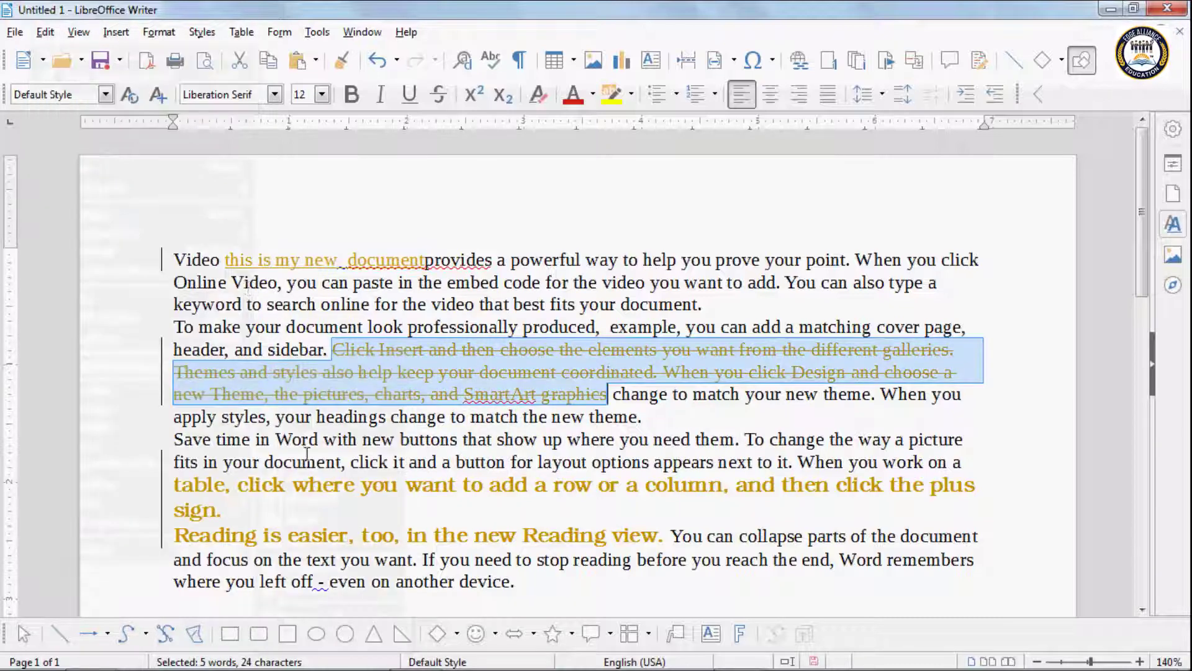
{"action": "left_click", "coordinate": [44, 32]}
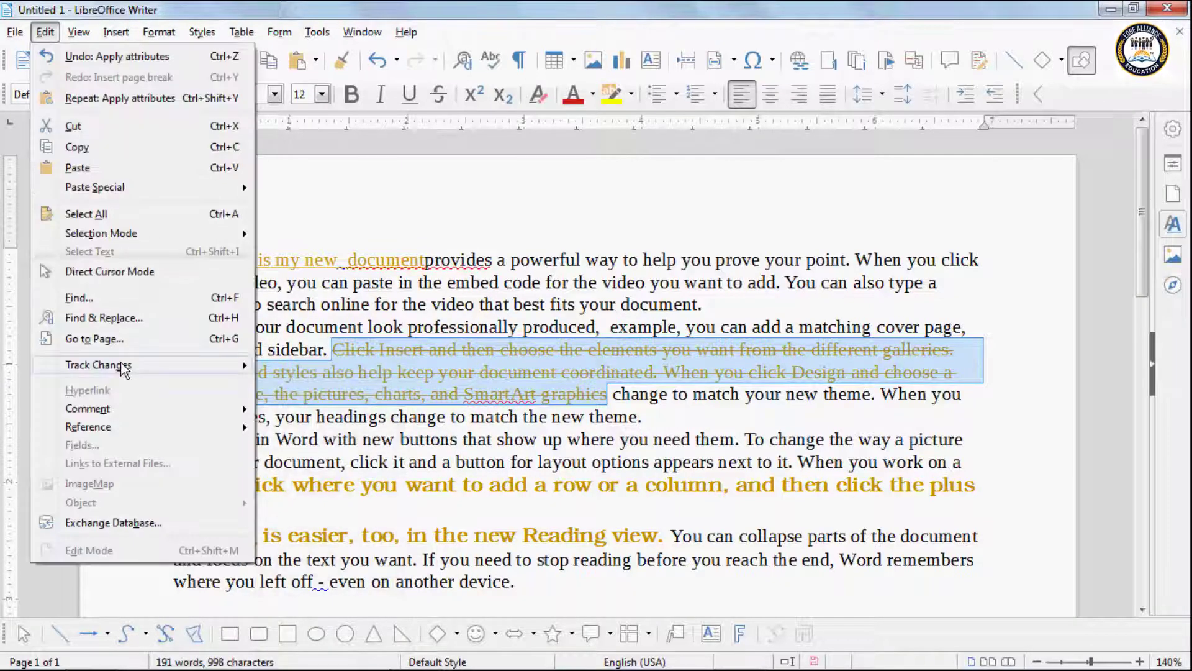
{"action": "mouse_move", "coordinate": [124, 365]}
{"action": "left_click", "coordinate": [311, 455]}
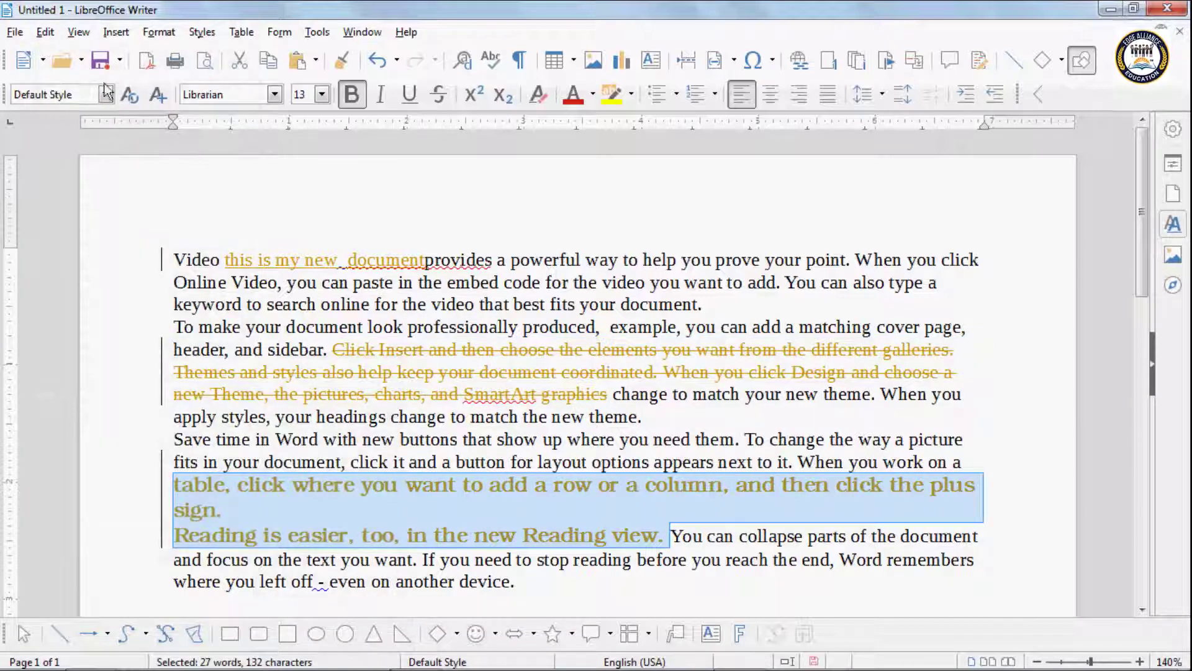
Step: Clear the text selection and bring up the Edit > Track Changes commands again
{"action": "left_click", "coordinate": [45, 32]}
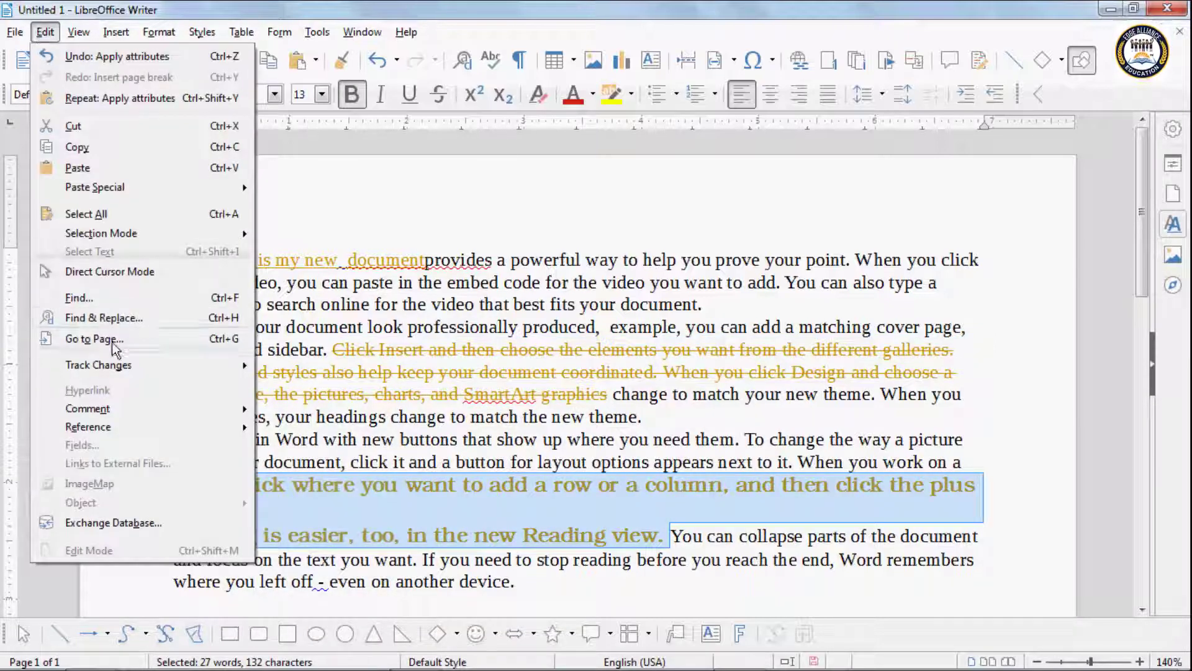
{"action": "mouse_move", "coordinate": [121, 369]}
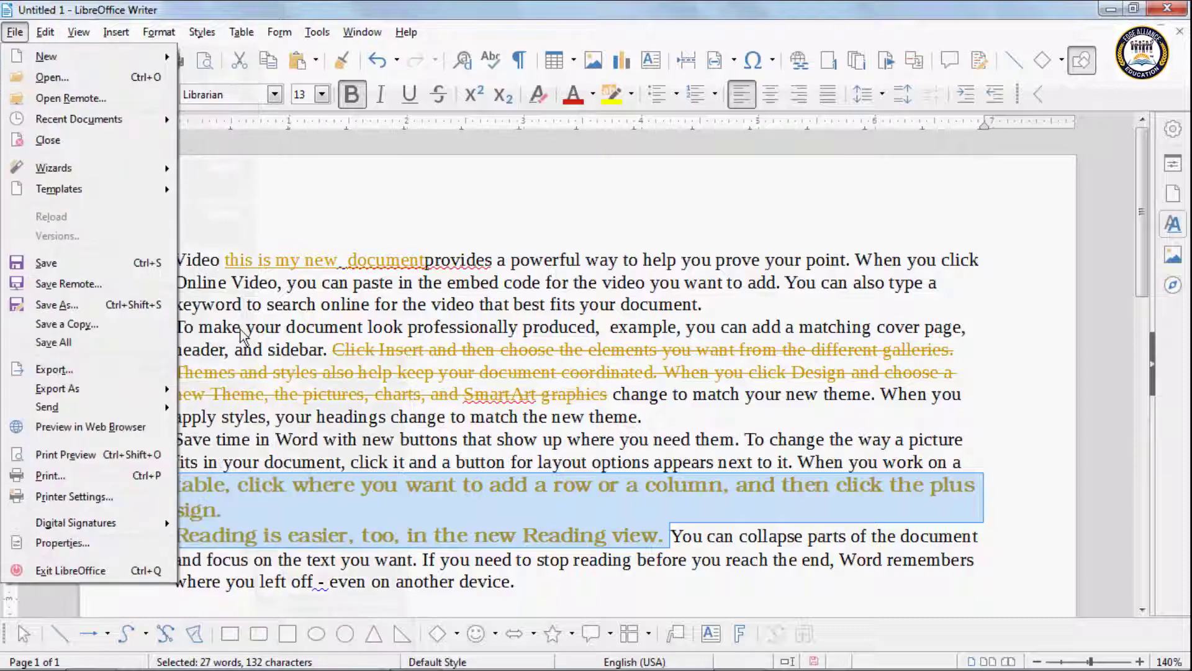
{"action": "left_click", "coordinate": [242, 335]}
{"action": "left_click", "coordinate": [248, 256]}
{"action": "left_click", "coordinate": [48, 34]}
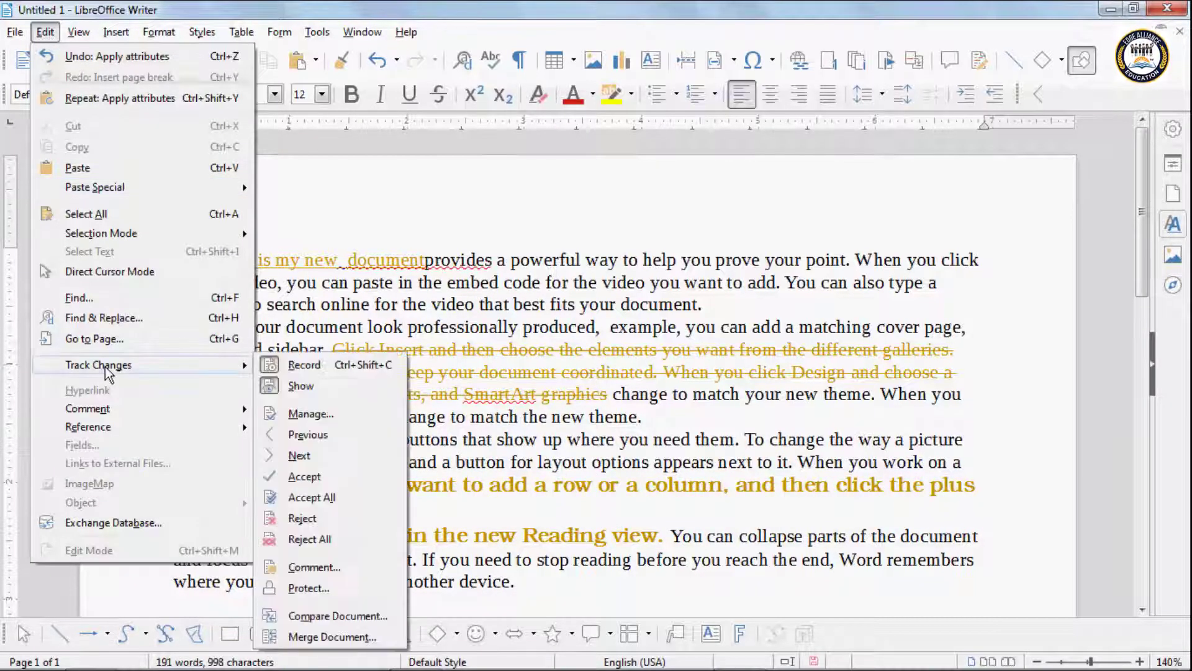
Step: Comment the insertion as 'Inserted conten' and the deletion as 'Deleted content'
{"action": "left_click", "coordinate": [338, 568]}
{"action": "left_click_drag", "start_coordinate": [517, 213], "coordinate": [671, 195]}
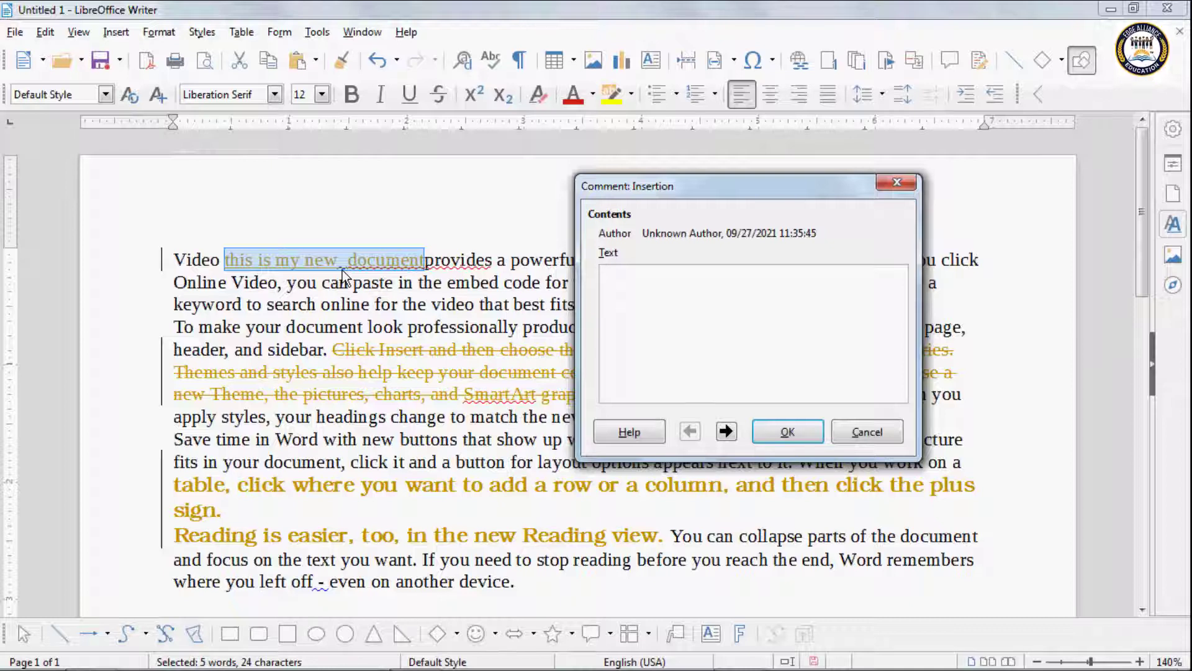
{"action": "type", "text": "Inser"}
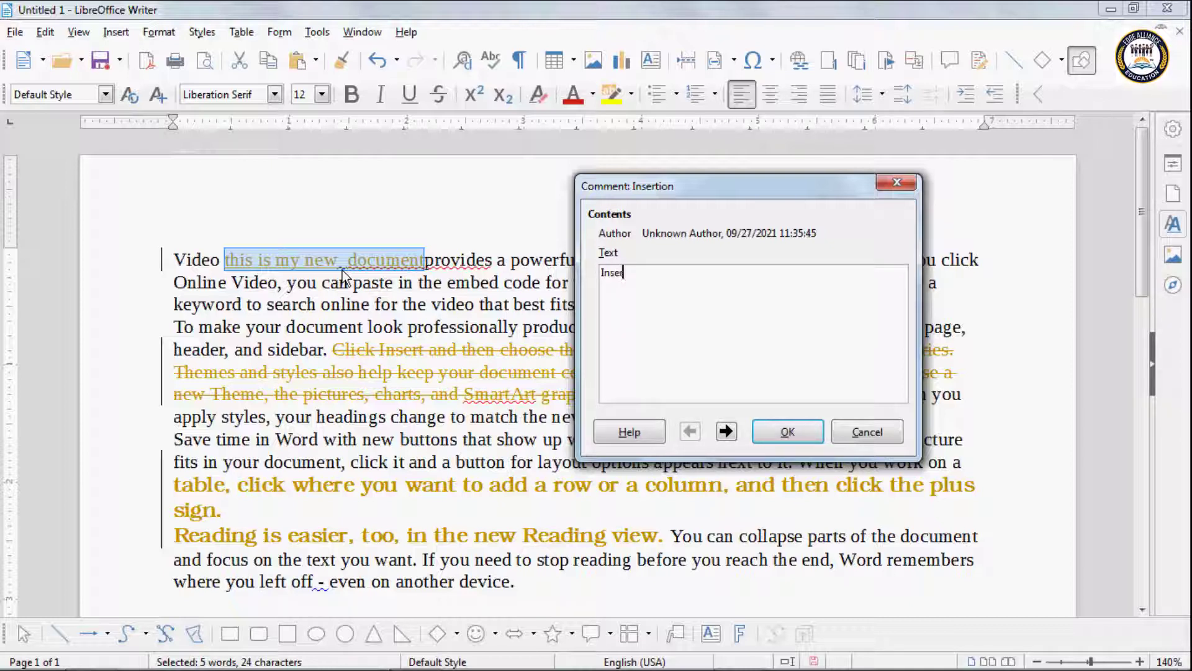
{"action": "type", "text": "ted"}
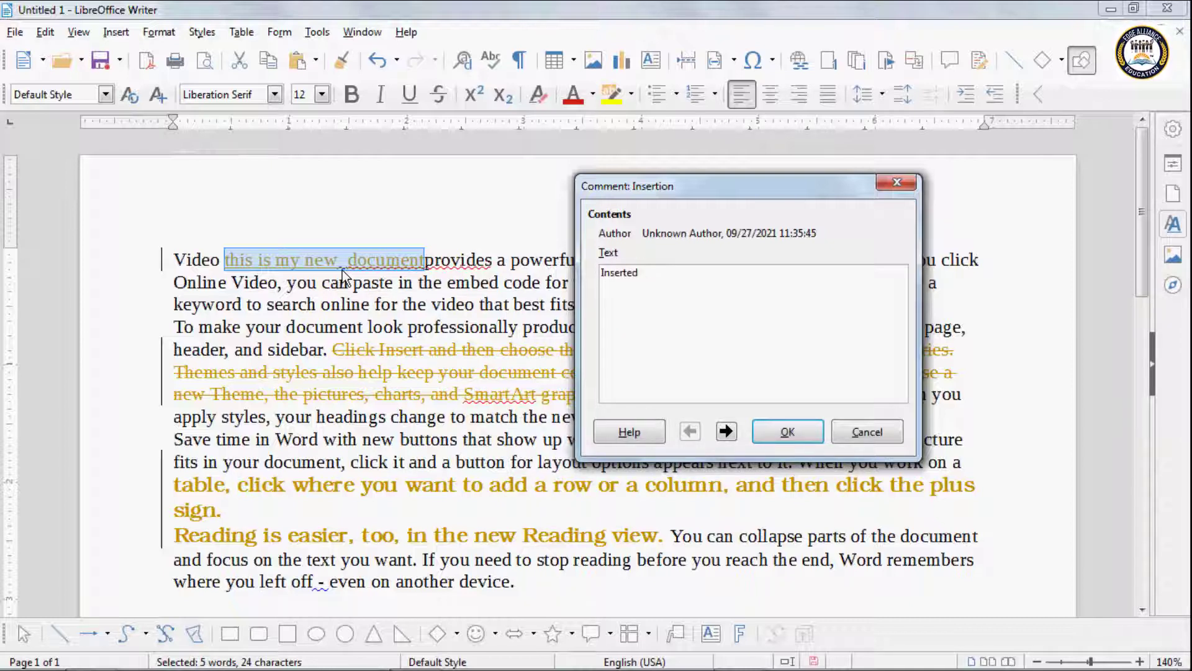
{"action": "type", "text": " content"}
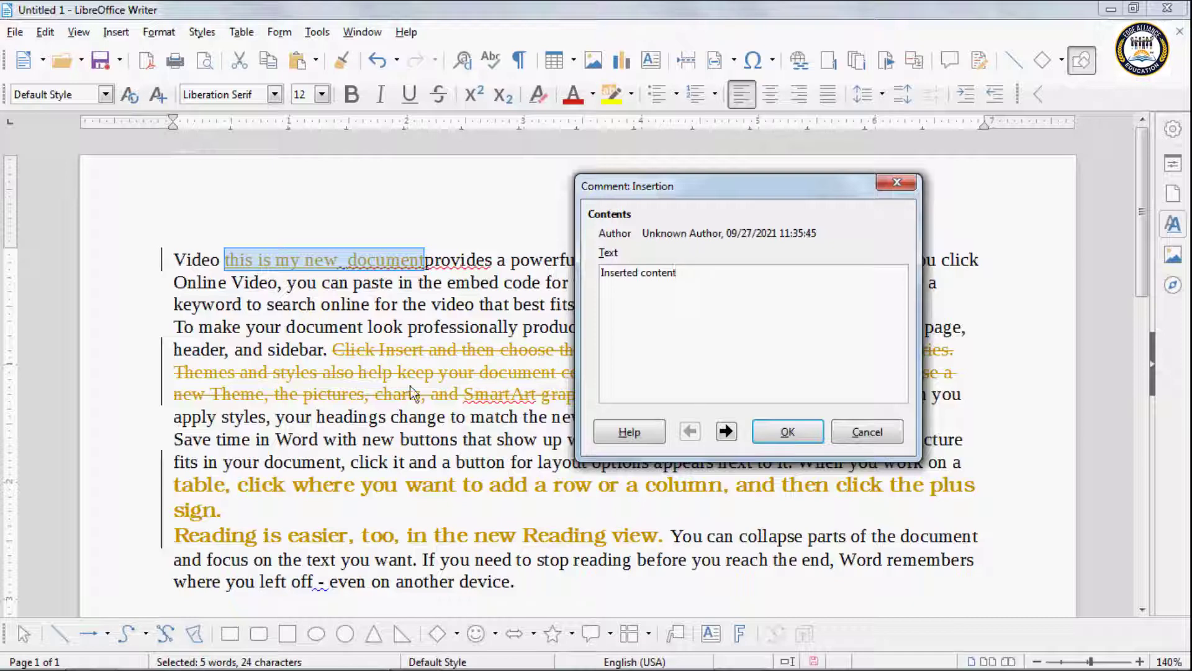
{"action": "left_click", "coordinate": [726, 431]}
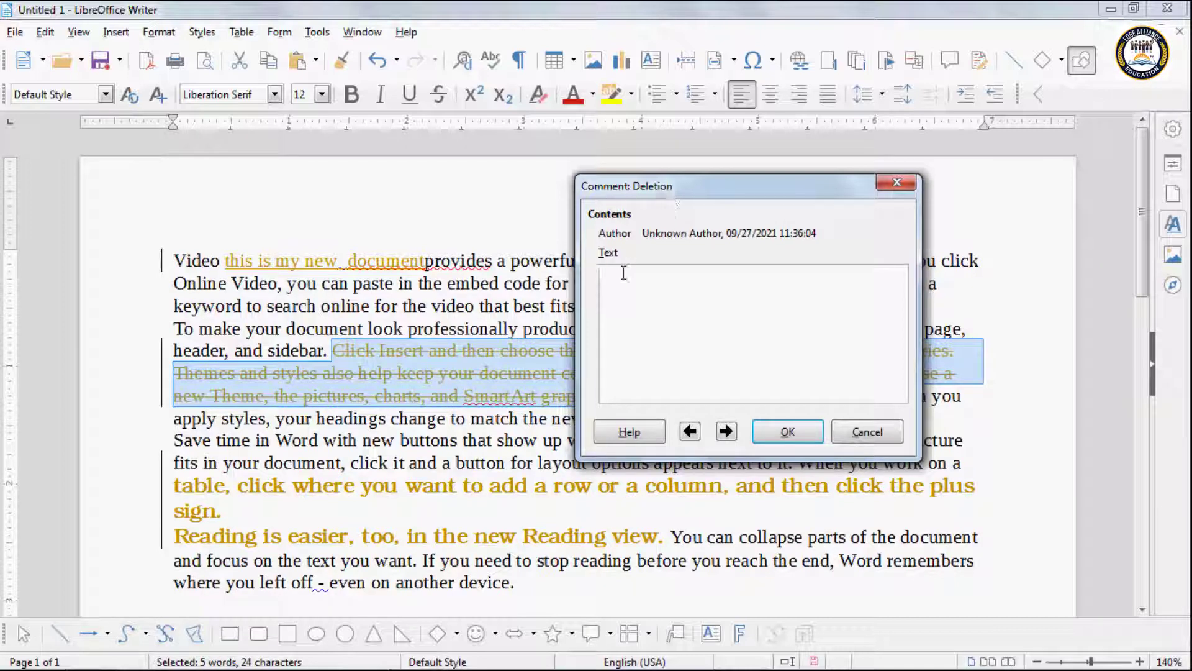
{"action": "type", "text": "De"}
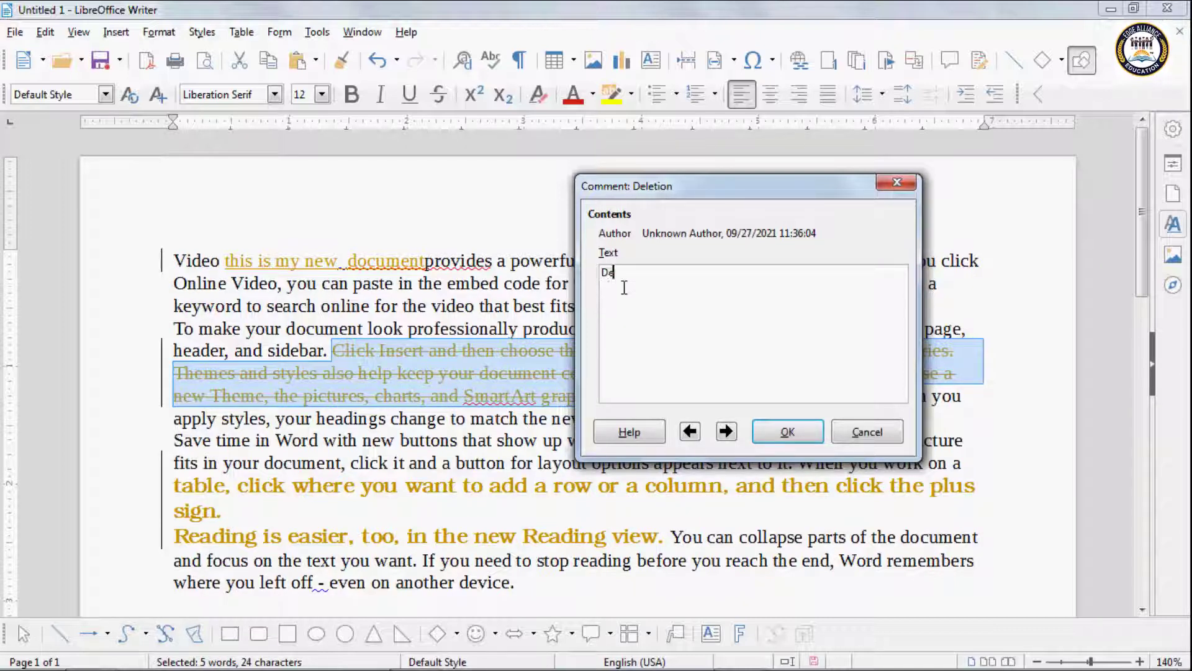
{"action": "type", "text": "leted"}
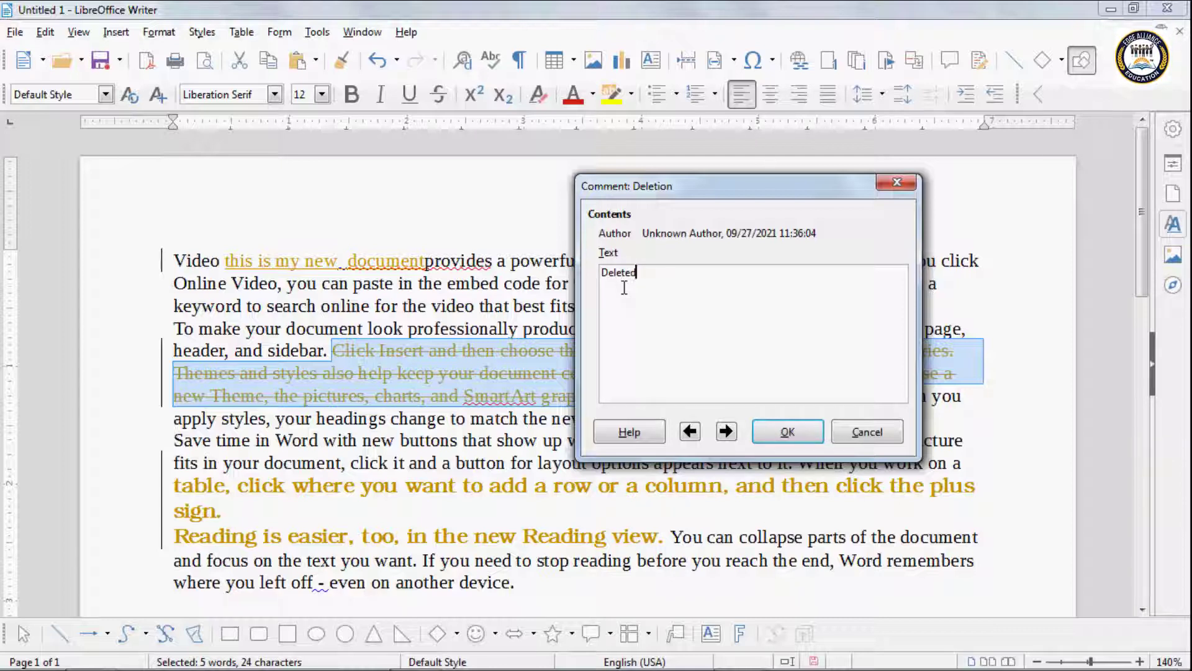
{"action": "type", "text": "  con"}
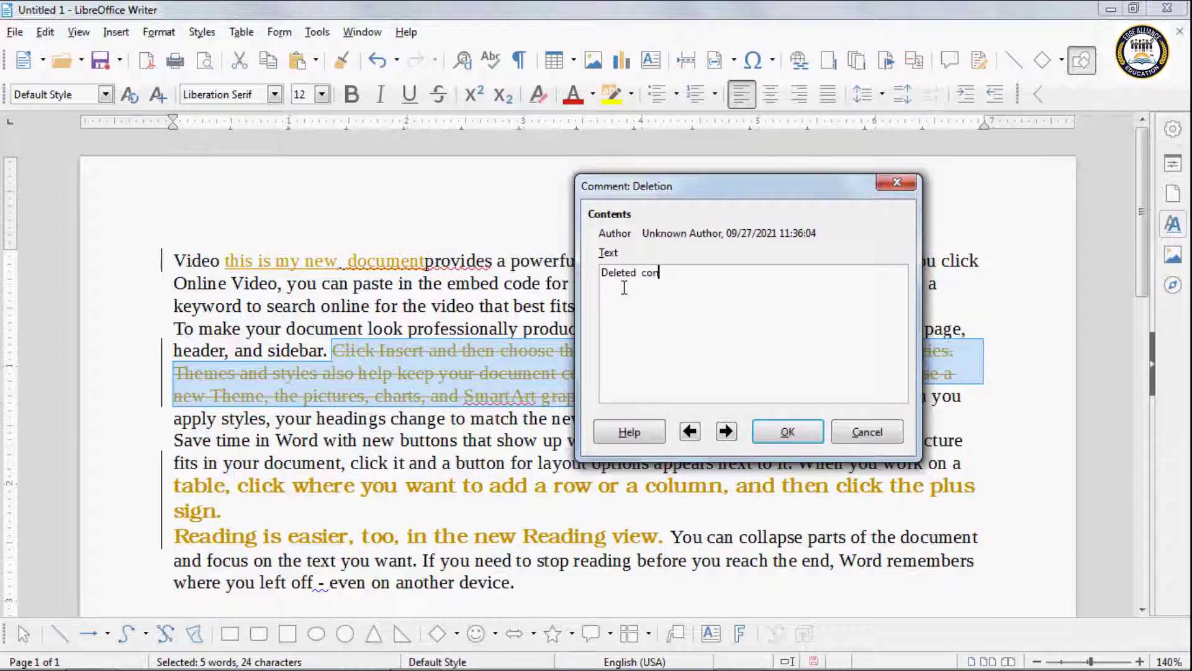
{"action": "type", "text": "tent"}
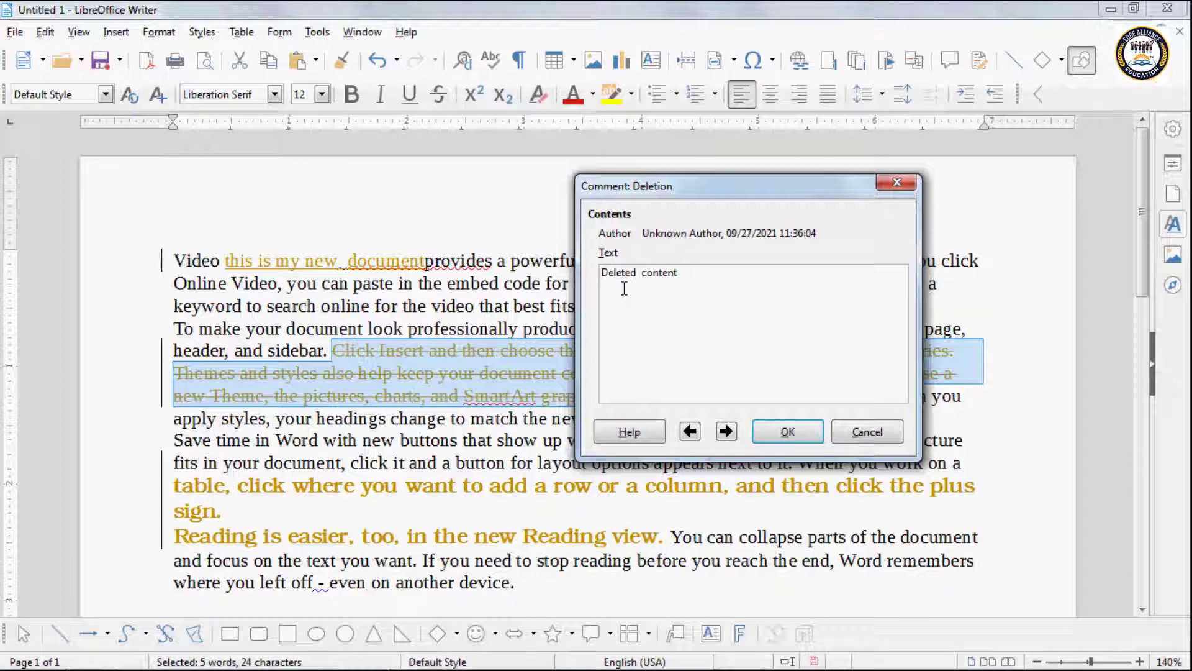
Step: Comment the formatting change as 'Formatted Content' and save all comments
{"action": "left_click", "coordinate": [723, 433]}
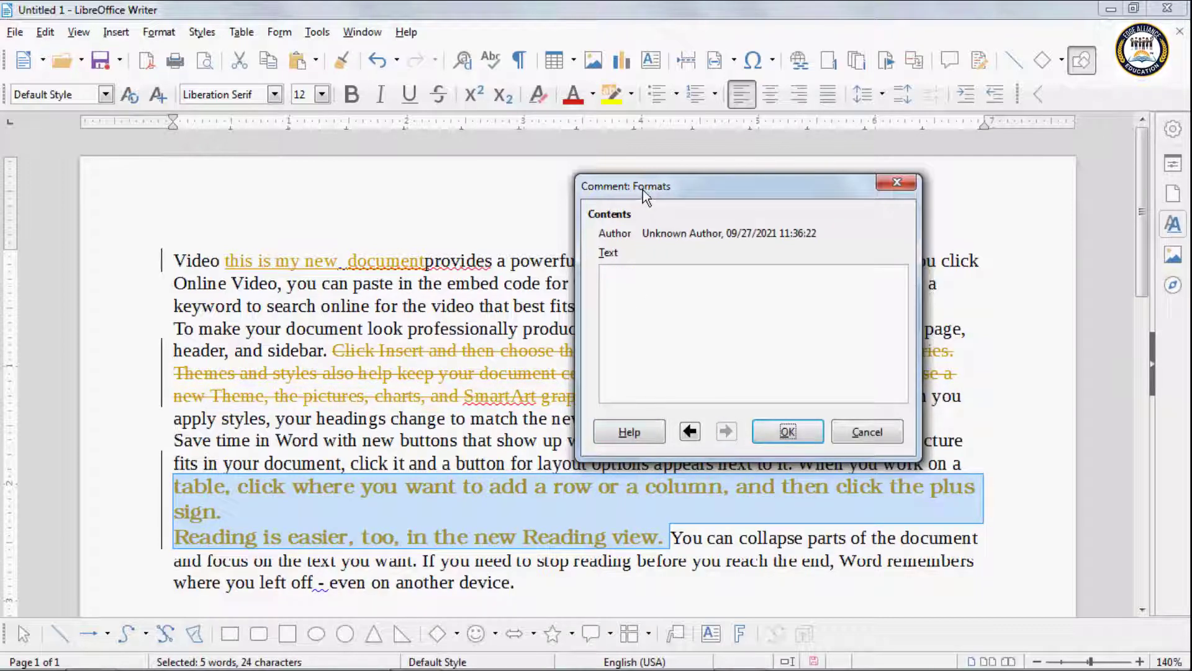
{"action": "left_click", "coordinate": [620, 272]}
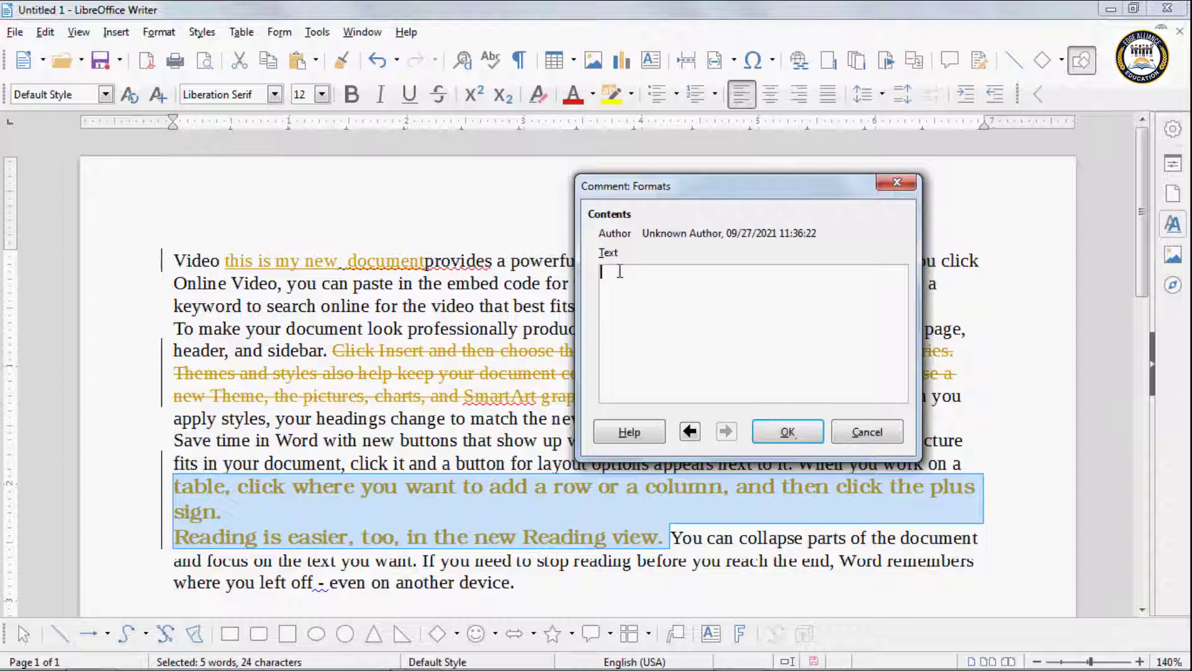
{"action": "type", "text": "Forma"}
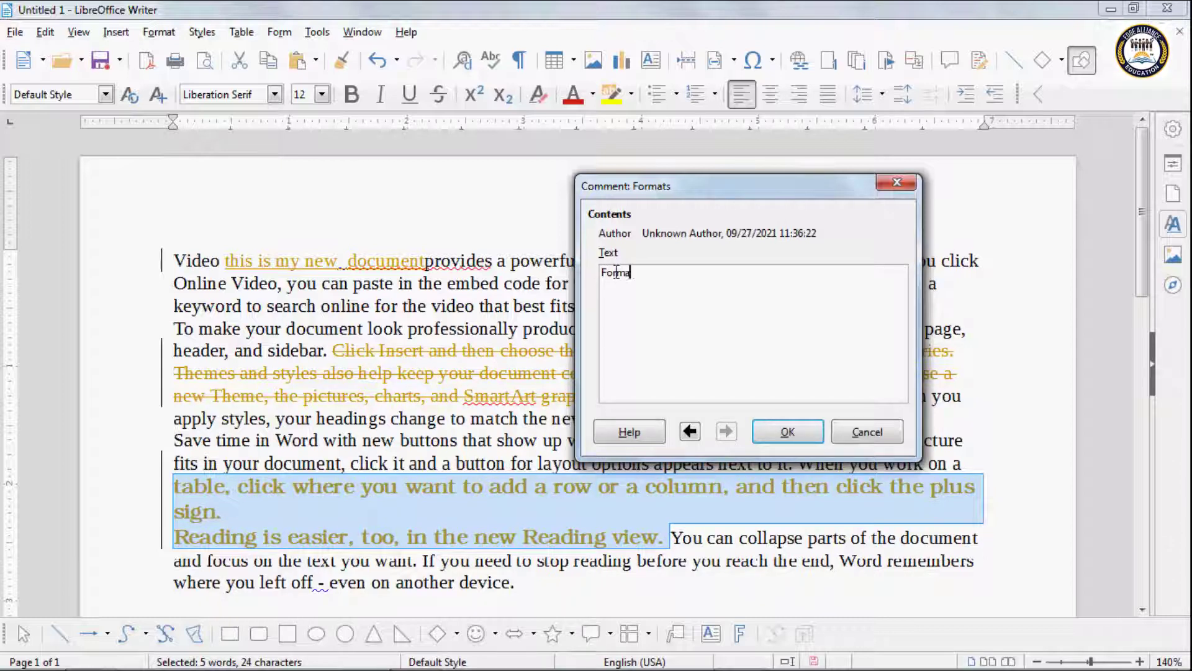
{"action": "type", "text": "tted Conted"}
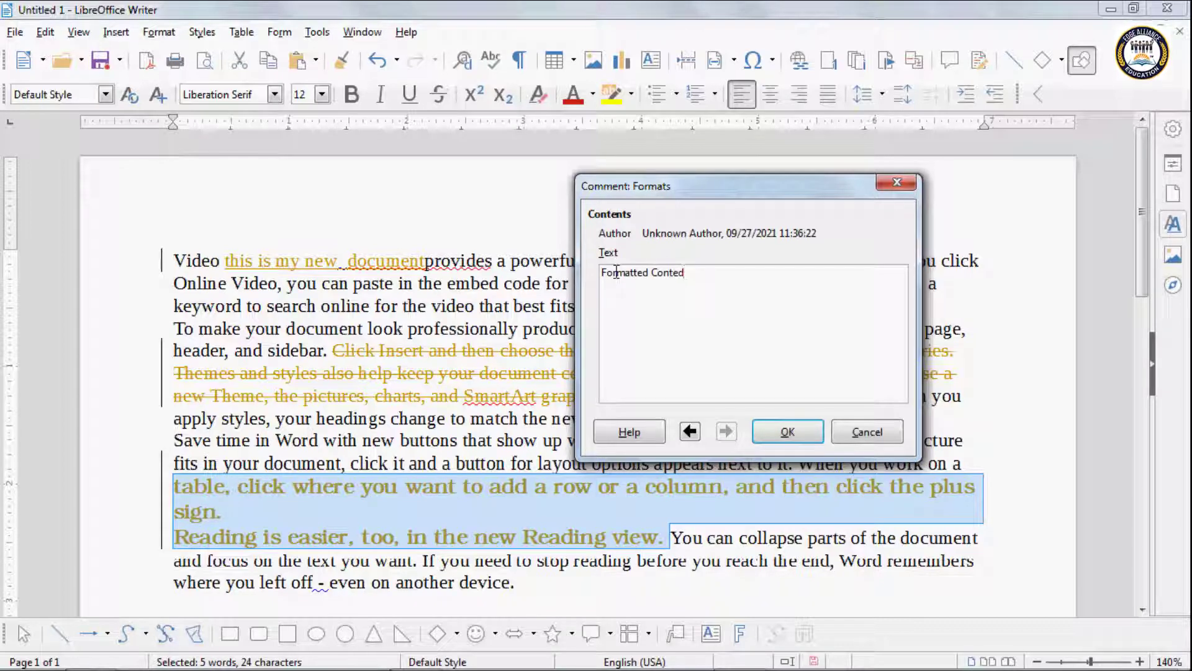
{"action": "key", "text": "BackSpace"}
{"action": "type", "text": "nt"}
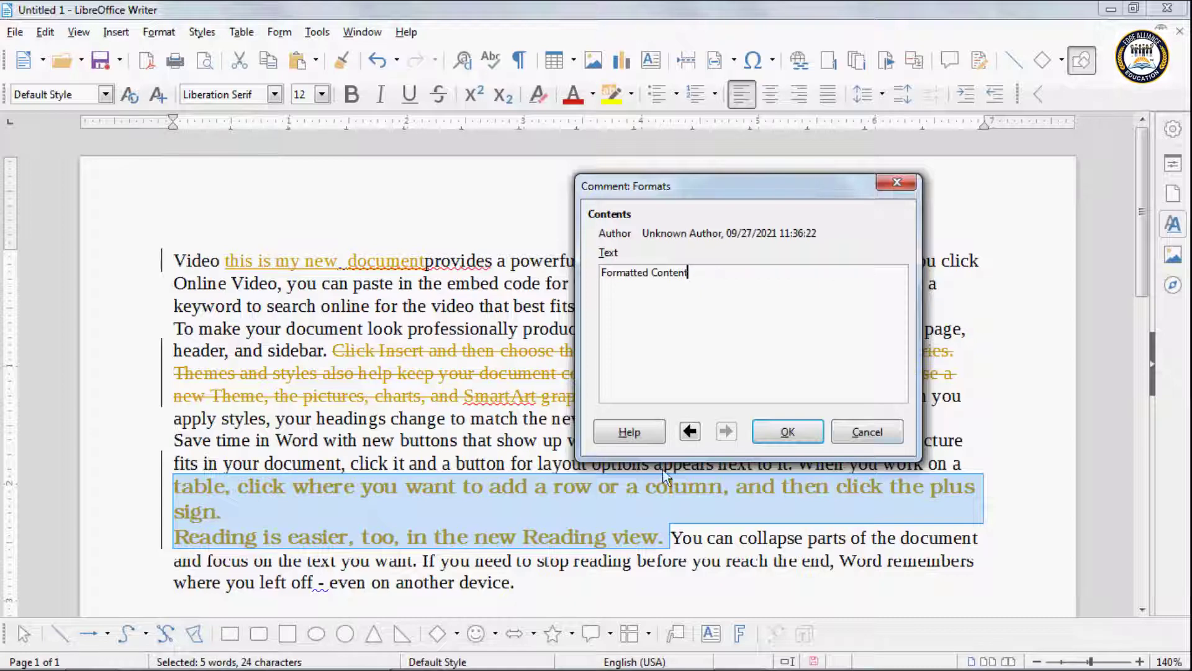
{"action": "left_click", "coordinate": [793, 430]}
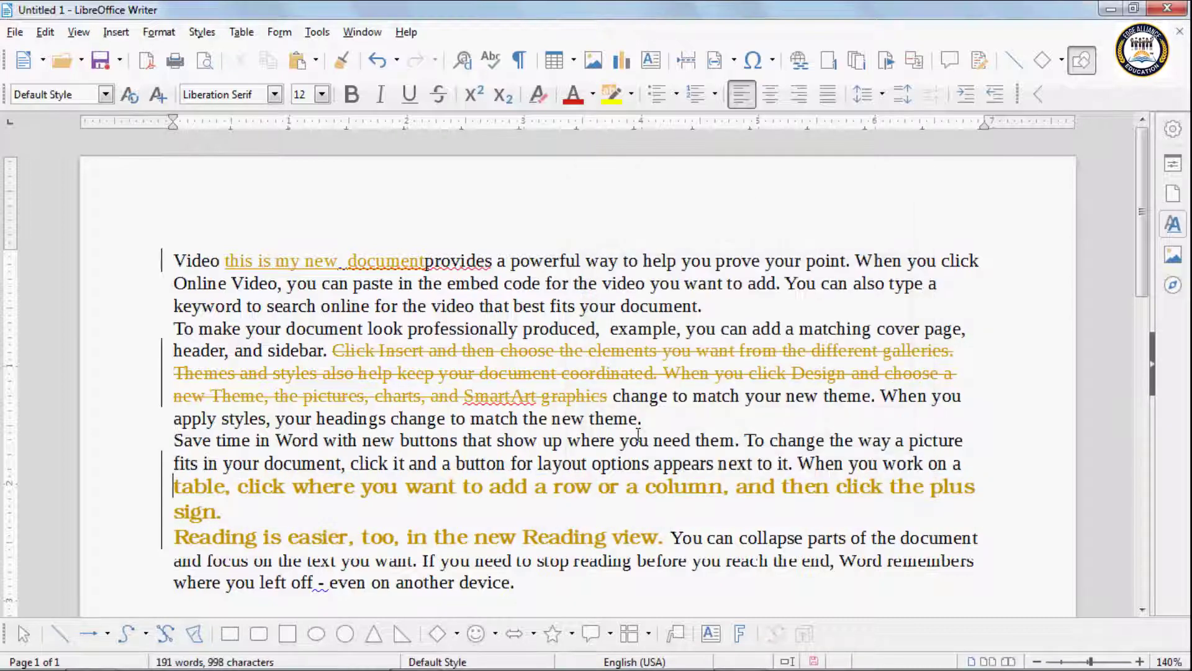
{"action": "left_click", "coordinate": [46, 32]}
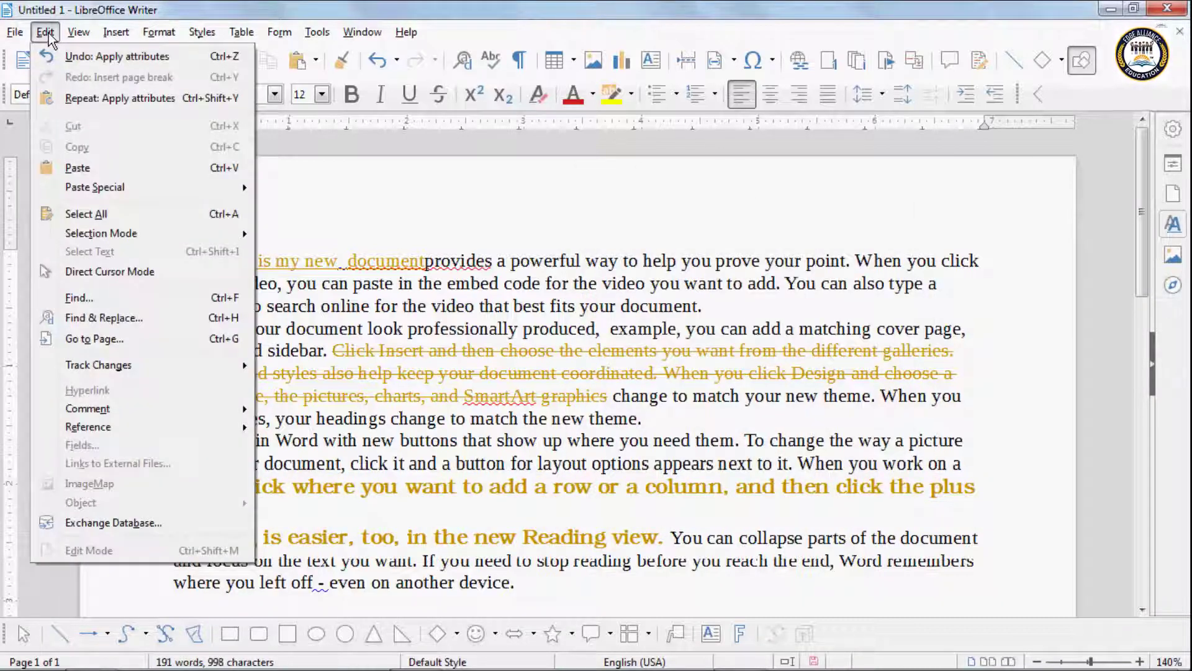
{"action": "mouse_move", "coordinate": [112, 365]}
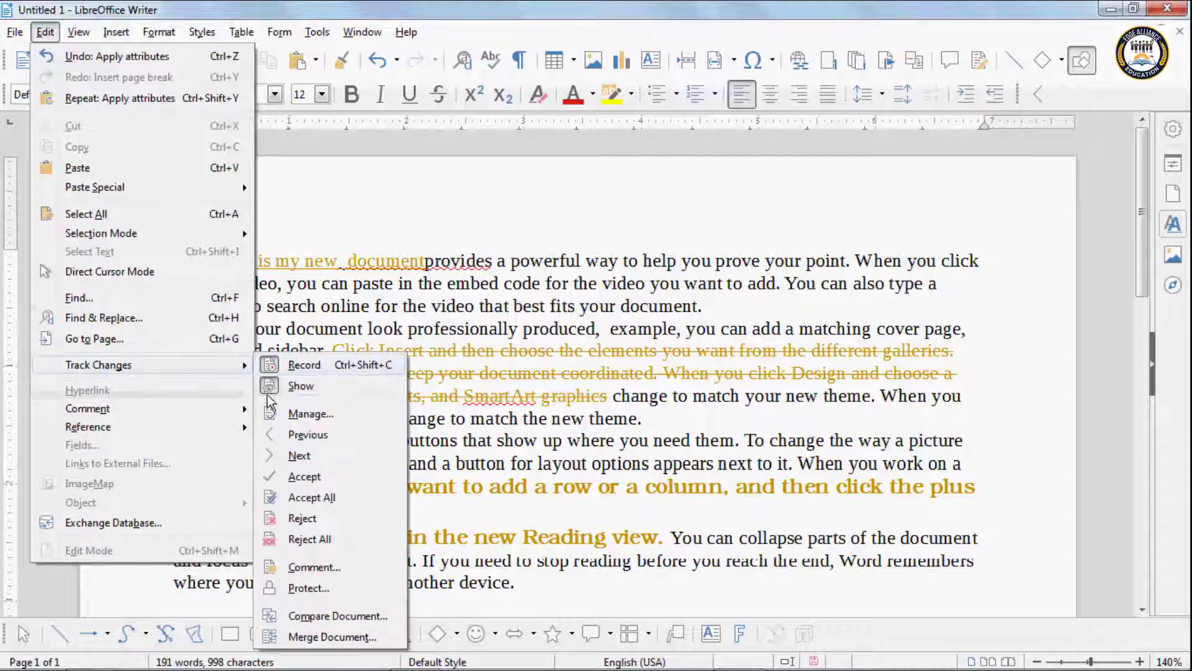
{"action": "left_click", "coordinate": [318, 415]}
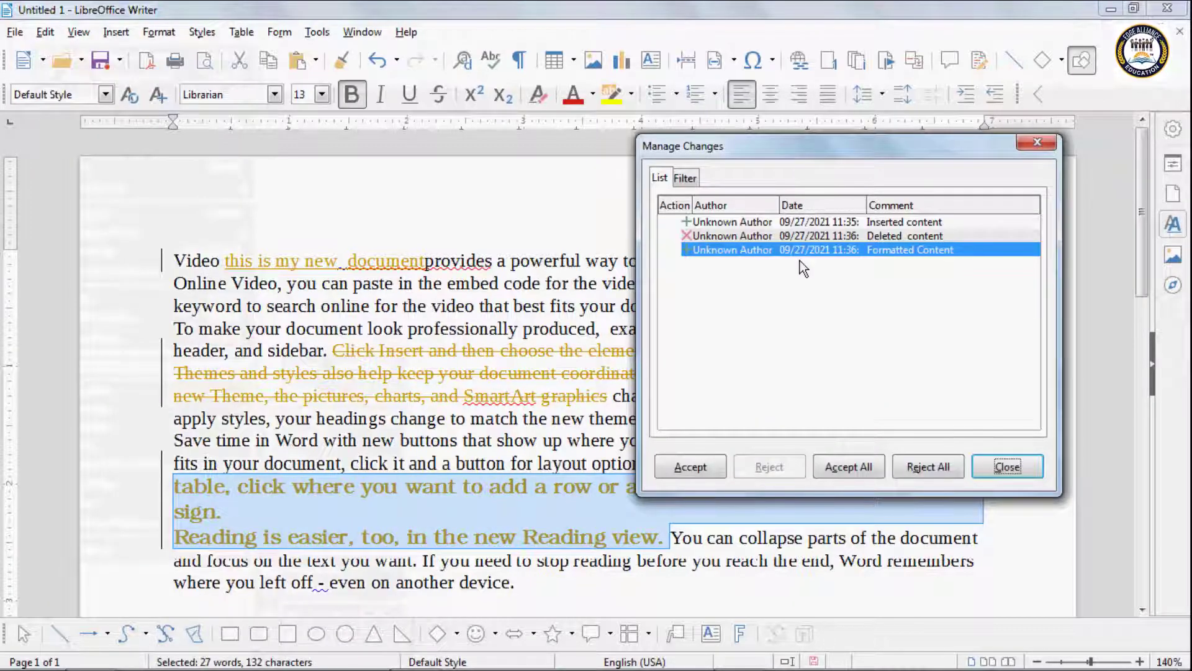
{"action": "left_click", "coordinate": [706, 222]}
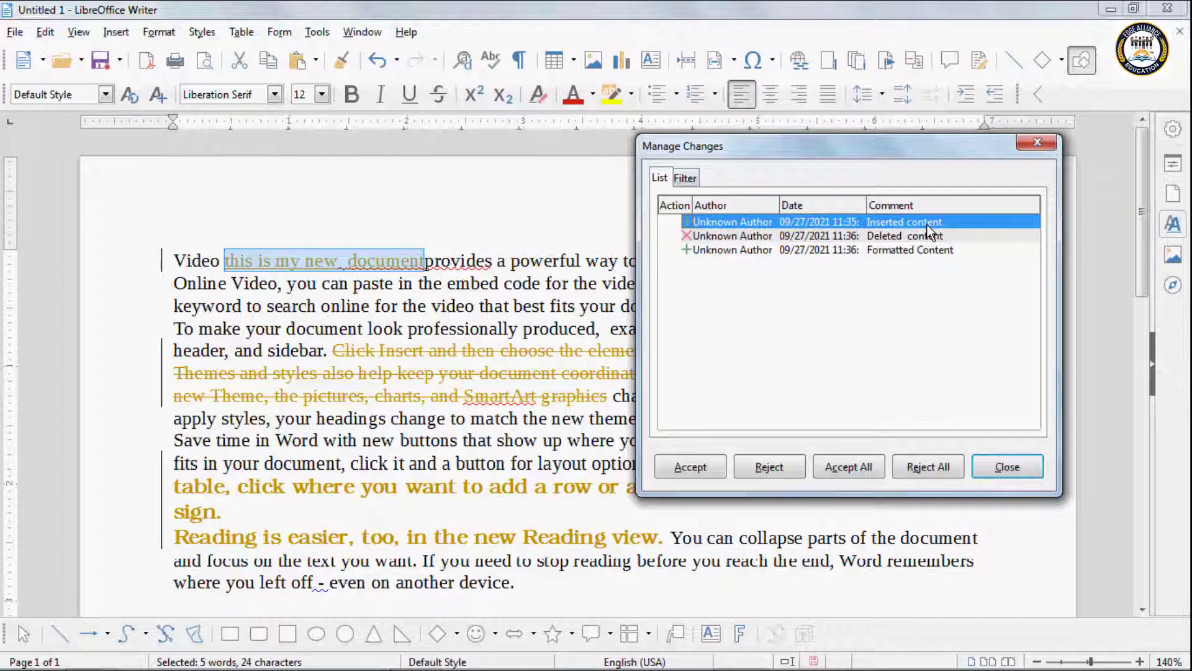
{"action": "left_click", "coordinate": [733, 237]}
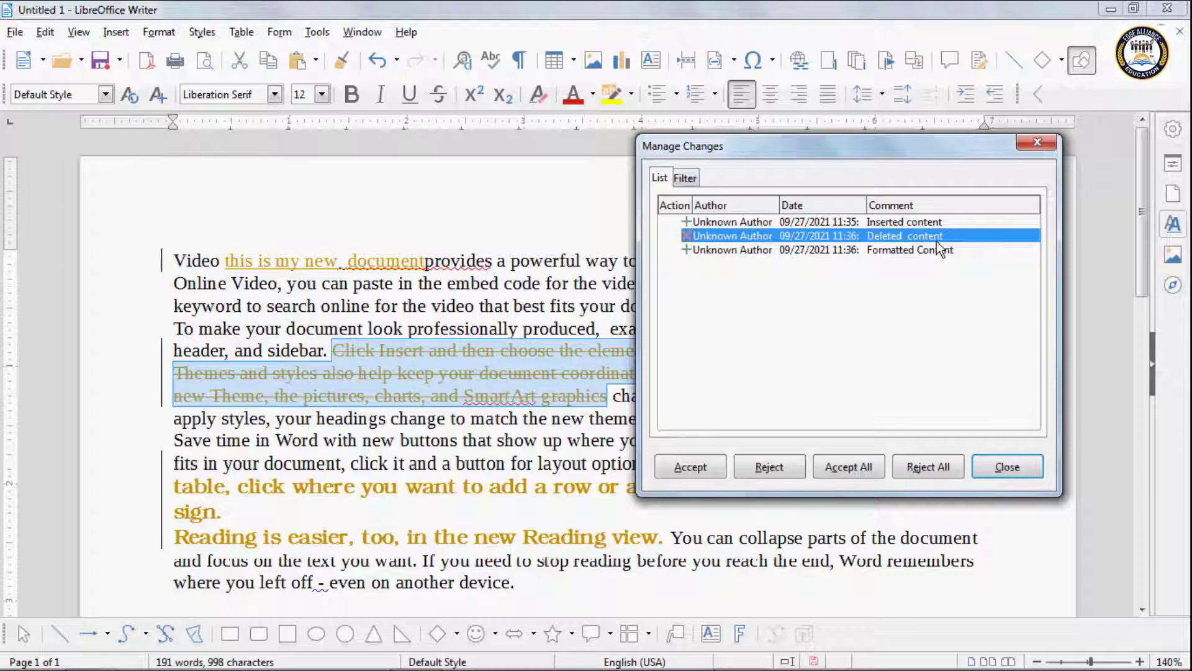
{"action": "left_click", "coordinate": [760, 250]}
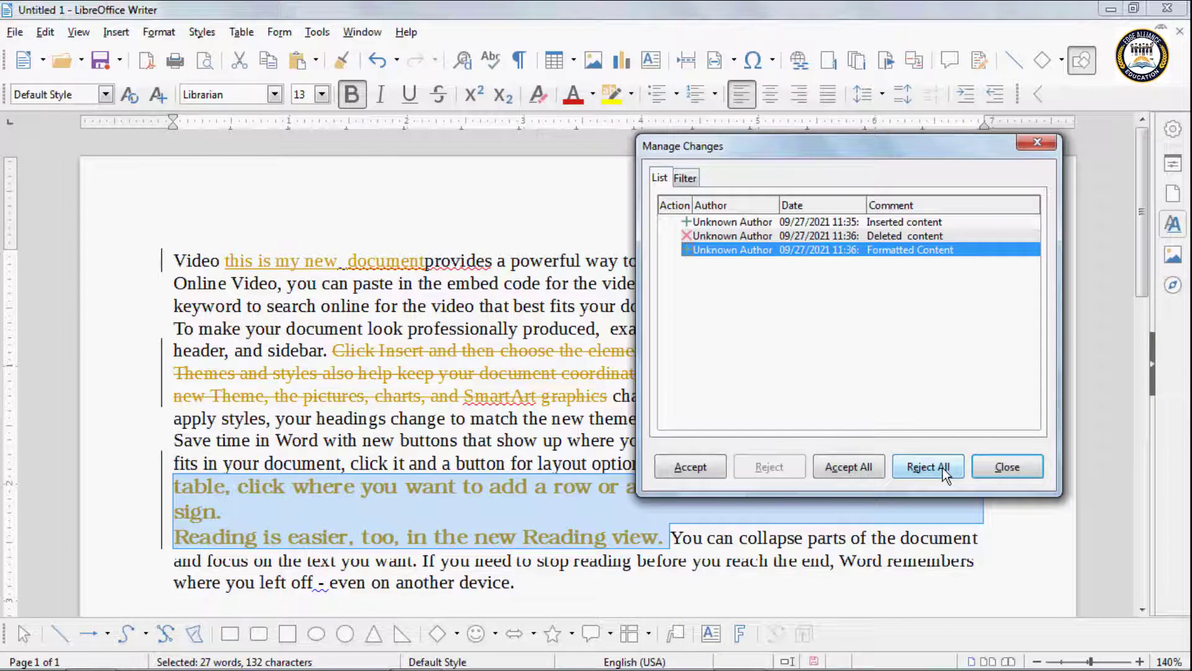
{"action": "left_click", "coordinate": [1006, 466]}
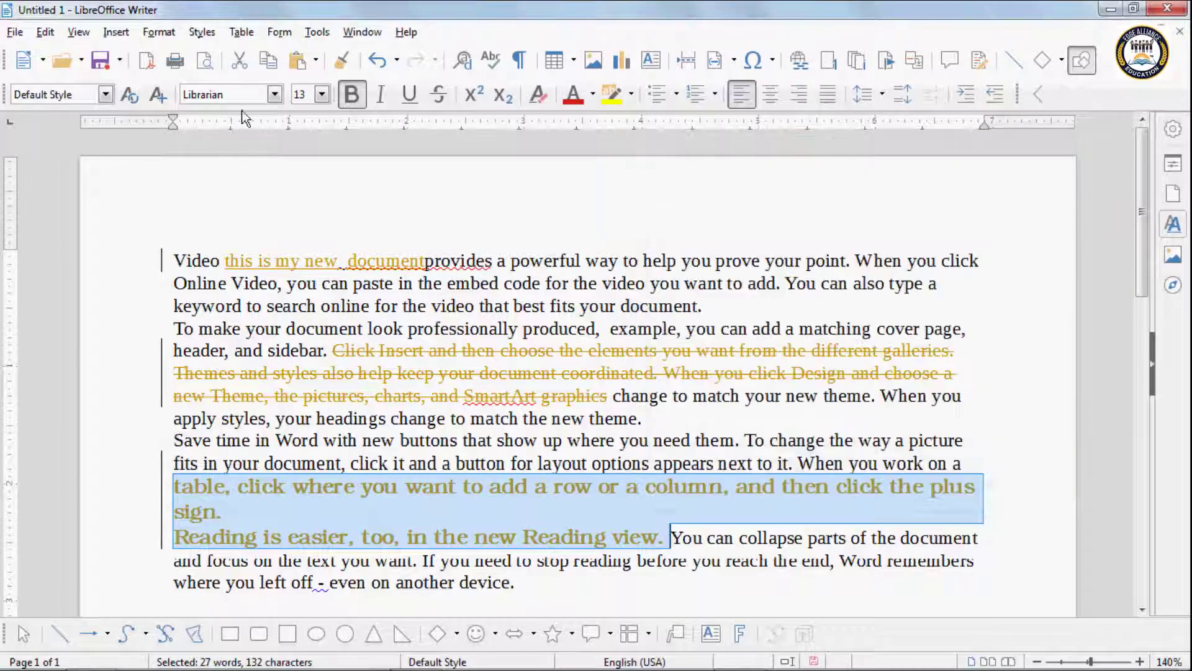
Step: Password-protect change tracking, then type 'ghfghfgjghjghjghjgghj' after 'embed' as a tracked insertion
{"action": "left_click", "coordinate": [45, 33]}
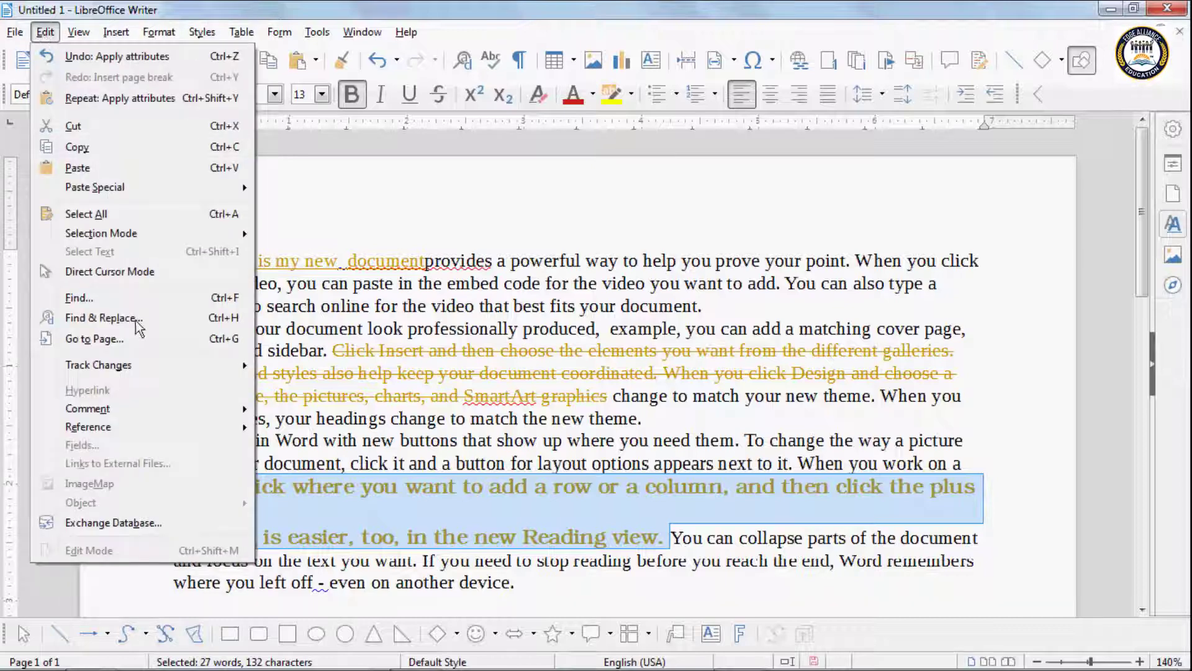
{"action": "mouse_move", "coordinate": [146, 371]}
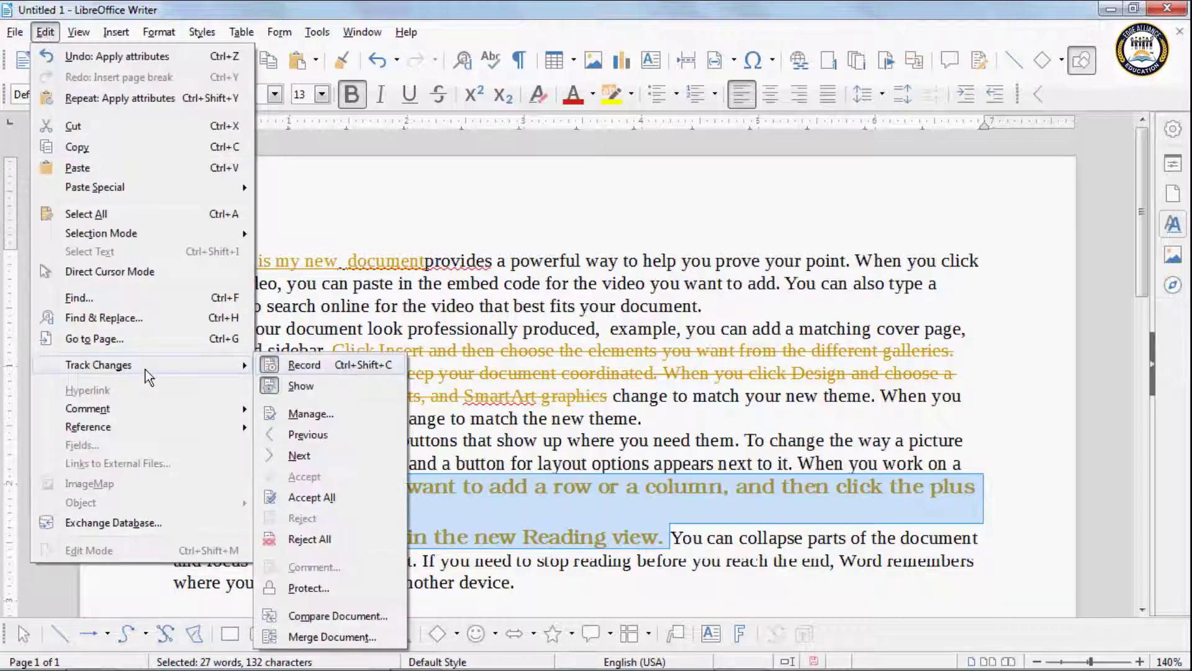
{"action": "left_click", "coordinate": [309, 588]}
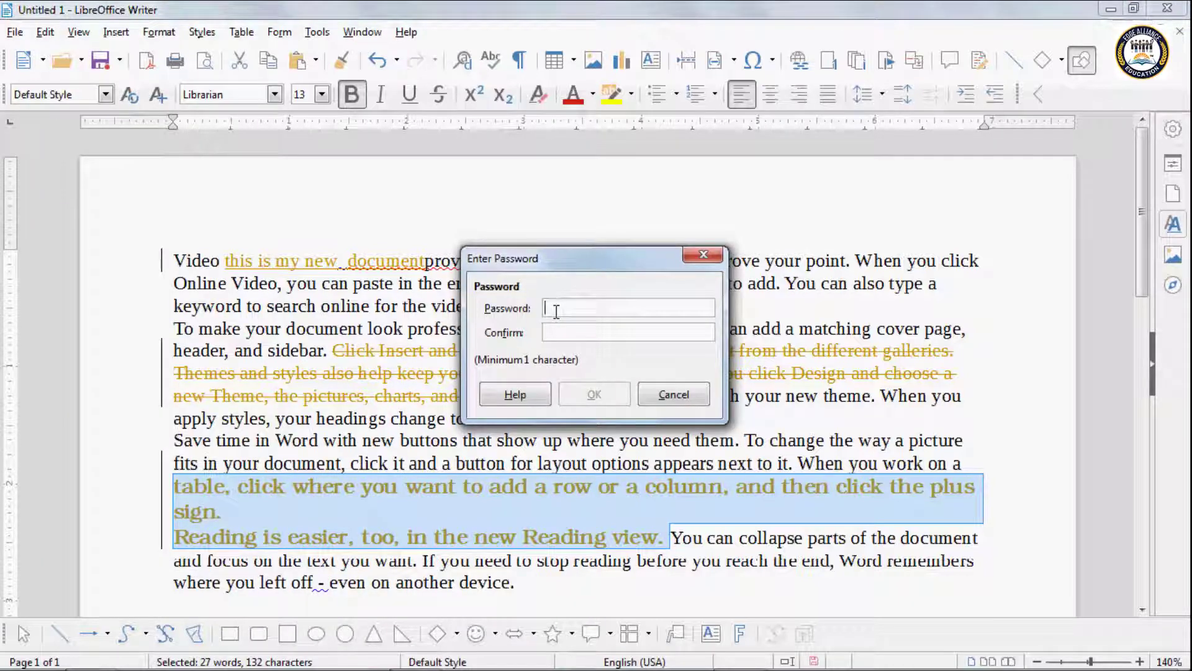
{"action": "type", "text": "••"}
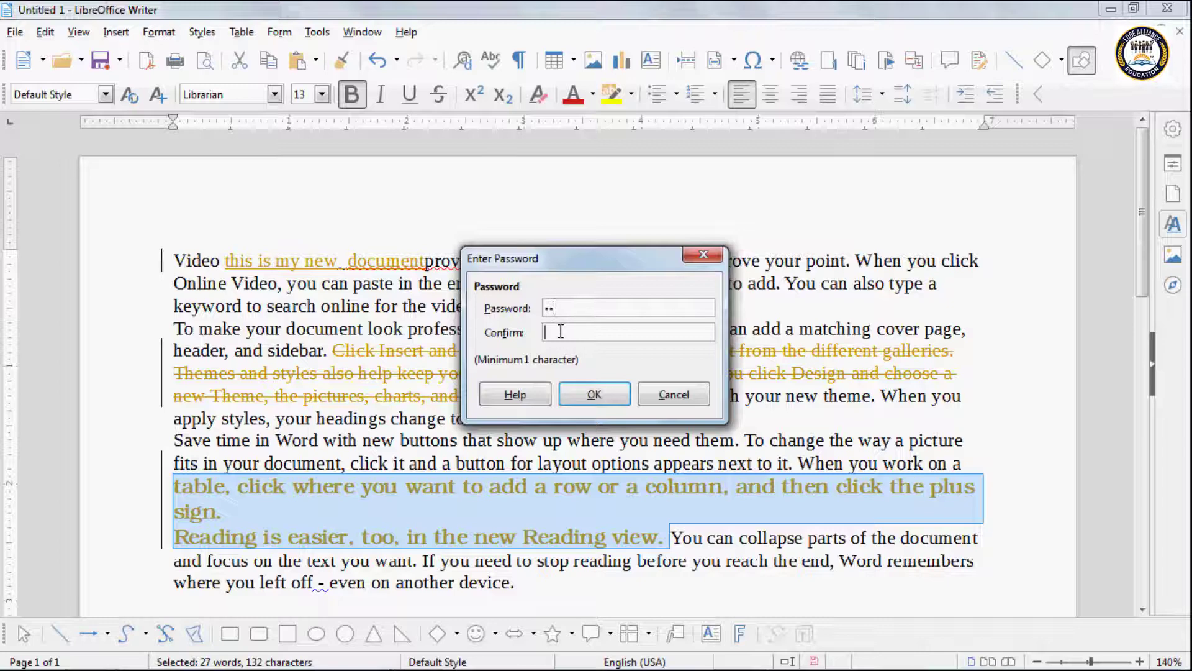
{"action": "type", "text": "••"}
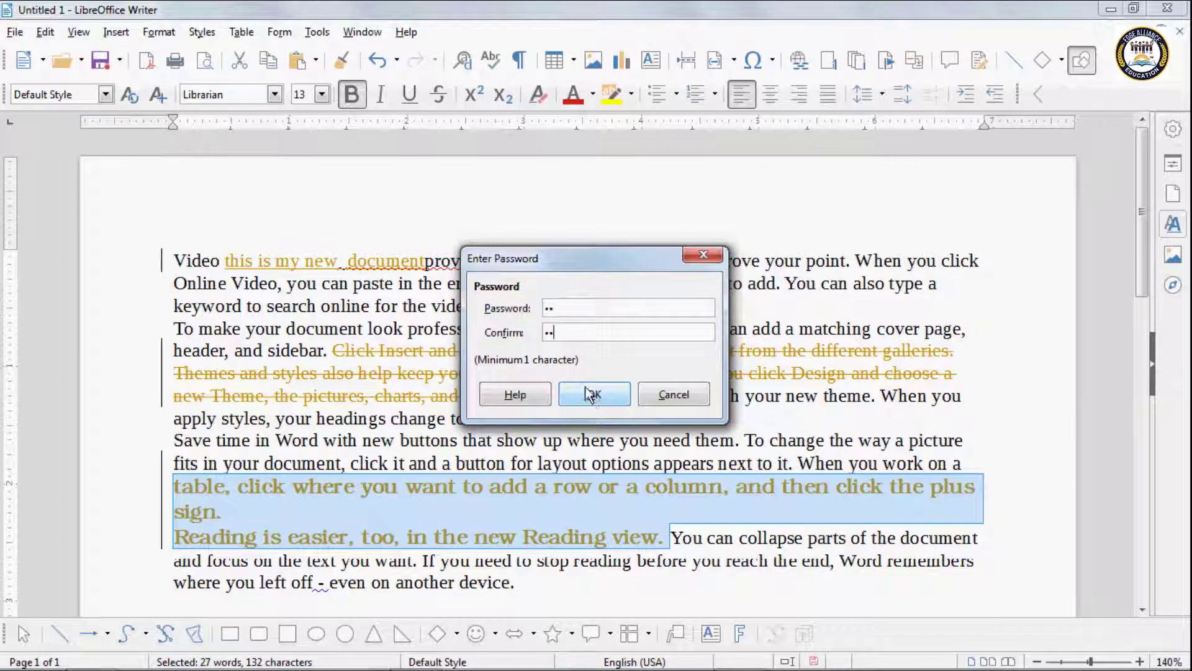
{"action": "left_click", "coordinate": [592, 393]}
{"action": "left_click", "coordinate": [499, 283]}
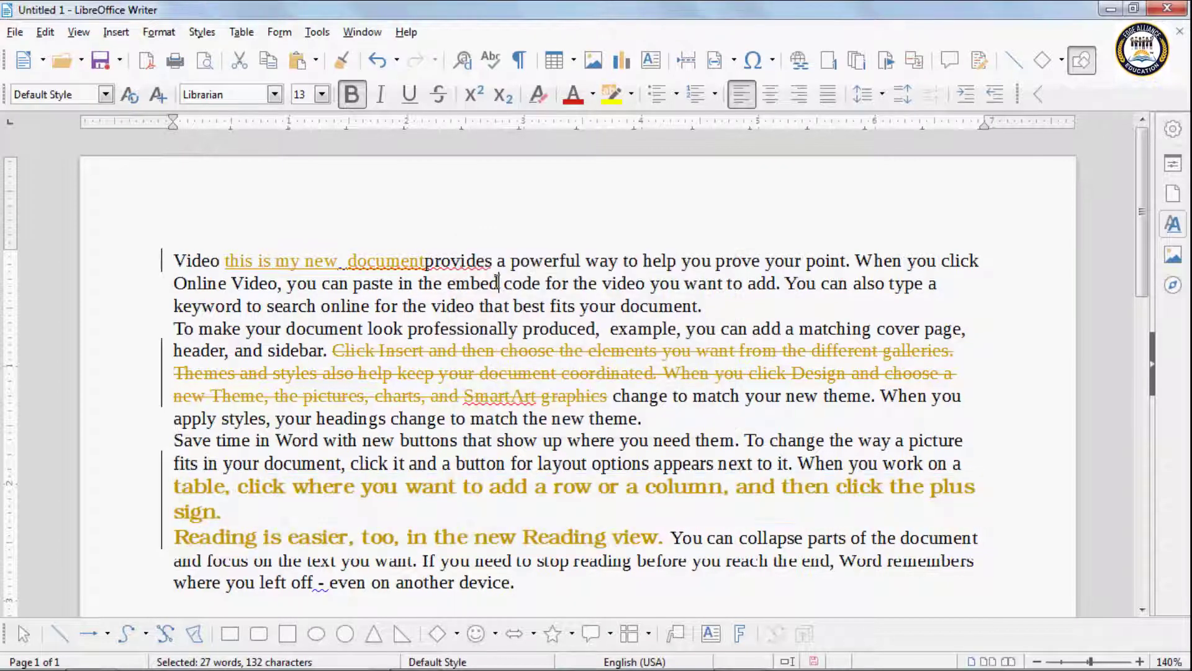
{"action": "type", "text": "ghfgh"}
{"action": "type", "text": "fgjghjghjghjgg"}
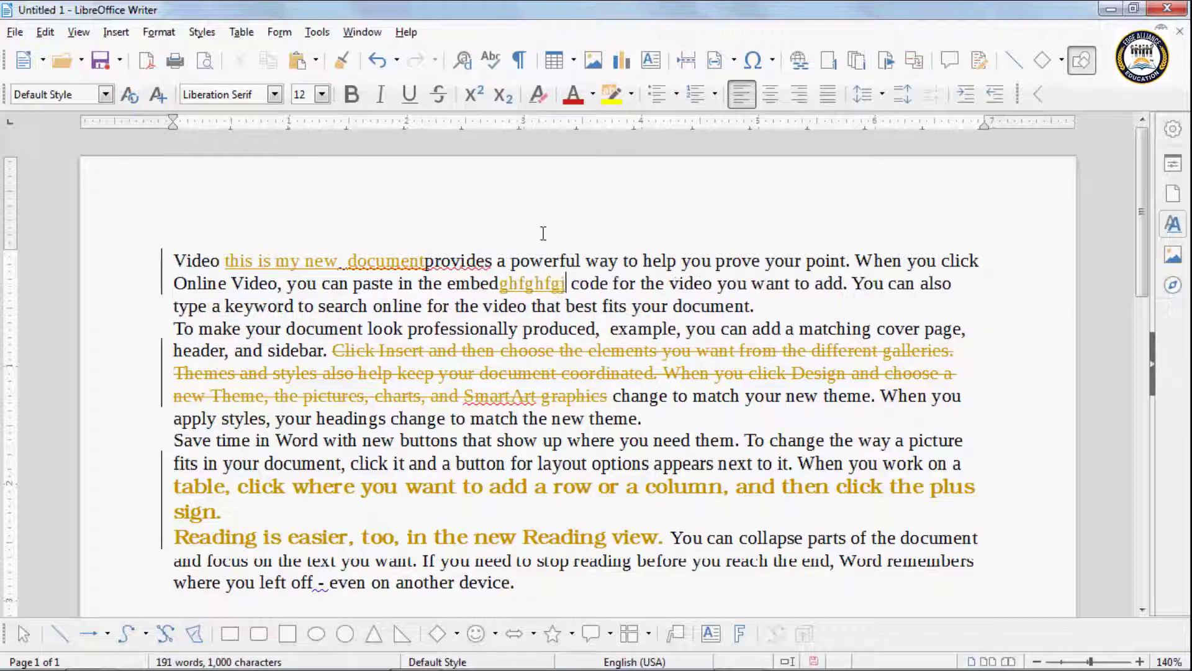
{"action": "type", "text": "hj"}
{"action": "left_click", "coordinate": [49, 35]}
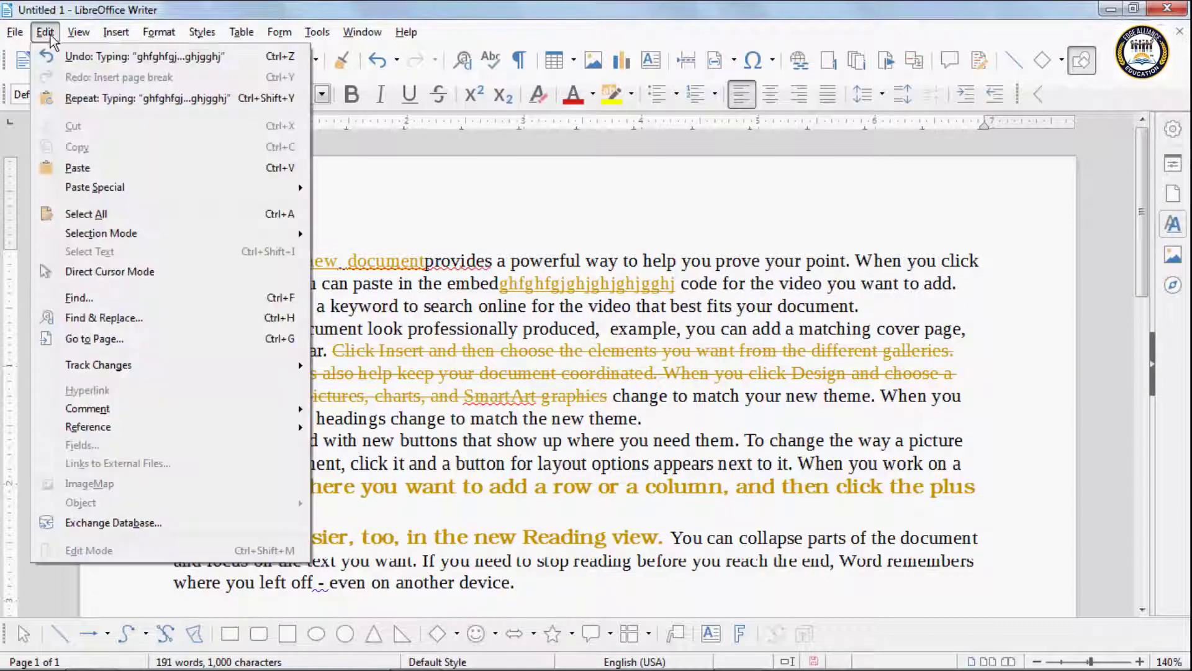
{"action": "mouse_move", "coordinate": [98, 364]}
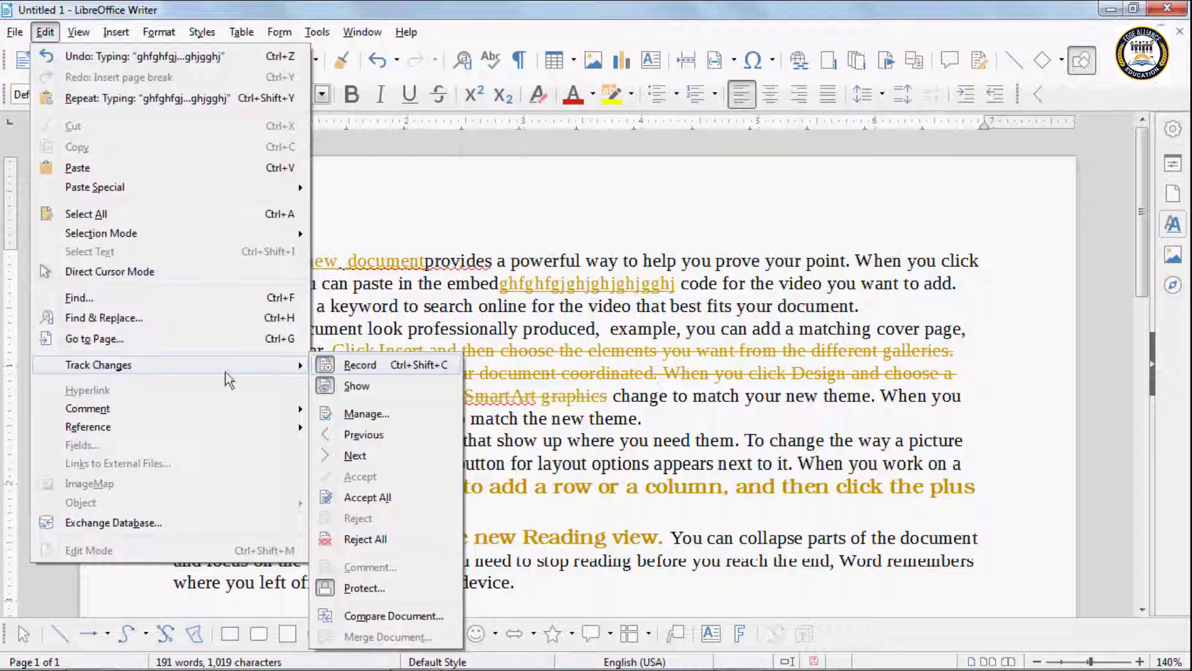
{"action": "left_click", "coordinate": [370, 417]}
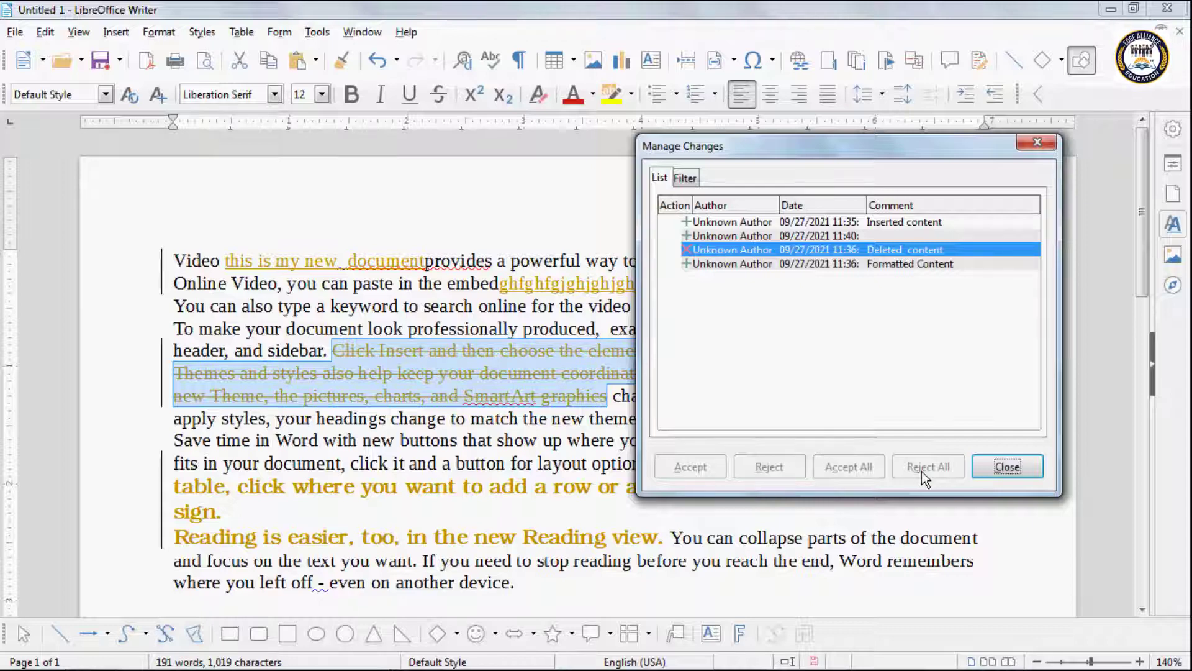
{"action": "left_click", "coordinate": [814, 267]}
{"action": "left_click", "coordinate": [806, 250]}
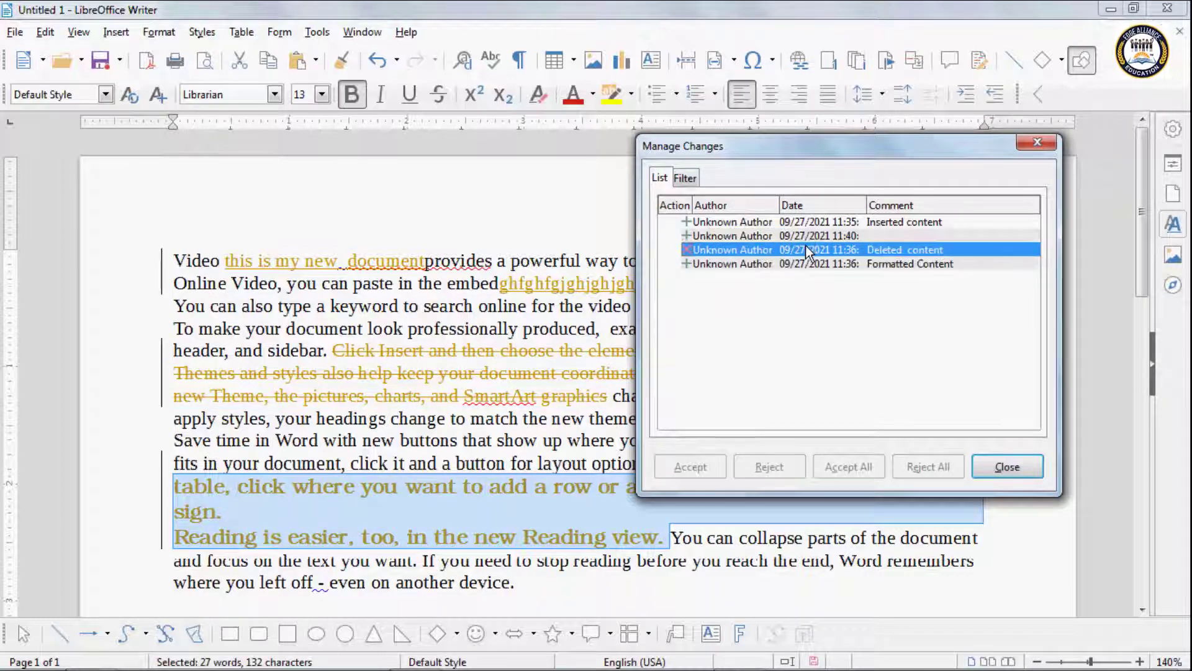
{"action": "left_click", "coordinate": [801, 232]}
{"action": "left_click", "coordinate": [802, 225]}
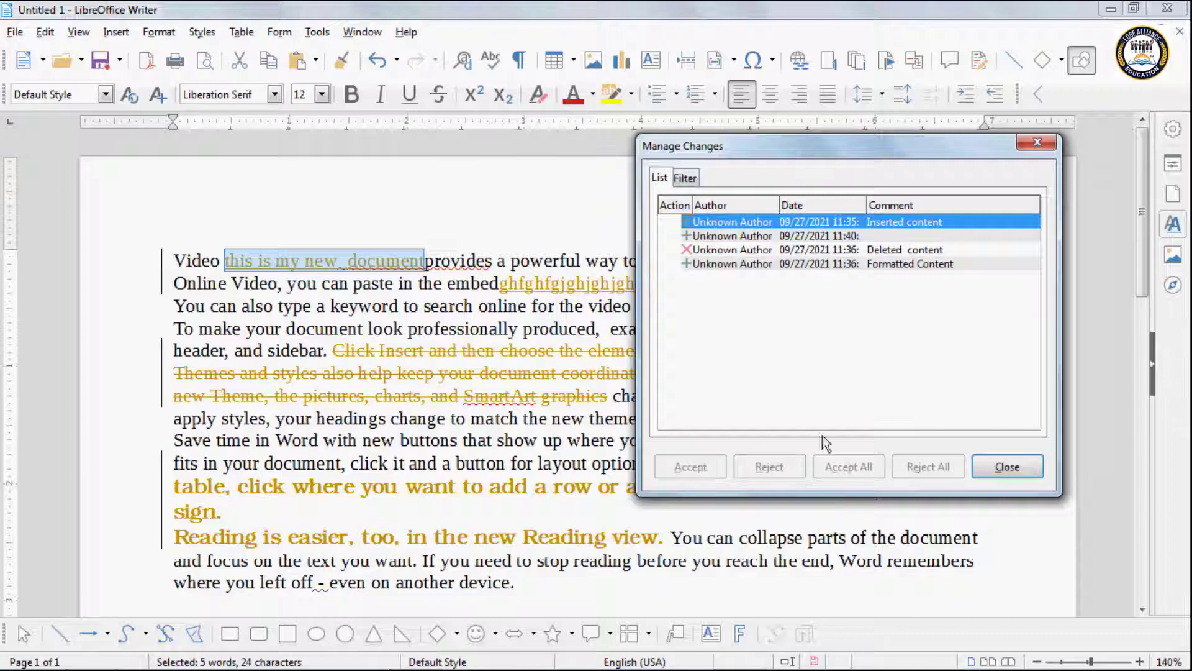
{"action": "left_click", "coordinate": [1007, 467]}
{"action": "left_click", "coordinate": [39, 36]}
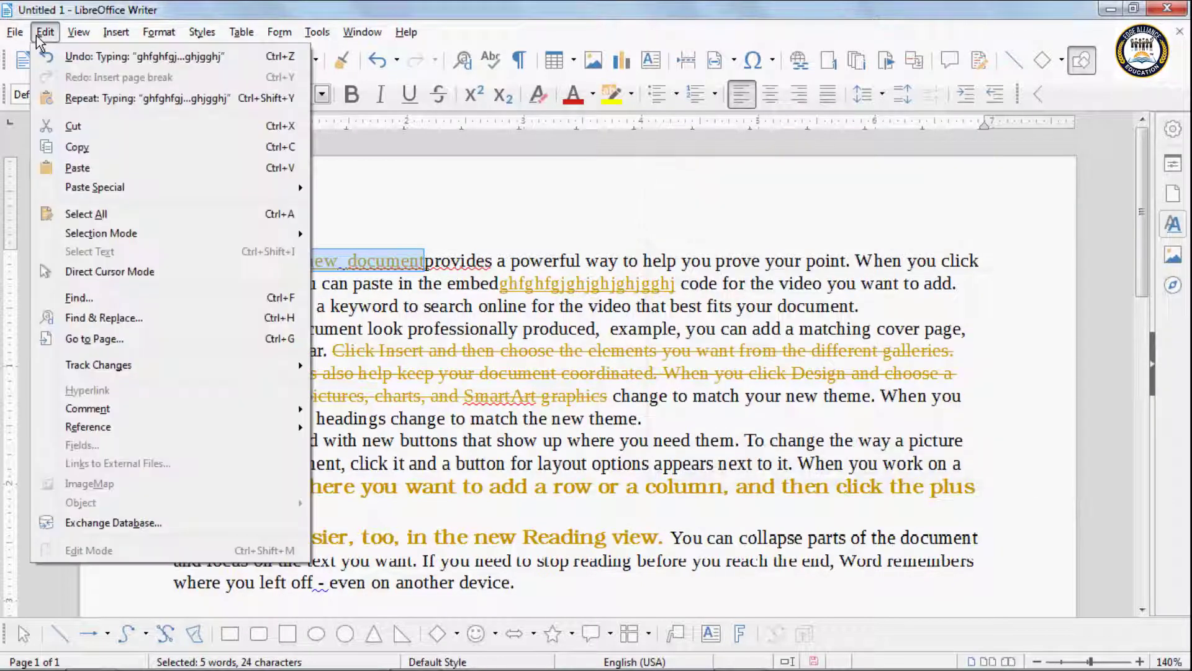
Step: Remove the change-tracking protection by entering its password
{"action": "mouse_move", "coordinate": [128, 368]}
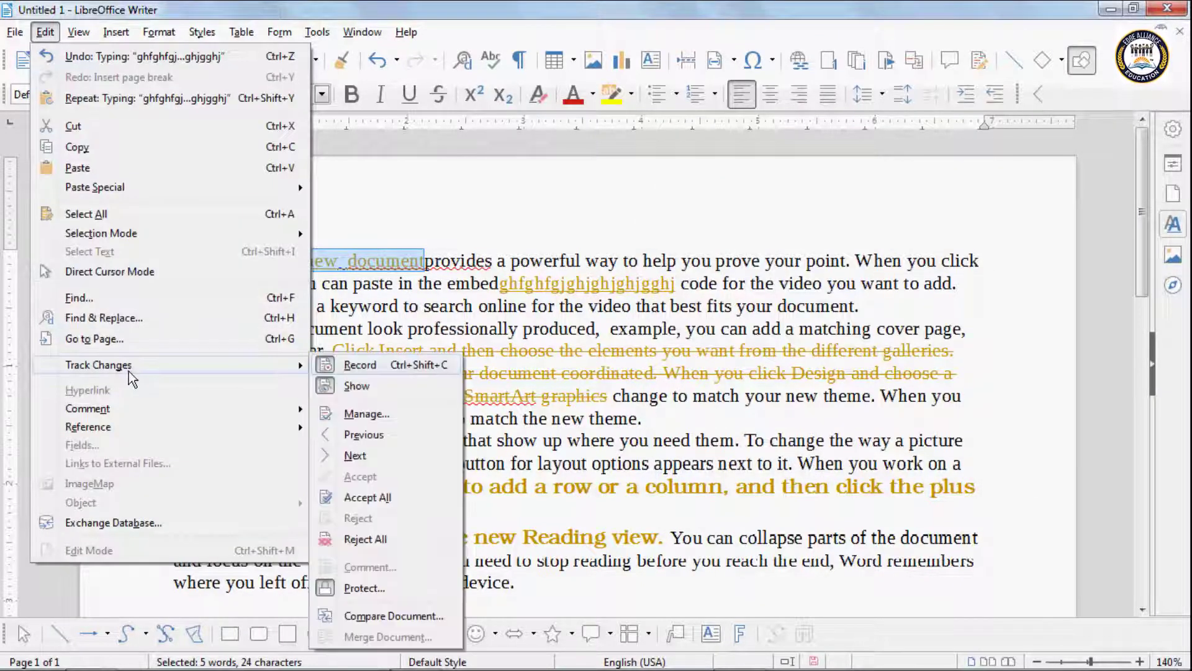
{"action": "left_click", "coordinate": [365, 588]}
{"action": "type", "text": "12"}
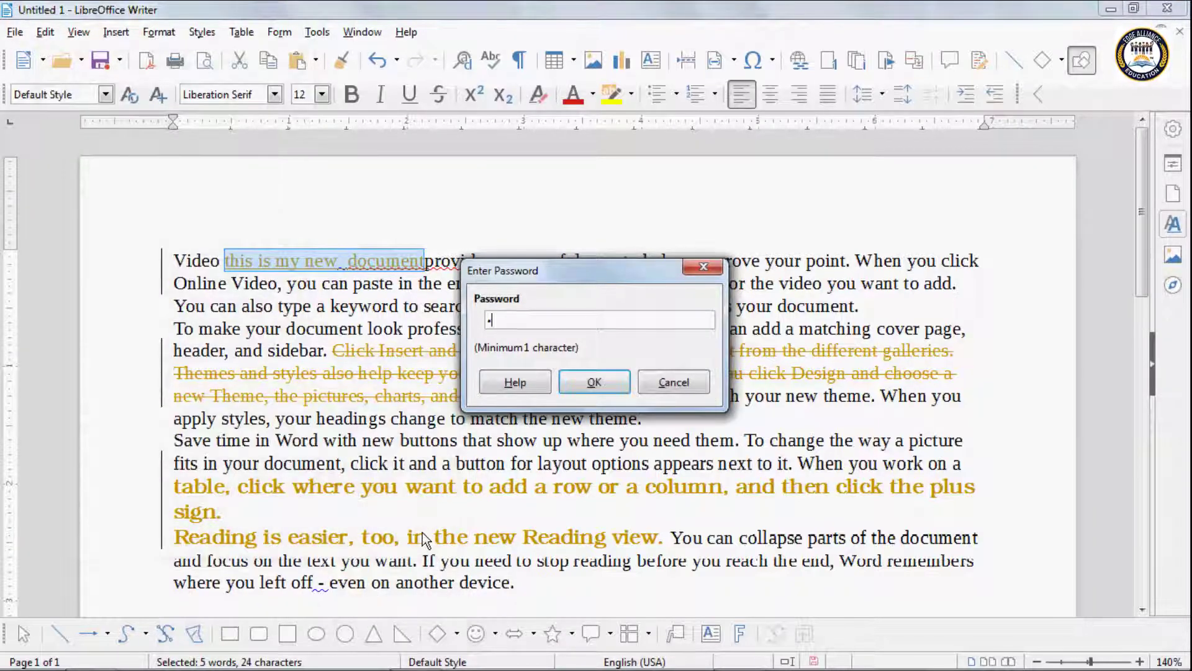
{"action": "left_click", "coordinate": [592, 382]}
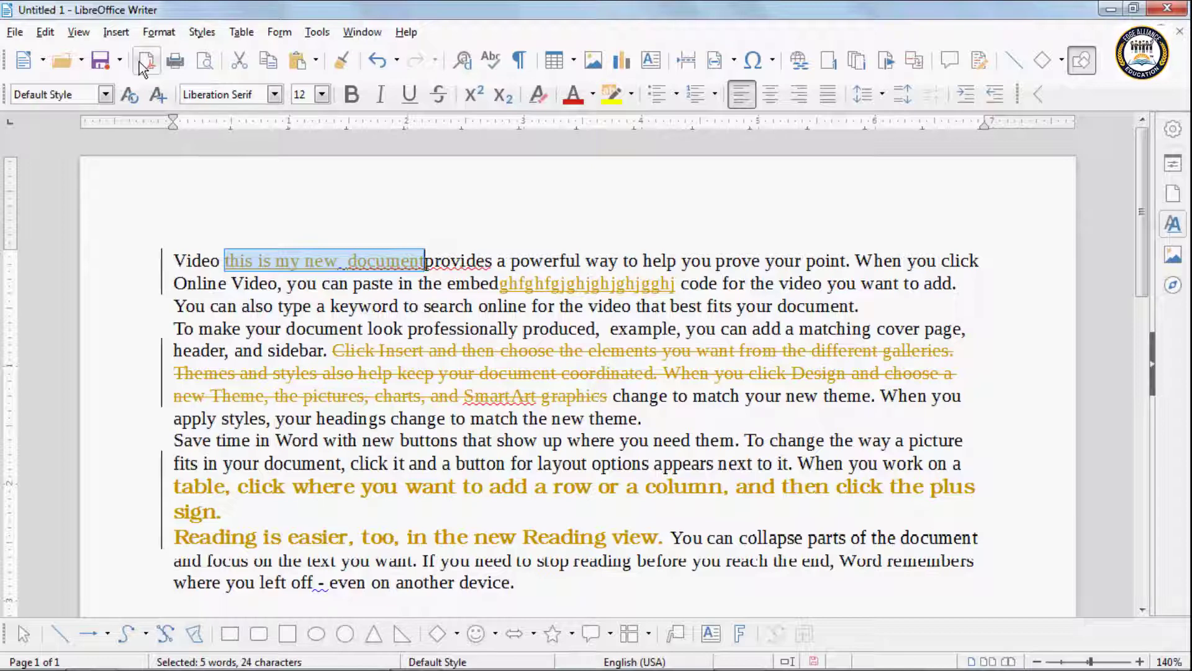
Step: Reject all tracked changes in Manage Changes and close the list
{"action": "left_click", "coordinate": [46, 33]}
{"action": "mouse_move", "coordinate": [256, 371]}
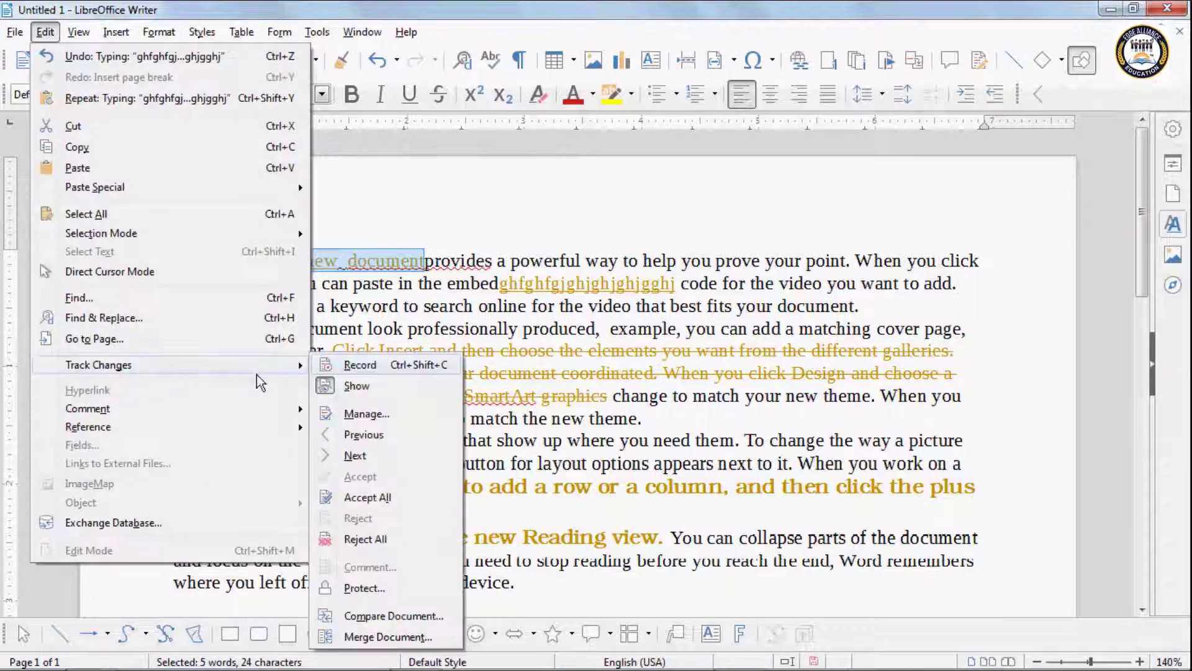
{"action": "left_click", "coordinate": [366, 415]}
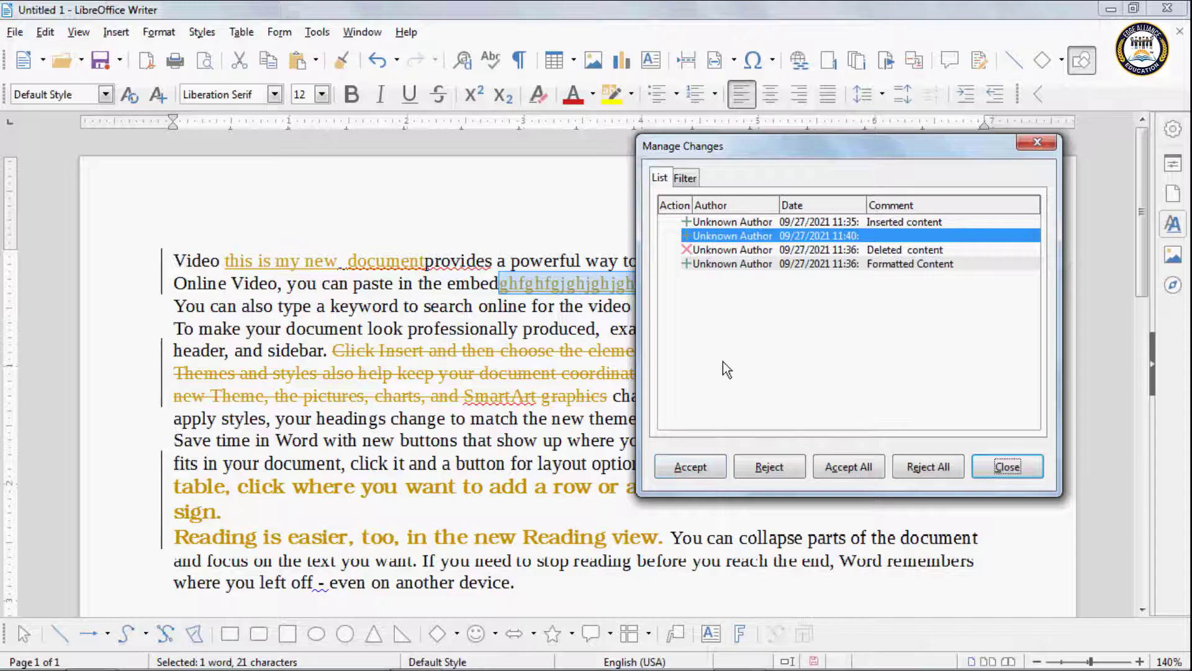
{"action": "left_click", "coordinate": [913, 469]}
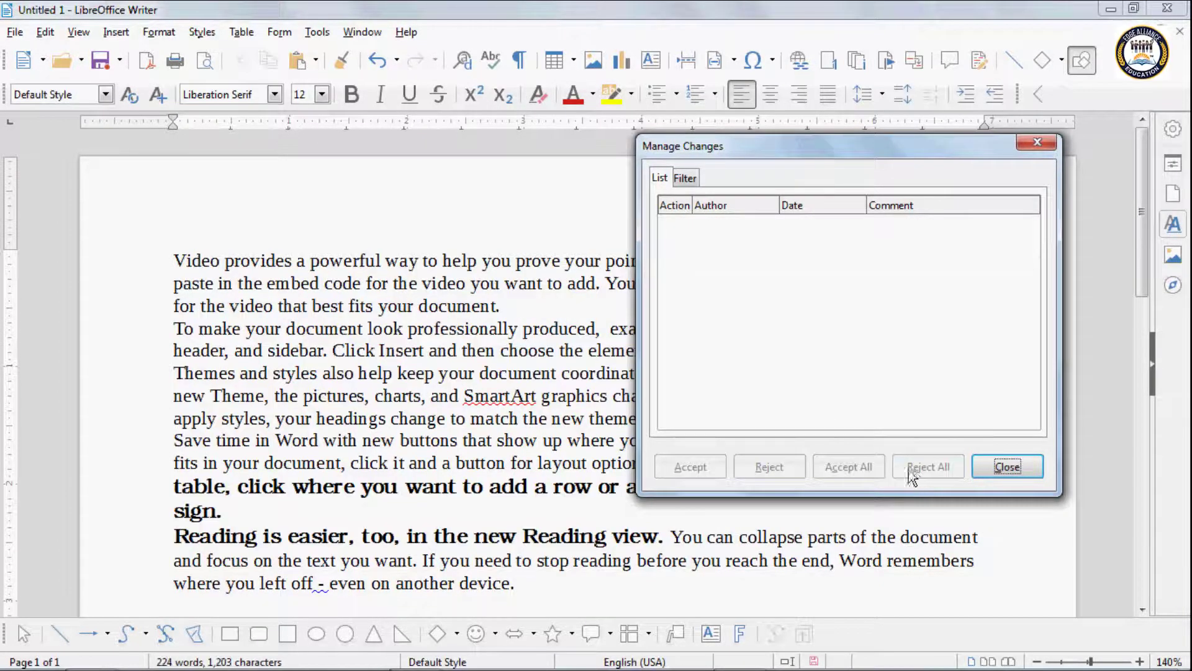
{"action": "left_click", "coordinate": [1030, 472]}
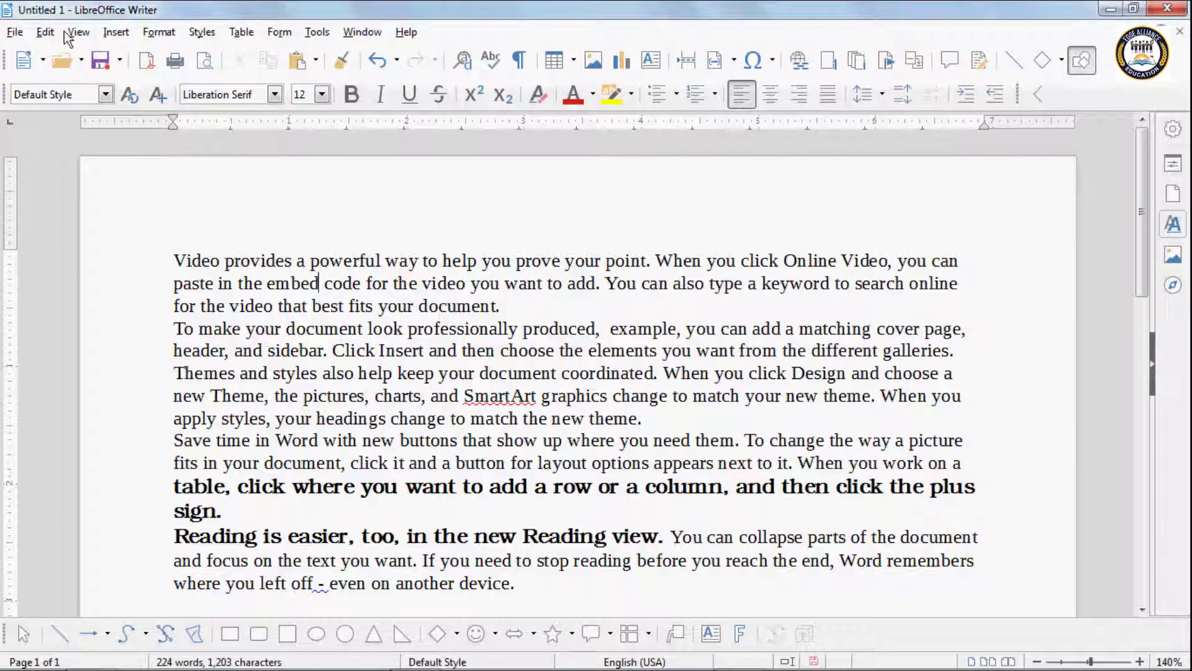
{"action": "left_click", "coordinate": [45, 32]}
{"action": "mouse_move", "coordinate": [109, 368]}
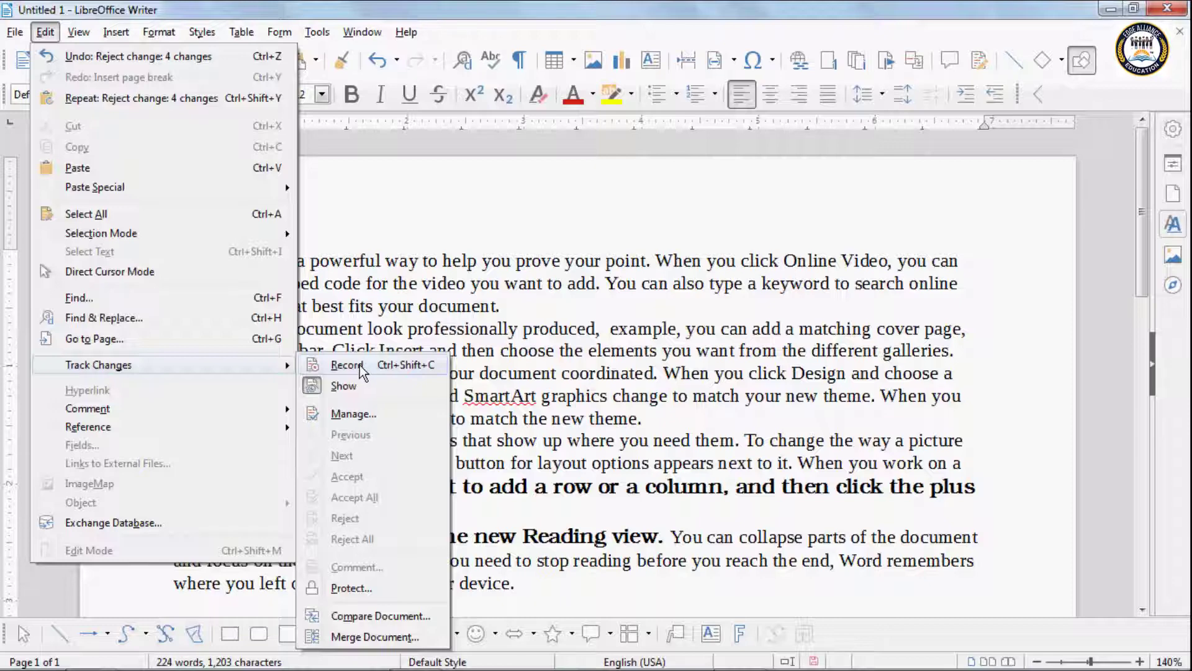
Step: Clear direct formatting from the whole document and show the Edit menu with Hyperlink greyed out
{"action": "left_click", "coordinate": [412, 296]}
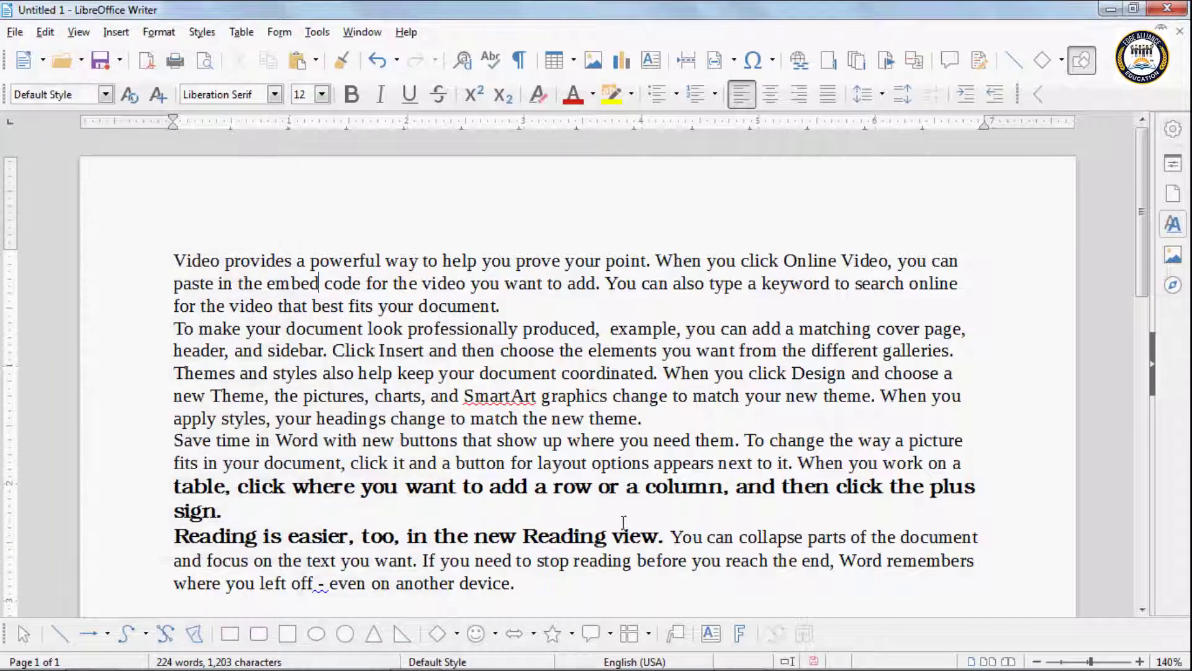
{"action": "key", "text": "ctrl+a"}
{"action": "left_click", "coordinate": [539, 95]}
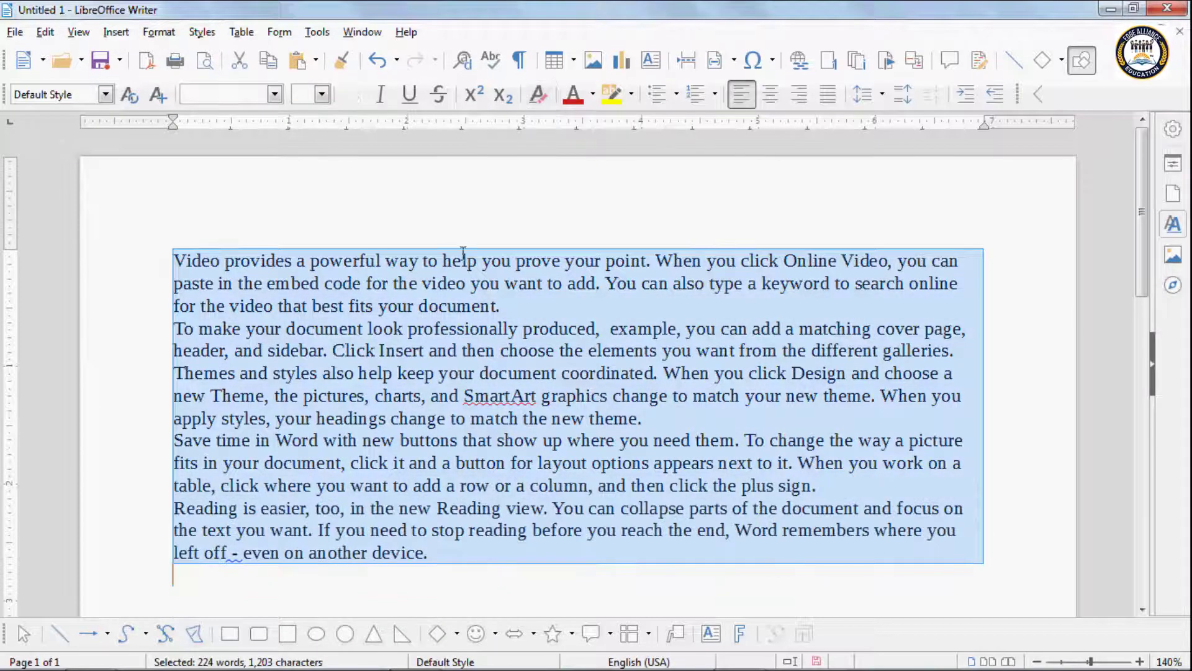
{"action": "left_click", "coordinate": [293, 440]}
{"action": "left_click", "coordinate": [44, 32]}
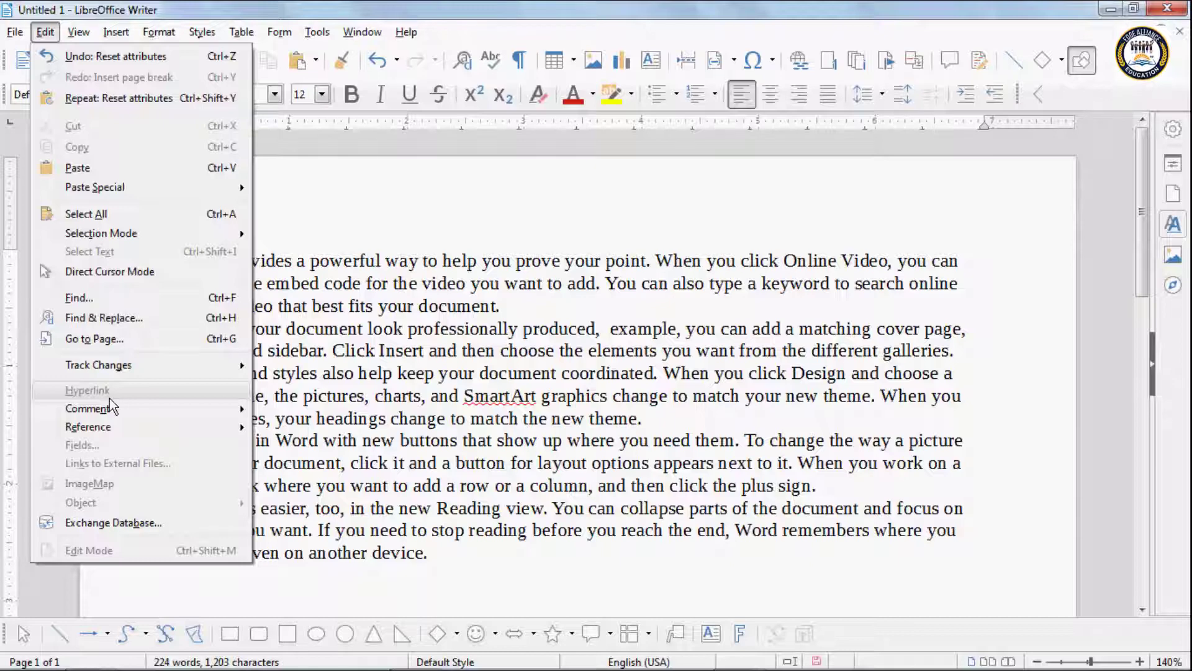
Step: Add blank paragraphs above the opening 'Video provides…' paragraph
{"action": "left_click", "coordinate": [293, 439]}
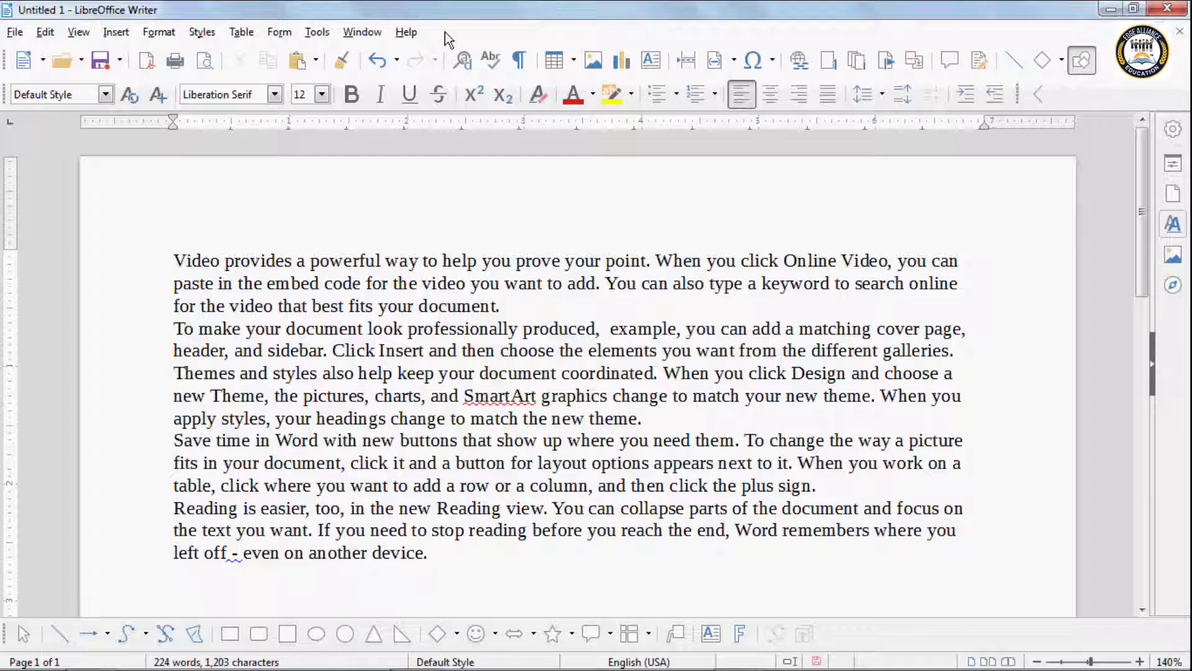
{"action": "left_click", "coordinate": [46, 32]}
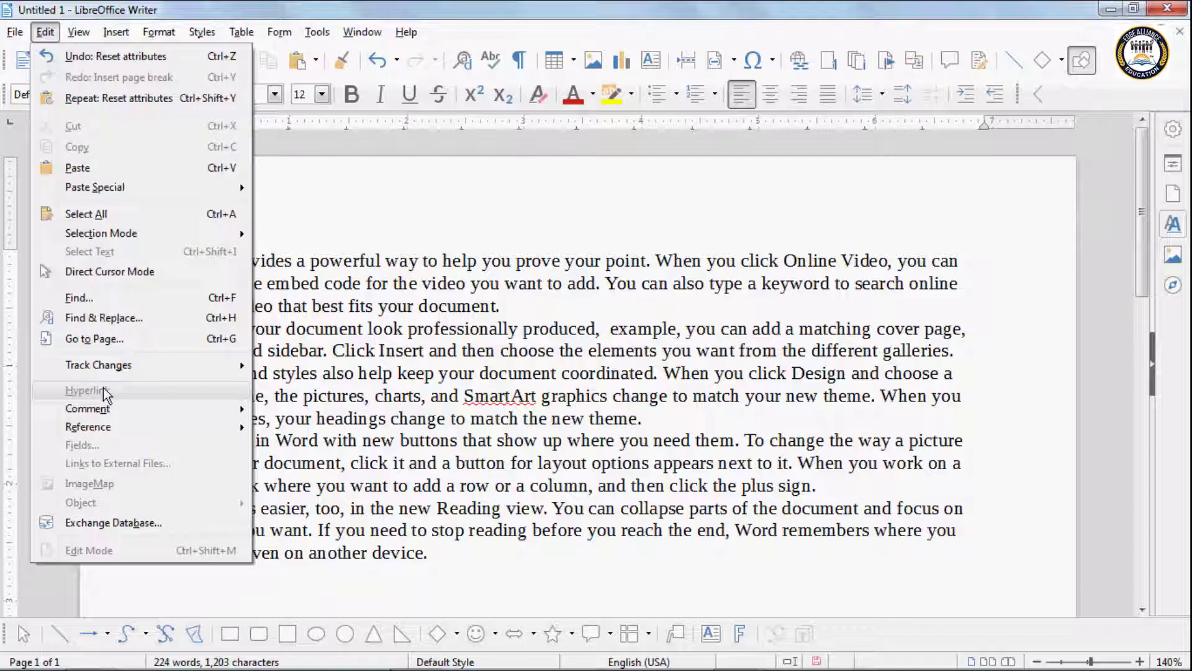
{"action": "left_click", "coordinate": [380, 345]}
{"action": "left_click", "coordinate": [173, 244]}
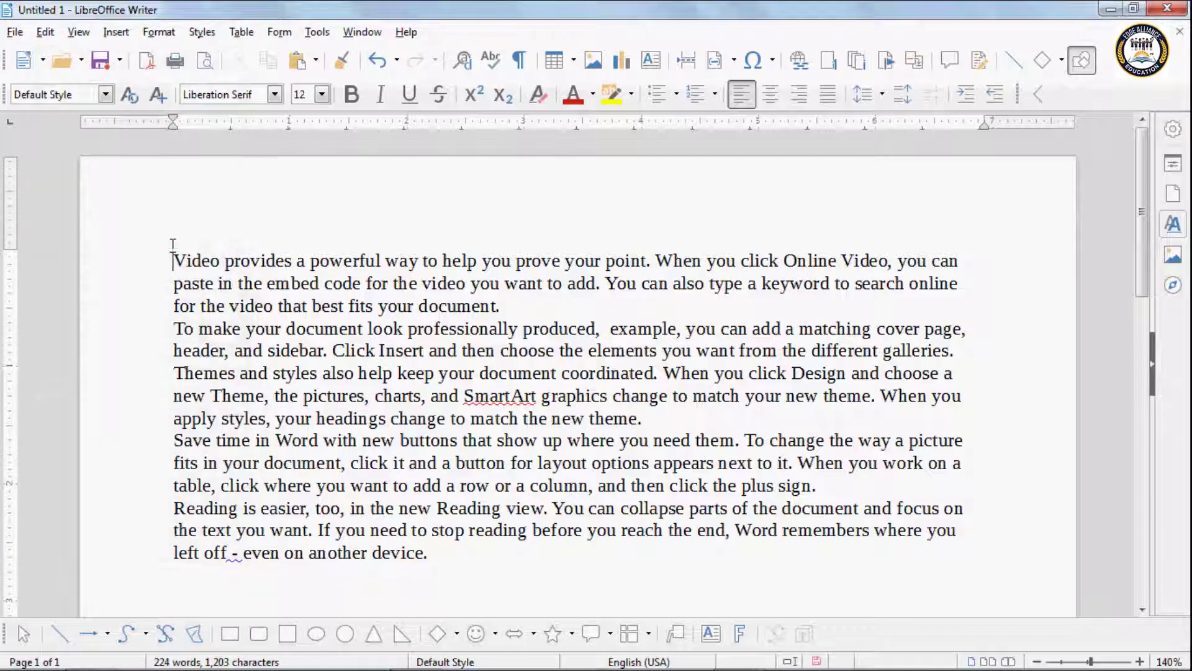
{"action": "key", "text": "Return"}
{"action": "key", "text": "Return"}
{"action": "key", "text": "Return"}
{"action": "key", "text": "Return"}
{"action": "key", "text": "Return"}
{"action": "left_click", "coordinate": [202, 283]}
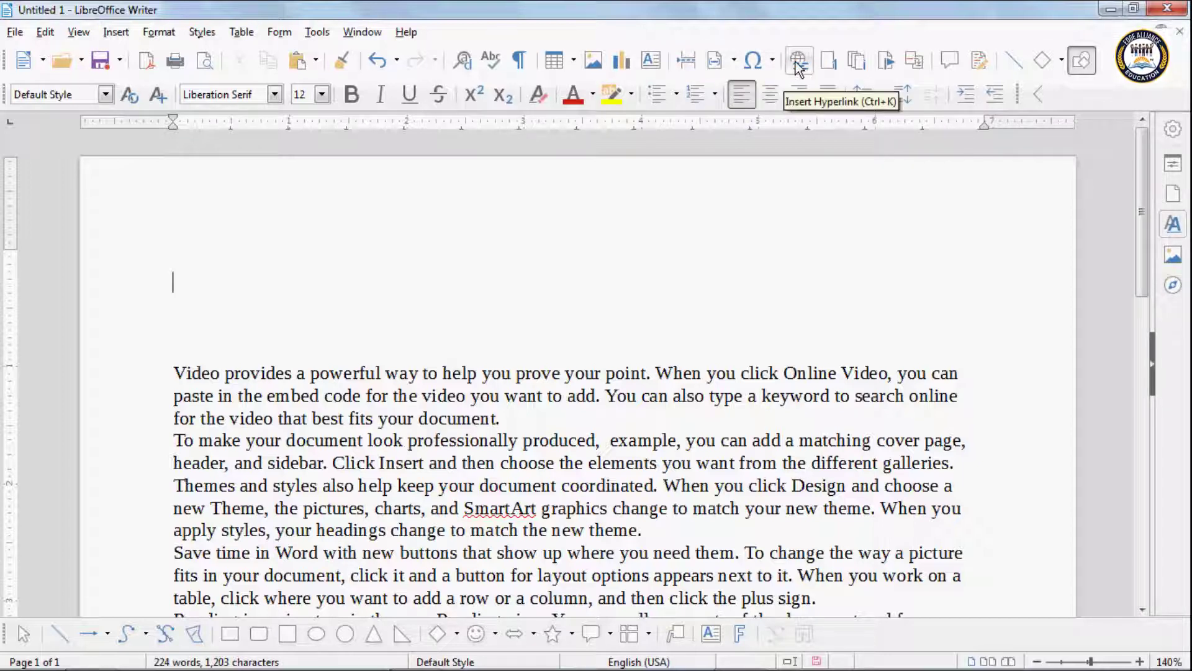
Step: In the Hyperlink dialog's Document page, choose demo.odt as the link target
{"action": "left_click", "coordinate": [116, 32]}
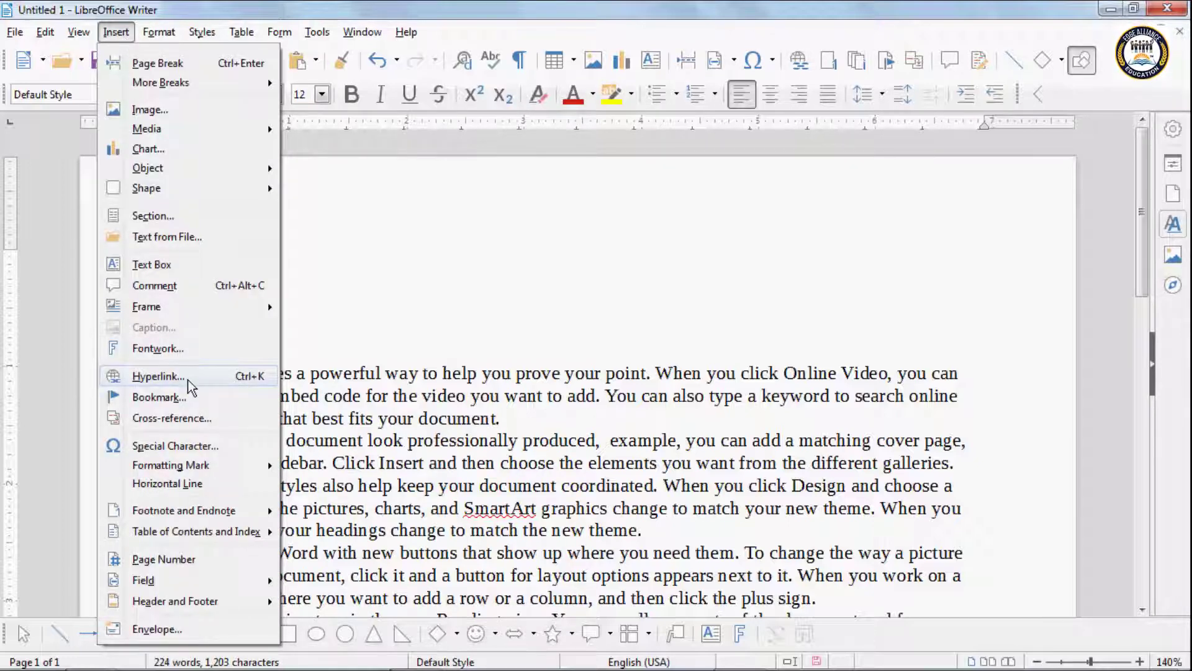
{"action": "left_click", "coordinate": [820, 203]}
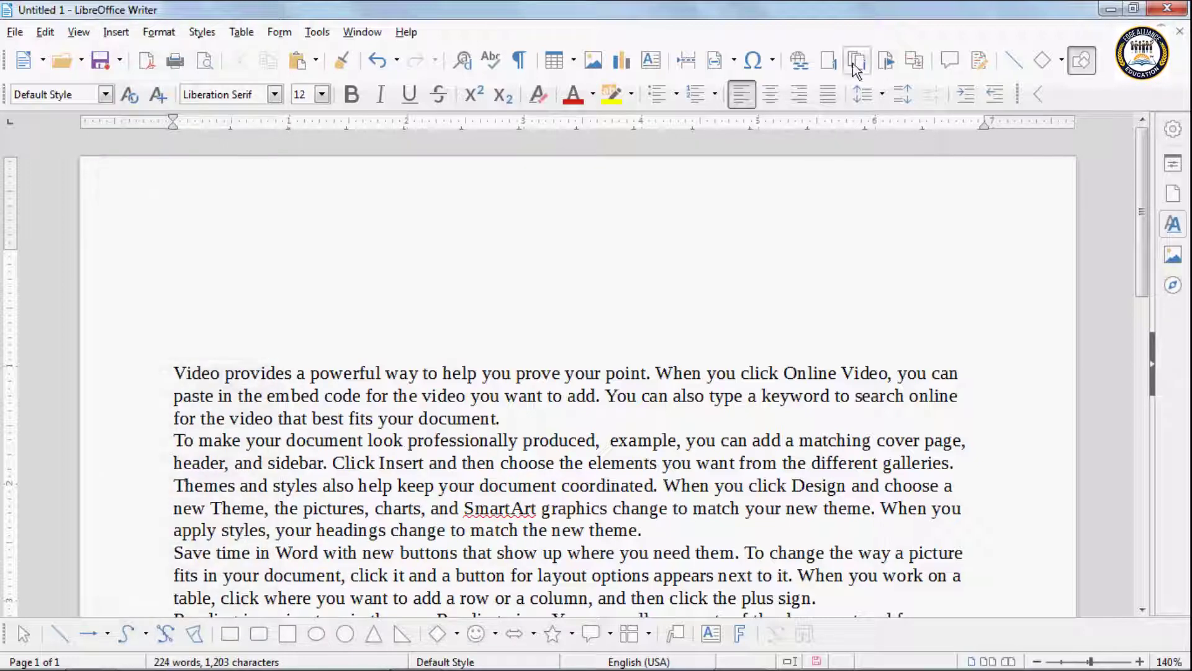
{"action": "left_click", "coordinate": [806, 63]}
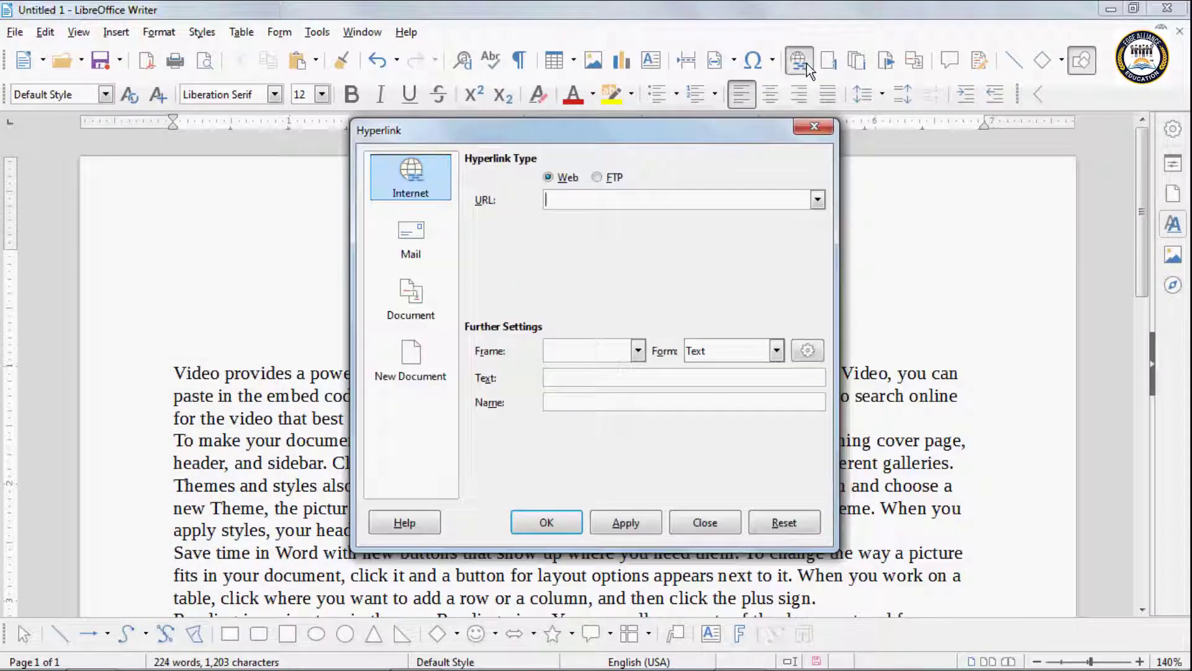
{"action": "left_click", "coordinate": [404, 293]}
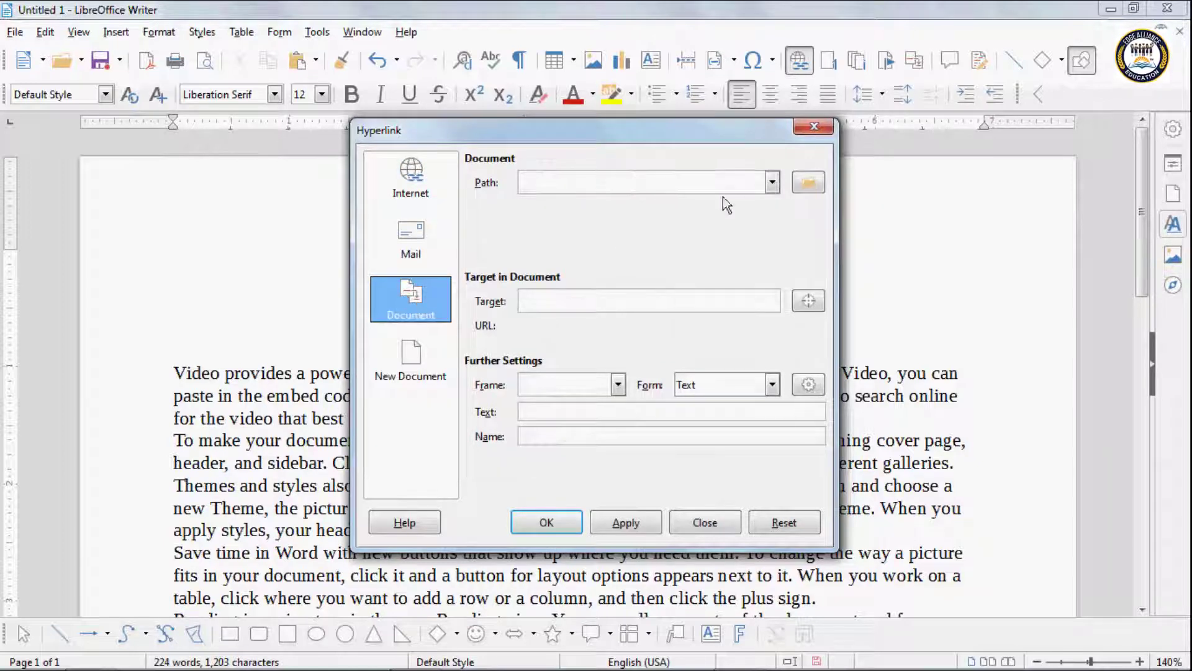
{"action": "left_click", "coordinate": [810, 186]}
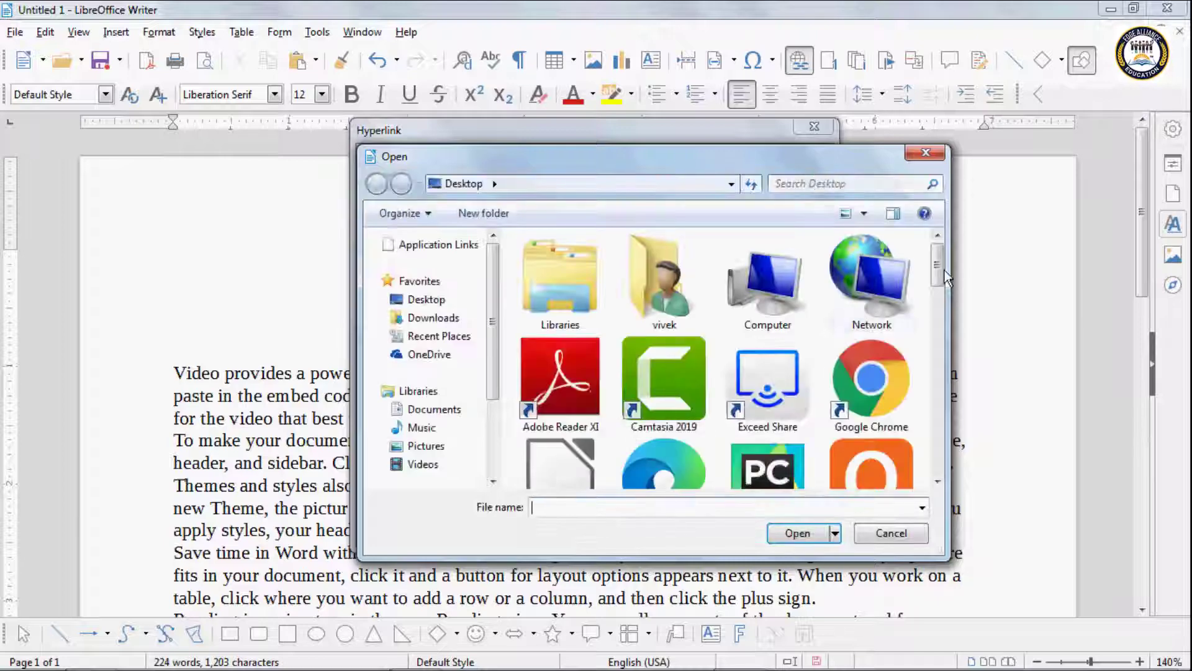
{"action": "left_click_drag", "start_coordinate": [946, 277], "coordinate": [950, 411]}
{"action": "left_click", "coordinate": [856, 315]}
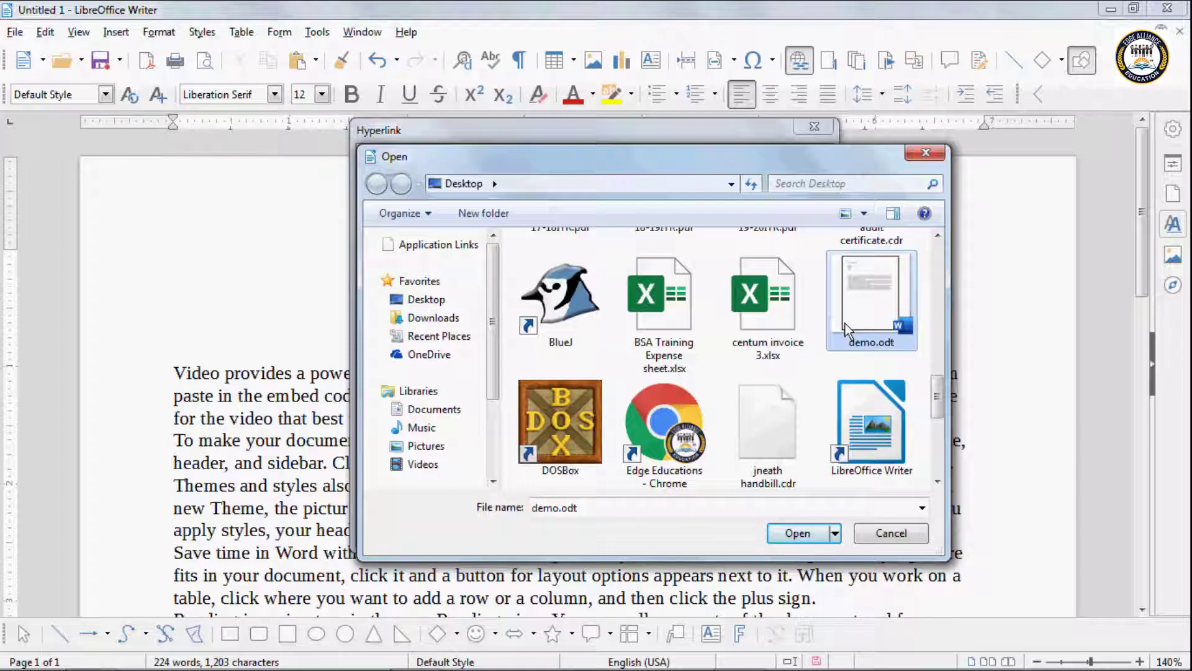
{"action": "left_click", "coordinate": [808, 535]}
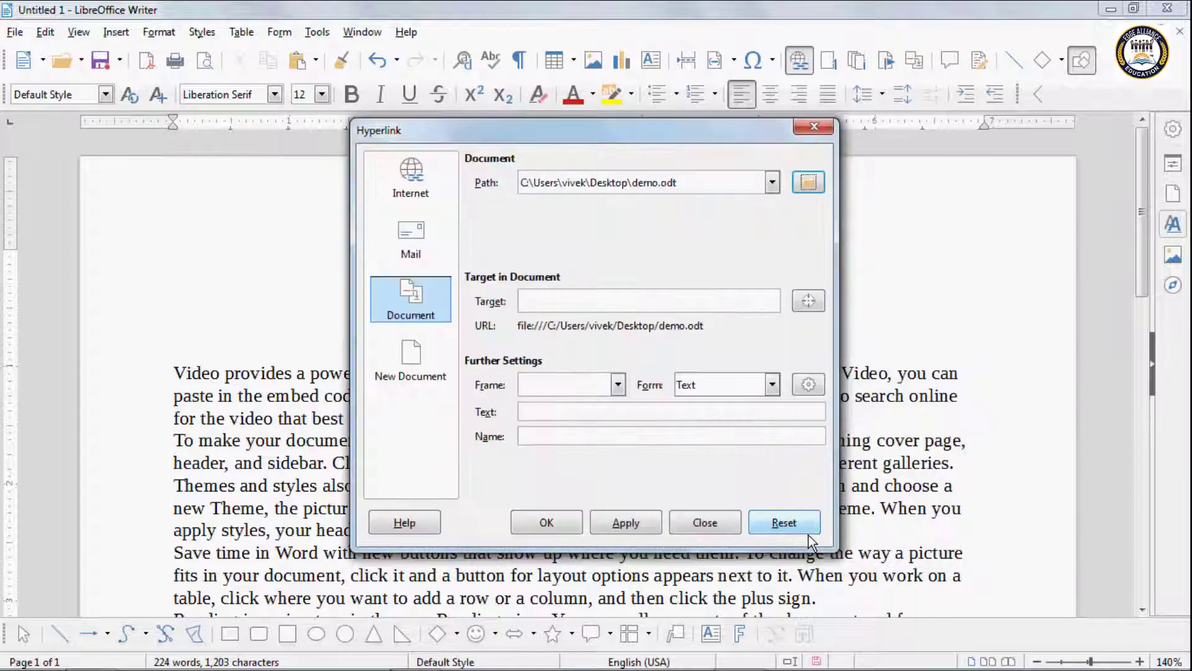
{"action": "left_click", "coordinate": [546, 412]}
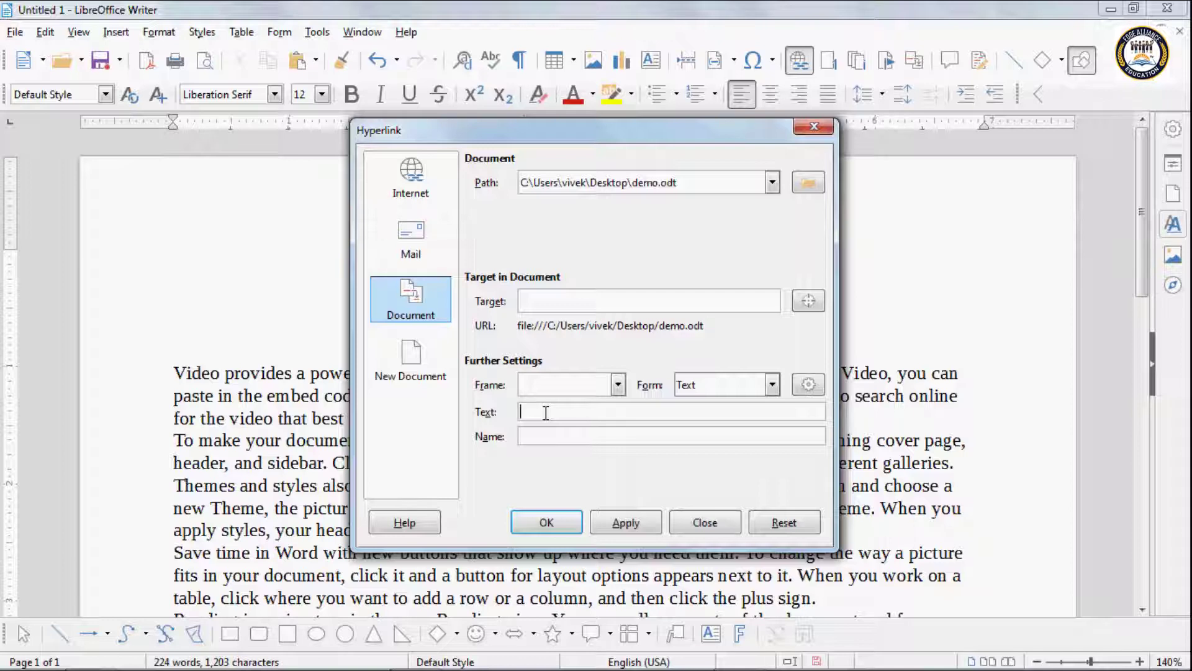
{"action": "type", "text": "jneath"}
{"action": "left_click", "coordinate": [623, 521]}
{"action": "left_click", "coordinate": [546, 521]}
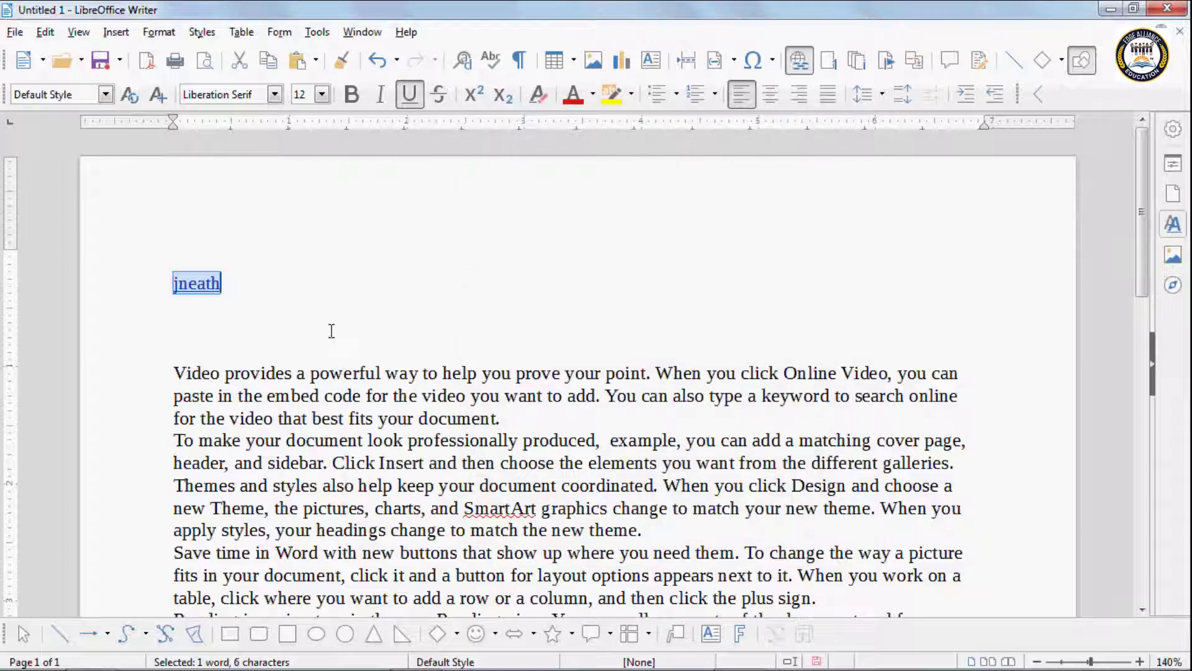
{"action": "left_click", "coordinate": [228, 283]}
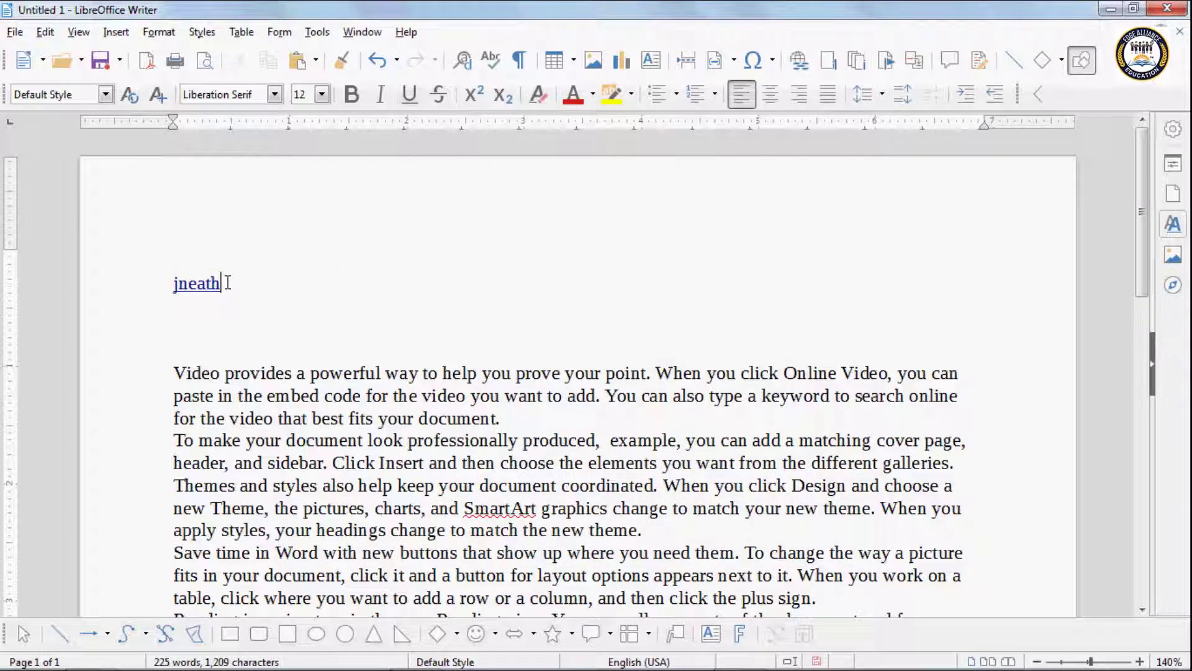
Step: Reopen the jneath link's Hyperlink settings on the Document page
{"action": "left_click", "coordinate": [196, 283]}
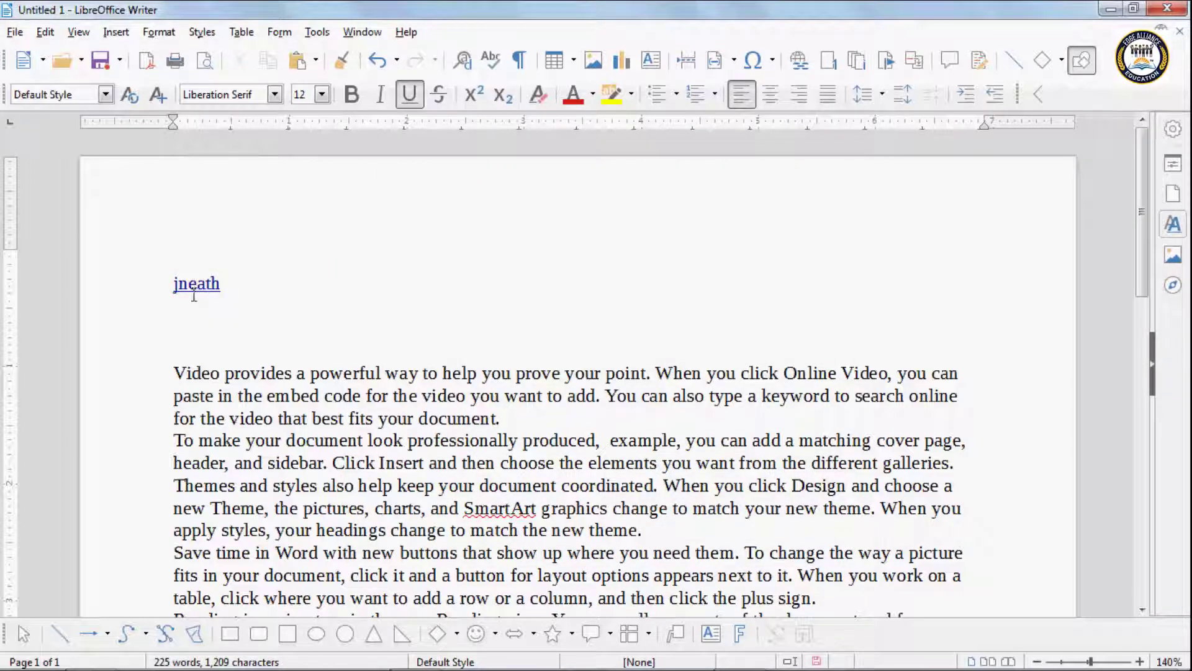
{"action": "left_click", "coordinate": [43, 36]}
{"action": "left_click", "coordinate": [87, 390]}
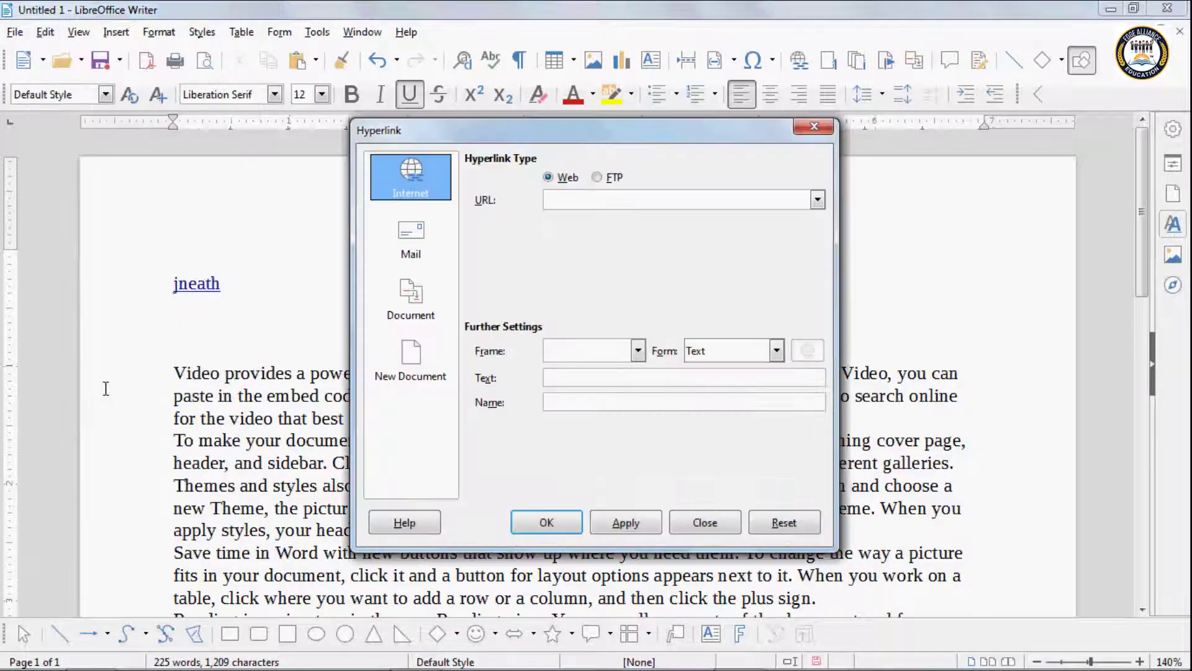
{"action": "left_click", "coordinate": [410, 298]}
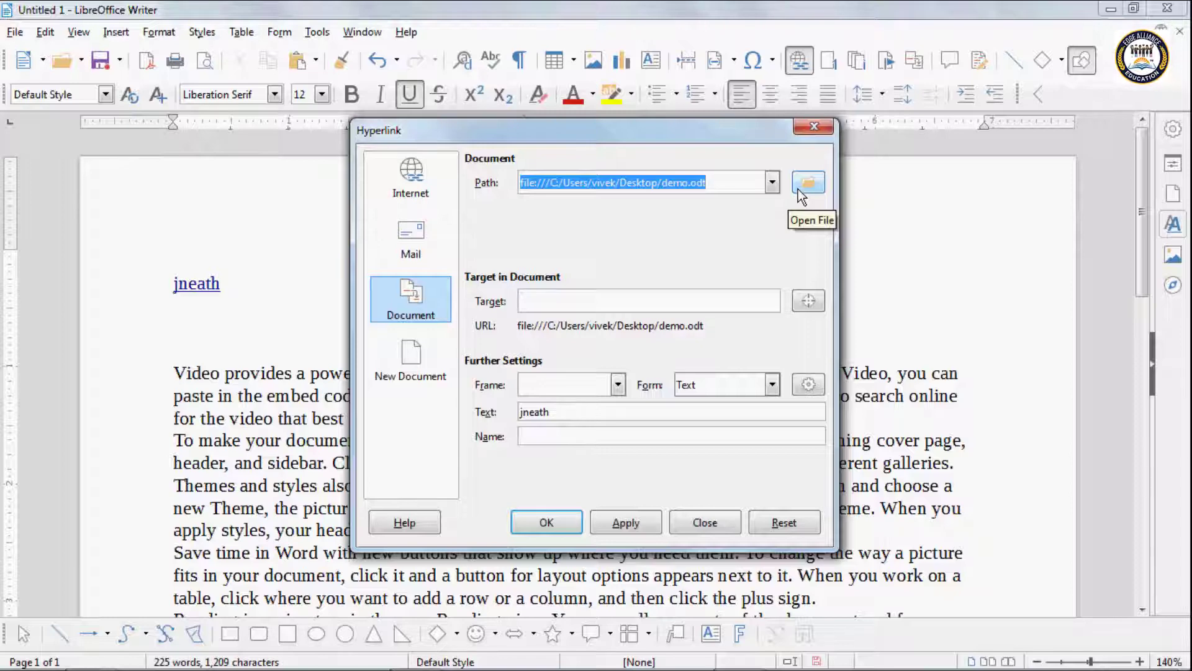
Step: Browse for another document, cancel back, and select the jneath display text
{"action": "left_click", "coordinate": [811, 185]}
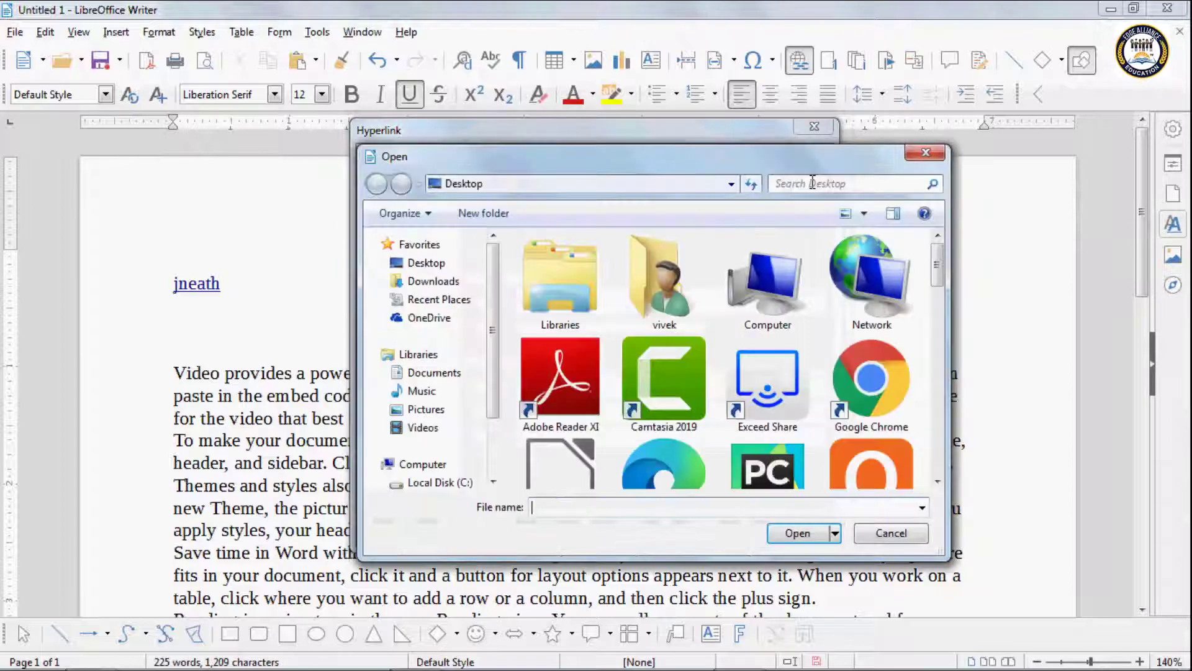
{"action": "left_click_drag", "start_coordinate": [938, 267], "coordinate": [968, 465]}
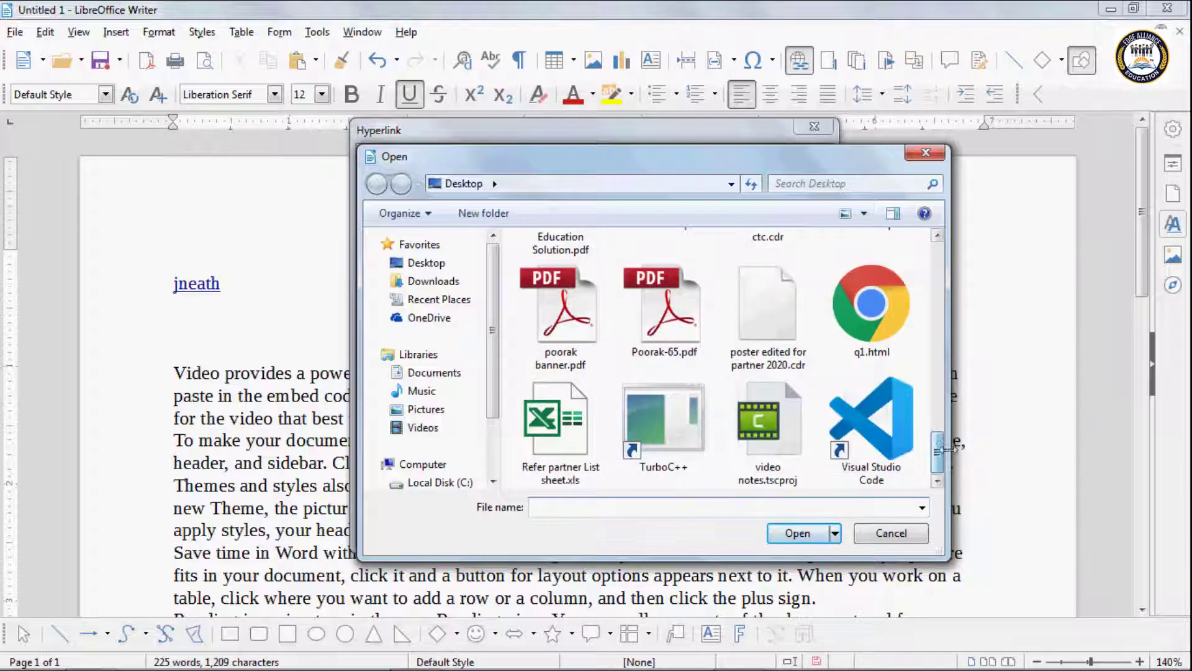
{"action": "left_click_drag", "start_coordinate": [940, 447], "coordinate": [933, 279]}
{"action": "left_click", "coordinate": [891, 534]}
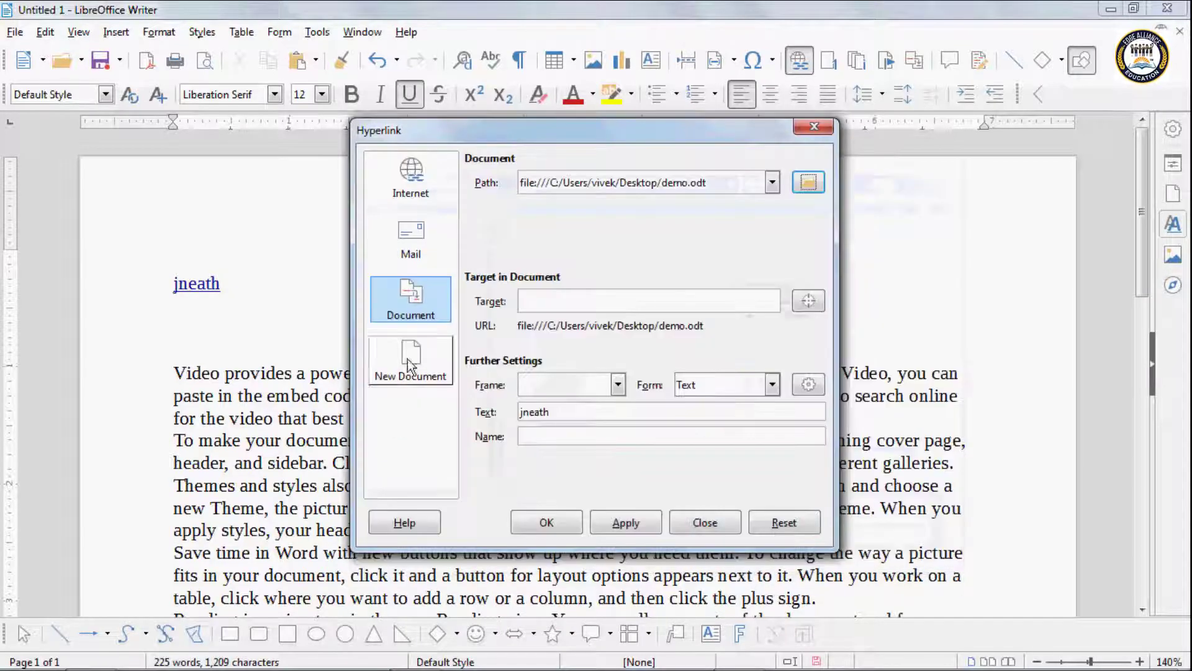
{"action": "left_click_drag", "start_coordinate": [570, 411], "coordinate": [423, 403]}
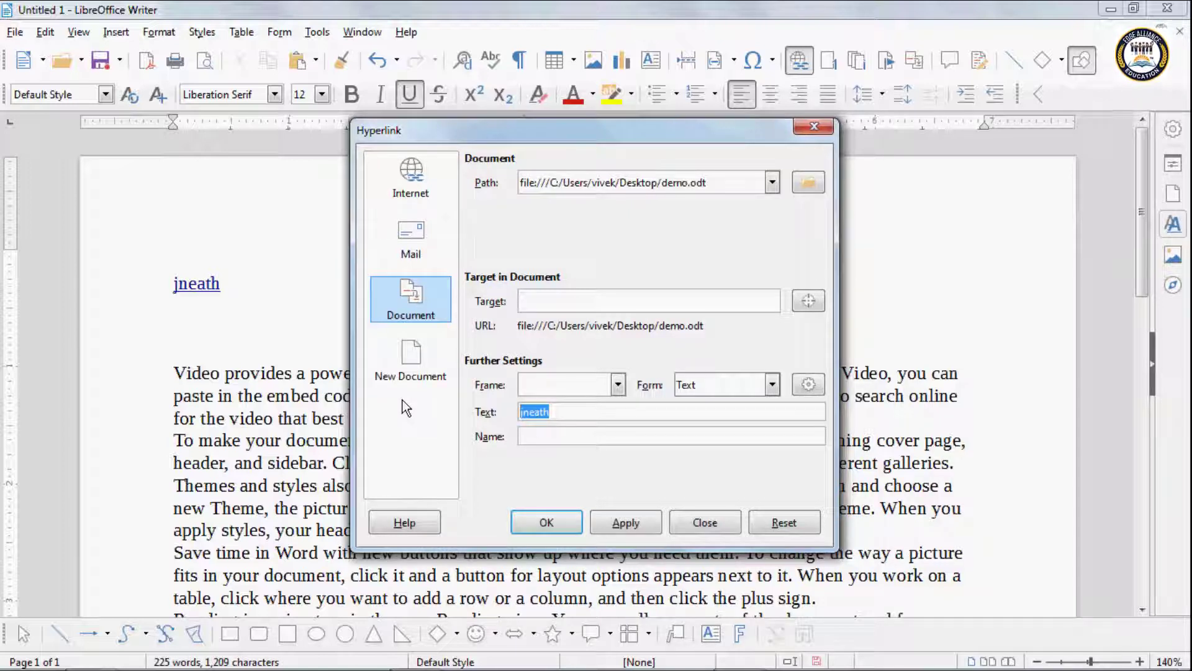
Step: Change the link's display text to 'doll' and apply it
{"action": "type", "text": "doll"}
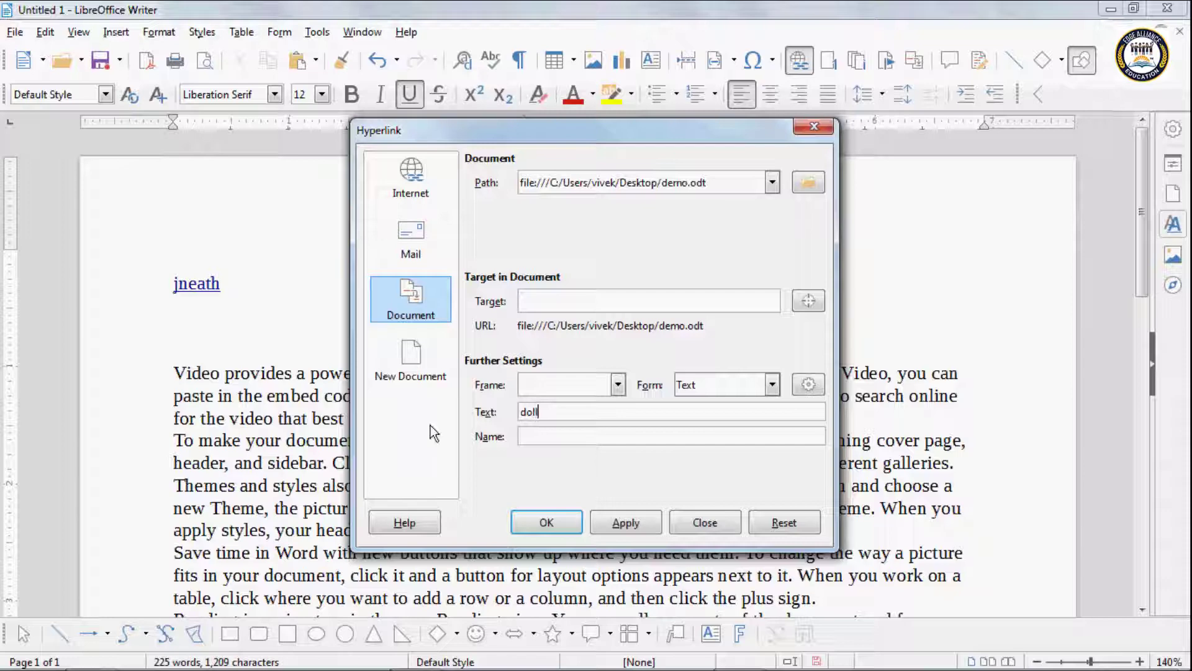
{"action": "left_click", "coordinate": [620, 525]}
{"action": "left_click", "coordinate": [577, 527]}
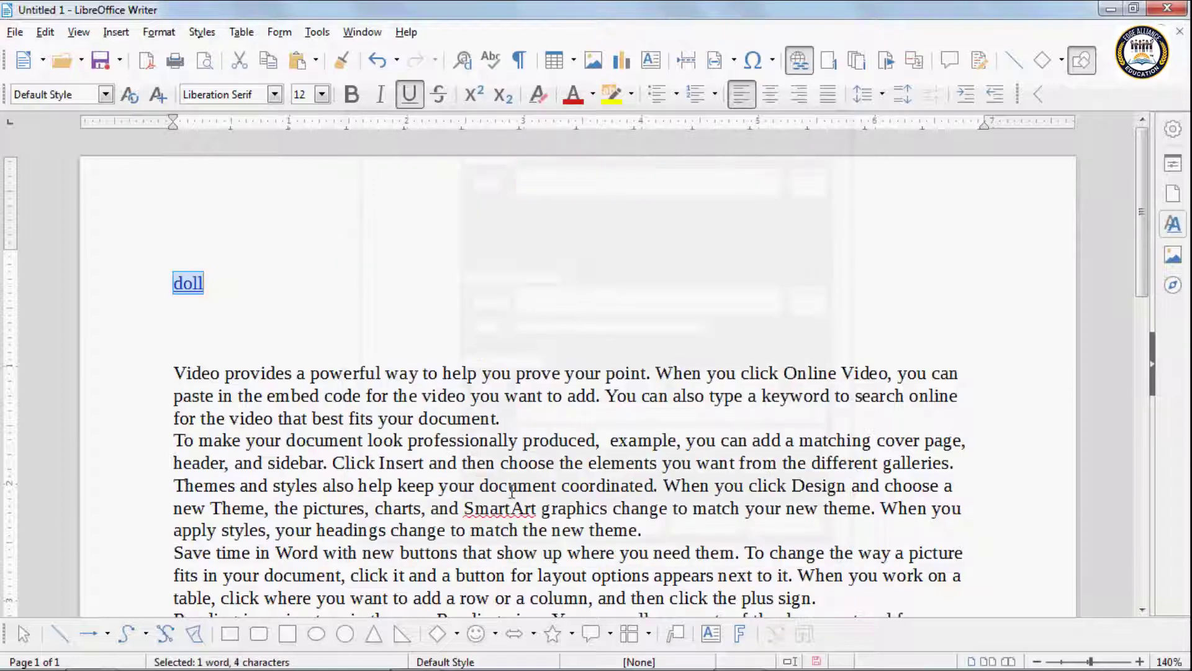
{"action": "left_click", "coordinate": [210, 290]}
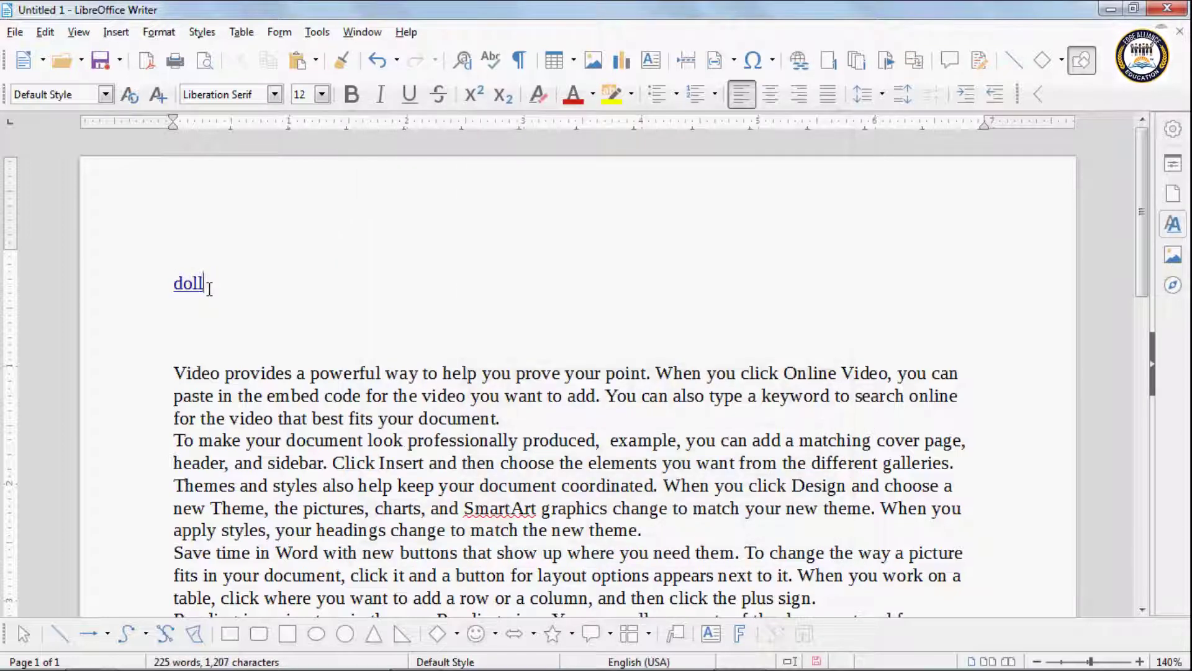
Step: Follow the doll link to demo.odt, close it, then remove the hyperlink from doll
{"action": "left_click", "coordinate": [189, 284], "text": "ctrl"}
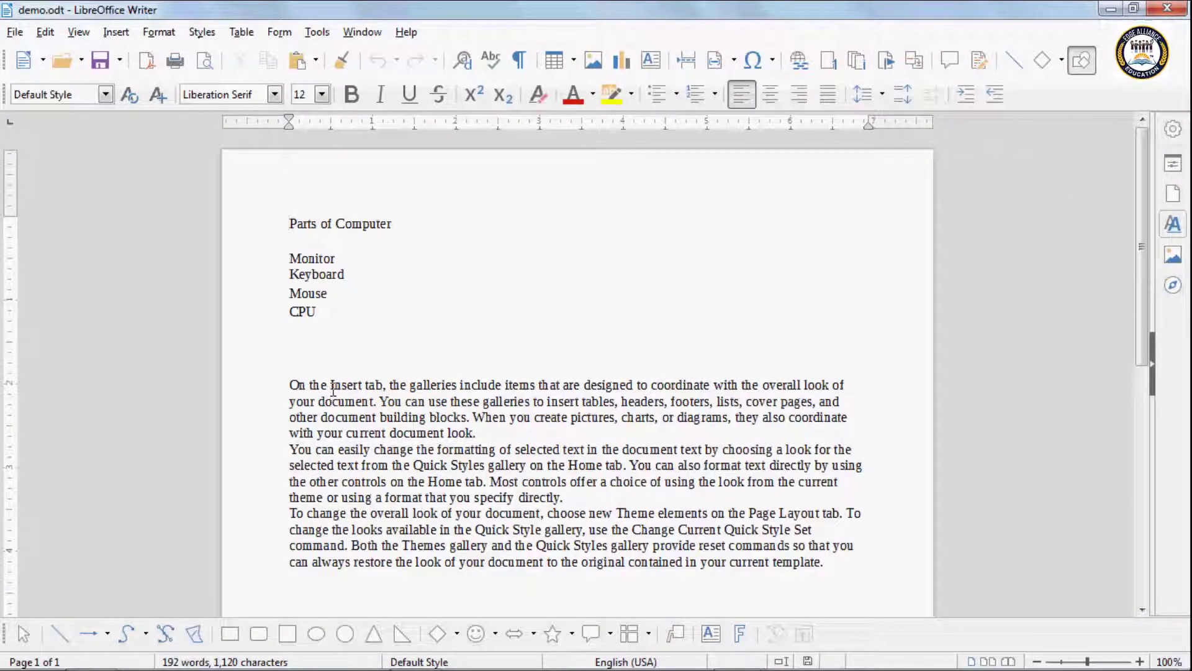
{"action": "left_click", "coordinate": [1167, 7]}
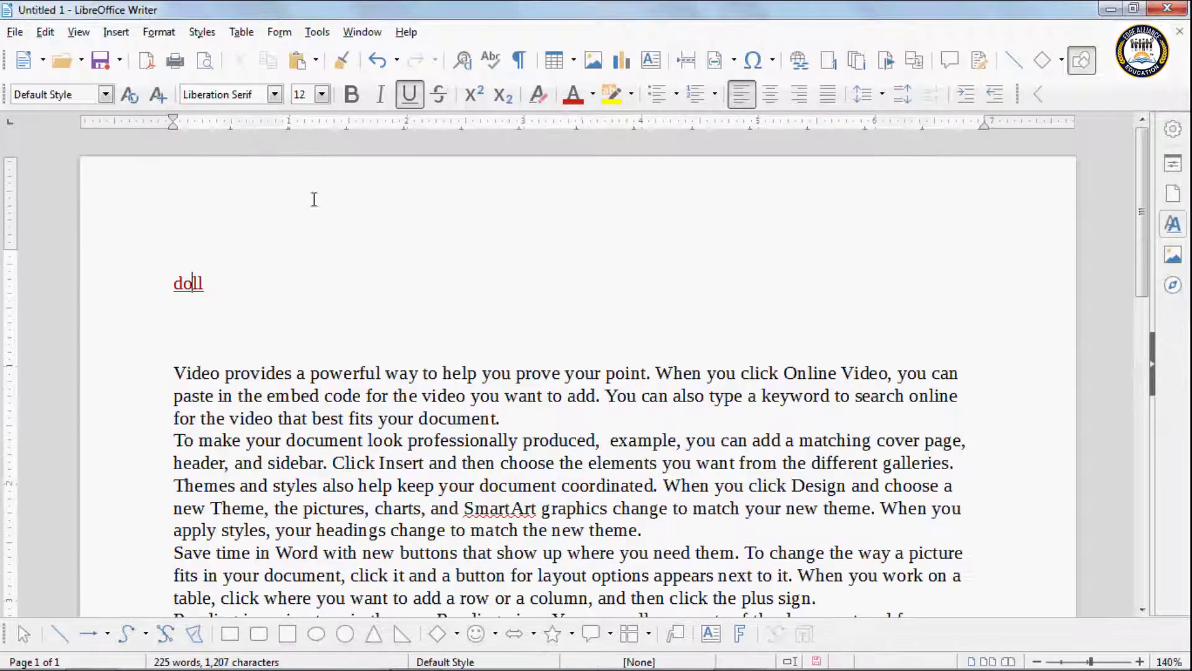
{"action": "right_click", "coordinate": [181, 287]}
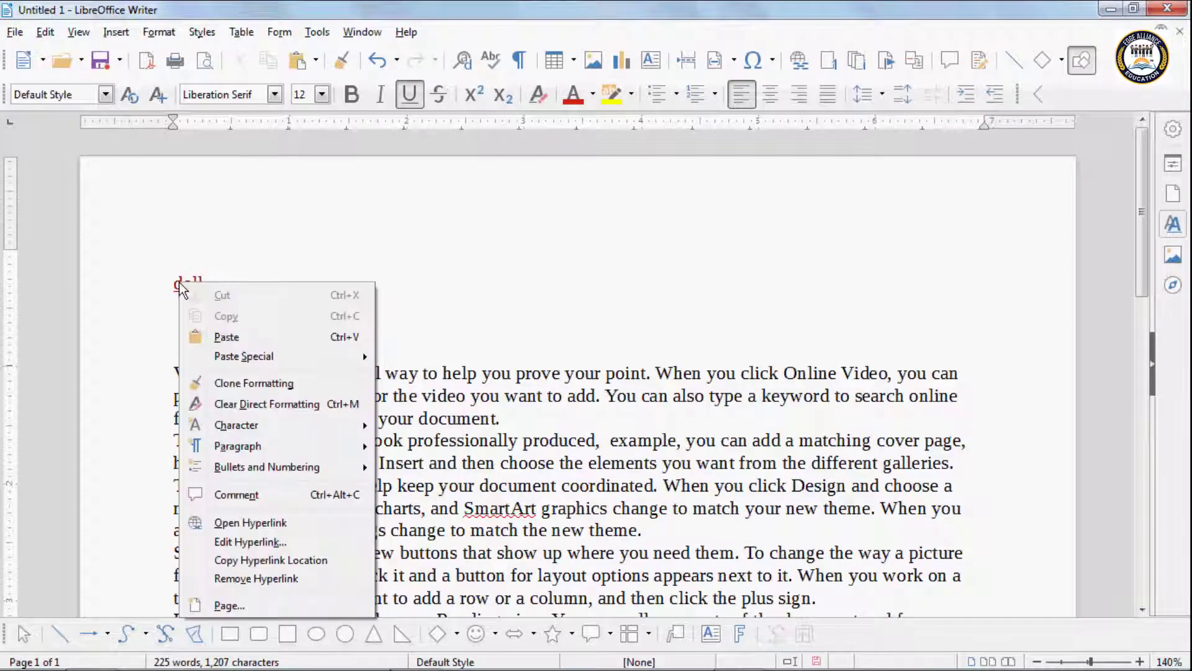
{"action": "left_click", "coordinate": [258, 578]}
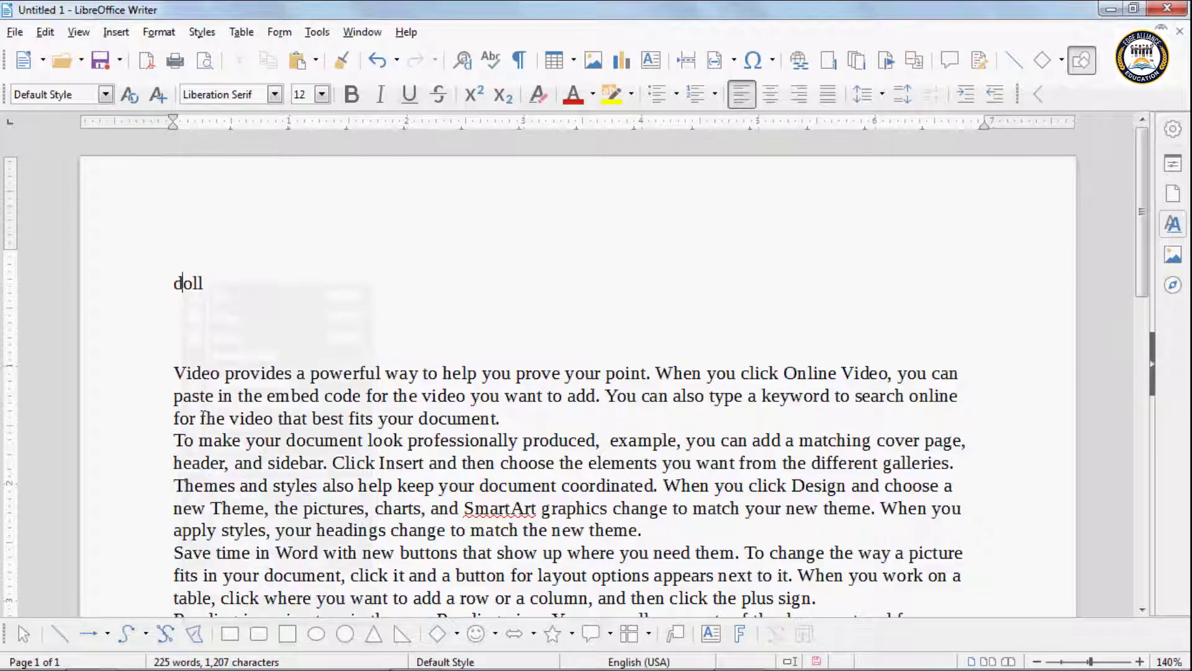
{"action": "left_click", "coordinate": [205, 283]}
Step: Add a new line after doll and delete the blank lines above the body text
{"action": "key", "text": "Return"}
{"action": "key", "text": "Return"}
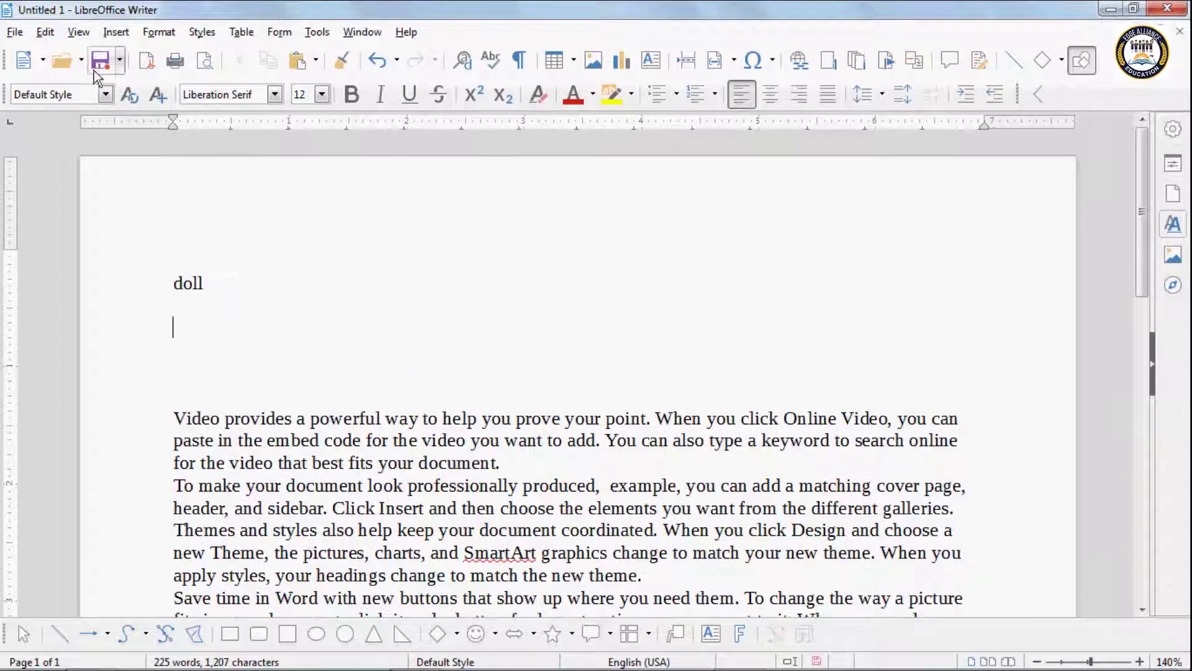
{"action": "left_click", "coordinate": [45, 32]}
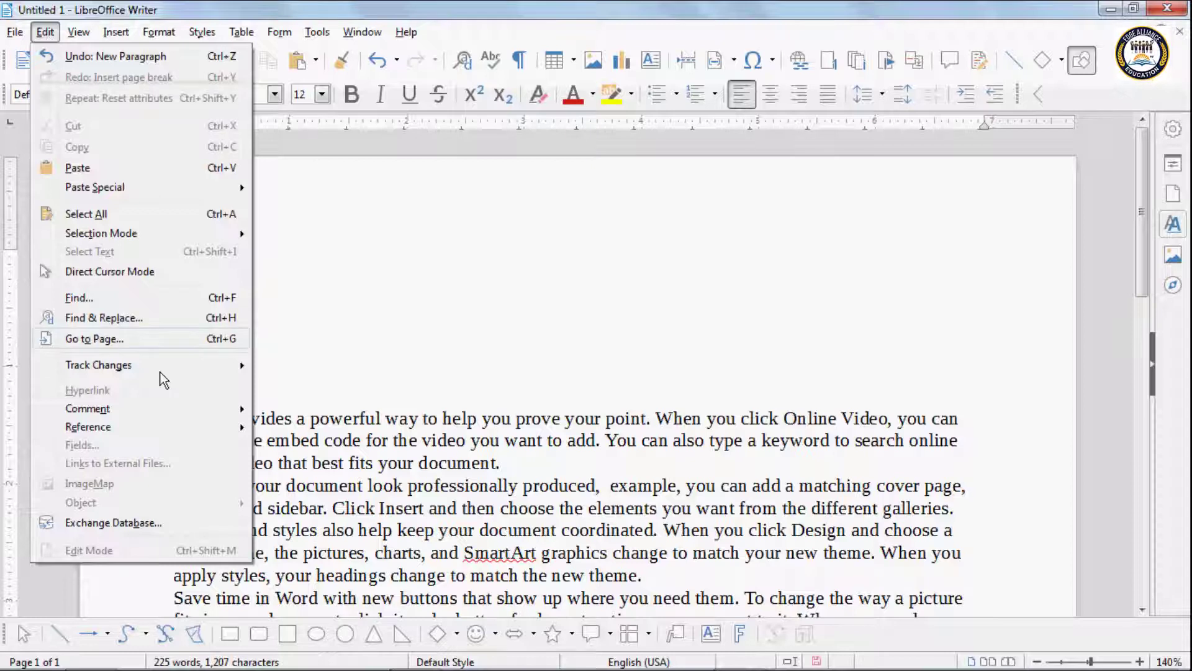
{"action": "mouse_move", "coordinate": [166, 416]}
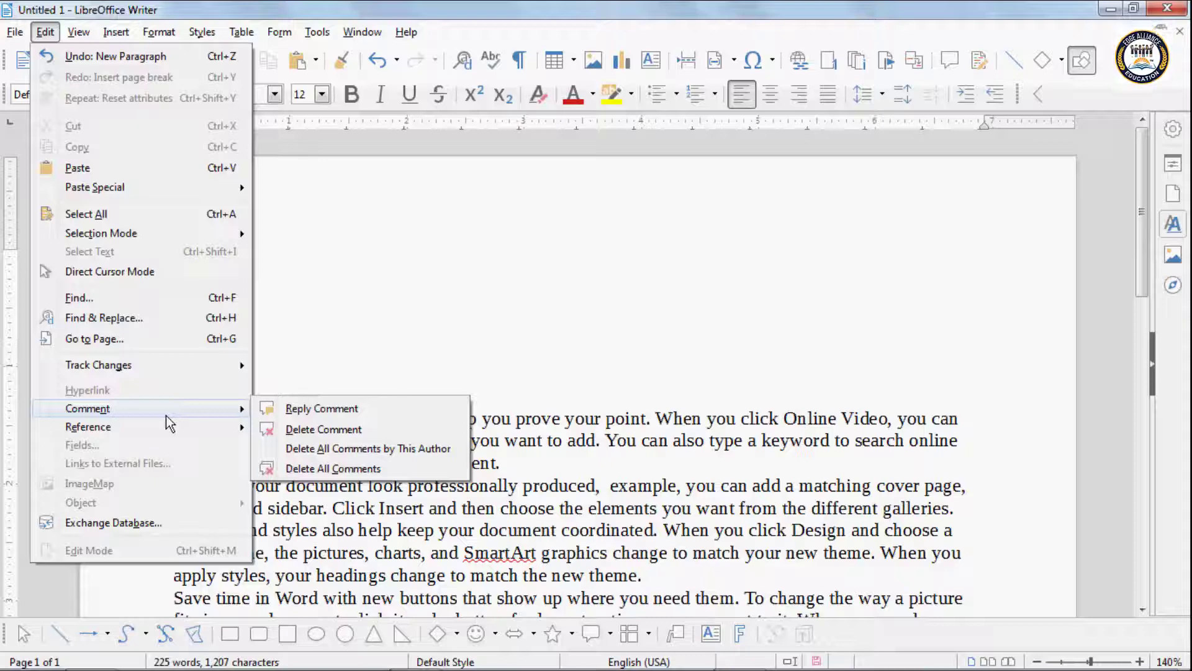
{"action": "left_click", "coordinate": [395, 323]}
{"action": "left_click", "coordinate": [174, 416]}
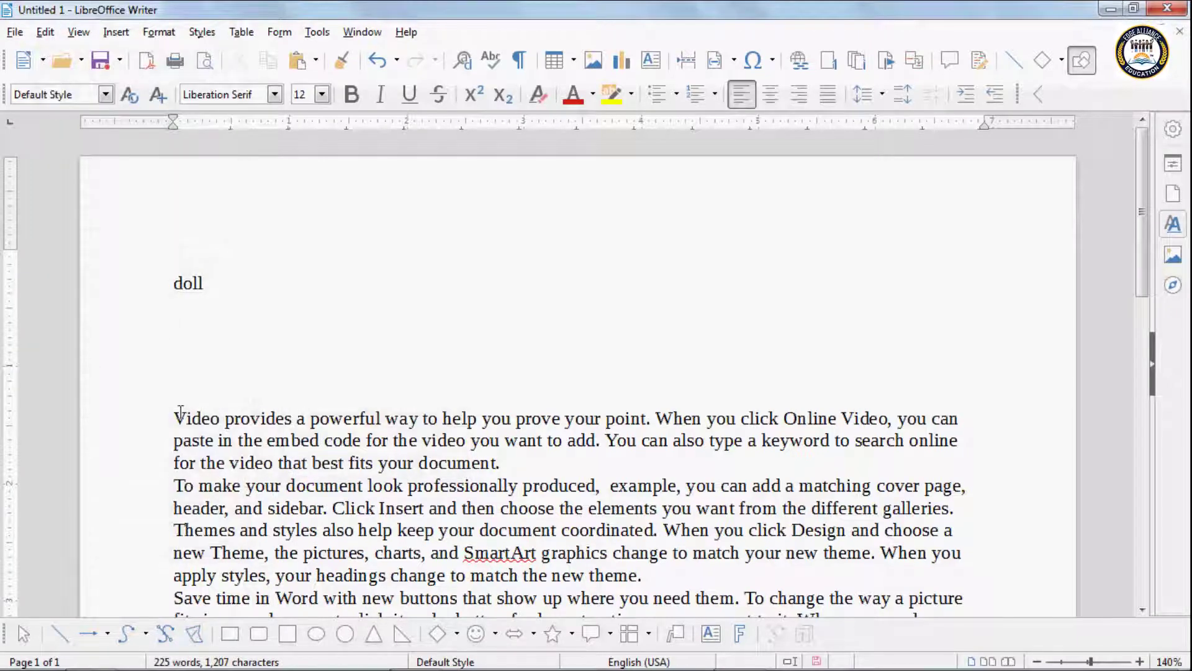
{"action": "key", "text": "BackSpace"}
{"action": "key", "text": "BackSpace"}
{"action": "key", "text": "BackSpace"}
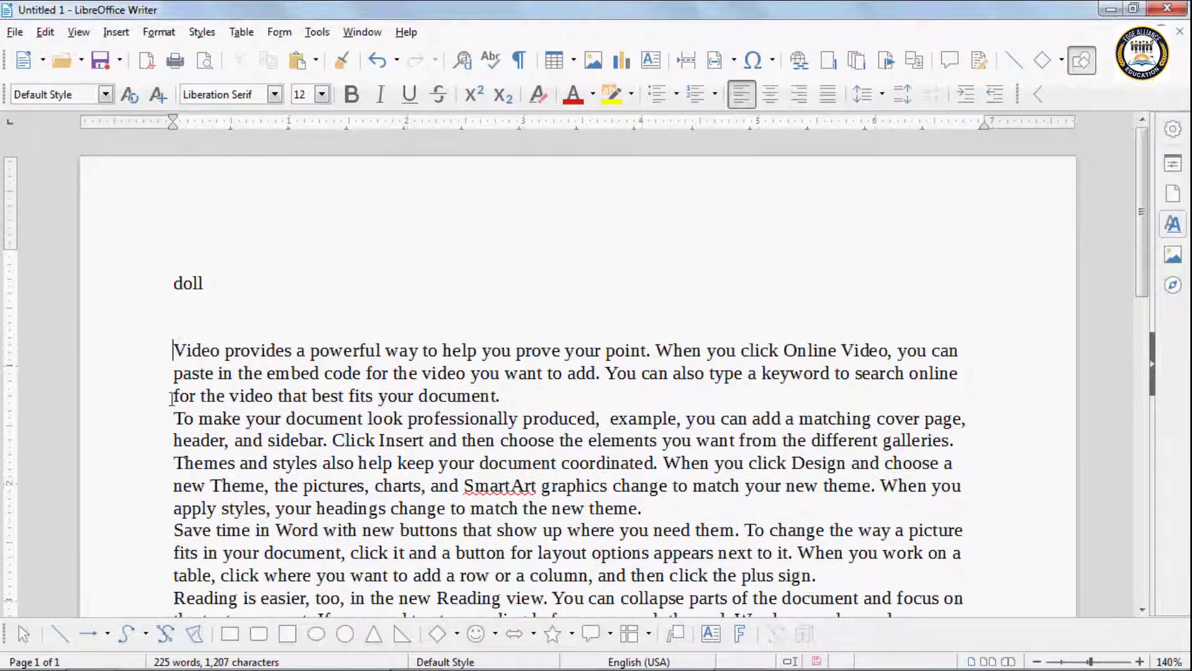
Step: Browse the Edit menu from the line below doll without choosing anything
{"action": "left_click", "coordinate": [192, 307]}
{"action": "left_click", "coordinate": [55, 33]}
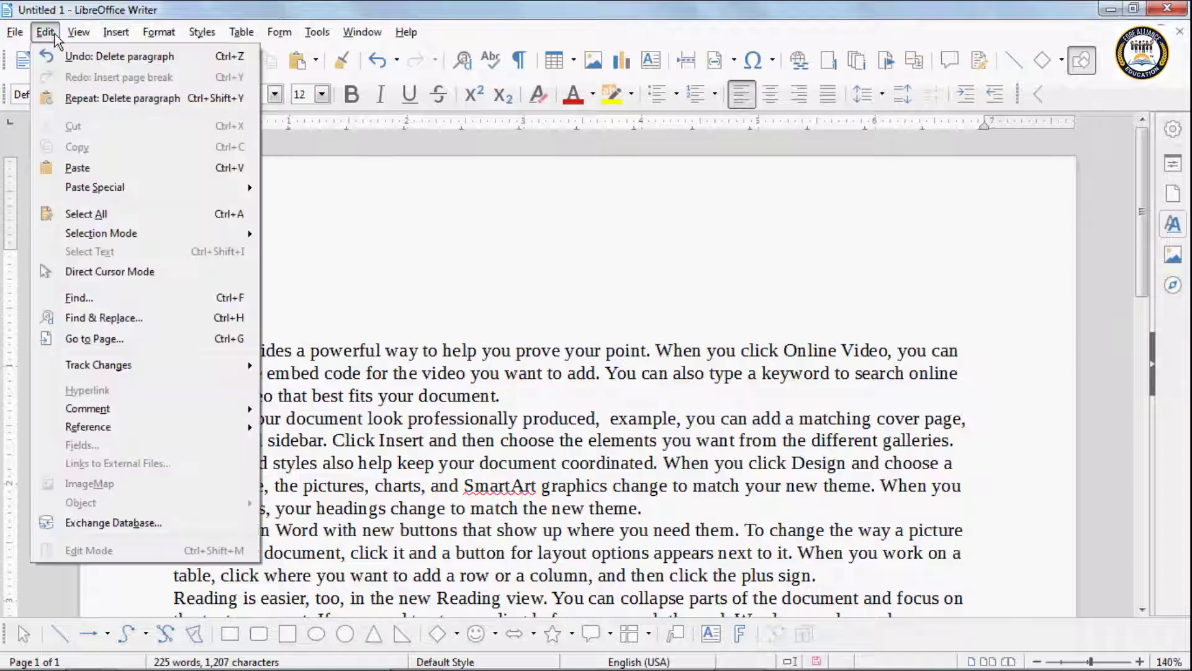
{"action": "mouse_move", "coordinate": [122, 409]}
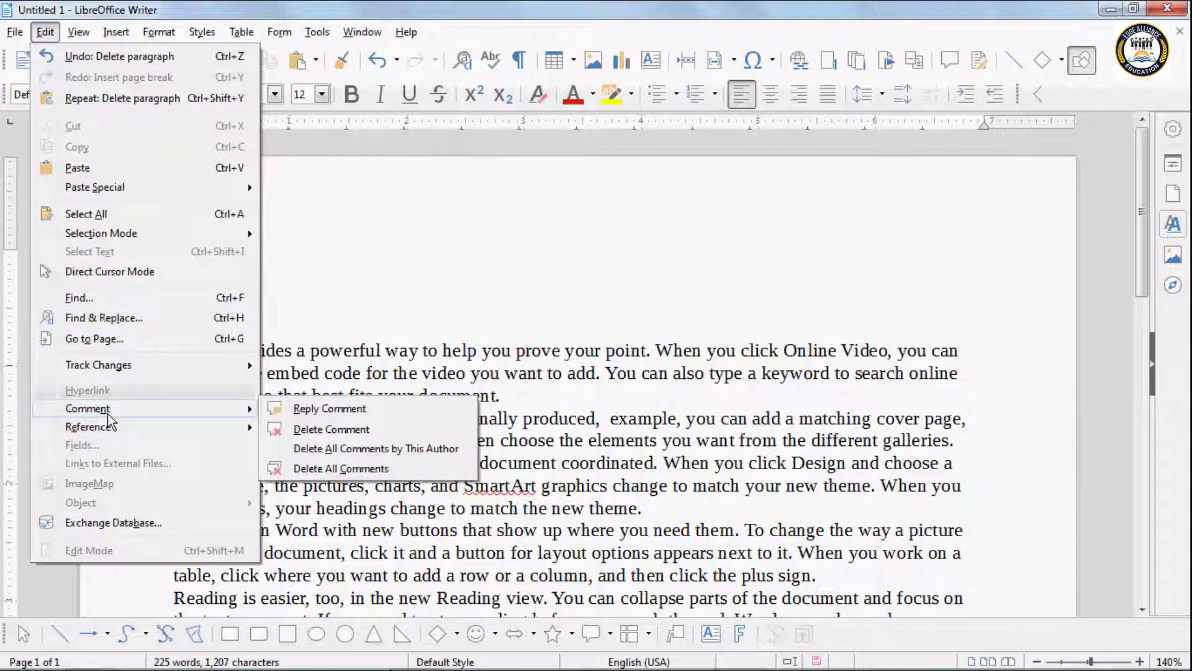
{"action": "left_click", "coordinate": [493, 363]}
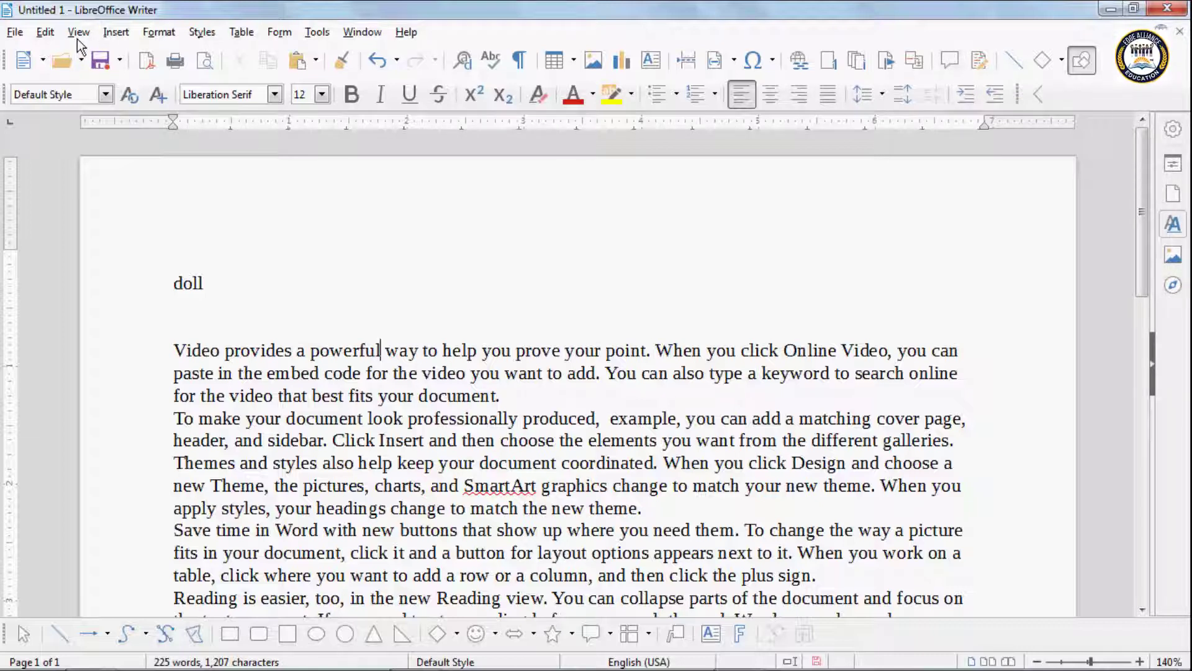
Step: Add a comment reading 'power' at the word powerful
{"action": "left_click", "coordinate": [115, 33]}
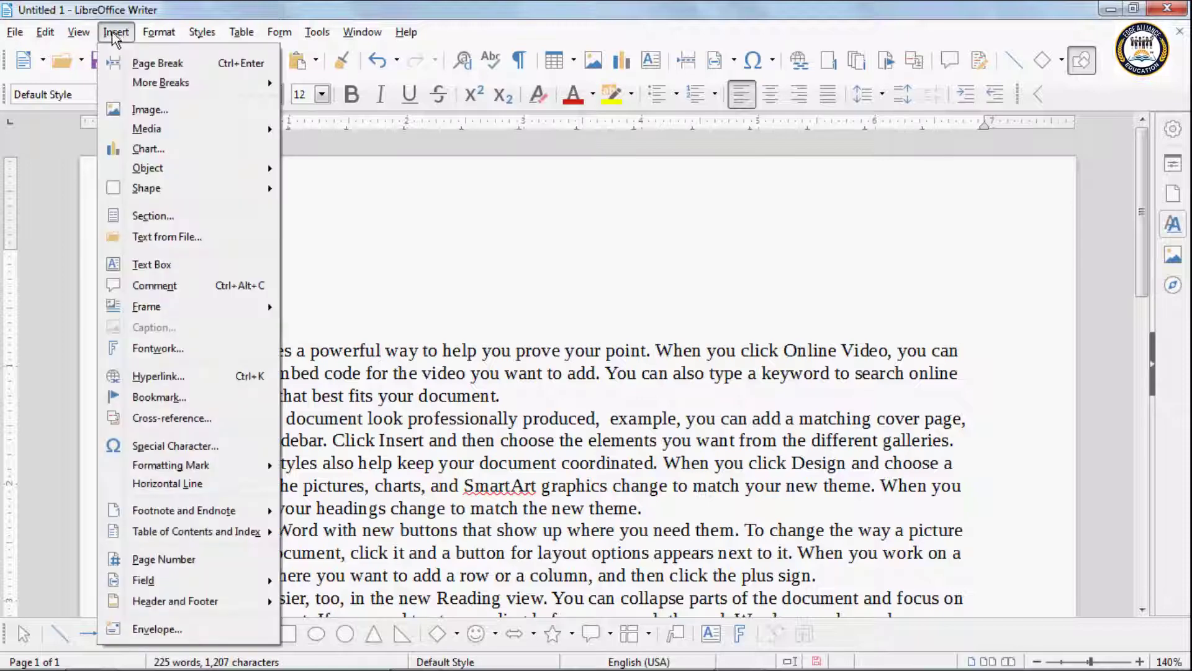
{"action": "left_click", "coordinate": [160, 288]}
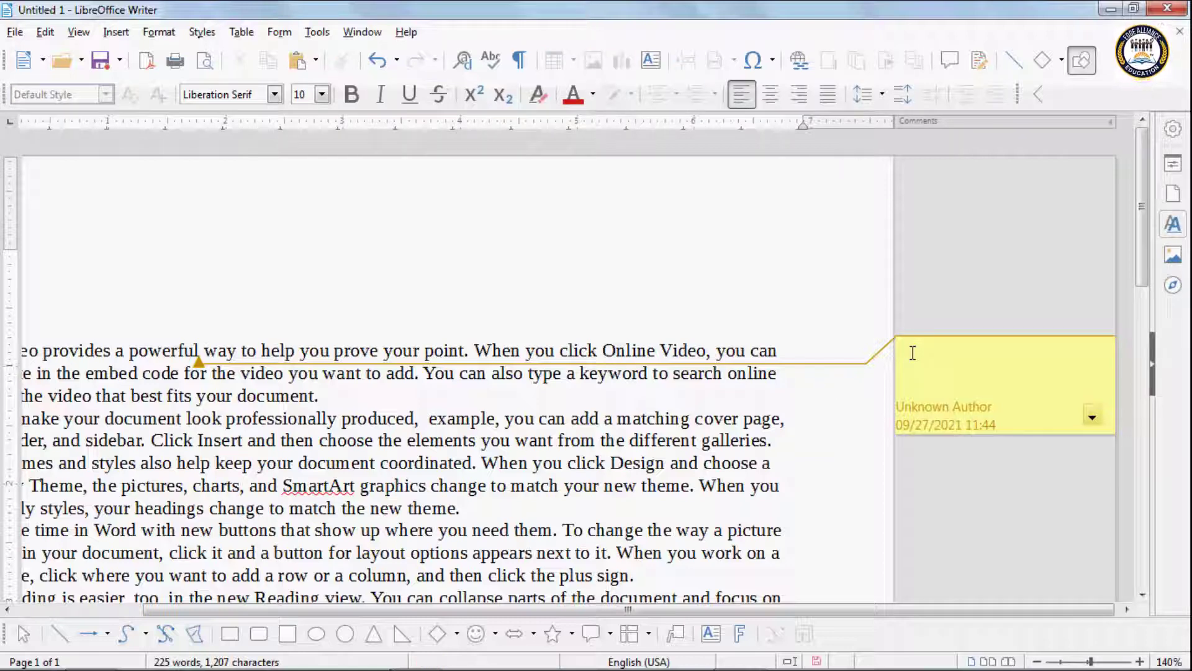
{"action": "type", "text": "power"}
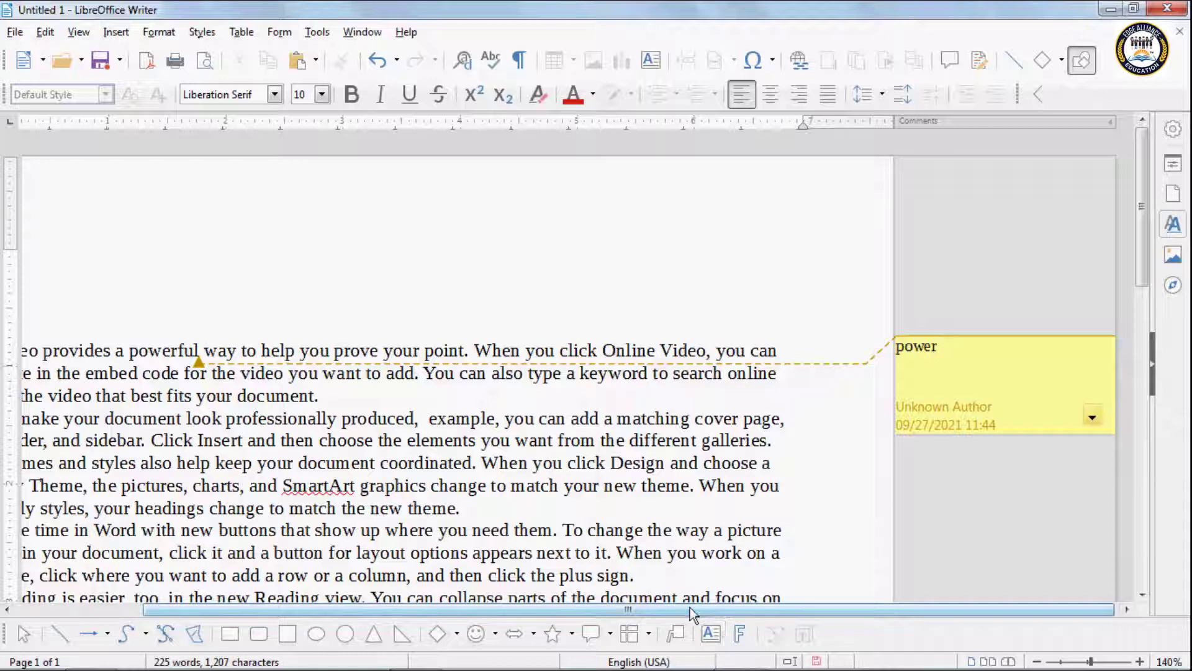
{"action": "left_click_drag", "start_coordinate": [690, 607], "coordinate": [563, 607]}
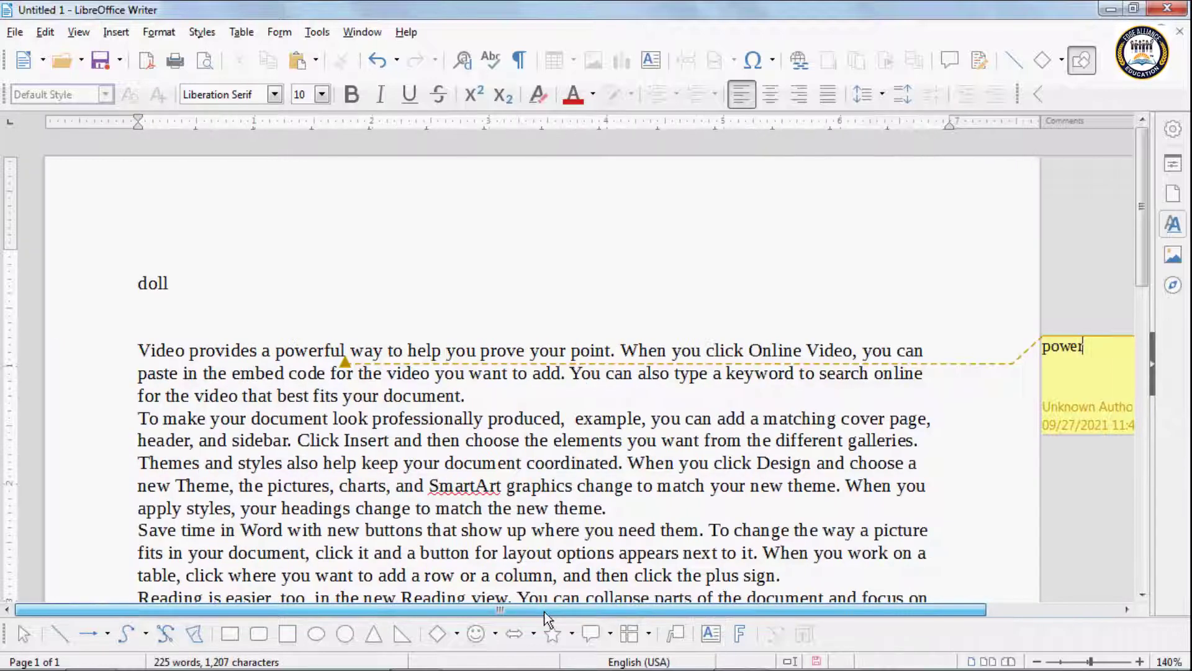
{"action": "left_click", "coordinate": [200, 465]}
Step: Add a second comment reading 'Text effect' at the word Themes
{"action": "left_click", "coordinate": [114, 32]}
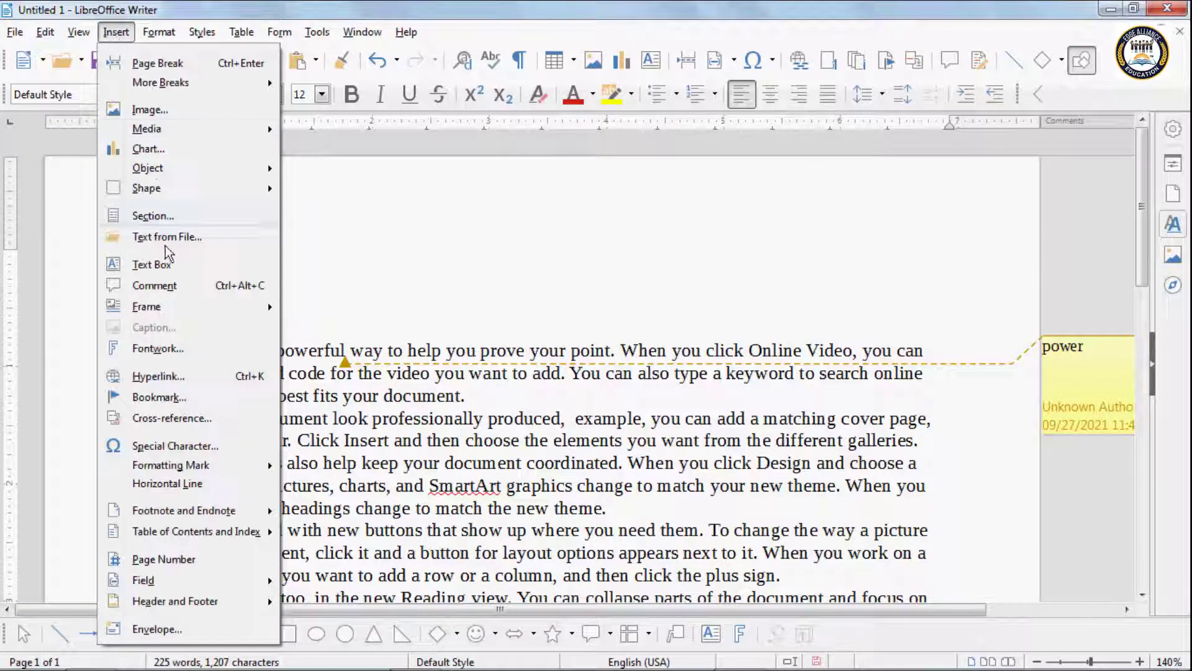
{"action": "left_click", "coordinate": [159, 282]}
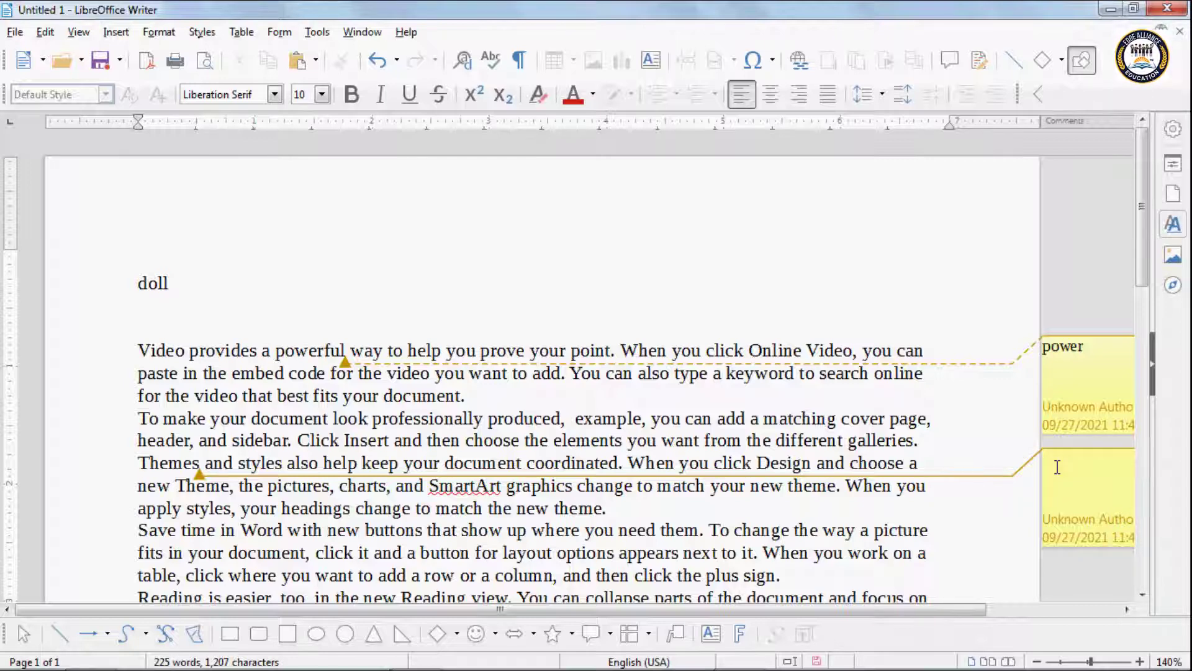
{"action": "type", "text": "Text "}
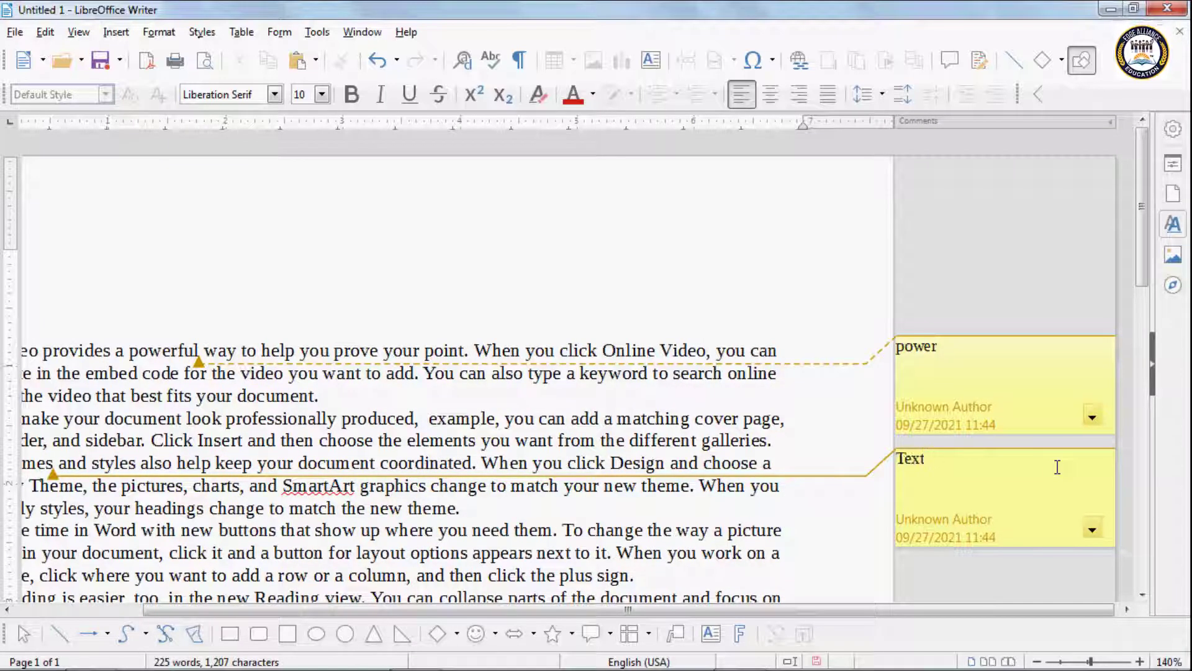
{"action": "type", "text": "effect"}
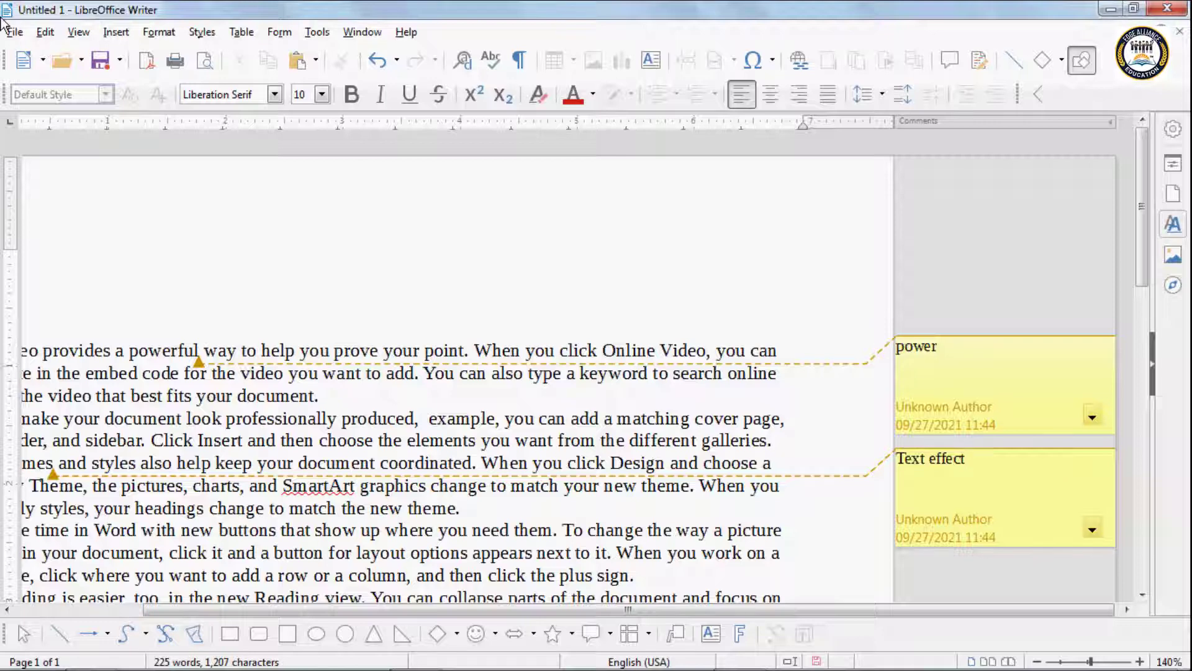
{"action": "left_click", "coordinate": [45, 32]}
Step: Remove the 'power' and 'Text effect' comments with Edit > Comment > Delete All Comments
{"action": "mouse_move", "coordinate": [153, 410]}
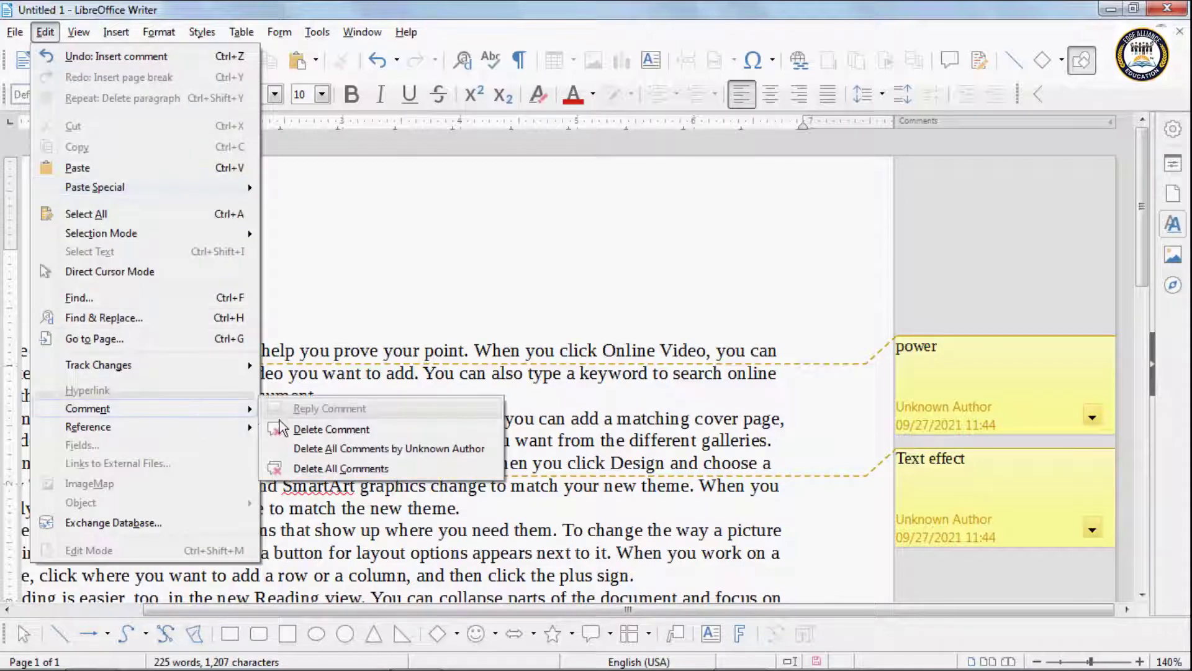
{"action": "left_click", "coordinate": [932, 391]}
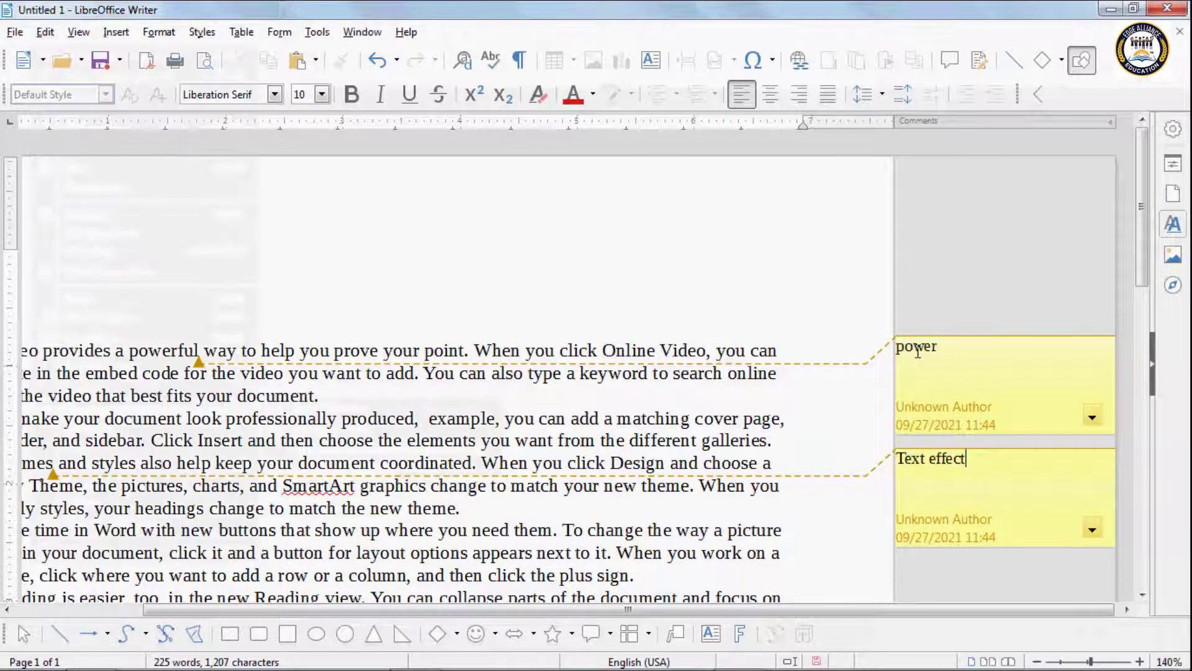
{"action": "left_click", "coordinate": [790, 293]}
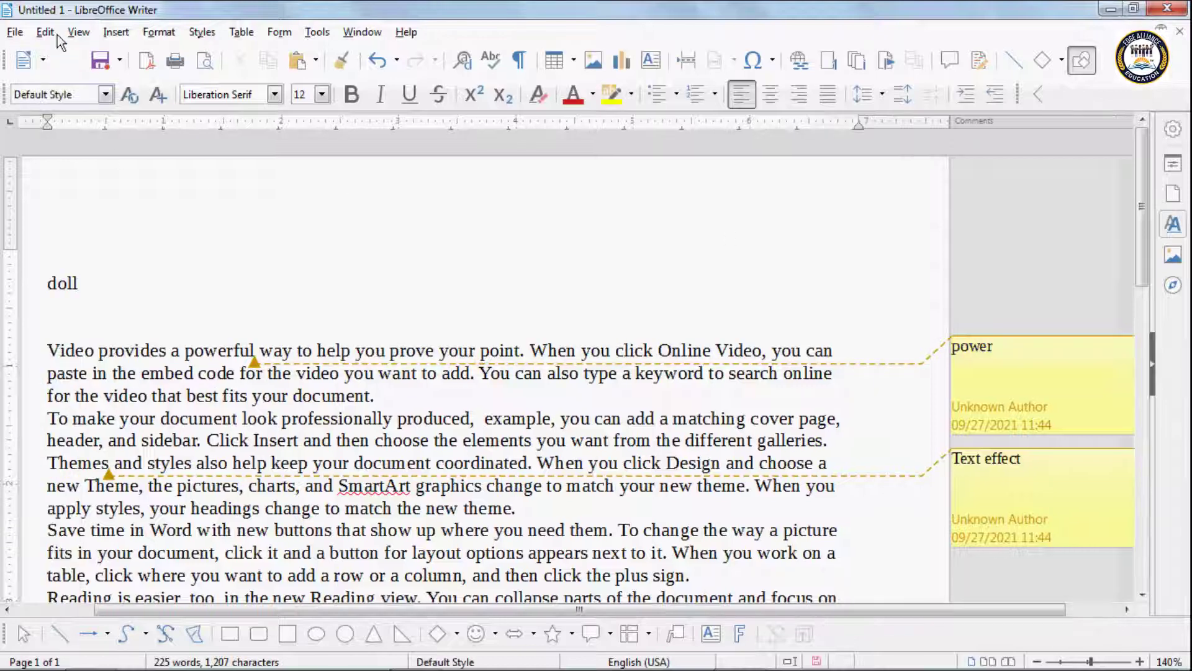
{"action": "left_click", "coordinate": [48, 32]}
{"action": "mouse_move", "coordinate": [96, 409]}
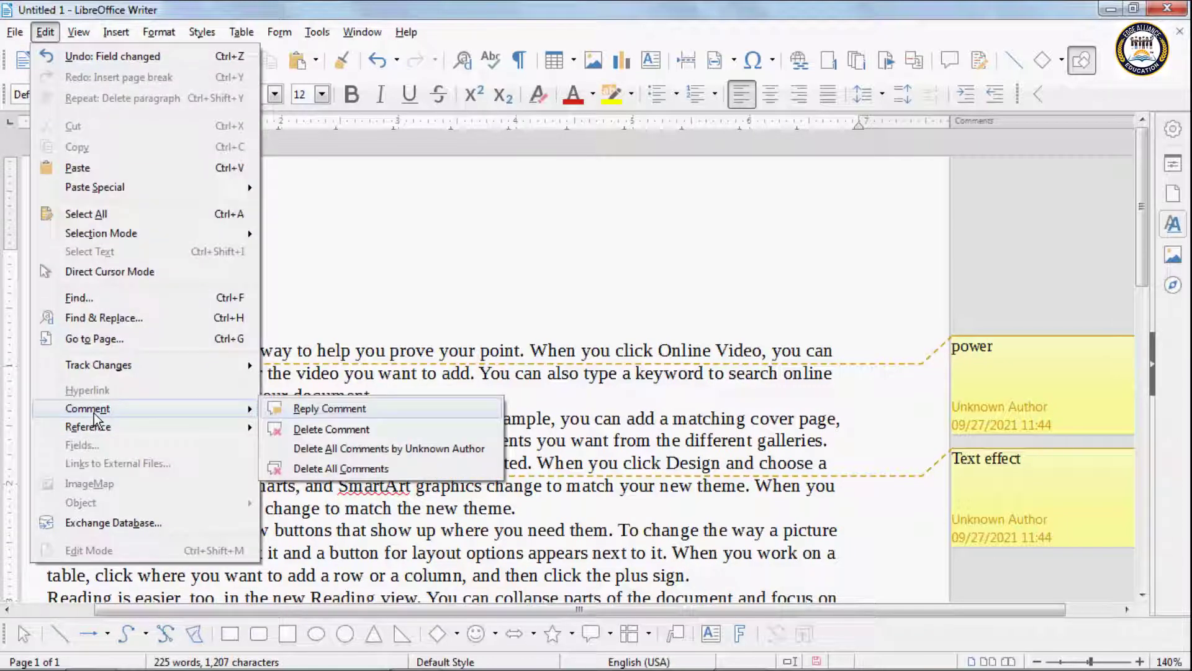
{"action": "left_click", "coordinate": [318, 429]}
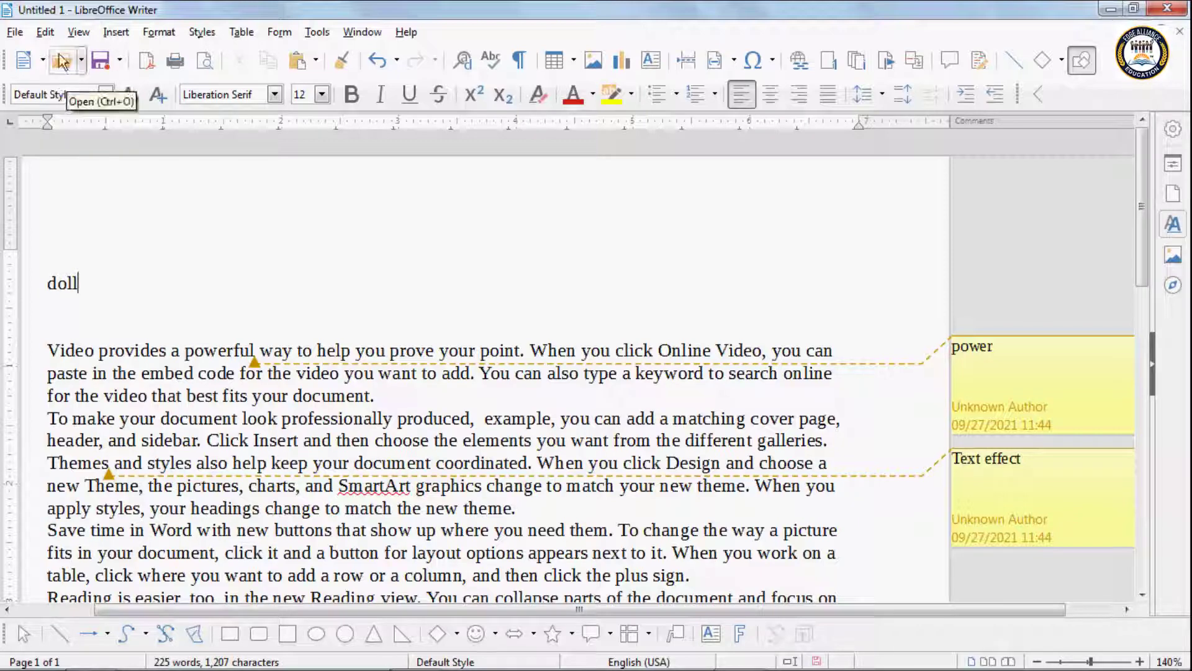
{"action": "left_click", "coordinate": [46, 31]}
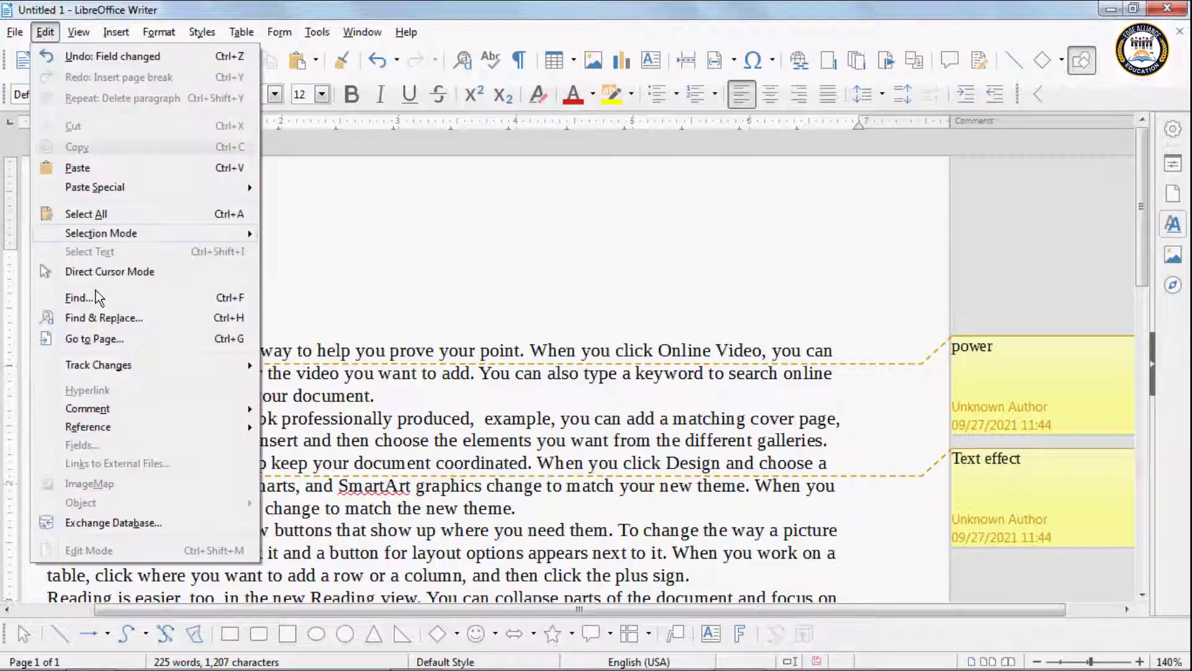
{"action": "mouse_move", "coordinate": [112, 410]}
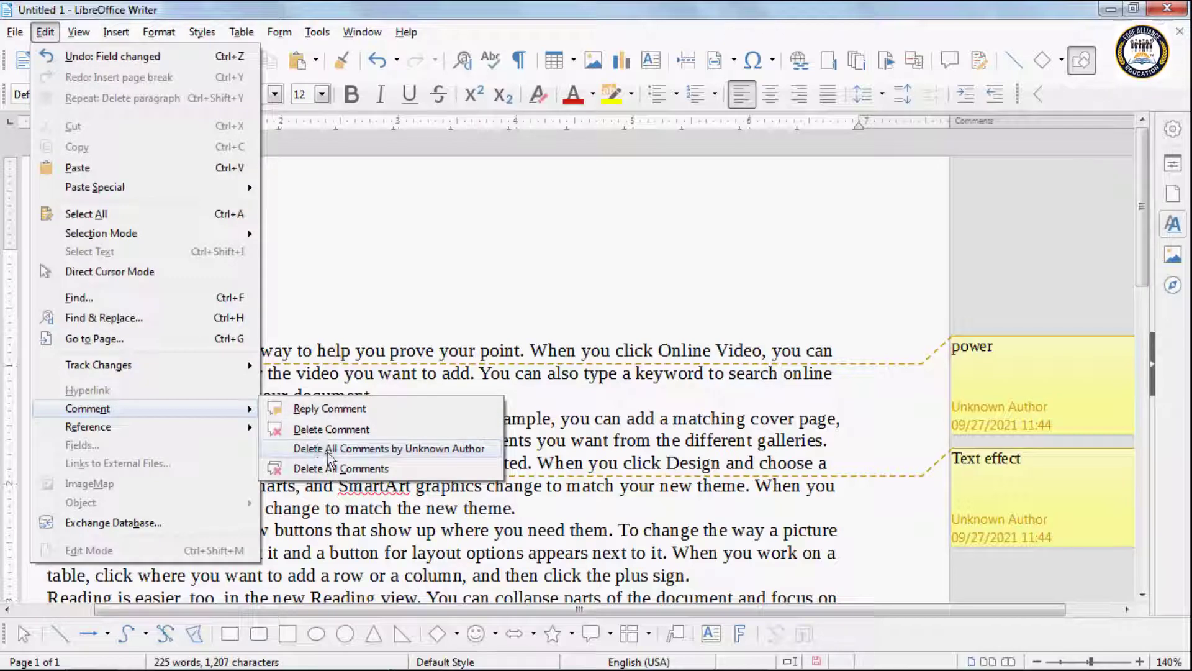
{"action": "left_click", "coordinate": [346, 474]}
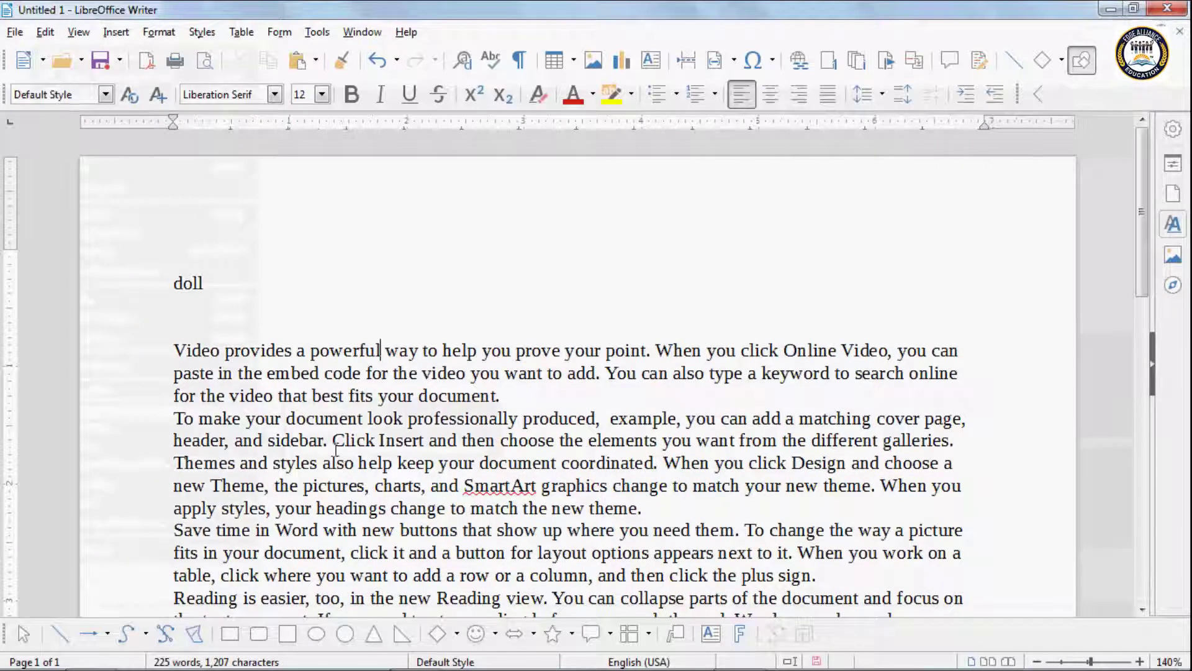
{"action": "left_click", "coordinate": [46, 34]}
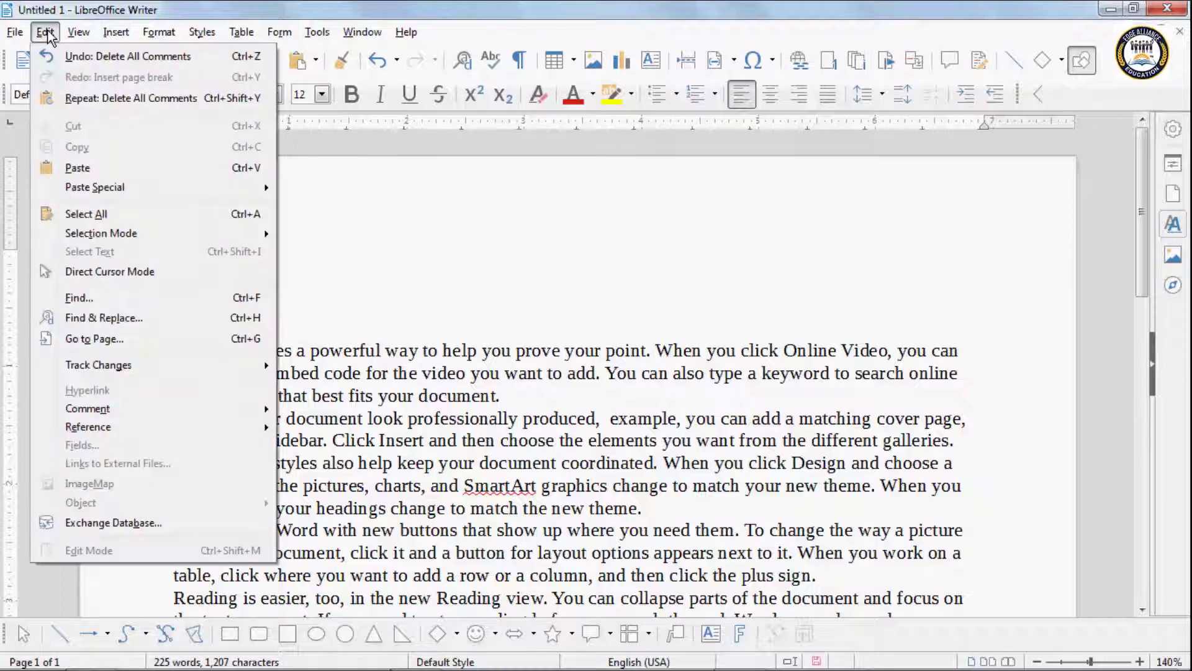
{"action": "mouse_move", "coordinate": [128, 412]}
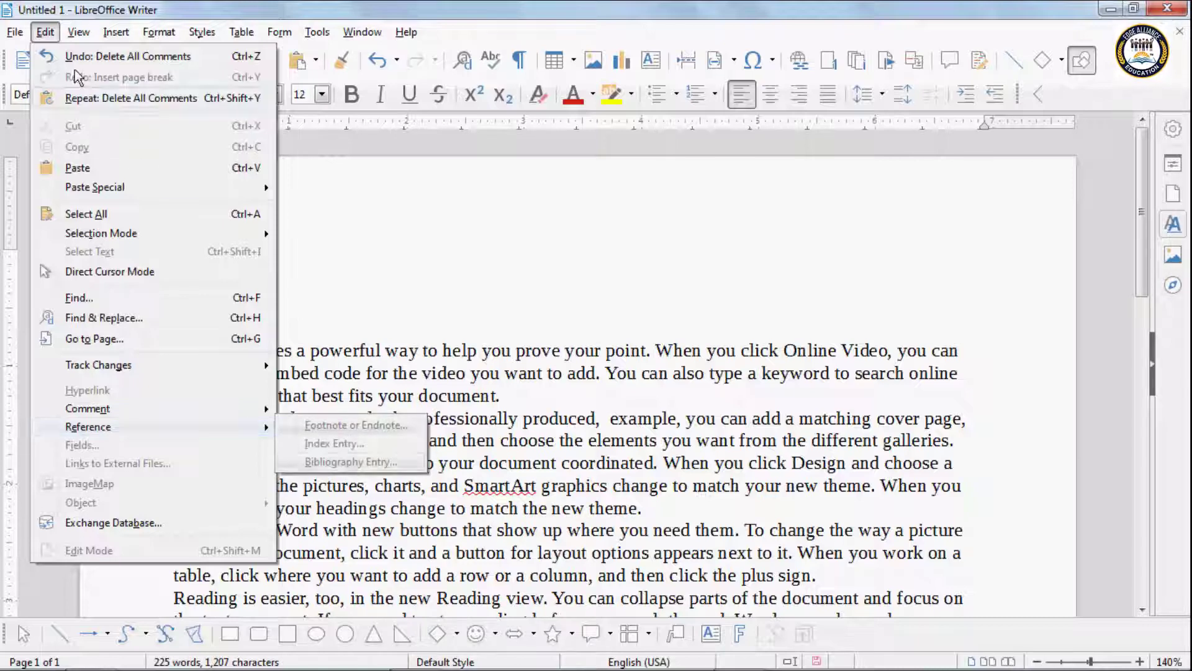
{"action": "left_click", "coordinate": [115, 32]}
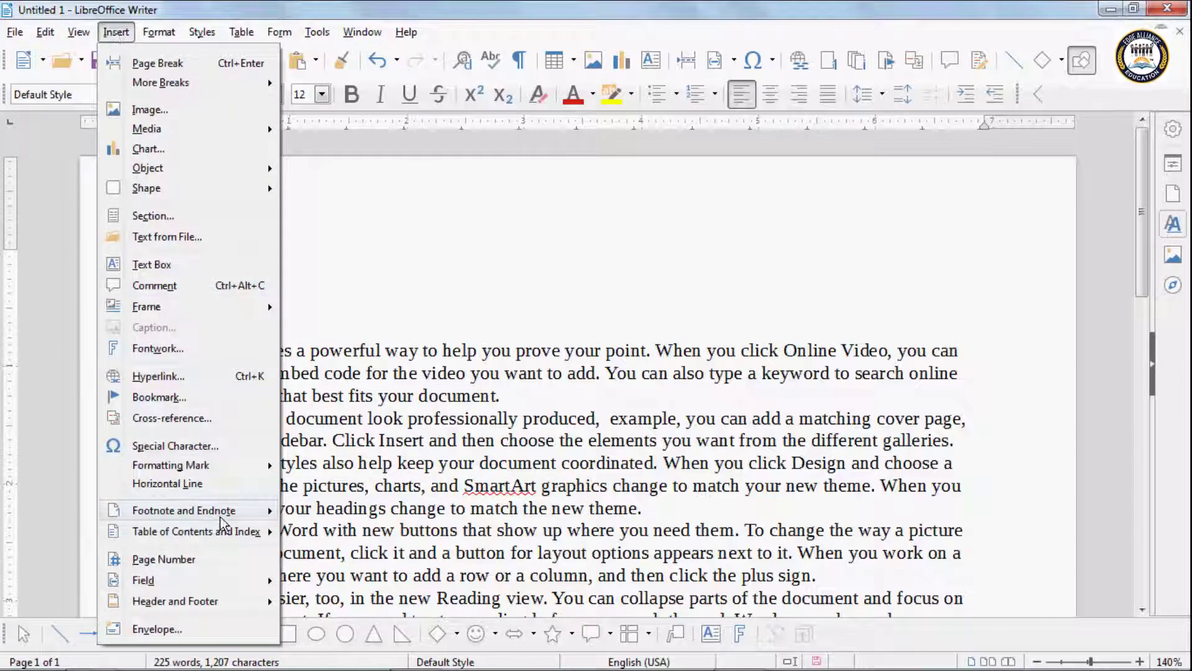
{"action": "mouse_move", "coordinate": [220, 516]}
{"action": "left_click", "coordinate": [336, 403]}
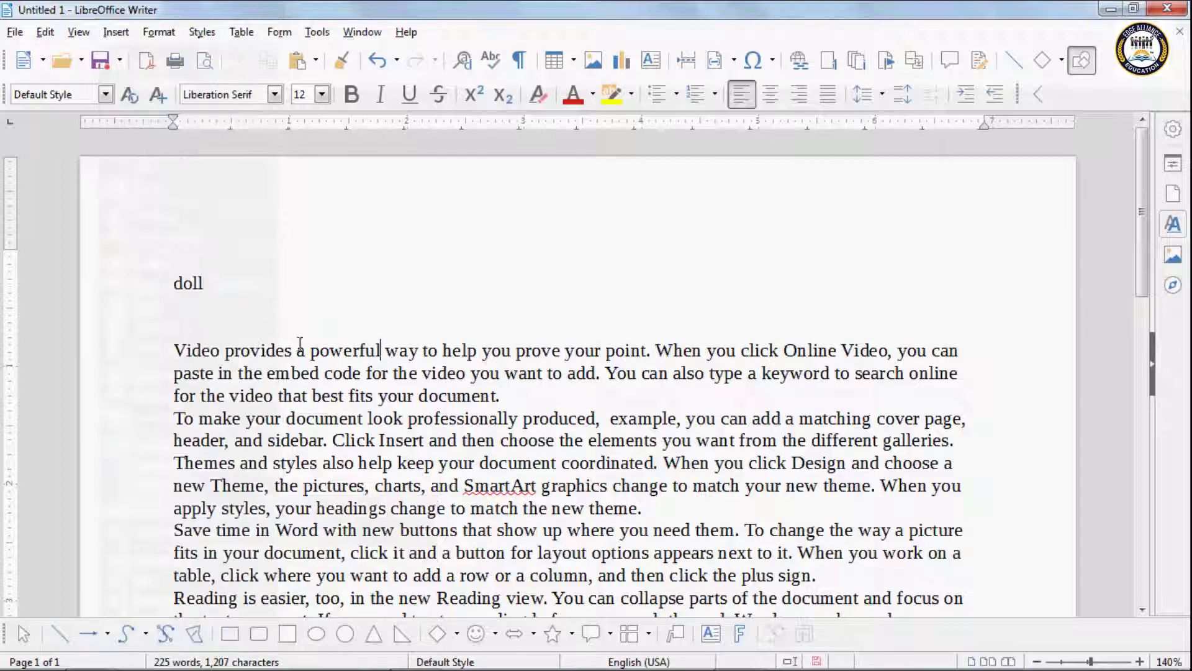
{"action": "left_click", "coordinate": [44, 32]}
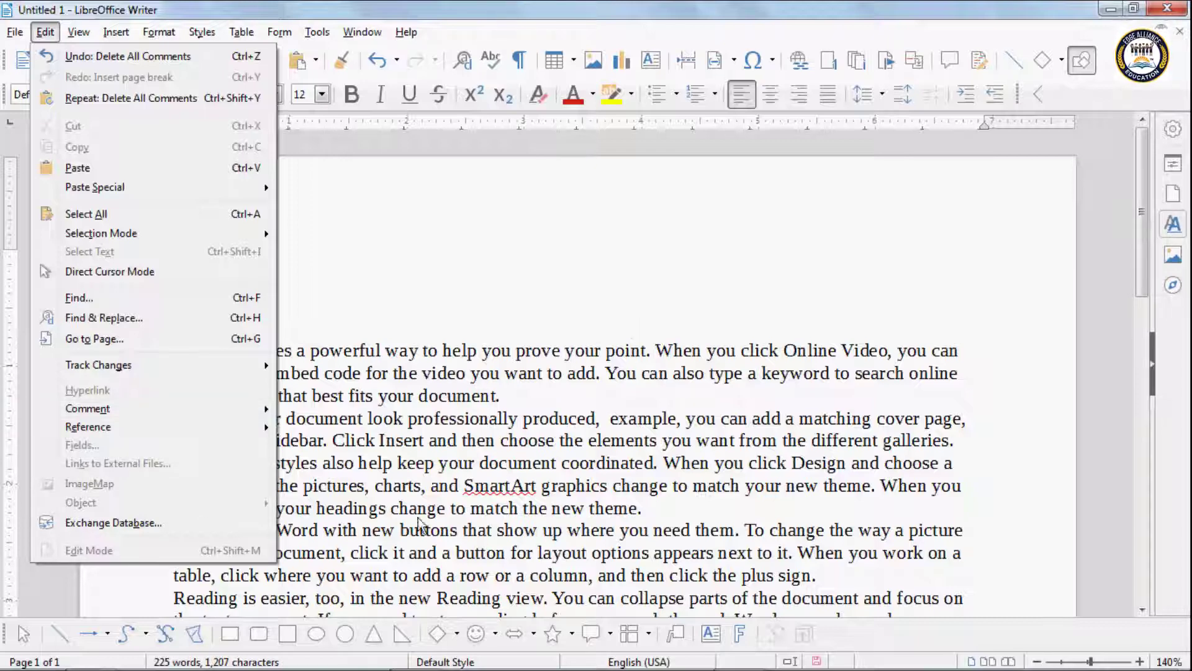
Step: Select everything from 'doll' to the end of the document and delete it
{"action": "left_click", "coordinate": [491, 436]}
{"action": "scroll", "coordinate": [291, 337], "scroll_direction": "down", "scroll_amount": 1}
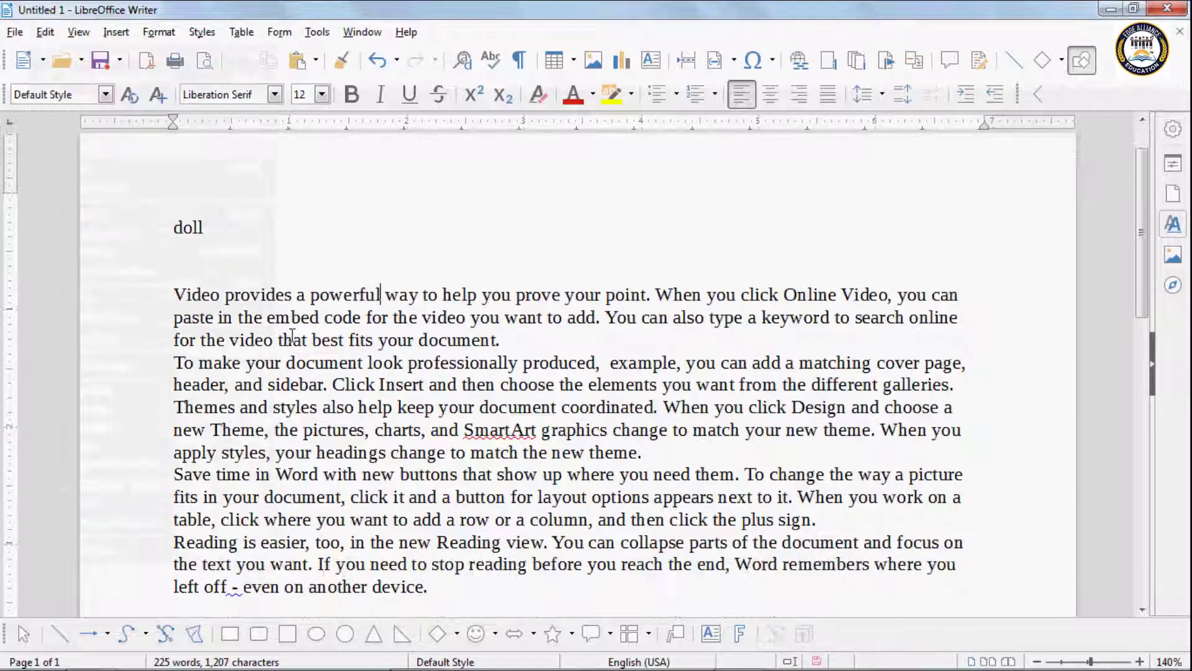
{"action": "left_click_drag", "start_coordinate": [156, 218], "coordinate": [507, 601]}
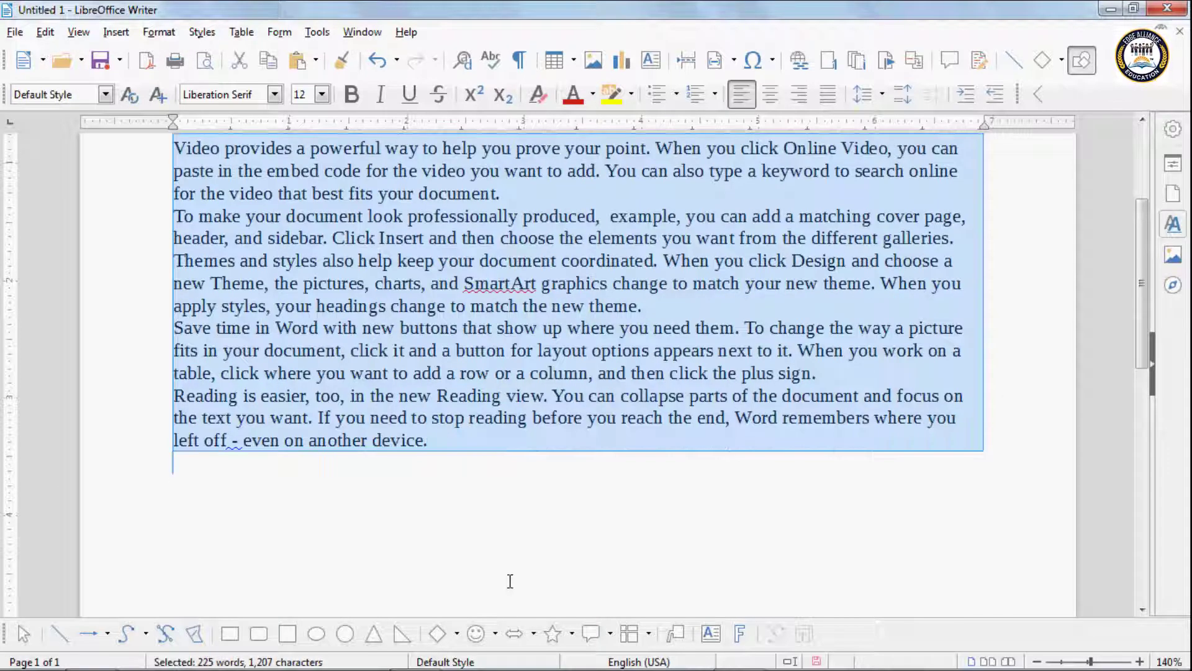
{"action": "key", "text": "Delete"}
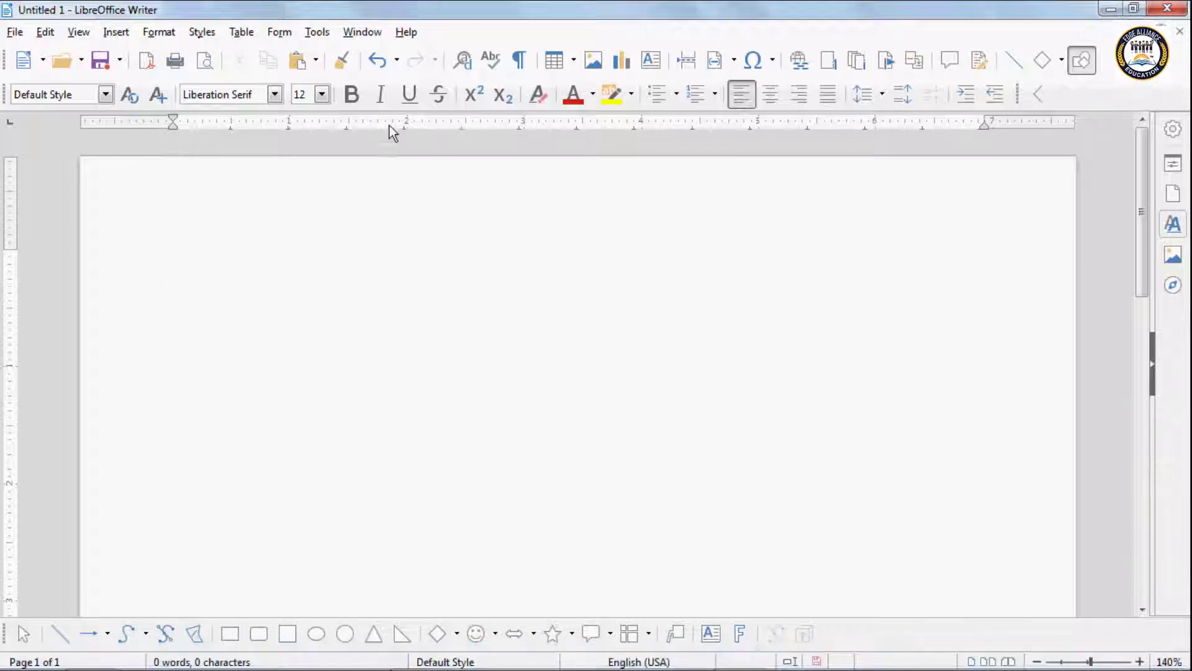
{"action": "left_click", "coordinate": [49, 32]}
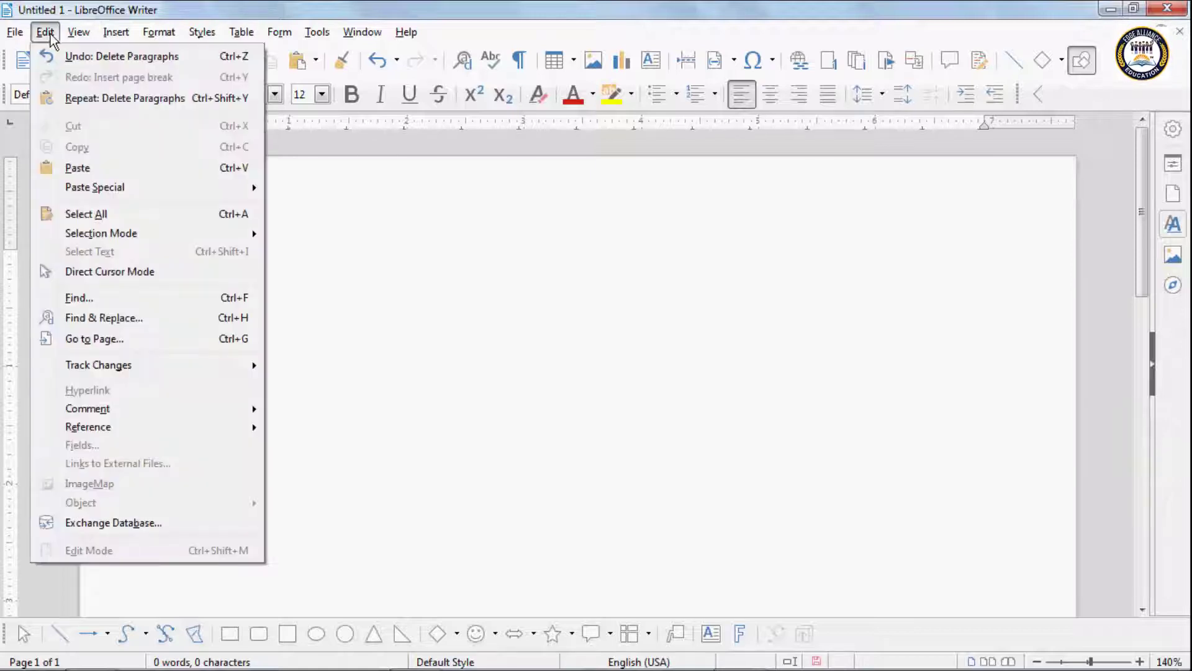
{"action": "left_click", "coordinate": [416, 431]}
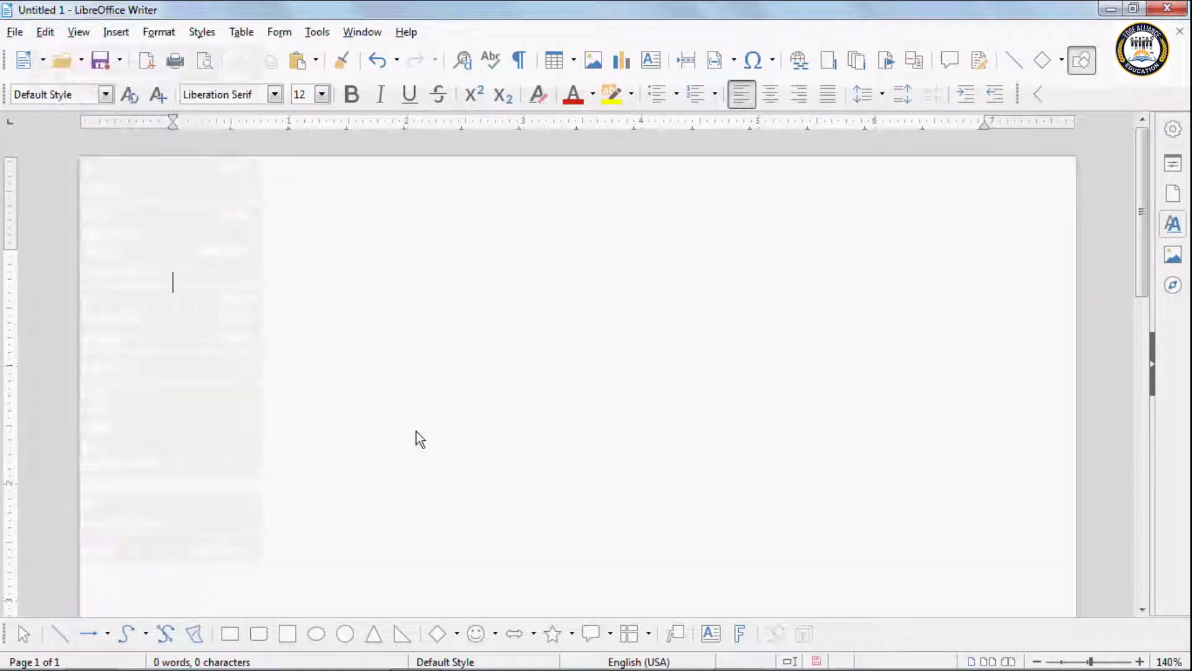
Step: Insert india-map.jpg from Sample Pictures onto the blank page
{"action": "left_click", "coordinate": [594, 64]}
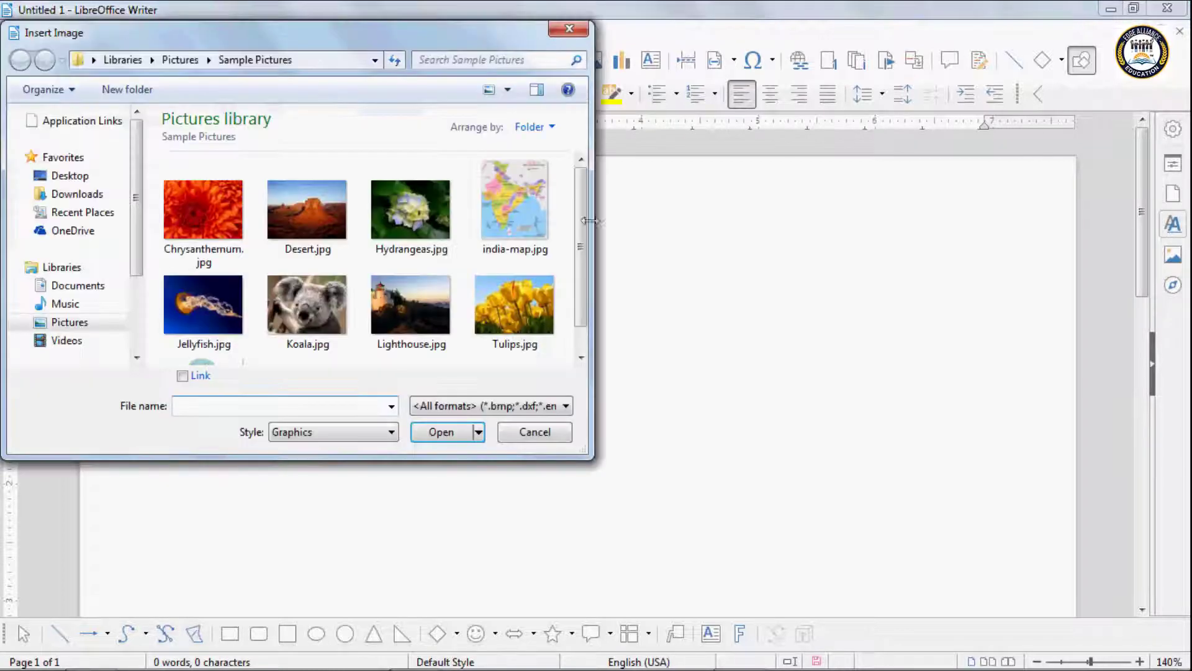
{"action": "left_click", "coordinate": [515, 206]}
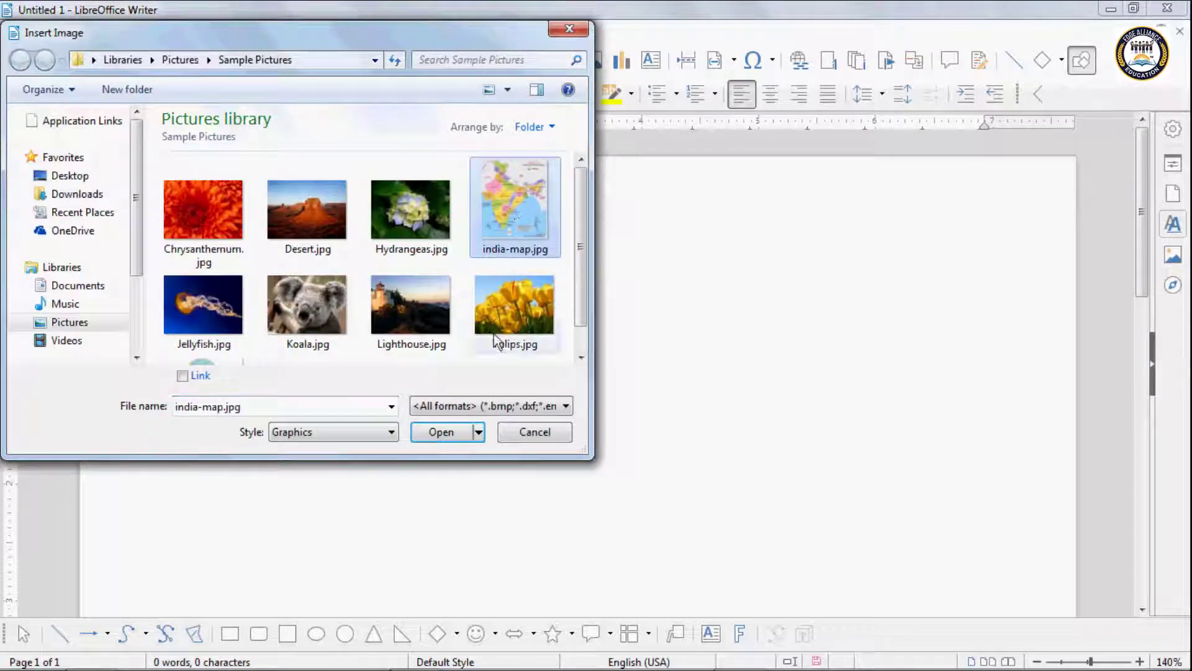
{"action": "left_click", "coordinate": [439, 432]}
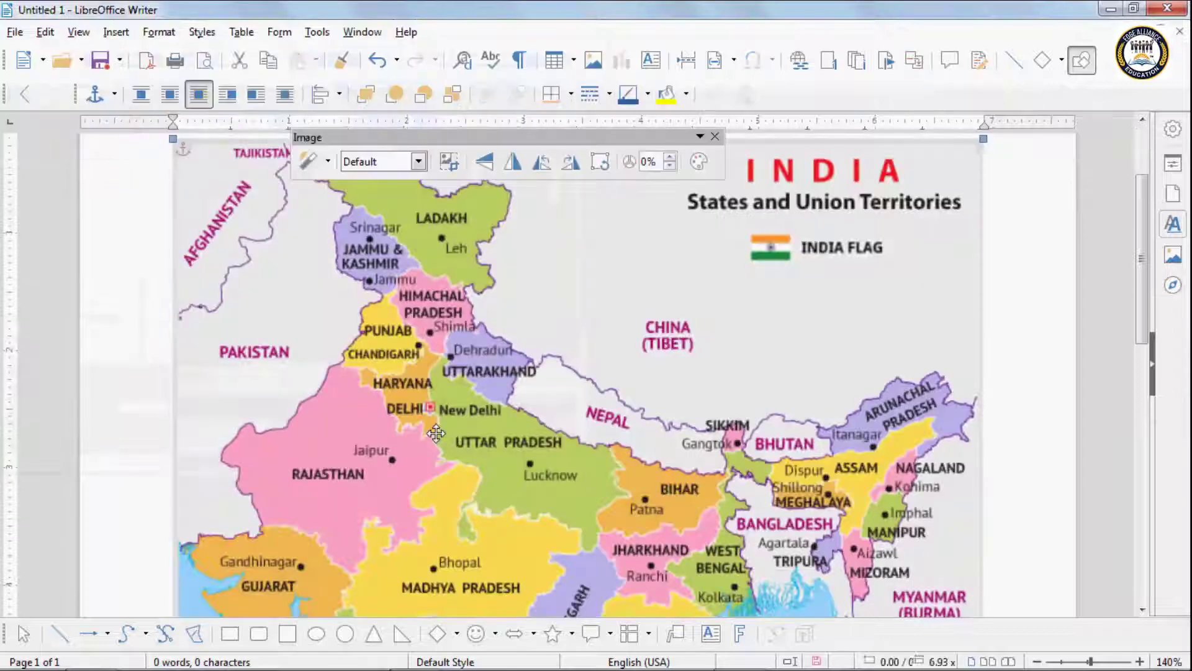
{"action": "left_click", "coordinate": [715, 137]}
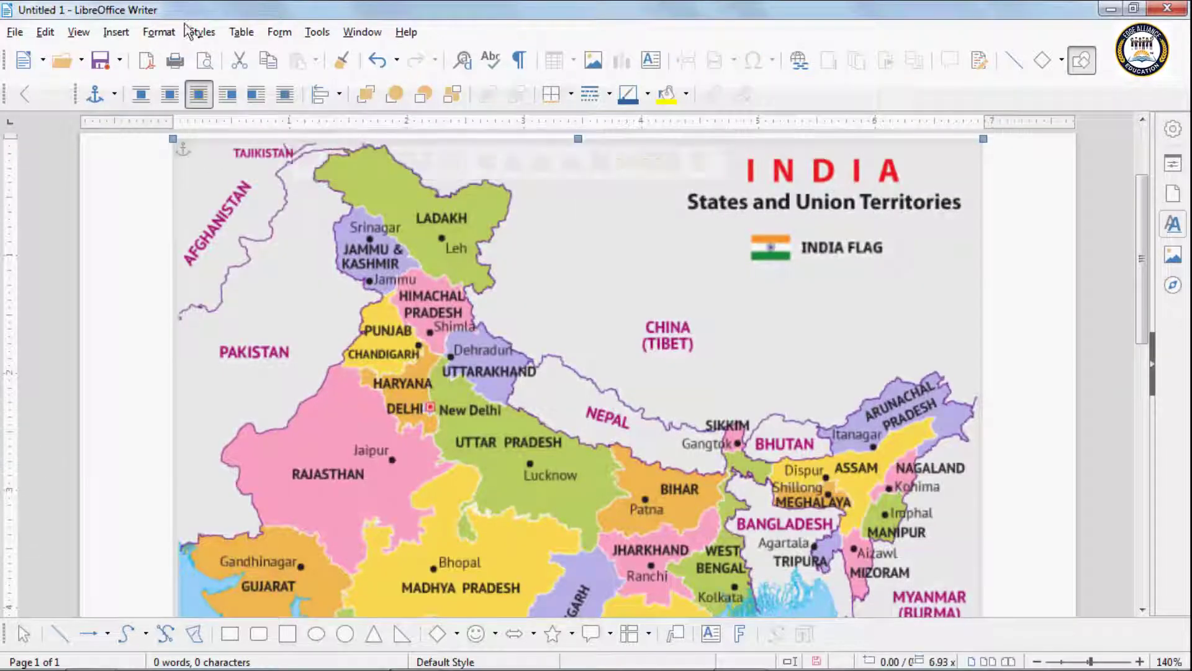
{"action": "left_click", "coordinate": [45, 33]}
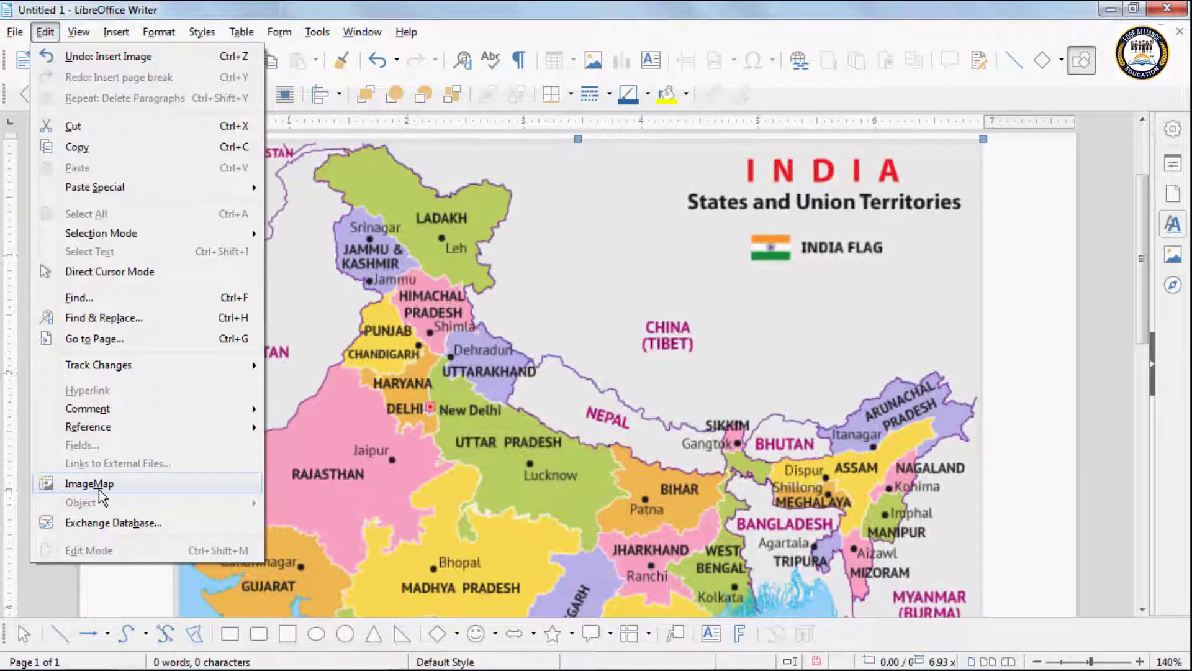
Step: Open Edit > ImageMap for the selected India map
{"action": "left_click", "coordinate": [331, 487]}
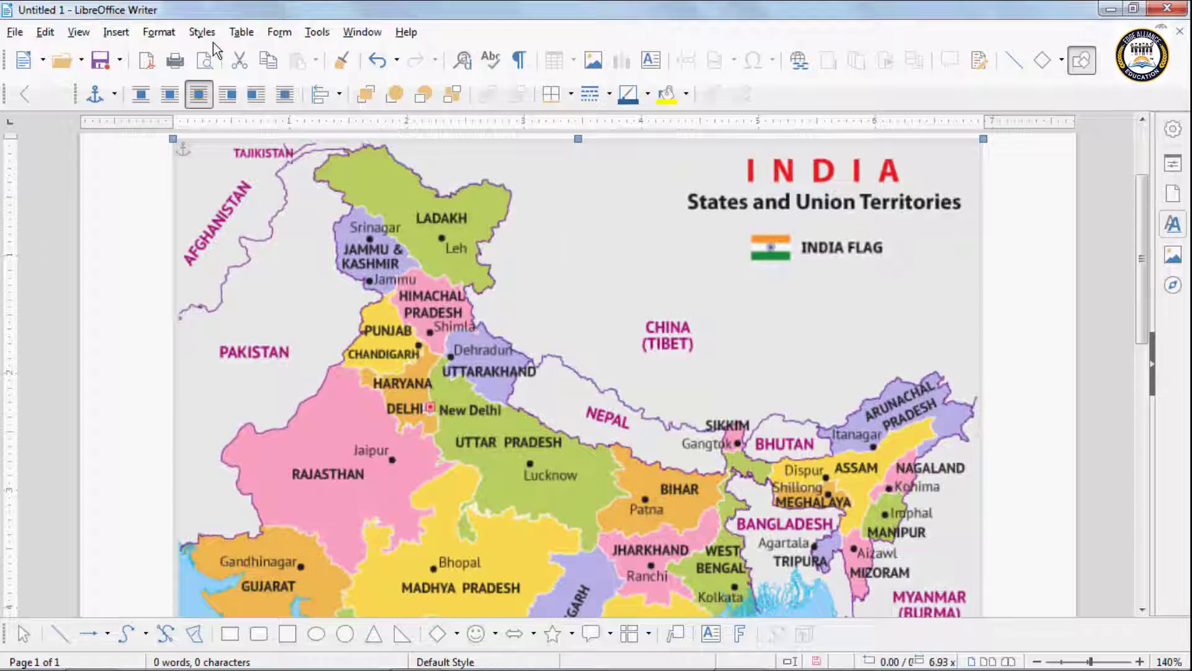
{"action": "left_click", "coordinate": [116, 32]}
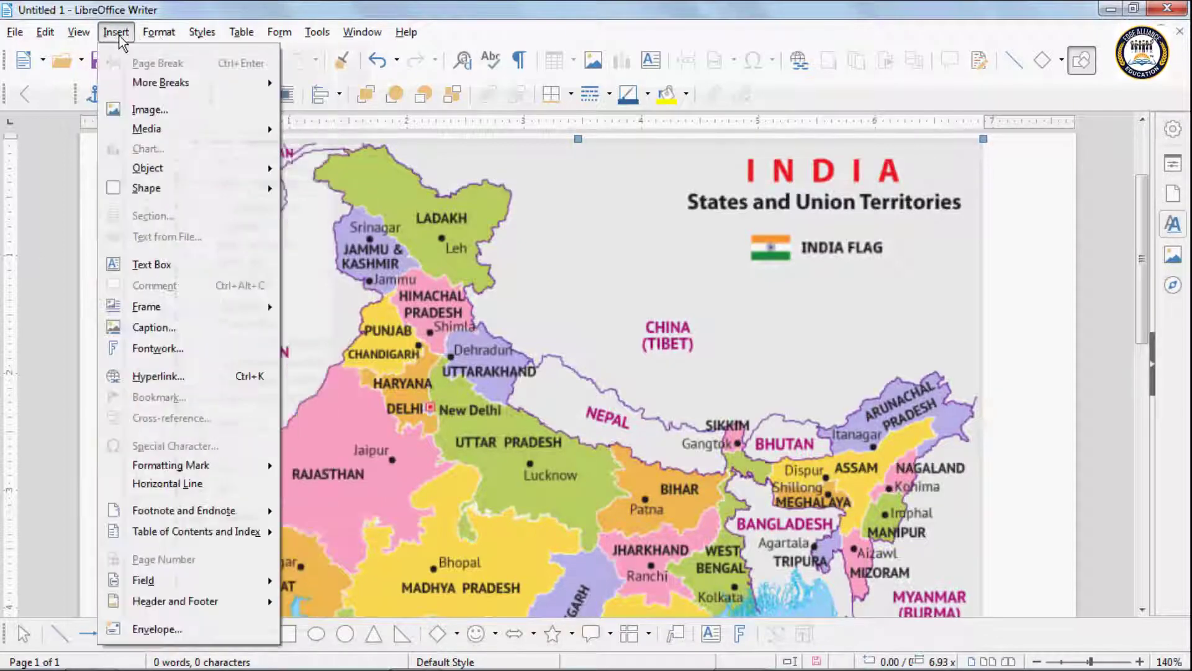
{"action": "mouse_move", "coordinate": [318, 38]}
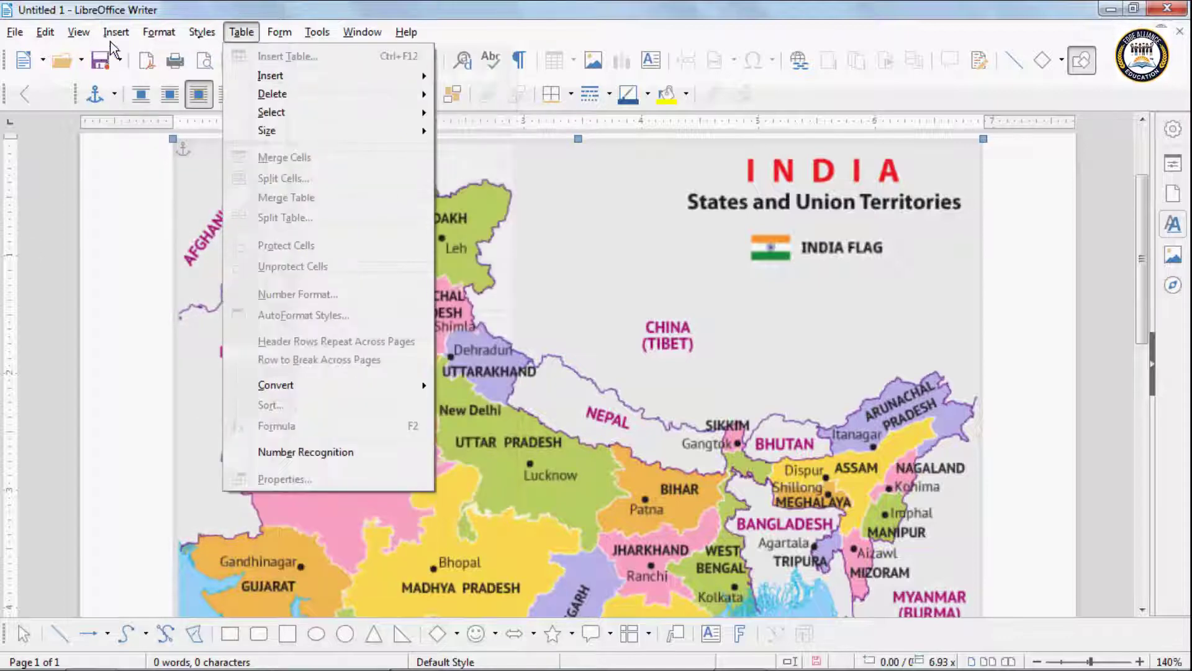
{"action": "mouse_move", "coordinate": [120, 38]}
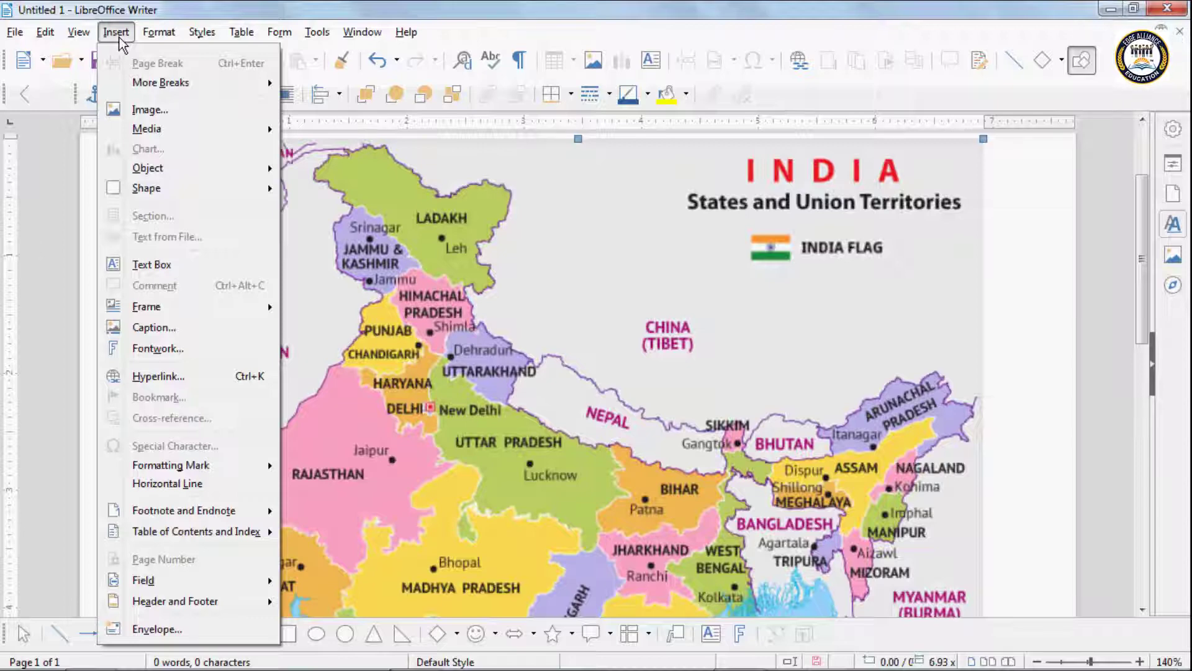
{"action": "mouse_move", "coordinate": [50, 31]}
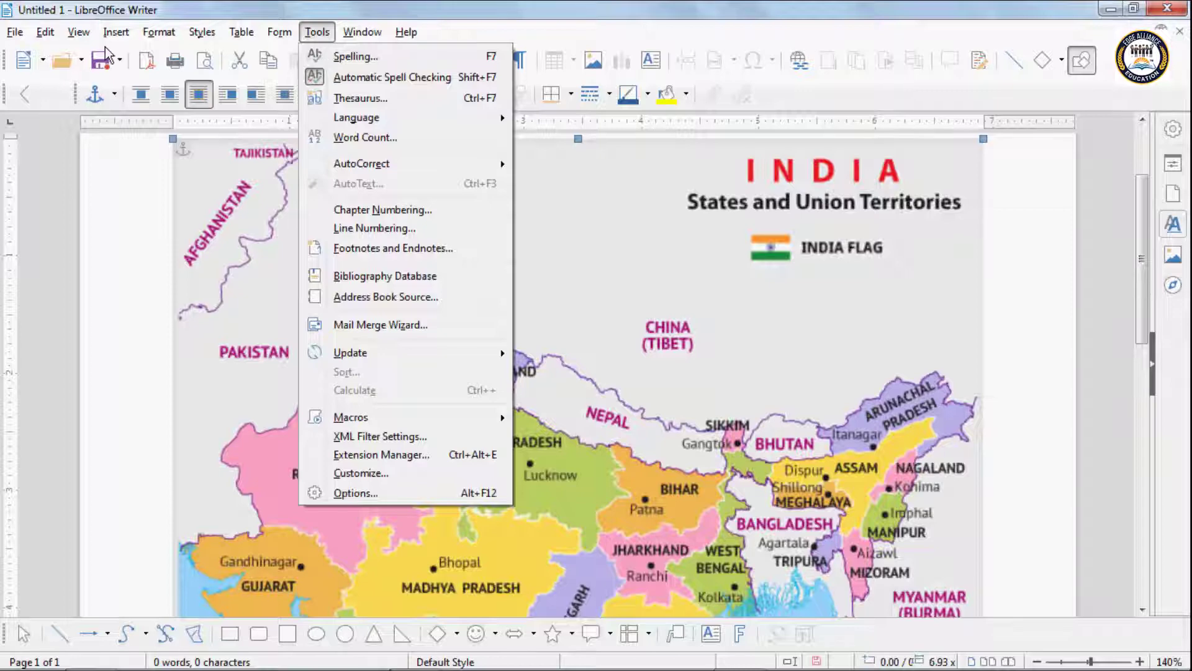
{"action": "left_click", "coordinate": [105, 486]}
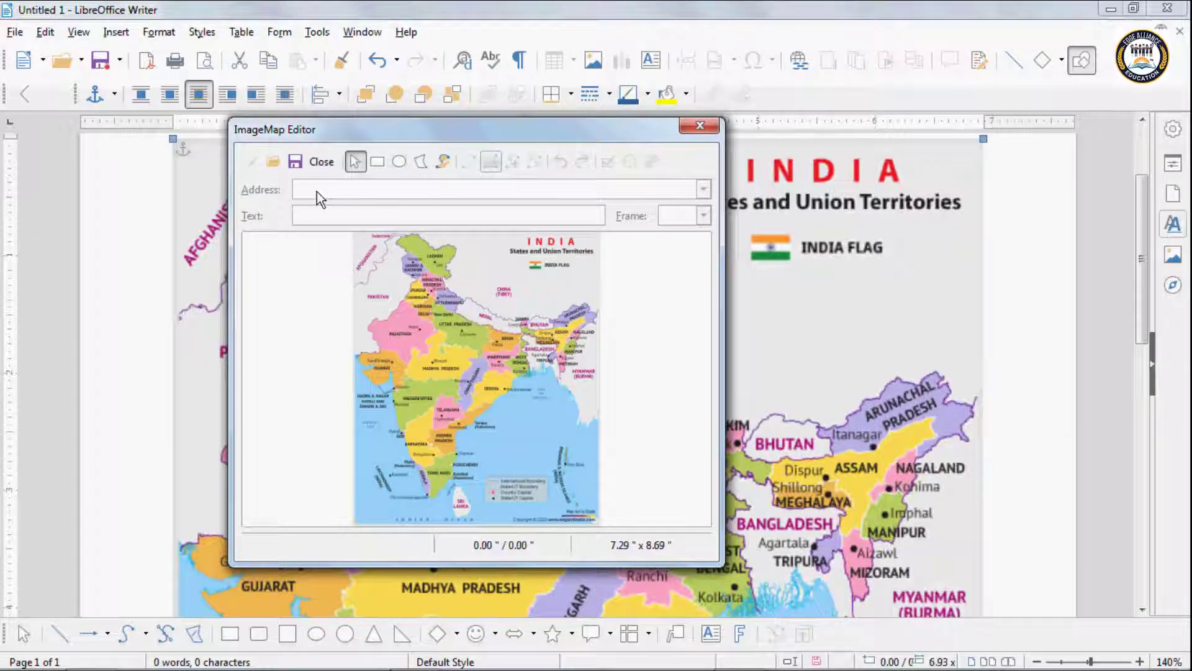
Step: Draw a rectangular hotspot over Rajasthan on the India map
{"action": "left_click", "coordinate": [378, 162]}
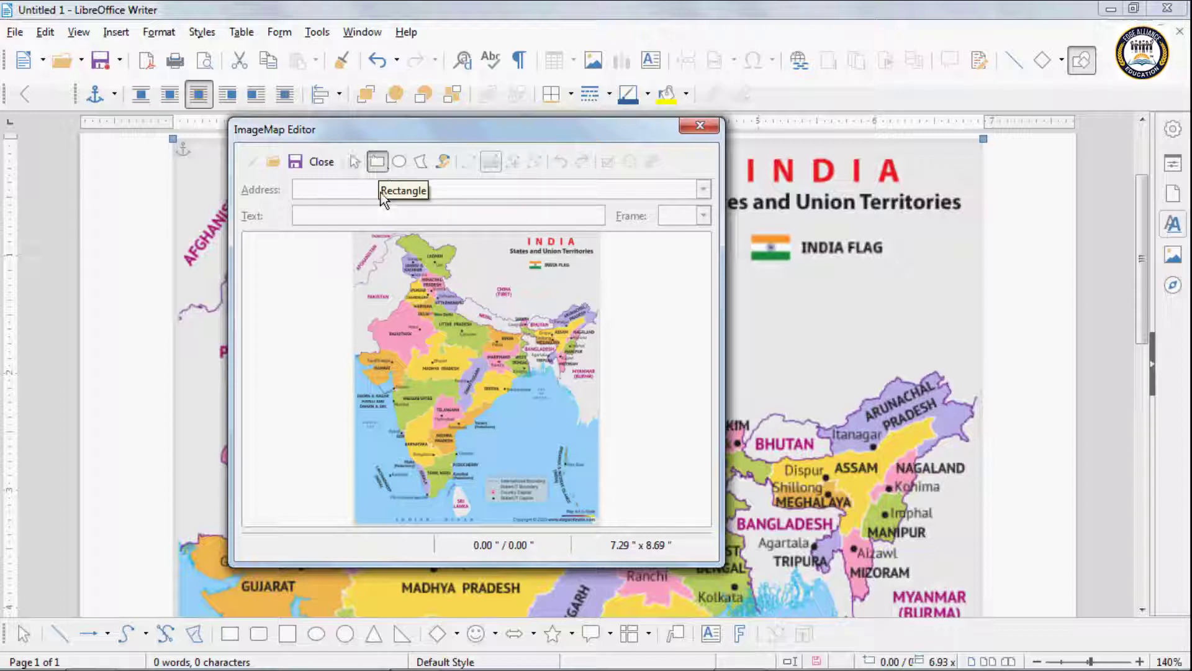
{"action": "left_click_drag", "start_coordinate": [383, 329], "coordinate": [420, 343]}
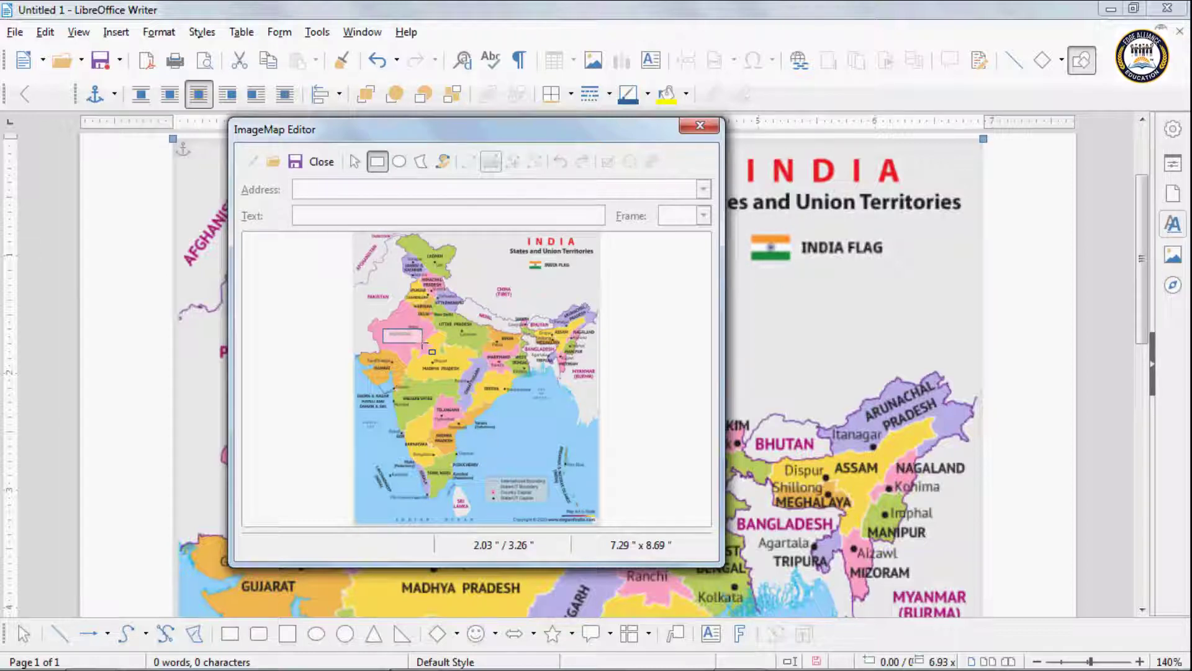
{"action": "left_click_drag", "start_coordinate": [423, 343], "coordinate": [423, 341]}
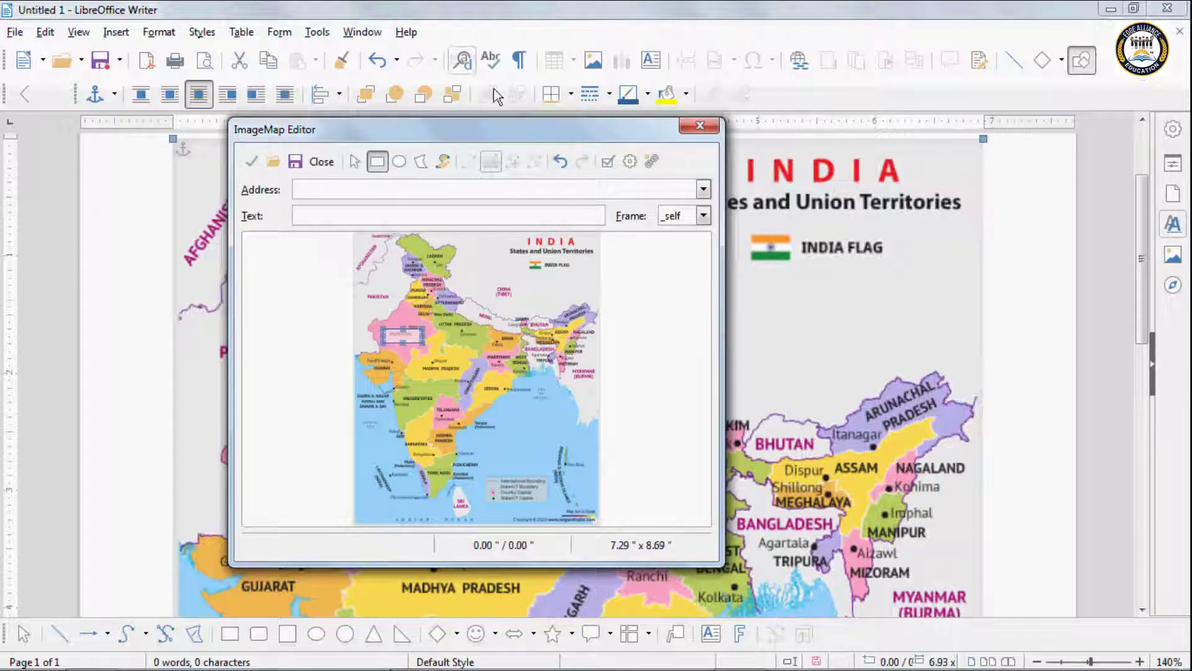
{"action": "left_click", "coordinate": [318, 190]}
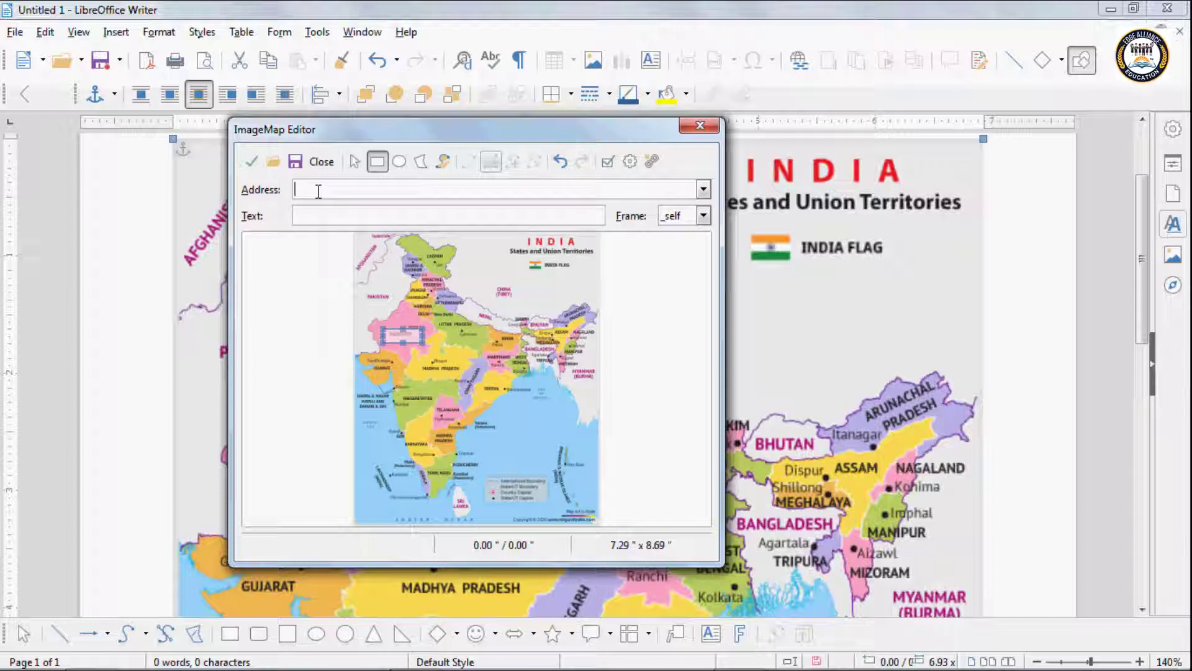
Step: Search for Rajasthan Wikipedia in Chrome and open the article
{"action": "mouse_move", "coordinate": [577, 664]}
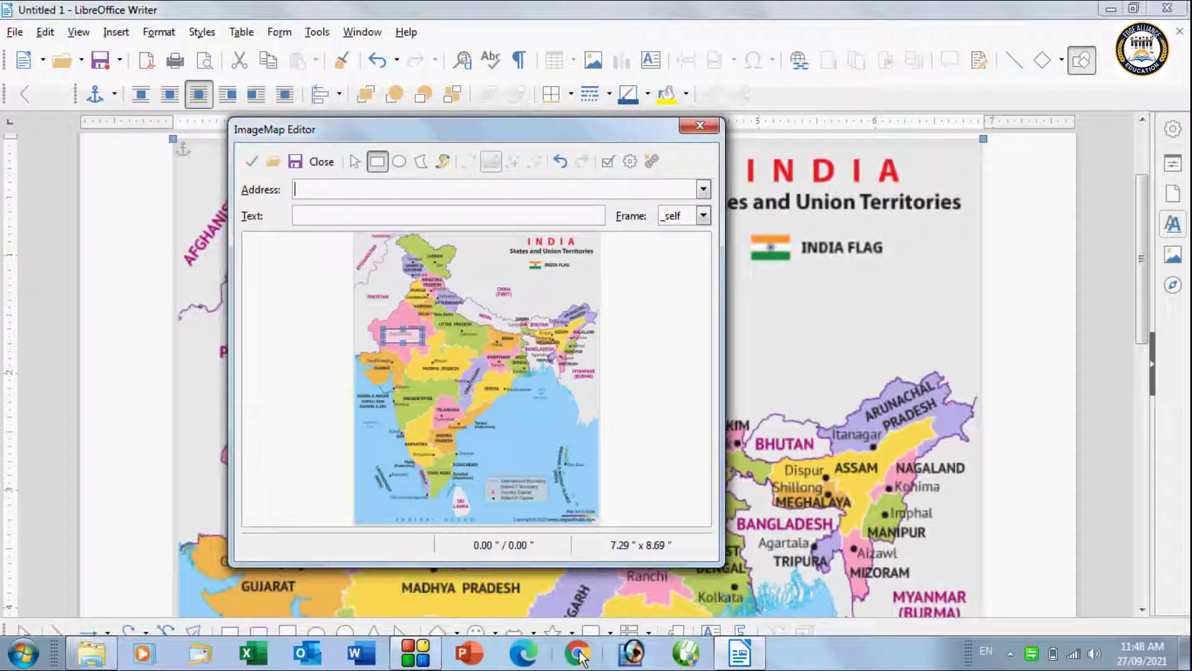
{"action": "left_click", "coordinate": [578, 655]}
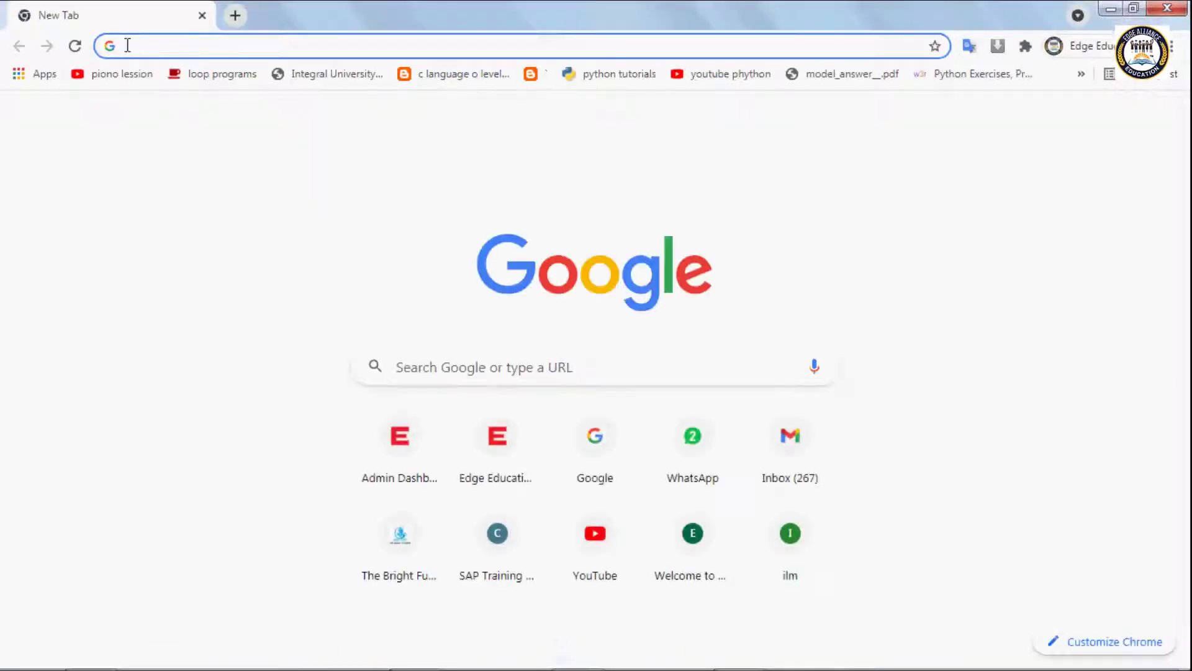
{"action": "left_click", "coordinate": [125, 46]}
{"action": "type", "text": "rajasthan wikipedia"}
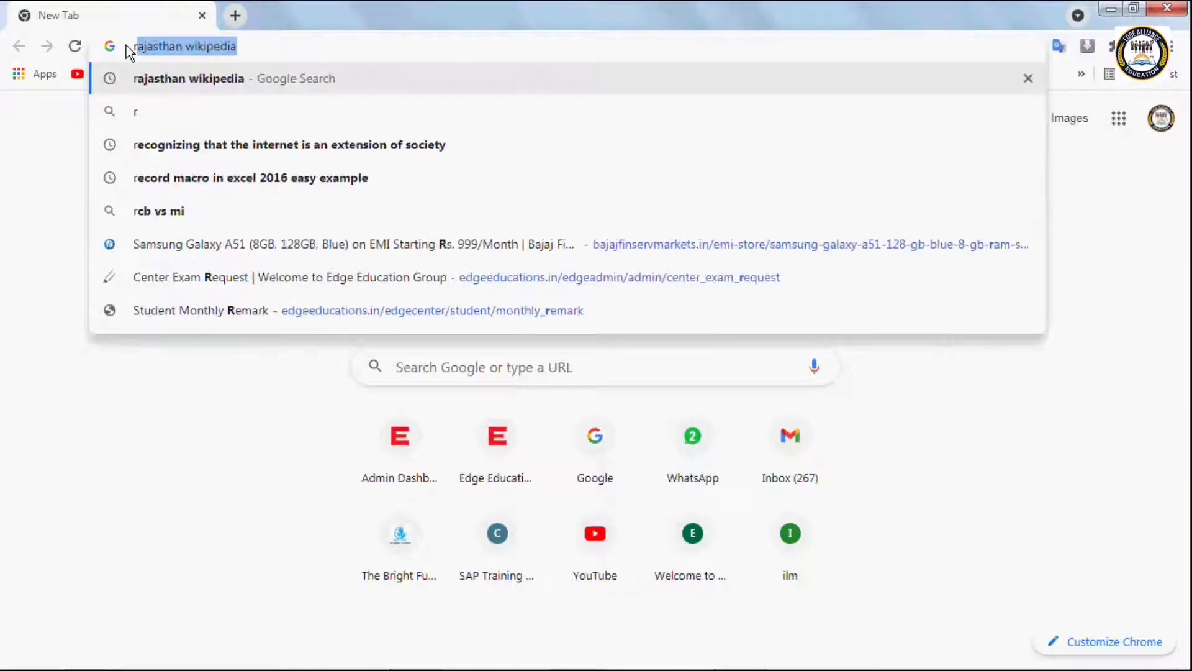
{"action": "left_click", "coordinate": [269, 47]}
{"action": "key", "text": "Return"}
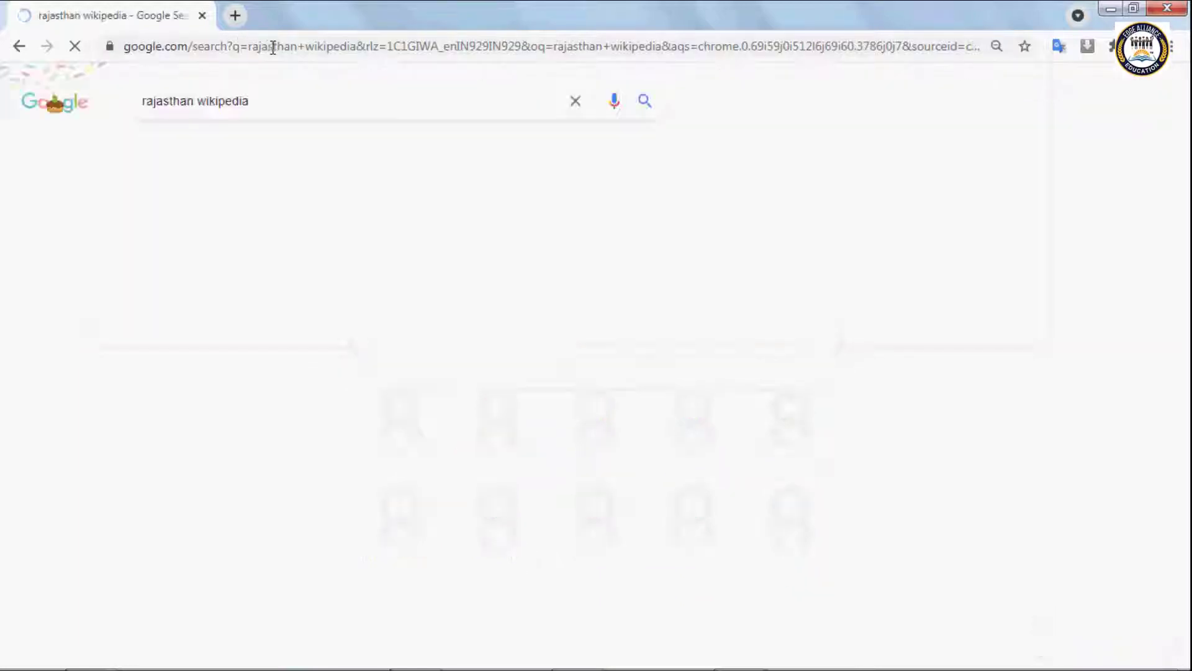
{"action": "scroll", "coordinate": [299, 416], "scroll_direction": "down", "scroll_amount": 7}
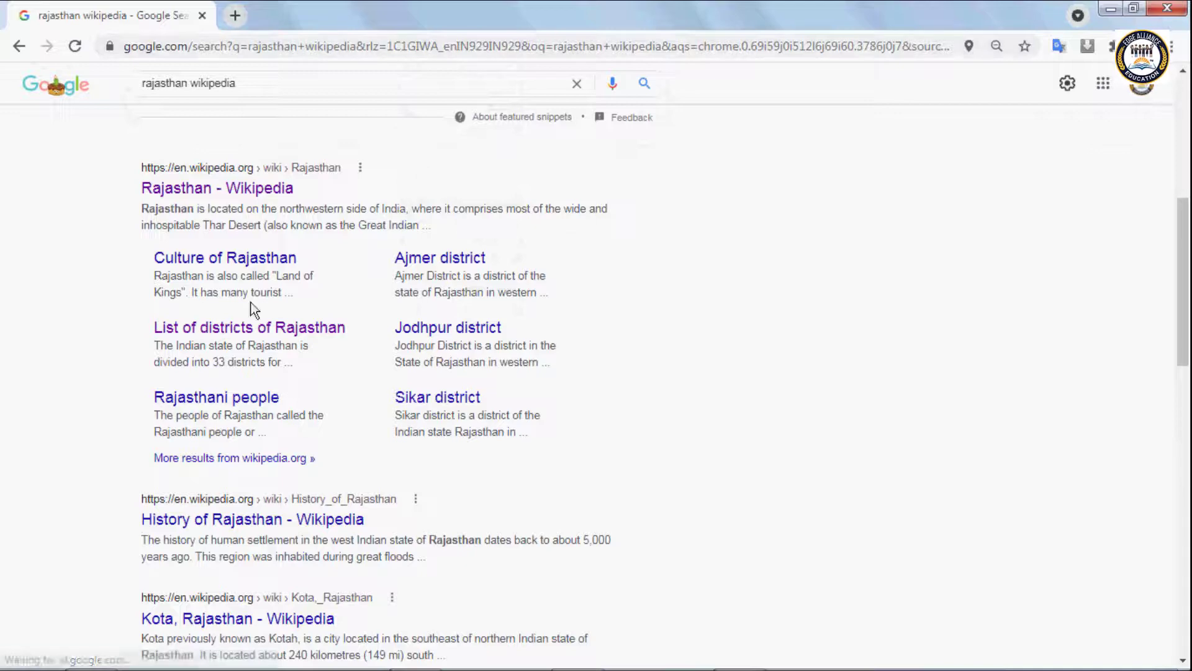
{"action": "left_click", "coordinate": [236, 197]}
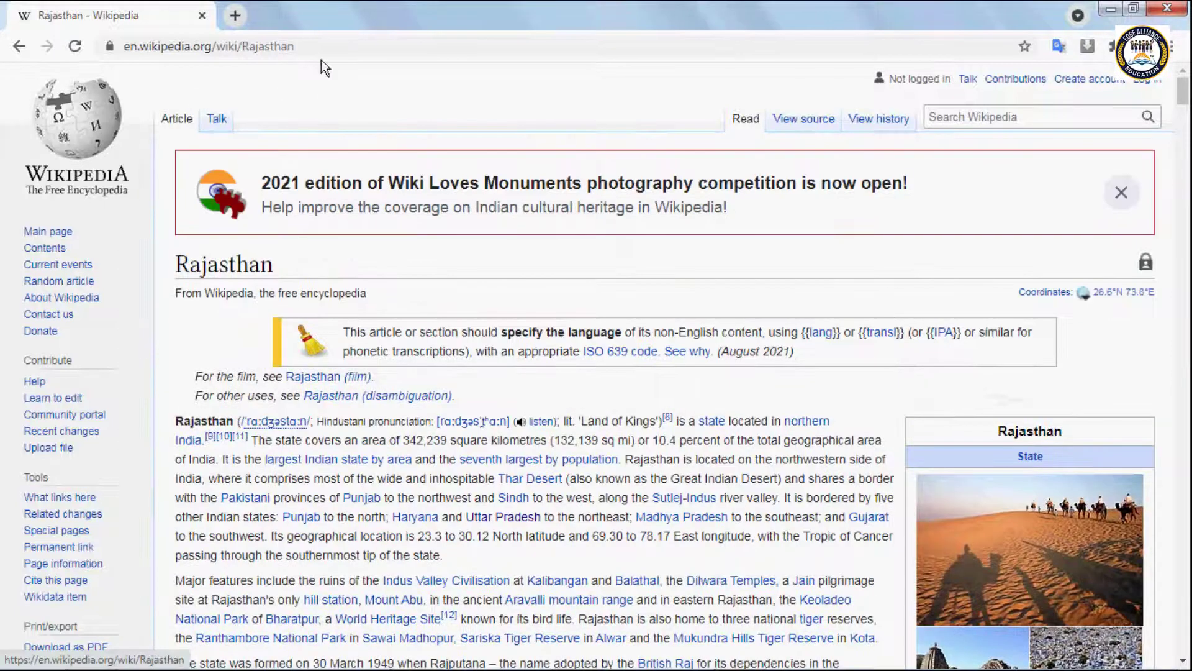
Step: Copy the Rajasthan article's web address and return to Writer
{"action": "left_click", "coordinate": [321, 44]}
{"action": "key", "text": "ctrl+c"}
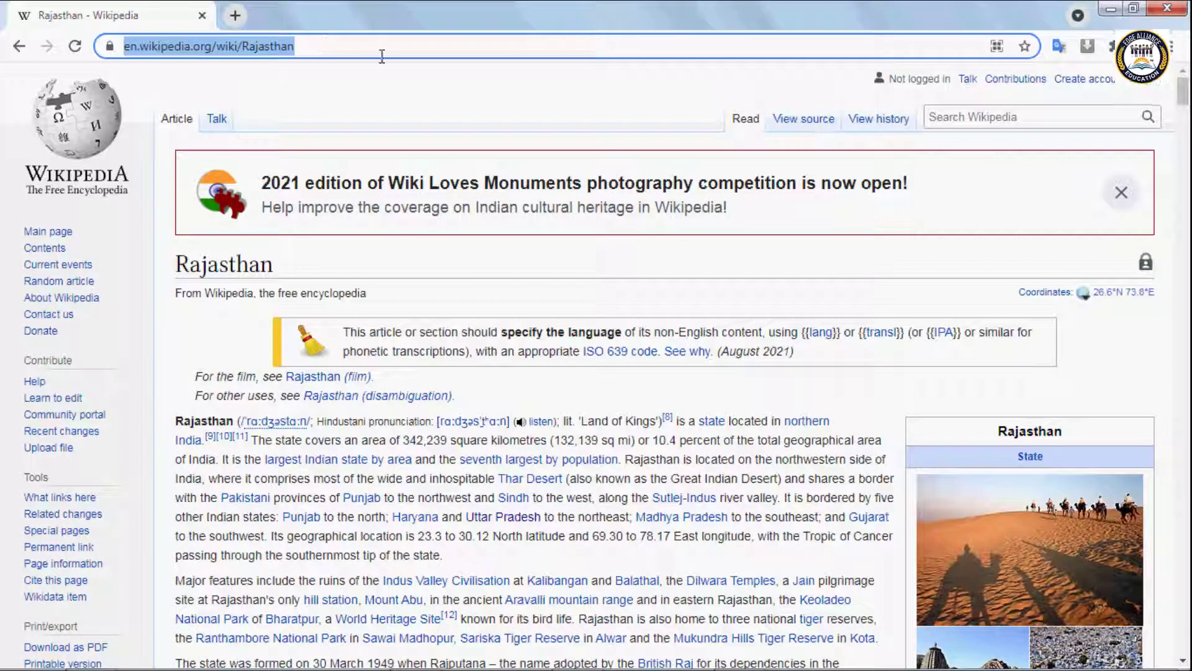
{"action": "scroll", "coordinate": [506, 527], "scroll_direction": "down", "scroll_amount": 4}
{"action": "mouse_move", "coordinate": [599, 668]}
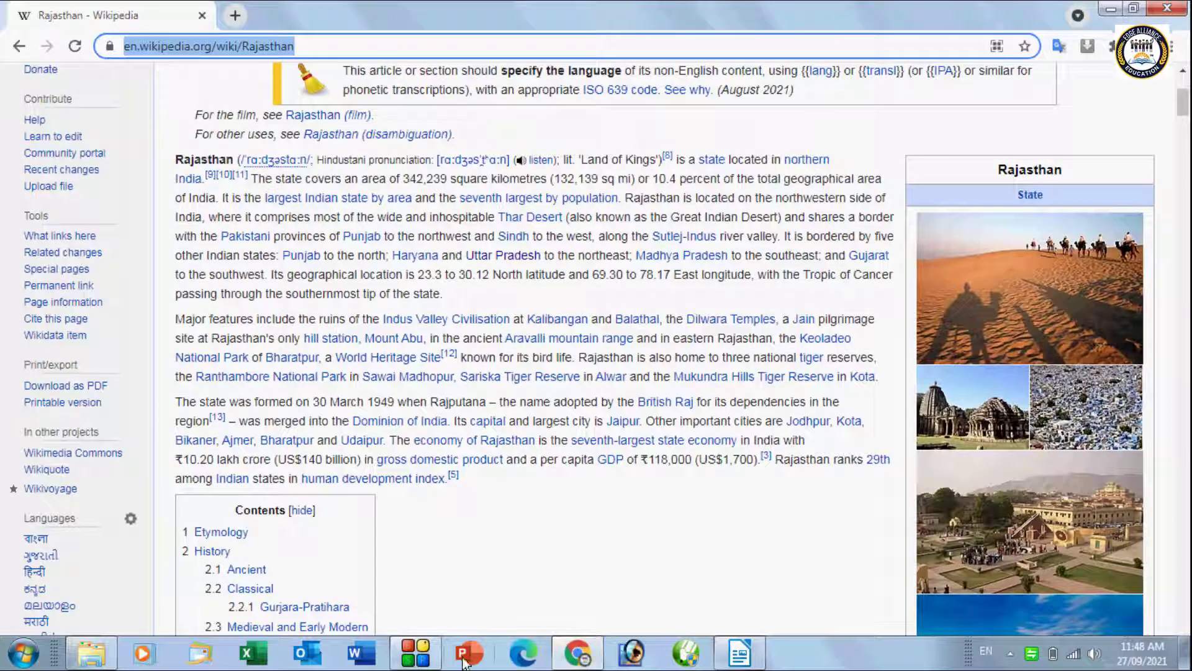
{"action": "left_click", "coordinate": [739, 653]}
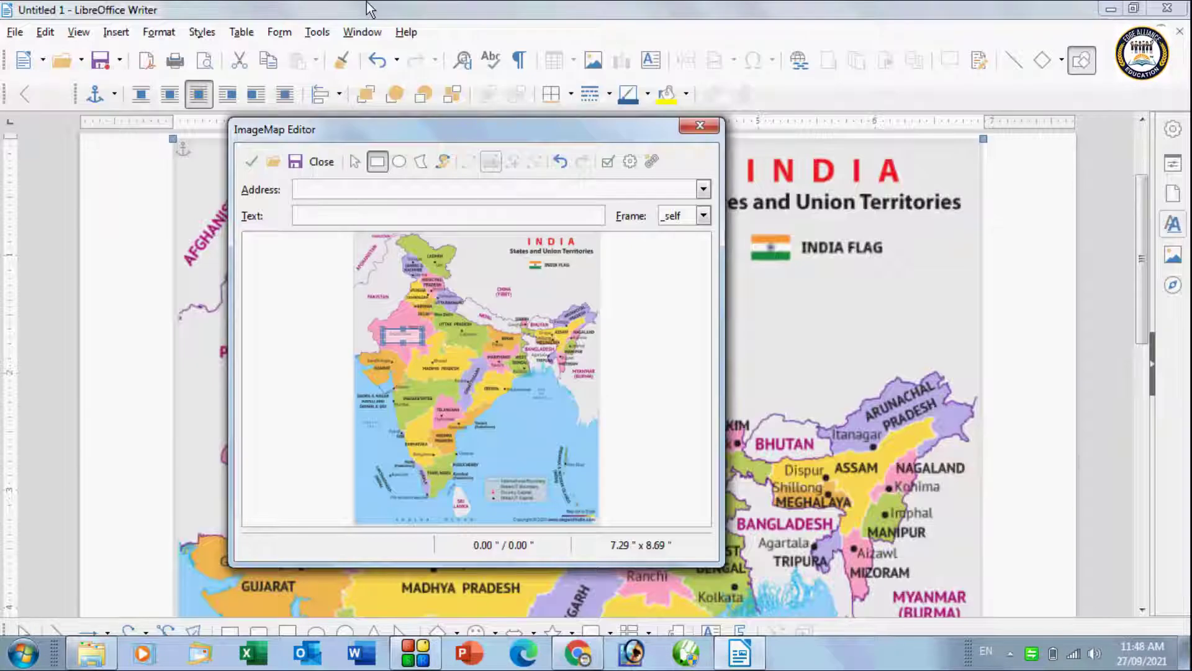
Step: Give the hotspot the pasted Rajasthan URL, text 'Information' and frame _blank, then apply
{"action": "left_click", "coordinate": [310, 190]}
{"action": "key", "text": "ctrl+v"}
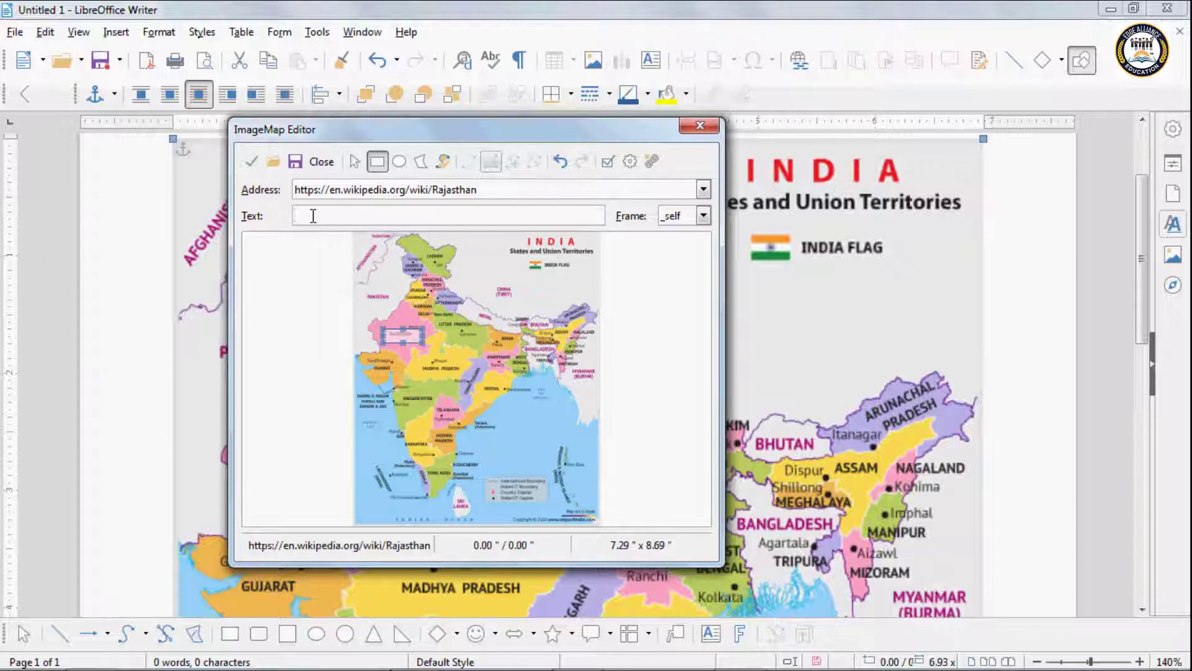
{"action": "type", "text": "Informa"}
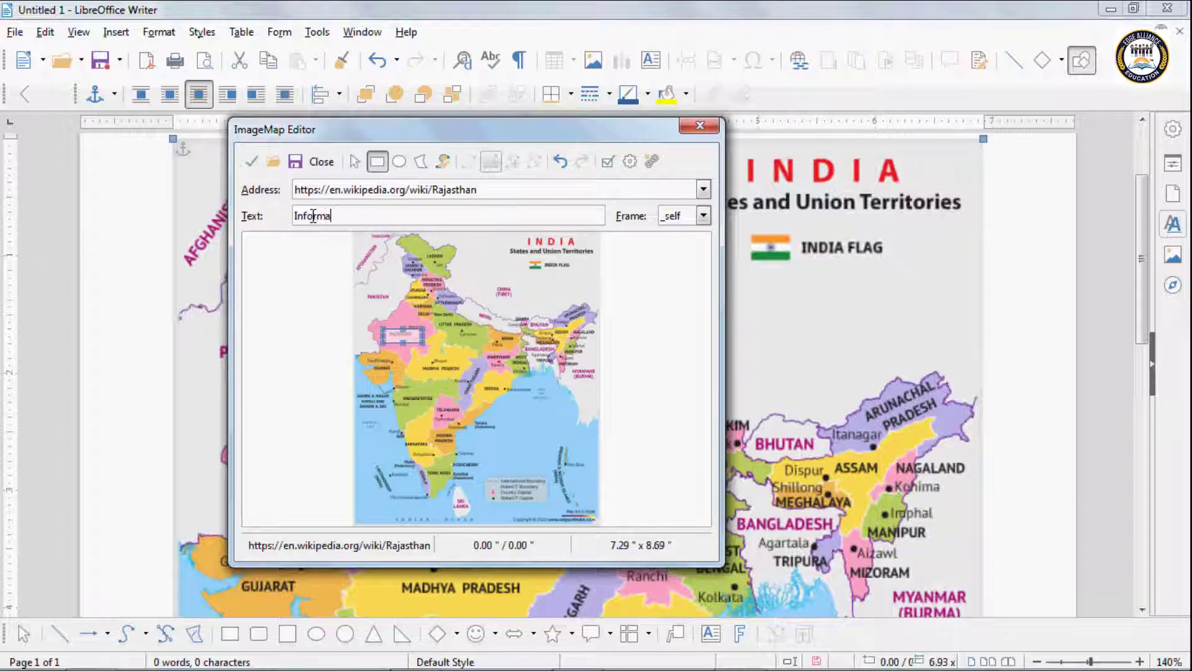
{"action": "type", "text": "tion"}
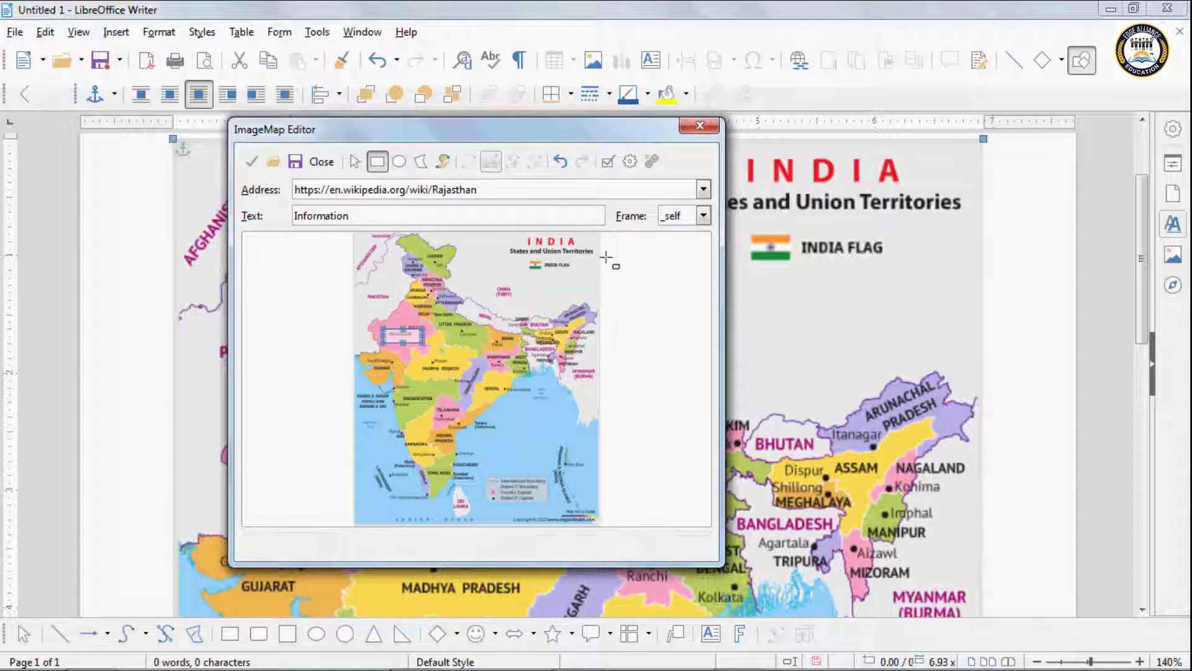
{"action": "left_click", "coordinate": [703, 215]}
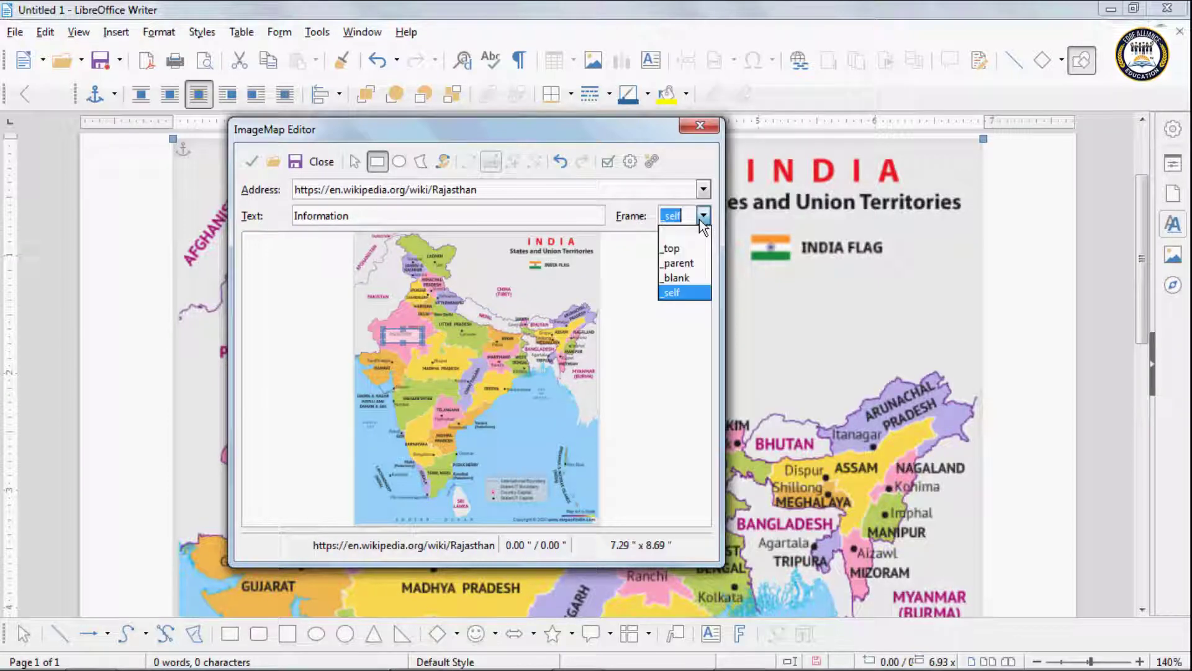
{"action": "left_click", "coordinate": [687, 276]}
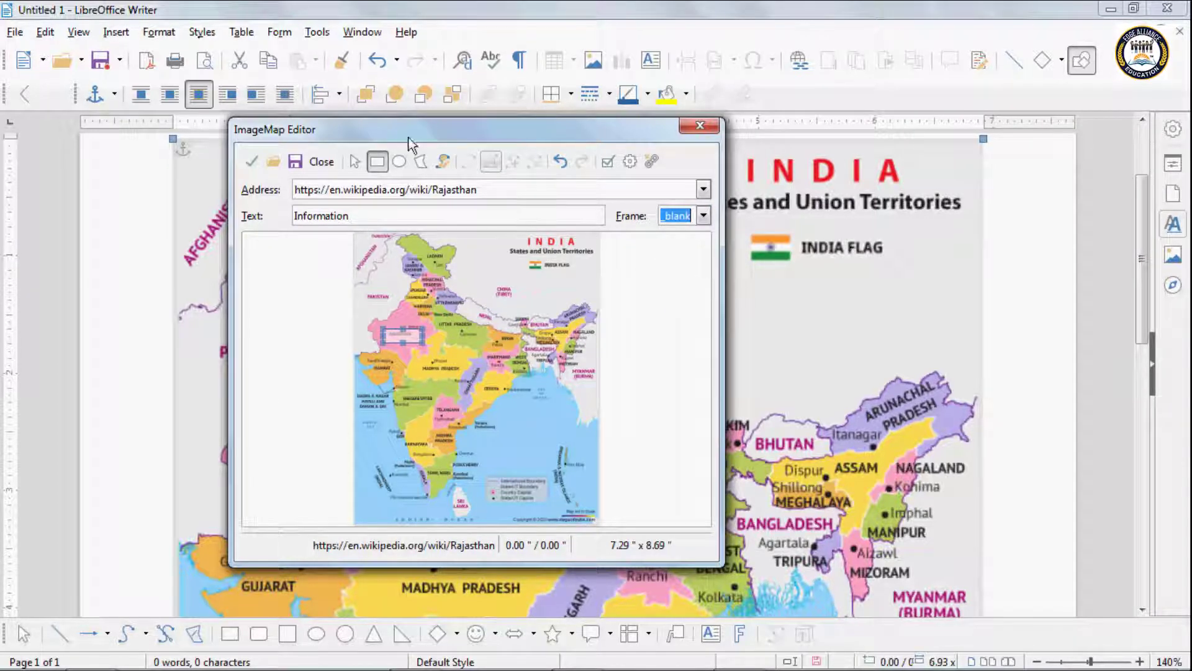
{"action": "left_click", "coordinate": [252, 168]}
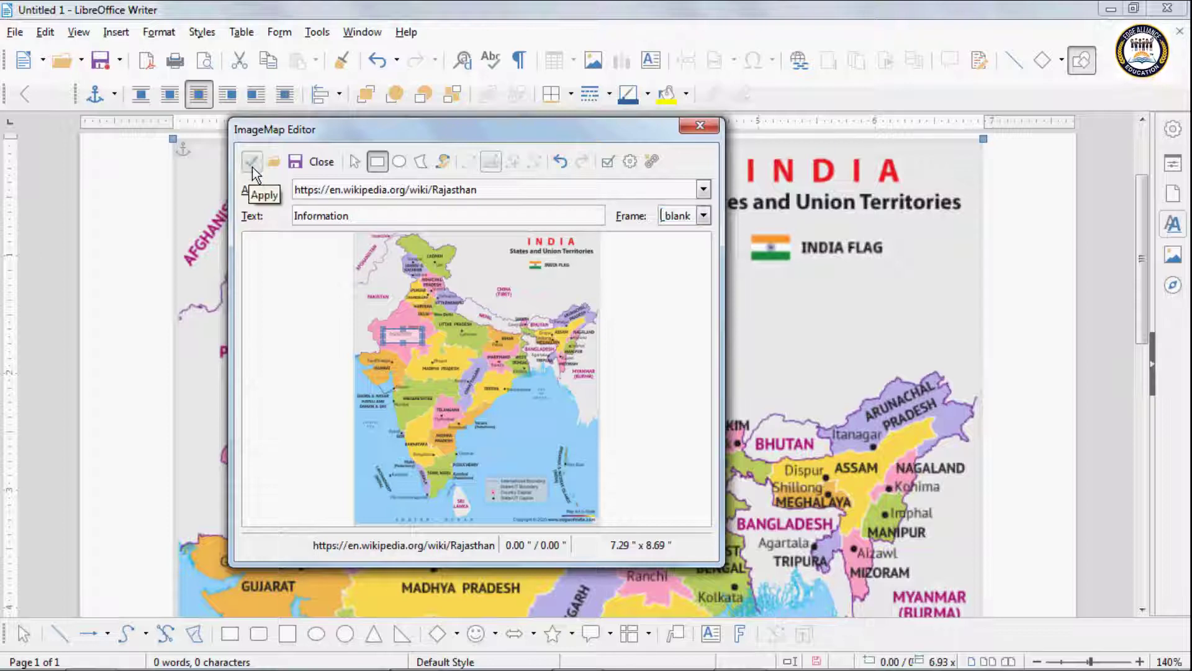
Step: Save the image map to the Desktop as q1 in MAP - CERN format
{"action": "left_click", "coordinate": [296, 163]}
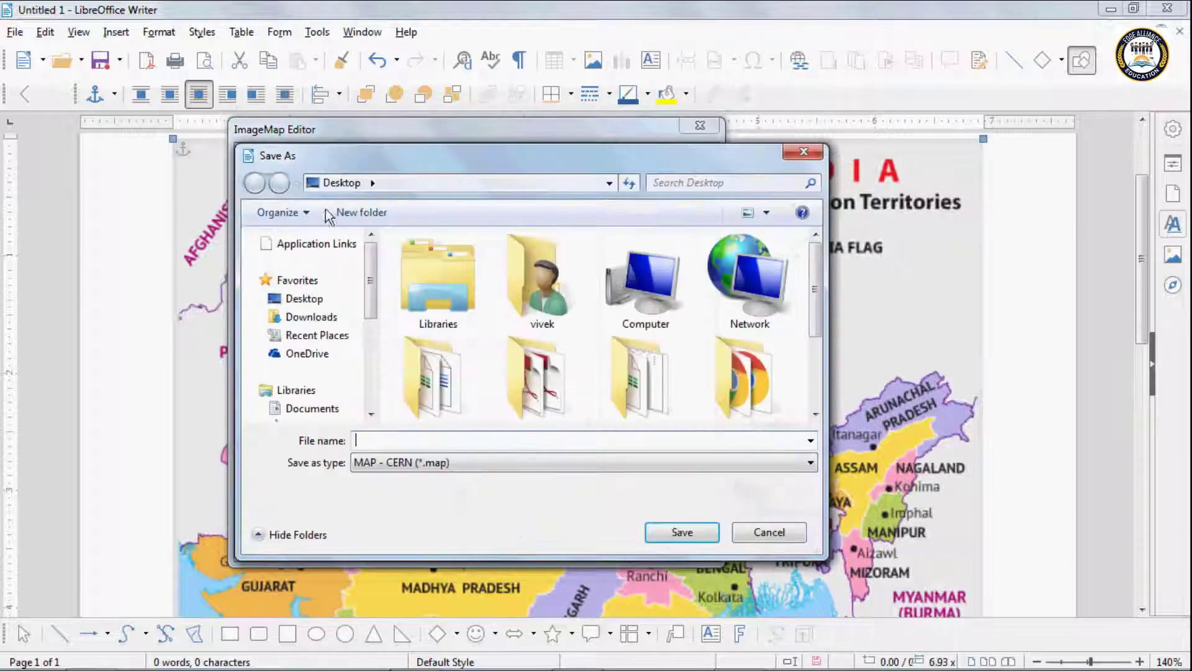
{"action": "left_click", "coordinate": [303, 298]}
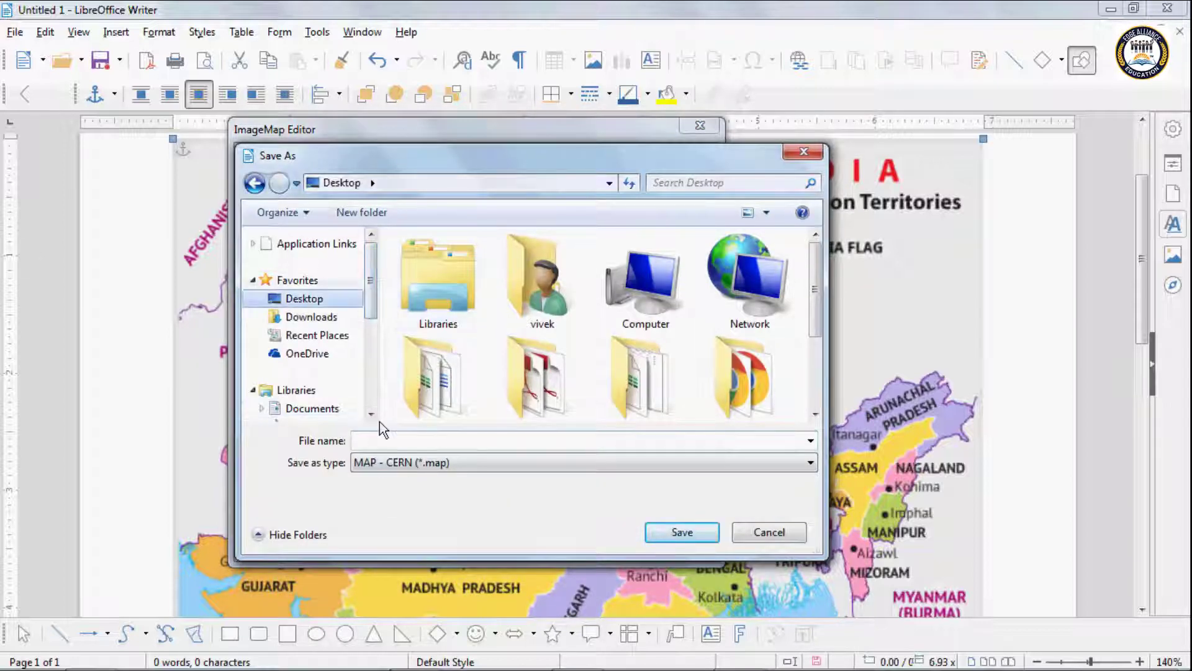
{"action": "left_click", "coordinate": [373, 440]}
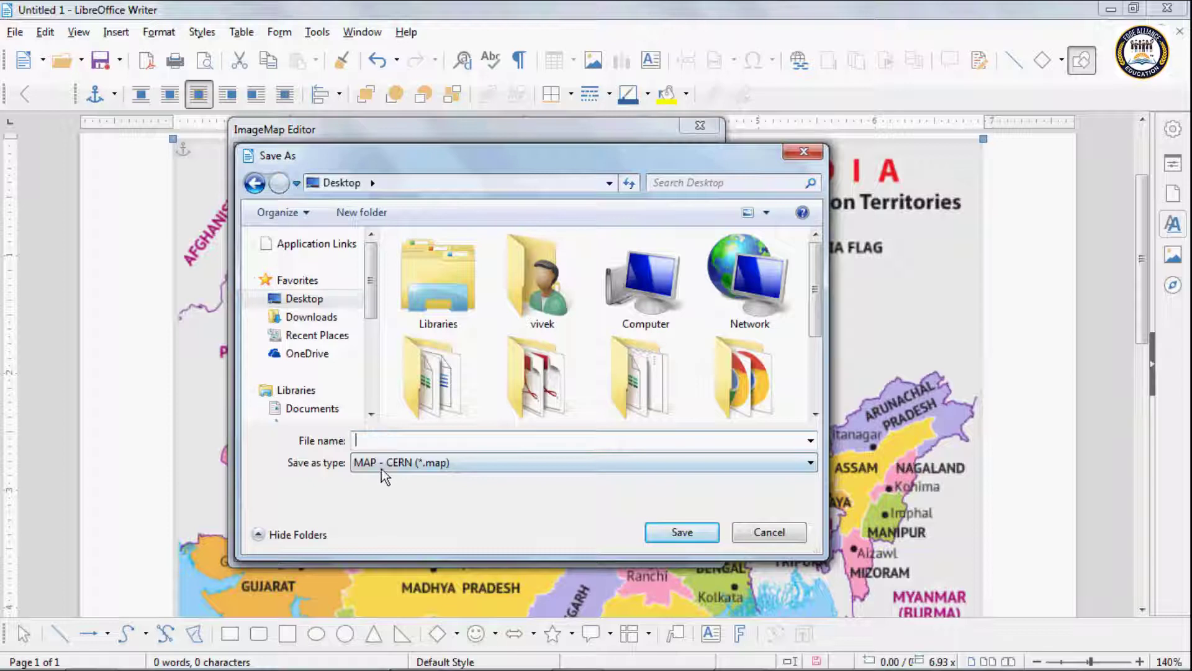
{"action": "left_click", "coordinate": [381, 467]}
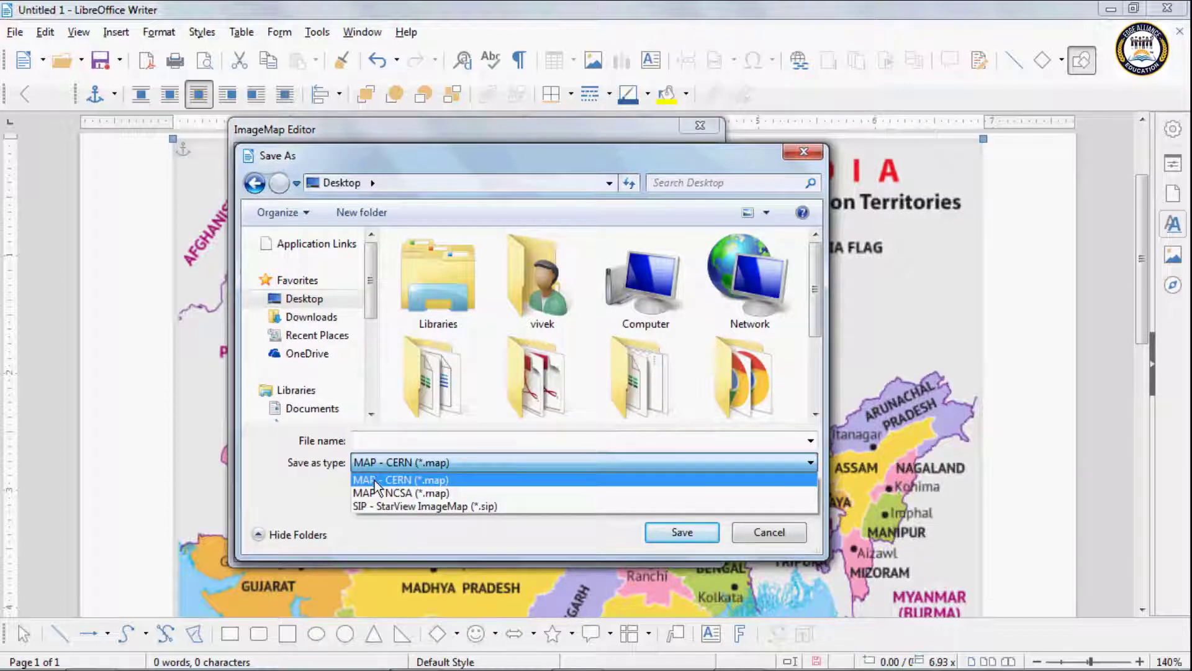
{"action": "left_click", "coordinate": [437, 482]}
{"action": "left_click", "coordinate": [381, 441]}
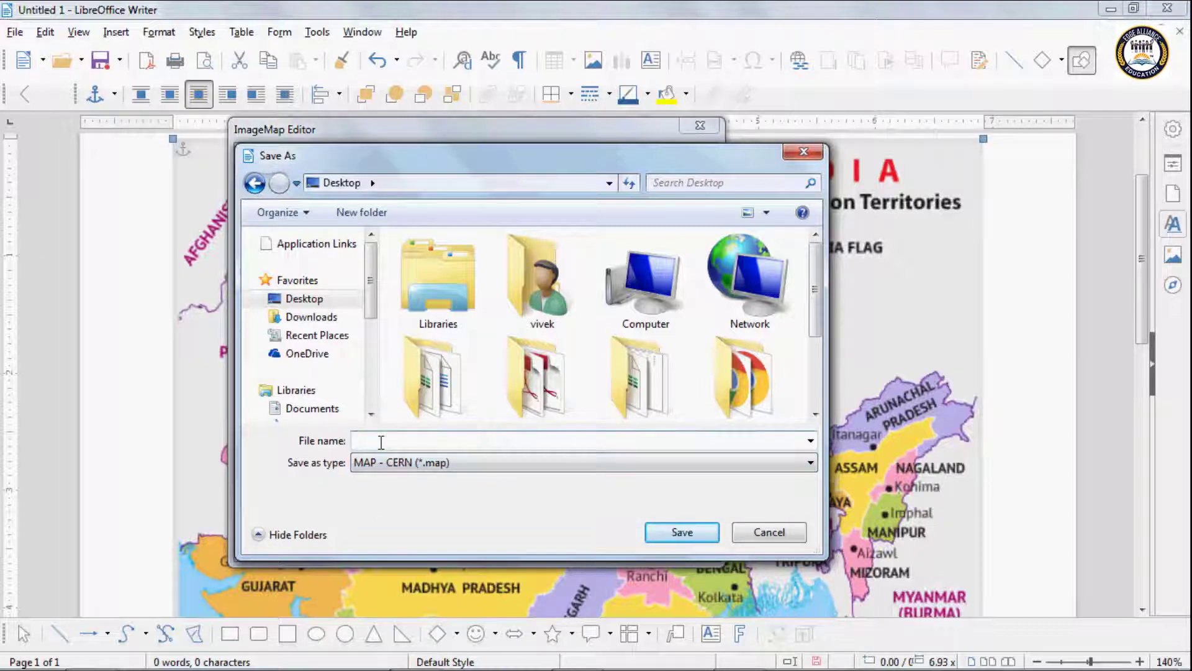
{"action": "type", "text": "q1"}
{"action": "left_click", "coordinate": [704, 535]}
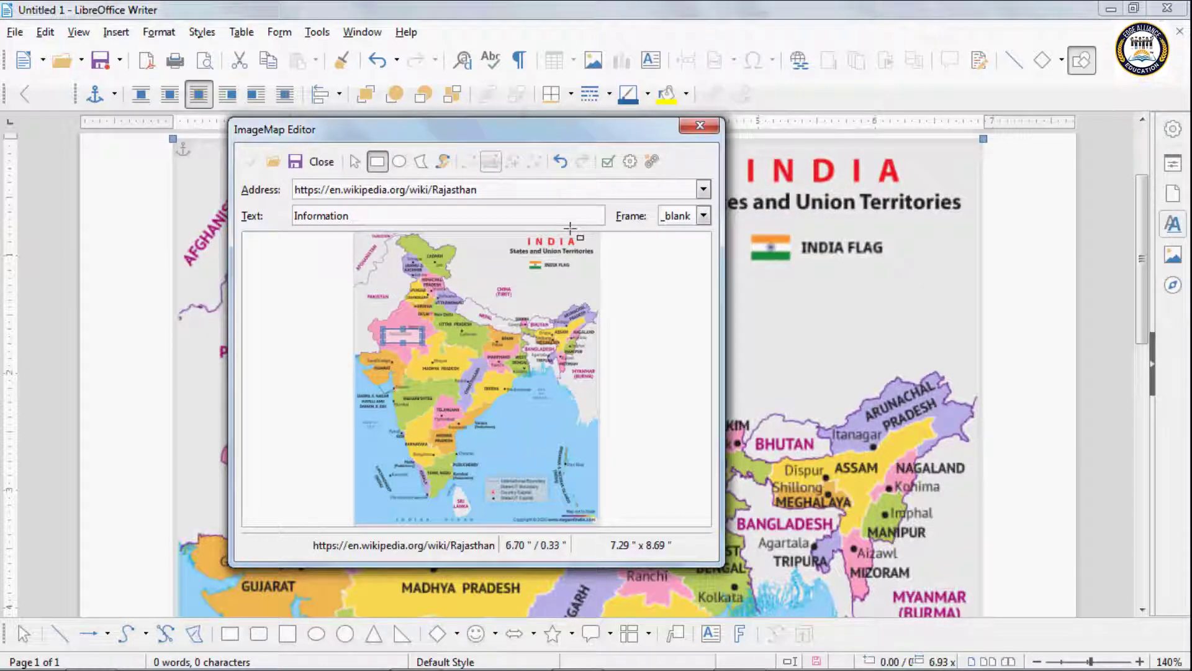
Step: Close the ImageMap Editor, then view and cancel the map's Image properties
{"action": "left_click", "coordinate": [321, 162]}
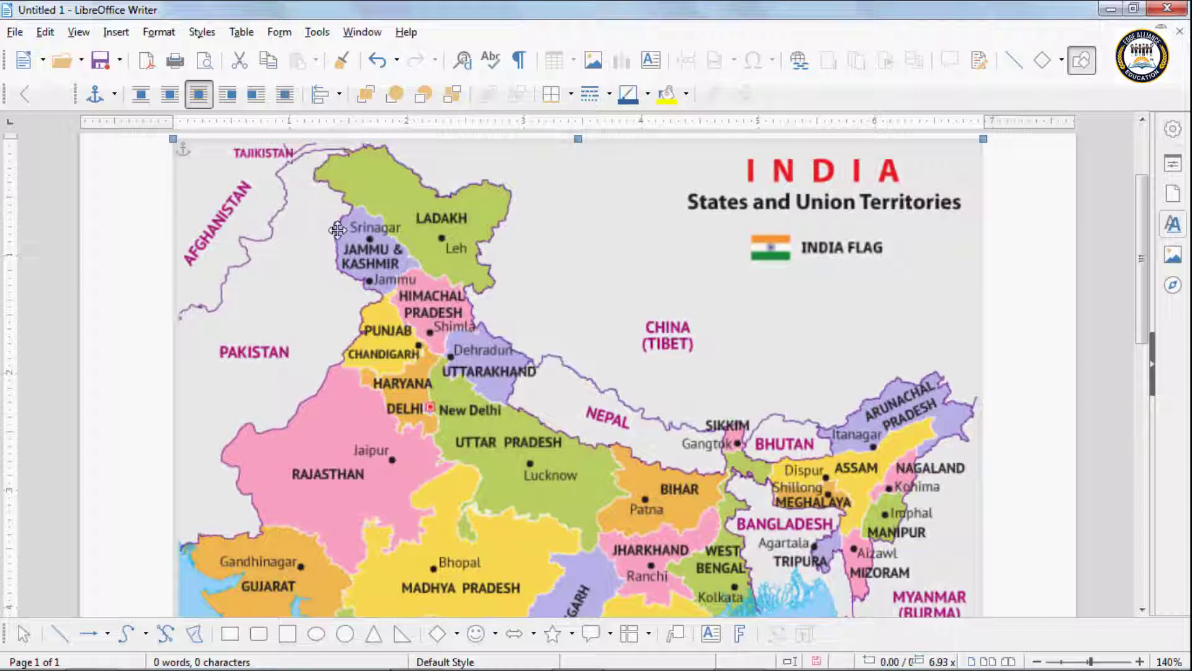
{"action": "double_click", "coordinate": [329, 474]}
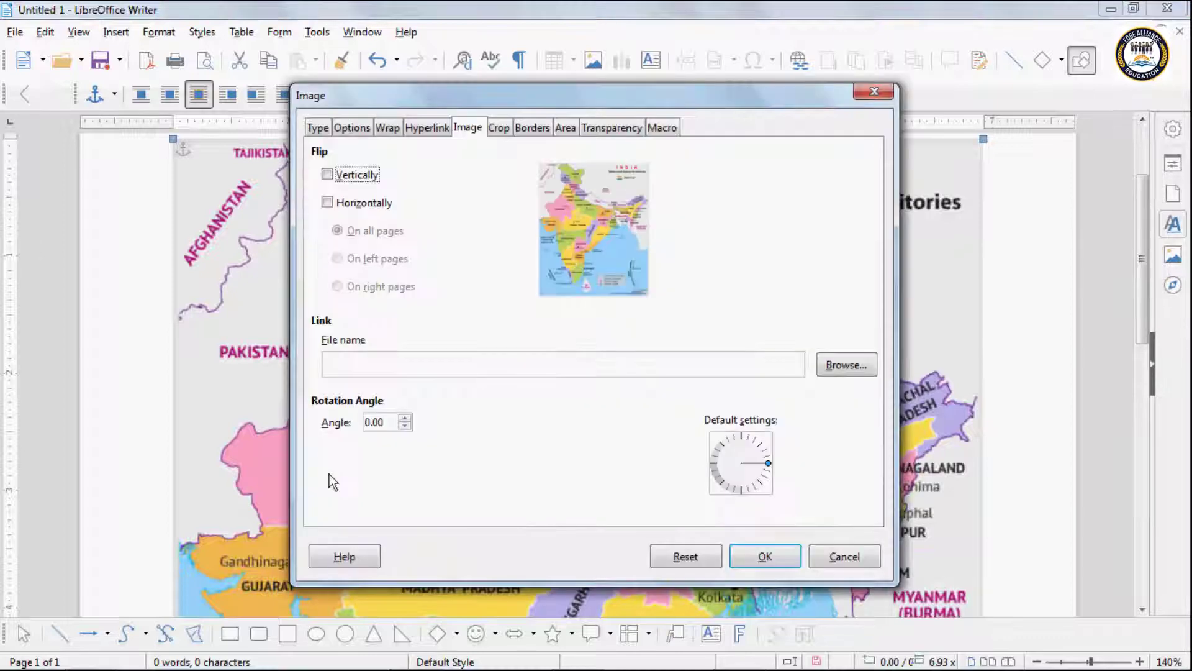
{"action": "left_click", "coordinate": [837, 555]}
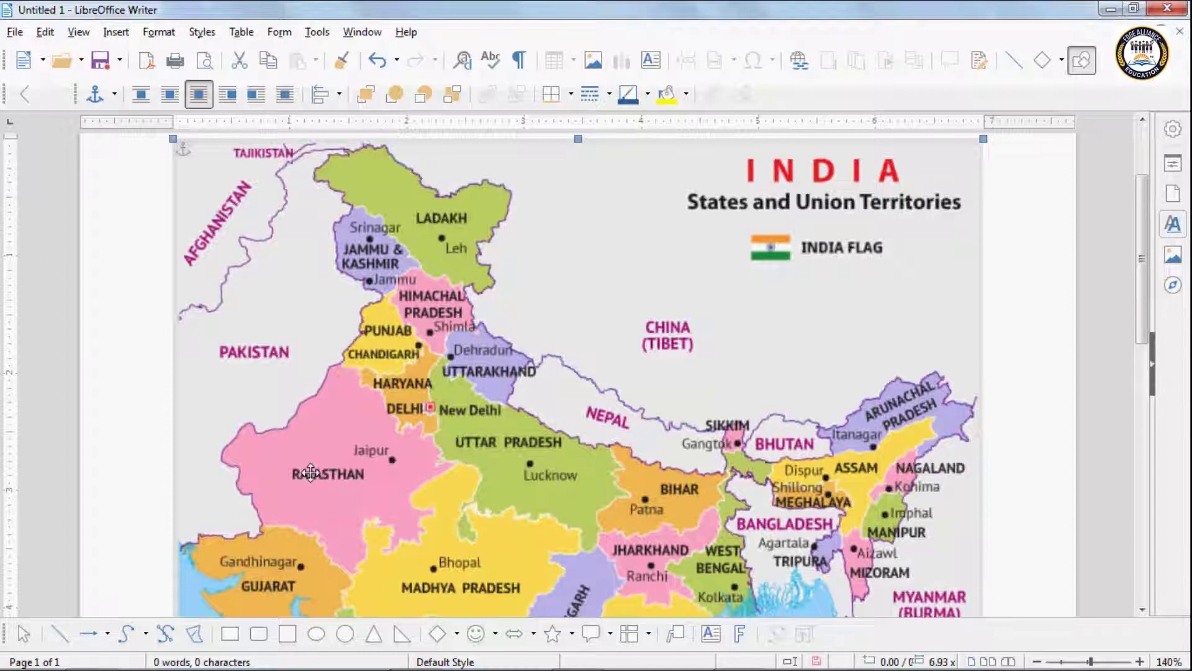
Step: Open the Edit menu to view its ImageMap and Object entries
{"action": "left_click", "coordinate": [45, 34]}
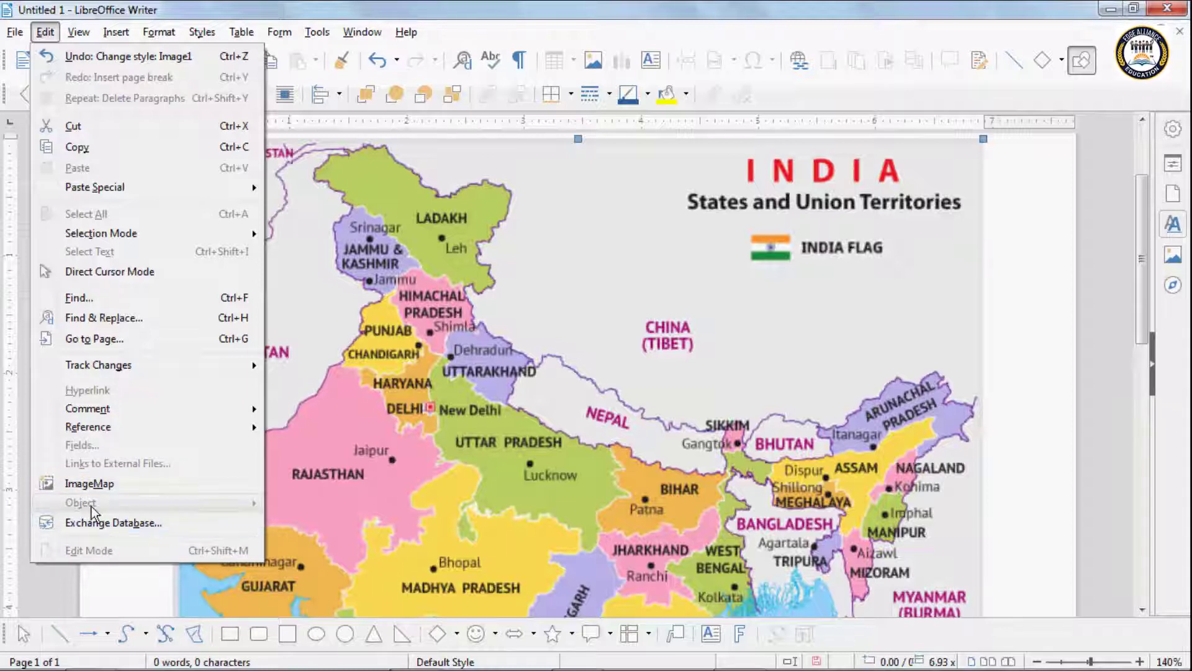
Step: Delete the selected India map image and check Edit > Undo: Delete Image
{"action": "left_click", "coordinate": [783, 275]}
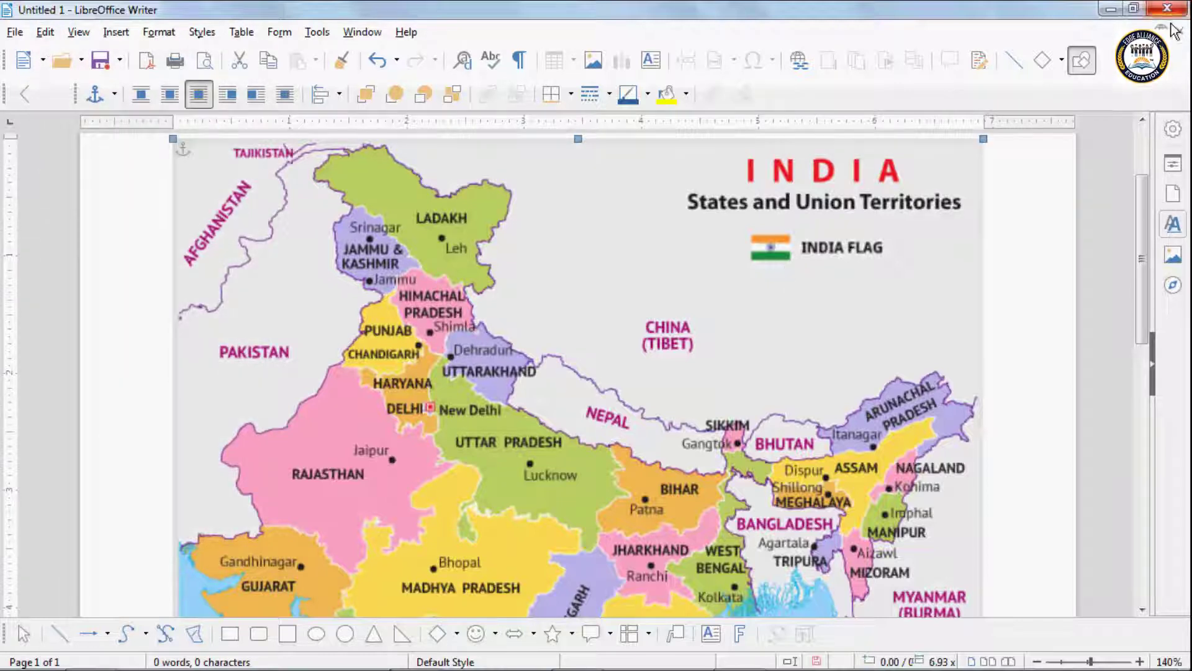
{"action": "key", "text": "Delete"}
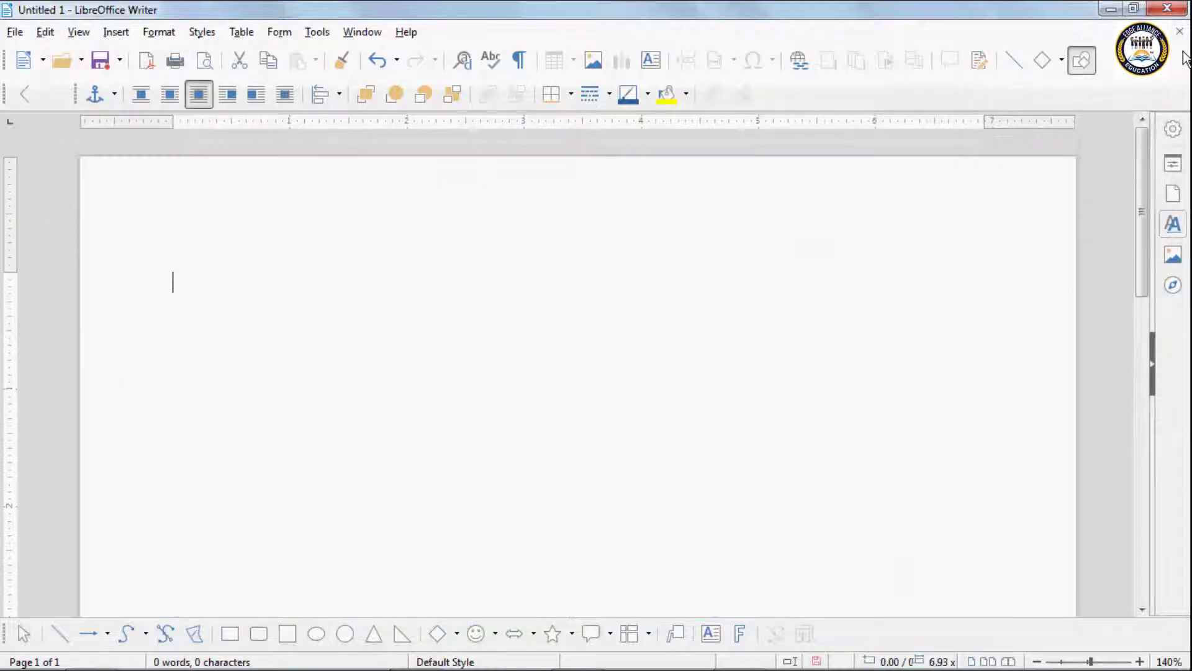
{"action": "left_click", "coordinate": [45, 32]}
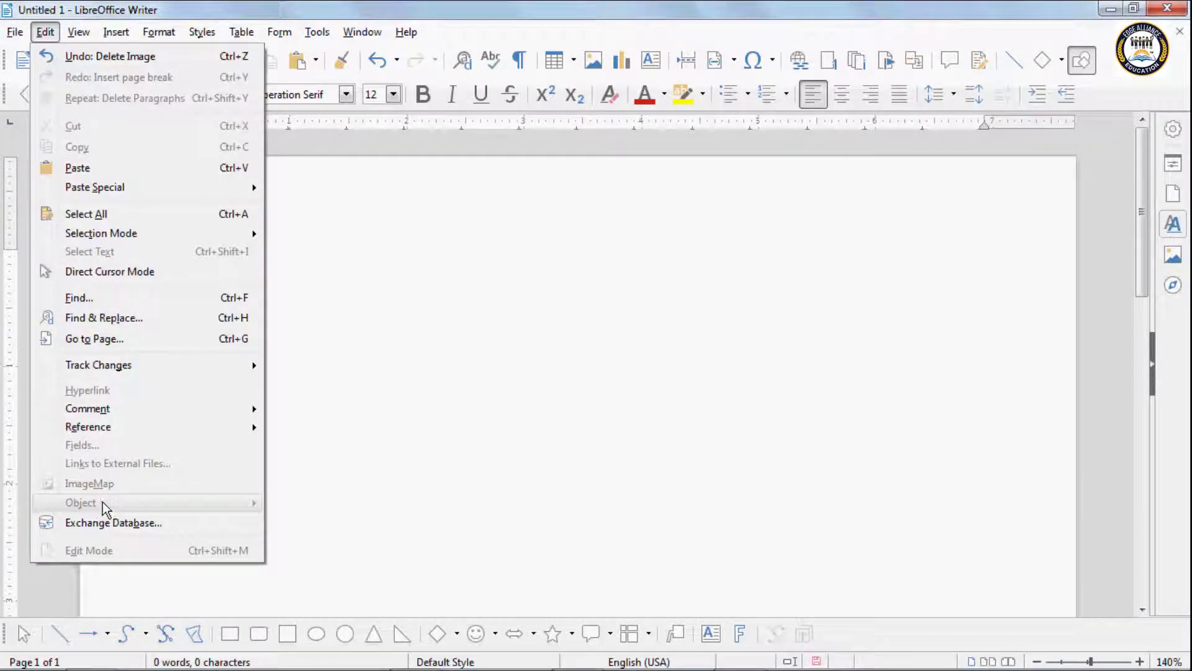
{"action": "left_click", "coordinate": [445, 434]}
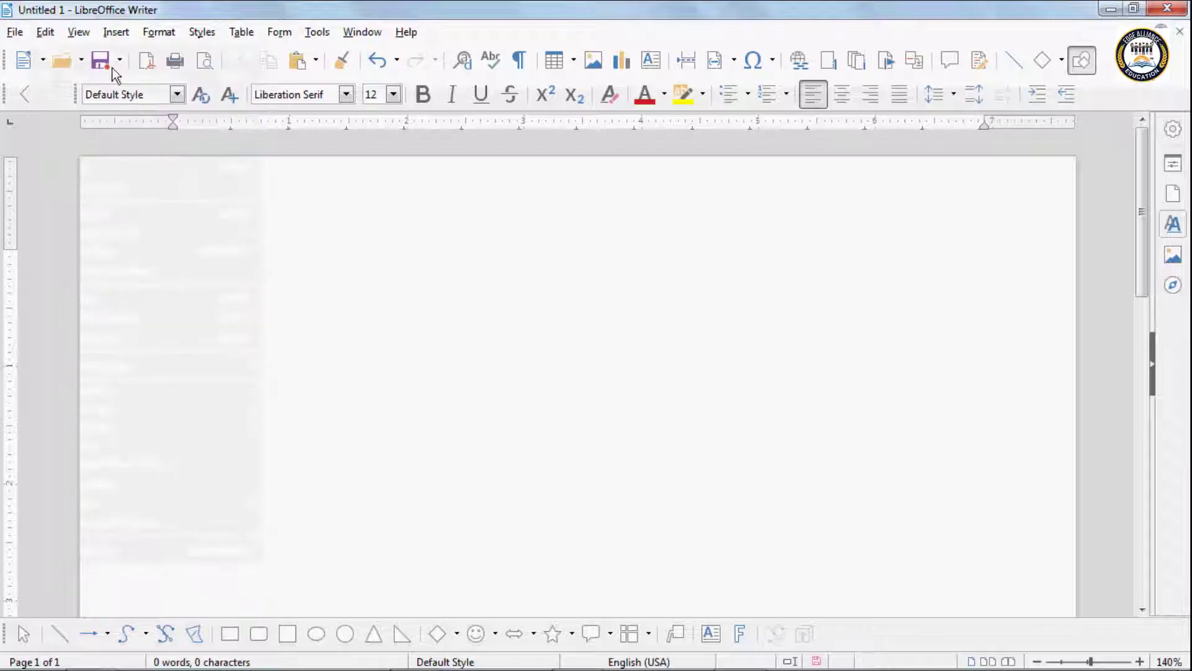
{"action": "left_click", "coordinate": [116, 32]}
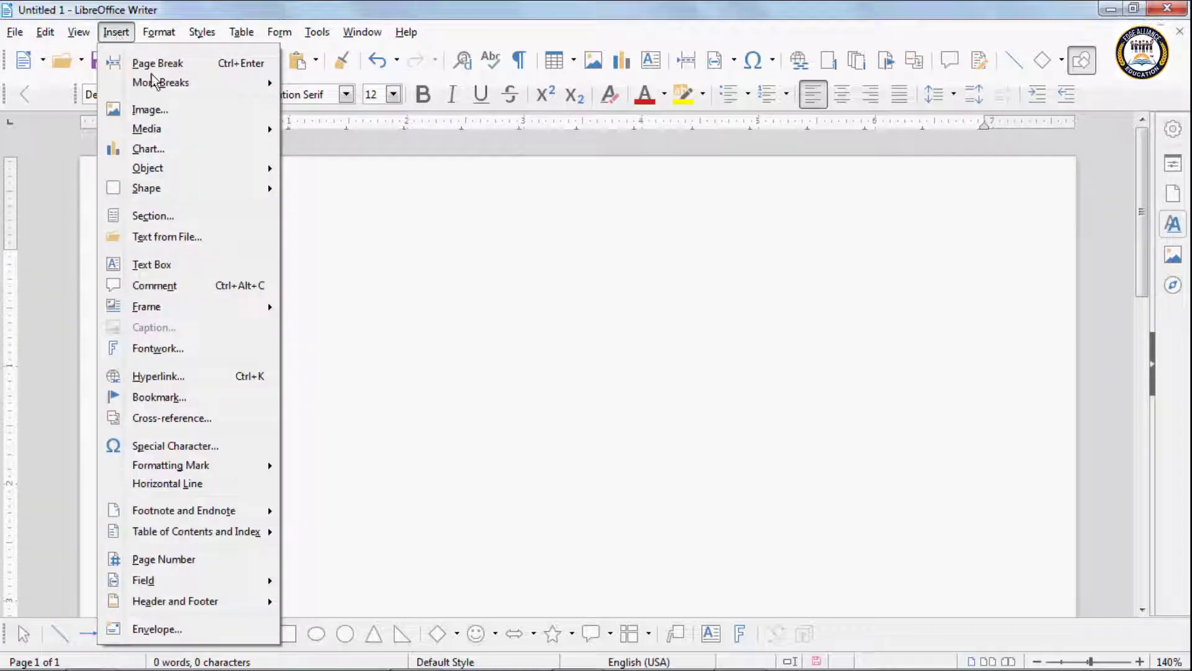
Step: Insert an OLE object of type LibreOffice 6.2 Drawing into the page
{"action": "mouse_move", "coordinate": [195, 129]}
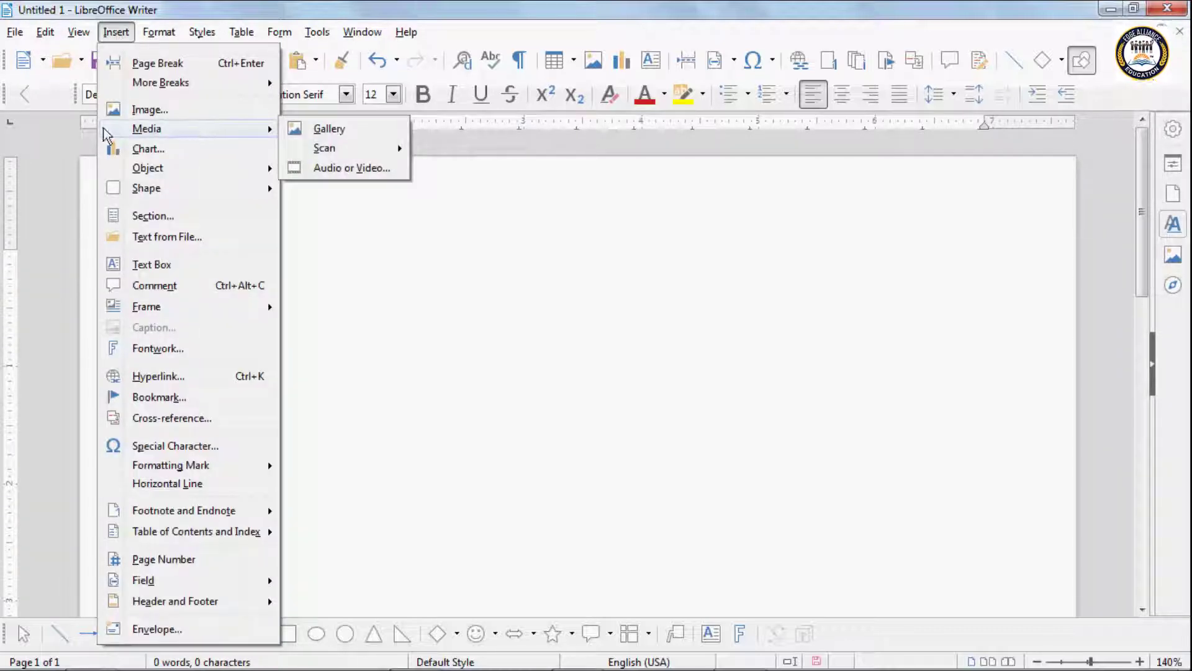
{"action": "mouse_move", "coordinate": [153, 169]}
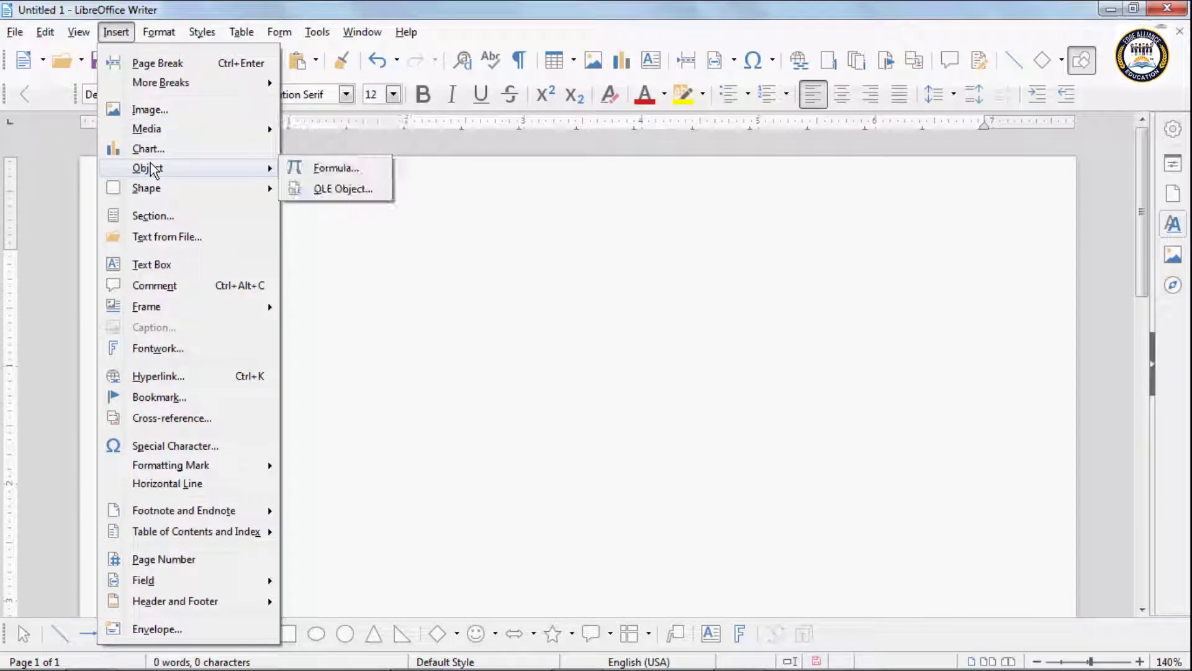
{"action": "left_click", "coordinate": [324, 190]}
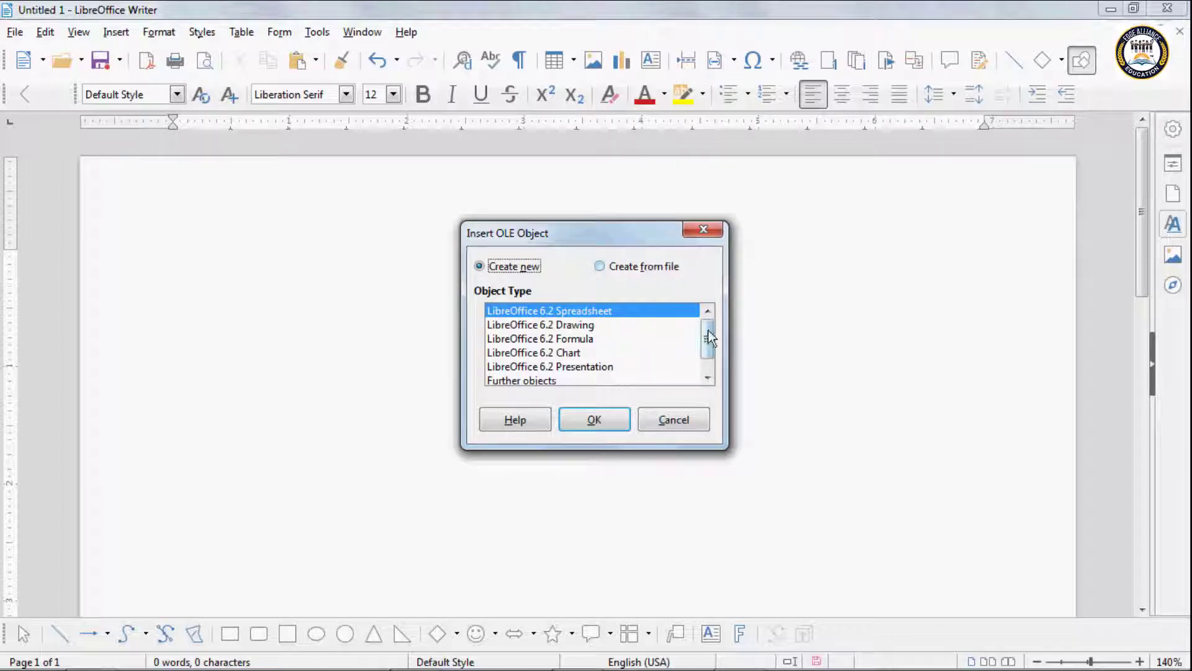
{"action": "mouse_move", "coordinate": [708, 331]}
{"action": "left_mouse_down"}
{"action": "mouse_move", "coordinate": [711, 346]}
{"action": "mouse_move", "coordinate": [708, 330]}
{"action": "left_mouse_up"}
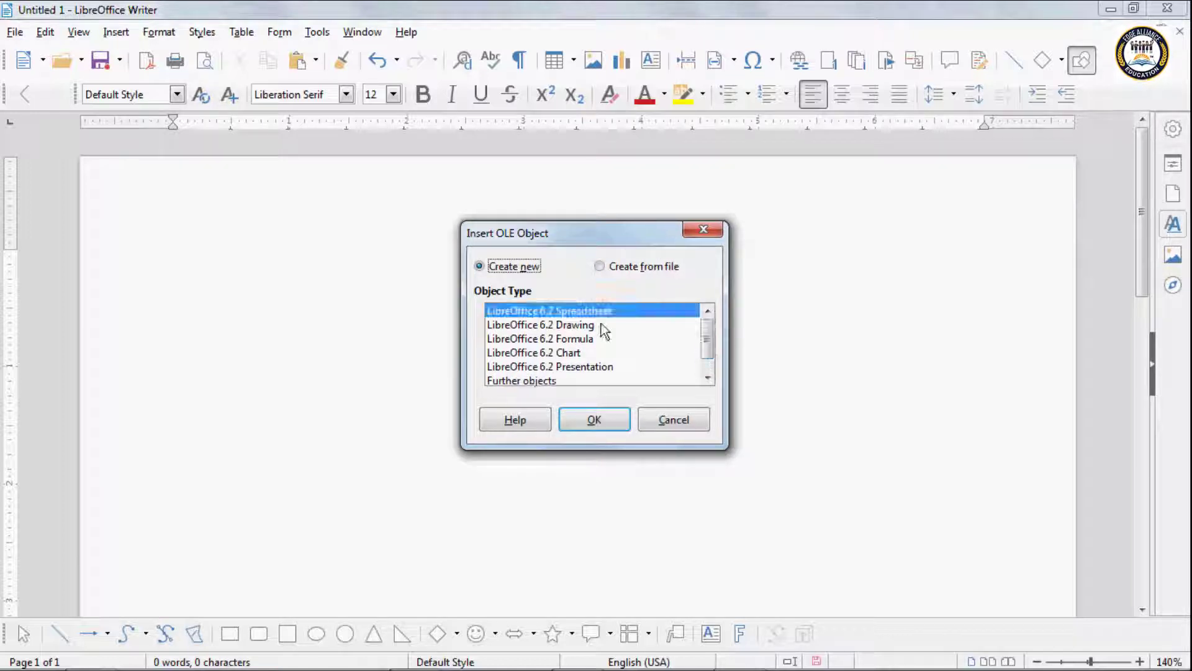
{"action": "left_click", "coordinate": [581, 326]}
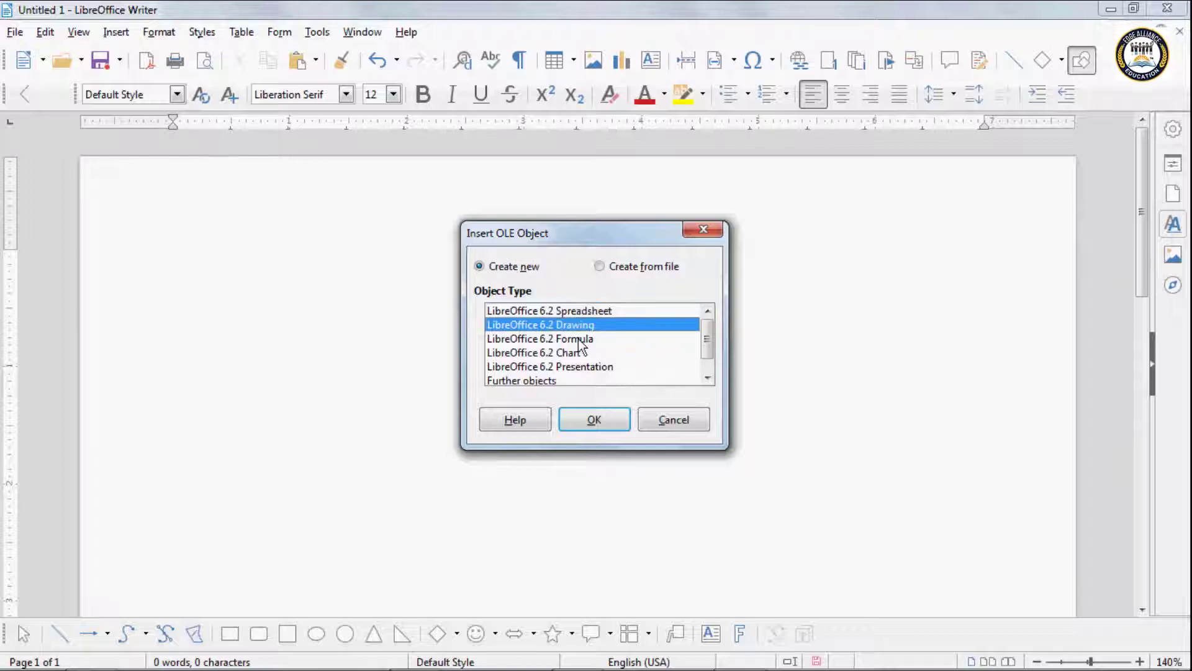
{"action": "left_click", "coordinate": [579, 339]}
{"action": "left_click", "coordinate": [574, 353]}
{"action": "left_click", "coordinate": [572, 367]}
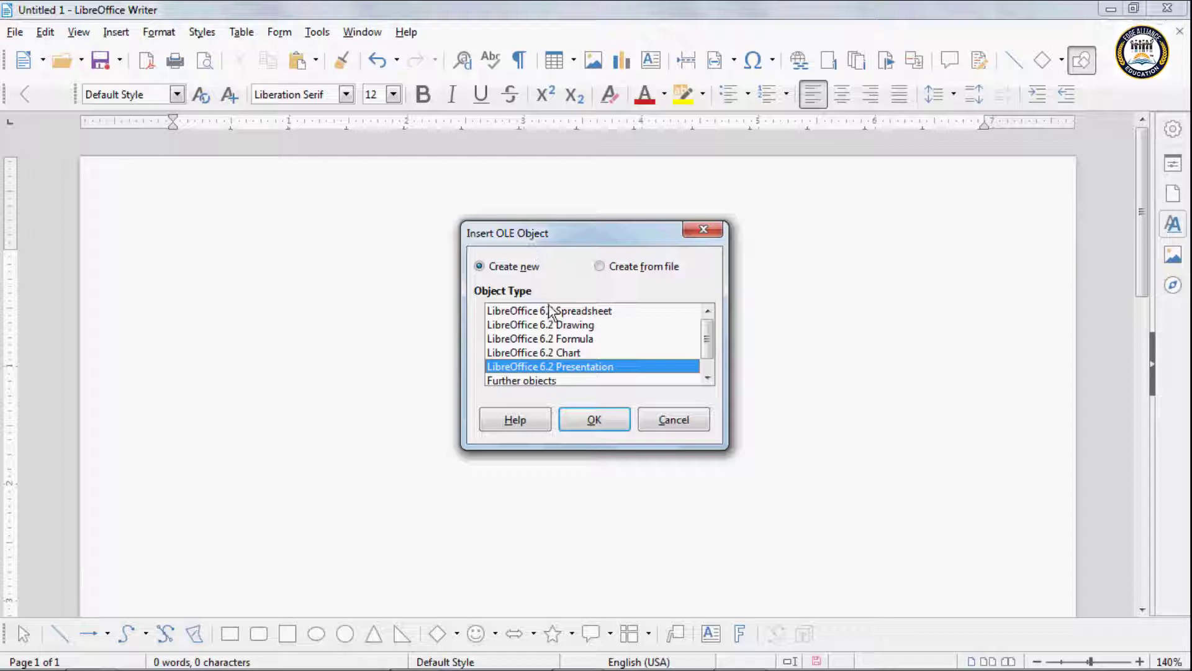
{"action": "left_click", "coordinate": [575, 326]}
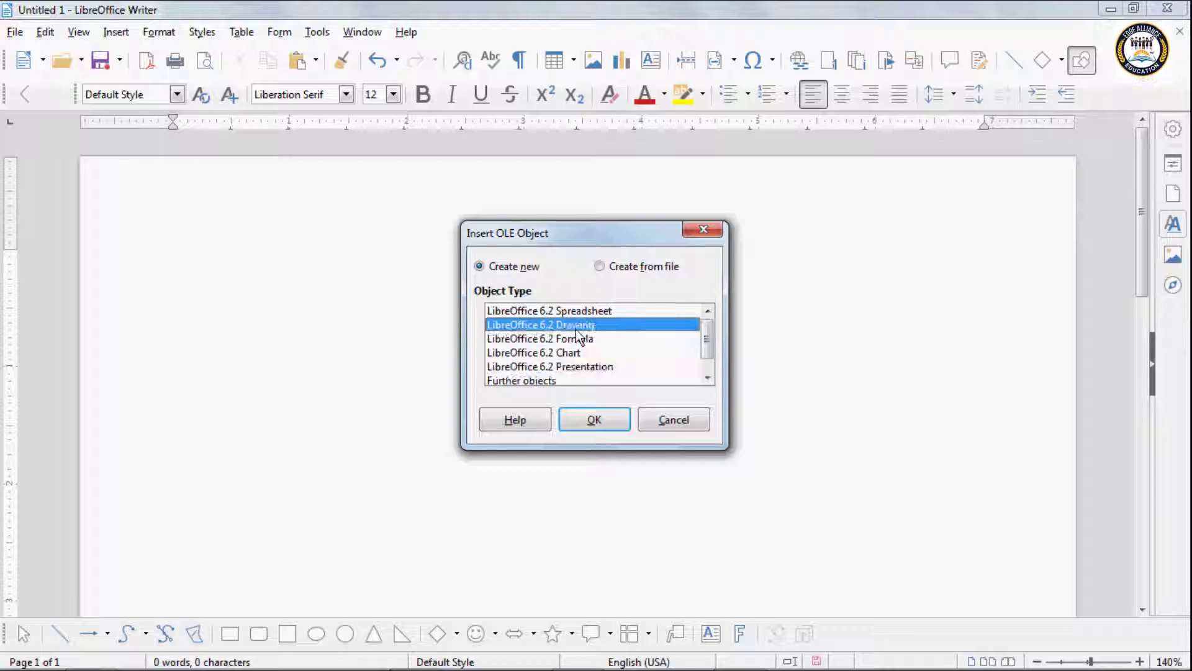
{"action": "left_click", "coordinate": [594, 419]}
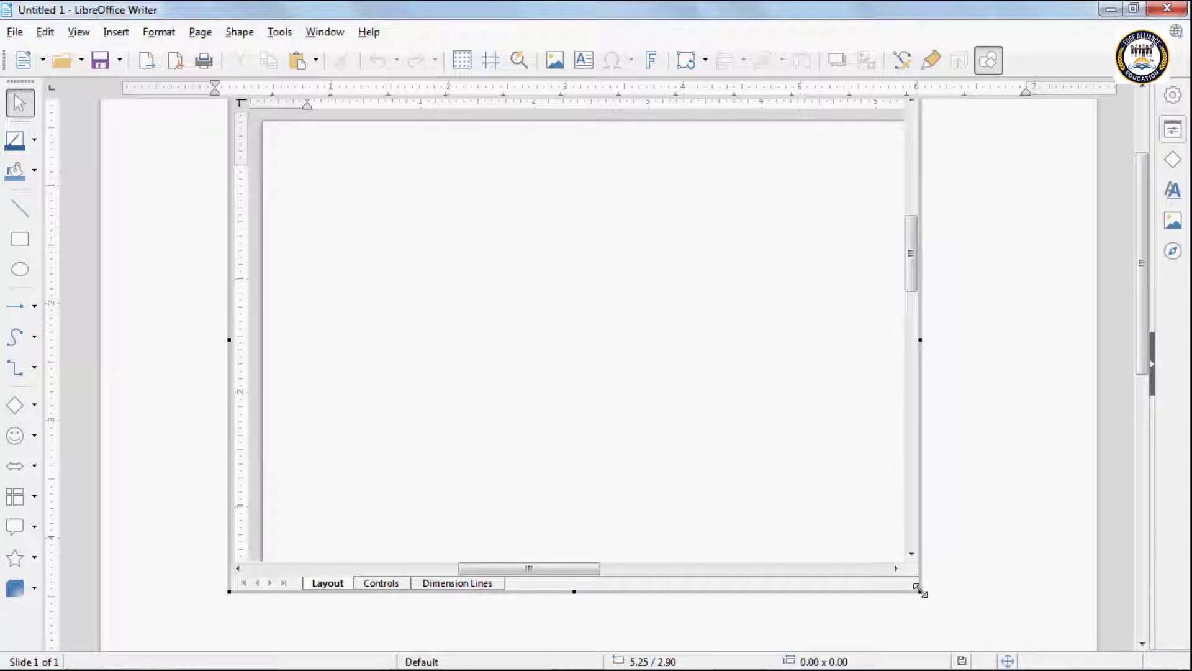
Step: Shrink the drawing frame and draw a large circle with the Ellipse tool
{"action": "left_click_drag", "start_coordinate": [921, 590], "coordinate": [683, 491]}
{"action": "left_click", "coordinate": [20, 268]}
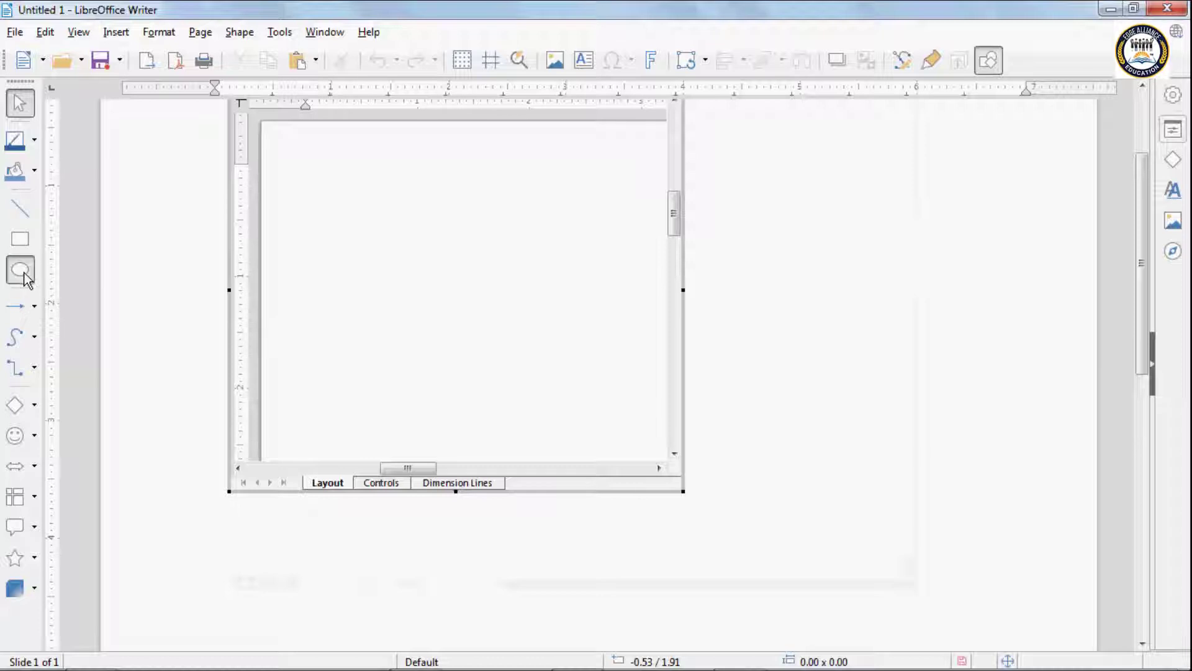
{"action": "left_click_drag", "start_coordinate": [304, 164], "coordinate": [569, 412]}
Step: Fill the circle with Gold, recolour its outline, and shrink the frame further
{"action": "left_click", "coordinate": [34, 171]}
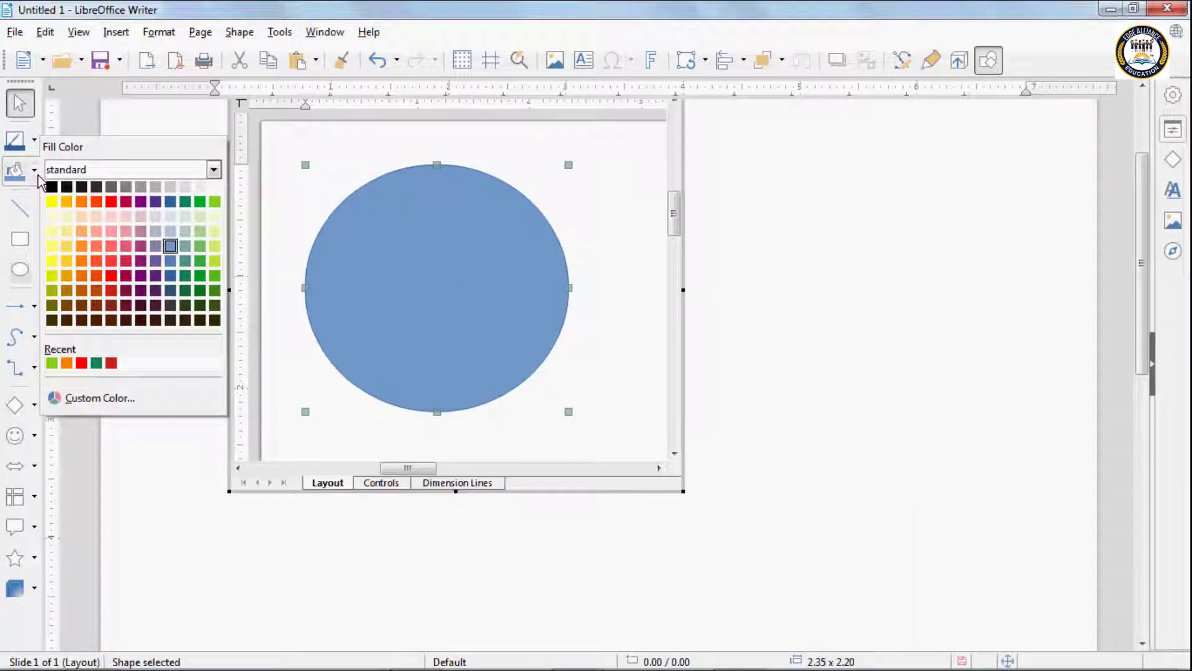
{"action": "left_click", "coordinate": [58, 213]}
{"action": "left_click", "coordinate": [35, 139]}
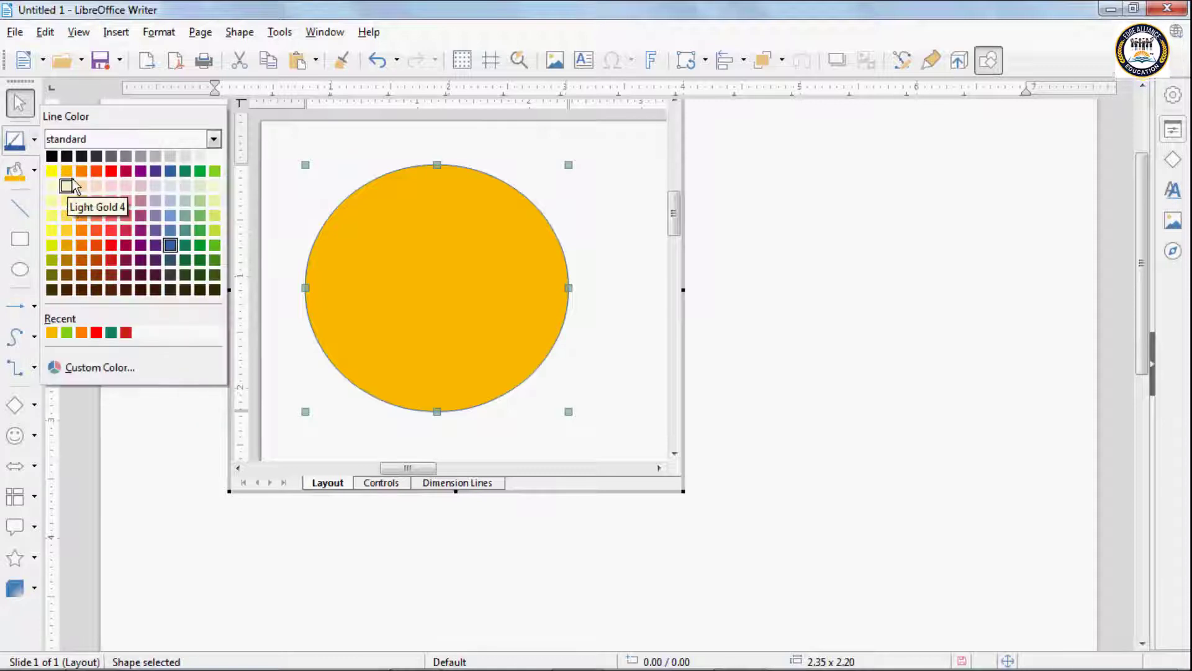
{"action": "left_click", "coordinate": [66, 332]}
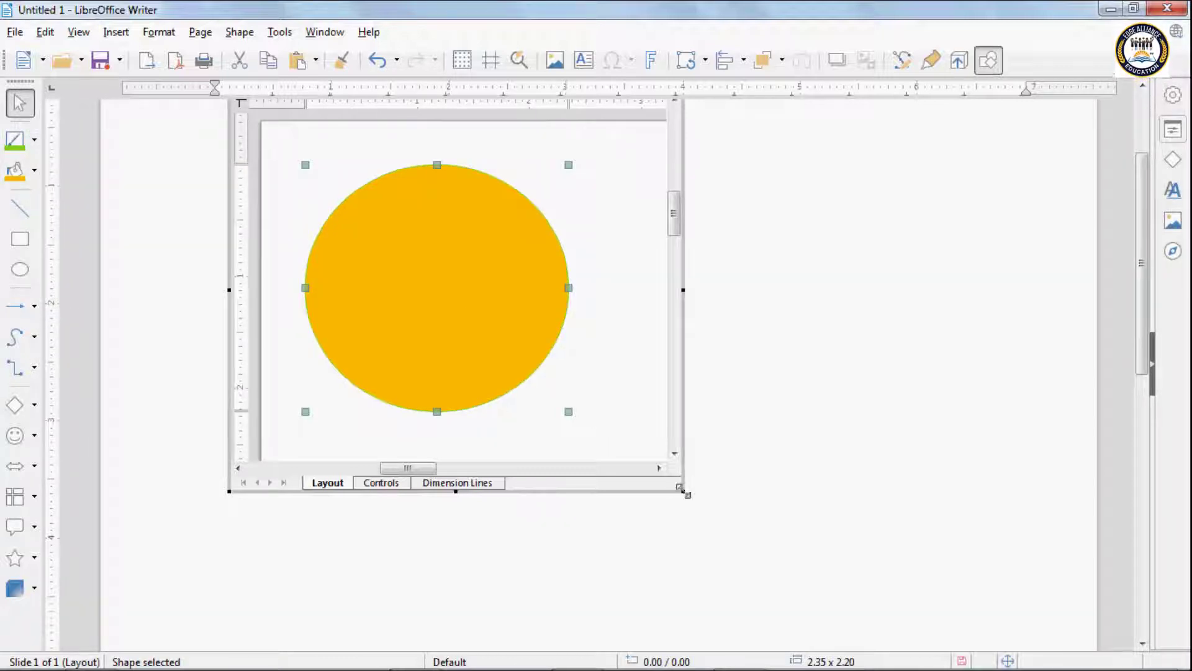
{"action": "left_click_drag", "start_coordinate": [679, 491], "coordinate": [582, 426]}
Step: Leave in-place editing, then reopen the drawing via Edit > Object > Edit
{"action": "left_click", "coordinate": [641, 330]}
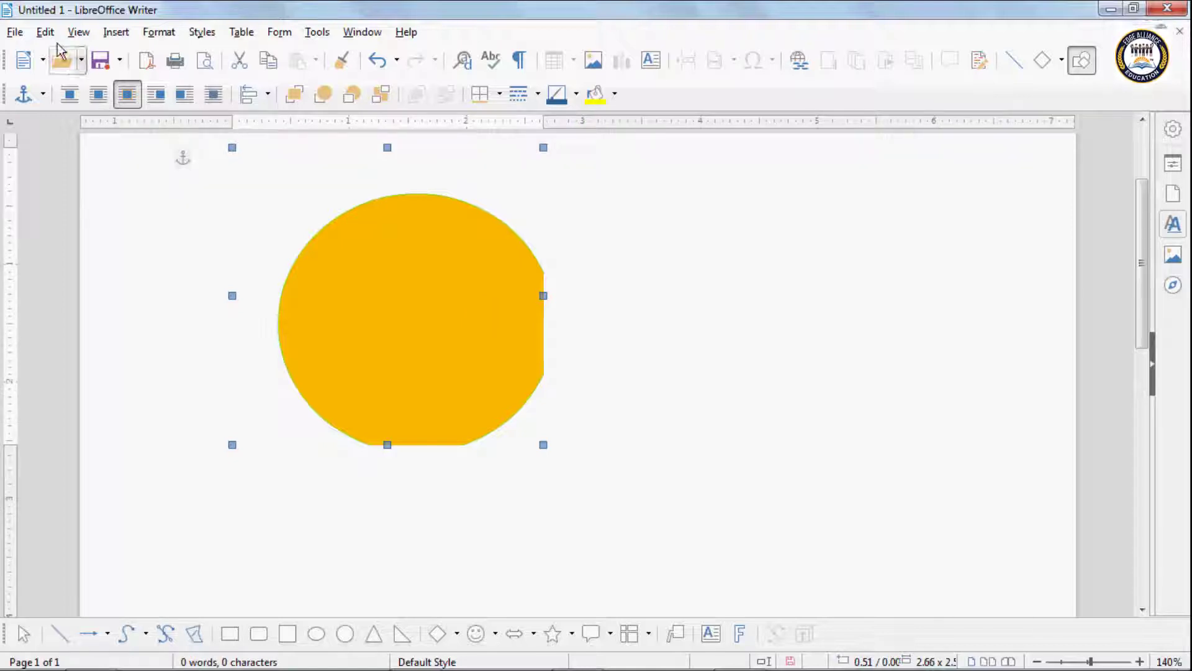
{"action": "left_click", "coordinate": [38, 34]}
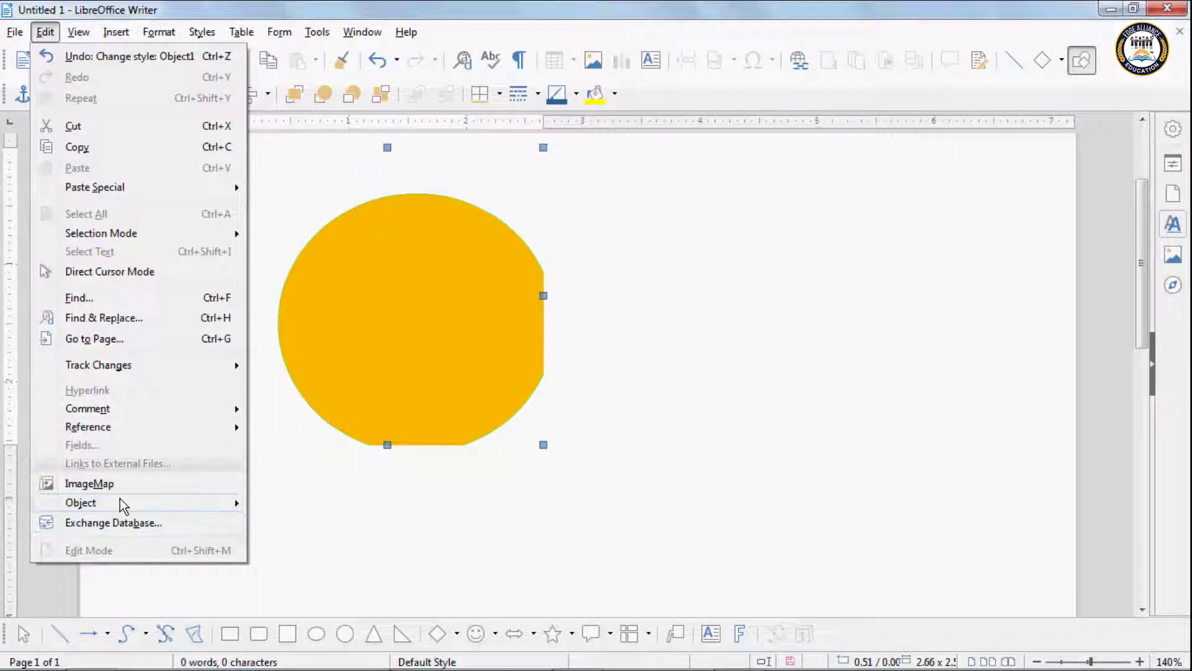
{"action": "mouse_move", "coordinate": [121, 500]}
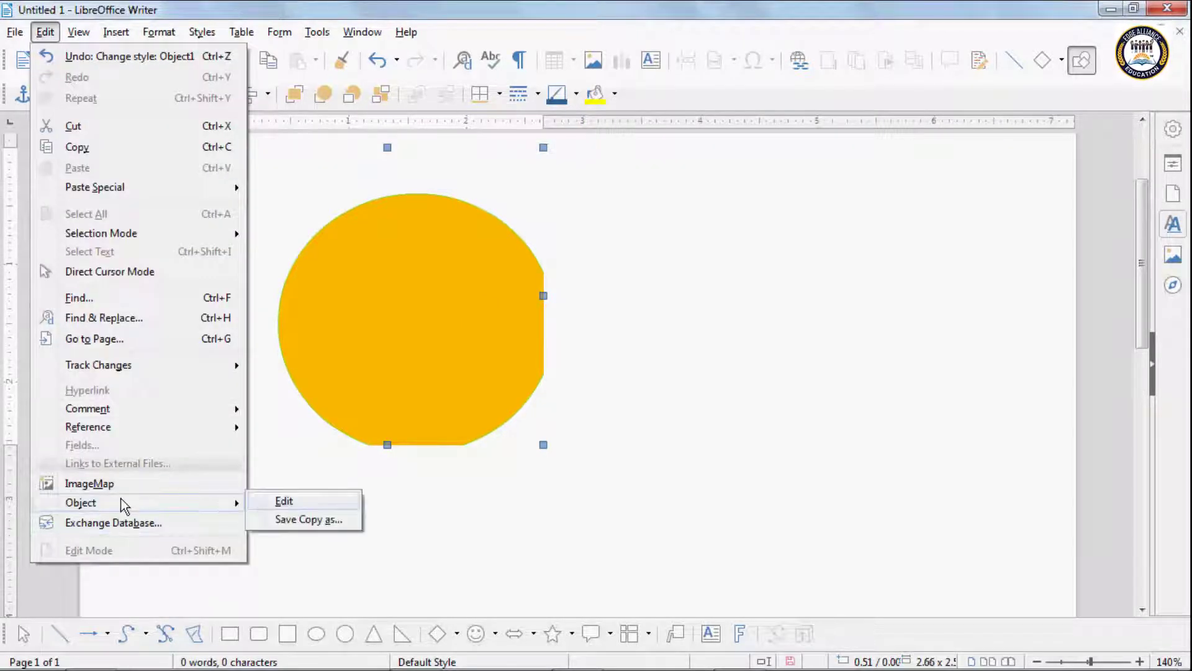
{"action": "left_click", "coordinate": [292, 503]}
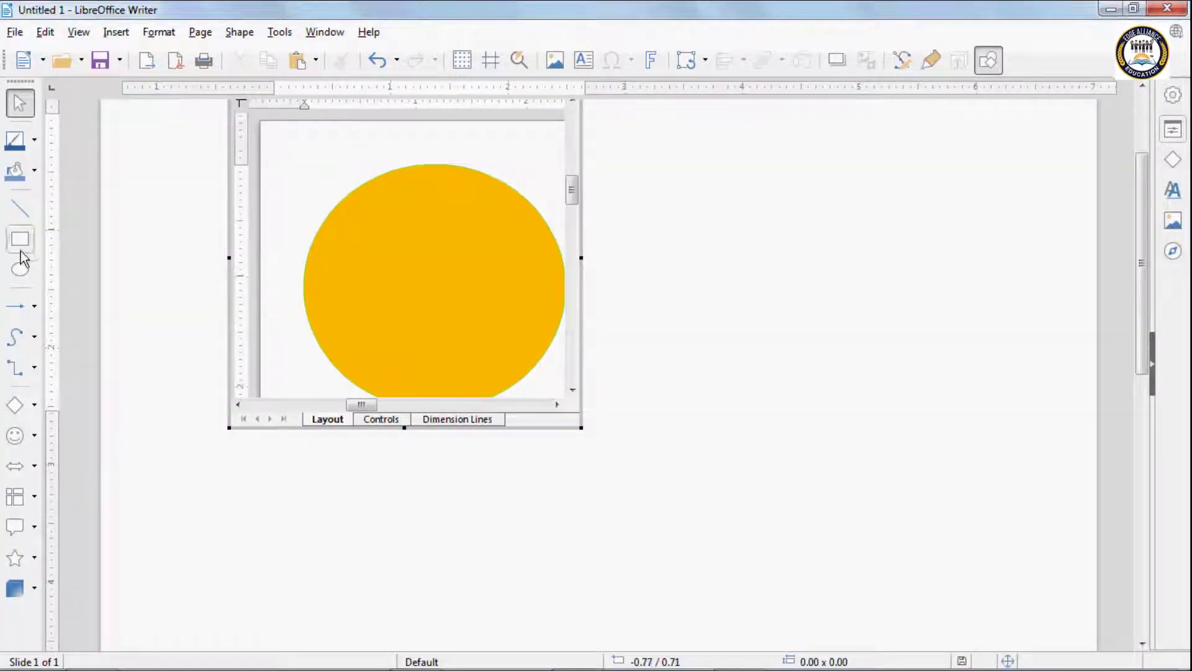
Step: Draw a 3D Sphere over the gold circle, then enlarge and centre it
{"action": "left_click", "coordinate": [35, 588]}
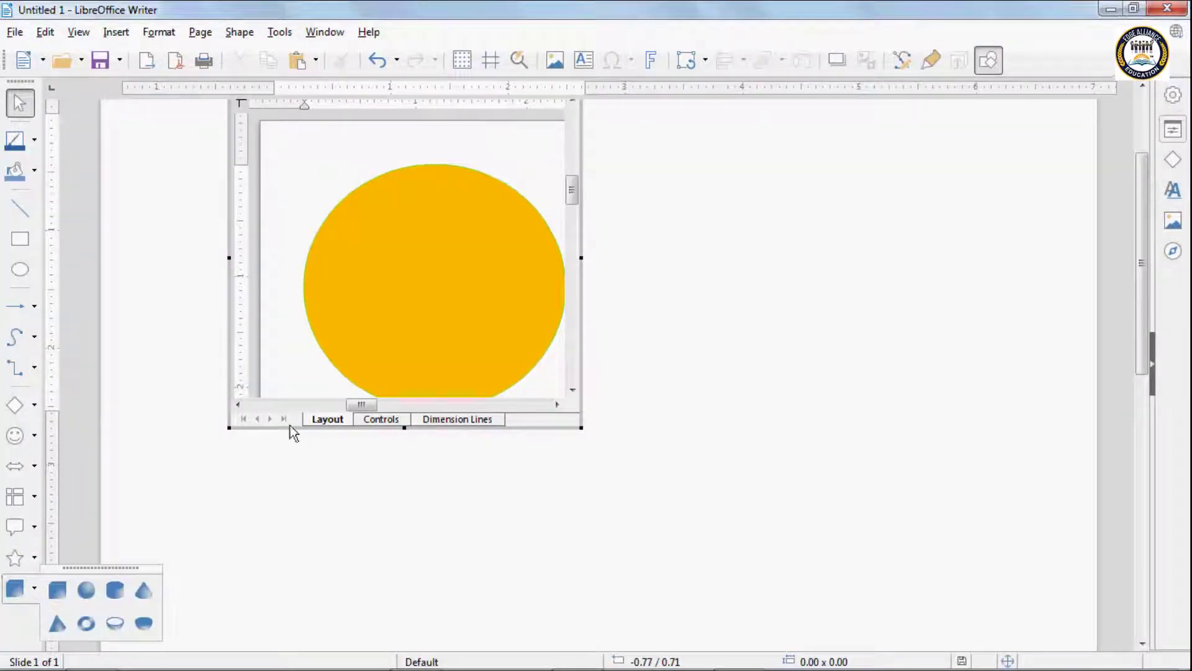
{"action": "left_click", "coordinate": [87, 590]}
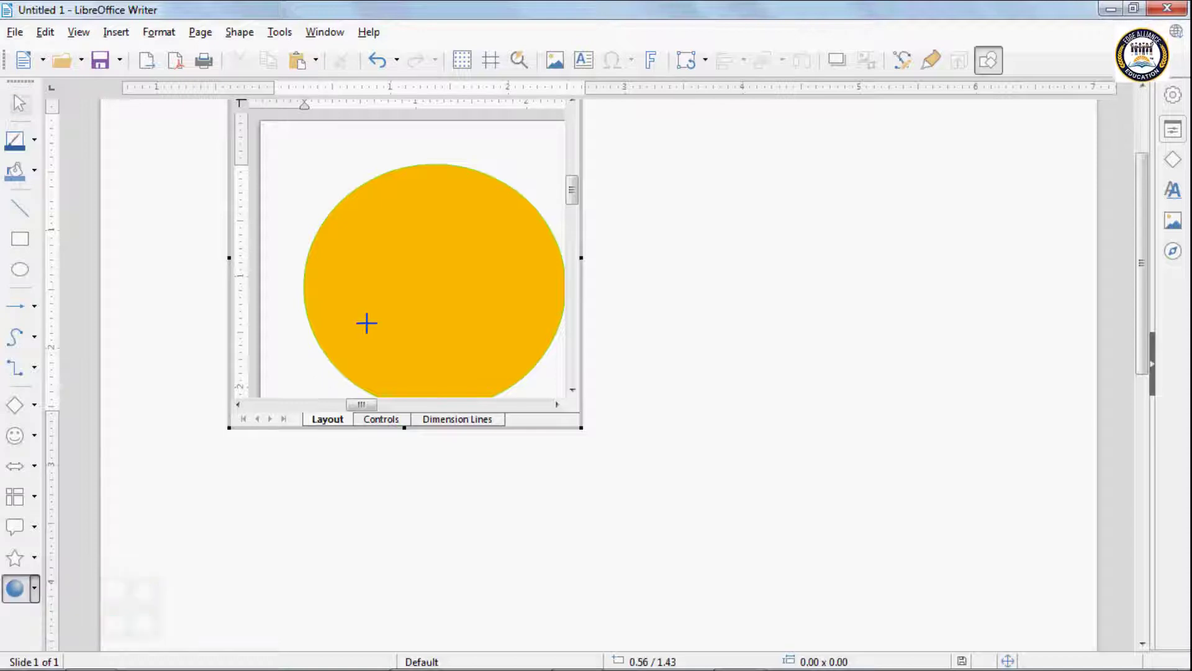
{"action": "mouse_move", "coordinate": [368, 319]}
{"action": "left_mouse_down"}
{"action": "mouse_move", "coordinate": [372, 238]}
{"action": "mouse_move", "coordinate": [332, 199]}
{"action": "left_mouse_up"}
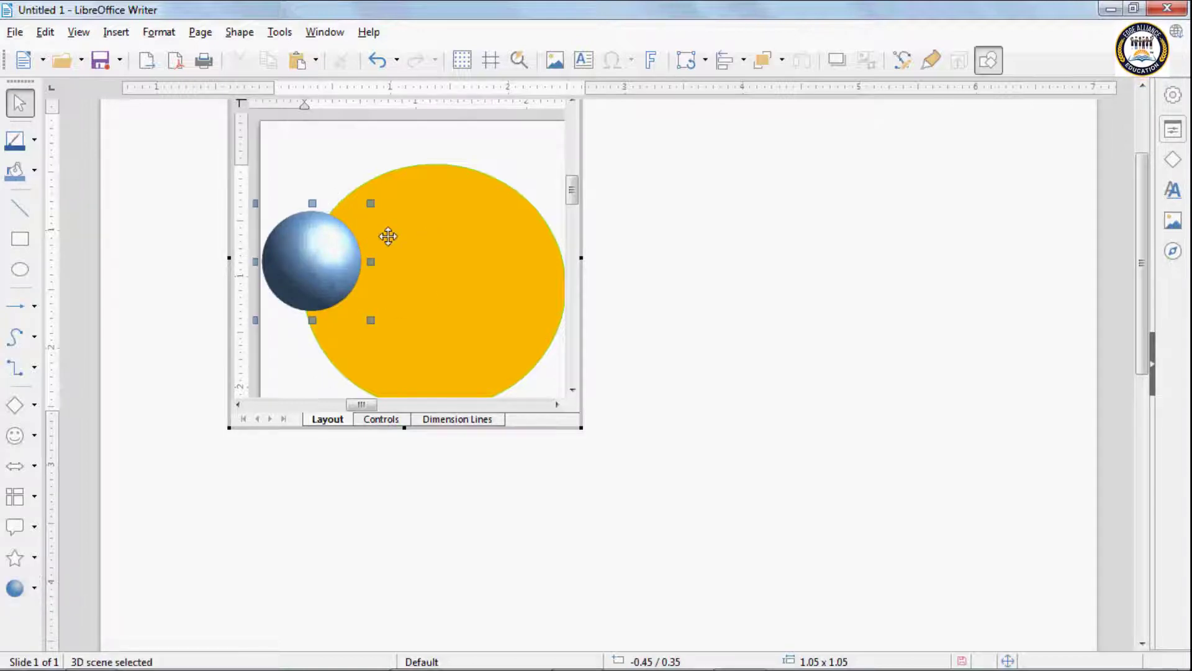
{"action": "mouse_move", "coordinate": [310, 261]}
{"action": "left_mouse_down"}
{"action": "mouse_move", "coordinate": [448, 268]}
{"action": "mouse_move", "coordinate": [433, 261]}
{"action": "left_mouse_up"}
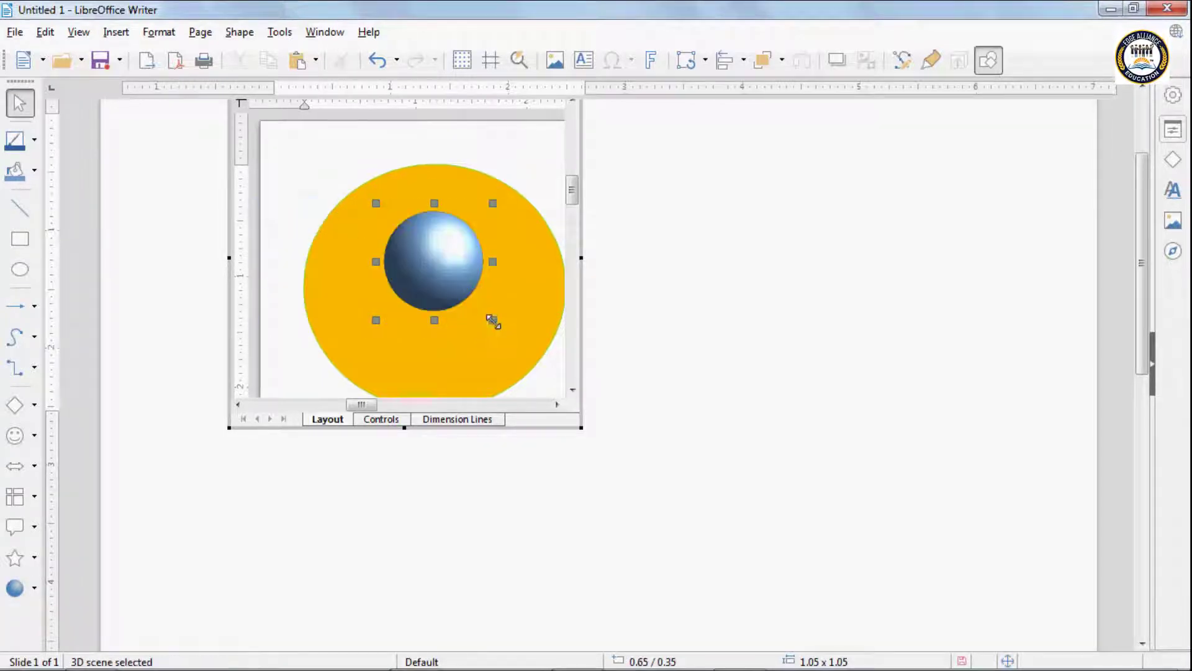
{"action": "left_click_drag", "start_coordinate": [492, 321], "coordinate": [514, 351]}
{"action": "left_click_drag", "start_coordinate": [460, 292], "coordinate": [443, 291]}
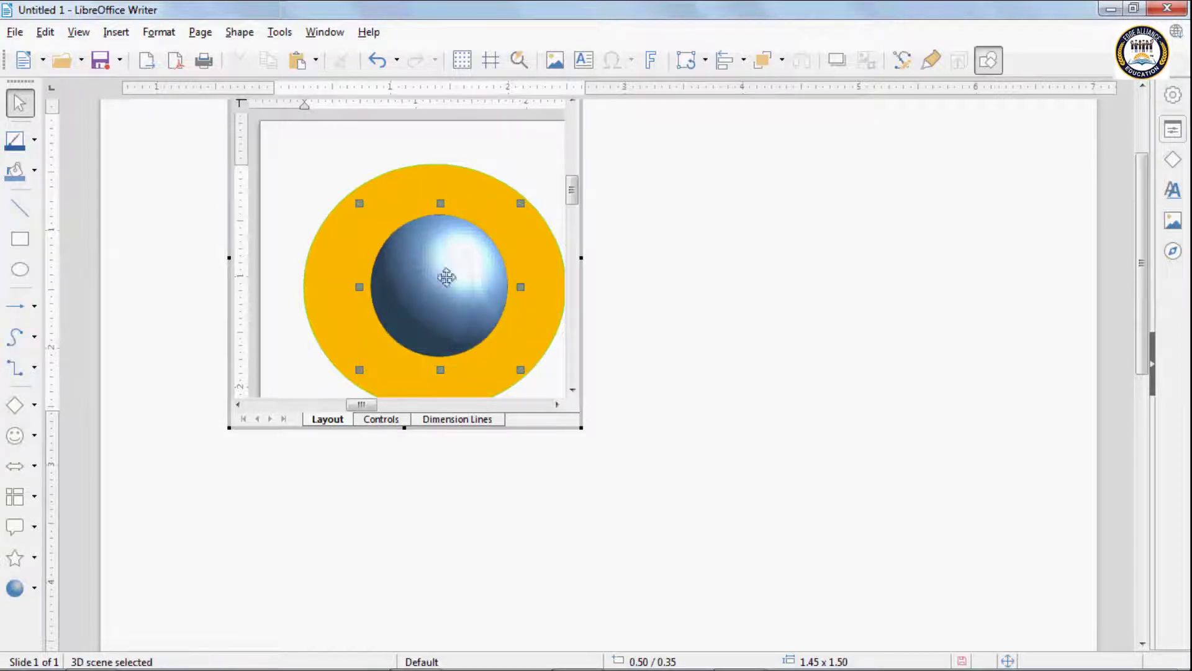
Step: Finish editing the drawing and nudge it slightly down and left
{"action": "left_click", "coordinate": [419, 188]}
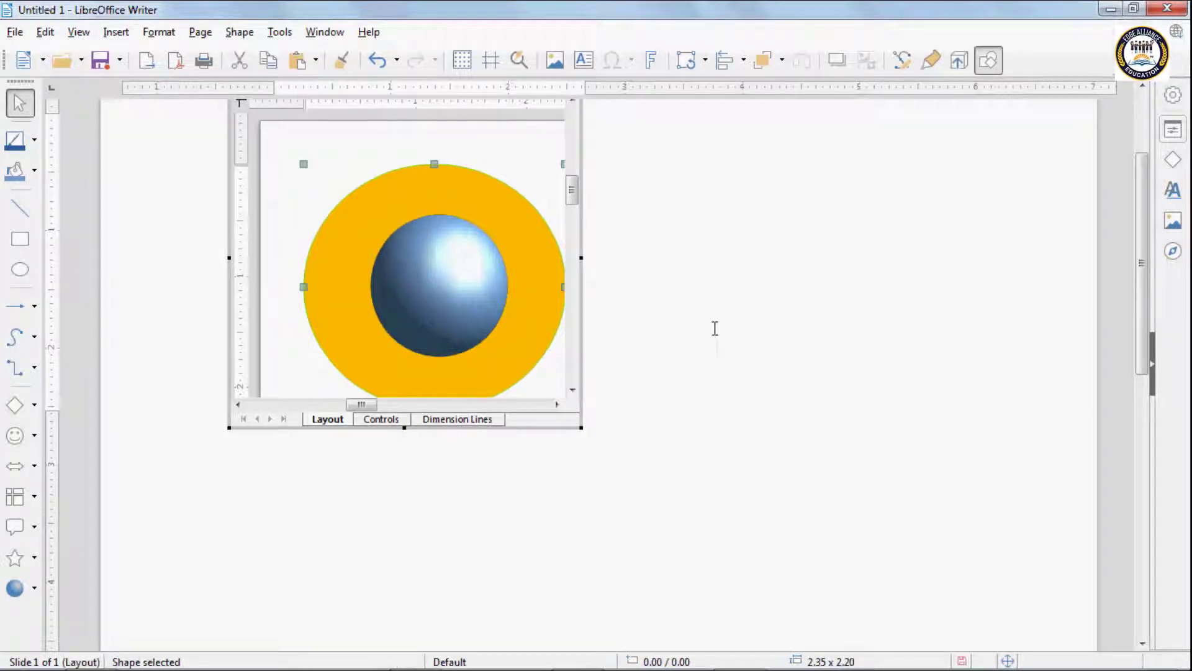
{"action": "left_click", "coordinate": [714, 326]}
{"action": "left_click_drag", "start_coordinate": [427, 331], "coordinate": [421, 344]}
Step: Open Edit > Object > Save Copy as… and cancel without saving
{"action": "left_click", "coordinate": [46, 34]}
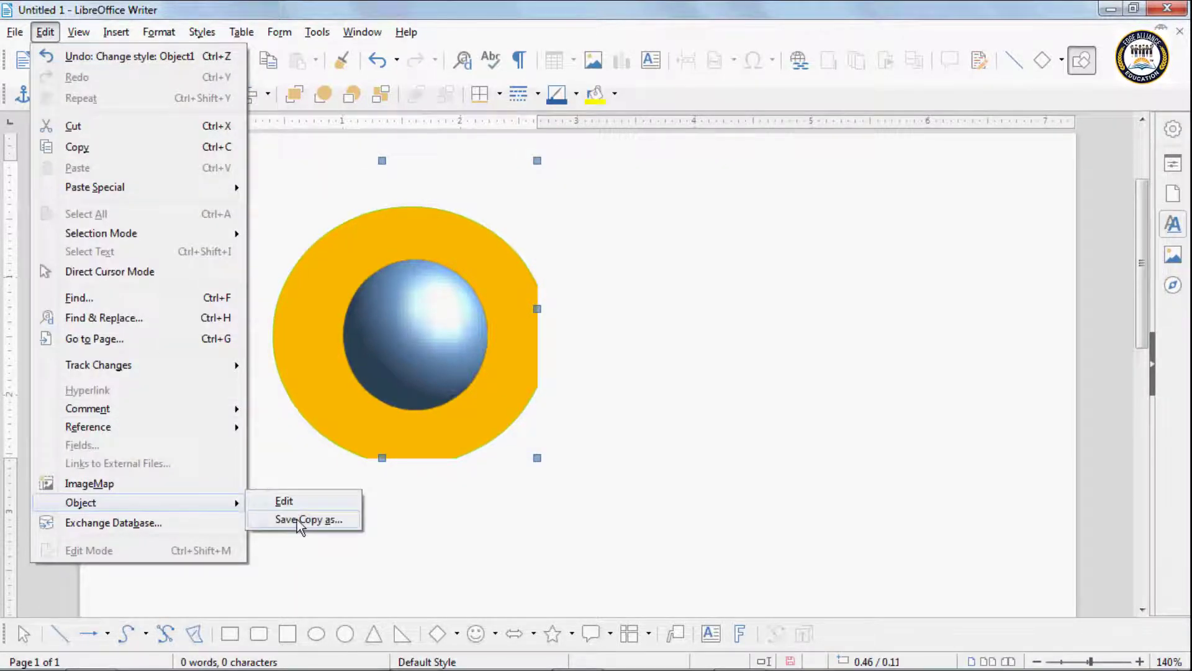
{"action": "left_click", "coordinate": [298, 520]}
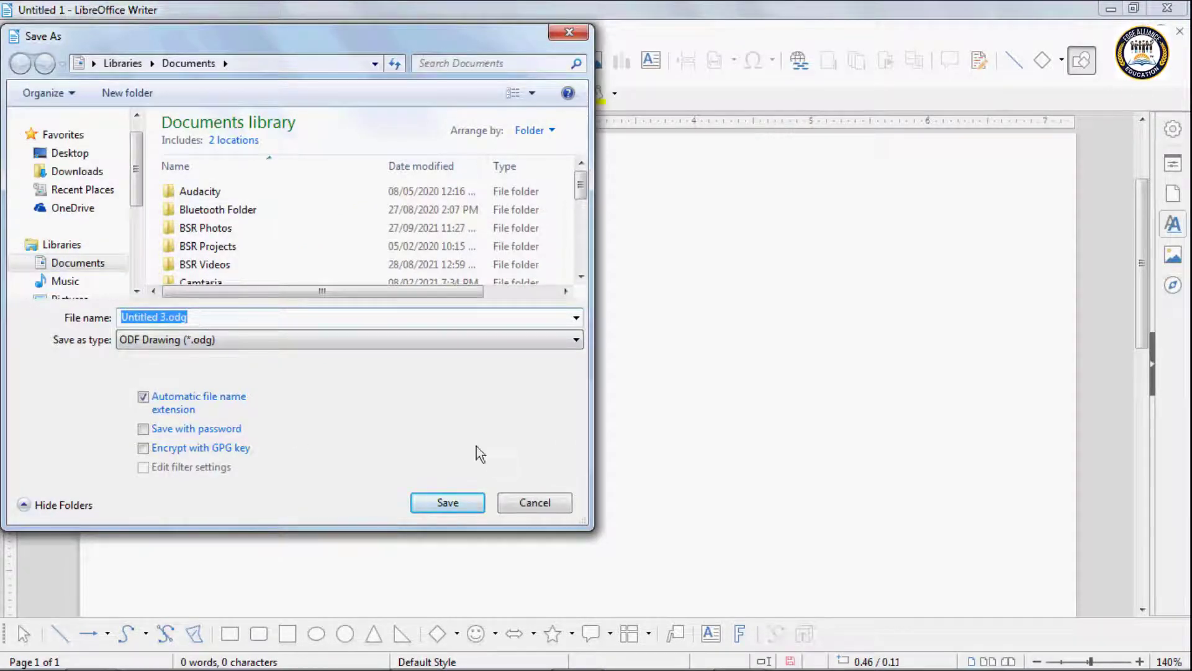
{"action": "left_click", "coordinate": [550, 504]}
Step: Delete the selected gold-circle-and-sphere drawing from the page
{"action": "left_click", "coordinate": [44, 33]}
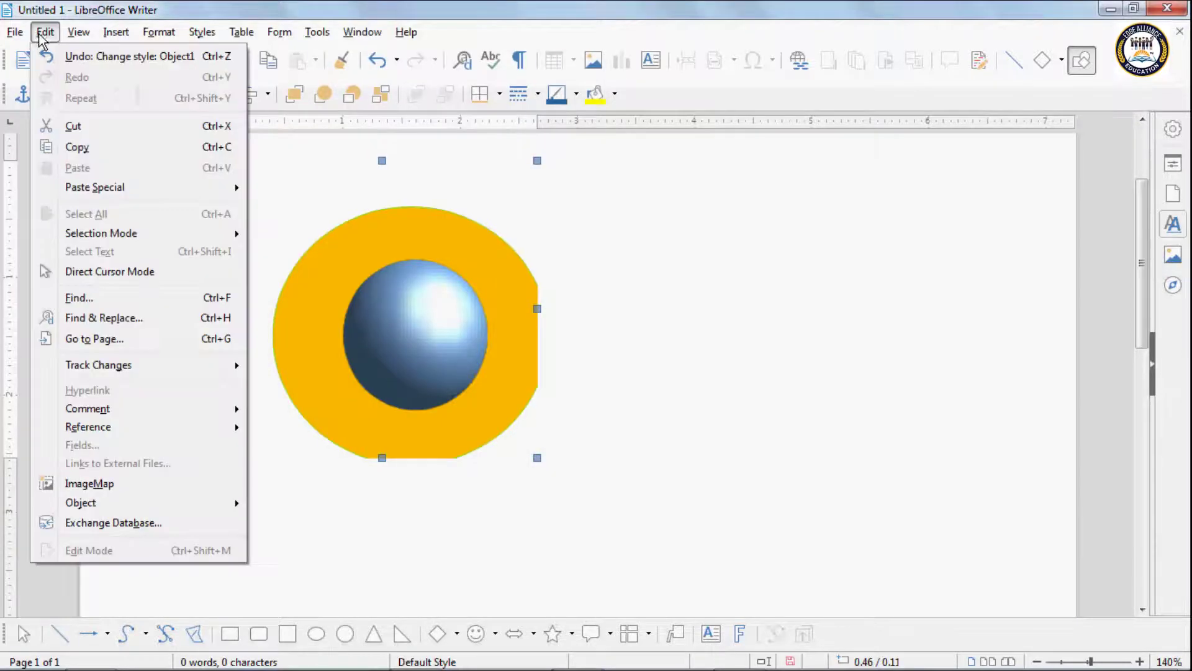
{"action": "mouse_move", "coordinate": [99, 504]}
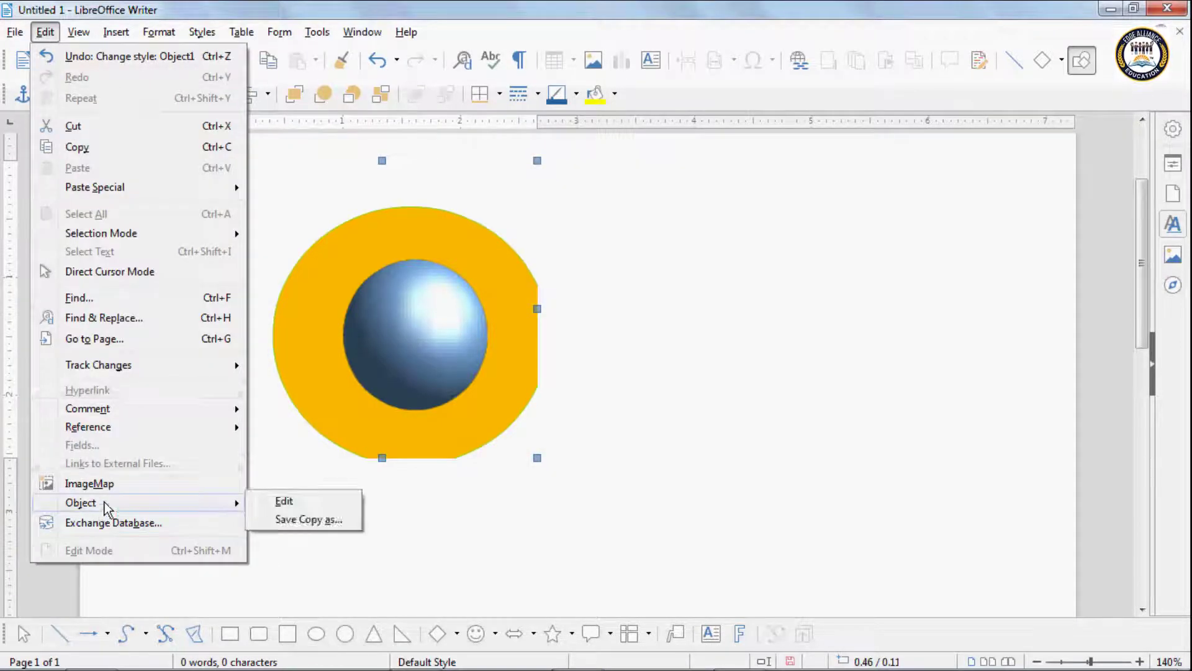
{"action": "left_click", "coordinate": [425, 318]}
{"action": "key", "text": "Delete"}
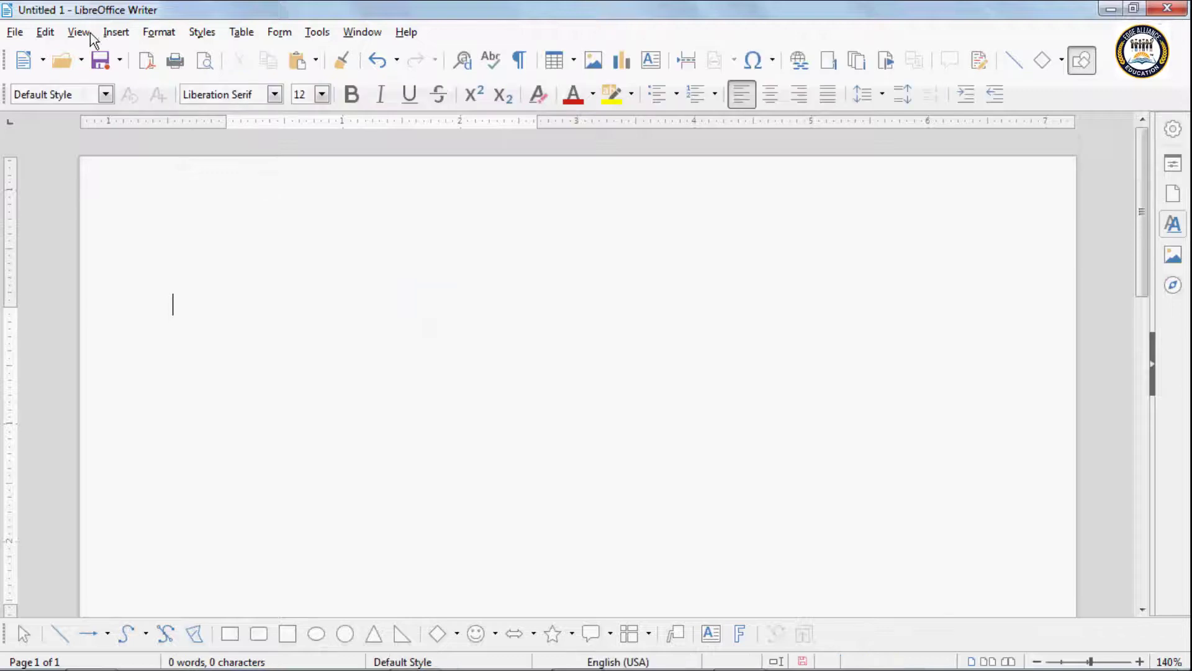
{"action": "left_click", "coordinate": [46, 32]}
{"action": "left_click", "coordinate": [410, 358]}
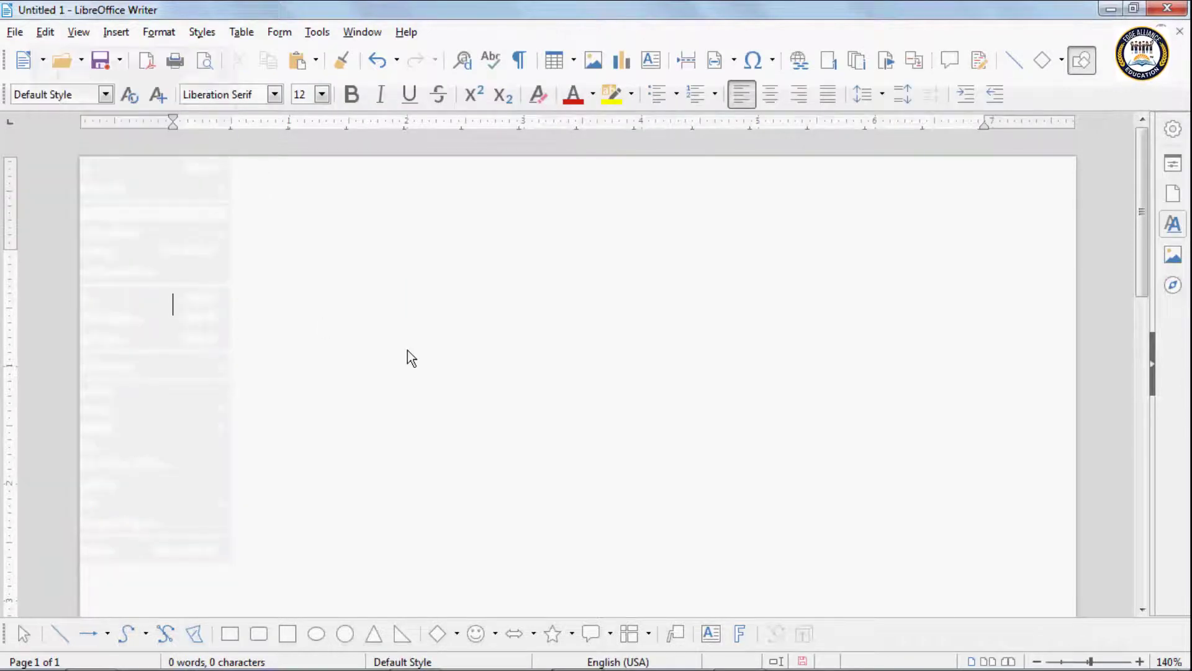
{"action": "left_click", "coordinate": [266, 267]}
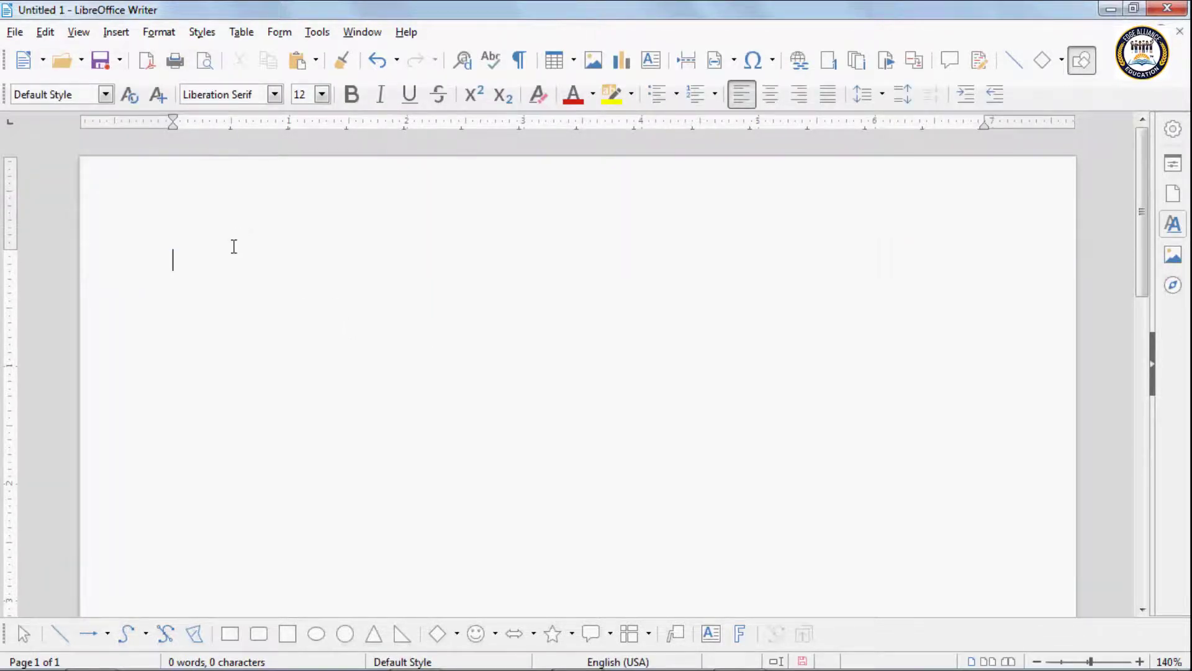
{"action": "left_click", "coordinate": [47, 32]}
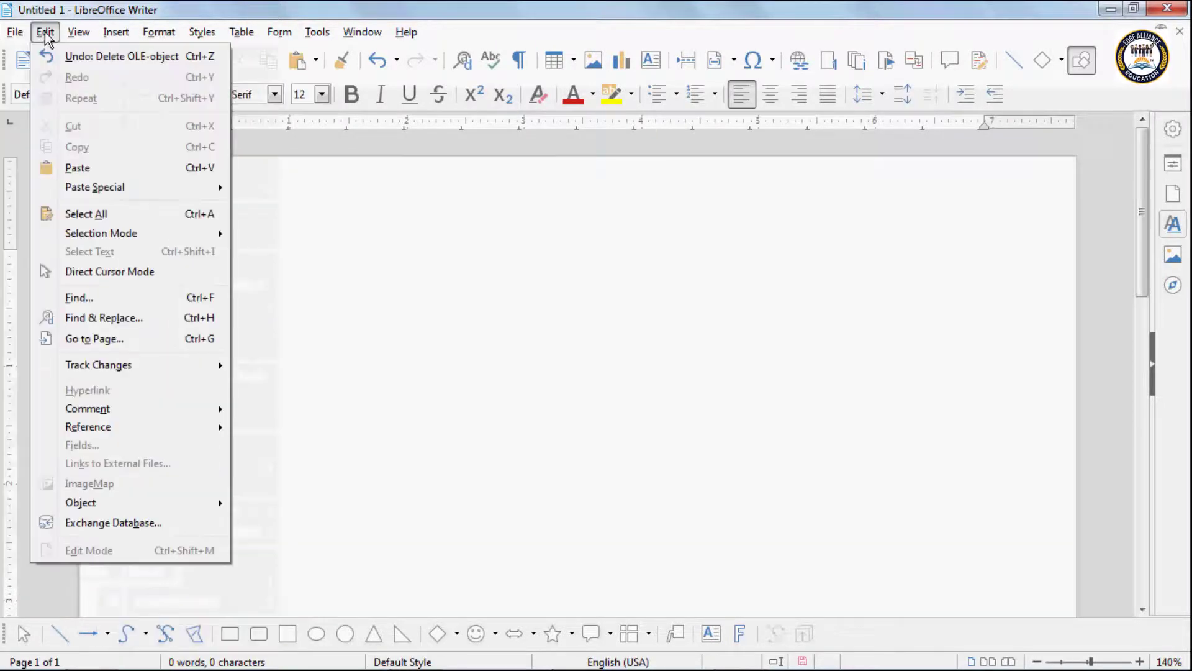
{"action": "left_click", "coordinate": [306, 404]}
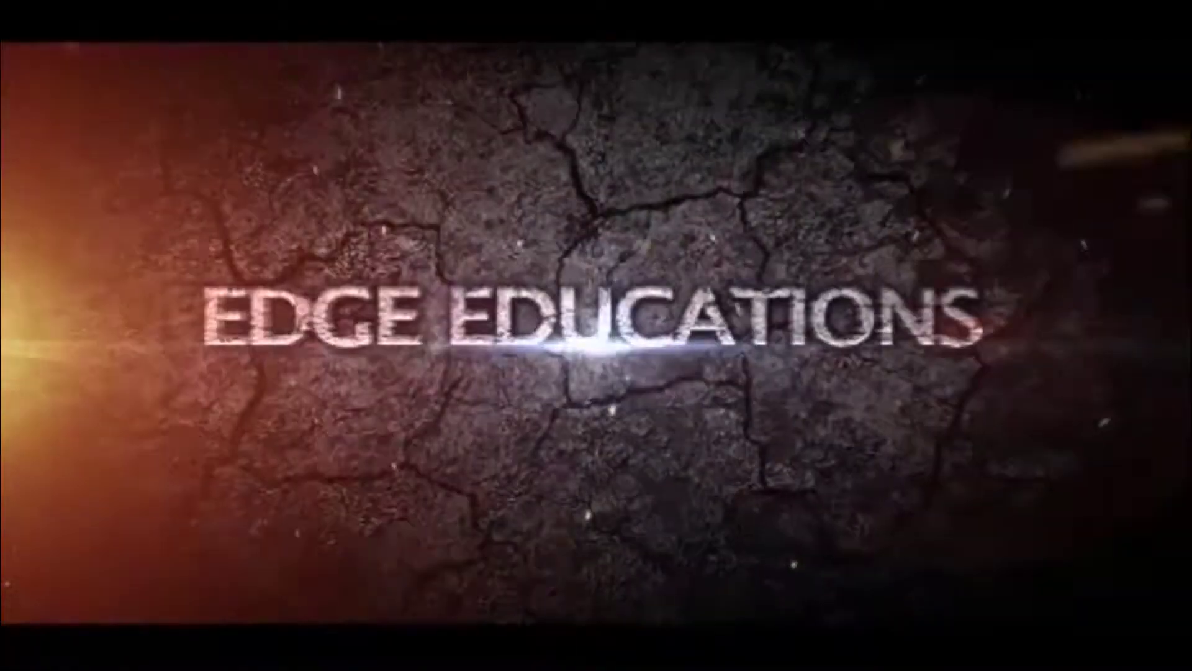